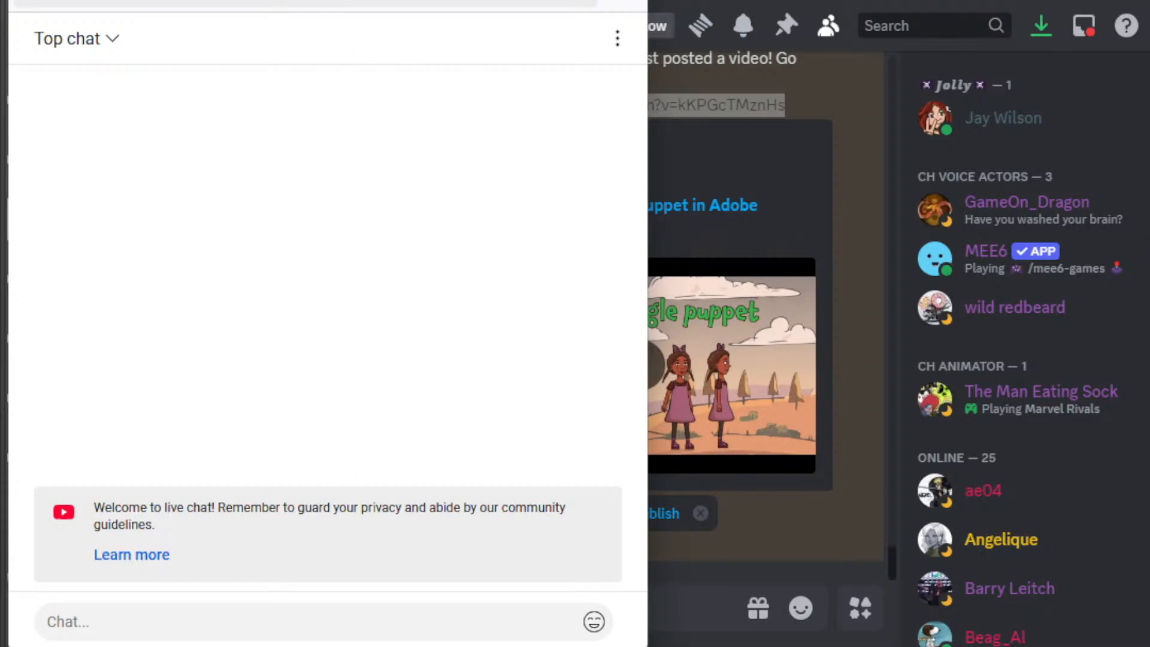
Close the pop-out live chat window.
{"action": "key", "text": "ctrl+w"}
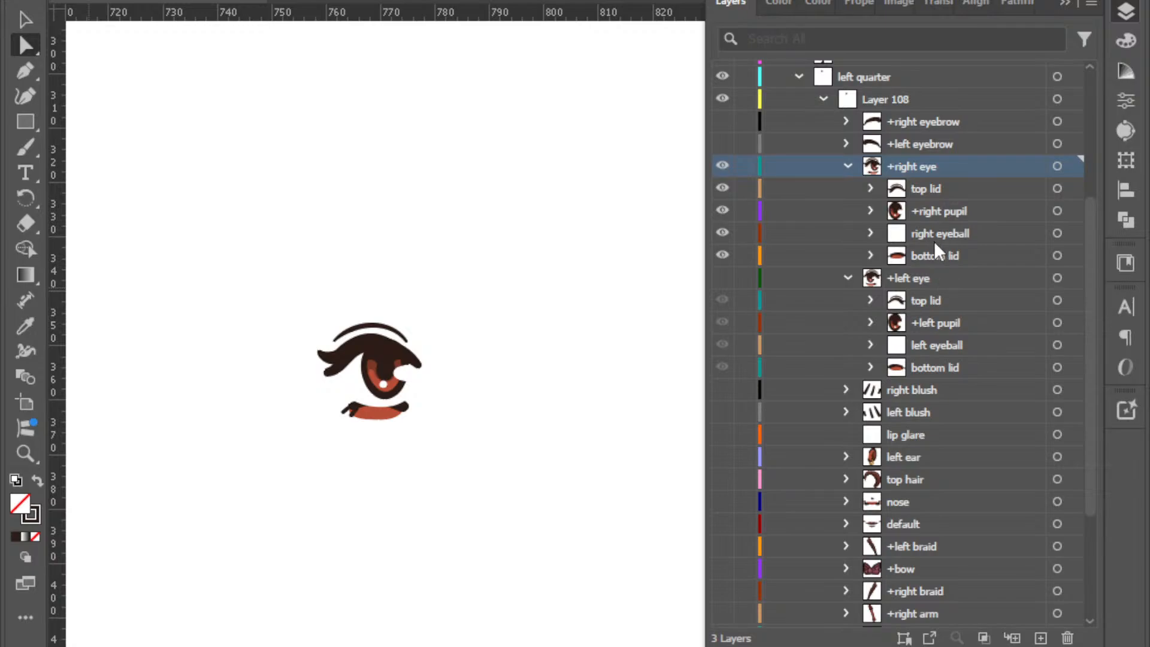
Collapse the +right eye and +left eye layers in the left quarter artwork and show the +left eye layer.
{"action": "left_click", "coordinate": [848, 165]}
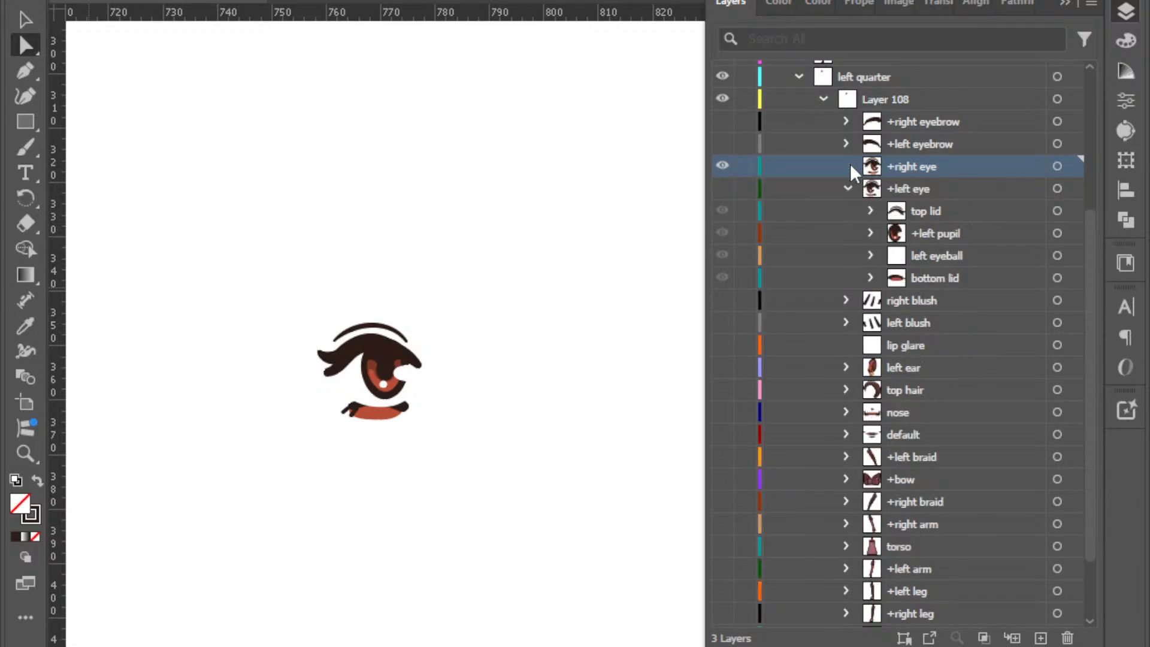
{"action": "left_click", "coordinate": [847, 167]}
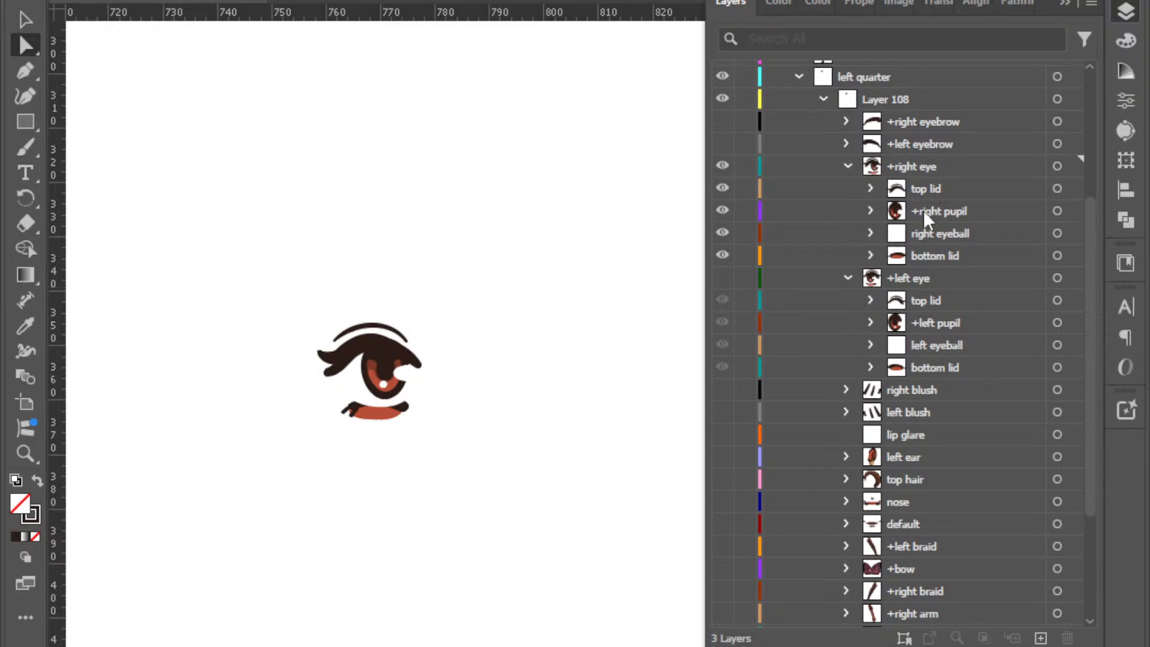
{"action": "left_click", "coordinate": [845, 168]}
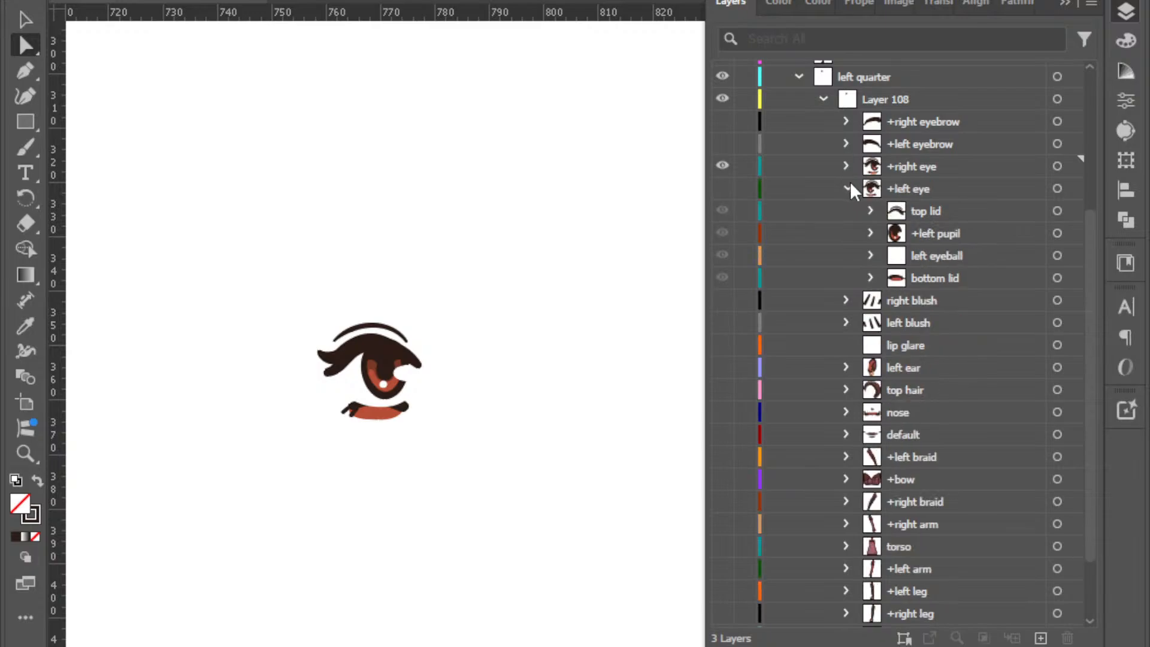
{"action": "left_click", "coordinate": [849, 185]}
{"action": "left_click", "coordinate": [725, 172]}
{"action": "left_click", "coordinate": [724, 173]}
{"action": "left_click", "coordinate": [722, 192]}
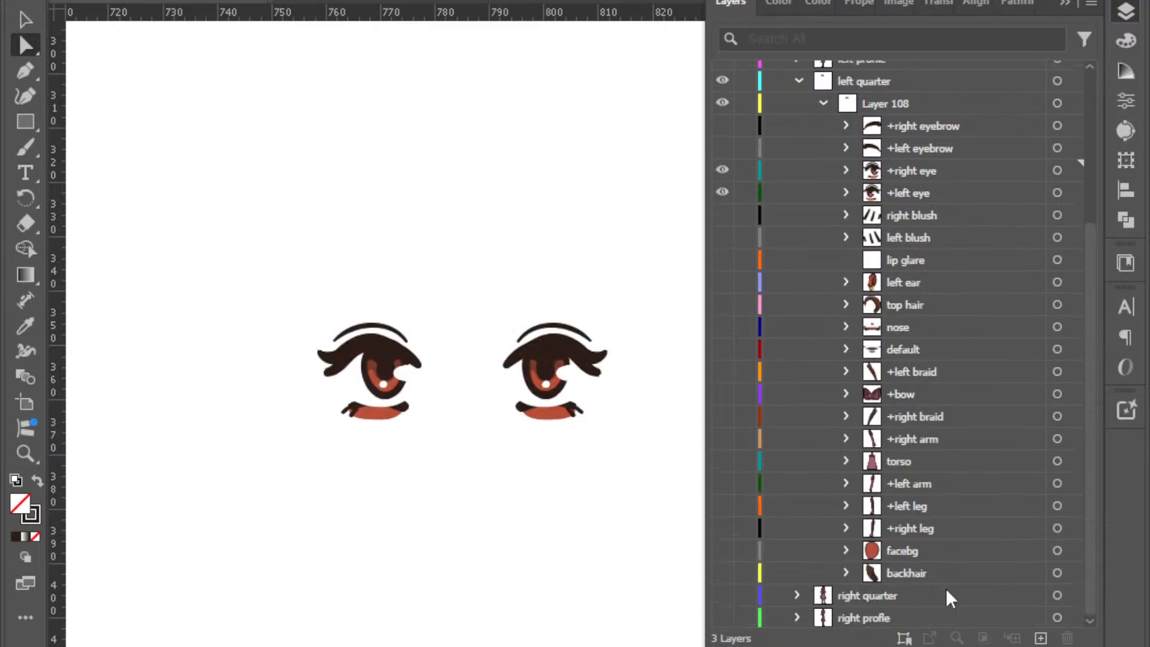
Add two layers above the eye layers, named right eye and left eye, with right eye stacked above left eye.
{"action": "left_click", "coordinate": [1040, 638]}
{"action": "left_click", "coordinate": [1040, 638]}
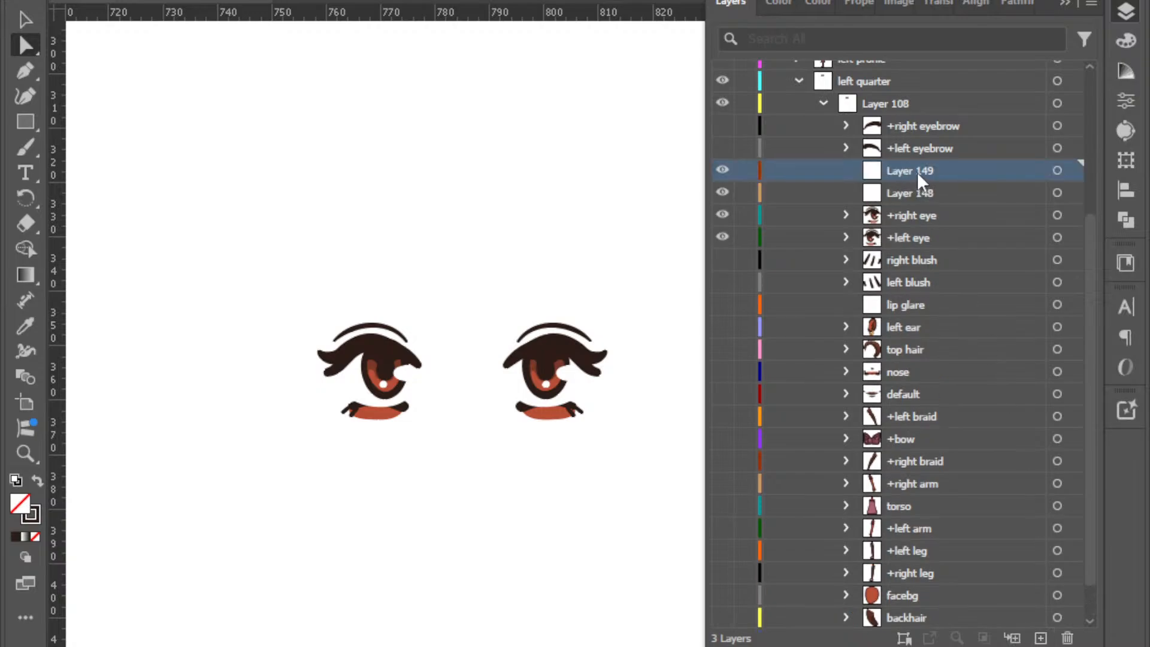
{"action": "double_click", "coordinate": [917, 171]}
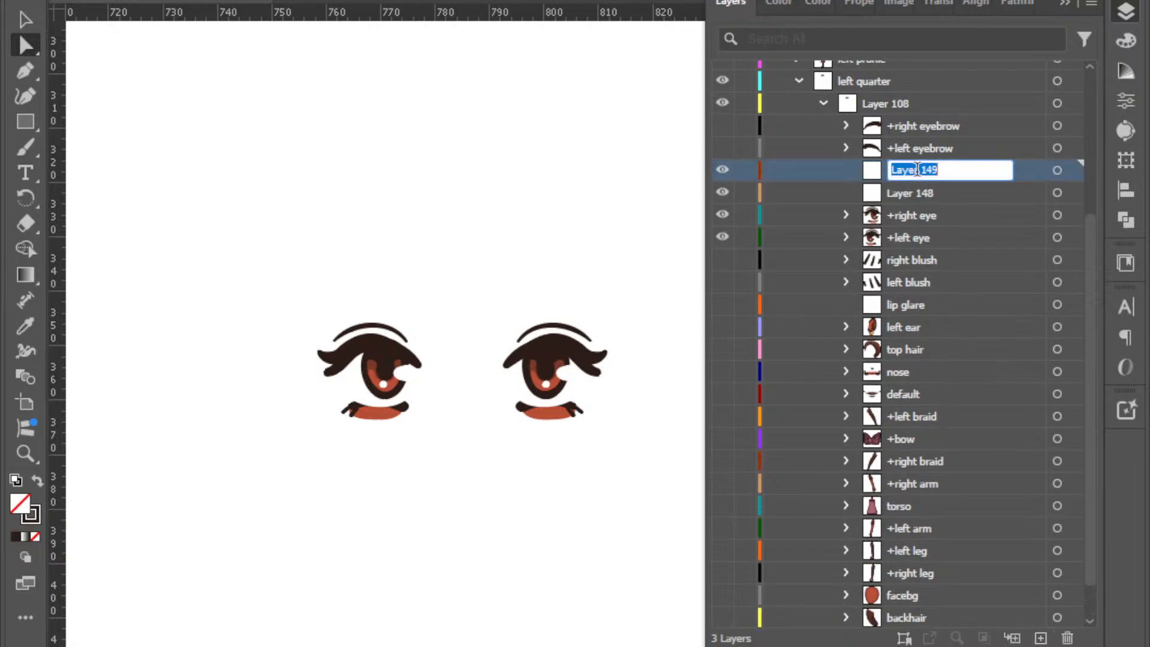
{"action": "type", "text": "left eye"}
{"action": "key", "text": "Tab"}
{"action": "type", "text": "right eye"}
{"action": "key", "text": "Return"}
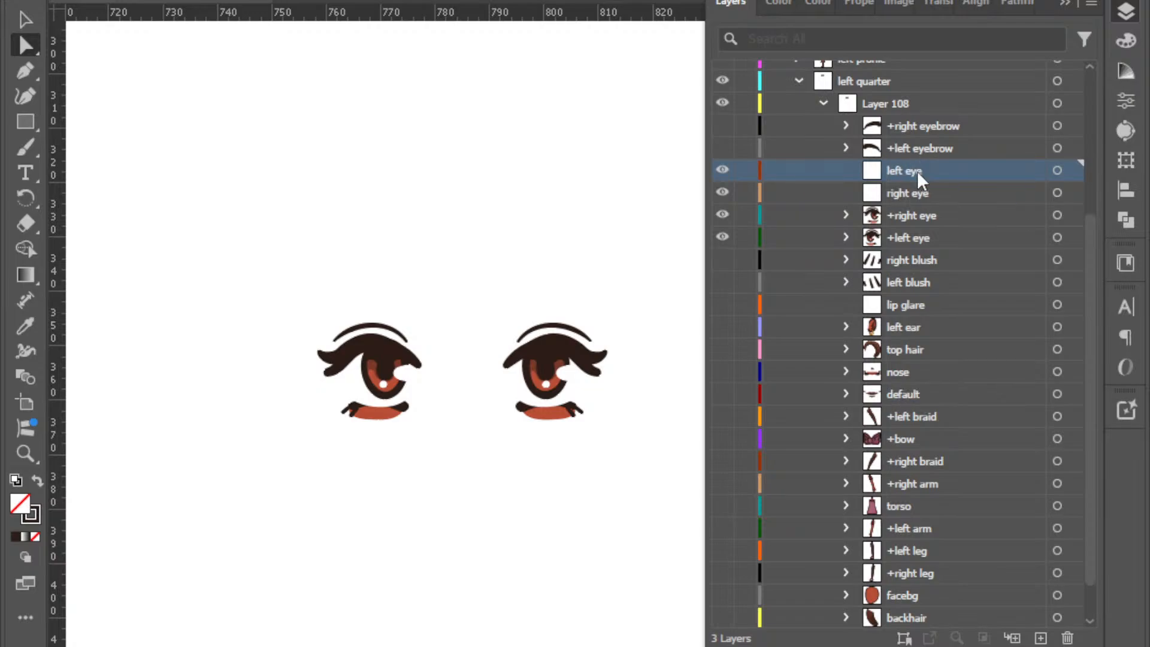
{"action": "left_click_drag", "start_coordinate": [918, 171], "coordinate": [921, 204]}
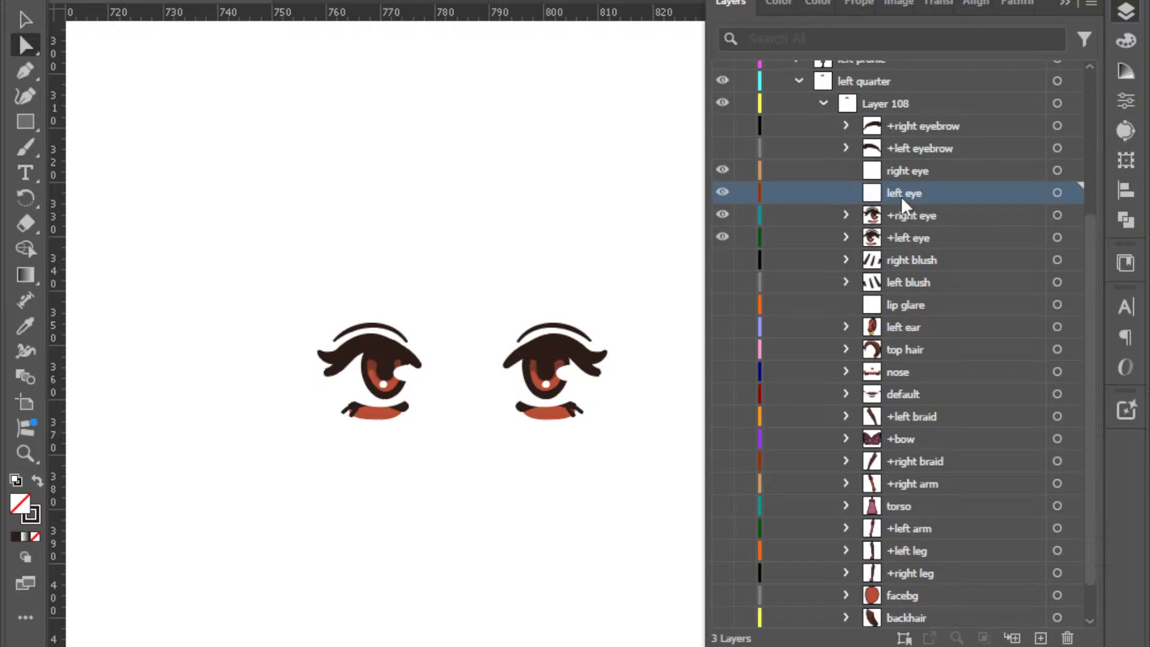
Move the top lid and bottom lid from the +right eye layer into the empty right eye layer.
{"action": "left_click", "coordinate": [722, 216]}
{"action": "left_click", "coordinate": [723, 215]}
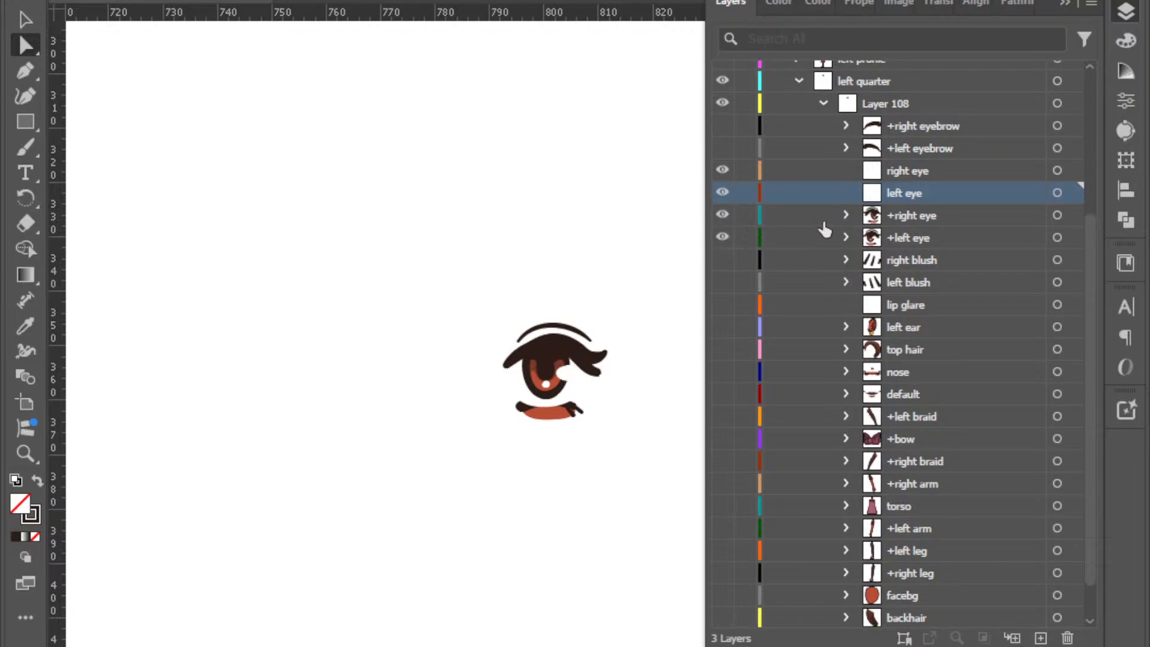
{"action": "left_click", "coordinate": [847, 216]}
{"action": "left_click", "coordinate": [846, 327]}
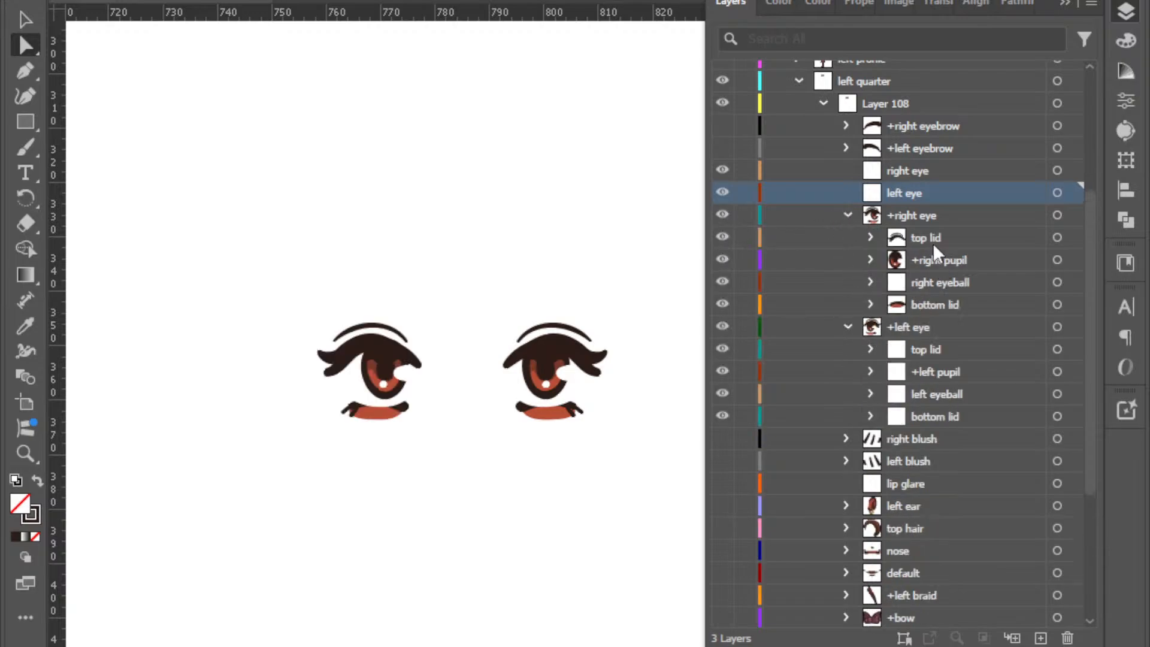
{"action": "left_click", "coordinate": [930, 238]}
{"action": "left_click_drag", "start_coordinate": [930, 238], "coordinate": [928, 170]}
{"action": "left_click", "coordinate": [928, 304]}
{"action": "left_click_drag", "start_coordinate": [932, 267], "coordinate": [915, 202]}
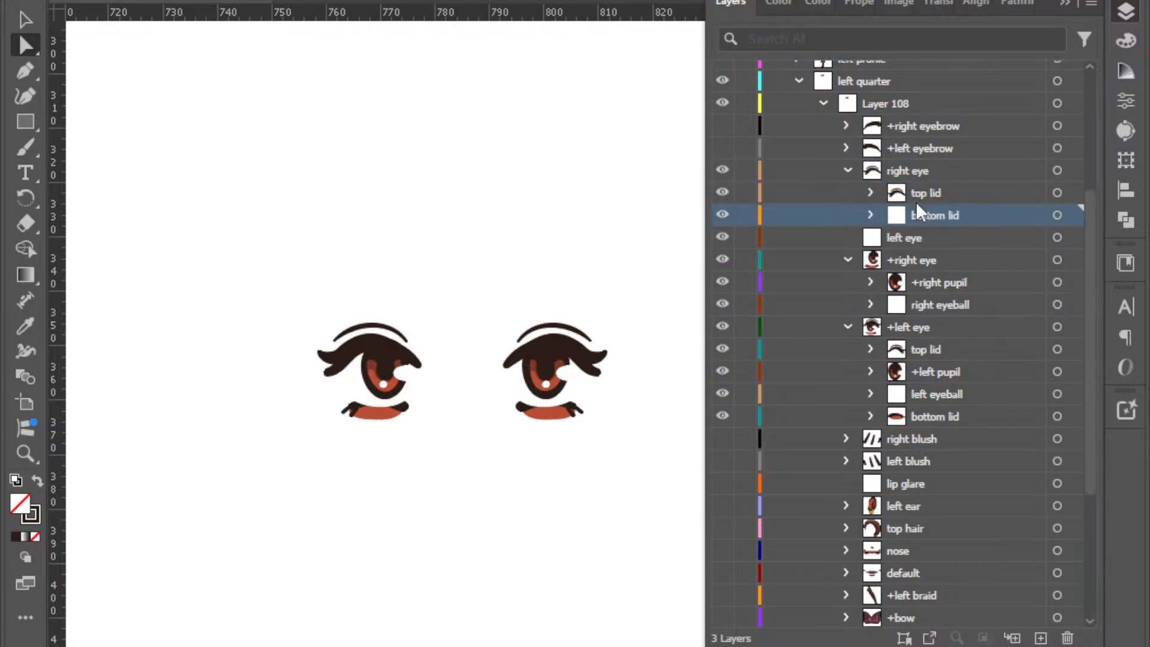
Move the top lid and bottom lid from +left eye into the left eye layer and collapse all four eye layers.
{"action": "left_click", "coordinate": [932, 348]}
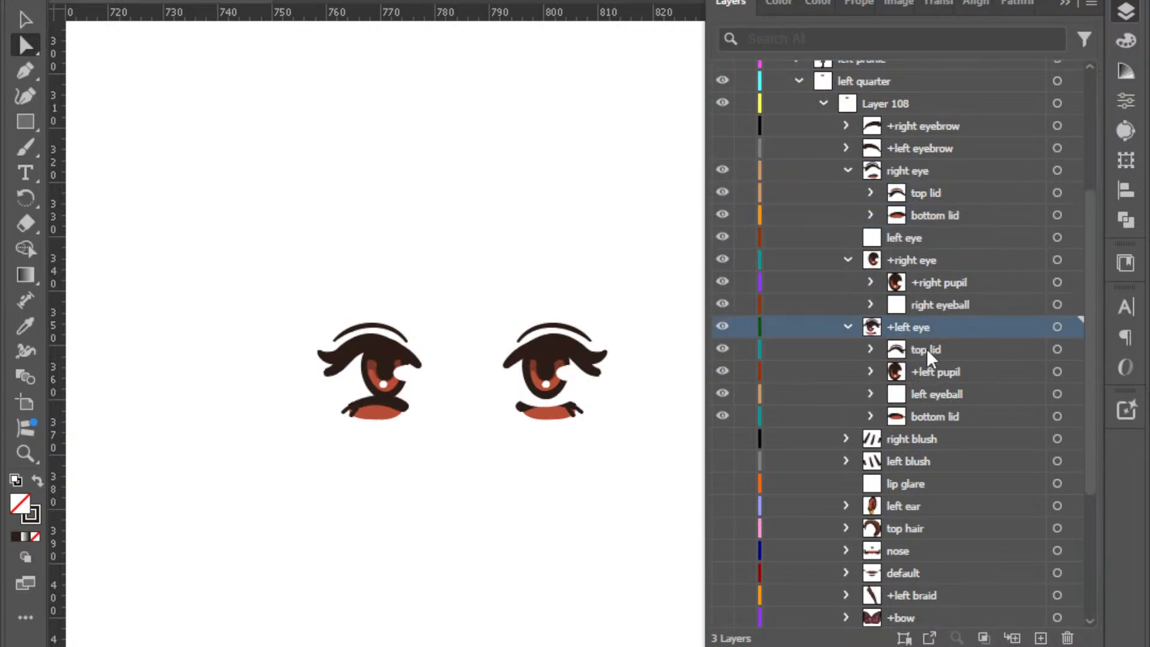
{"action": "left_click", "coordinate": [928, 413], "text": "ctrl"}
{"action": "left_click_drag", "start_coordinate": [921, 354], "coordinate": [909, 238]}
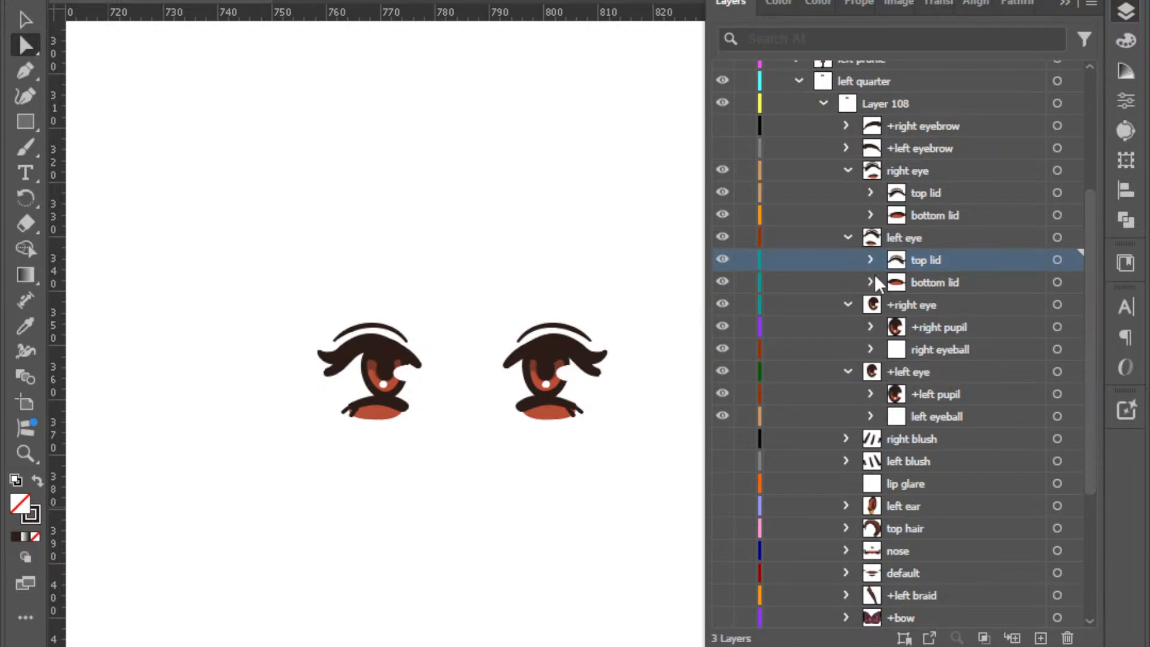
{"action": "left_click", "coordinate": [848, 305]}
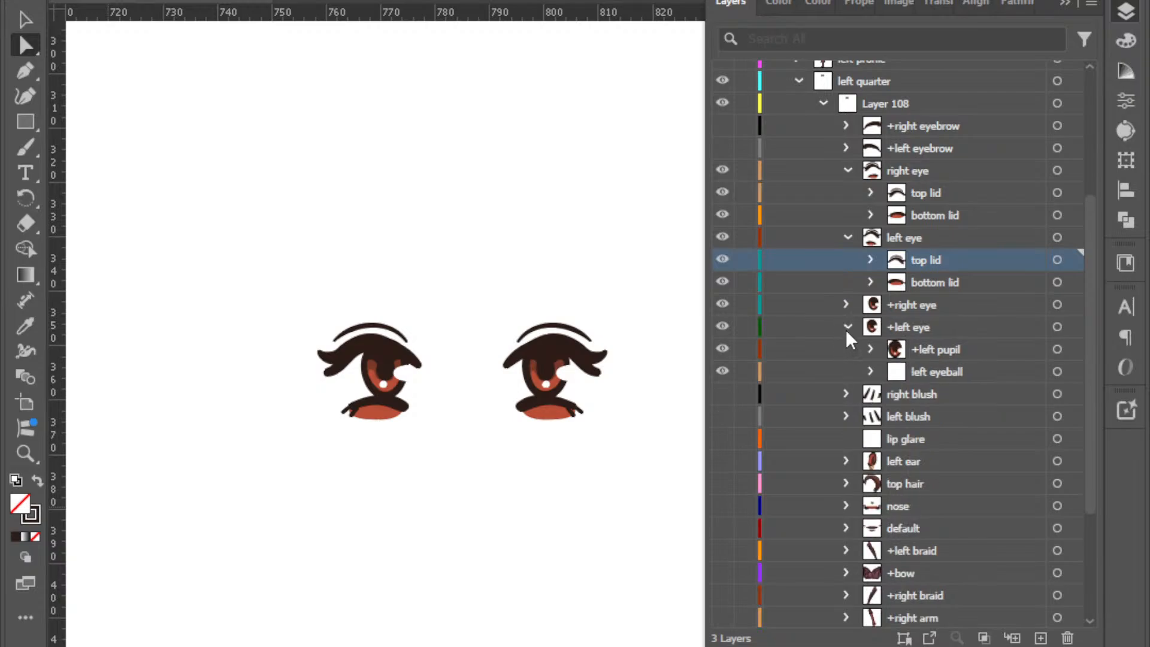
{"action": "left_click", "coordinate": [846, 328]}
{"action": "left_click", "coordinate": [902, 327]}
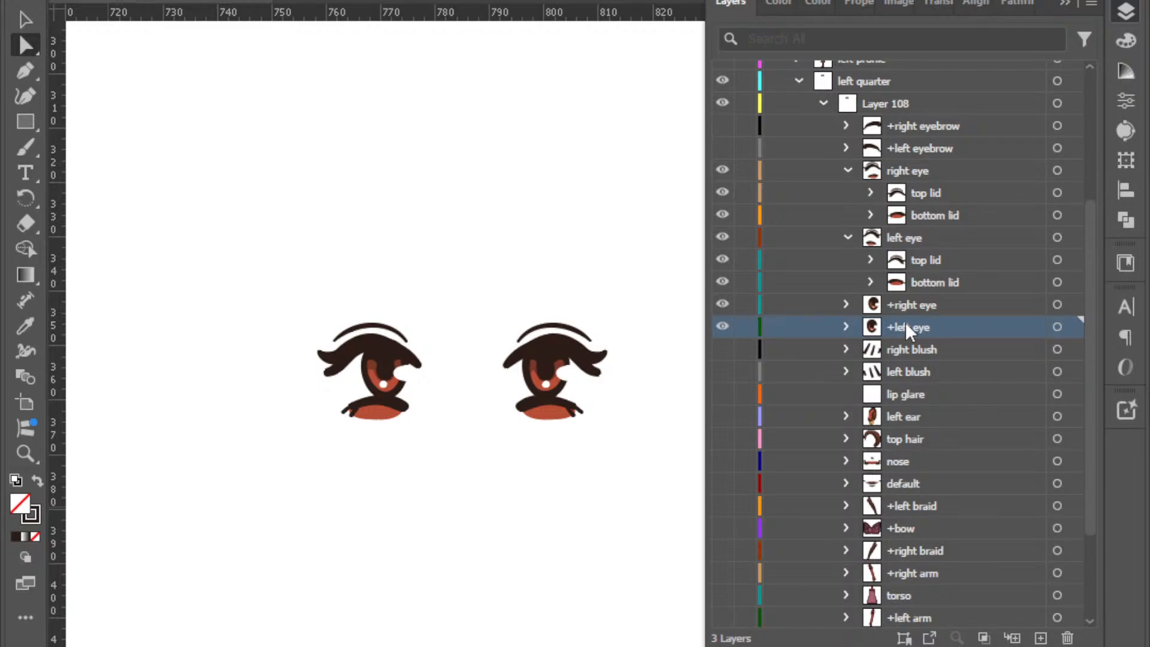
{"action": "left_click", "coordinate": [849, 238]}
{"action": "left_click", "coordinate": [848, 170]}
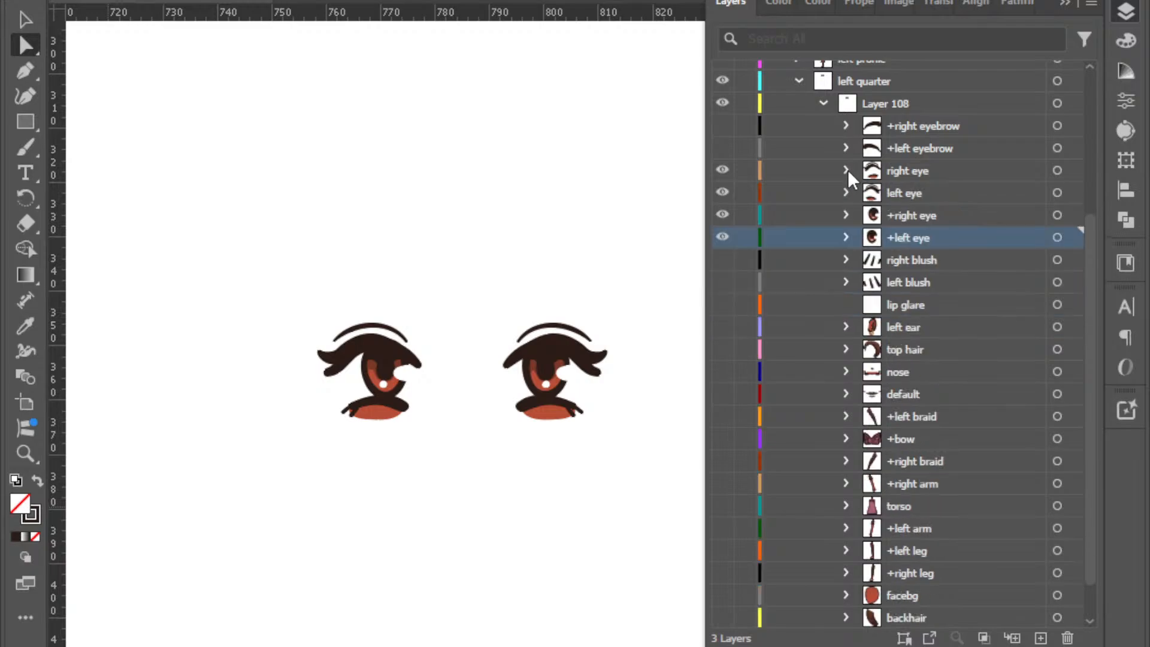
Show the facebg layer and place a copy of the left eyeball path inside it.
{"action": "left_click", "coordinate": [723, 595]}
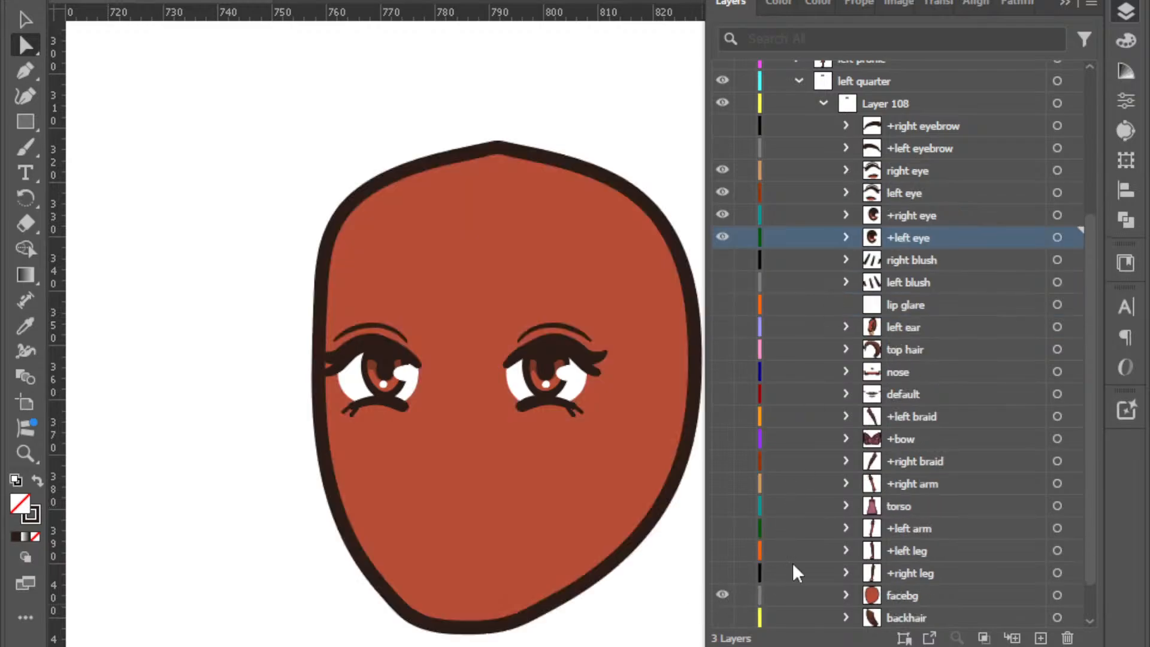
{"action": "left_click", "coordinate": [845, 237]}
{"action": "left_click", "coordinate": [847, 215]}
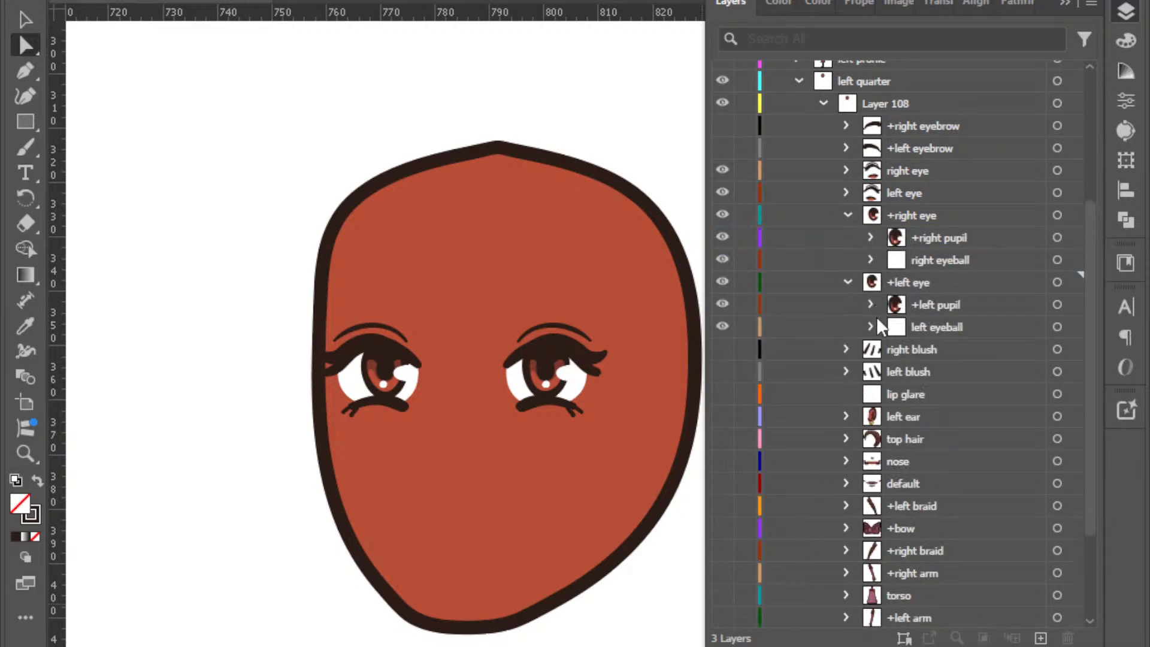
{"action": "left_click", "coordinate": [872, 327]}
{"action": "left_click", "coordinate": [873, 260]}
{"action": "left_click", "coordinate": [929, 282]}
{"action": "left_click", "coordinate": [962, 372]}
{"action": "scroll", "coordinate": [964, 399], "scroll_direction": "down", "scroll_amount": 4}
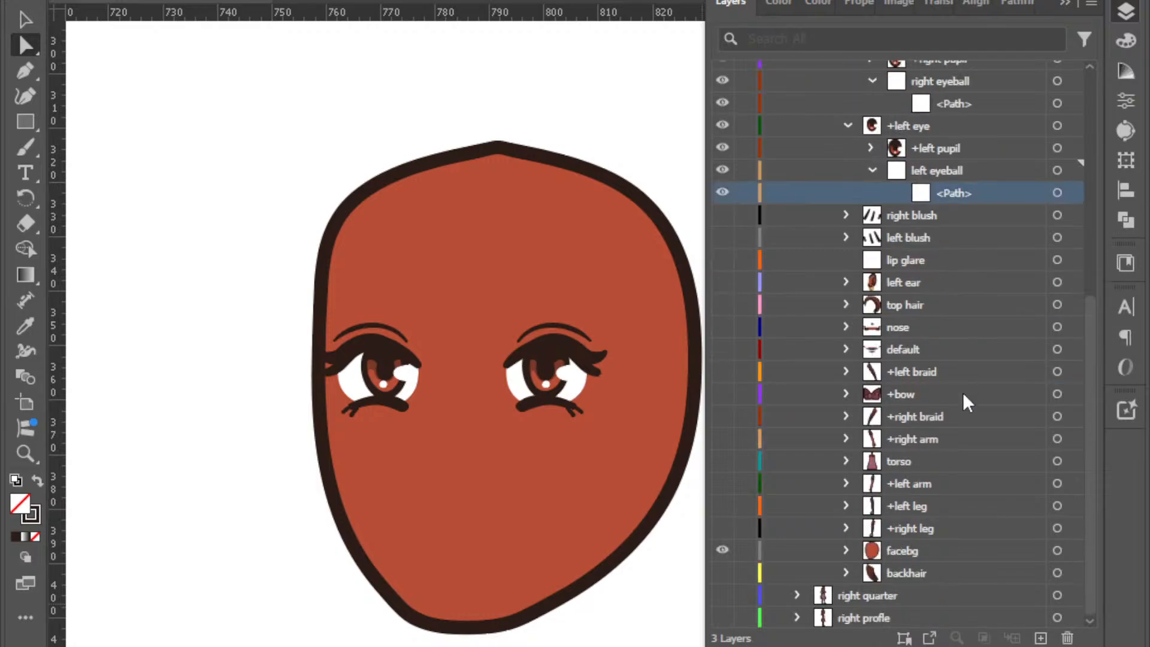
{"action": "left_click_drag", "start_coordinate": [953, 194], "coordinate": [910, 552]}
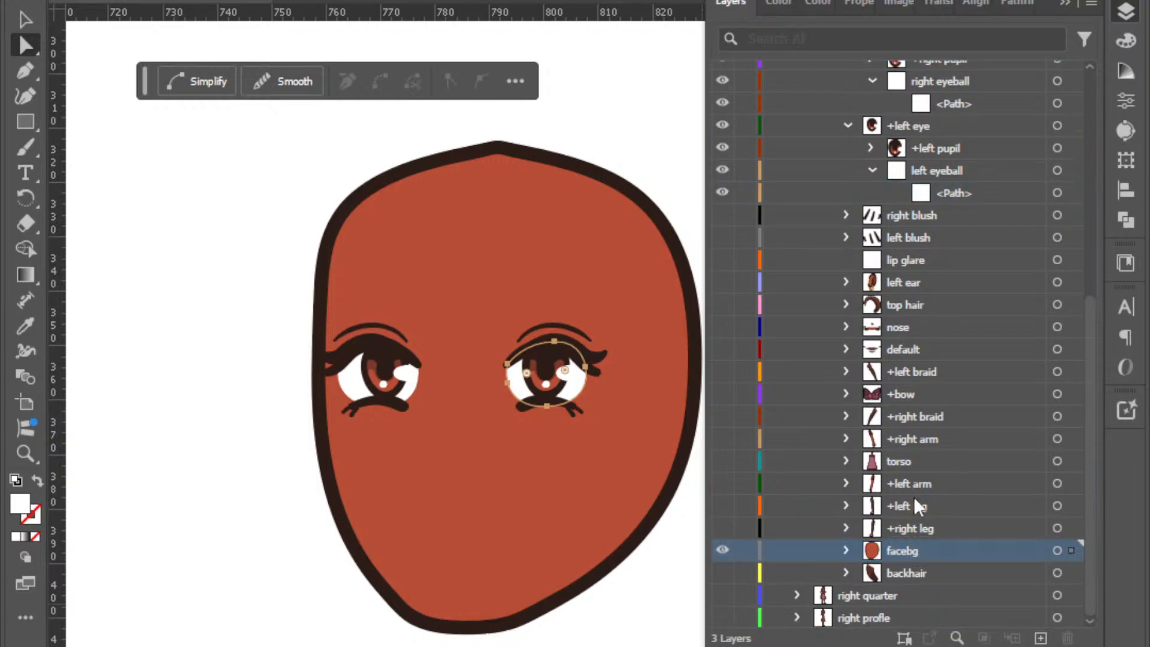
Copy the +left eye layer into facebg, pull its eyeball path out, and delete the copied pupil and eyeball layers.
{"action": "left_click_drag", "start_coordinate": [948, 120], "coordinate": [906, 551]}
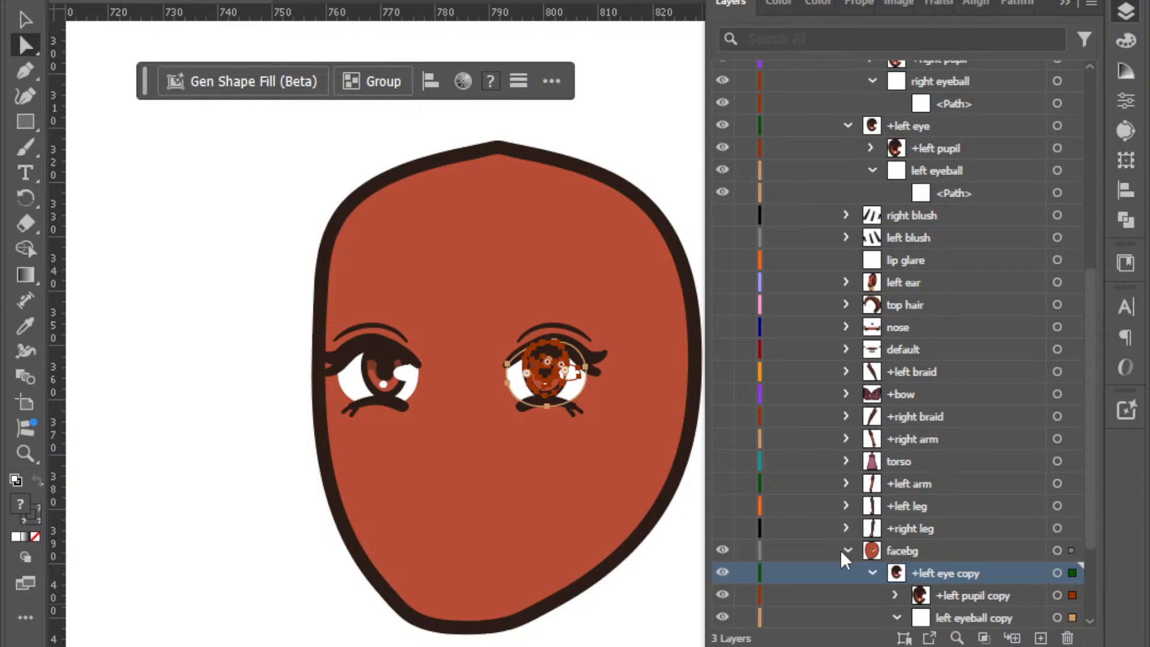
{"action": "scroll", "coordinate": [913, 562], "scroll_direction": "down", "scroll_amount": 2}
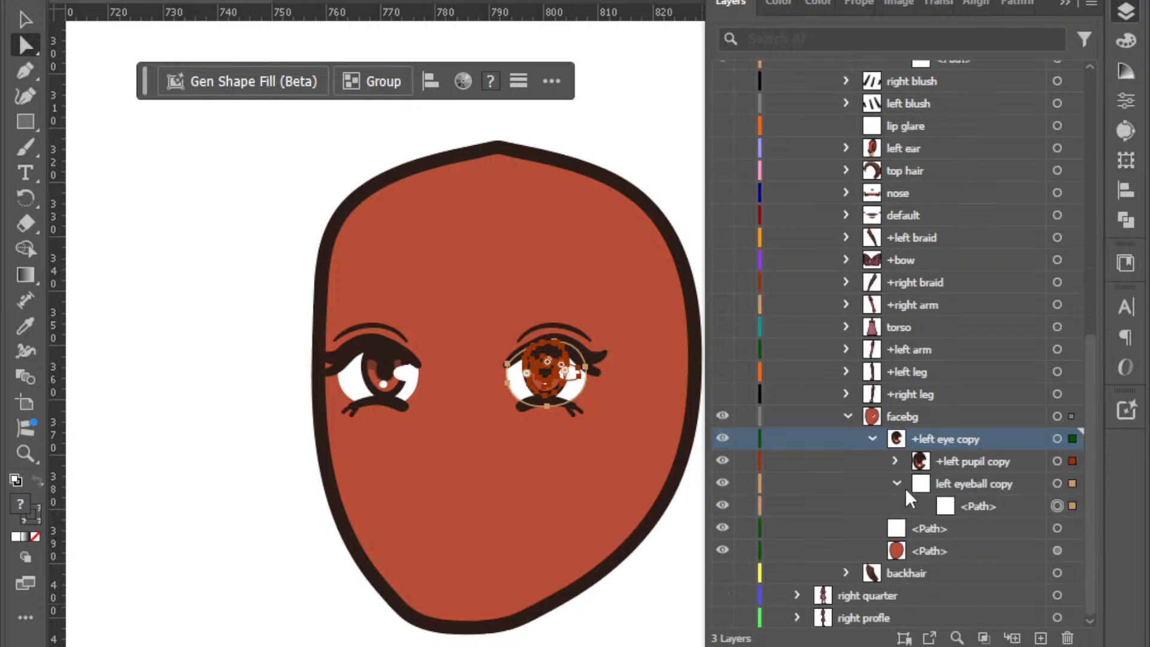
{"action": "left_click_drag", "start_coordinate": [968, 505], "coordinate": [968, 473]}
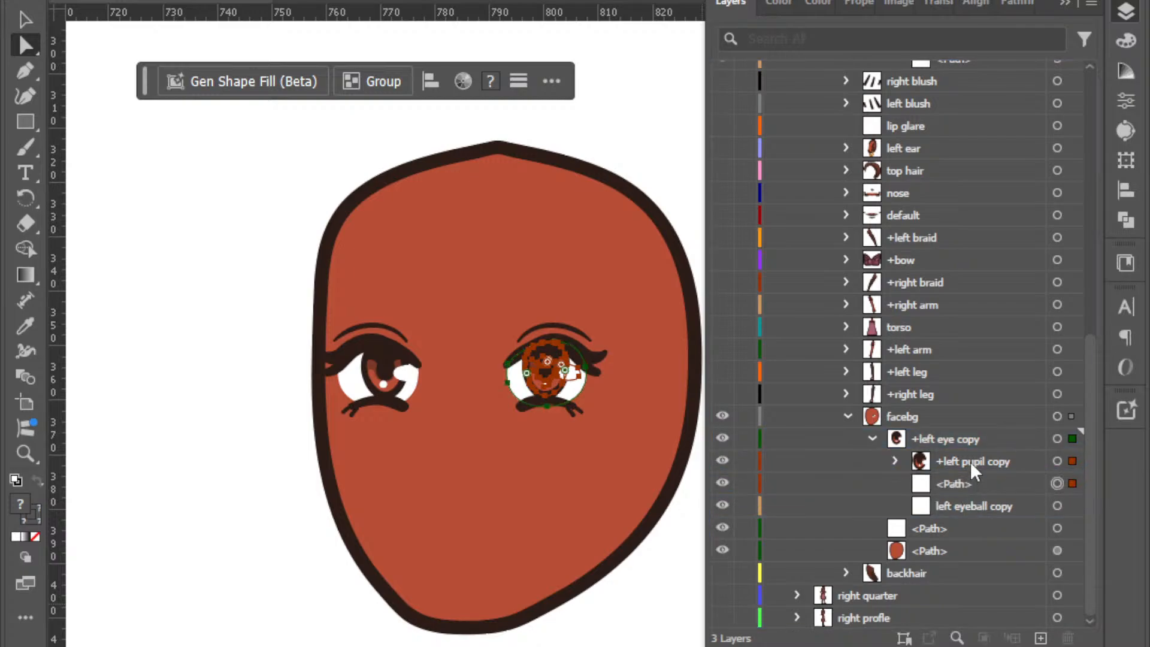
{"action": "left_click", "coordinate": [970, 462]}
{"action": "left_click", "coordinate": [1067, 639]}
{"action": "left_click", "coordinate": [975, 503]}
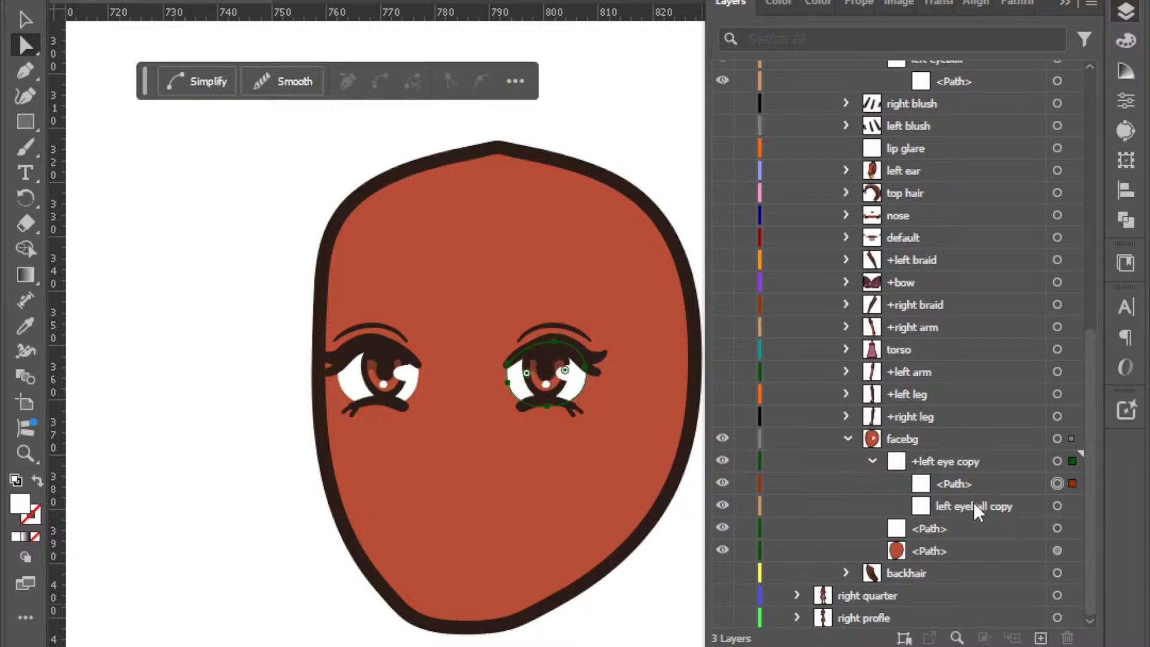
{"action": "left_click", "coordinate": [1066, 638]}
Copy the right eyeball path into facebg and delete the leftover +left eye copy and the duplicate left eyeball path.
{"action": "scroll", "coordinate": [954, 252], "scroll_direction": "up", "scroll_amount": 5}
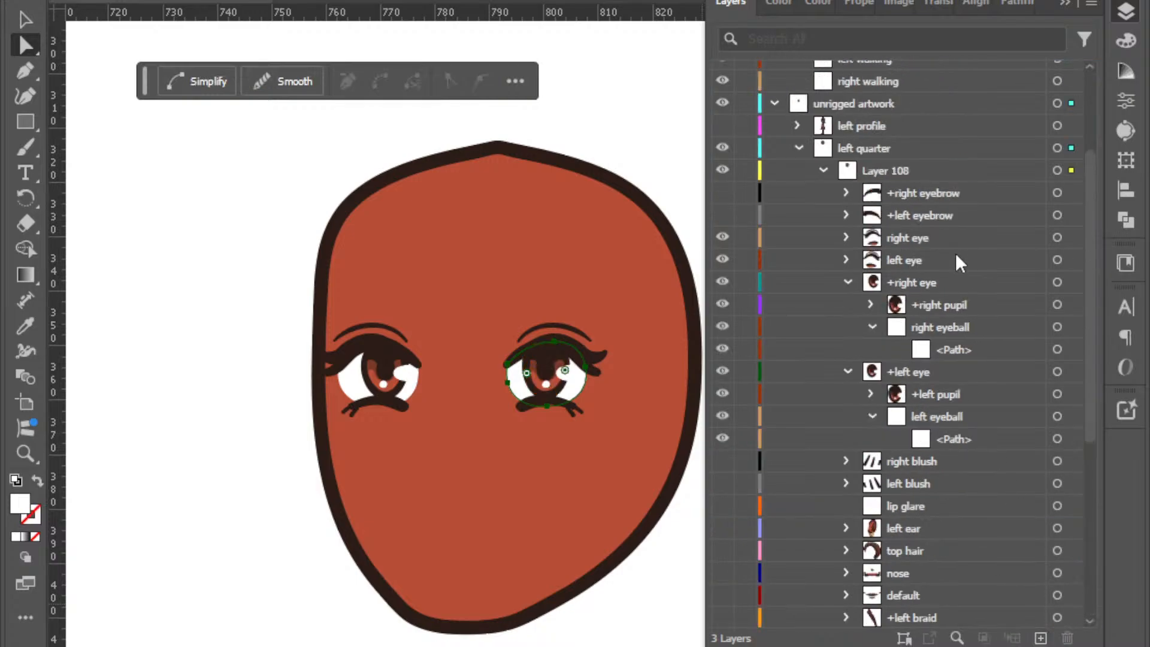
{"action": "left_click_drag", "start_coordinate": [962, 356], "coordinate": [955, 524]}
{"action": "left_click_drag", "start_coordinate": [967, 568], "coordinate": [1072, 640]}
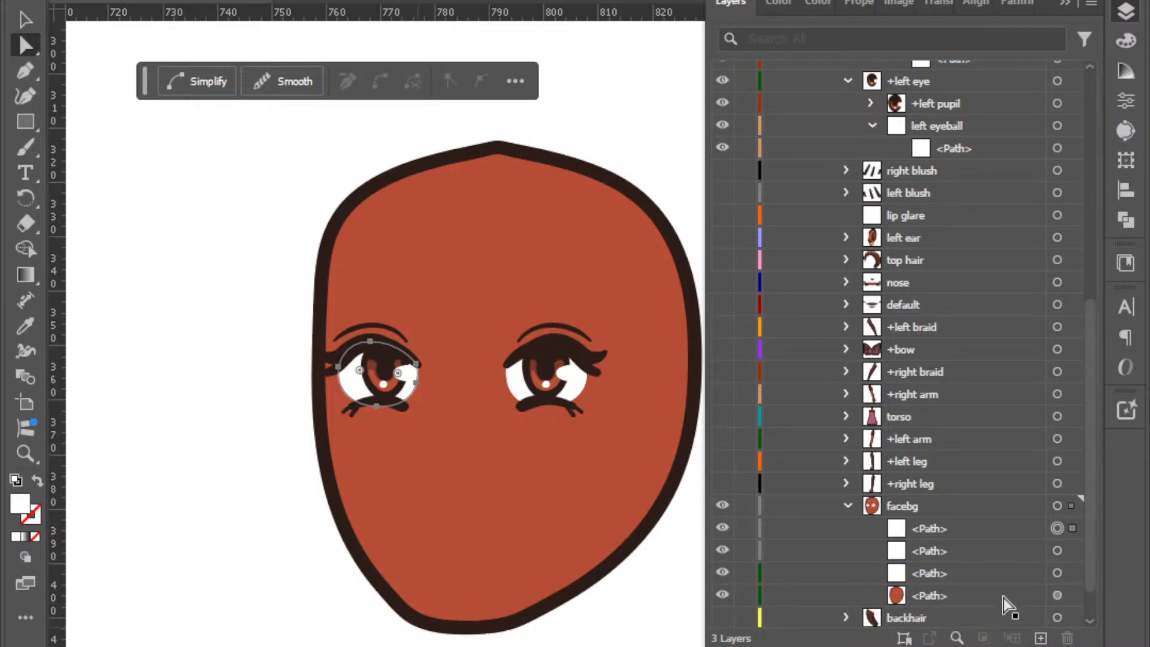
{"action": "left_click", "coordinate": [1059, 551]}
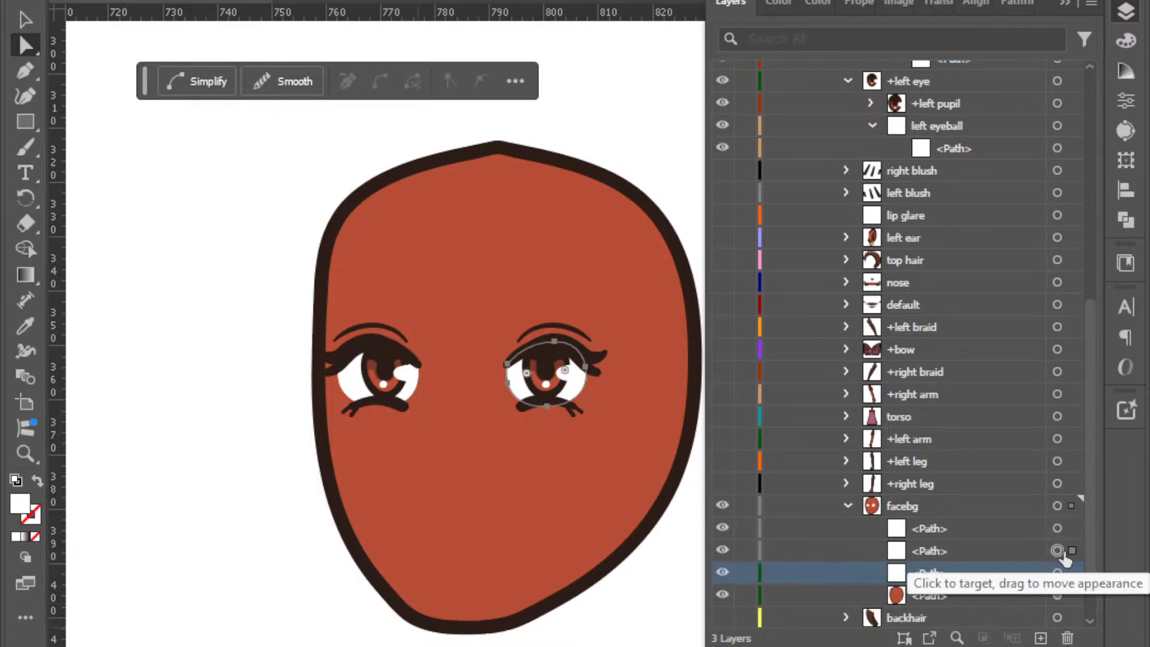
{"action": "left_click_drag", "start_coordinate": [929, 569], "coordinate": [1067, 638]}
Swap fill and stroke on both eyeball paths in facebg, giving each a white stroke and no fill.
{"action": "left_click", "coordinate": [956, 513]}
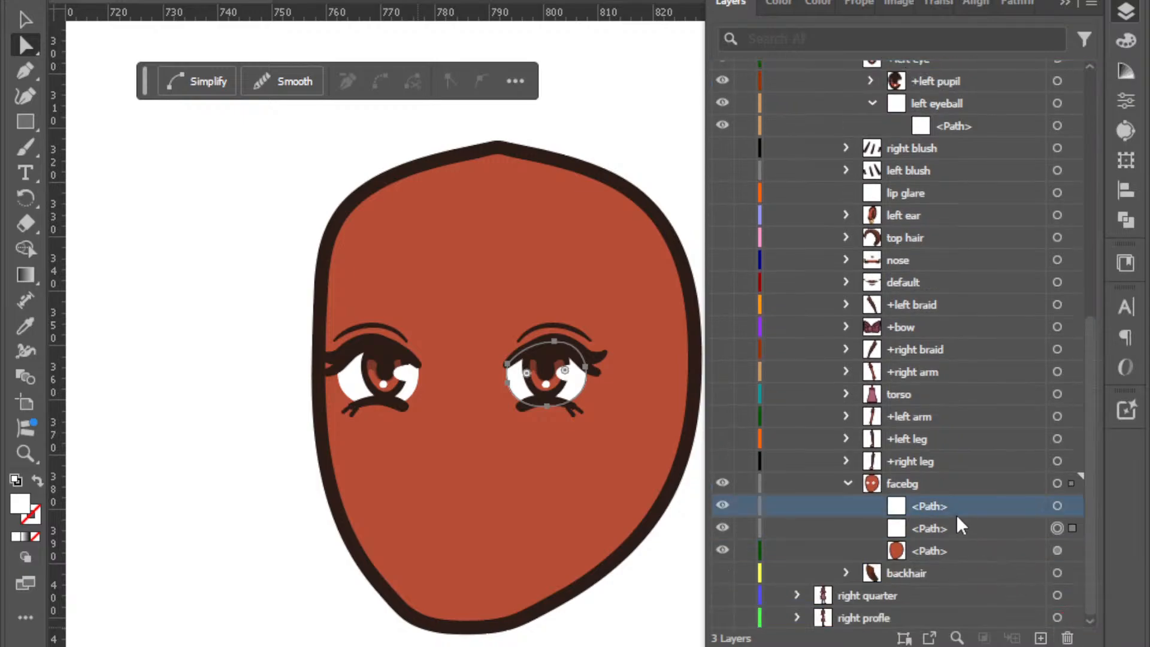
{"action": "left_click", "coordinate": [1057, 506]}
{"action": "left_click", "coordinate": [1057, 528]}
{"action": "left_click", "coordinate": [37, 481]}
{"action": "left_click", "coordinate": [1072, 507]}
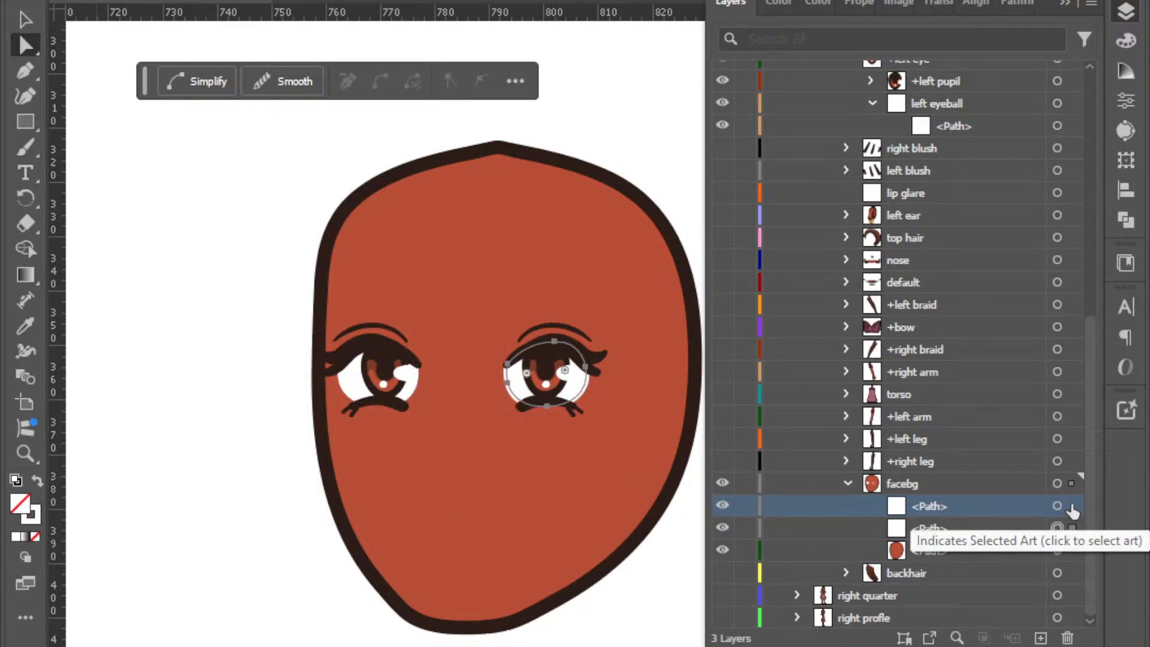
{"action": "left_click", "coordinate": [37, 482]}
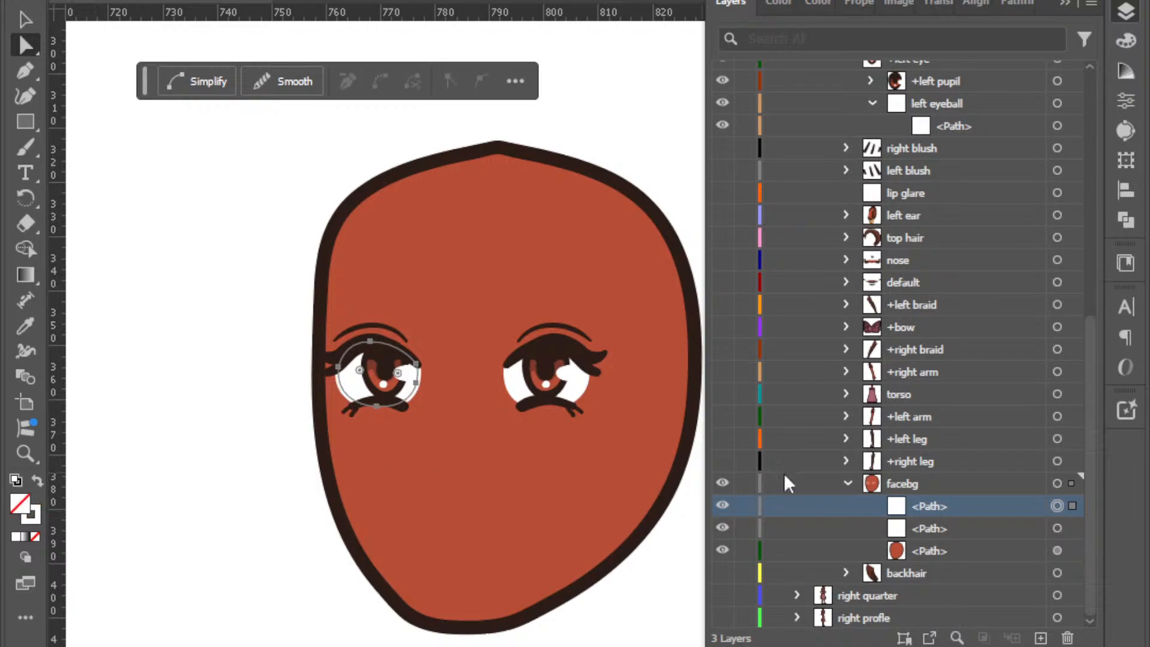
Select both eyeball paths and the face path in facebg, and cut the eyeballs out of the face with Pathfinder's Minus Front.
{"action": "left_click", "coordinate": [1072, 528]}
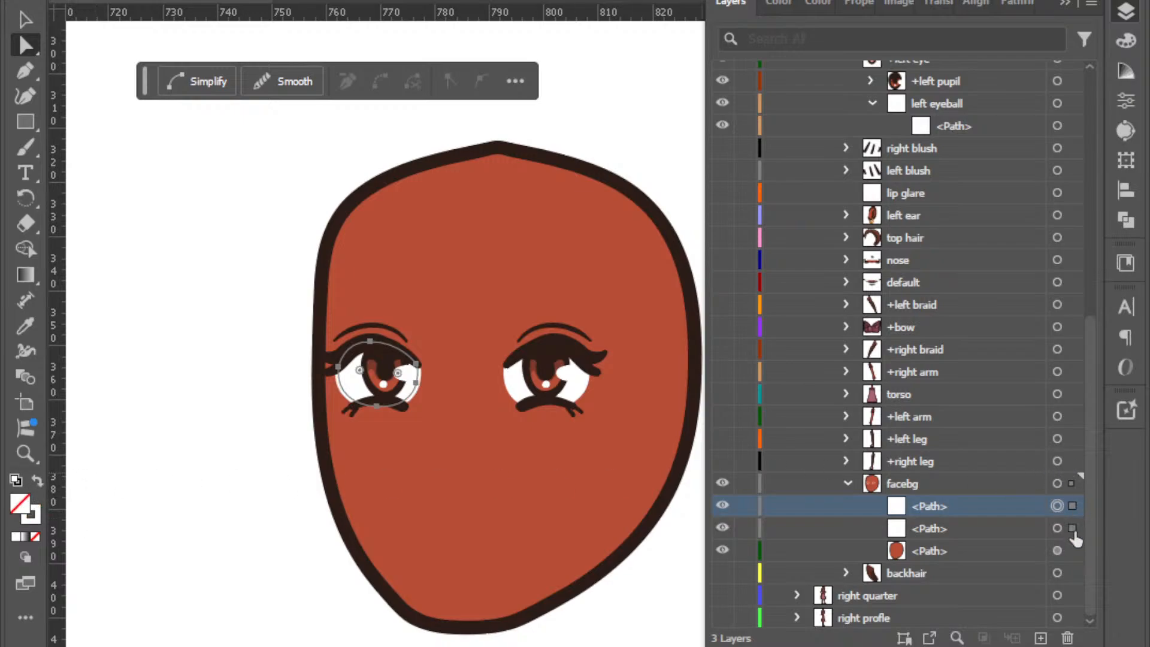
{"action": "left_click", "coordinate": [975, 551]}
{"action": "left_click", "coordinate": [1072, 550]}
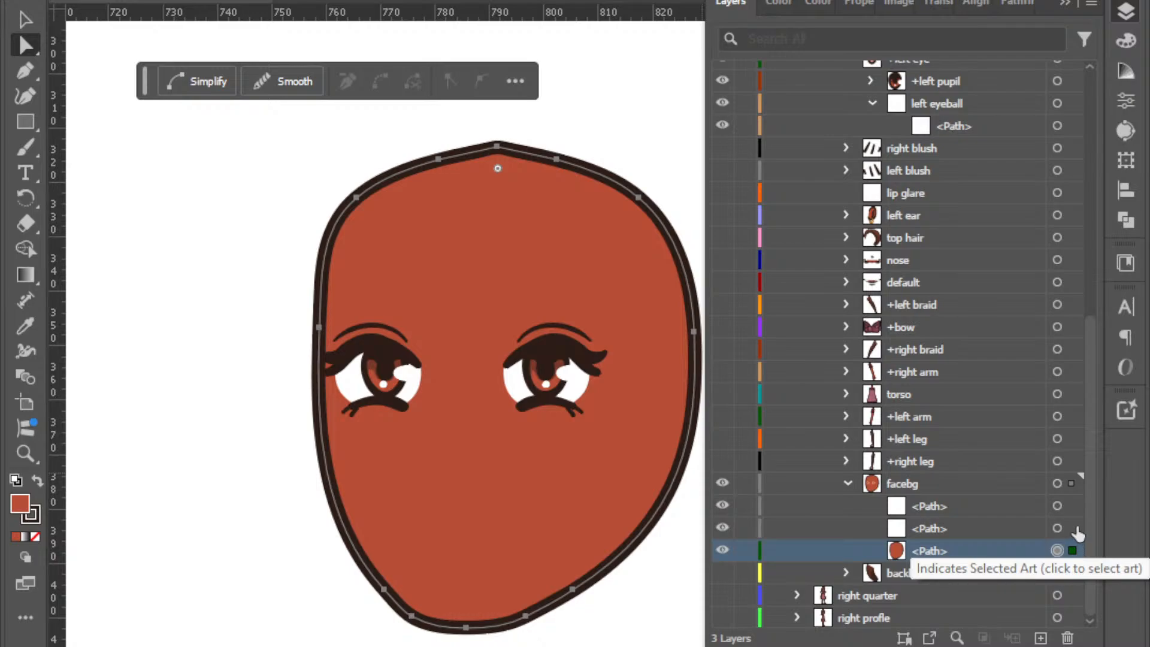
{"action": "left_click", "coordinate": [1074, 528], "text": "shift"}
{"action": "left_click", "coordinate": [1073, 508], "text": "shift"}
{"action": "left_click", "coordinate": [930, 507], "text": "shift"}
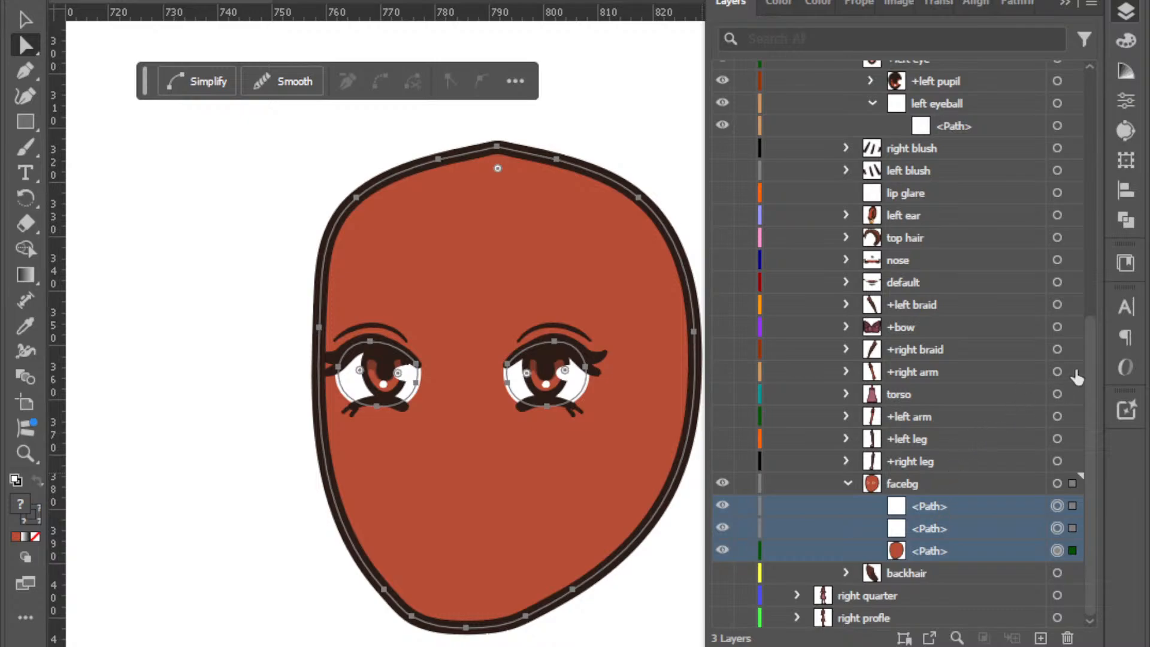
{"action": "left_click", "coordinate": [1123, 228]}
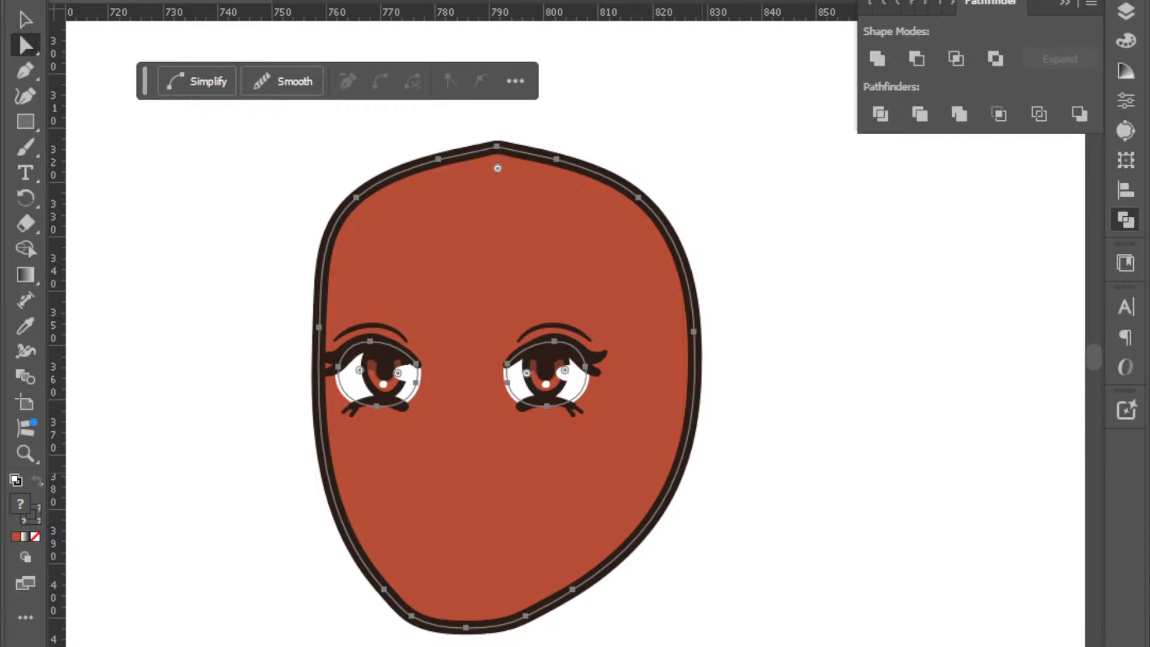
{"action": "left_click", "coordinate": [422, 1]}
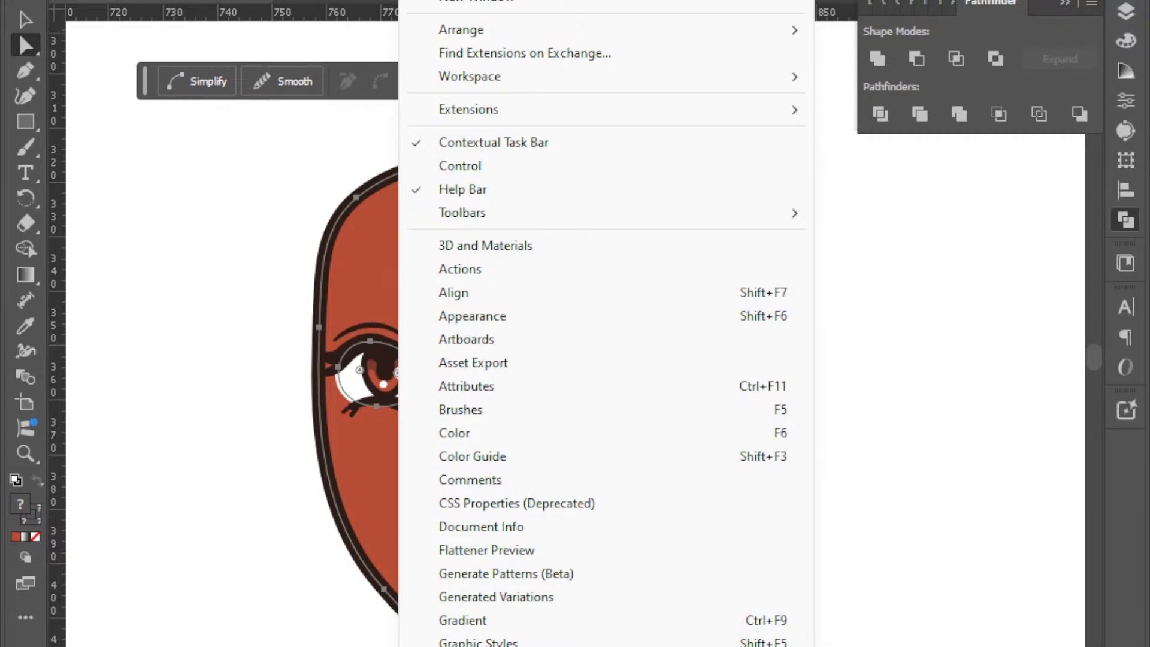
{"action": "left_click", "coordinate": [919, 53]}
{"action": "left_click", "coordinate": [918, 53]}
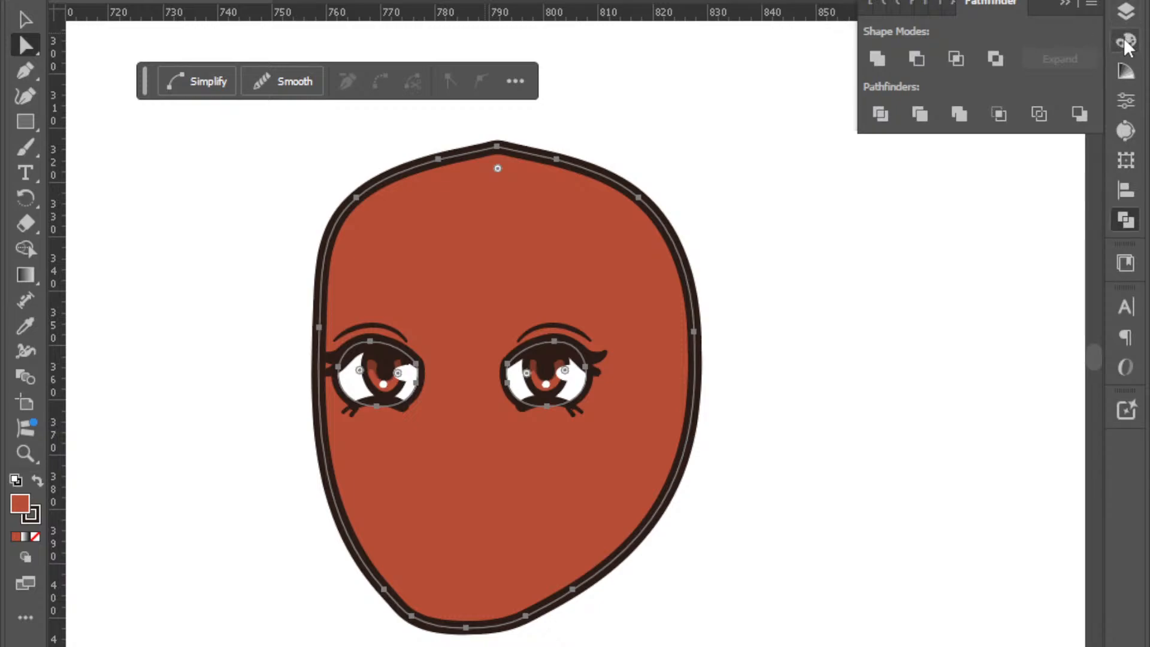
Collapse the facebg layer and toggle its visibility off and on to check the cut-out face shape.
{"action": "left_click", "coordinate": [1126, 12]}
{"action": "scroll", "coordinate": [943, 430], "scroll_direction": "down", "scroll_amount": 2}
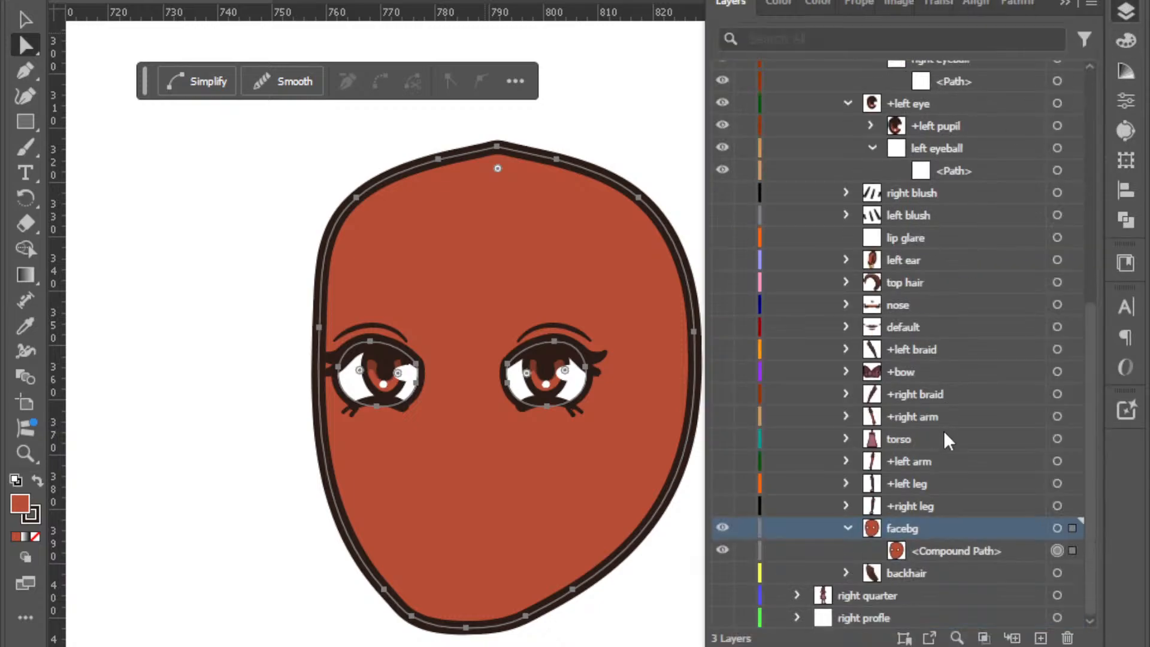
{"action": "left_click", "coordinate": [847, 529]}
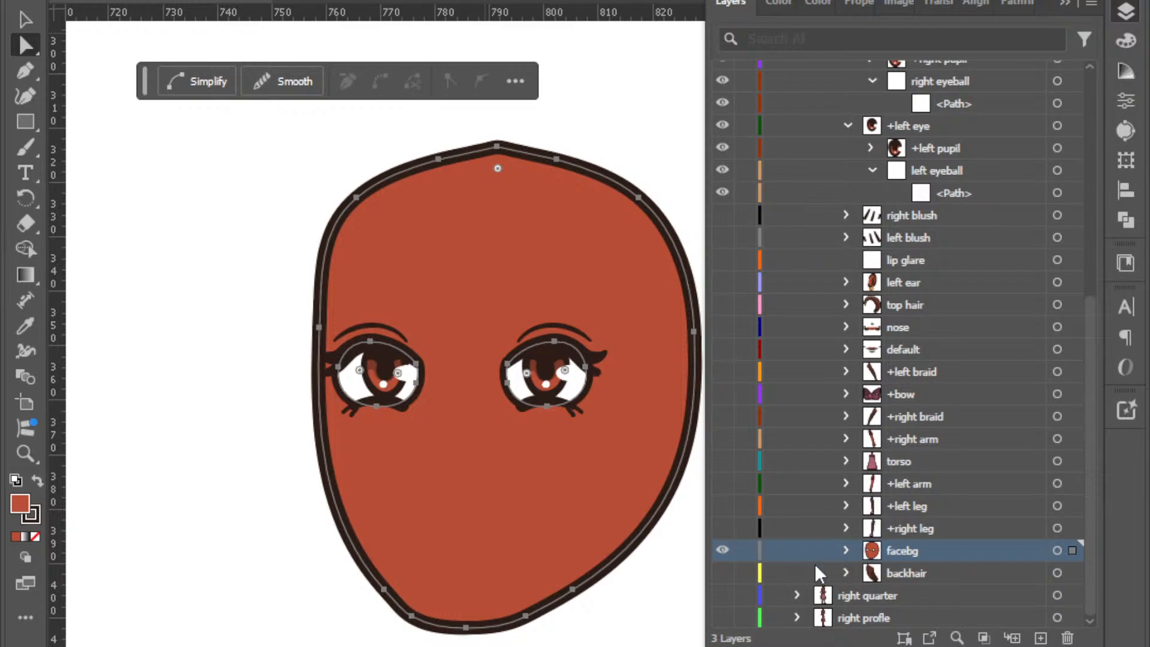
{"action": "left_click", "coordinate": [723, 551]}
{"action": "left_click", "coordinate": [724, 551]}
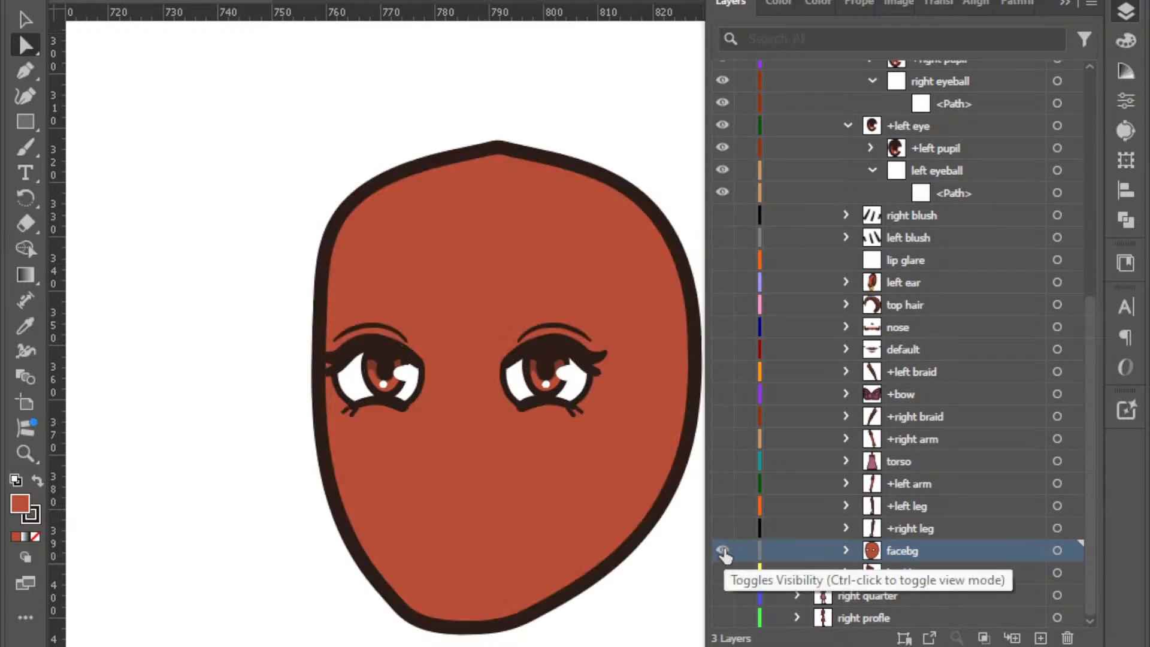
Collapse the +right eye and +left eye layers, move both directly below facebg, and hide them.
{"action": "scroll", "coordinate": [957, 438], "scroll_direction": "up", "scroll_amount": 4}
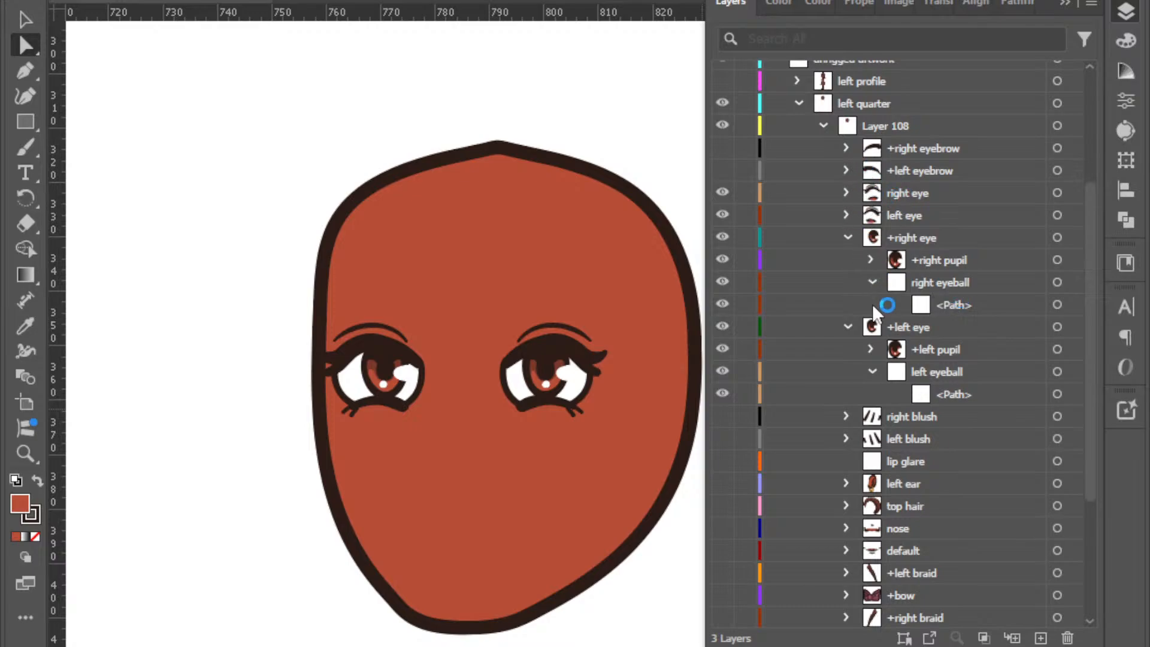
{"action": "left_click", "coordinate": [848, 238]}
{"action": "left_click", "coordinate": [850, 260]}
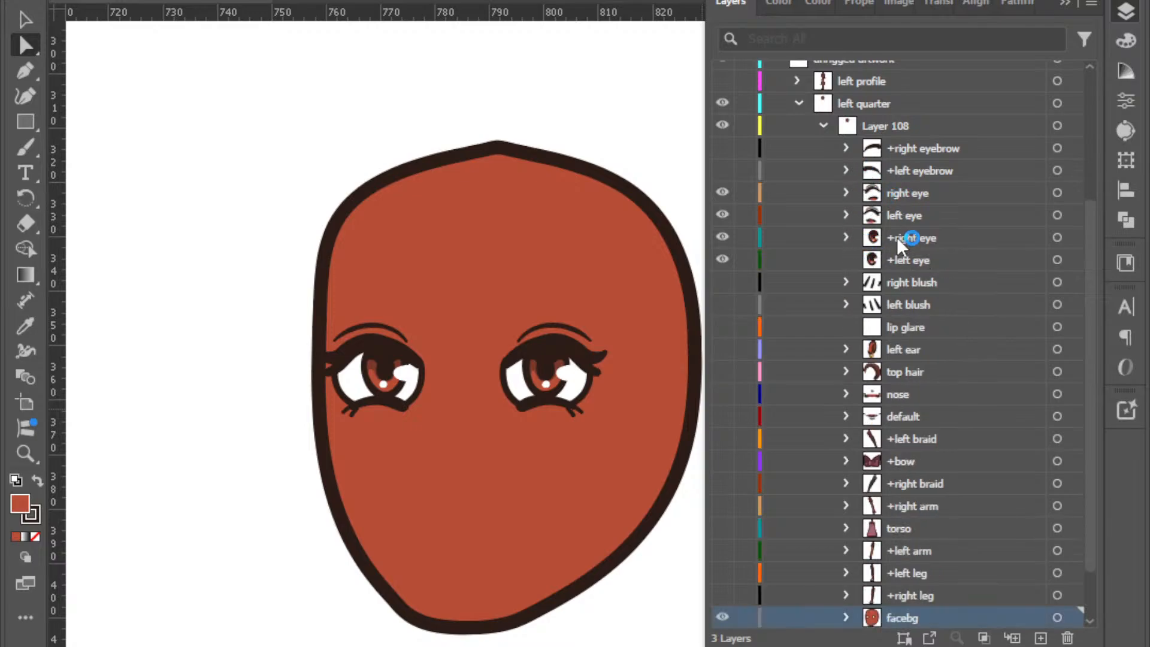
{"action": "left_click", "coordinate": [897, 236]}
{"action": "left_click", "coordinate": [900, 256], "text": "shift"}
{"action": "left_click_drag", "start_coordinate": [901, 257], "coordinate": [904, 563]}
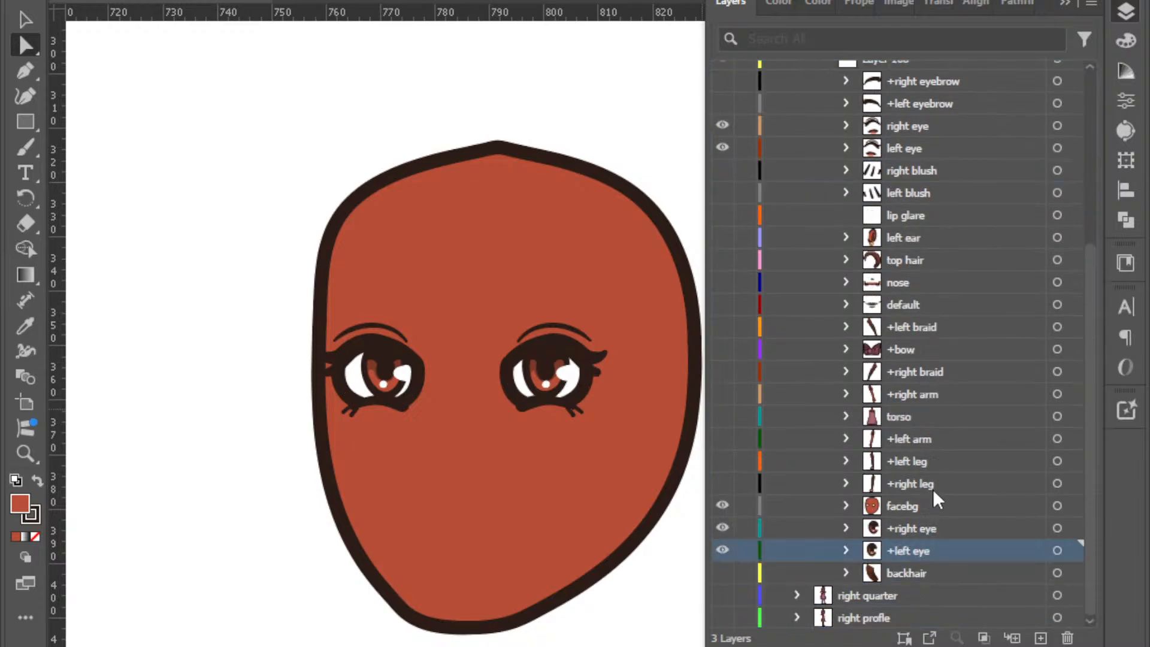
{"action": "left_click_drag", "start_coordinate": [723, 528], "coordinate": [727, 542]}
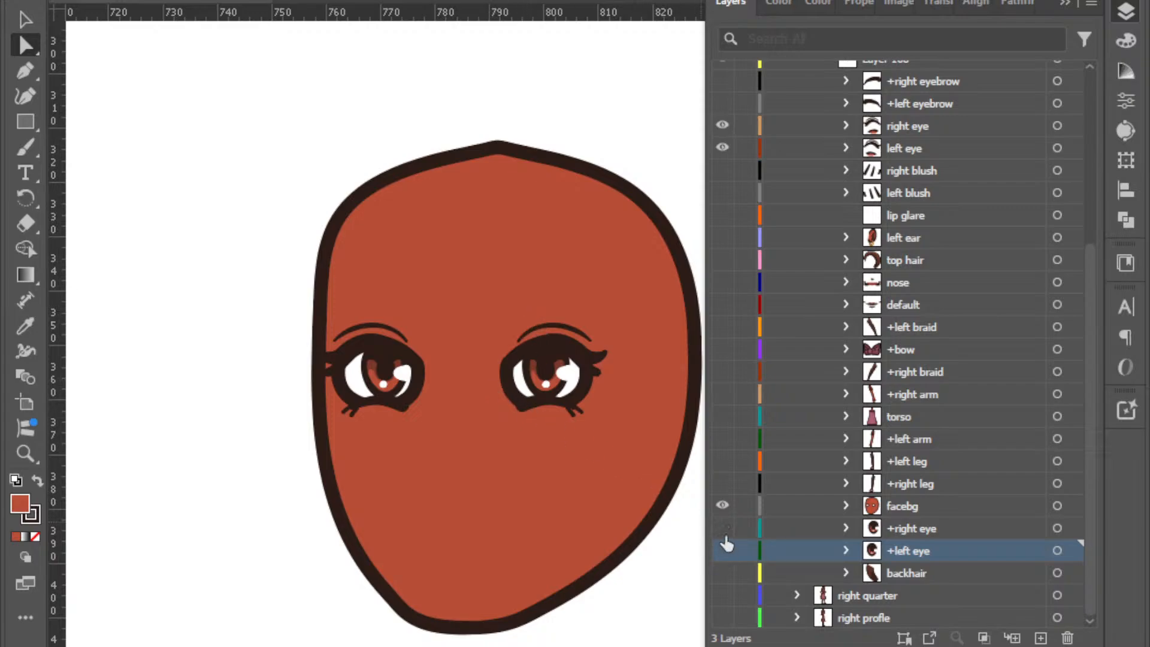
Try to remove the stroke from only the two eye cut-outs by selecting their anchor points, and undo the stroke change.
{"action": "left_click", "coordinate": [517, 392]}
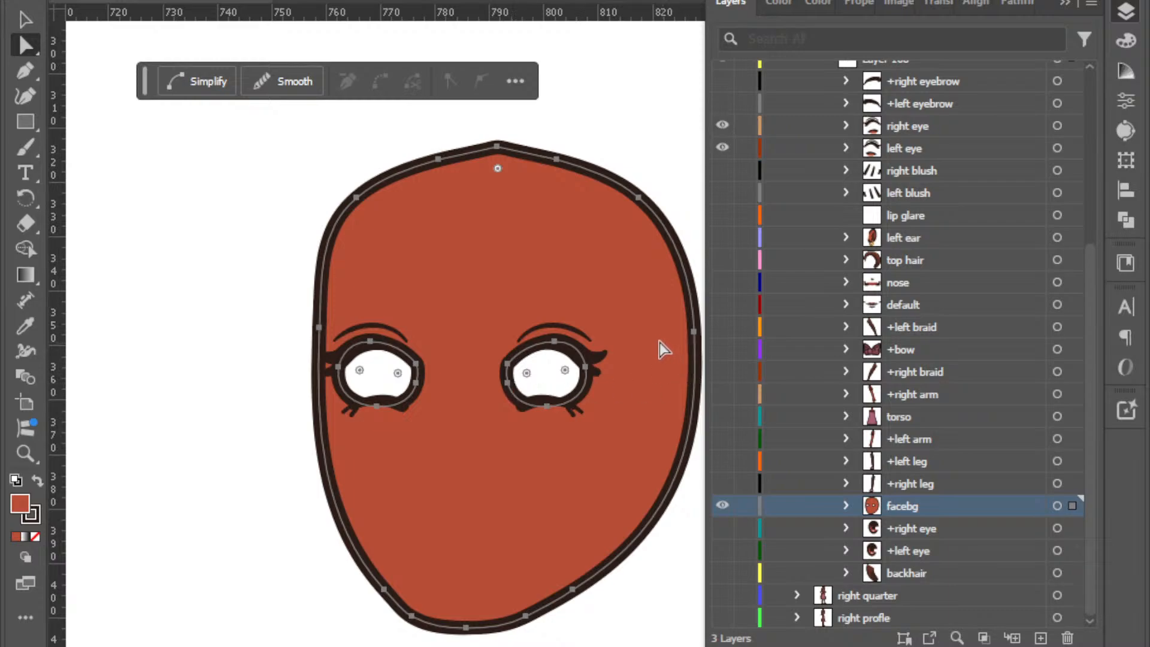
{"action": "left_click", "coordinate": [557, 345]}
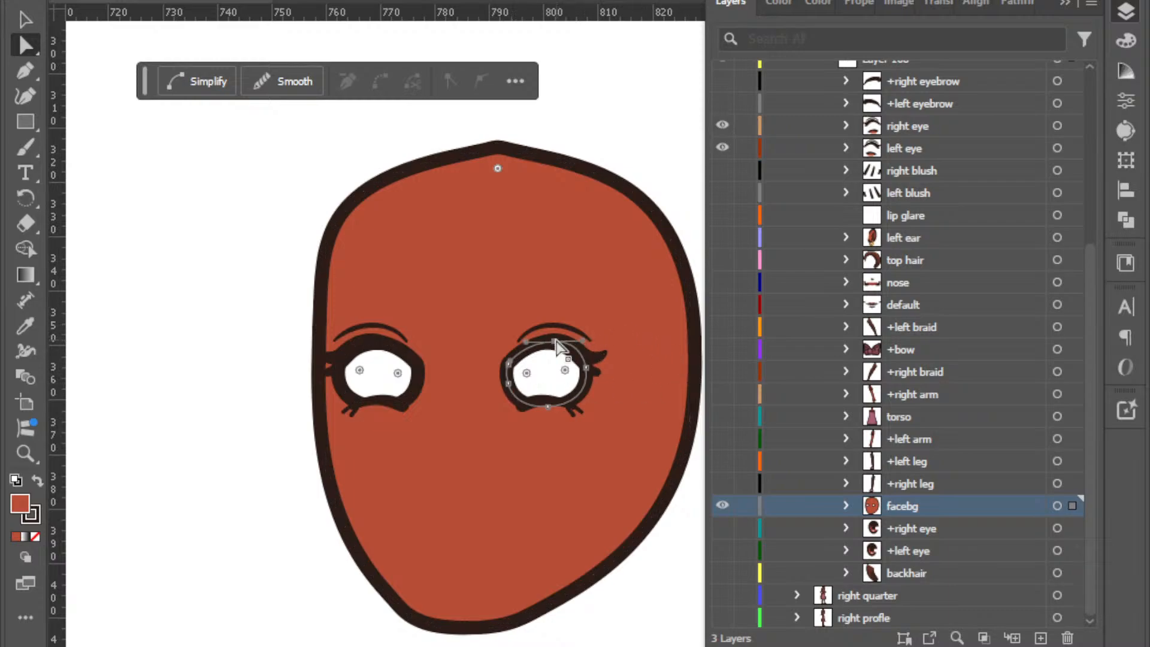
{"action": "left_click", "coordinate": [585, 367], "text": "shift"}
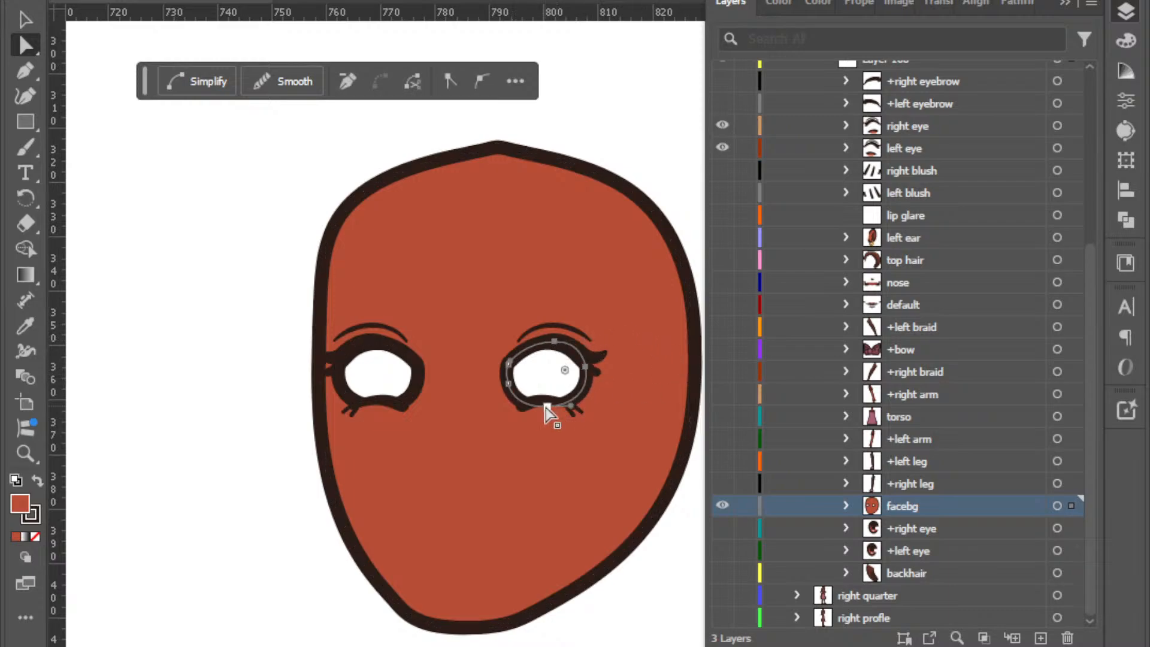
{"action": "left_click", "coordinate": [507, 382], "text": "shift"}
{"action": "left_click", "coordinate": [417, 383], "text": "shift"}
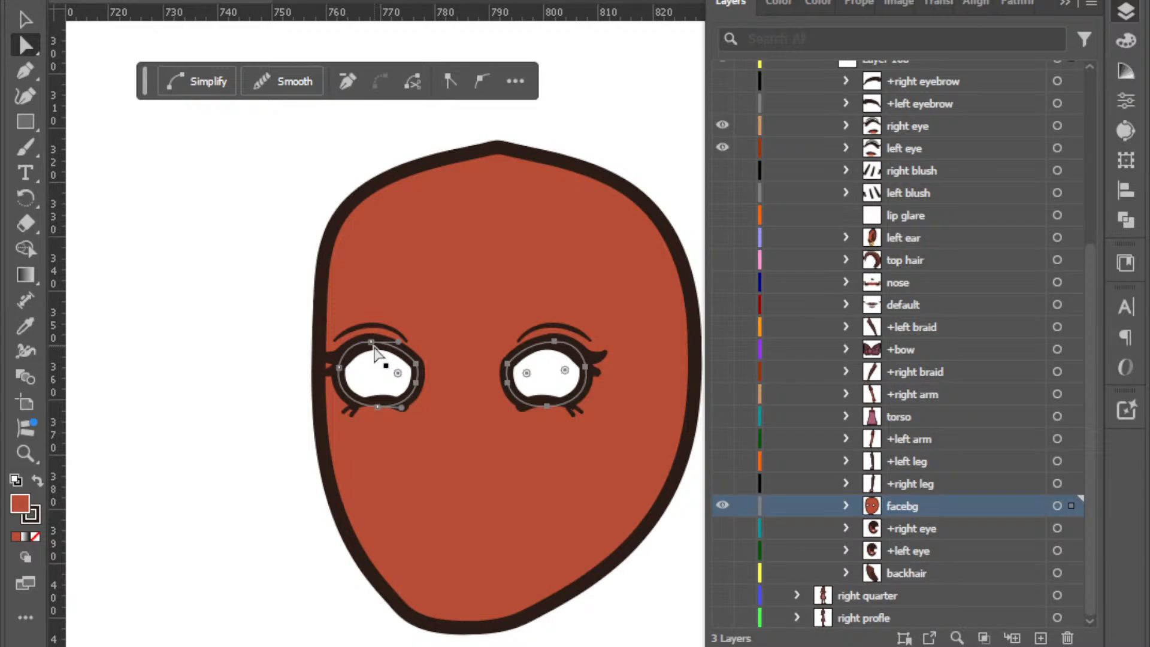
{"action": "left_click", "coordinate": [340, 368], "text": "shift"}
{"action": "left_click", "coordinate": [379, 407], "text": "shift"}
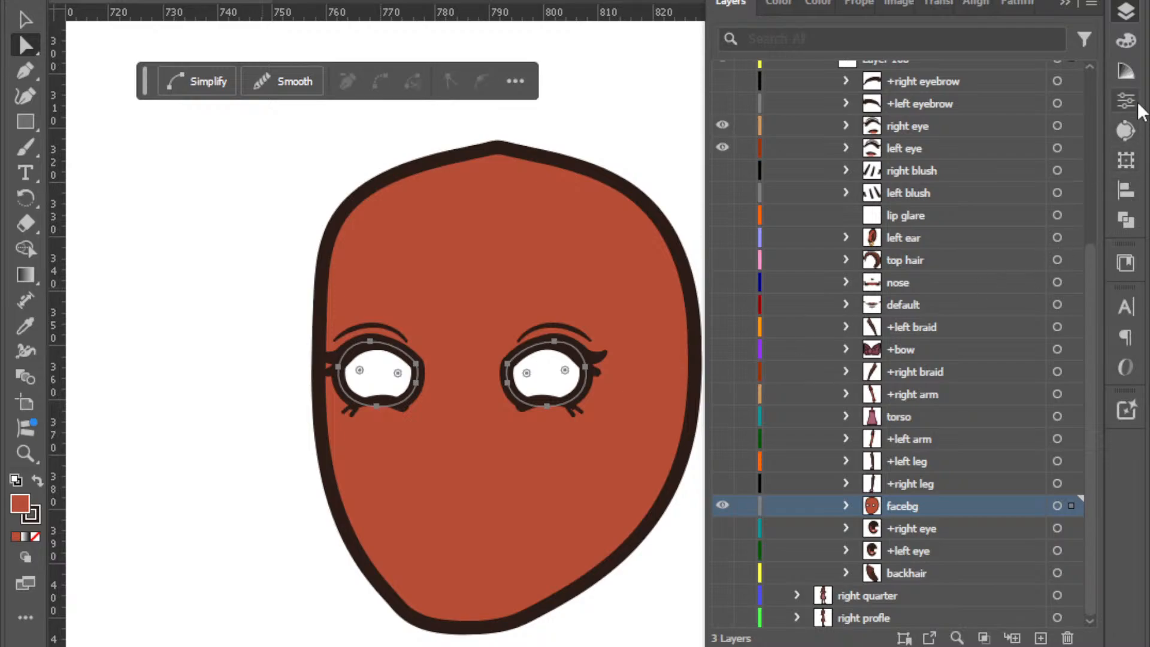
{"action": "left_click", "coordinate": [1126, 100]}
{"action": "left_click", "coordinate": [1126, 100]}
{"action": "left_click", "coordinate": [1126, 100]}
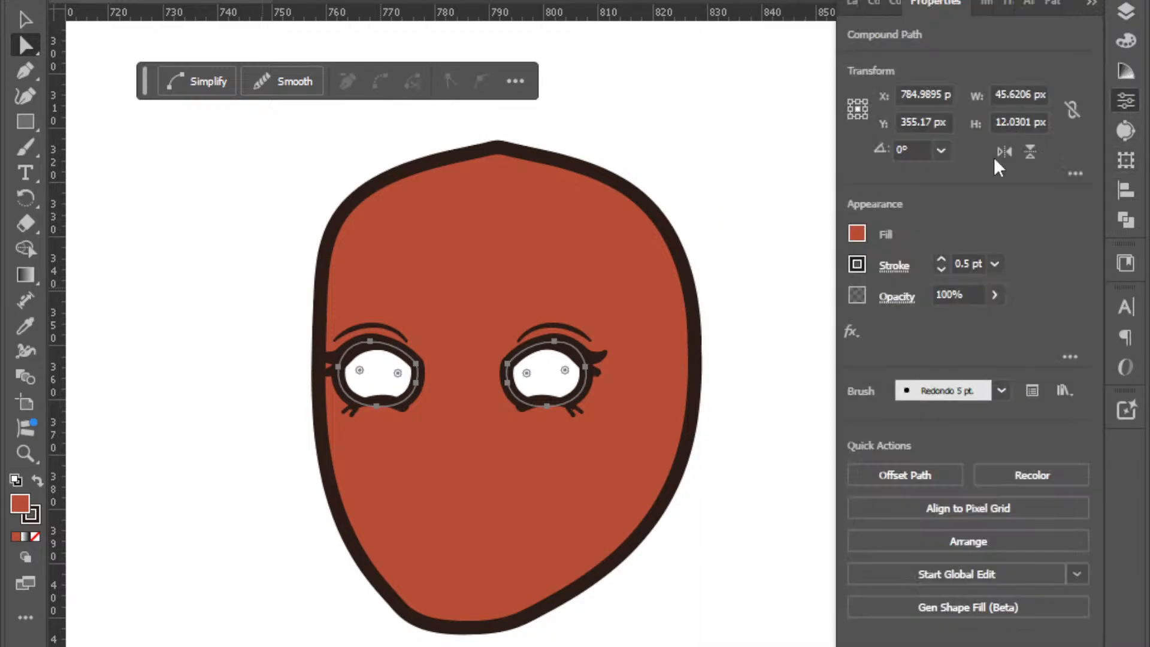
{"action": "left_click", "coordinate": [971, 262]}
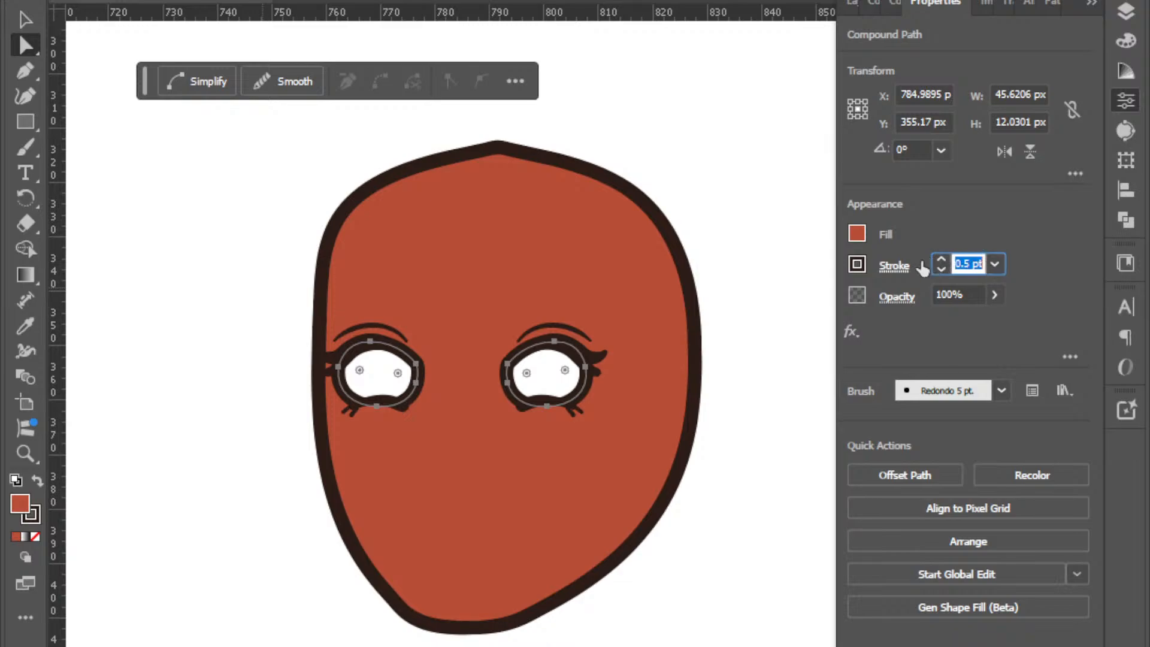
{"action": "key", "text": "Down"}
{"action": "key", "text": "BackSpace"}
{"action": "key", "text": "Return"}
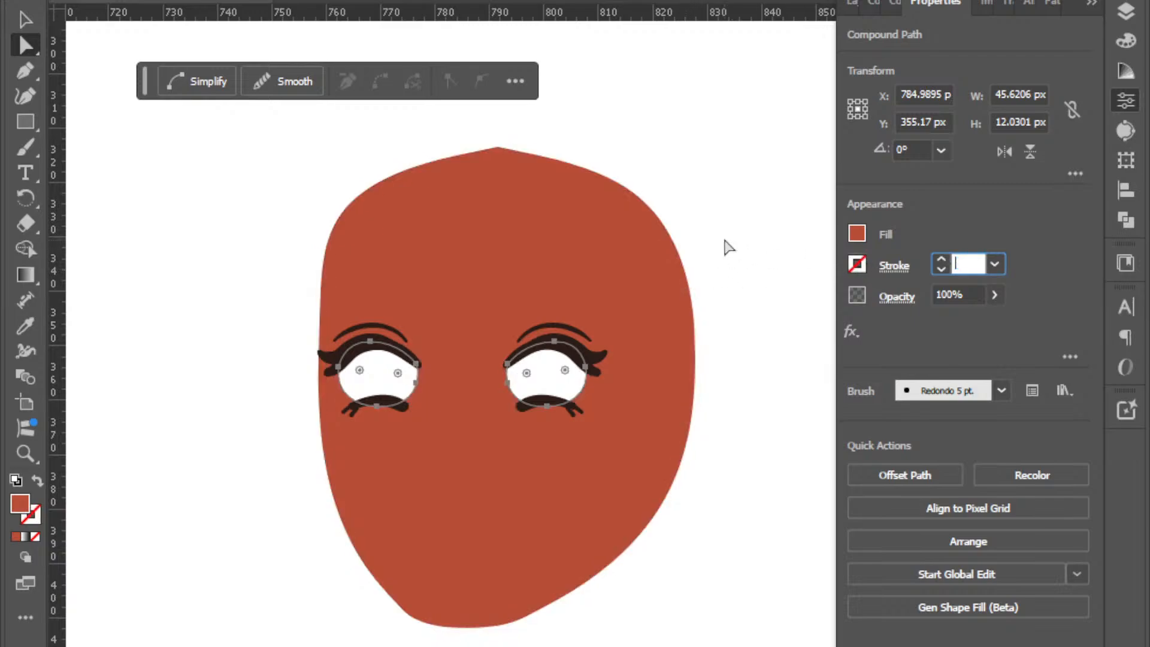
{"action": "key", "text": "ctrl+z"}
Select the whole face compound path and remove its stroke, leaving only the red-brown fill.
{"action": "left_click", "coordinate": [727, 247]}
{"action": "left_click", "coordinate": [973, 266]}
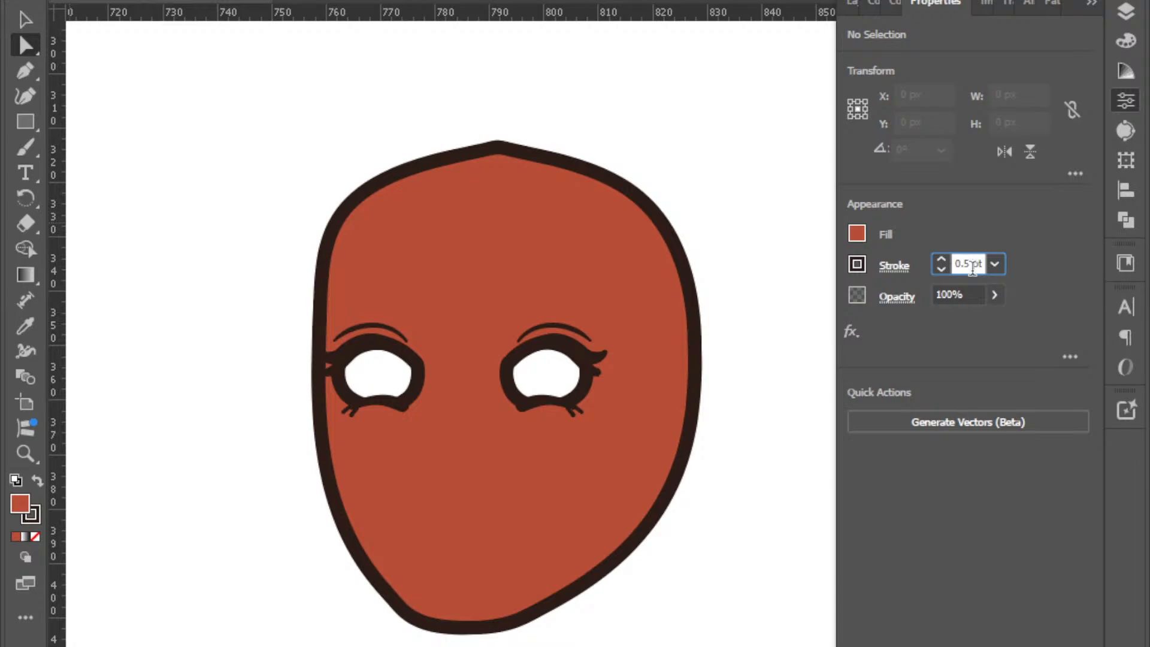
{"action": "double_click", "coordinate": [972, 265]}
{"action": "key", "text": "BackSpace"}
{"action": "key", "text": "Return"}
{"action": "left_click", "coordinate": [667, 343]}
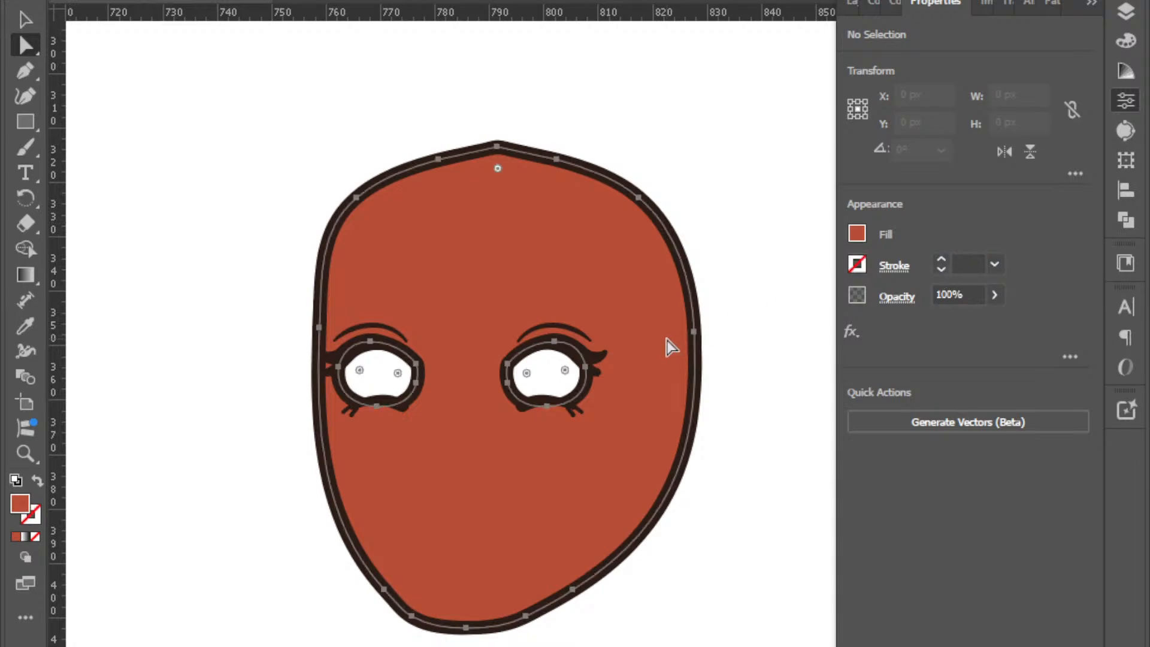
{"action": "left_click", "coordinate": [972, 266]}
{"action": "double_click", "coordinate": [972, 265]}
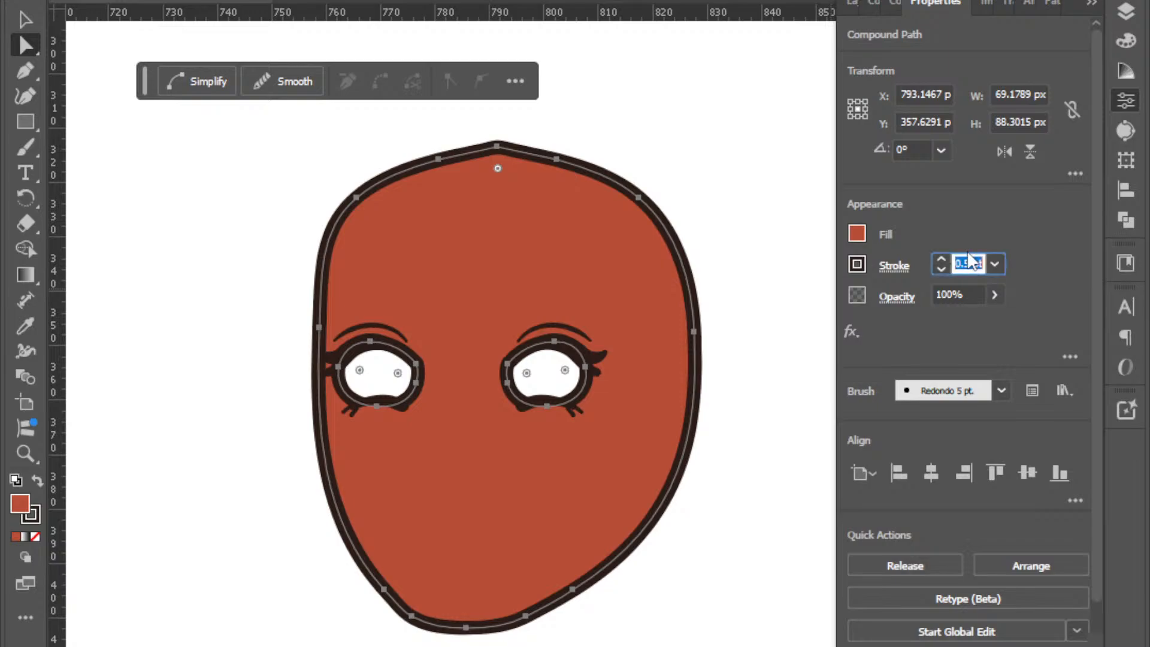
{"action": "key", "text": "BackSpace"}
{"action": "key", "text": "Return"}
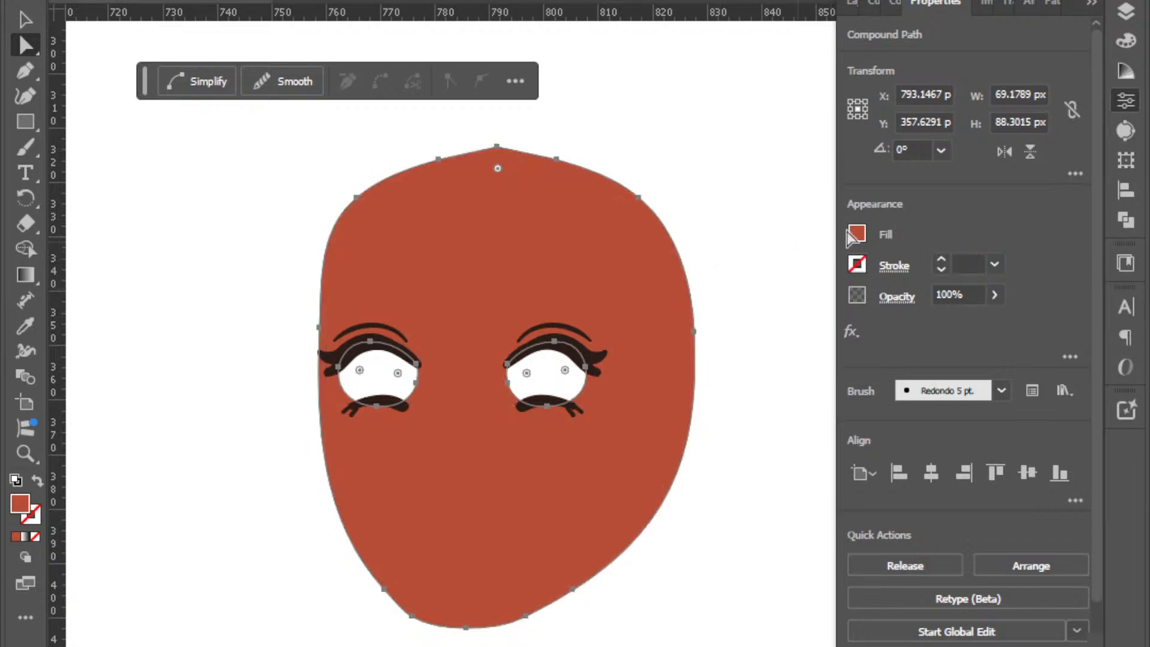
Duplicate the facebg layer directly above the original.
{"action": "left_click", "coordinate": [1124, 13]}
{"action": "scroll", "coordinate": [958, 330], "scroll_direction": "down", "scroll_amount": 3}
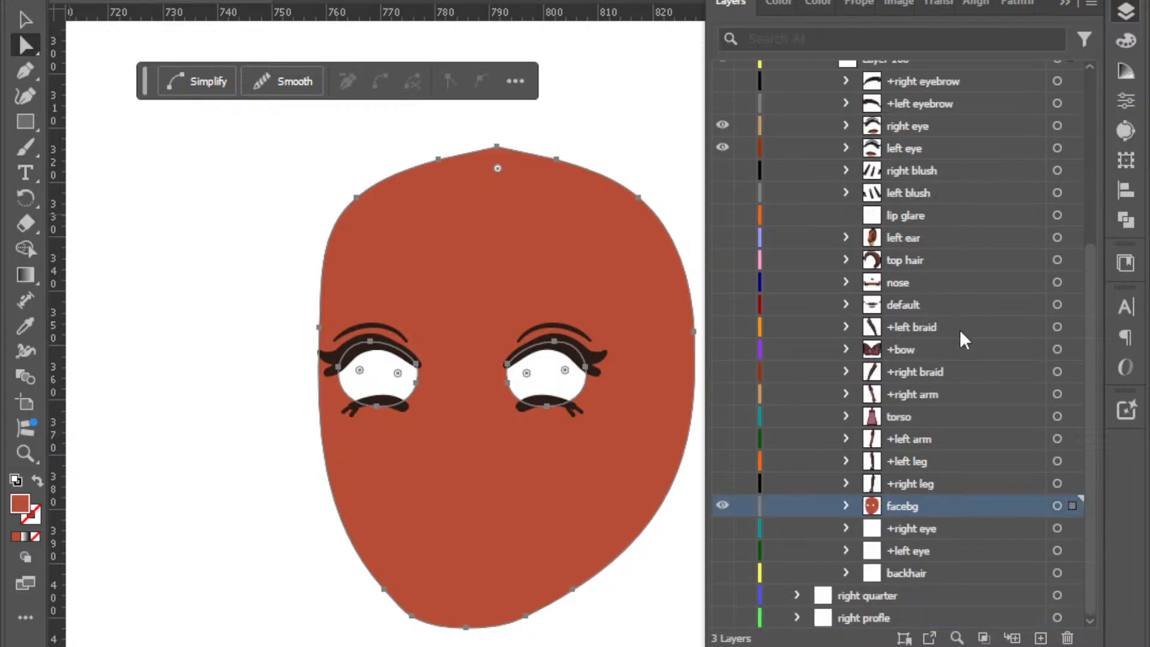
{"action": "left_click_drag", "start_coordinate": [914, 503], "coordinate": [915, 494]}
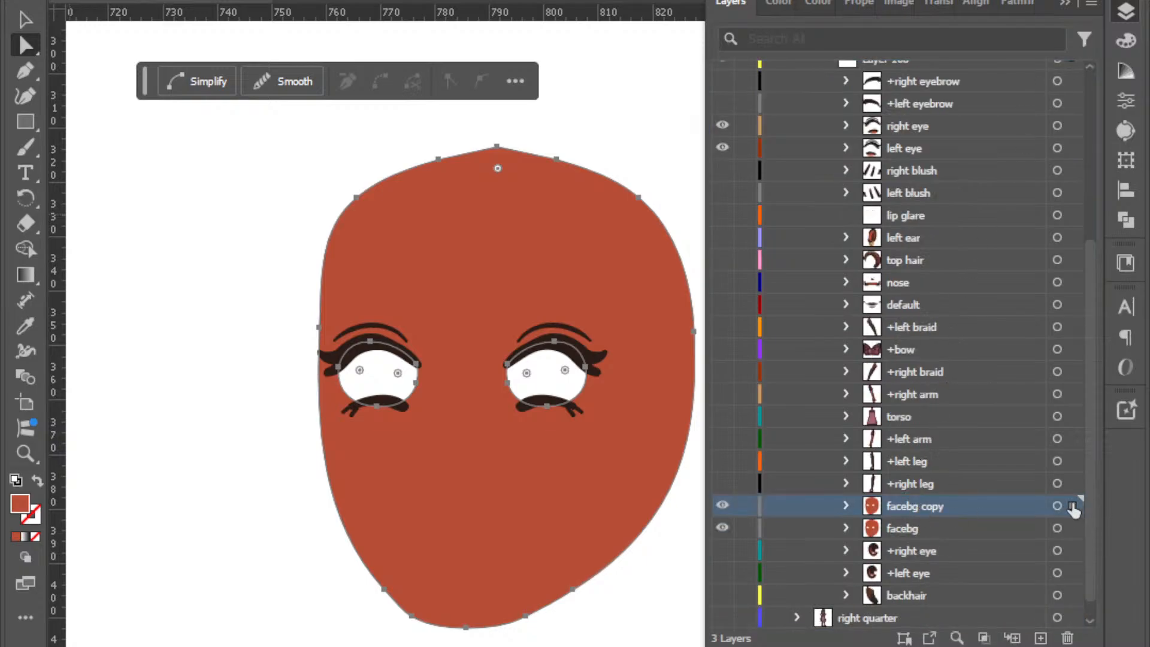
Give the face shape in facebg copy no fill and a black stroke (000000).
{"action": "left_click", "coordinate": [38, 481]}
{"action": "left_click", "coordinate": [34, 516]}
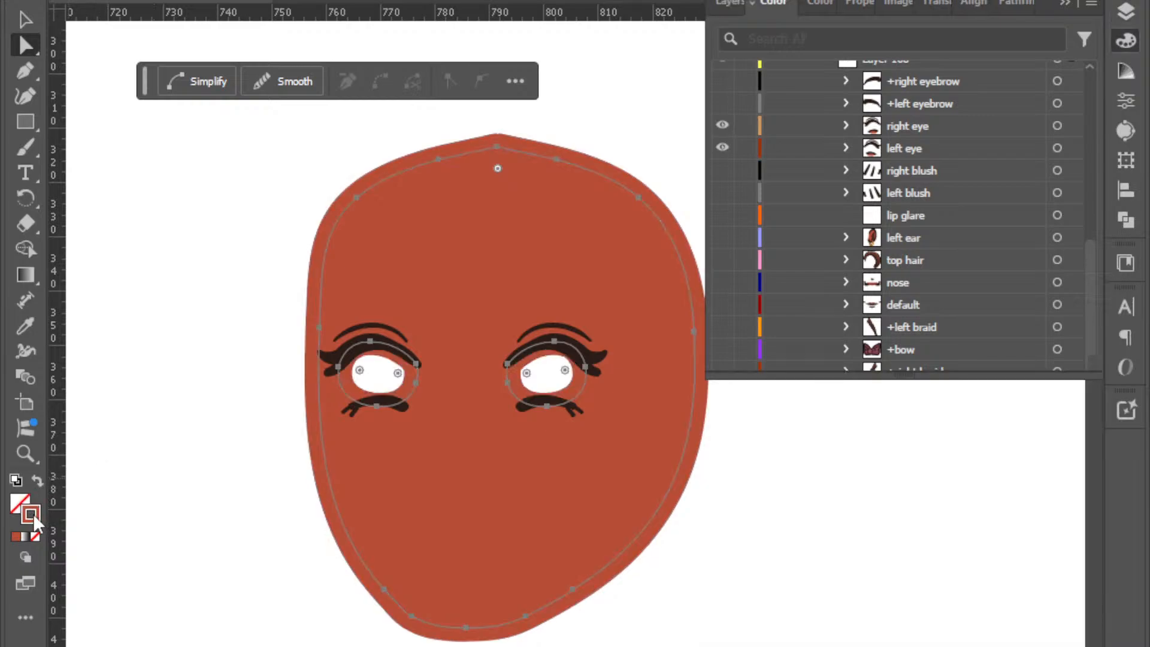
{"action": "mouse_move", "coordinate": [766, 289]}
{"action": "left_mouse_down"}
{"action": "mouse_move", "coordinate": [541, 551]}
{"action": "mouse_move", "coordinate": [539, 646]}
{"action": "left_mouse_up"}
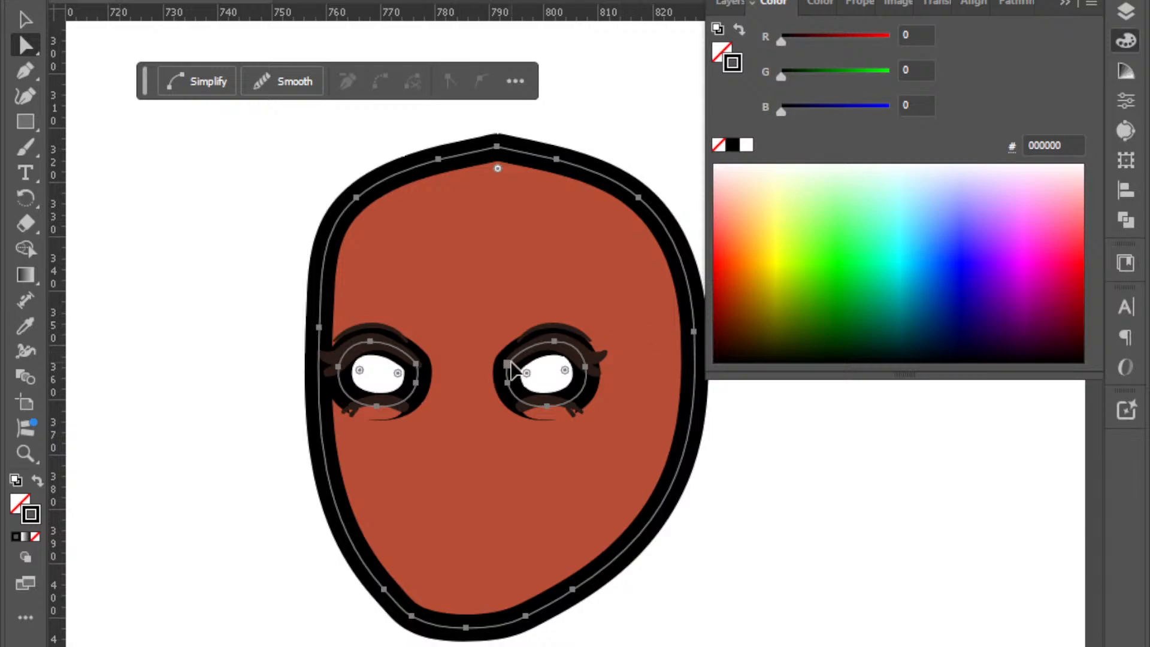
Delete the inner upper, top and outer anchor points of the right-hand eye outline in the face outline copy.
{"action": "left_click", "coordinate": [511, 362]}
{"action": "key", "text": "Delete"}
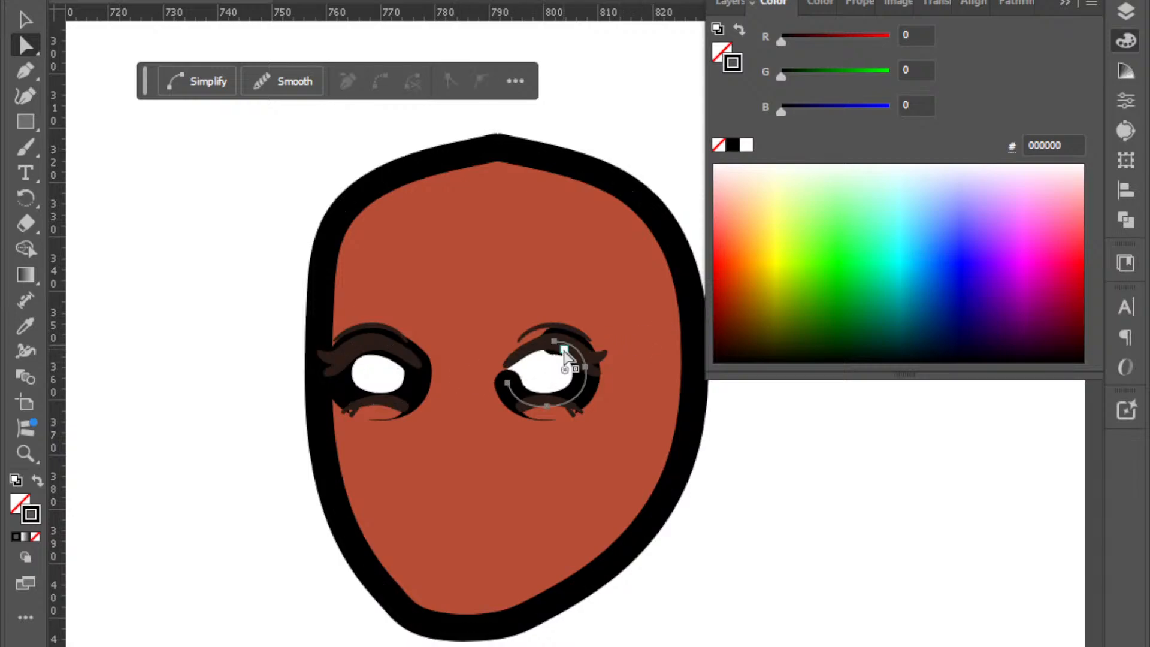
{"action": "left_click", "coordinate": [555, 342]}
{"action": "key", "text": "Delete"}
{"action": "left_click", "coordinate": [586, 368]}
{"action": "key", "text": "Delete"}
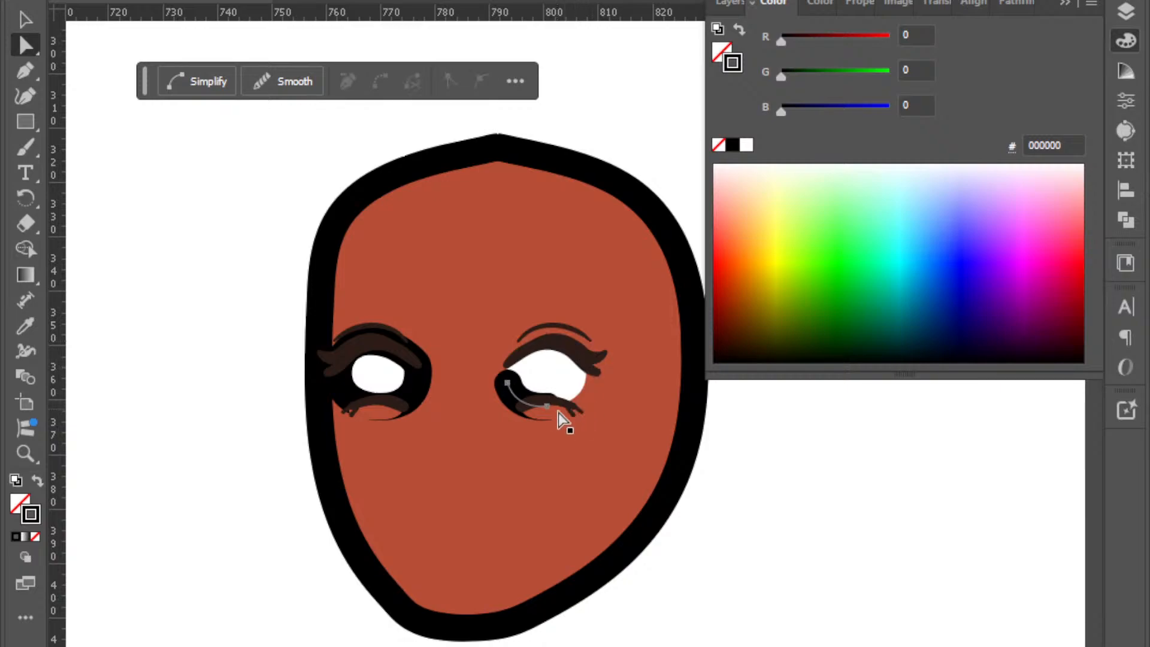
Try to delete the remaining lower part of the right-hand eye outline, and undo the last deletions.
{"action": "left_click", "coordinate": [545, 407]}
{"action": "left_click", "coordinate": [516, 394]}
{"action": "key", "text": "Delete"}
{"action": "left_click", "coordinate": [550, 403]}
{"action": "key", "text": "Delete"}
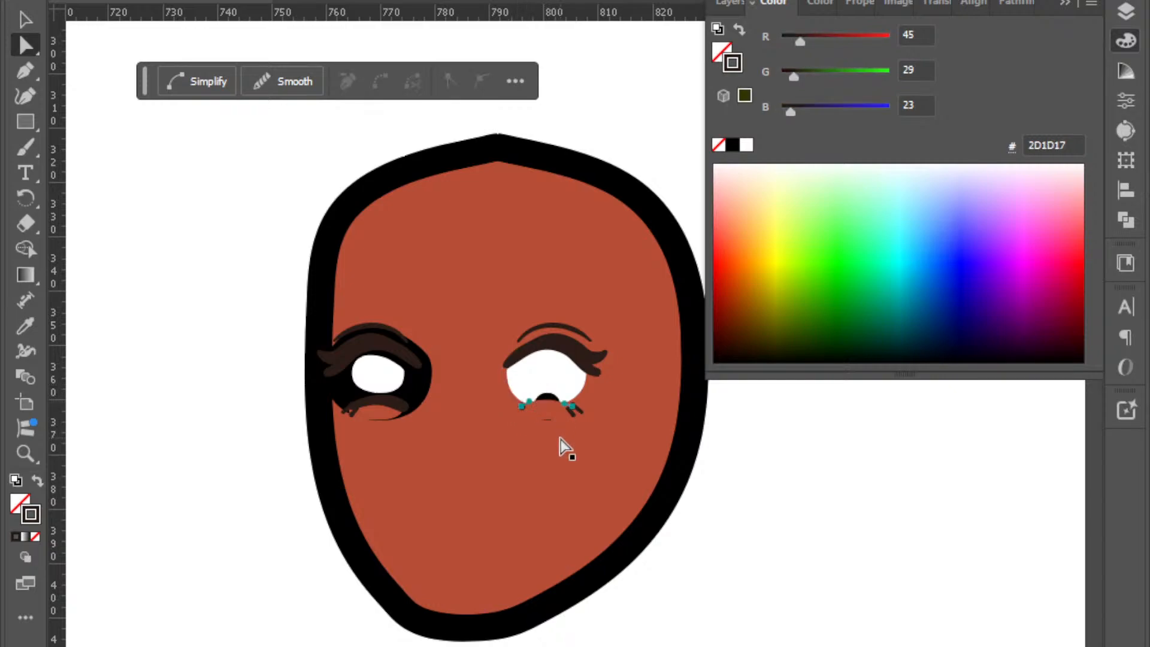
{"action": "left_click", "coordinate": [562, 405]}
{"action": "key", "text": "Delete"}
{"action": "left_click", "coordinate": [554, 395]}
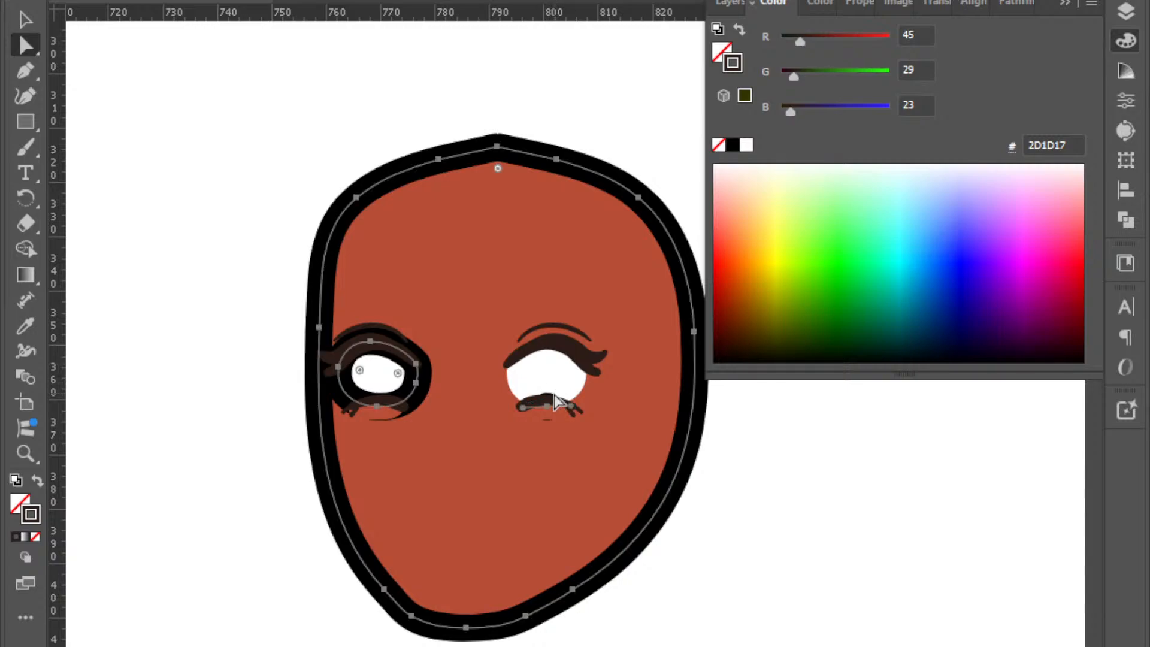
{"action": "key", "text": "ctrl+z"}
{"action": "key", "text": "ctrl+z"}
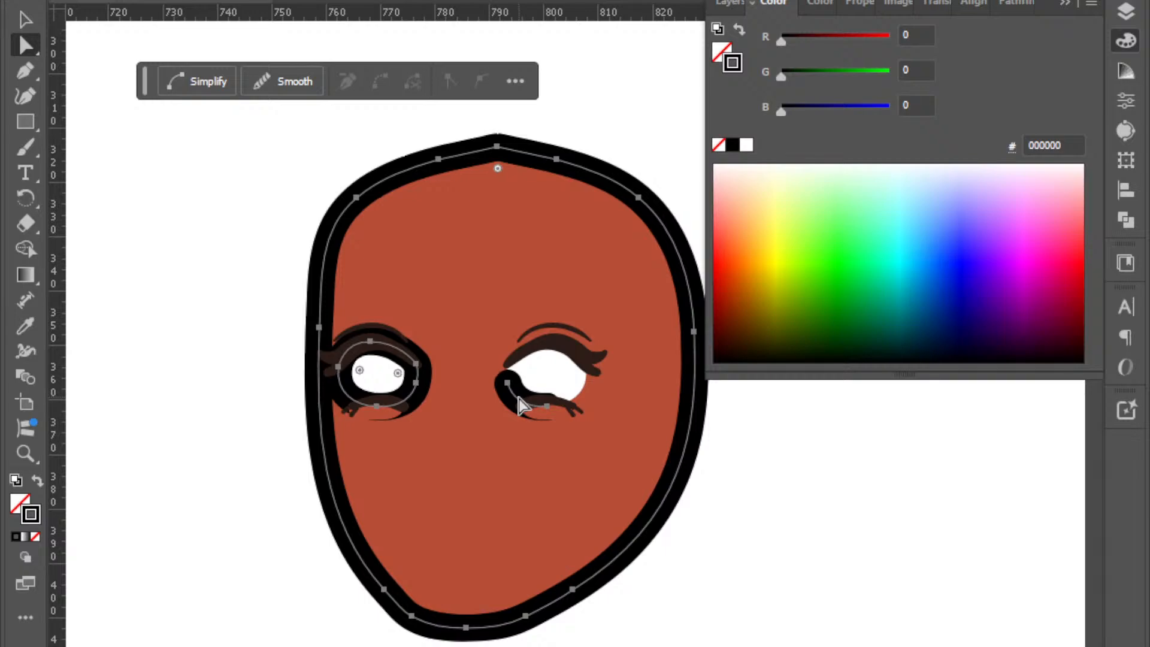
Delete the remaining parts of both eye outlines from the face outline copy.
{"action": "left_click", "coordinate": [526, 411]}
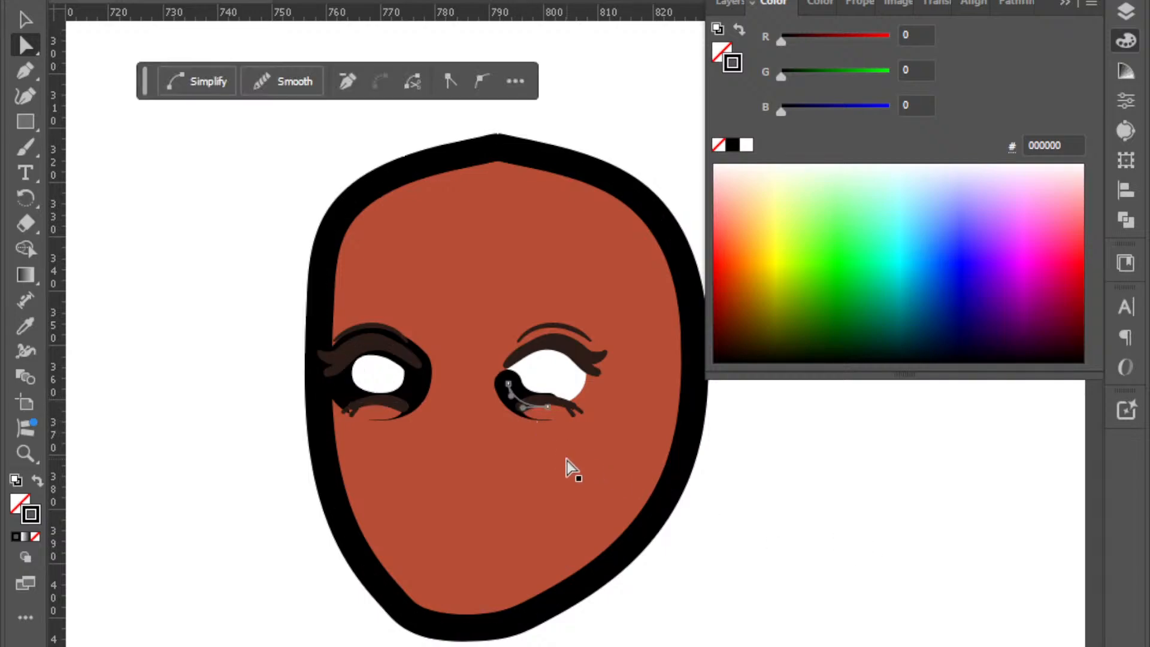
{"action": "key", "text": "Delete"}
{"action": "left_click", "coordinate": [418, 403]}
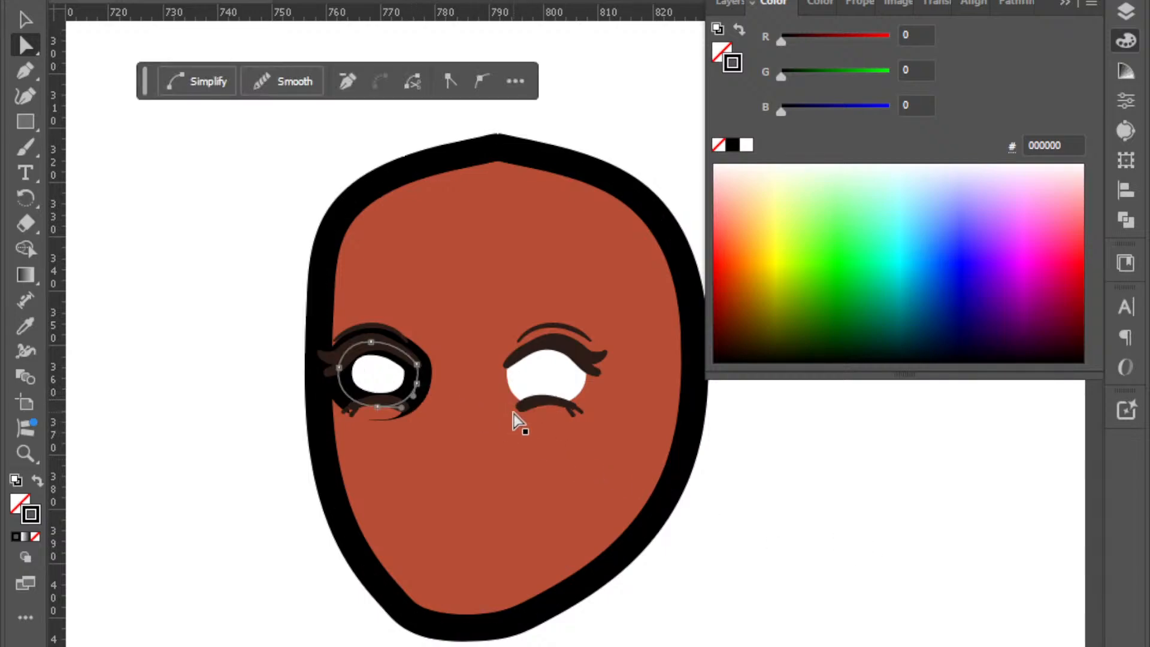
{"action": "key", "text": "Delete"}
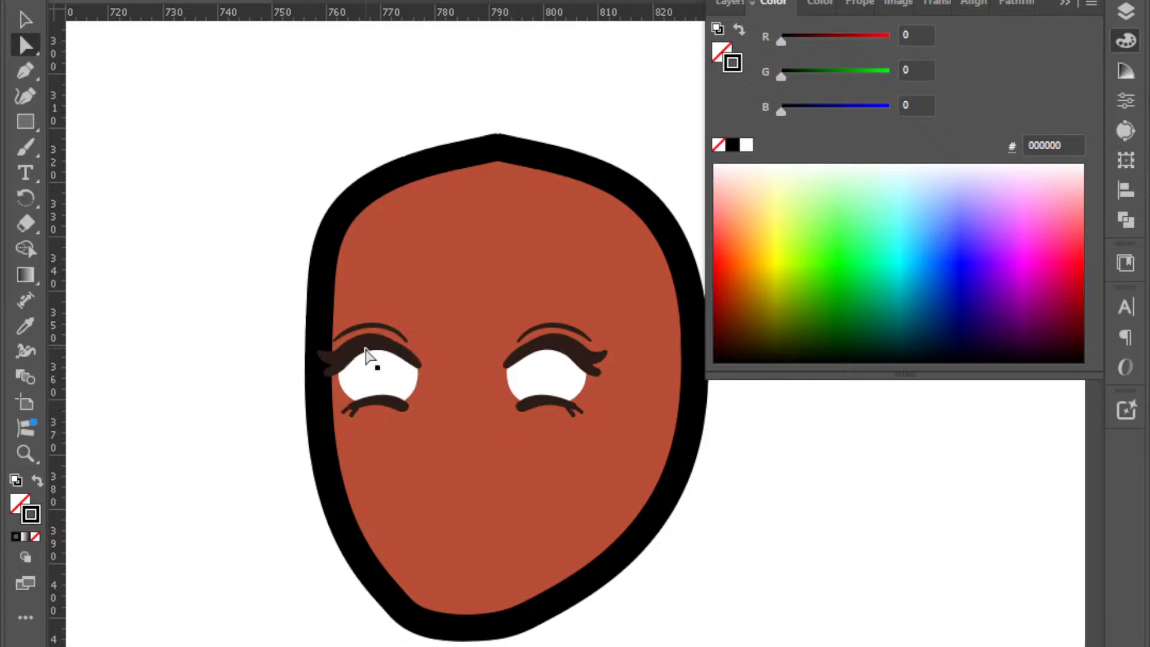
Set the face outline's stroke to 0.5 pt and round off its pointed top corner.
{"action": "left_click", "coordinate": [639, 522]}
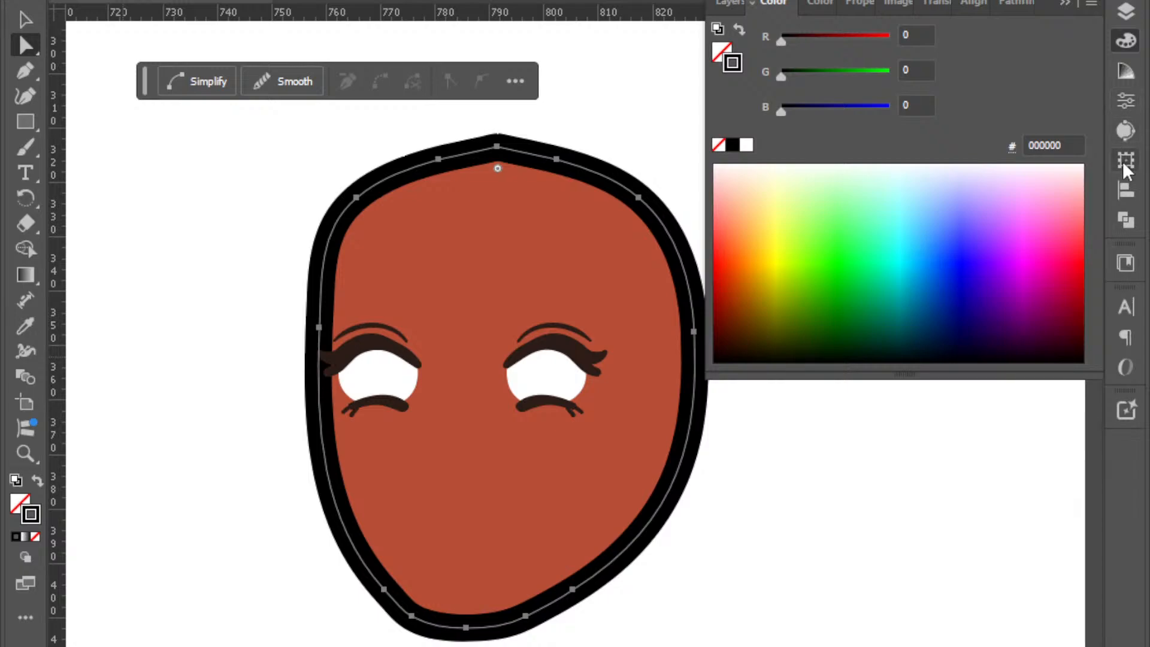
{"action": "left_click", "coordinate": [1126, 103]}
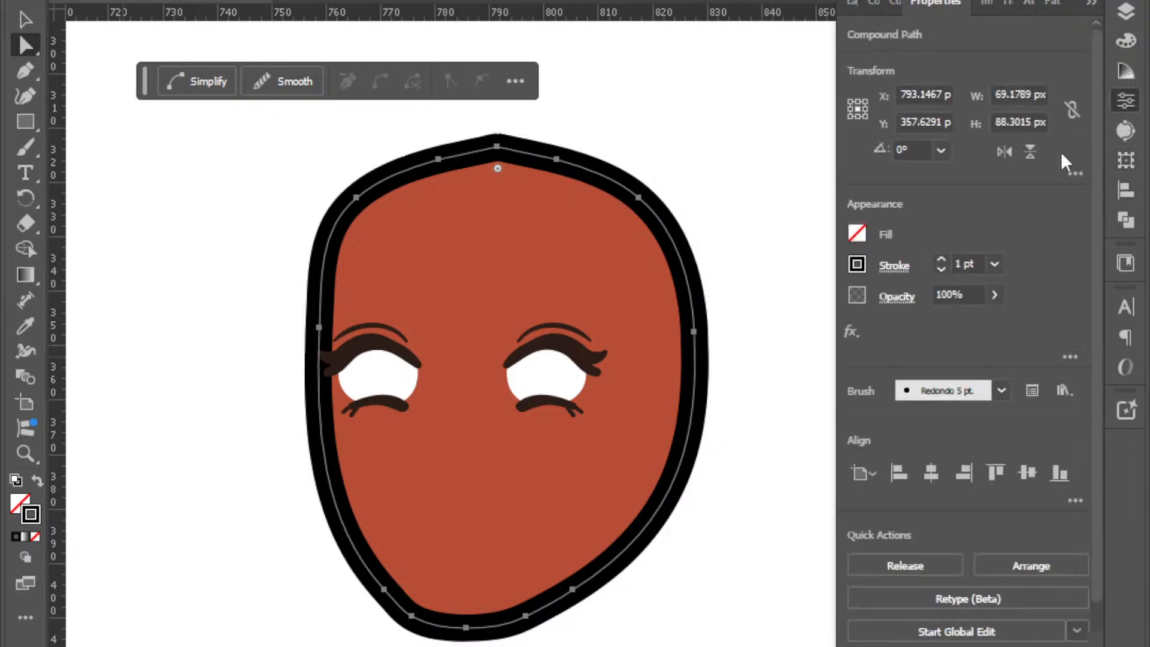
{"action": "left_click", "coordinate": [941, 269]}
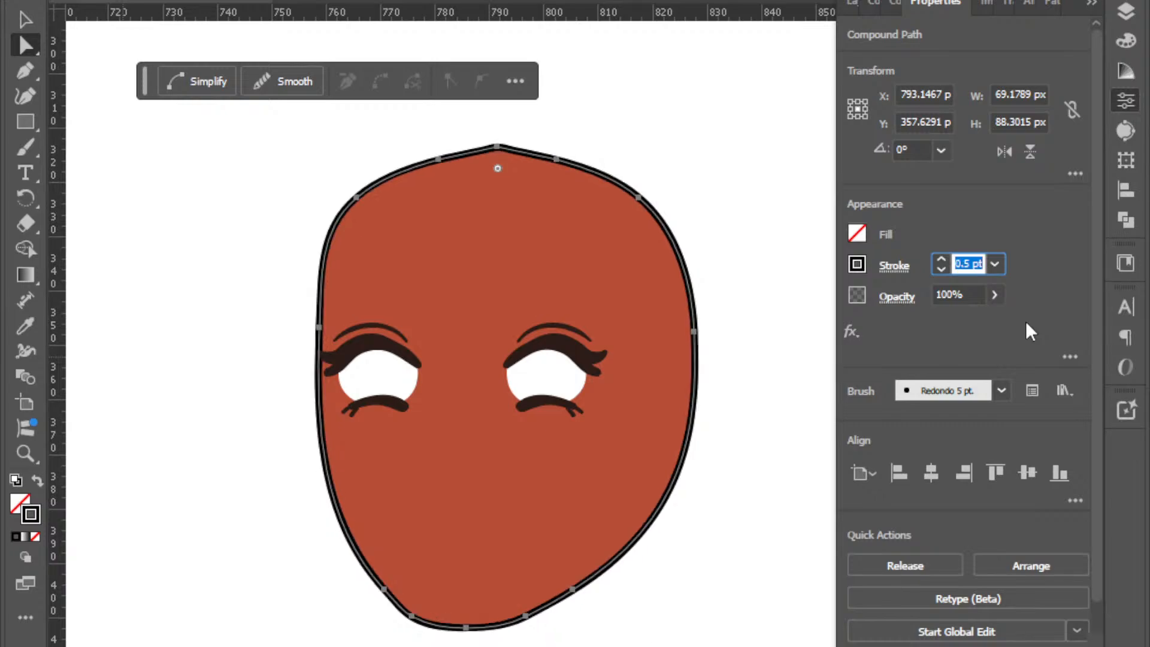
{"action": "left_click", "coordinate": [497, 145]}
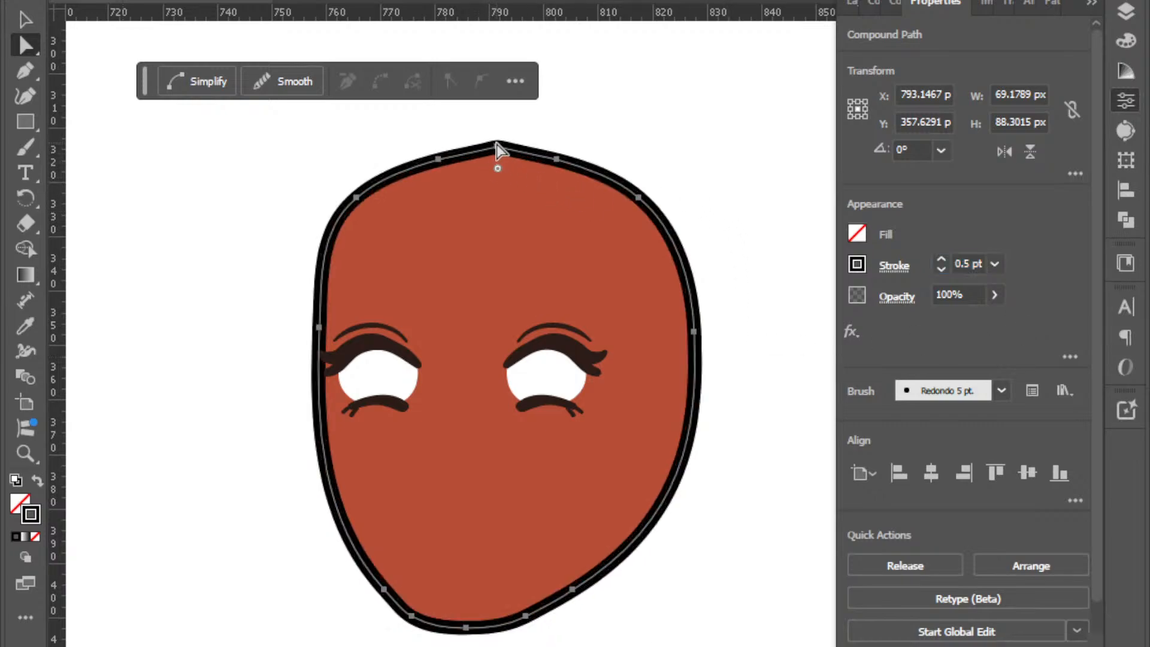
{"action": "mouse_move", "coordinate": [498, 169]}
{"action": "left_mouse_down"}
{"action": "mouse_move", "coordinate": [520, 266]}
{"action": "mouse_move", "coordinate": [568, 372]}
{"action": "mouse_move", "coordinate": [569, 123]}
{"action": "mouse_move", "coordinate": [590, 379]}
{"action": "mouse_move", "coordinate": [595, 359]}
{"action": "left_mouse_up"}
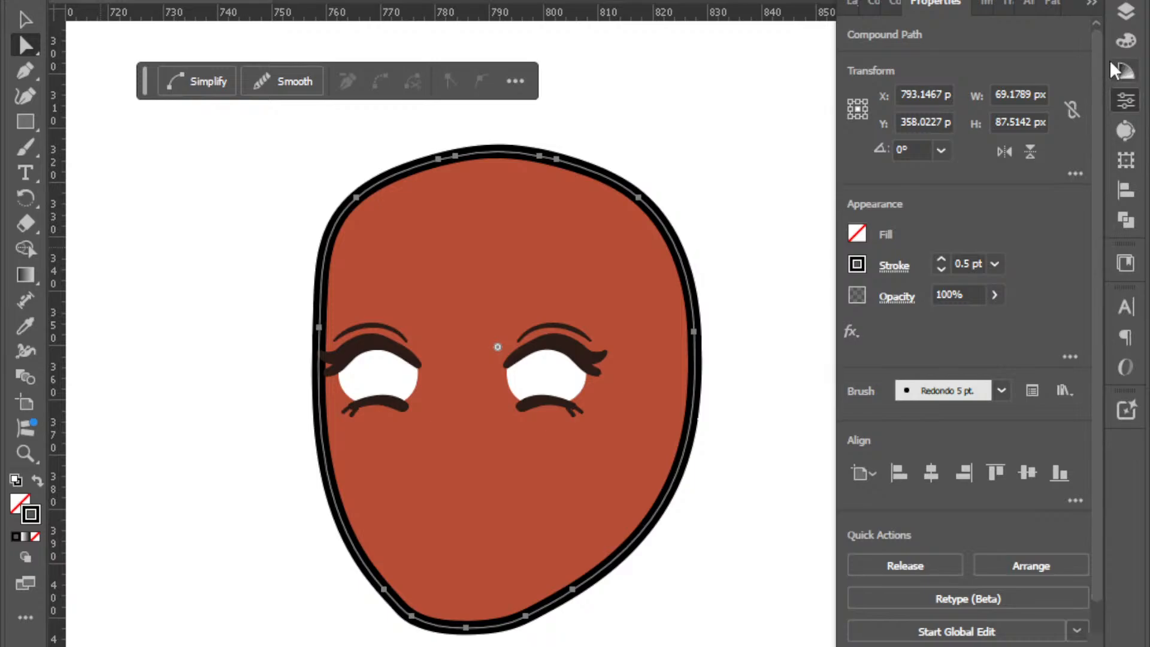
Collapse the left eye layer and show all hidden layers in Layer 108 from +right leg up to +right eyebrow.
{"action": "left_click", "coordinate": [1126, 11]}
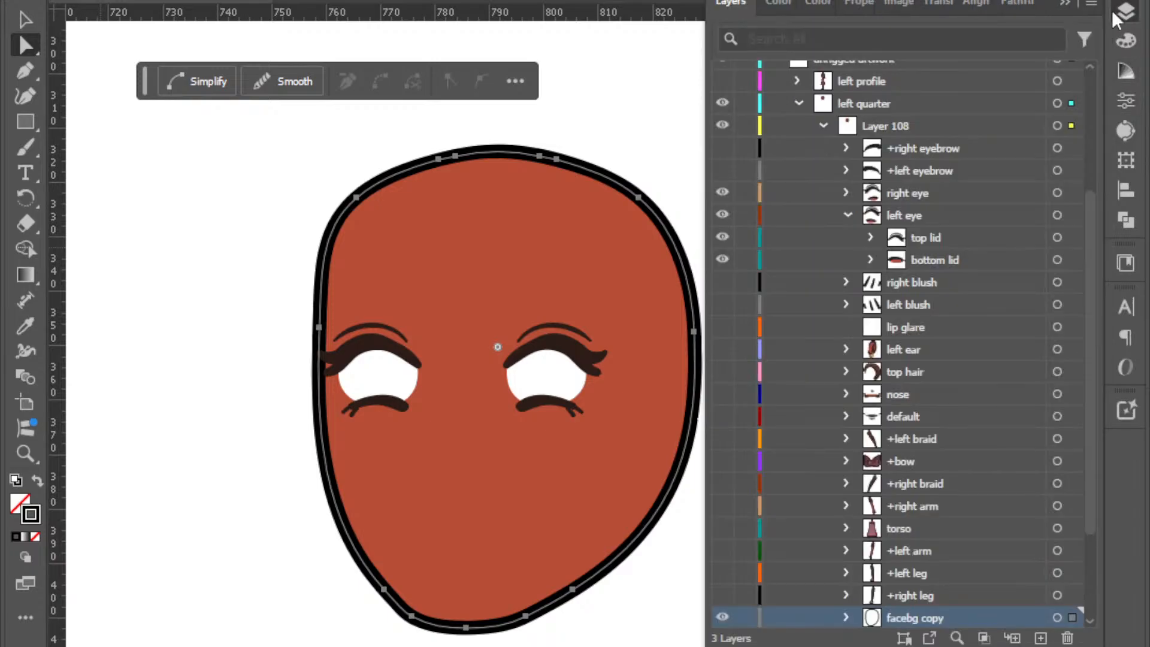
{"action": "left_click", "coordinate": [845, 214]}
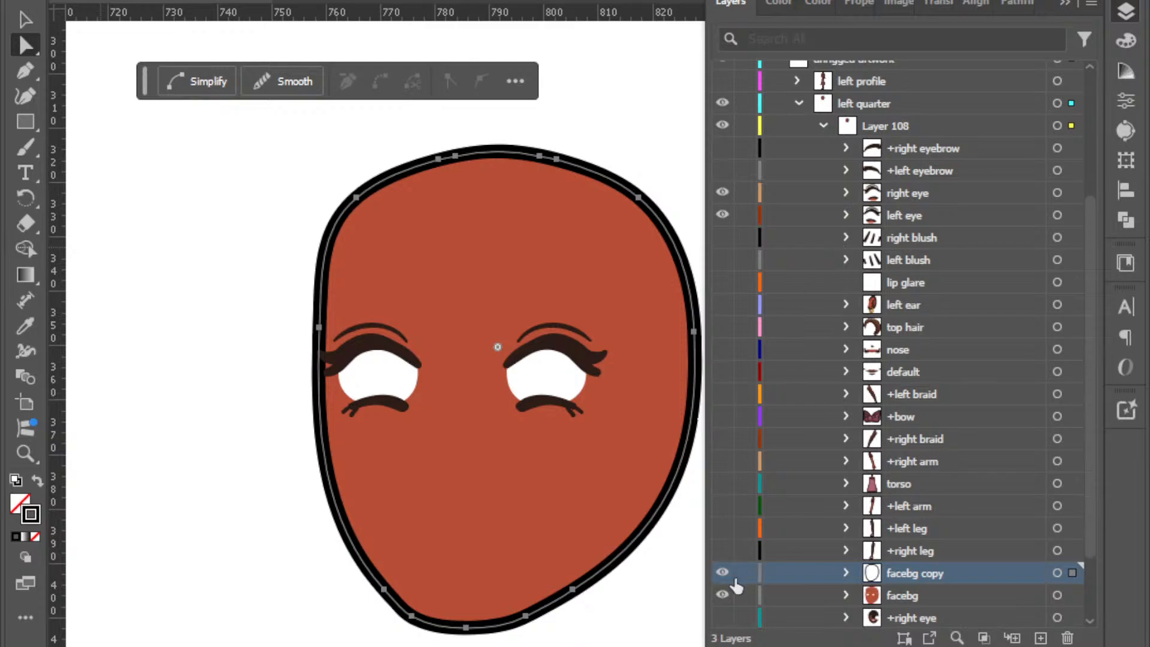
{"action": "left_click_drag", "start_coordinate": [720, 557], "coordinate": [728, 148]}
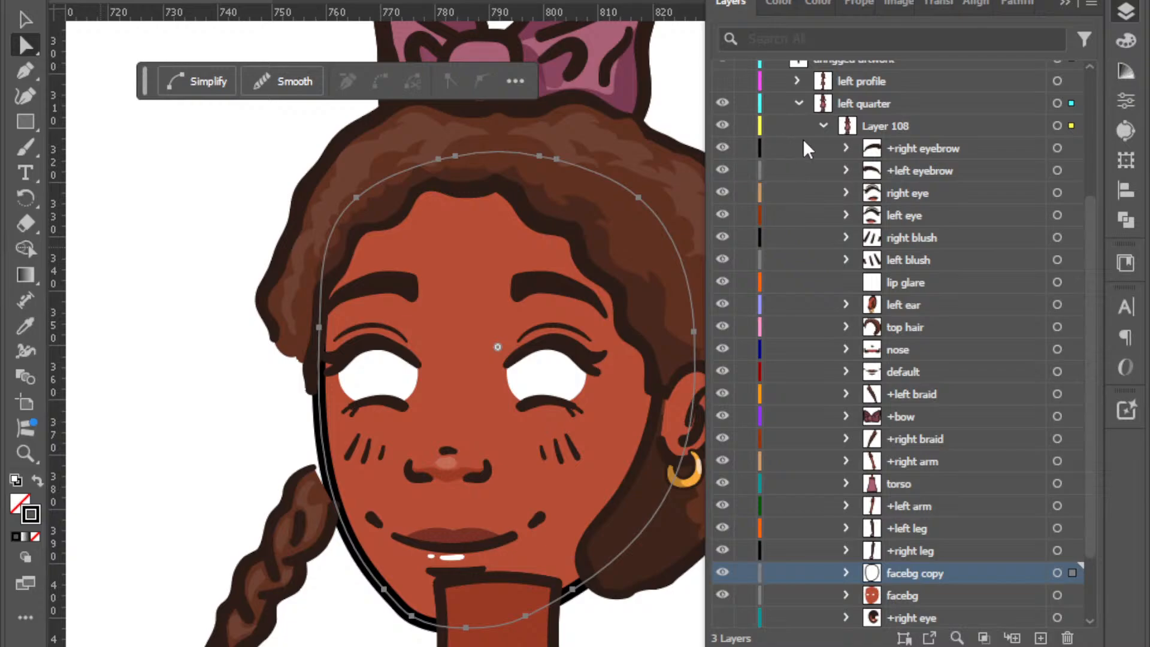
Move the +right arm, torso, +left arm, +left leg and +right leg layers together below the backhair layer.
{"action": "left_click", "coordinate": [930, 546]}
{"action": "left_click", "coordinate": [917, 529], "text": "shift"}
{"action": "left_click", "coordinate": [914, 508], "text": "shift"}
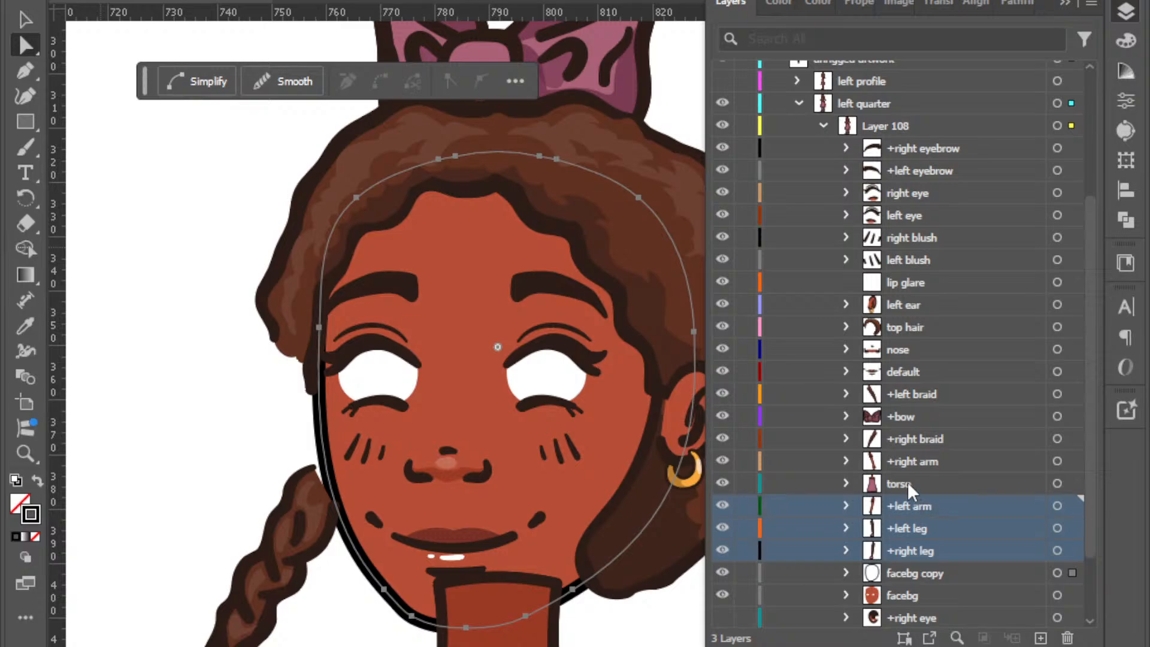
{"action": "left_click", "coordinate": [908, 482], "text": "shift"}
{"action": "left_click", "coordinate": [907, 460], "text": "shift"}
{"action": "left_click", "coordinate": [907, 438], "text": "shift"}
{"action": "left_click", "coordinate": [916, 441], "text": "ctrl"}
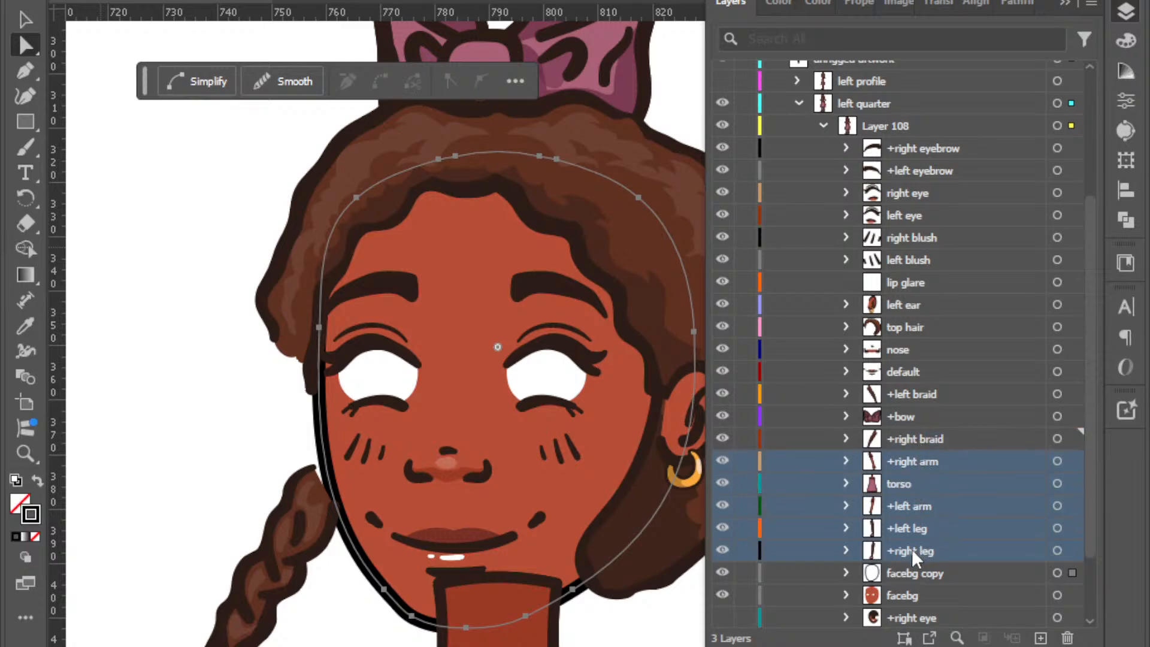
{"action": "left_click_drag", "start_coordinate": [907, 552], "coordinate": [898, 581]}
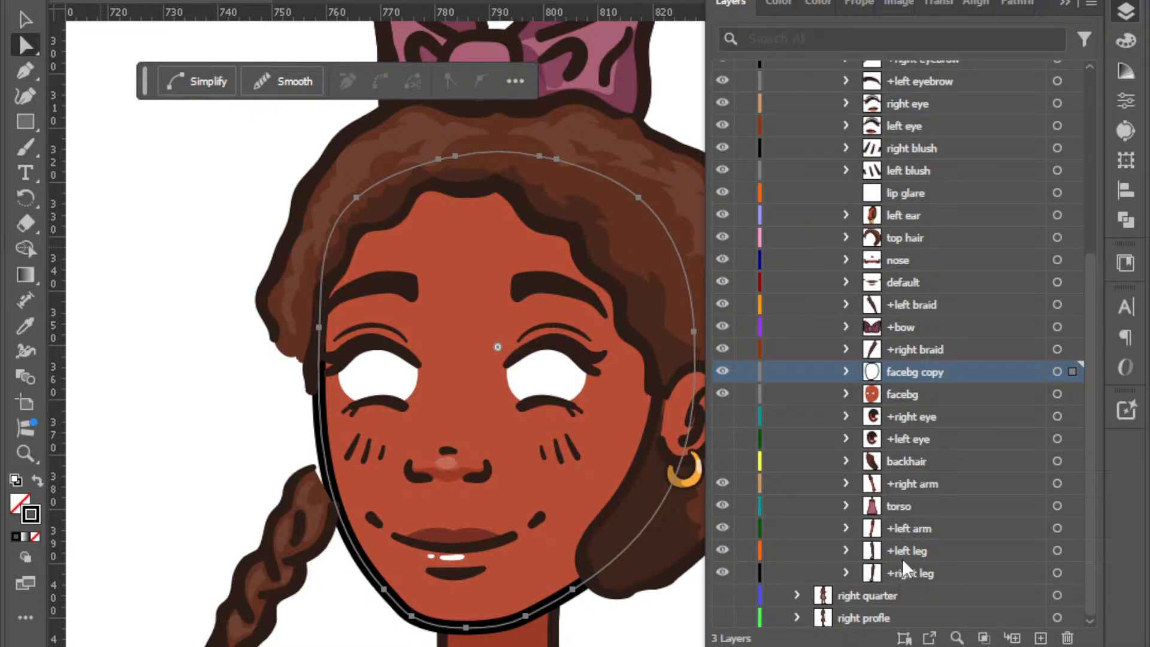
Show the +right eye, +left eye and backhair layers, and move +right braid directly below backhair.
{"action": "left_click_drag", "start_coordinate": [722, 416], "coordinate": [721, 462]}
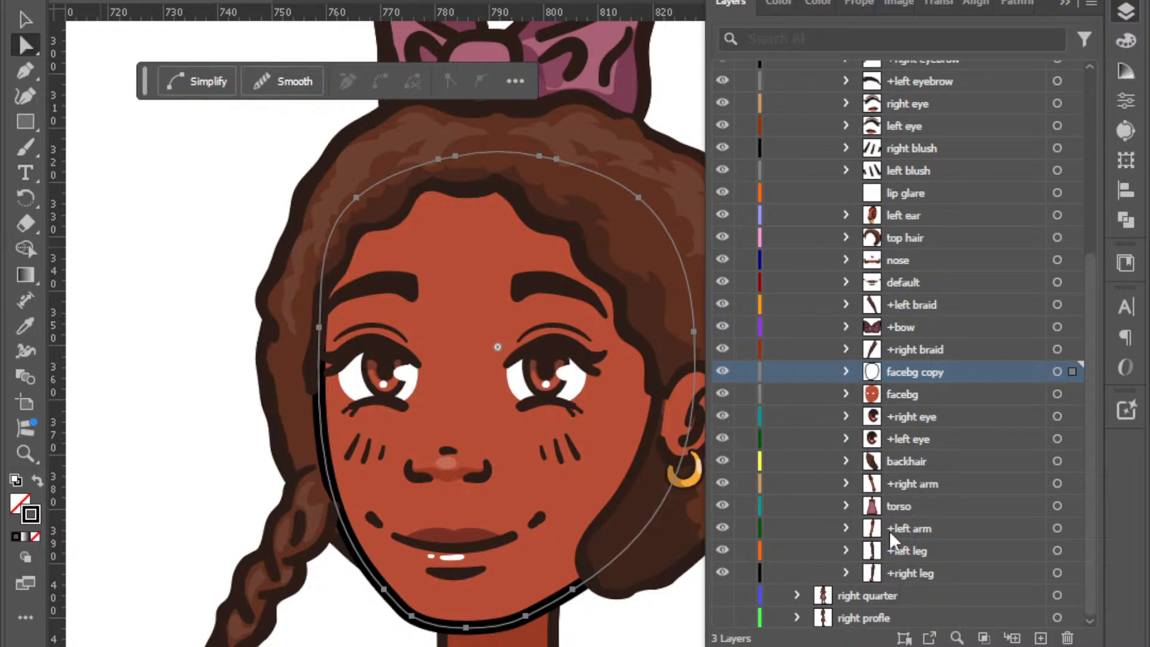
{"action": "left_click", "coordinate": [678, 621]}
{"action": "left_click", "coordinate": [281, 533]}
{"action": "left_click_drag", "start_coordinate": [936, 346], "coordinate": [918, 464]}
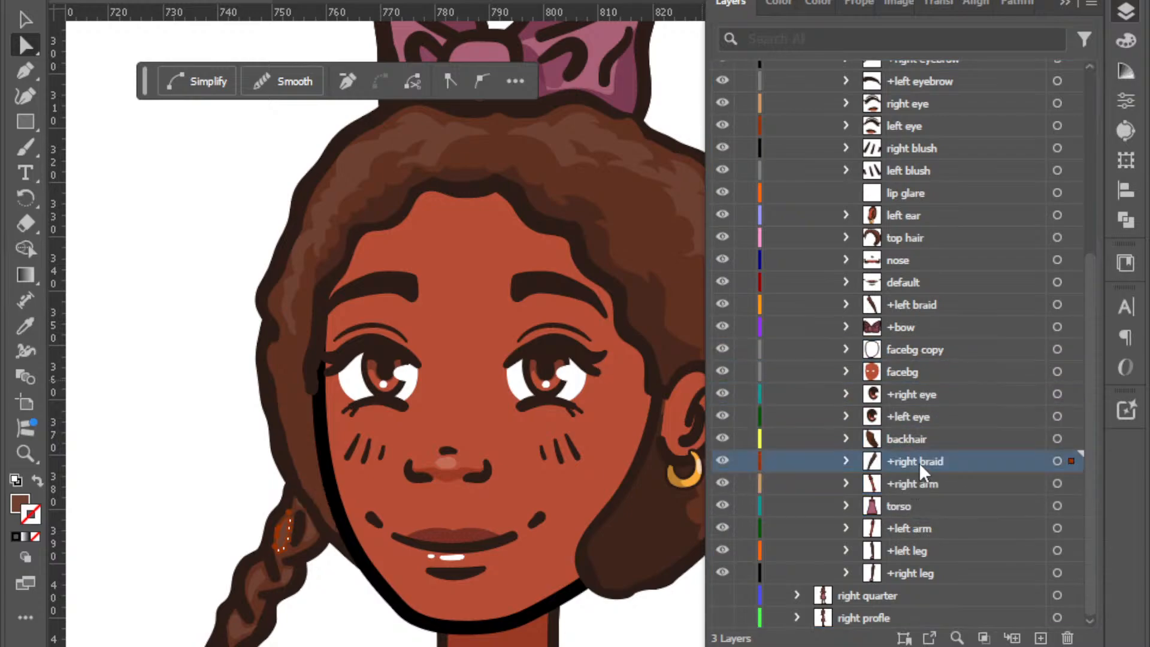
Check the stacking of the braids, hair, face and body across the whole character.
{"action": "key", "text": "ctrl+minus"}
{"action": "key", "text": "ctrl+minus"}
{"action": "key", "text": "ctrl+minus"}
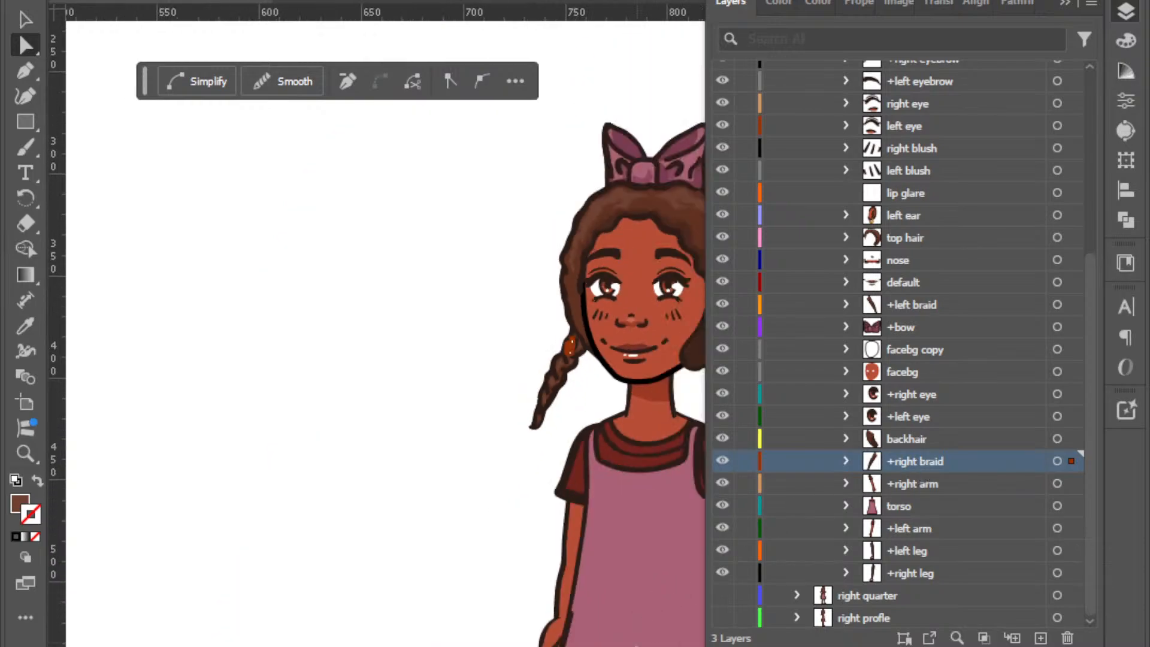
{"action": "key", "text": "ctrl+minus"}
{"action": "key", "text": "ctrl+minus"}
{"action": "key", "text": "ctrl+minus"}
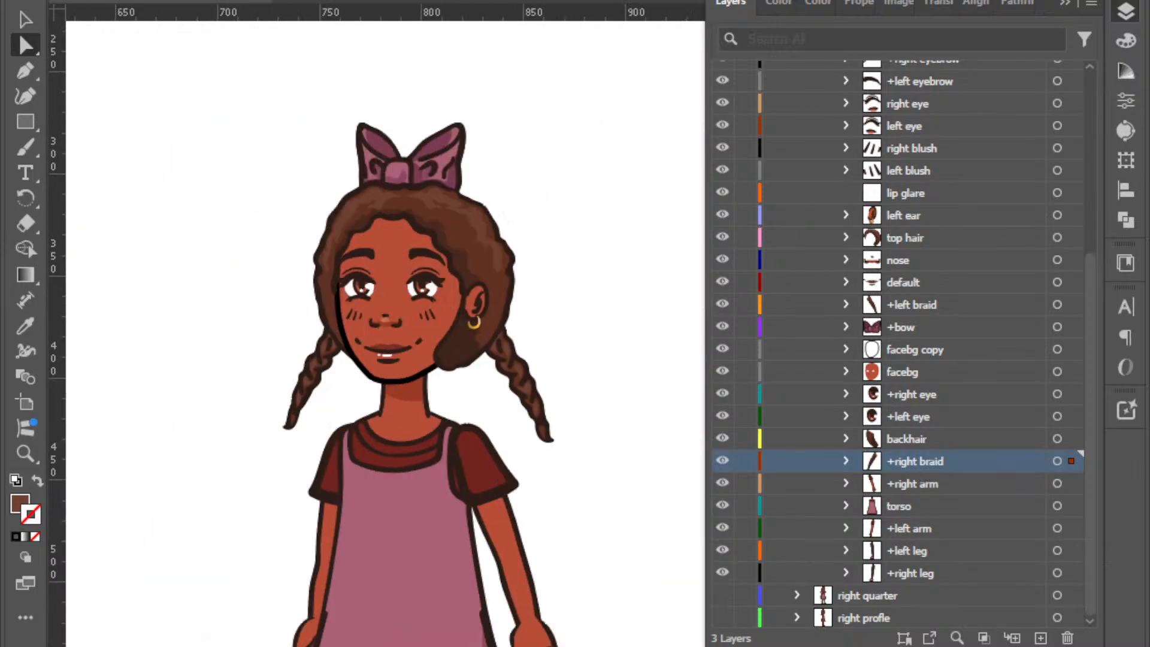
{"action": "key", "text": "ctrl+minus"}
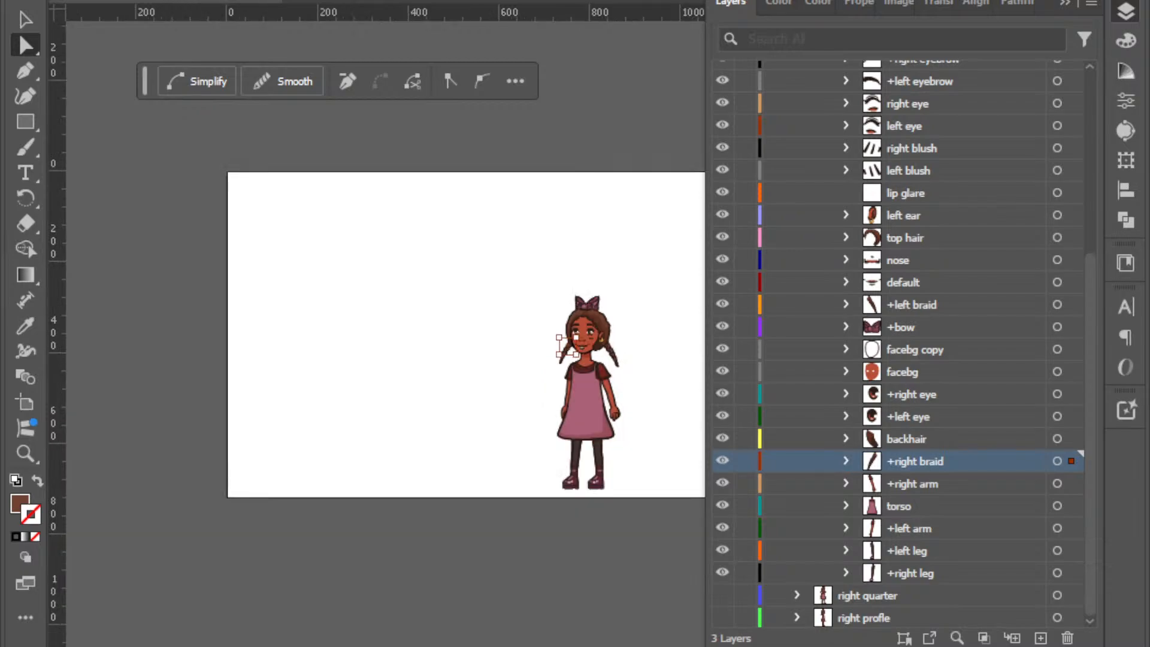
{"action": "key", "text": "ctrl+plus"}
{"action": "key", "text": "ctrl+plus"}
{"action": "key", "text": "ctrl+plus"}
{"action": "key", "text": "ctrl+plus"}
{"action": "key", "text": "ctrl+plus"}
{"action": "key", "text": "ctrl+plus"}
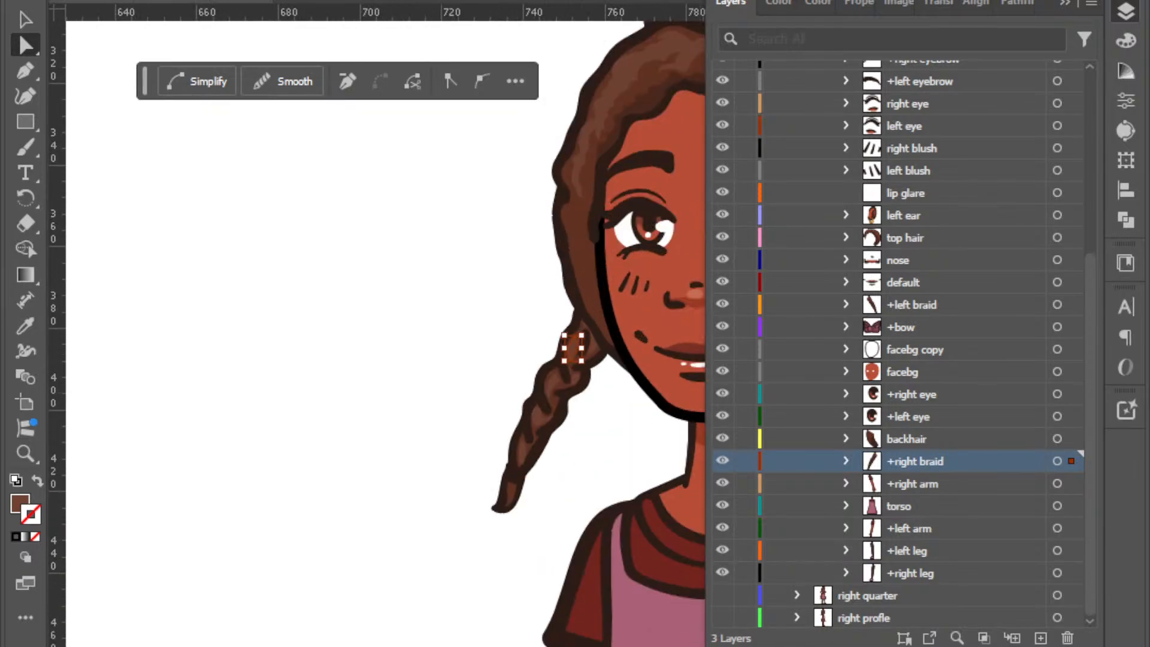
{"action": "mouse_move", "coordinate": [722, 646]}
{"action": "left_mouse_down"}
{"action": "mouse_move", "coordinate": [772, 646]}
{"action": "mouse_move", "coordinate": [738, 646]}
{"action": "left_mouse_up"}
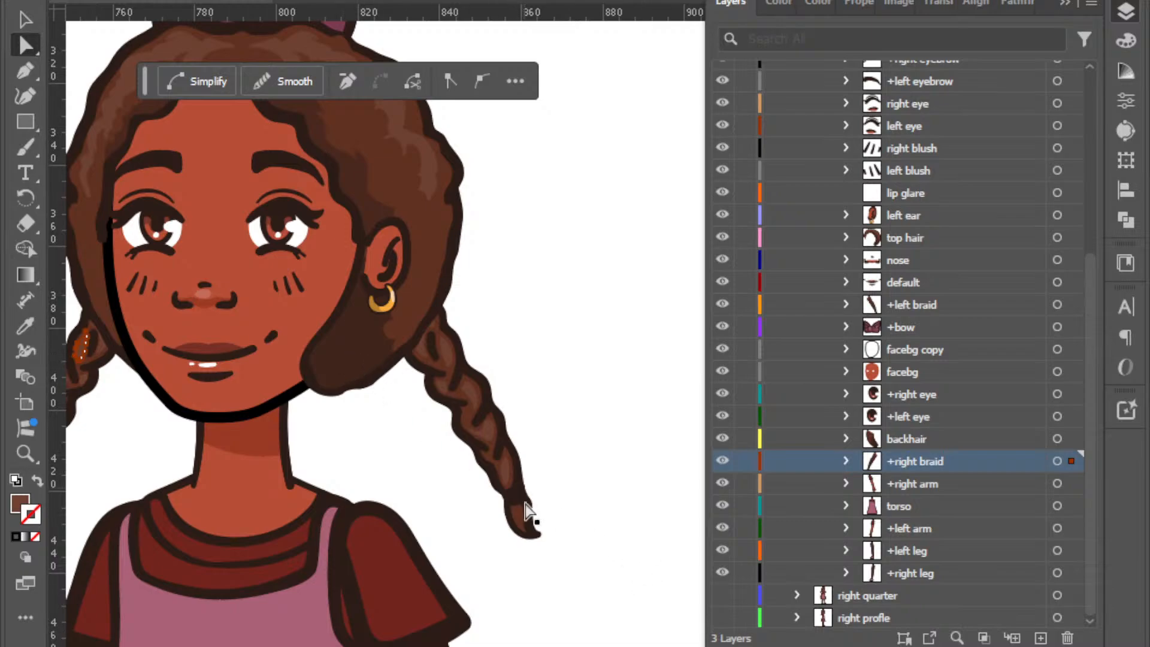
{"action": "scroll", "coordinate": [537, 582], "scroll_direction": "left", "scroll_amount": 5}
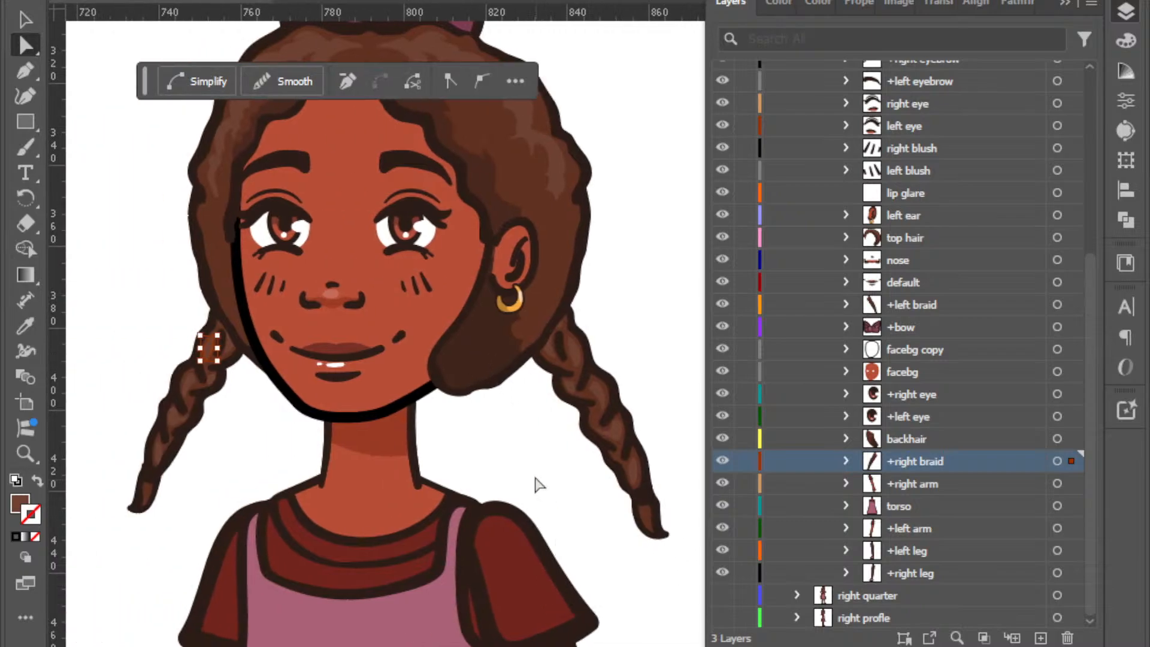
{"action": "left_click", "coordinate": [536, 485]}
{"action": "scroll", "coordinate": [525, 451], "scroll_direction": "up", "scroll_amount": 3}
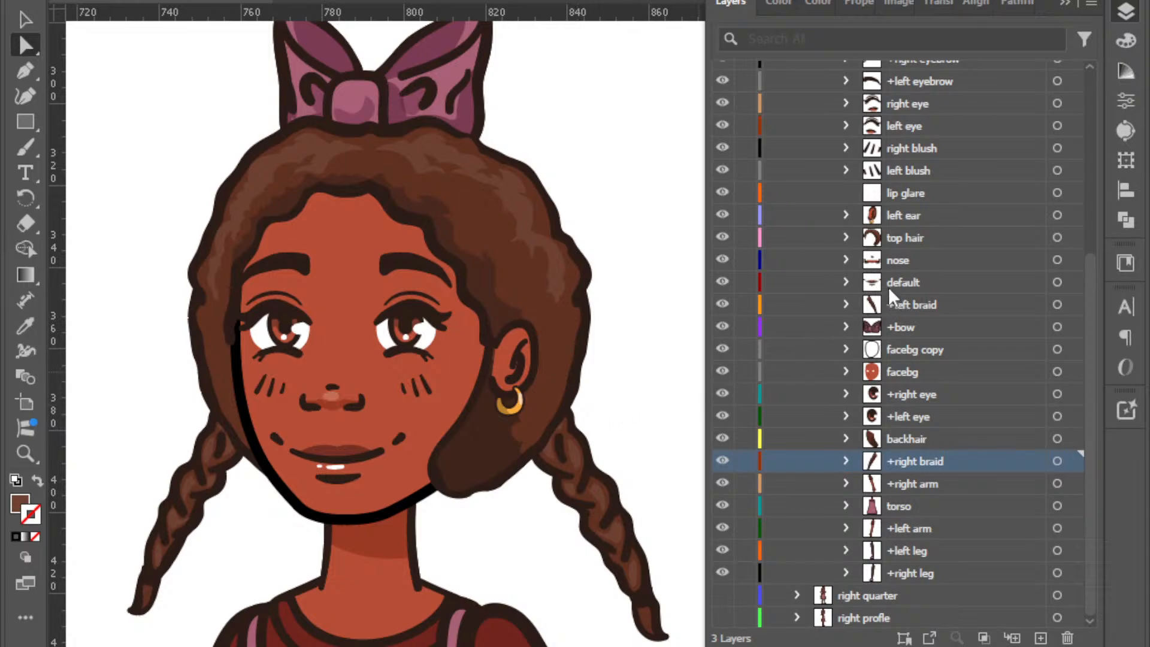
Move all sublayers of Layer 108, from +right eyebrow to +right leg, into the leftquartangle layer.
{"action": "scroll", "coordinate": [846, 311], "scroll_direction": "up", "scroll_amount": 3}
{"action": "scroll", "coordinate": [846, 327], "scroll_direction": "down", "scroll_amount": 3}
{"action": "scroll", "coordinate": [846, 327], "scroll_direction": "up", "scroll_amount": 9}
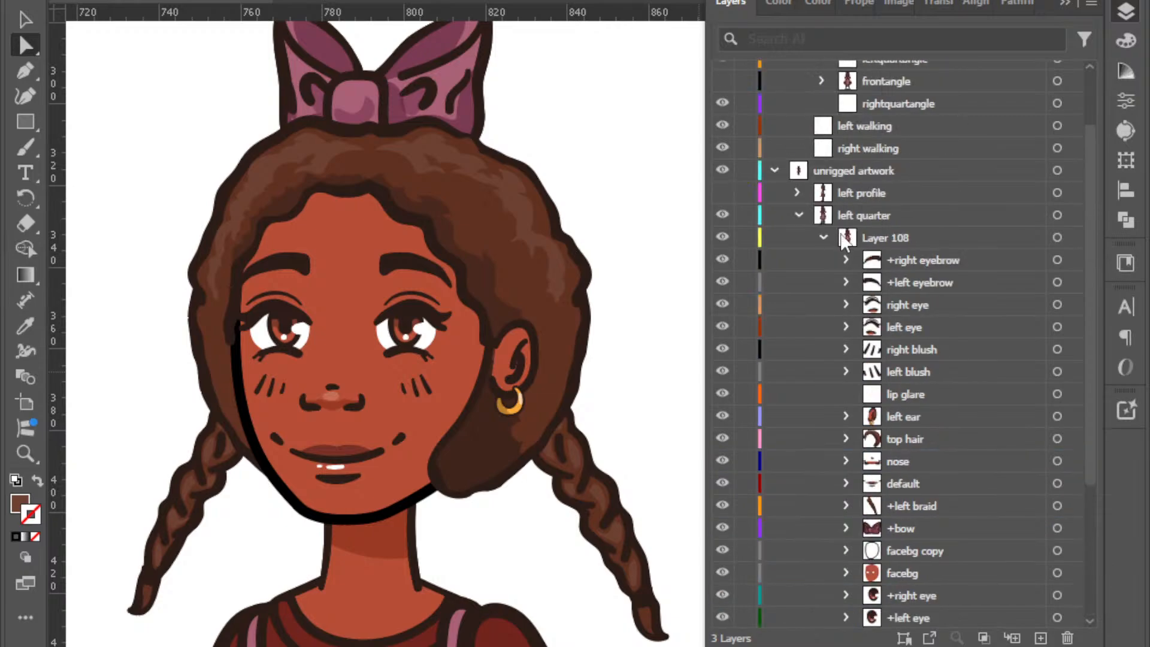
{"action": "scroll", "coordinate": [842, 239], "scroll_direction": "up", "scroll_amount": 4}
{"action": "left_click", "coordinate": [932, 340]}
{"action": "scroll", "coordinate": [930, 342], "scroll_direction": "down", "scroll_amount": 9}
{"action": "scroll", "coordinate": [904, 552], "scroll_direction": "down", "scroll_amount": 3}
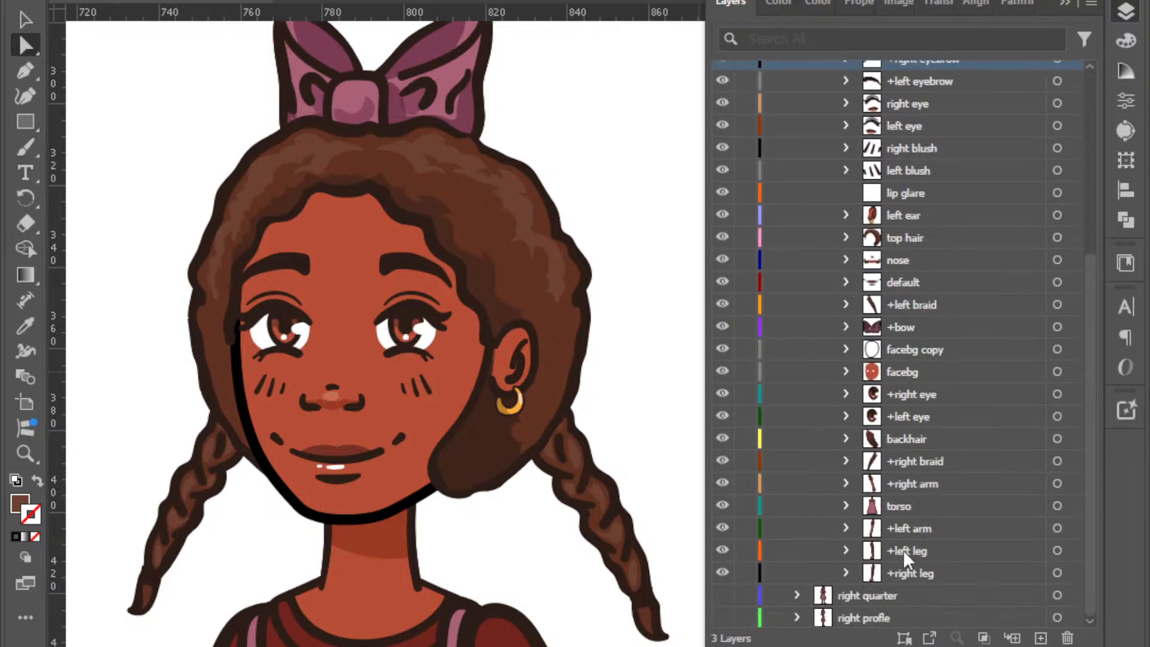
{"action": "left_click", "coordinate": [916, 572], "text": "shift"}
{"action": "scroll", "coordinate": [954, 448], "scroll_direction": "up", "scroll_amount": 12}
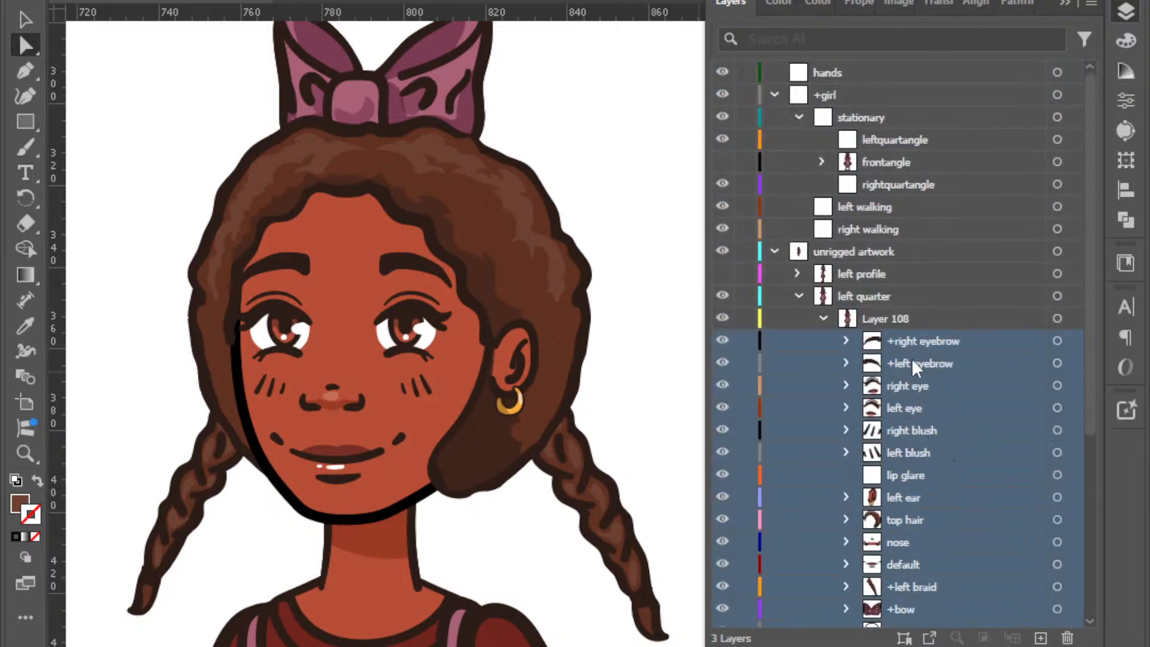
{"action": "left_click_drag", "start_coordinate": [937, 357], "coordinate": [903, 139]}
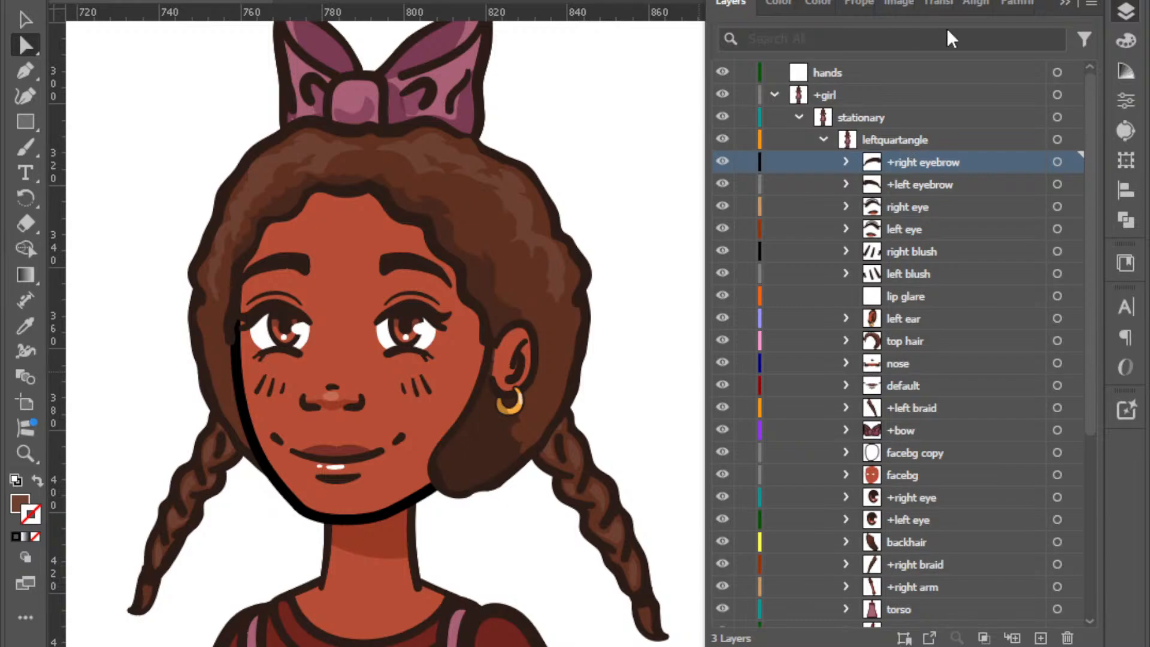
Add three new empty sublayers at the top of the leftquartangle layer.
{"action": "scroll", "coordinate": [918, 218], "scroll_direction": "down", "scroll_amount": 4}
{"action": "scroll", "coordinate": [930, 378], "scroll_direction": "up", "scroll_amount": 4}
{"action": "left_click", "coordinate": [824, 139]}
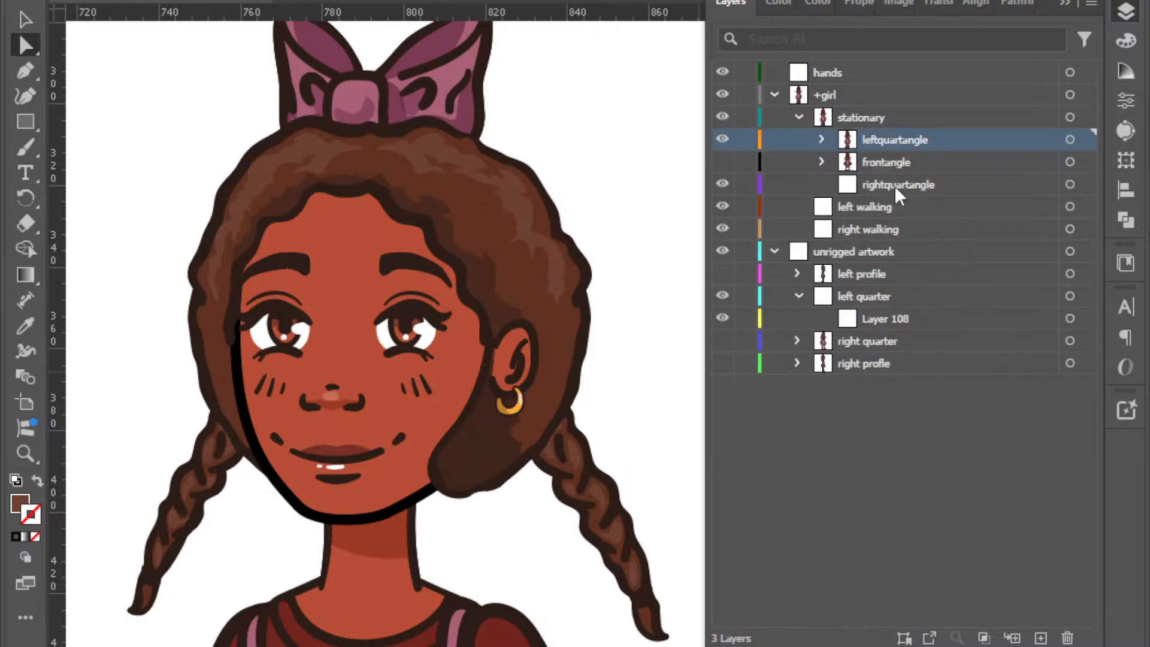
{"action": "left_click", "coordinate": [822, 139]}
{"action": "left_click", "coordinate": [1012, 638]}
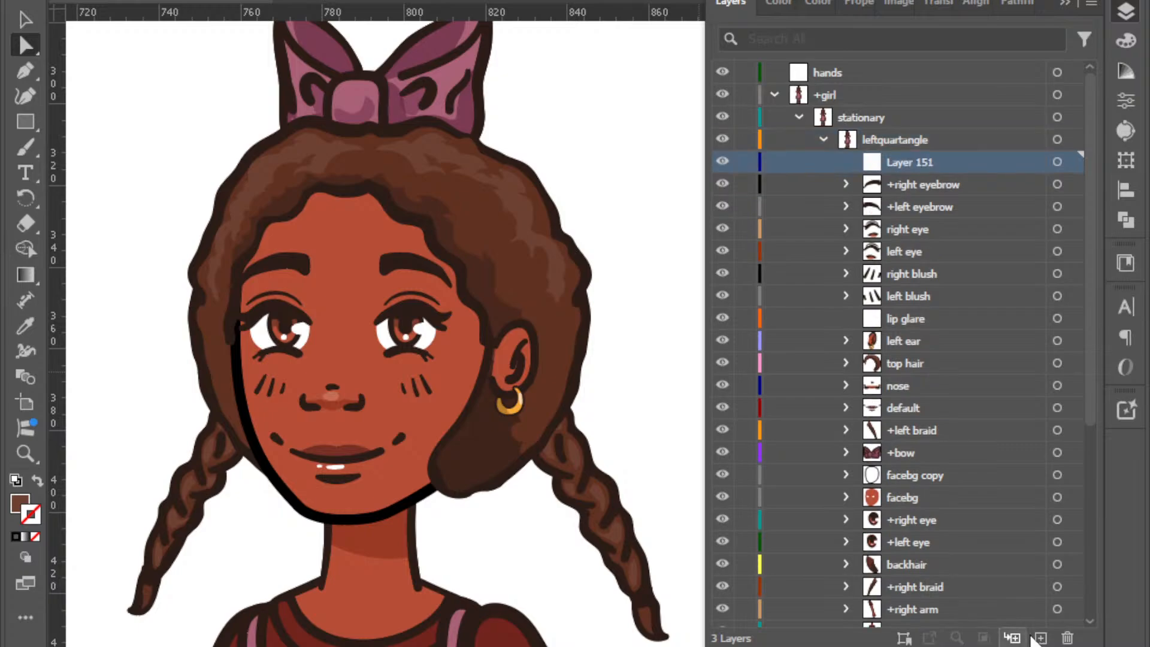
{"action": "left_click", "coordinate": [1040, 638]}
{"action": "left_click", "coordinate": [1041, 638]}
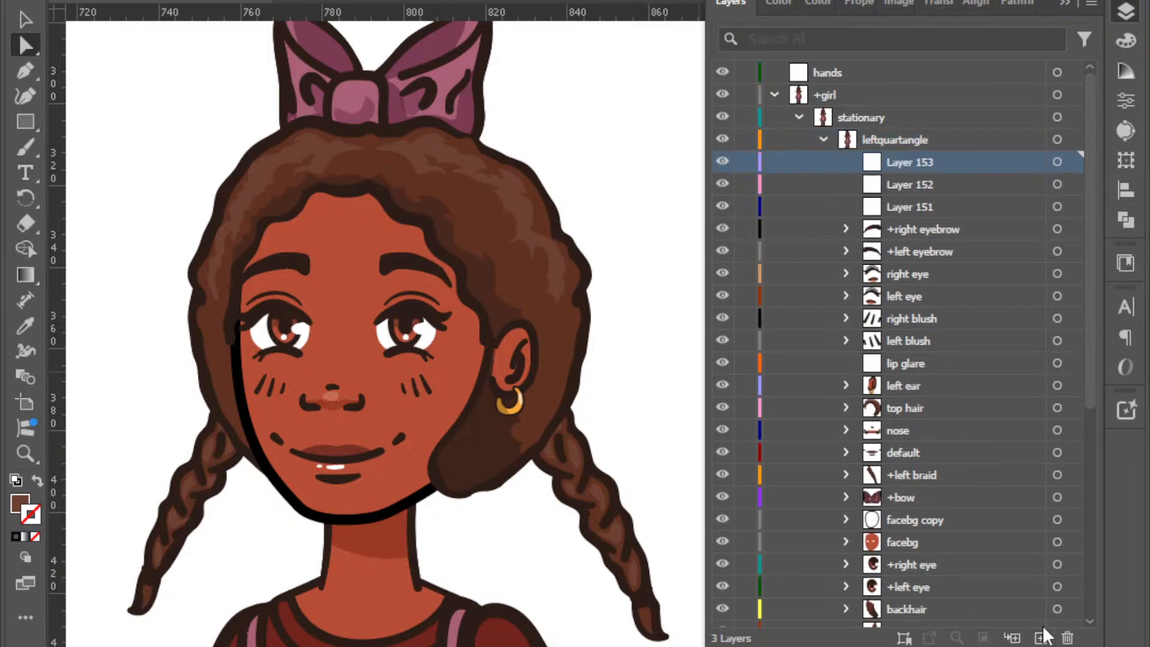
Nest Layer 152 inside Layer 153, then name the parent layer head, its sublayer +face, and Layer 151 body.
{"action": "left_click_drag", "start_coordinate": [908, 177], "coordinate": [908, 160]}
{"action": "double_click", "coordinate": [907, 161]}
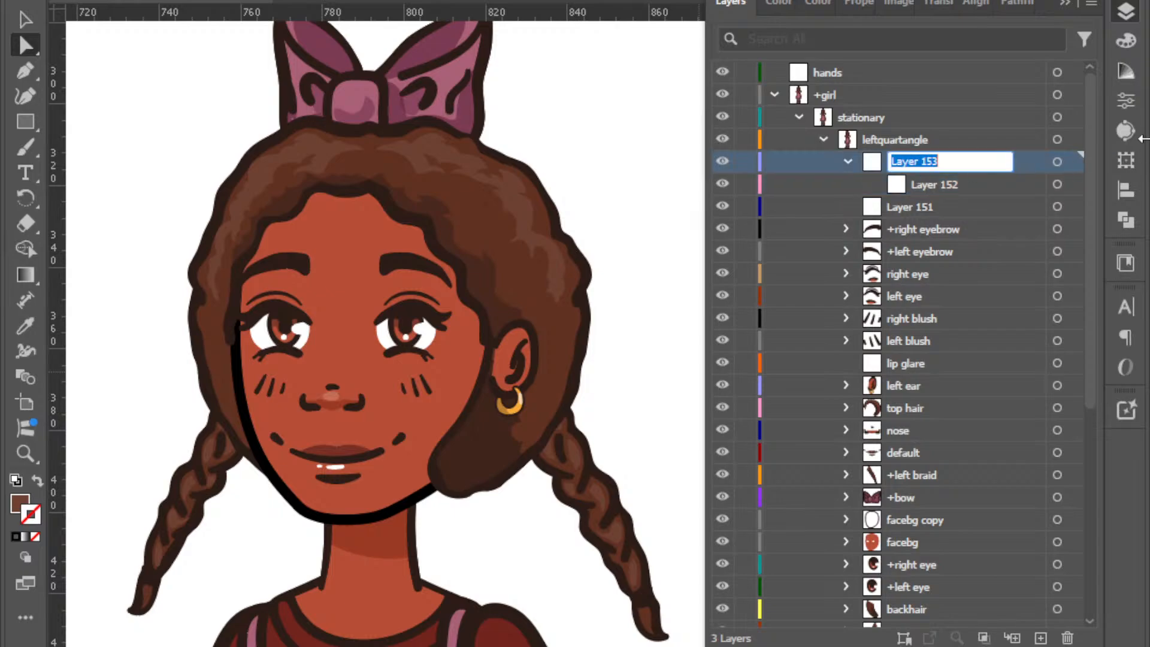
{"action": "type", "text": "head"}
{"action": "key", "text": "Tab"}
{"action": "type", "text": "+face"}
{"action": "key", "text": "Tab"}
{"action": "type", "text": "body"}
{"action": "key", "text": "Return"}
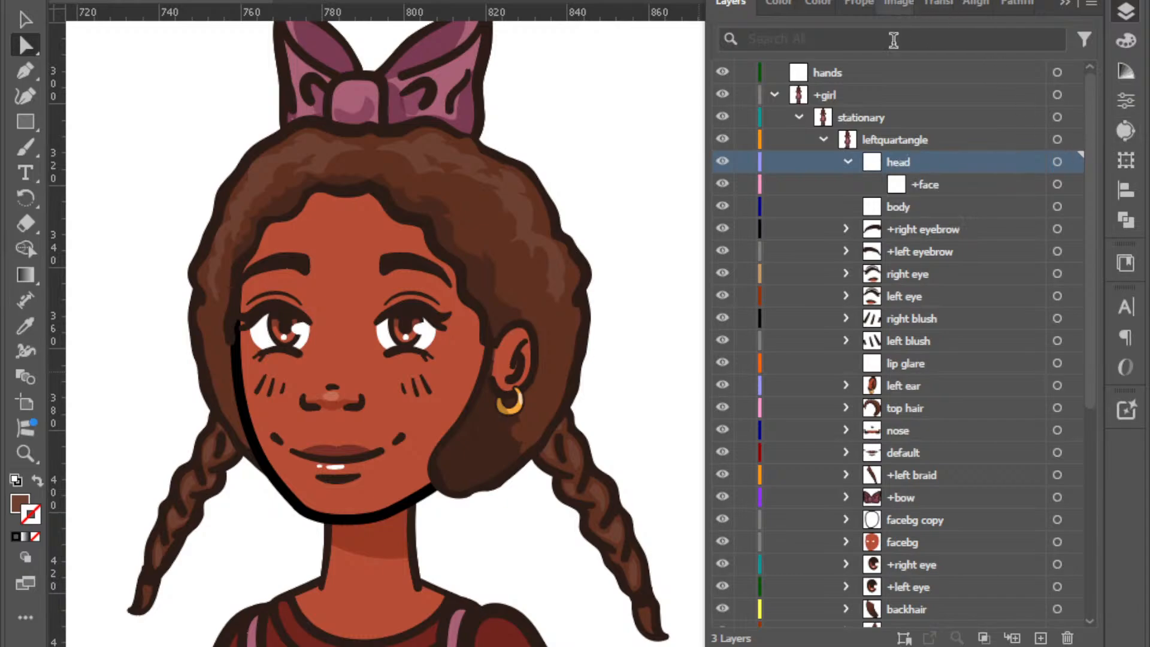
Move the sublayers from +right eyebrow to +right braid into the +face layer under head.
{"action": "left_click", "coordinate": [853, 164]}
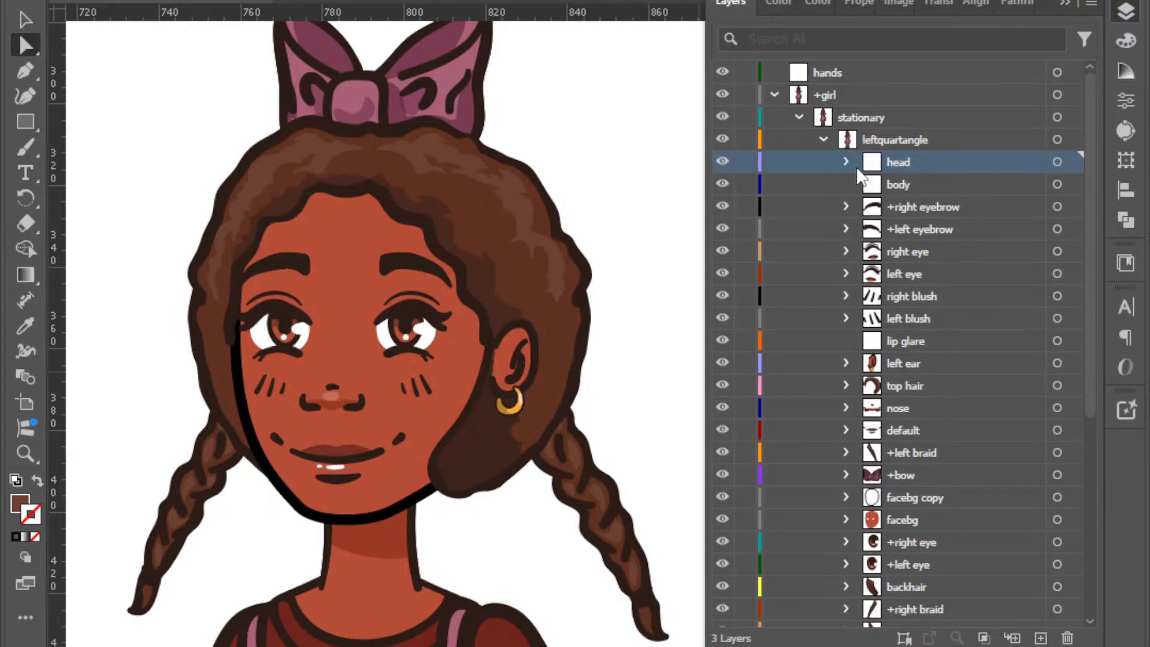
{"action": "left_click", "coordinate": [941, 205]}
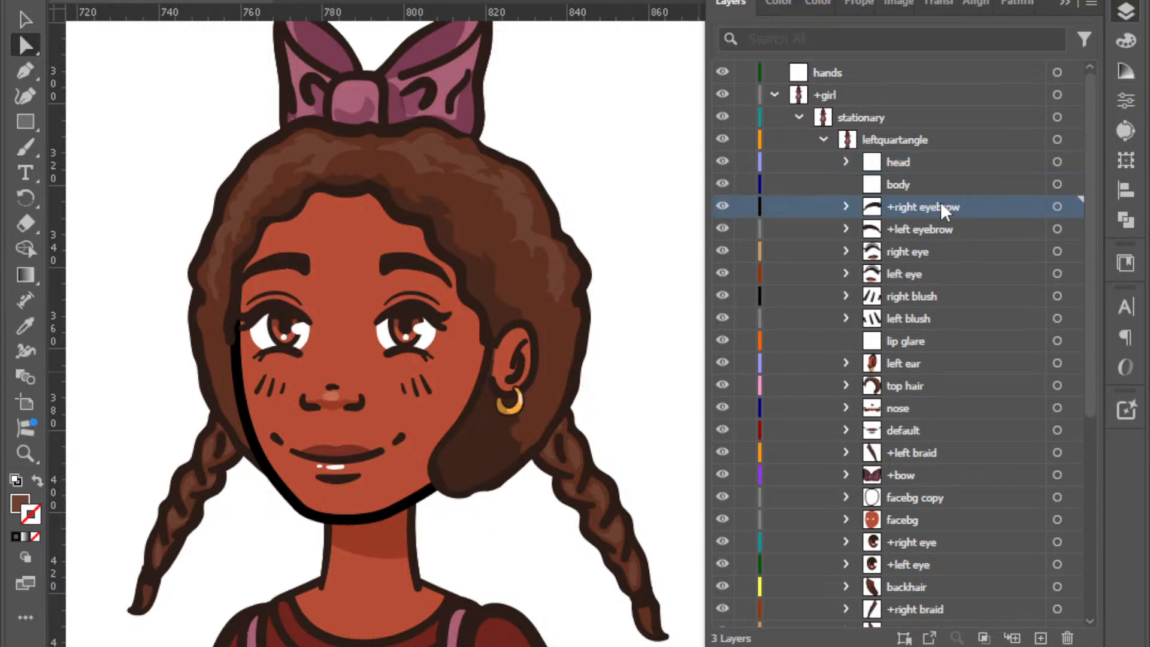
{"action": "left_click", "coordinate": [848, 161]}
{"action": "scroll", "coordinate": [950, 409], "scroll_direction": "down", "scroll_amount": 2}
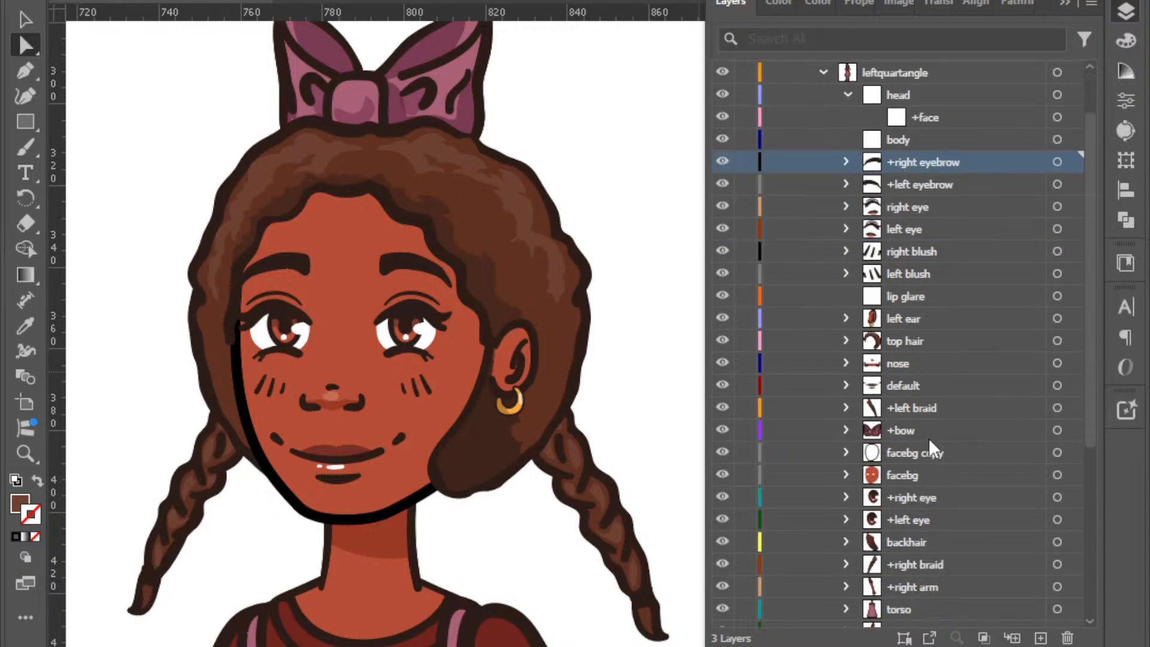
{"action": "left_click", "coordinate": [919, 581], "text": "shift"}
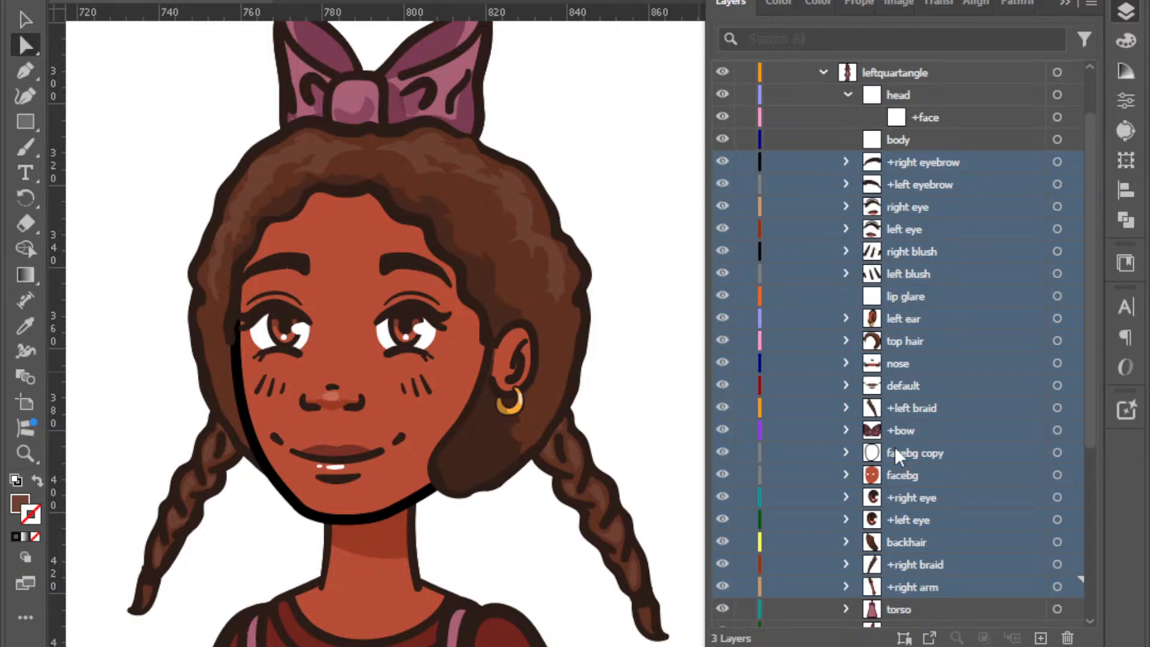
{"action": "left_click", "coordinate": [932, 582], "text": "ctrl"}
{"action": "left_click_drag", "start_coordinate": [903, 161], "coordinate": [923, 107]}
{"action": "left_click_drag", "start_coordinate": [926, 116], "coordinate": [926, 116]}
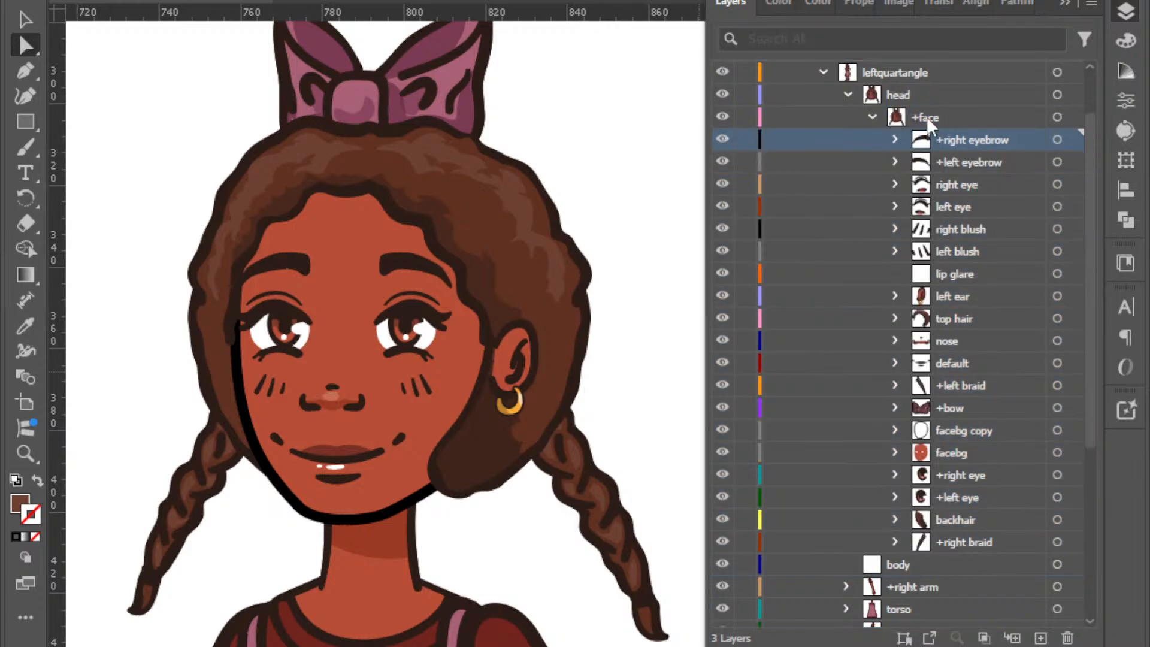
{"action": "left_click", "coordinate": [874, 117]}
Move +right arm, torso, +left arm, +left leg and +right leg into the body layer of leftquartangle.
{"action": "left_click", "coordinate": [894, 236]}
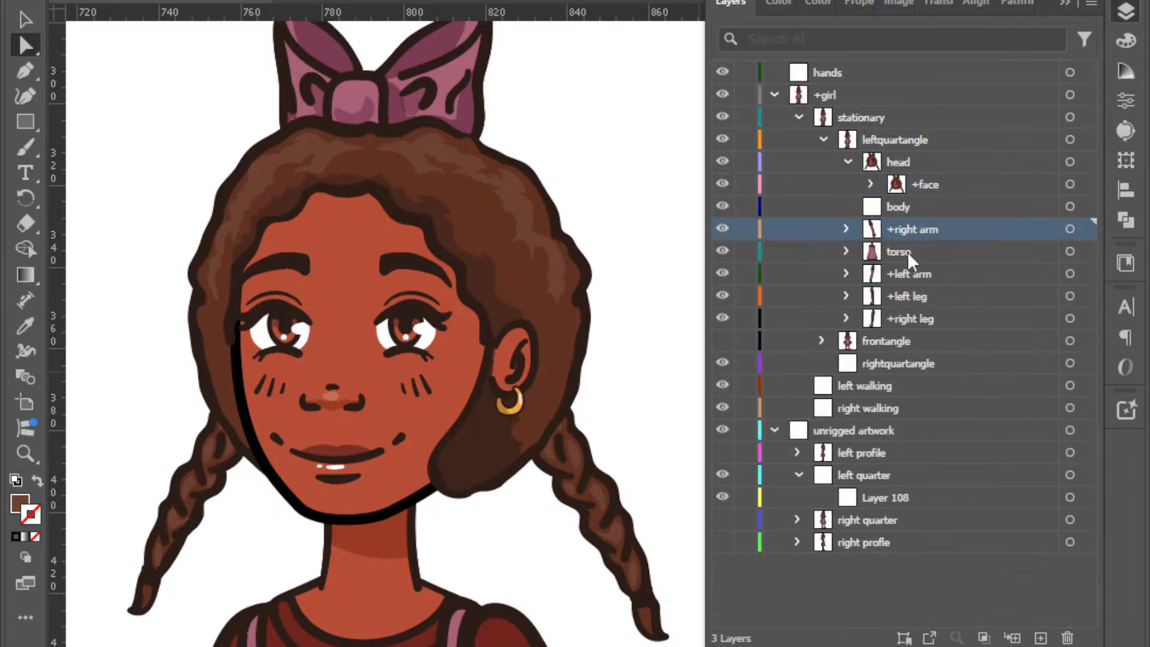
{"action": "left_click", "coordinate": [916, 319], "text": "shift"}
{"action": "left_click_drag", "start_coordinate": [913, 233], "coordinate": [905, 207]}
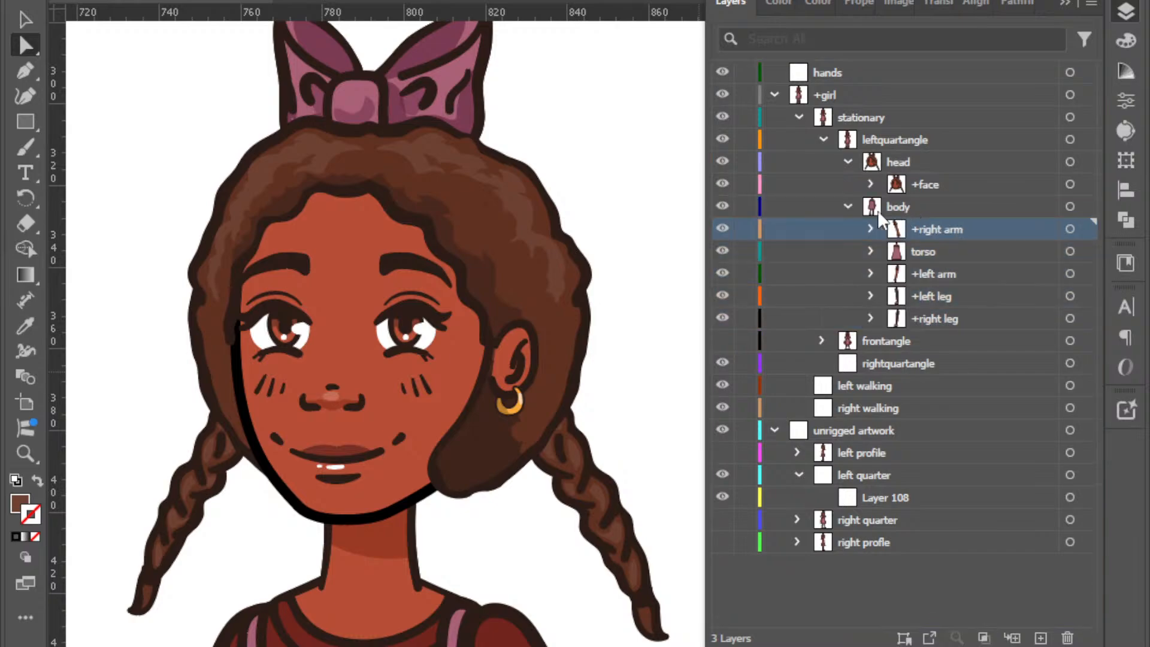
{"action": "left_click", "coordinate": [847, 205]}
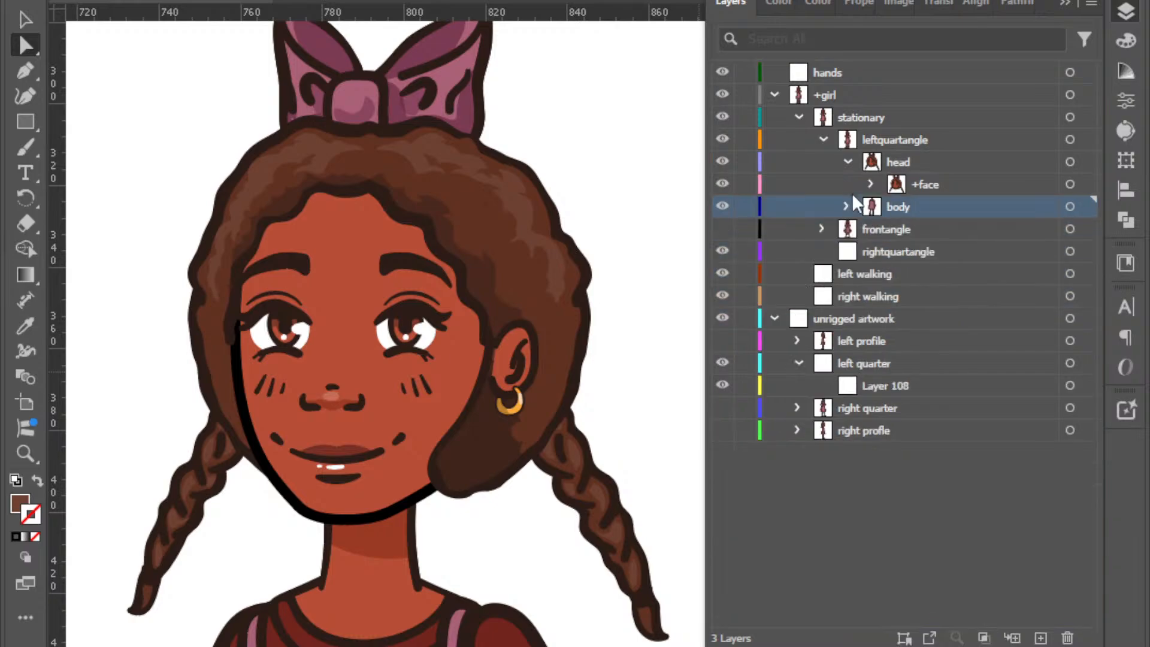
Nest facebg copy inside the facebg layer of +face, and select the right blush and left blush layers.
{"action": "left_click", "coordinate": [872, 184]}
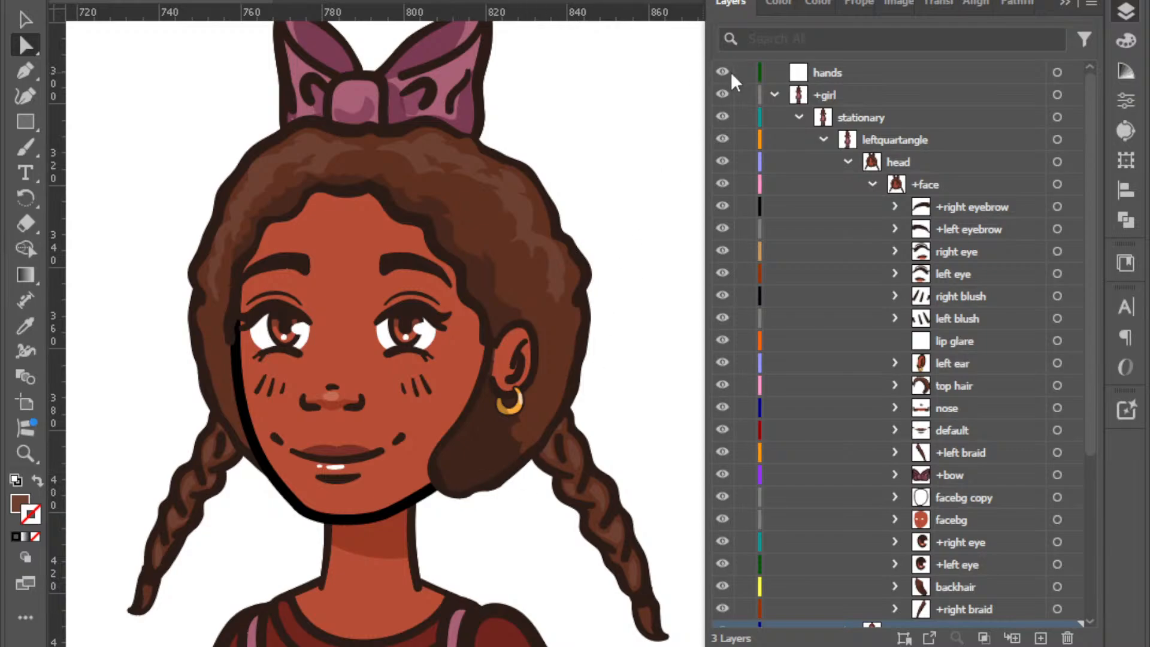
{"action": "scroll", "coordinate": [1003, 459], "scroll_direction": "down", "scroll_amount": 3}
{"action": "scroll", "coordinate": [1004, 460], "scroll_direction": "up", "scroll_amount": 3}
{"action": "scroll", "coordinate": [1021, 532], "scroll_direction": "down", "scroll_amount": 2}
{"action": "left_click", "coordinate": [951, 235]}
{"action": "left_click", "coordinate": [954, 252]}
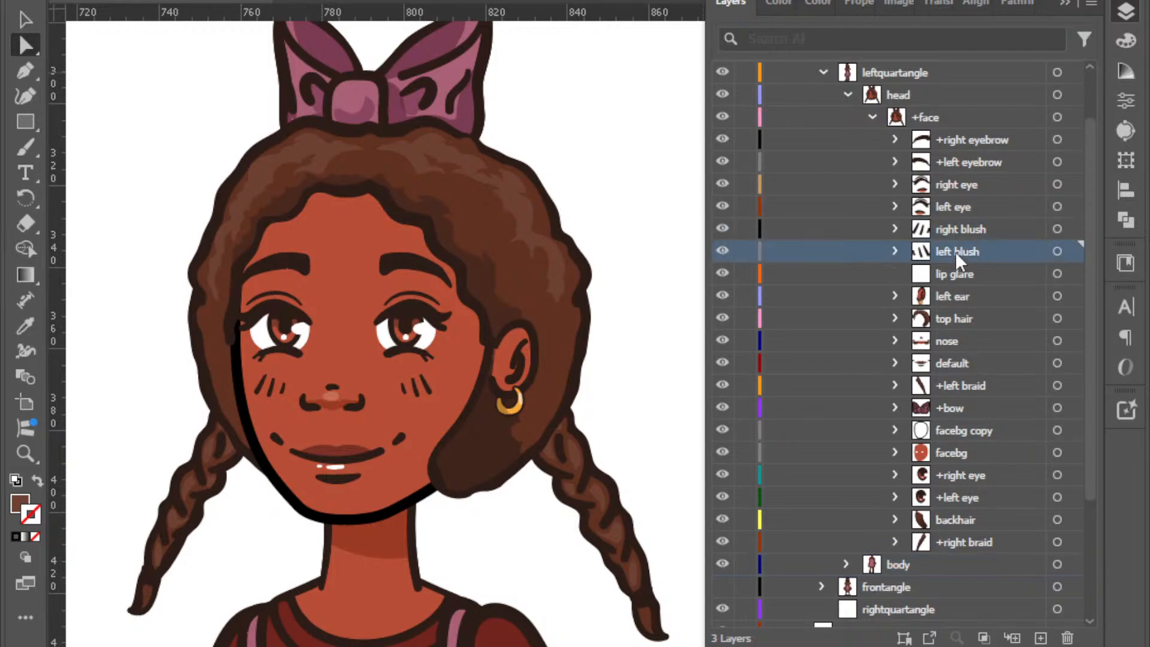
{"action": "left_click", "coordinate": [938, 457]}
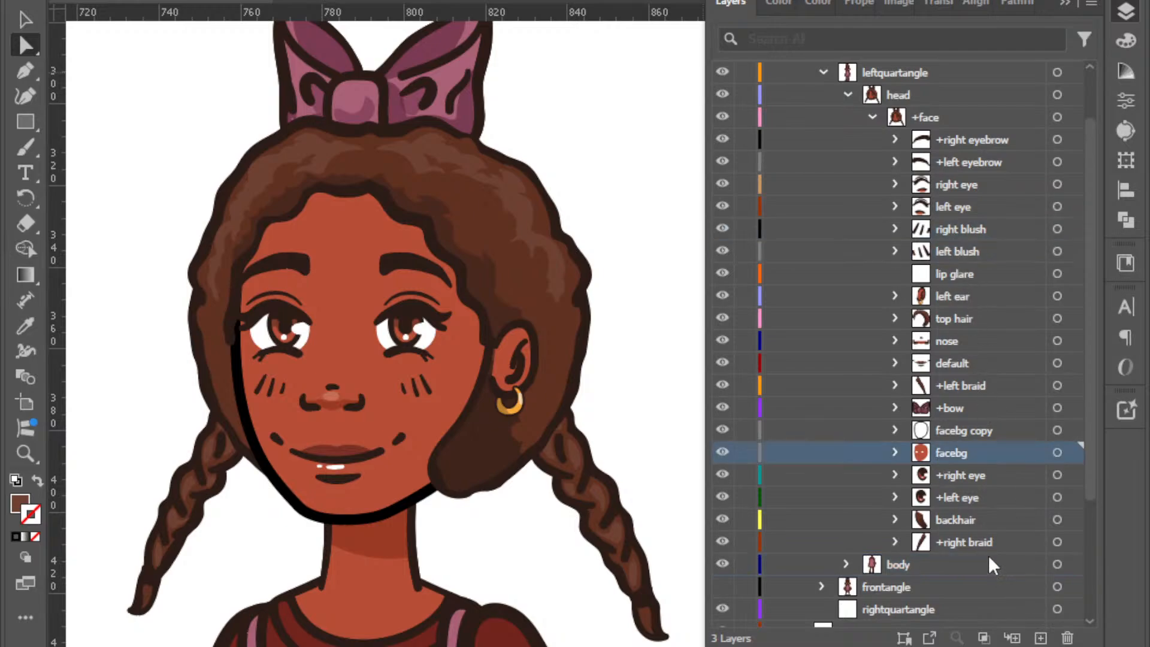
{"action": "left_click_drag", "start_coordinate": [958, 432], "coordinate": [958, 450]}
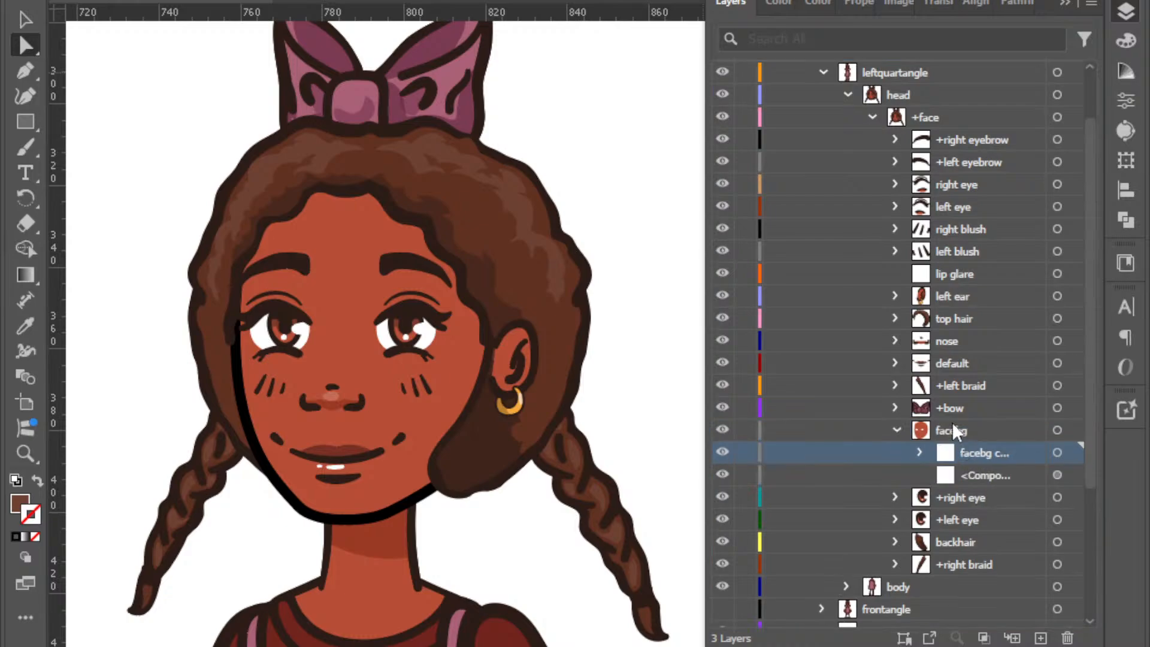
{"action": "left_click", "coordinate": [897, 431]}
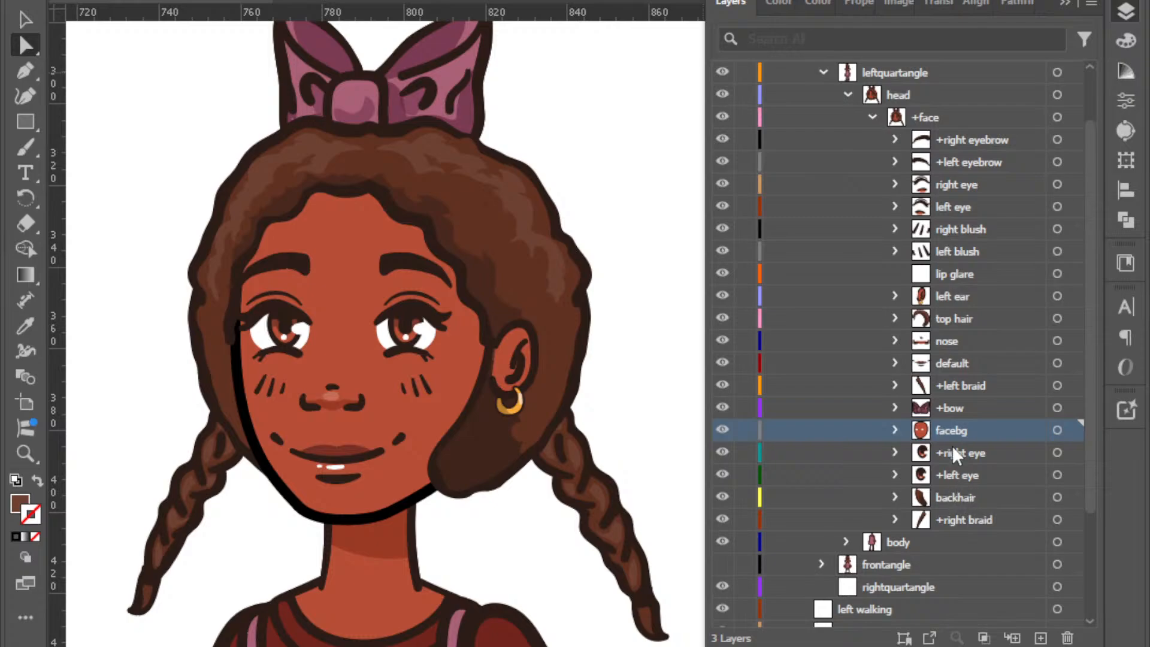
{"action": "left_click", "coordinate": [947, 229]}
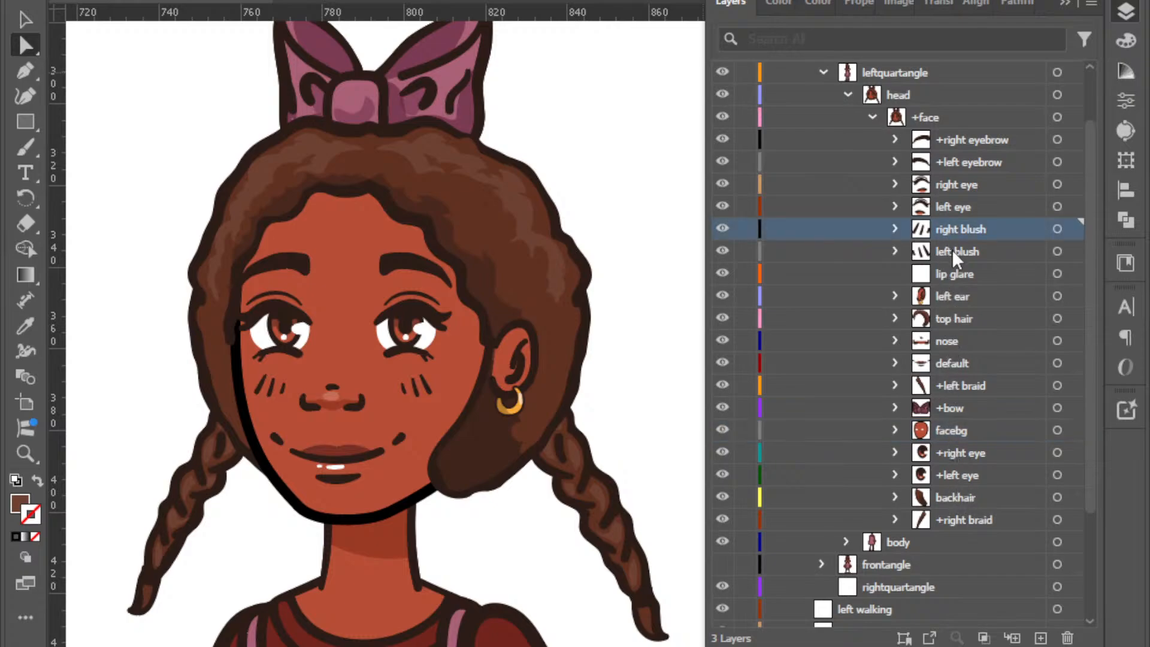
{"action": "left_click", "coordinate": [953, 251], "text": "shift"}
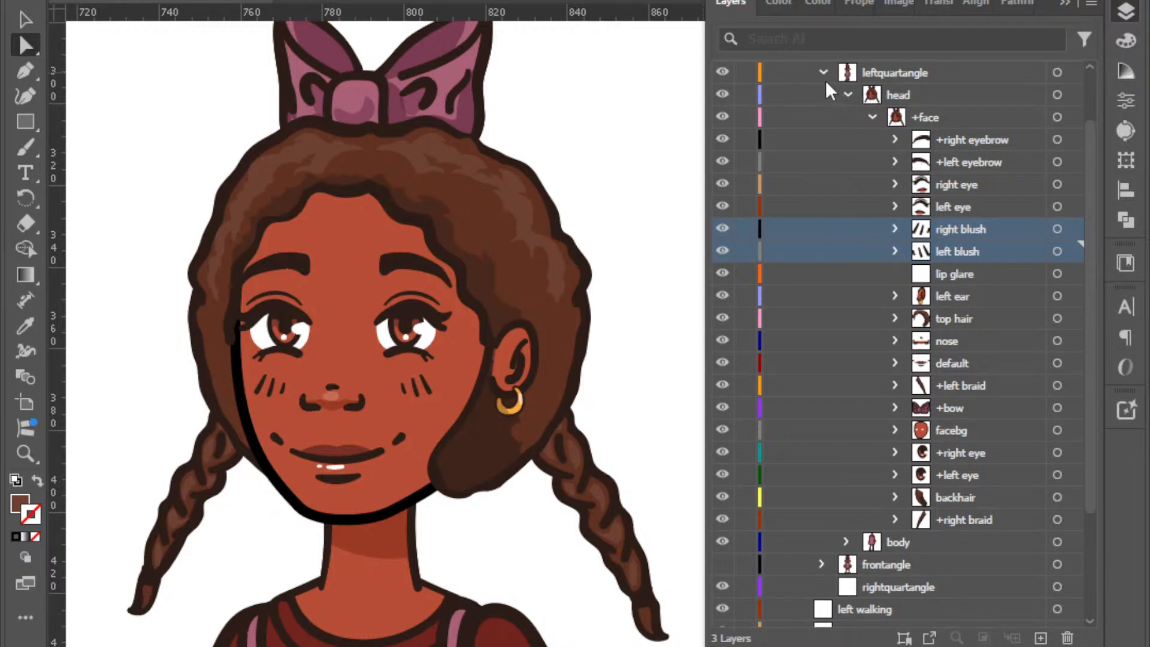
Examine how frontangle's head, +face, +mouth and facebg layers are organised as a reference for leftquartangle.
{"action": "scroll", "coordinate": [837, 214], "scroll_direction": "up", "scroll_amount": 3}
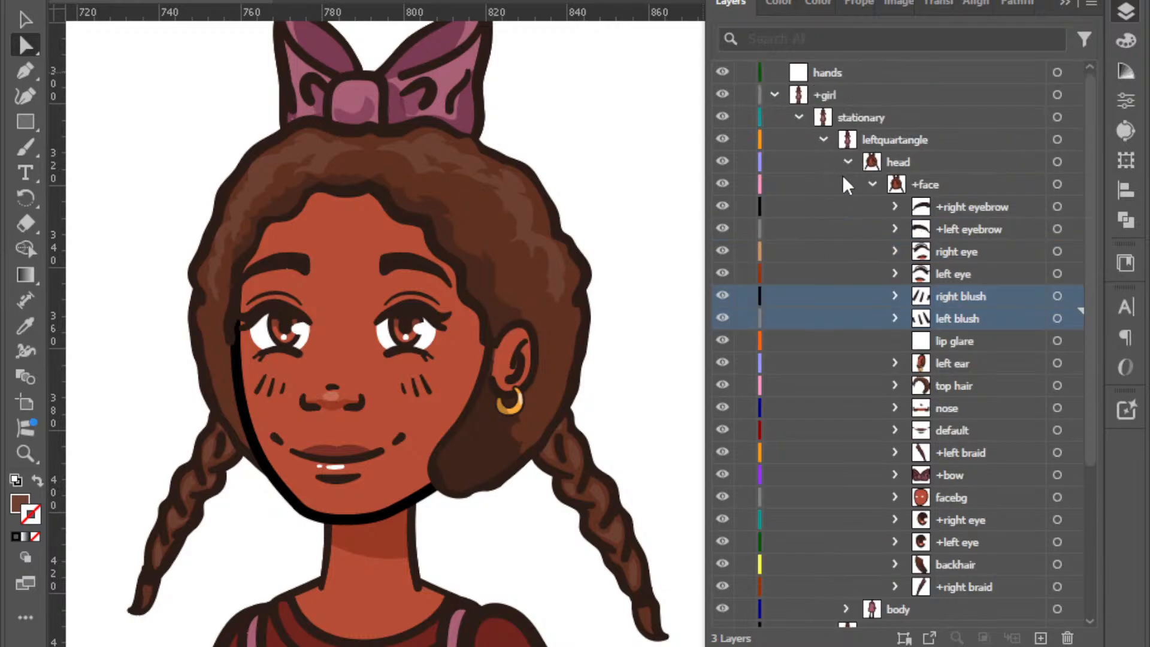
{"action": "left_click", "coordinate": [823, 140]}
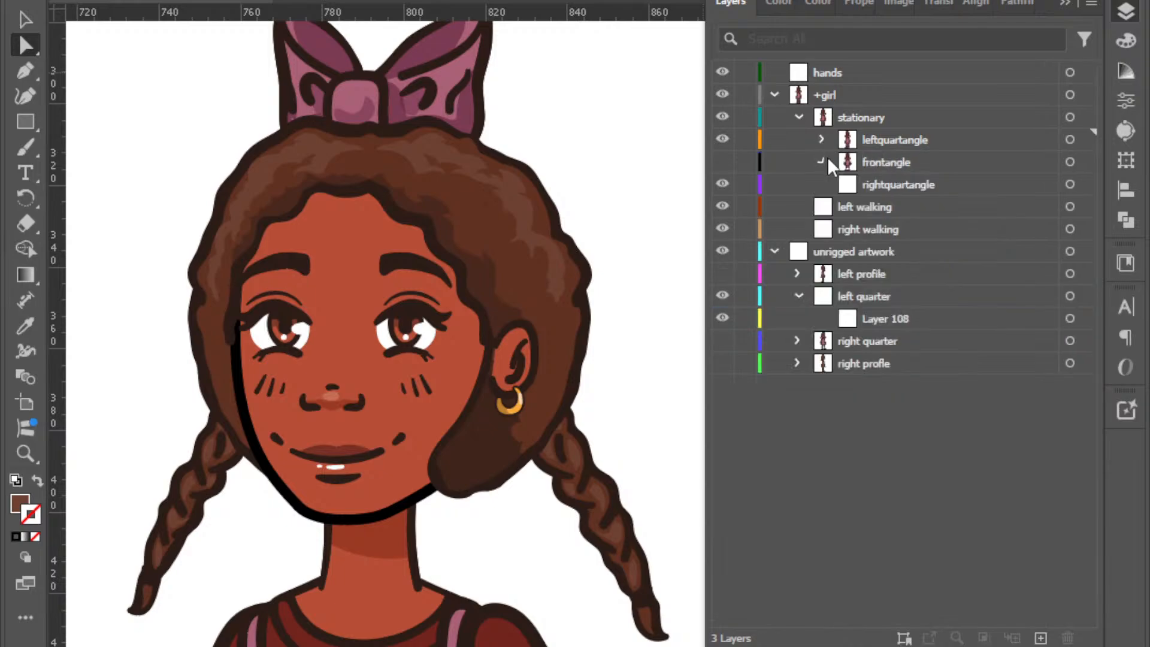
{"action": "left_click", "coordinate": [821, 162]}
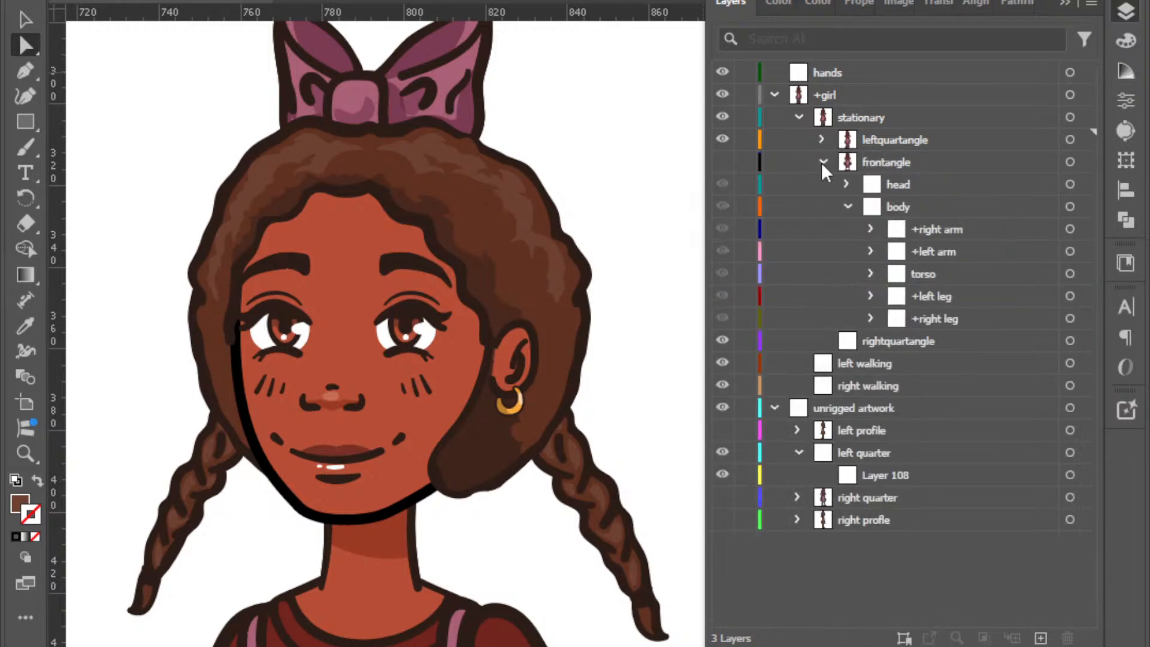
{"action": "left_click", "coordinate": [848, 207]}
{"action": "left_click", "coordinate": [847, 185]}
{"action": "left_click", "coordinate": [871, 207]}
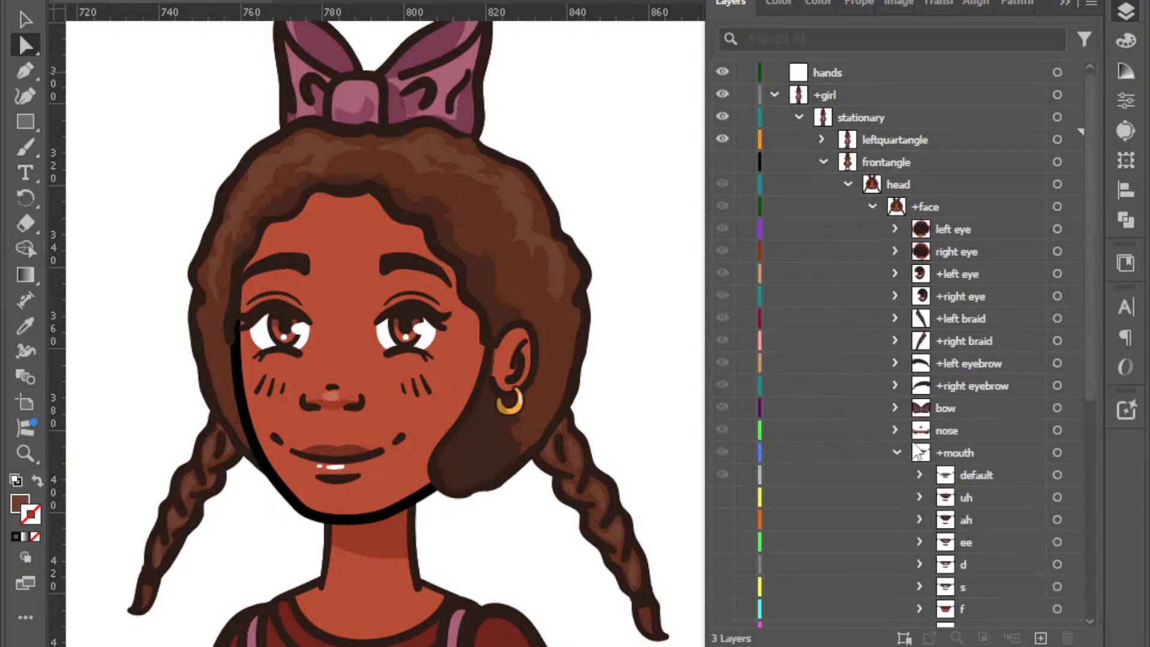
{"action": "left_click", "coordinate": [896, 452]}
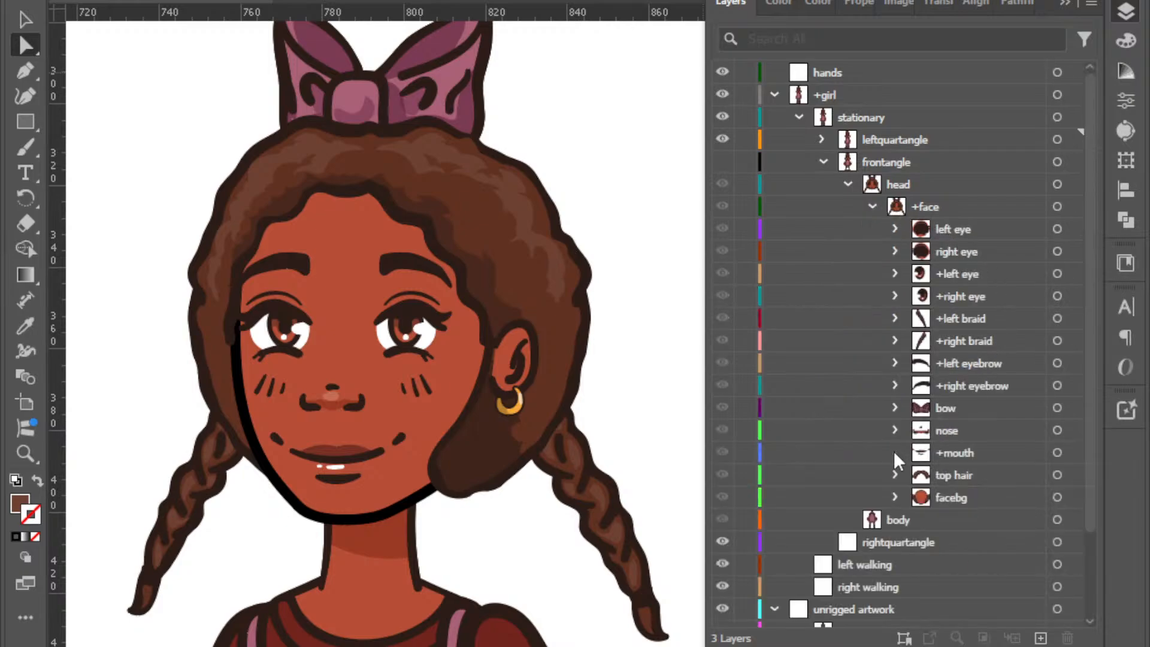
{"action": "left_click", "coordinate": [895, 497]}
{"action": "left_click", "coordinate": [895, 497]}
{"action": "left_click", "coordinate": [799, 118]}
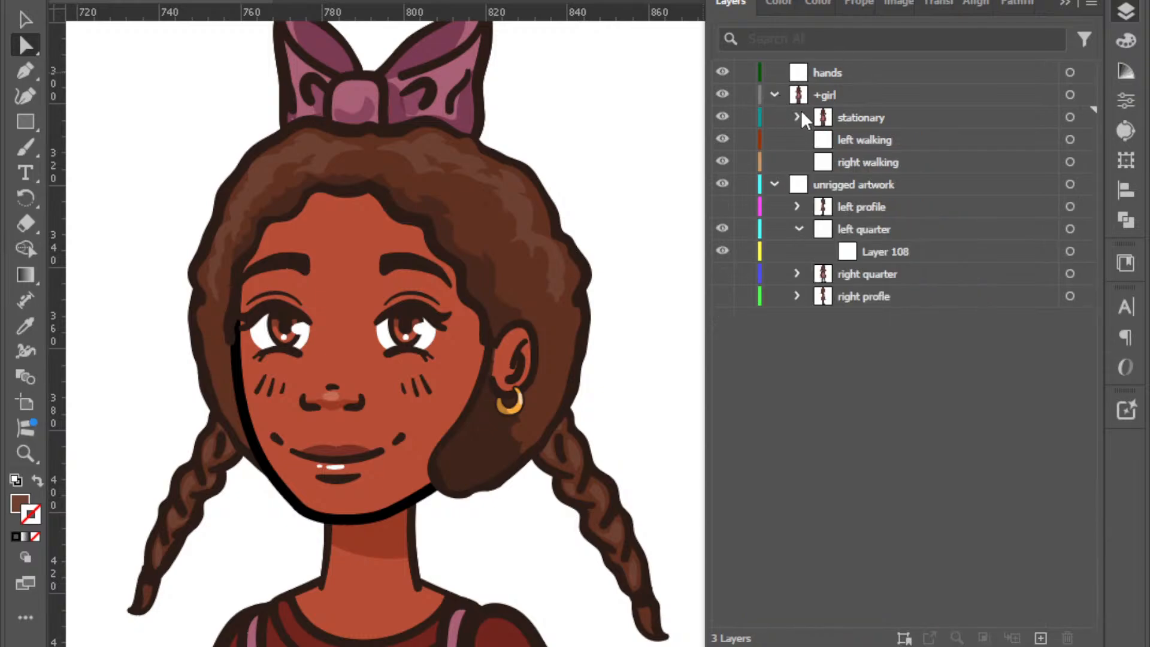
{"action": "left_click", "coordinate": [798, 116]}
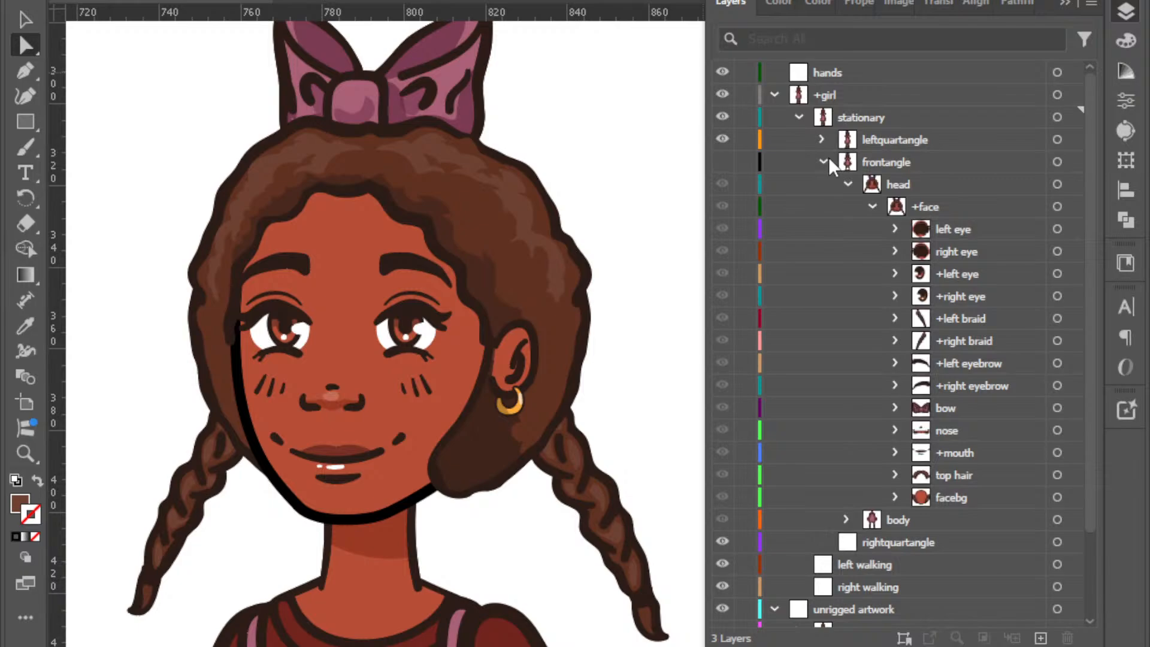
{"action": "left_click", "coordinate": [827, 159]}
Nest right blush and left blush inside leftquartangle's facebg layer, and move lip glare into the default mouth layer.
{"action": "left_click", "coordinate": [823, 140]}
{"action": "left_click_drag", "start_coordinate": [965, 300], "coordinate": [952, 498]}
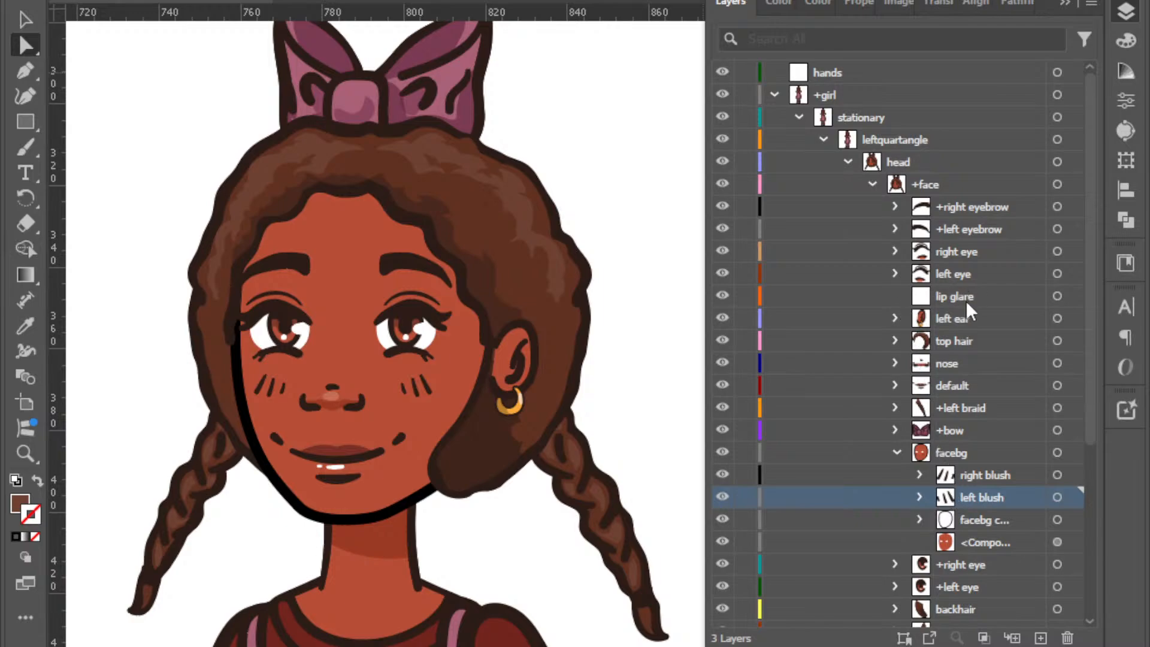
{"action": "left_click_drag", "start_coordinate": [965, 289], "coordinate": [947, 383]}
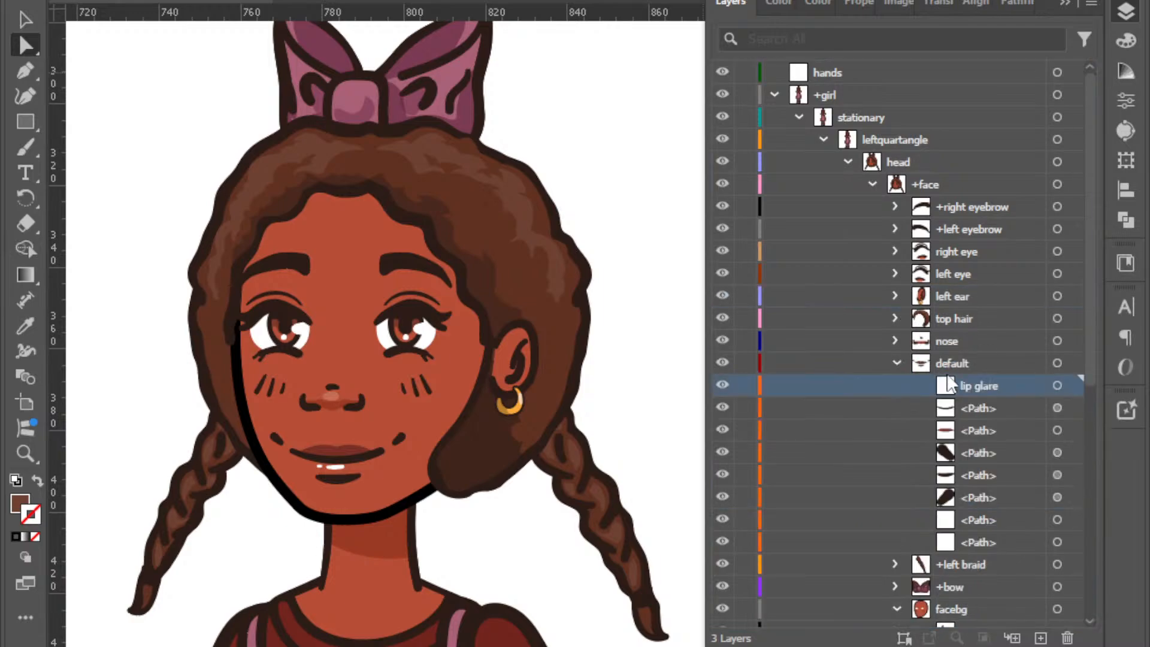
{"action": "left_click", "coordinate": [896, 362]}
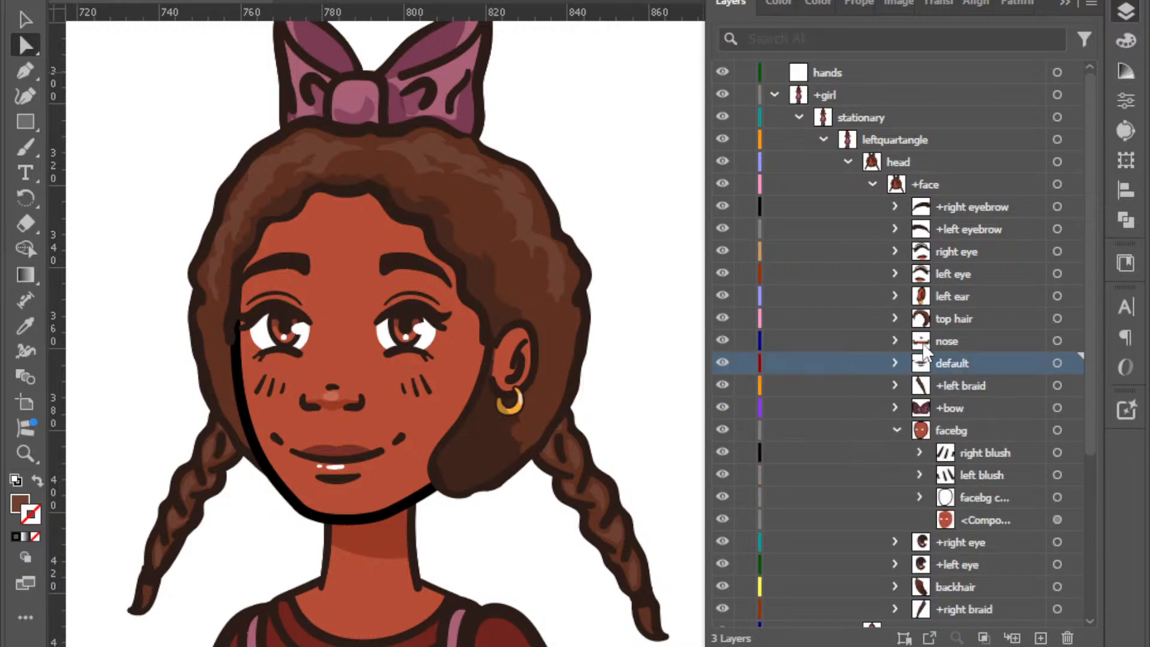
Nest the left ear layer inside the top hair layer instead of facebg.
{"action": "mouse_move", "coordinate": [946, 298]}
{"action": "left_mouse_down"}
{"action": "mouse_move", "coordinate": [953, 428]}
{"action": "mouse_move", "coordinate": [966, 408]}
{"action": "mouse_move", "coordinate": [957, 297]}
{"action": "left_mouse_up"}
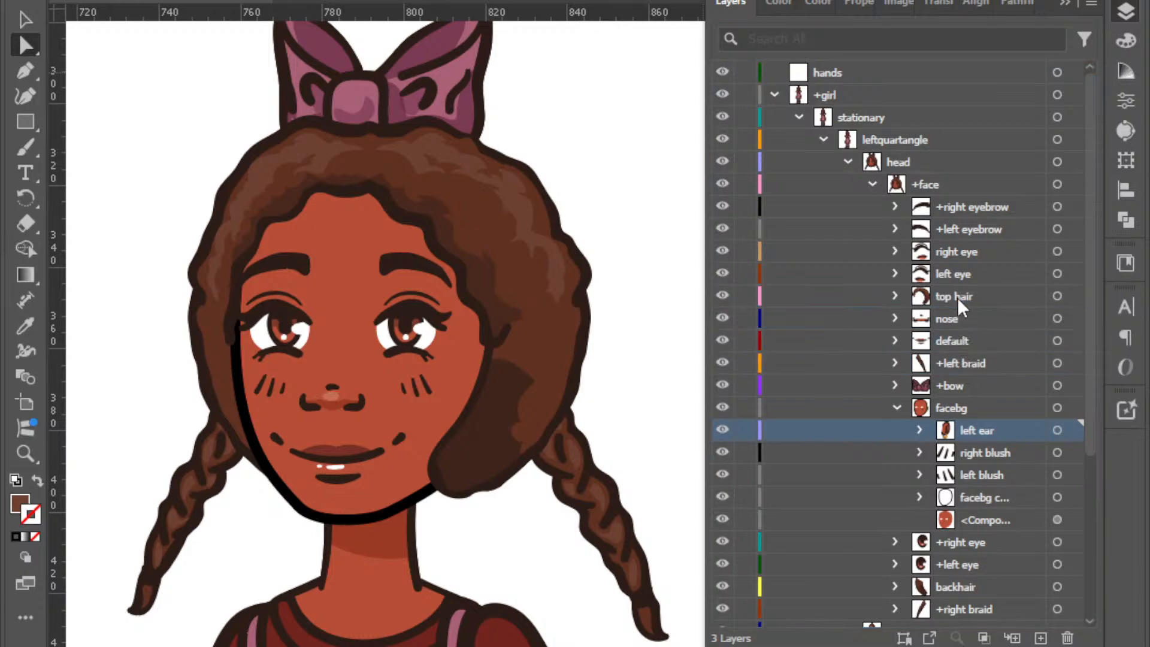
{"action": "left_click", "coordinate": [904, 300]}
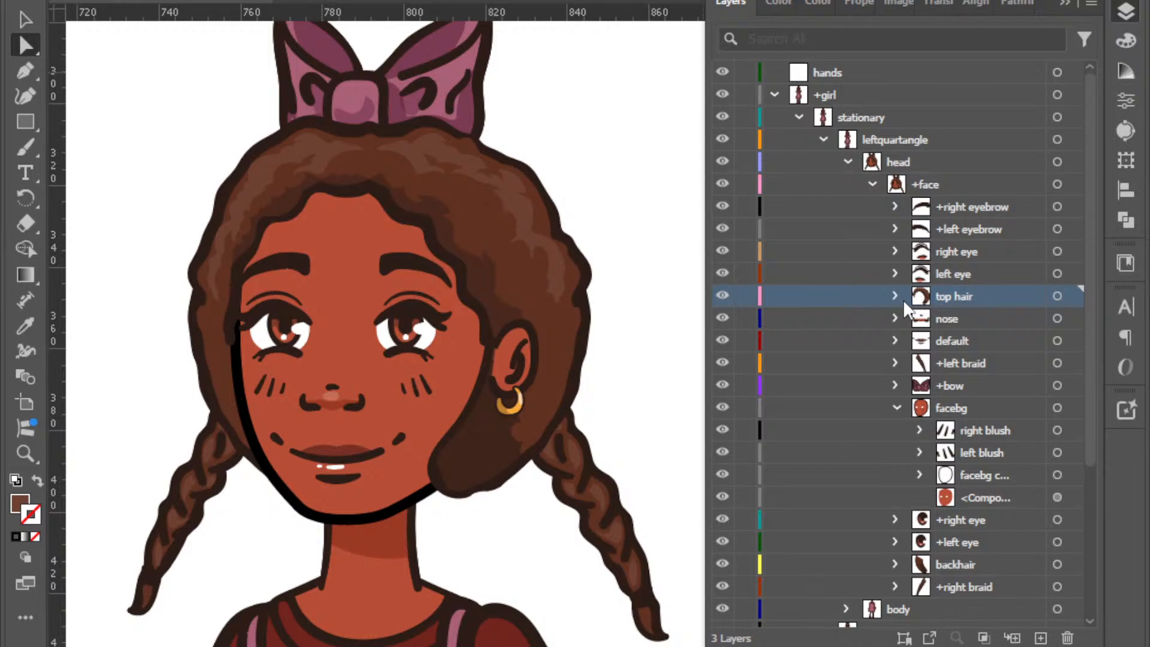
{"action": "left_click", "coordinate": [891, 406]}
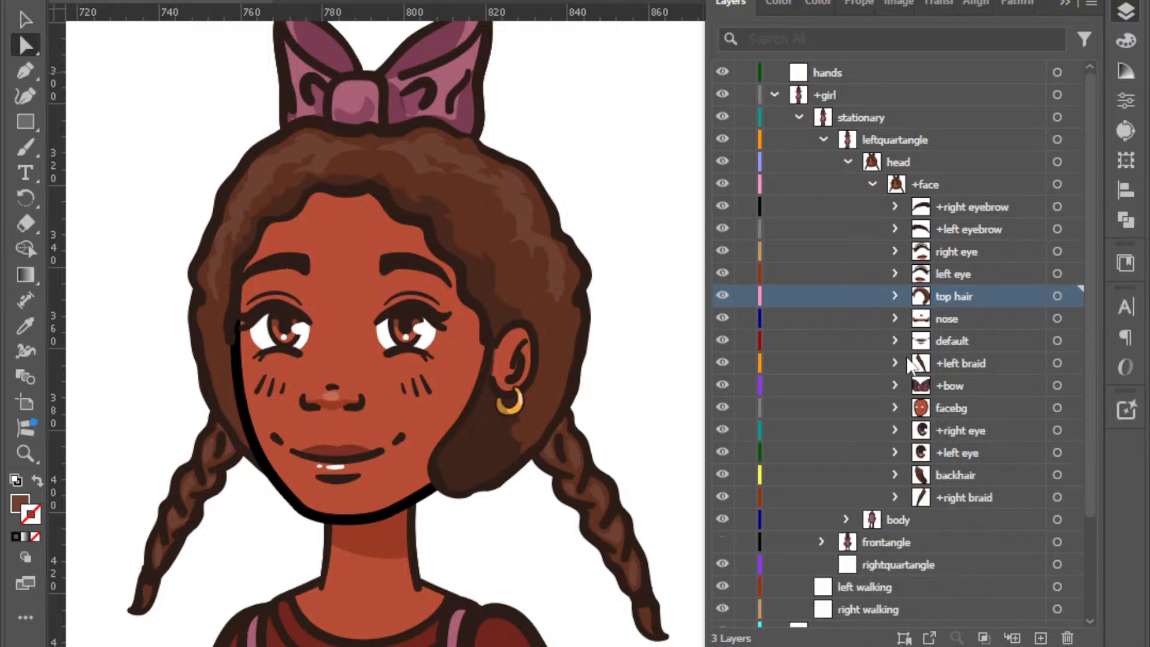
Inspect the lid sublayers inside left eye, and select the right eye and left eye layers.
{"action": "left_click", "coordinate": [940, 343]}
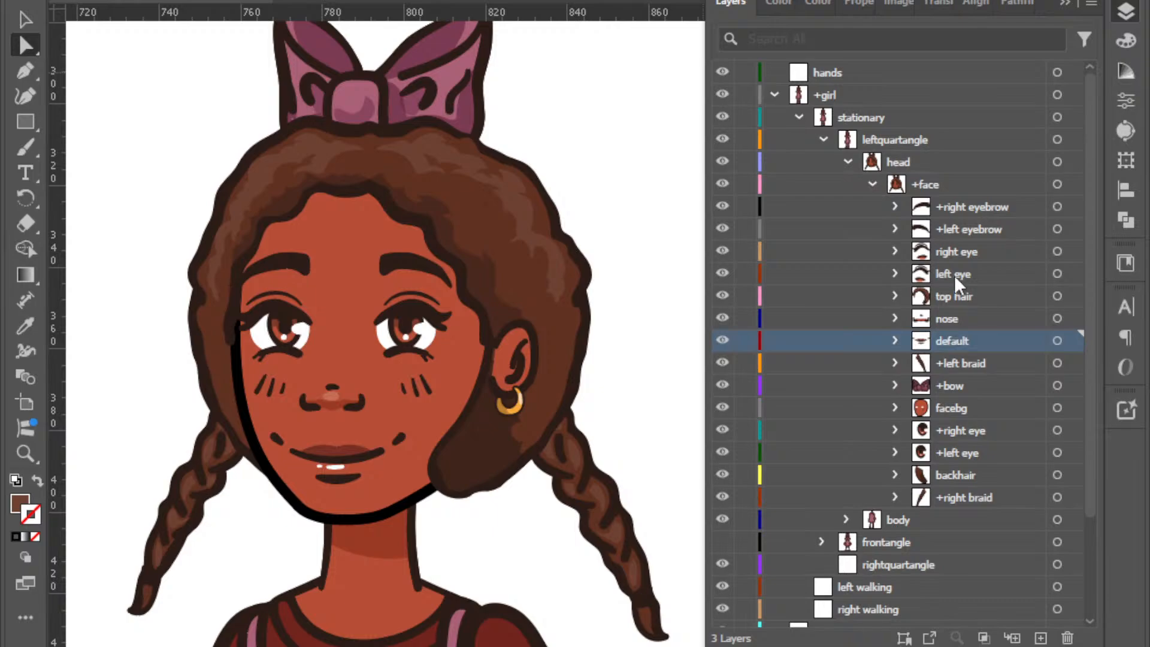
{"action": "left_click", "coordinate": [894, 273]}
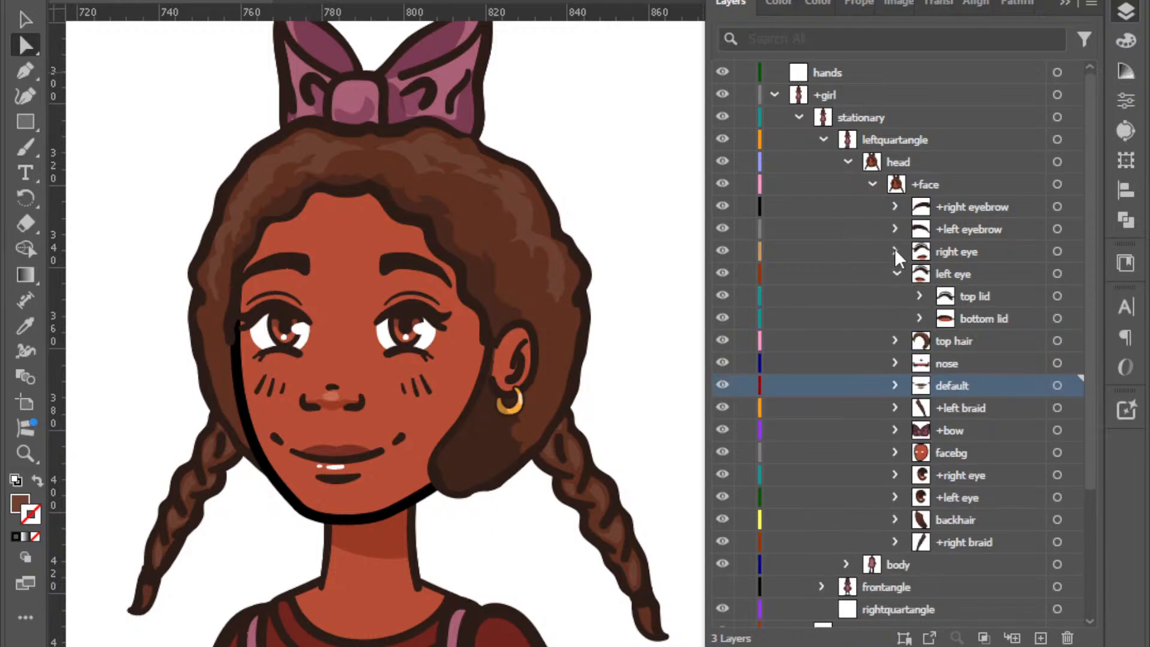
{"action": "left_click", "coordinate": [916, 274]}
{"action": "left_click", "coordinate": [949, 250], "text": "shift"}
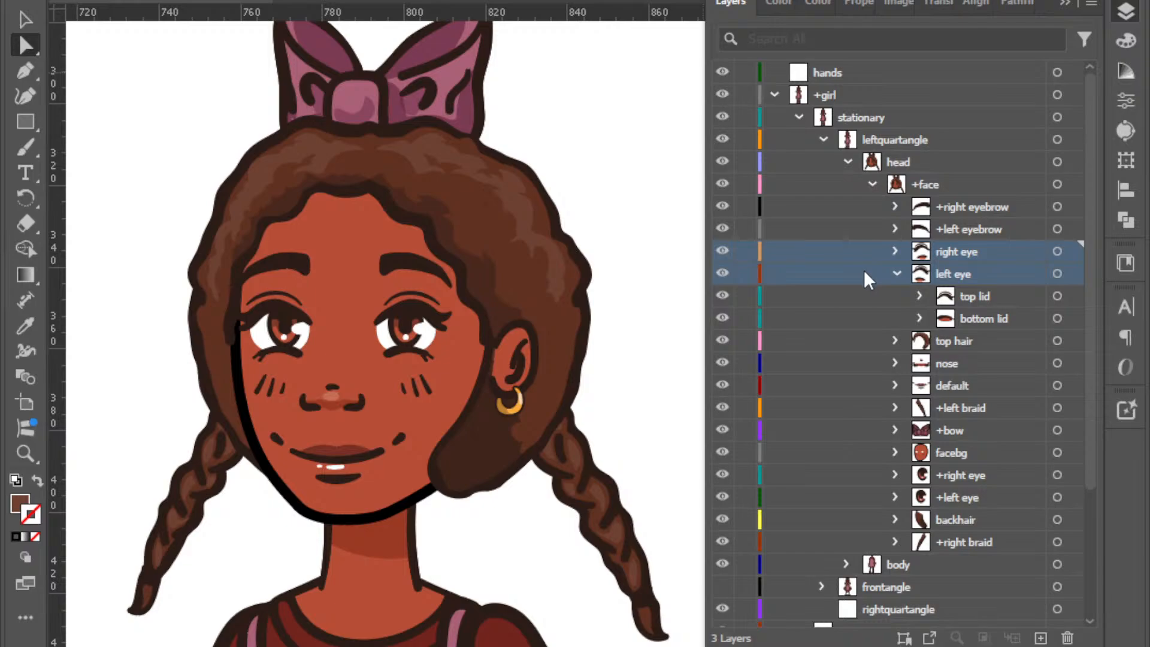
Delete the empty hands layer above +girl and collapse the left eye layer.
{"action": "left_click", "coordinate": [828, 70]}
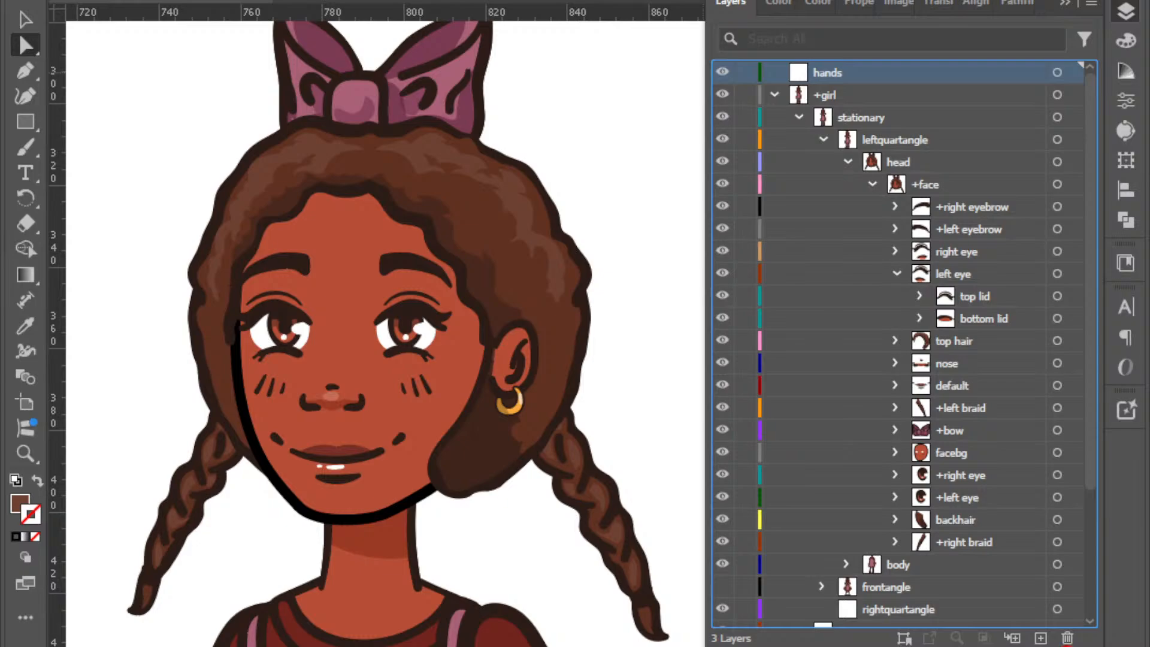
{"action": "left_click_drag", "start_coordinate": [831, 55], "coordinate": [1086, 401]}
{"action": "scroll", "coordinate": [1091, 346], "scroll_direction": "down", "scroll_amount": 3}
{"action": "scroll", "coordinate": [895, 290], "scroll_direction": "up", "scroll_amount": 3}
{"action": "left_click", "coordinate": [898, 253]}
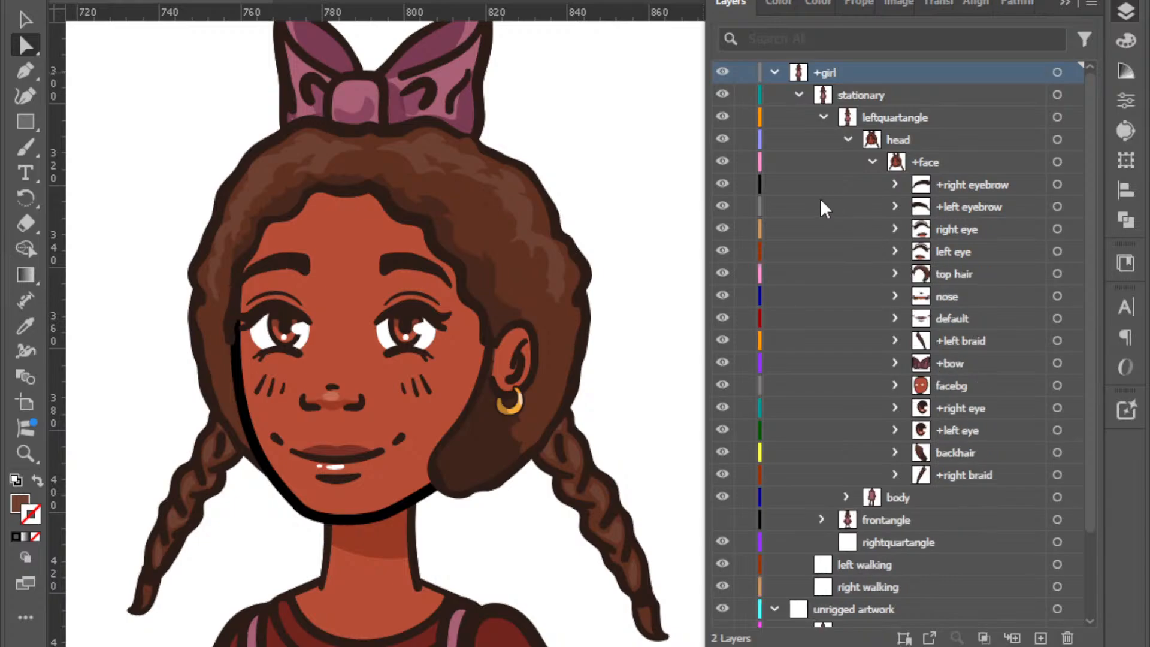
Show the frontangle layer and hide the leftquartangle layer.
{"action": "left_click", "coordinate": [823, 117]}
{"action": "left_click", "coordinate": [723, 139]}
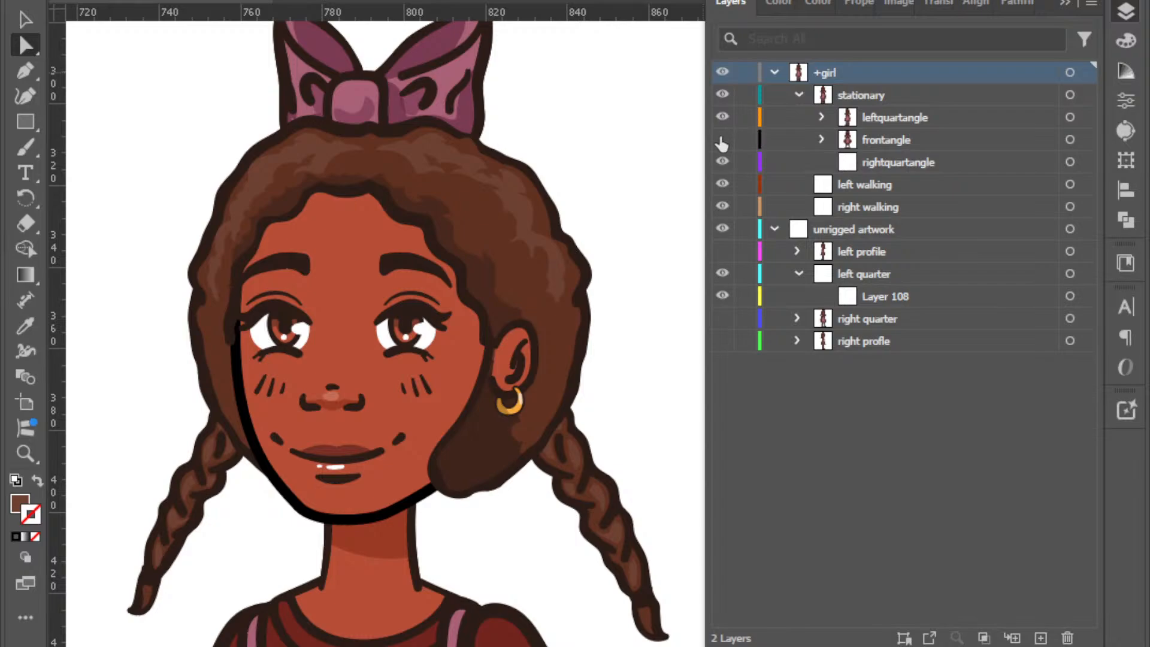
{"action": "left_click", "coordinate": [723, 117]}
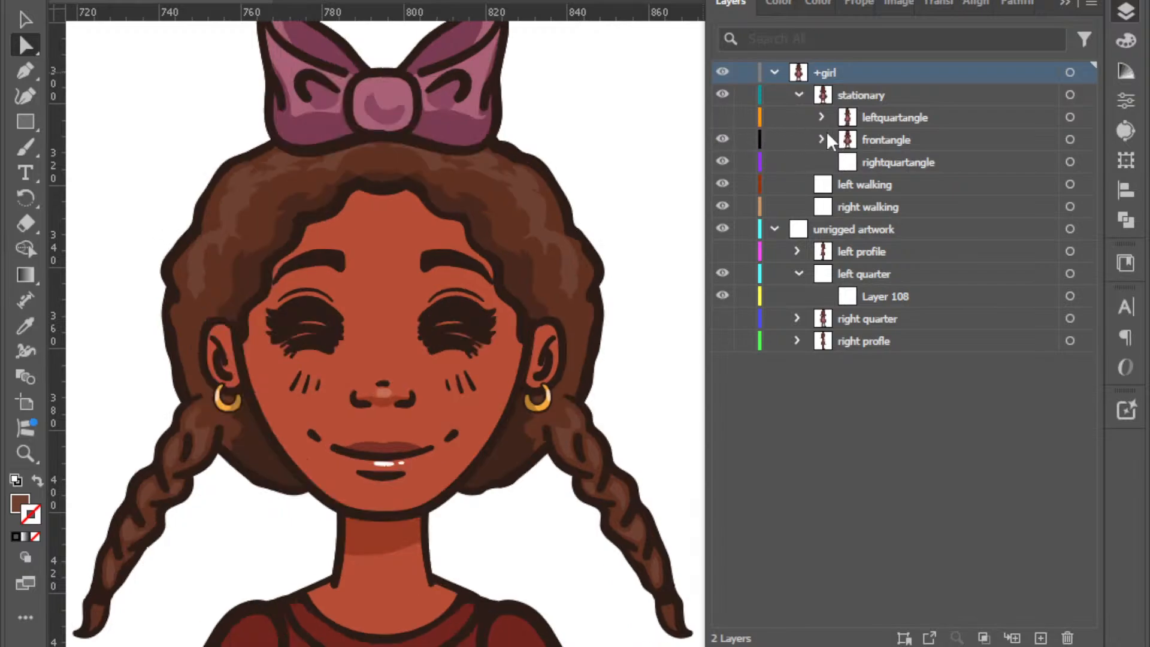
Duplicate frontangle's left eye, right eye and +mouth layers to the top of the layer stack, above +girl.
{"action": "left_click", "coordinate": [823, 140]}
{"action": "left_click", "coordinate": [959, 205]}
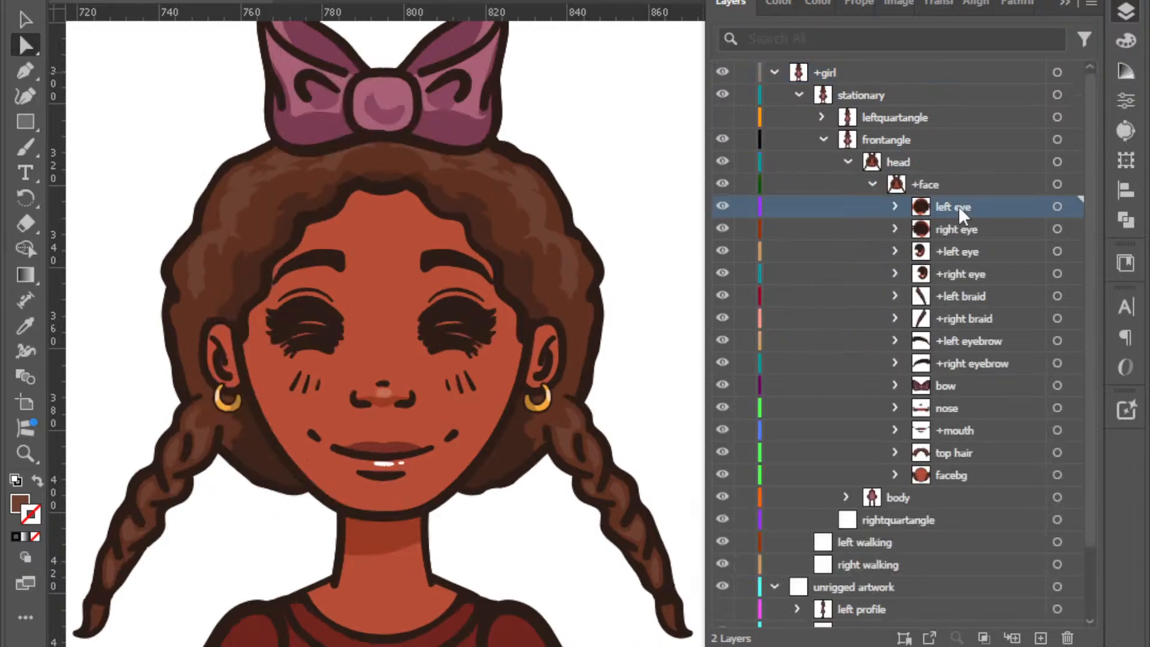
{"action": "left_click", "coordinate": [961, 232], "text": "shift"}
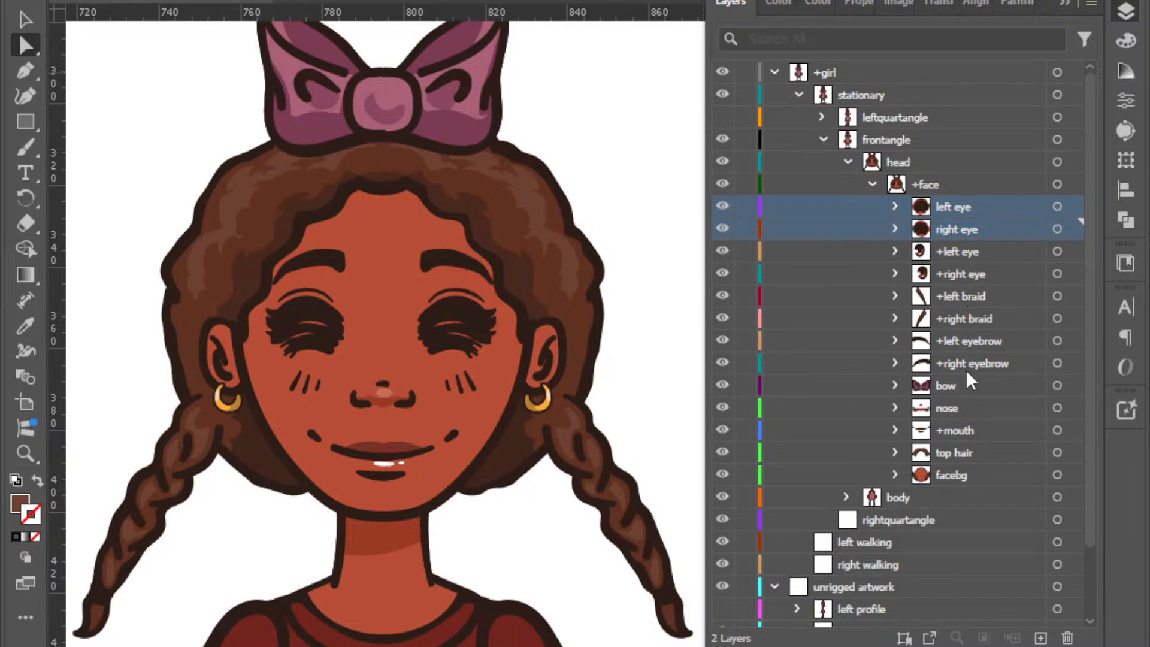
{"action": "left_click", "coordinate": [954, 436], "text": "ctrl"}
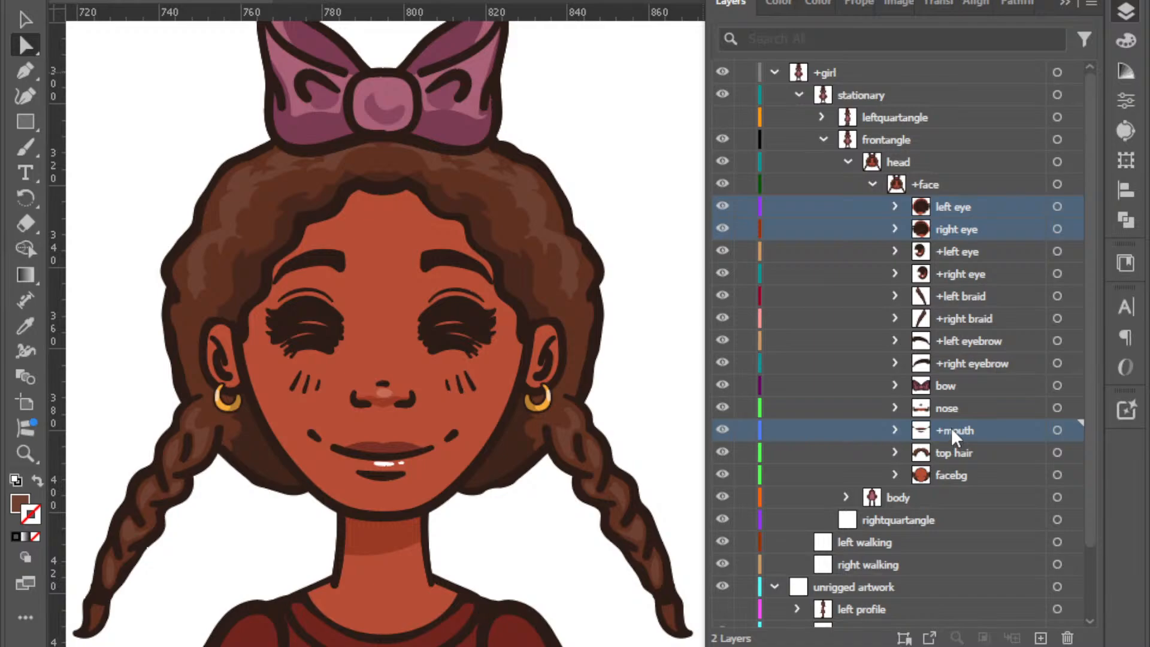
{"action": "left_click_drag", "start_coordinate": [945, 209], "coordinate": [855, 68]}
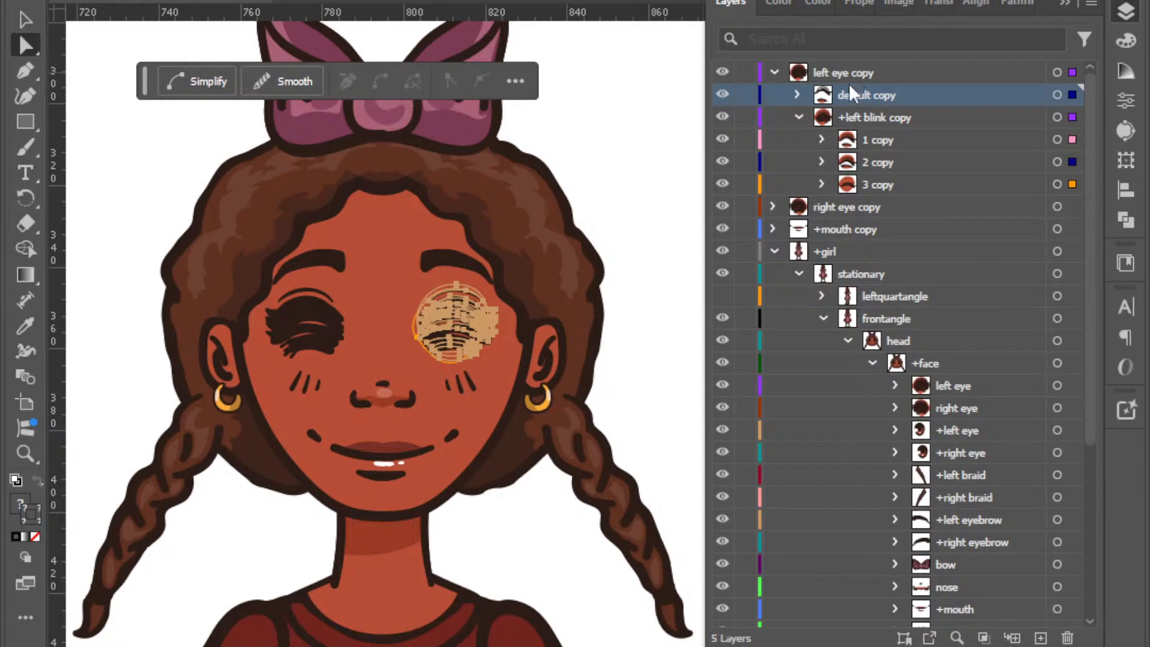
Collapse the copied eye layers and frontangle, hide frontangle, and show leftquartangle.
{"action": "left_click", "coordinate": [798, 118]}
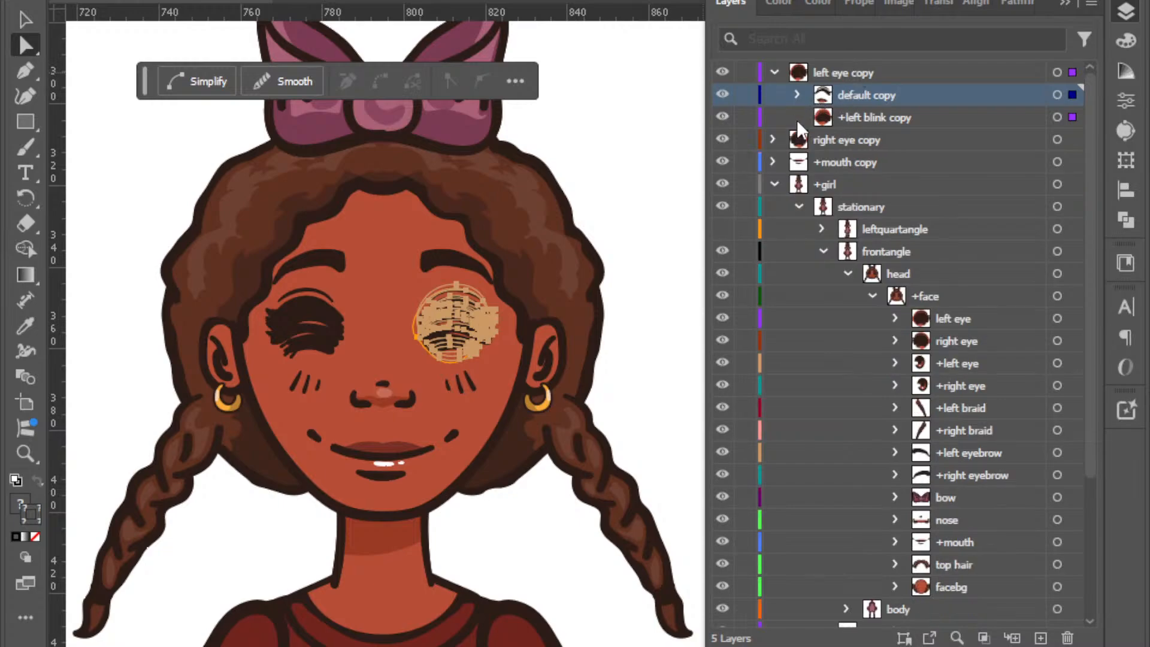
{"action": "left_click", "coordinate": [773, 140]}
{"action": "left_click", "coordinate": [774, 140]}
{"action": "left_click", "coordinate": [774, 73]}
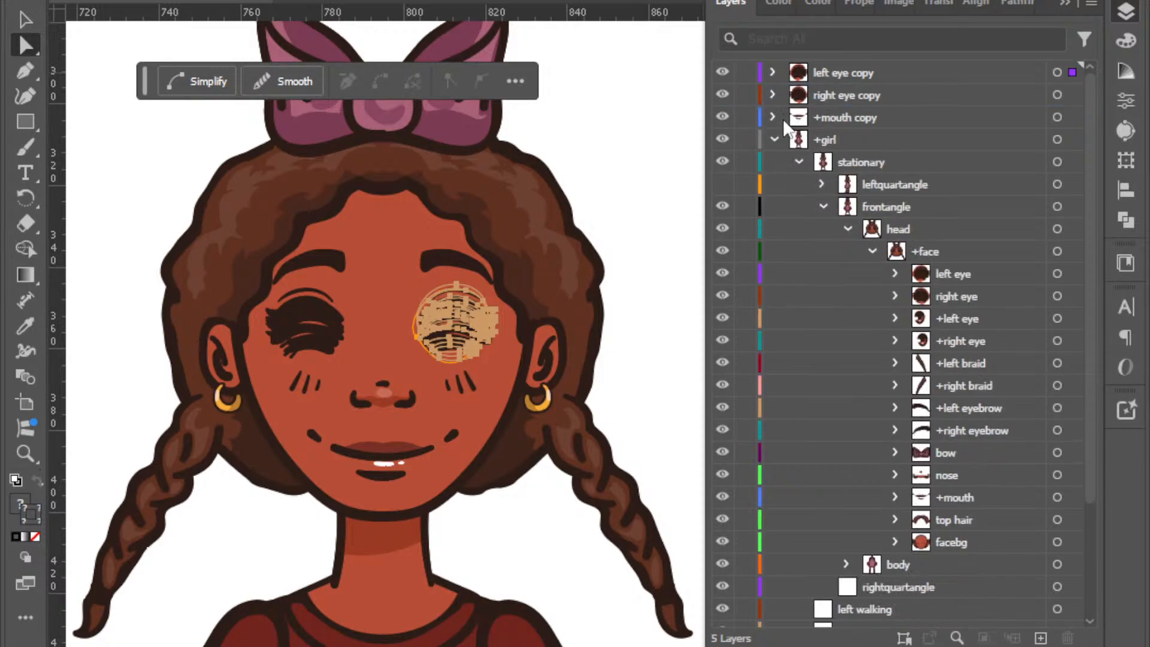
{"action": "left_click", "coordinate": [822, 208]}
{"action": "left_click", "coordinate": [722, 207]}
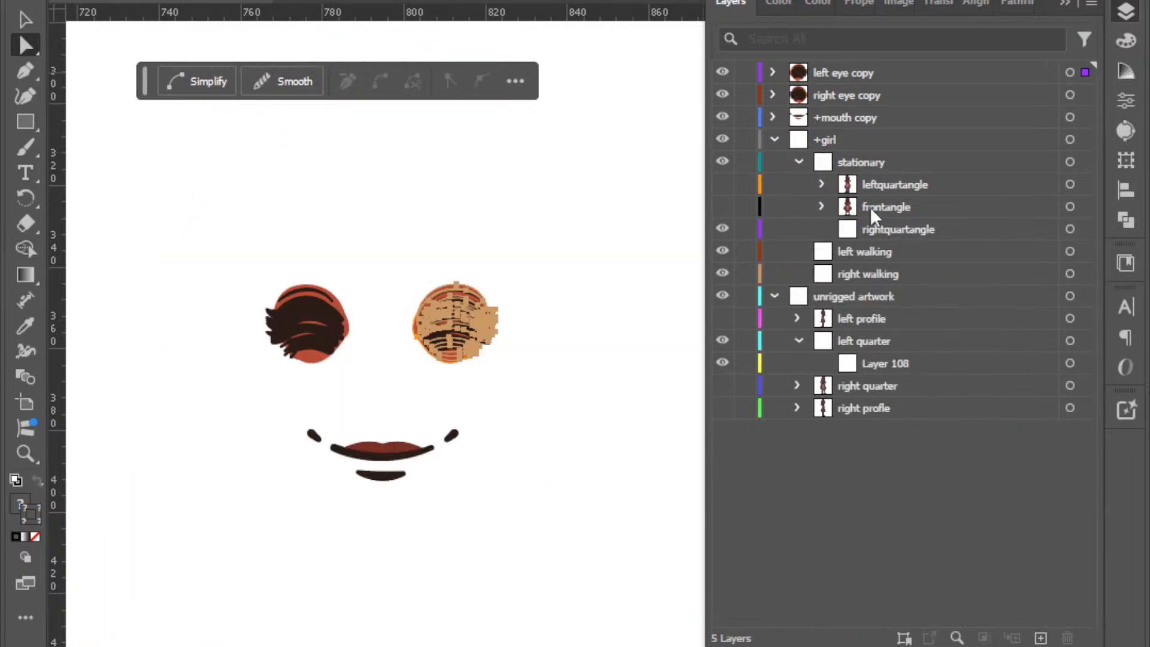
{"action": "left_click", "coordinate": [722, 184]}
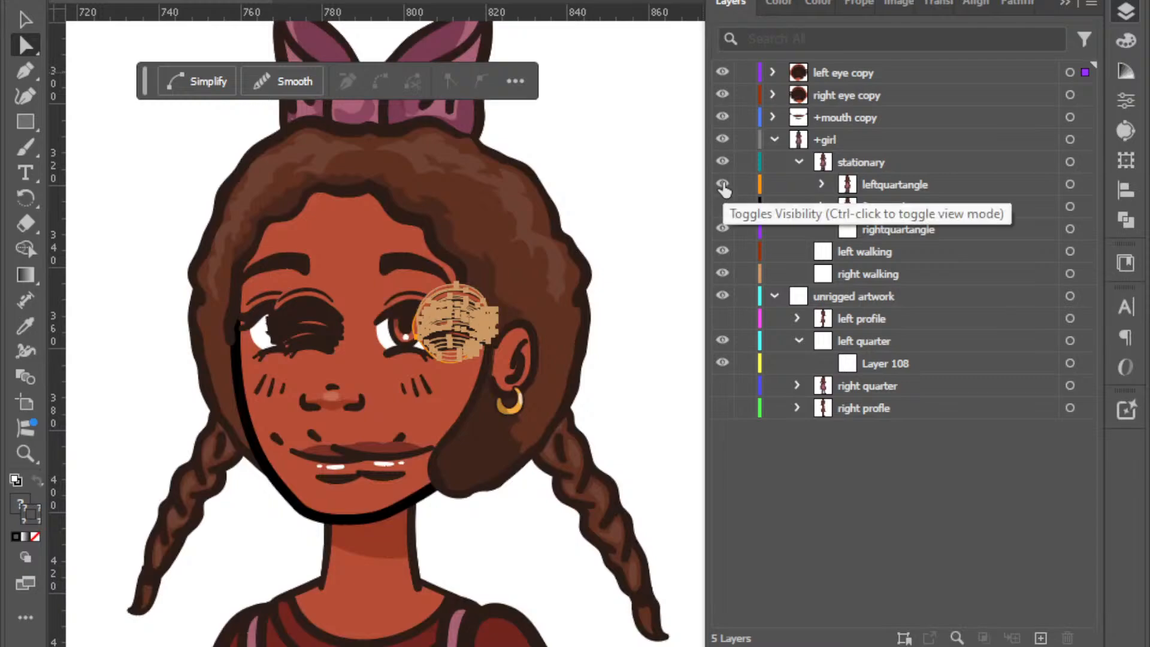
Select the artwork of both eye copies and the mouth copy, and nudge it left to line up with the left quarter face.
{"action": "left_click", "coordinate": [1086, 96], "text": "shift"}
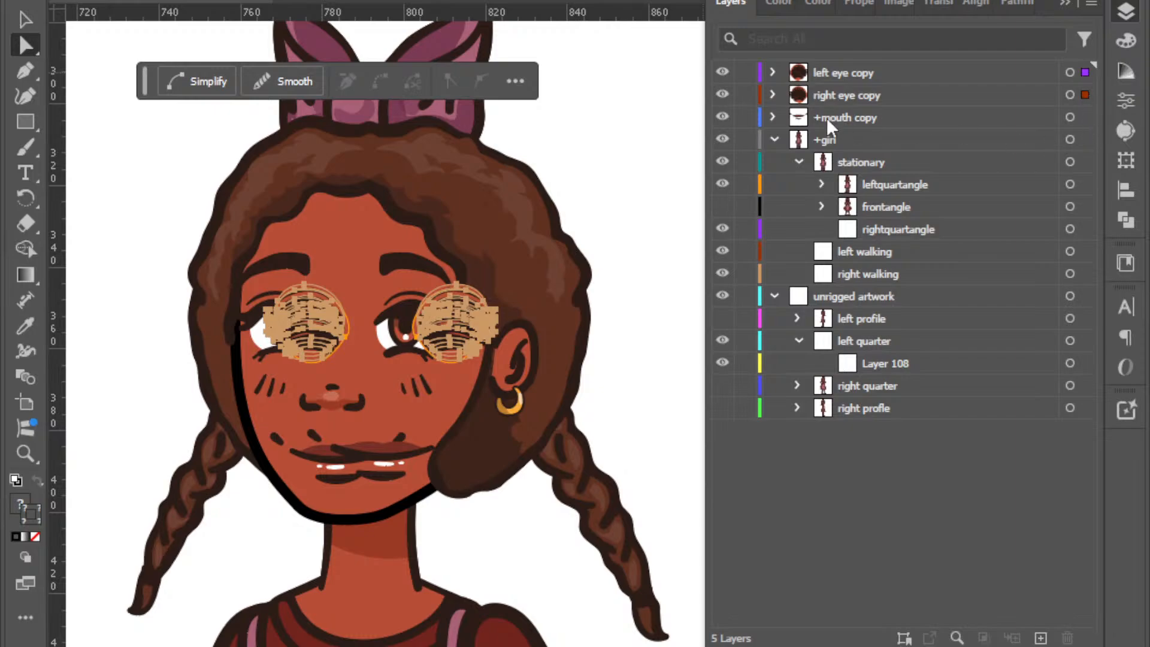
{"action": "left_click", "coordinate": [1086, 117], "text": "shift"}
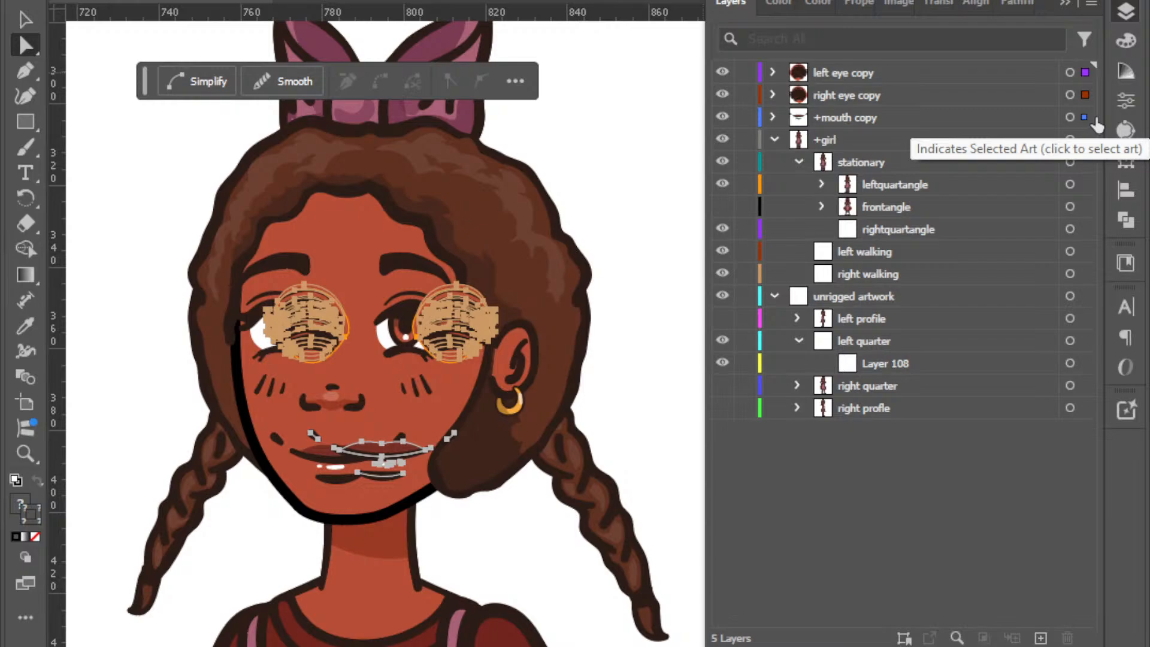
{"action": "key", "text": "Left"}
{"action": "key", "text": "Left"}
{"action": "key", "text": "Left"}
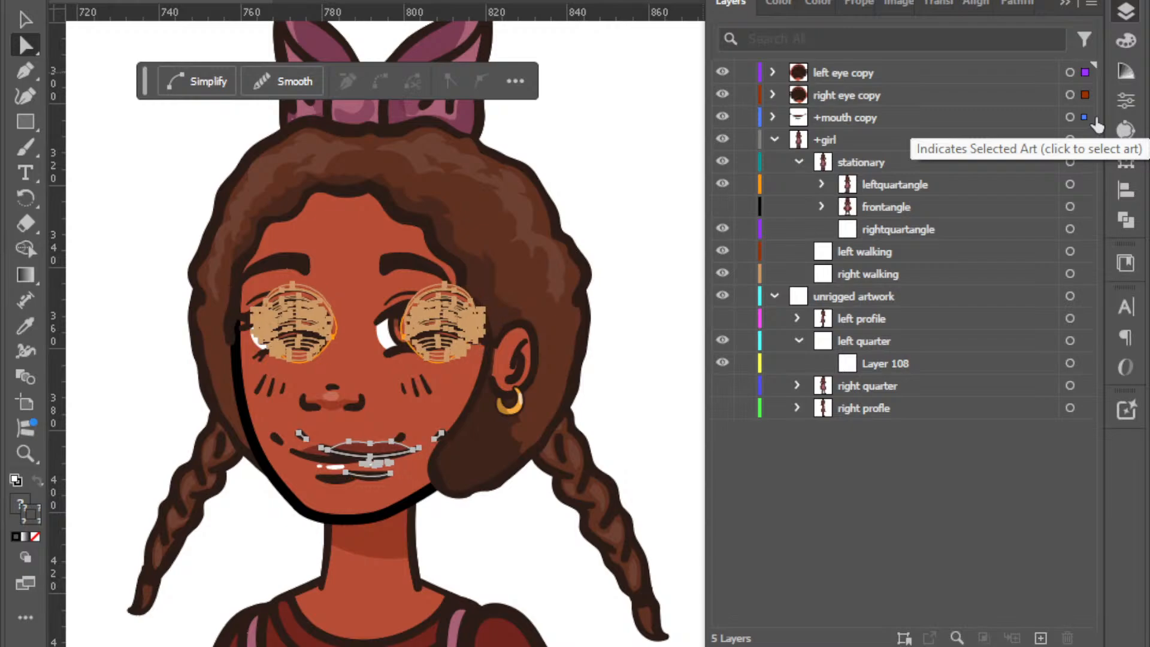
{"action": "key", "text": "Left"}
{"action": "key", "text": "Left"}
{"action": "key", "text": "Left"}
{"action": "key", "text": "Left"}
{"action": "key", "text": "Left"}
{"action": "key", "text": "Left"}
{"action": "key", "text": "Left"}
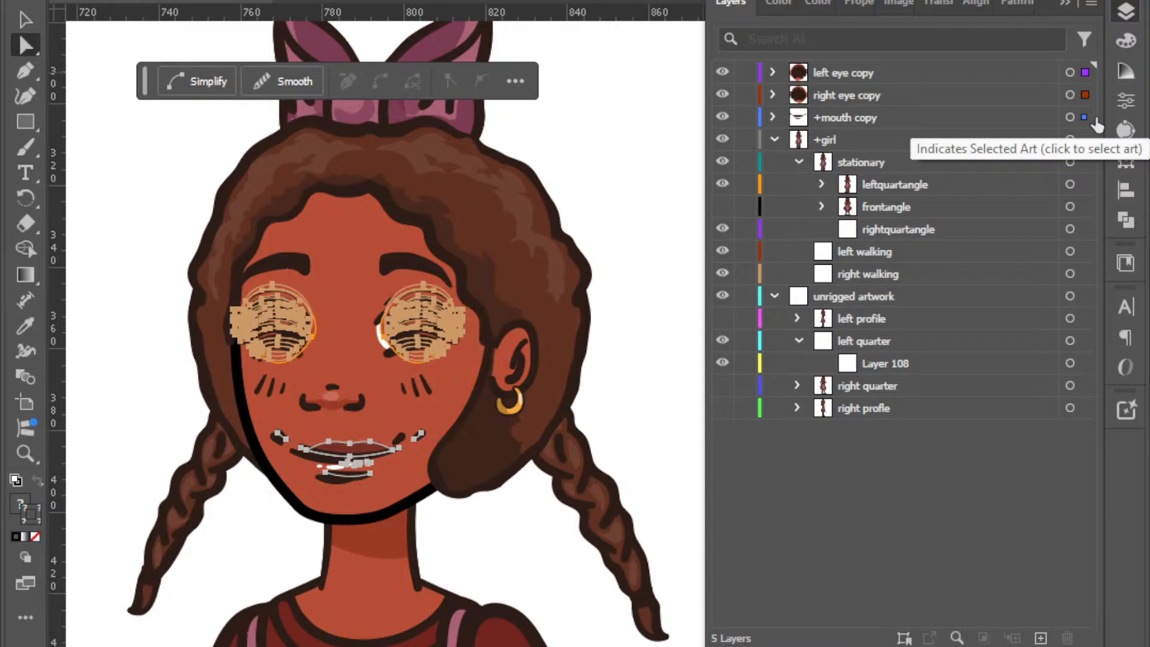
{"action": "key", "text": "Left"}
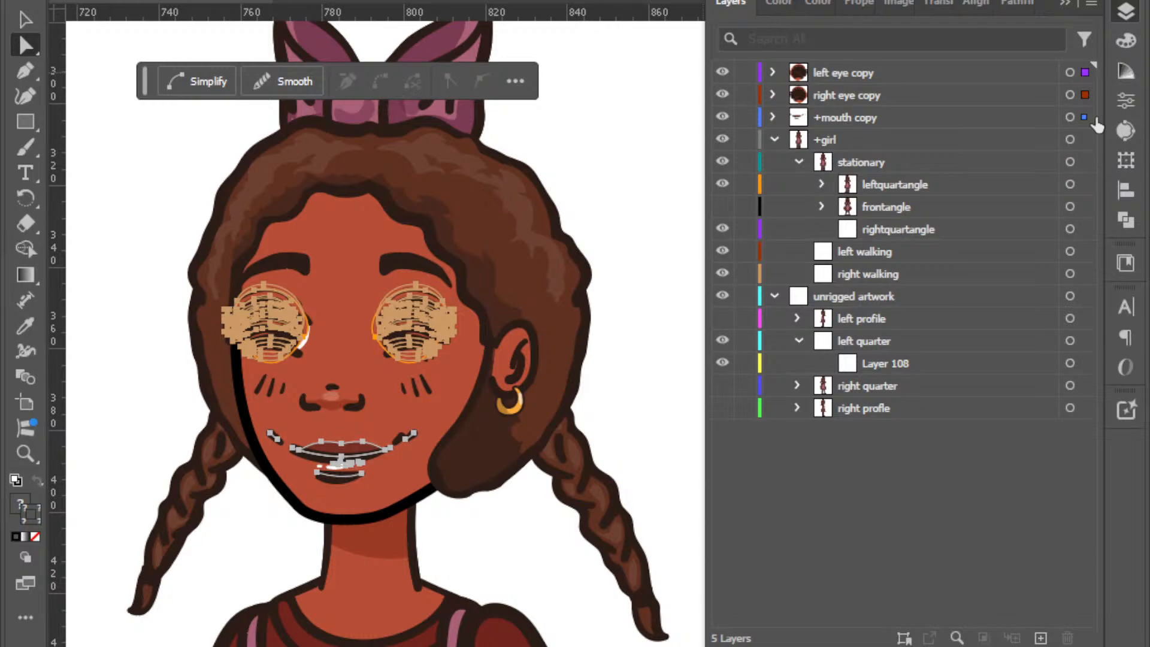
Examine up close how the copied eyes and mouth line up with the left quarter face.
{"action": "key", "text": "ctrl+="}
{"action": "key", "text": "ctrl+="}
{"action": "key", "text": "ctrl+="}
{"action": "key", "text": "ctrl+="}
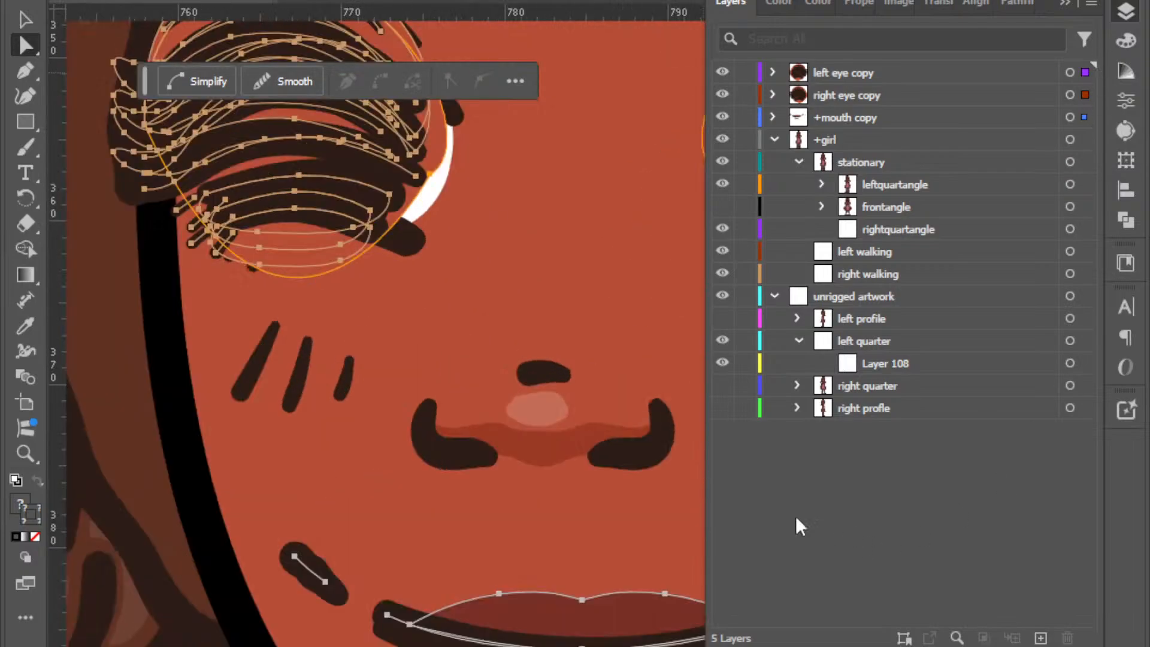
{"action": "scroll", "coordinate": [673, 530], "scroll_direction": "up", "scroll_amount": 3}
{"action": "scroll", "coordinate": [665, 557], "scroll_direction": "right", "scroll_amount": 6}
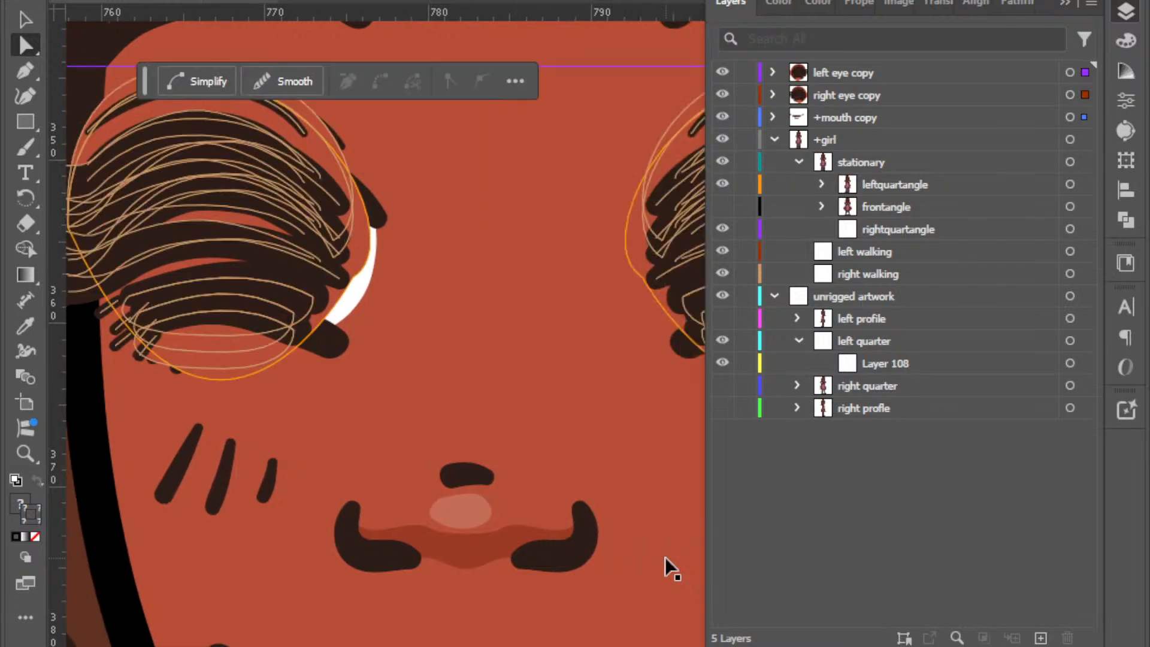
{"action": "scroll", "coordinate": [665, 555], "scroll_direction": "left", "scroll_amount": 6}
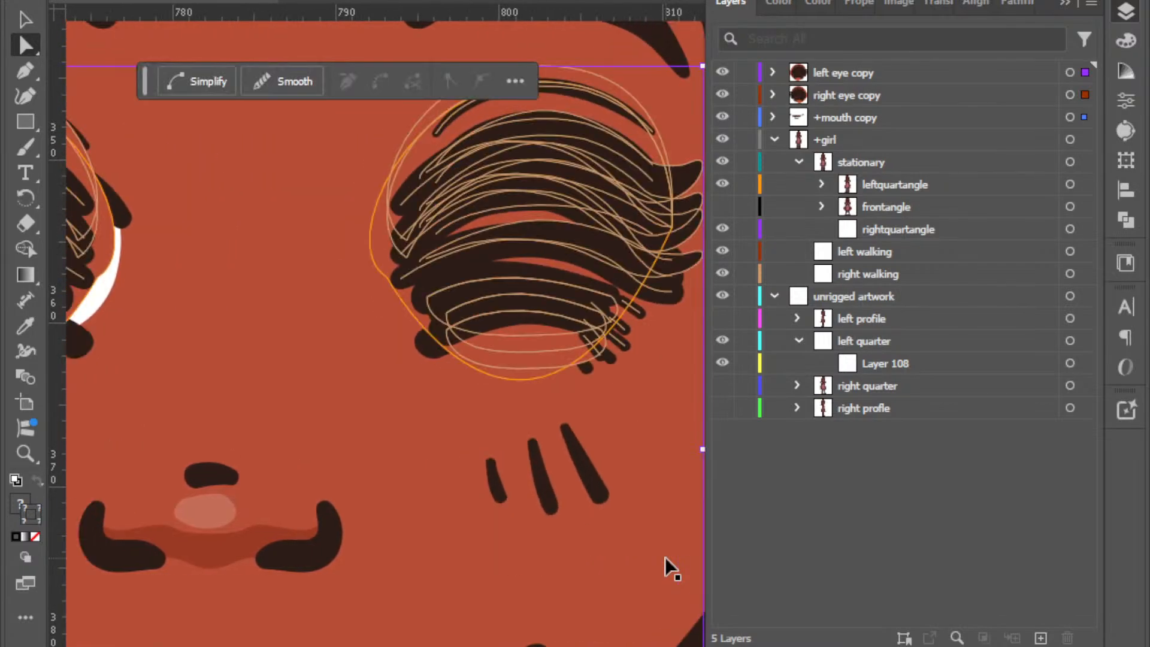
{"action": "scroll", "coordinate": [664, 556], "scroll_direction": "right", "scroll_amount": 3}
{"action": "scroll", "coordinate": [665, 557], "scroll_direction": "down", "scroll_amount": 4}
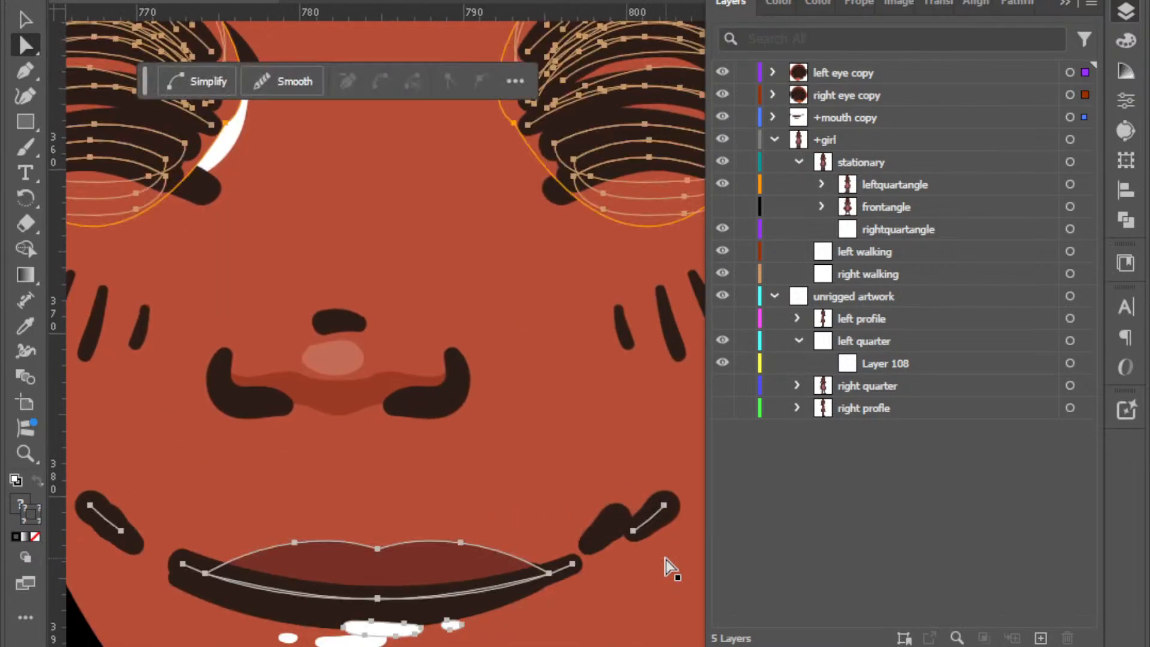
{"action": "scroll", "coordinate": [666, 560], "scroll_direction": "down", "scroll_amount": 1}
{"action": "scroll", "coordinate": [666, 559], "scroll_direction": "down", "scroll_amount": 3}
{"action": "scroll", "coordinate": [666, 560], "scroll_direction": "up", "scroll_amount": 3}
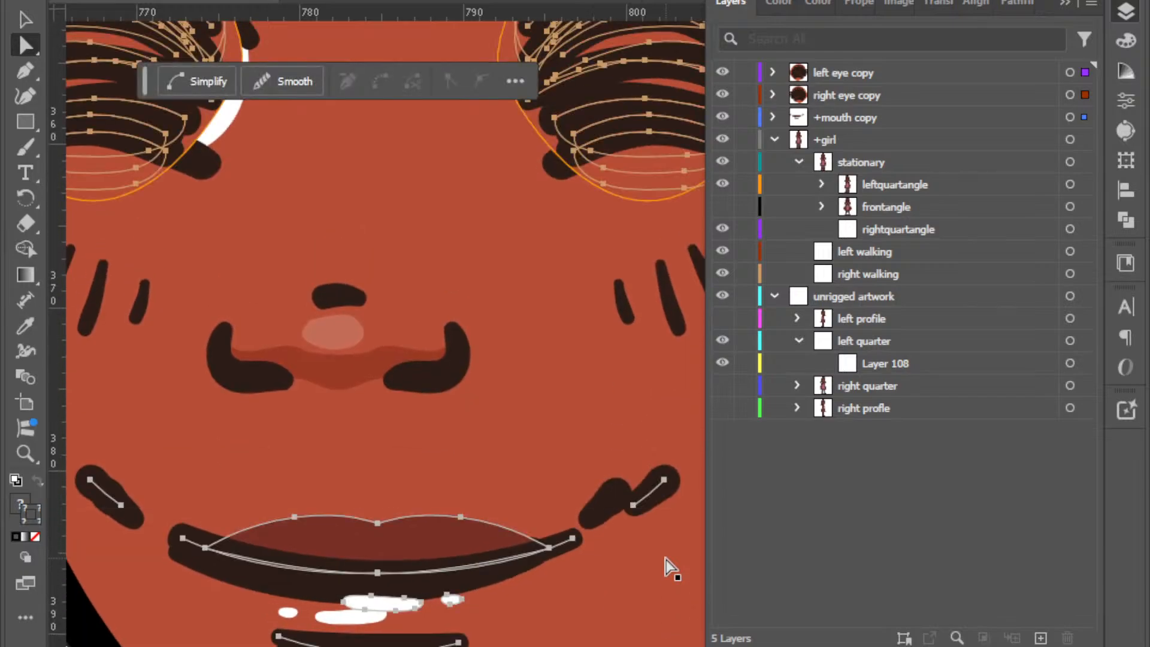
{"action": "scroll", "coordinate": [667, 559], "scroll_direction": "up", "scroll_amount": 4}
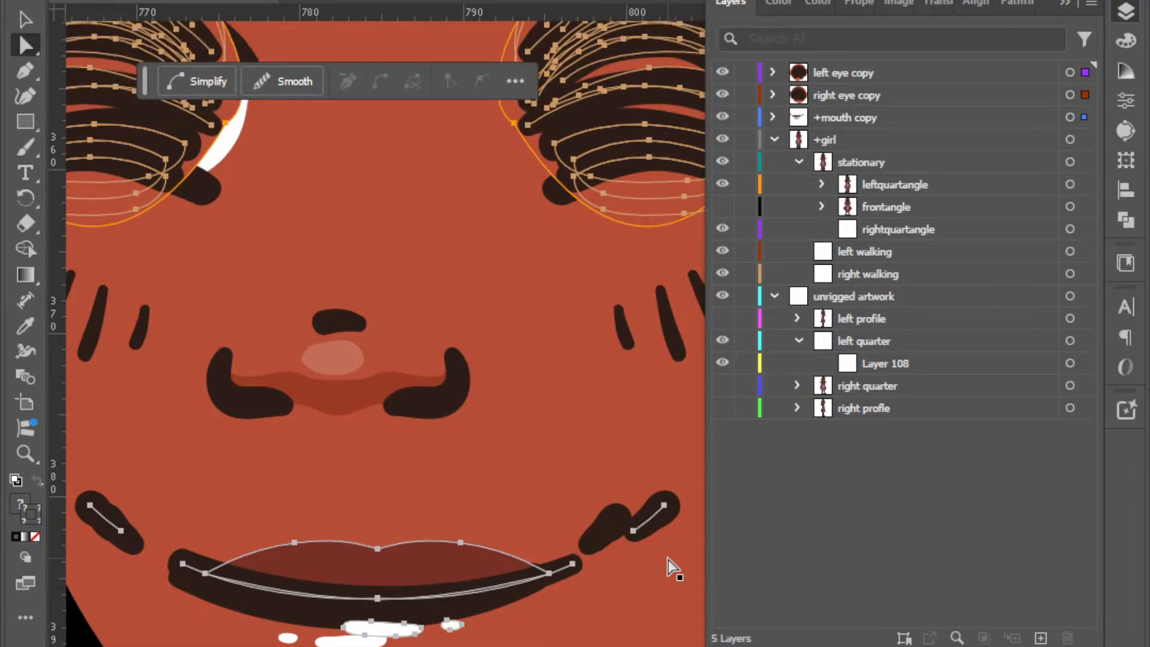
Select only the right eye copy's artwork and nudge it right and slightly down over the quarter face's eye.
{"action": "left_click", "coordinate": [1085, 94]}
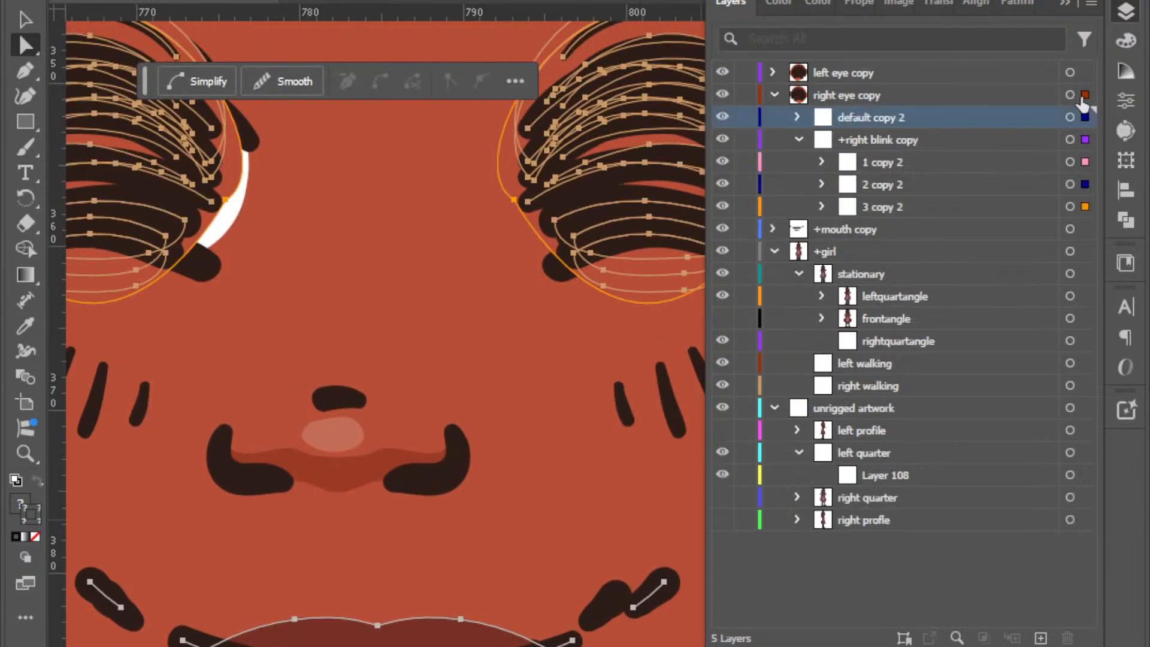
{"action": "key", "text": "Right"}
{"action": "key", "text": "Right"}
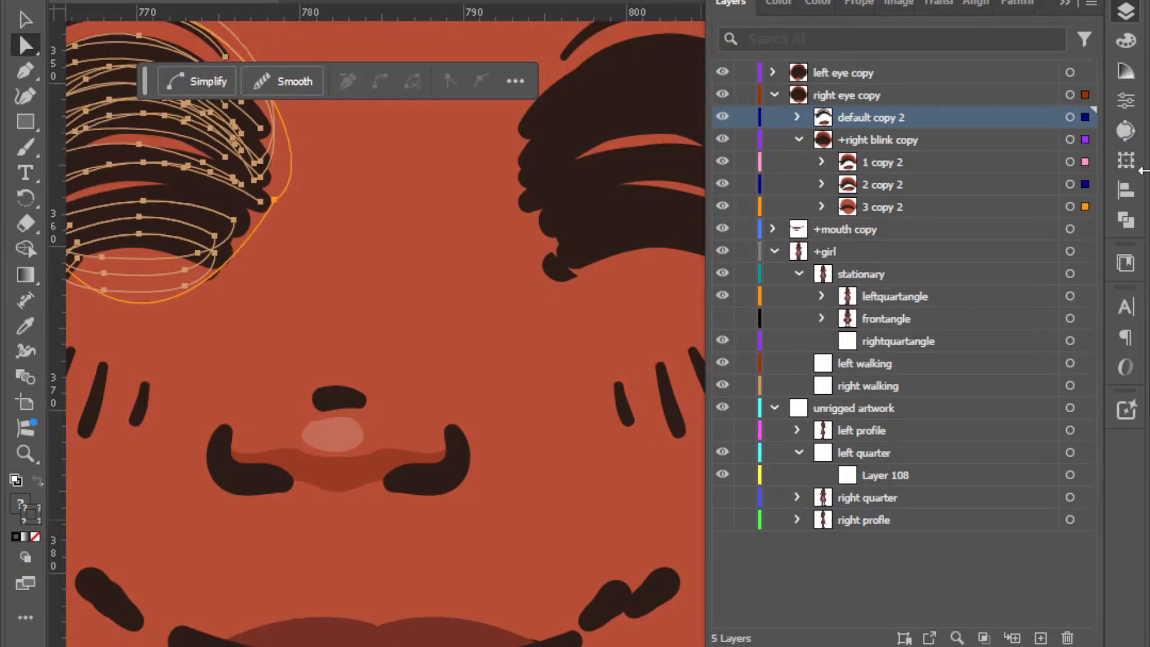
{"action": "key", "text": "Down"}
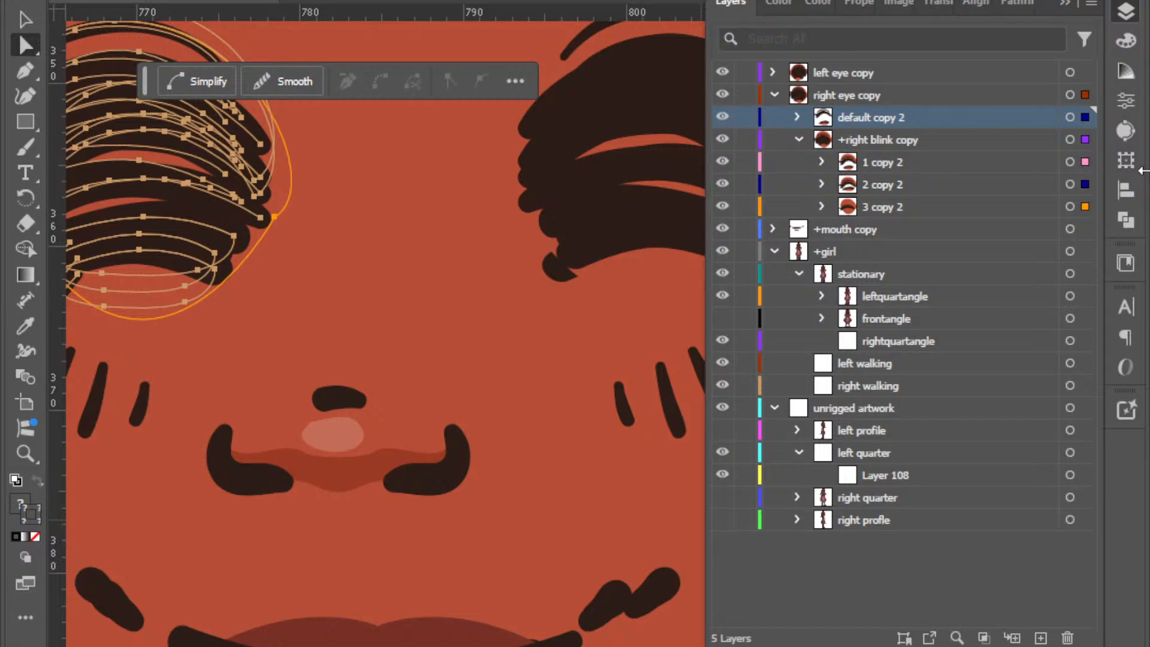
Check which layers hold the lip shape and the left eye's bottom lid, and expand leftquartangle.
{"action": "left_click", "coordinate": [495, 627]}
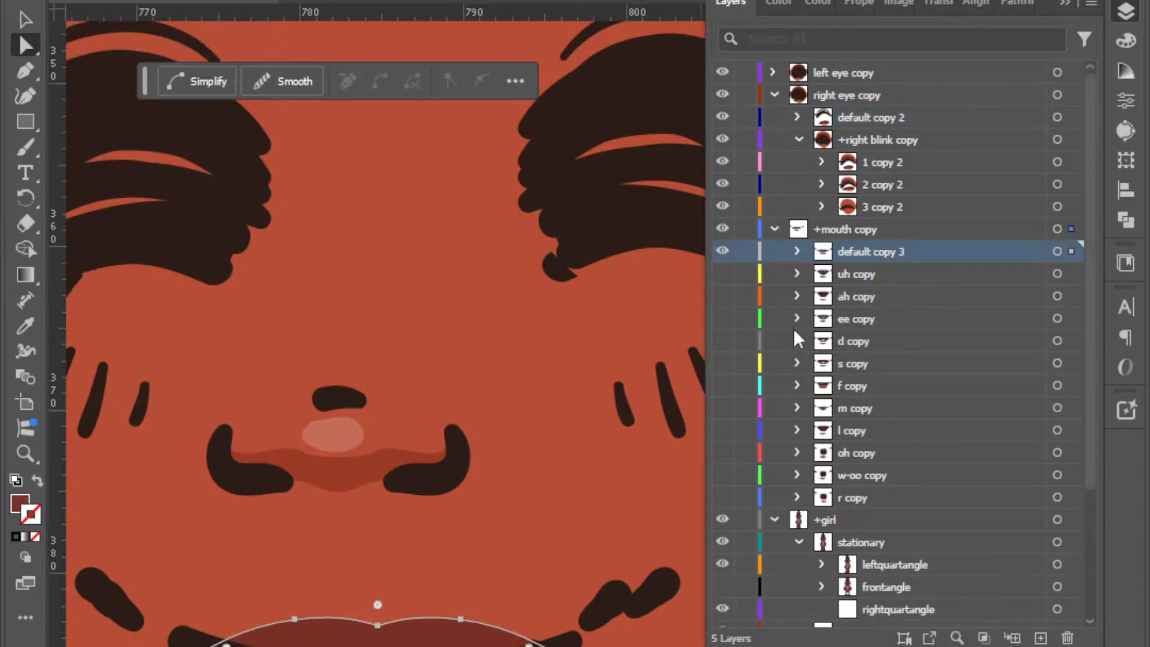
{"action": "left_click", "coordinate": [779, 228]}
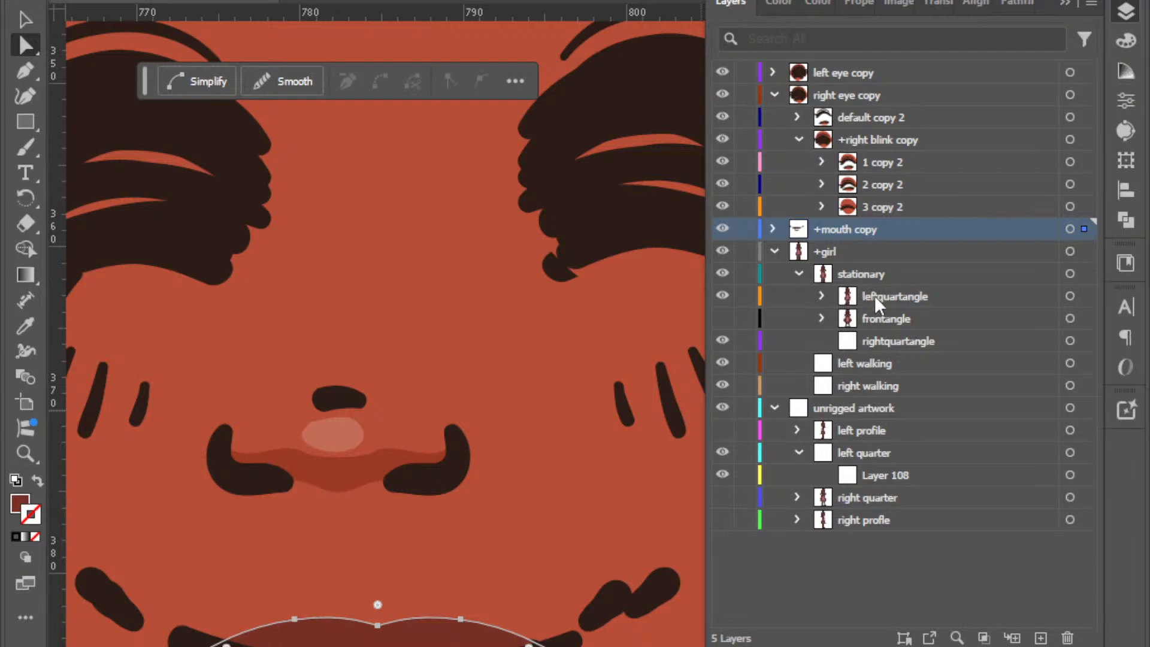
{"action": "left_click", "coordinate": [821, 302]}
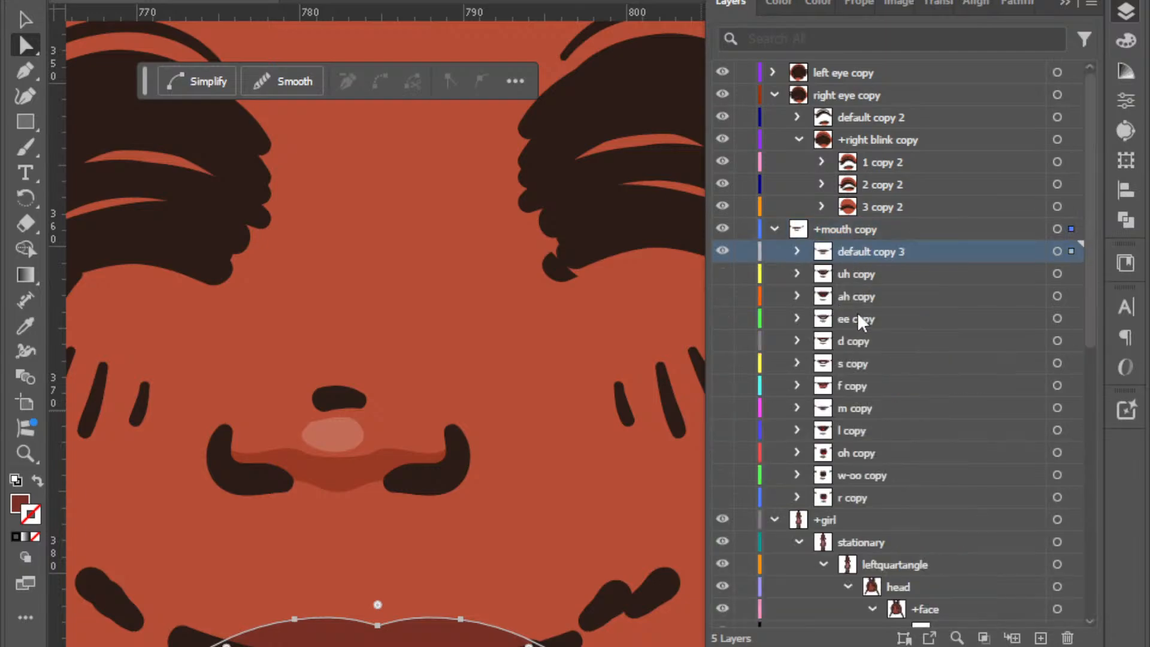
{"action": "left_click", "coordinate": [634, 285]}
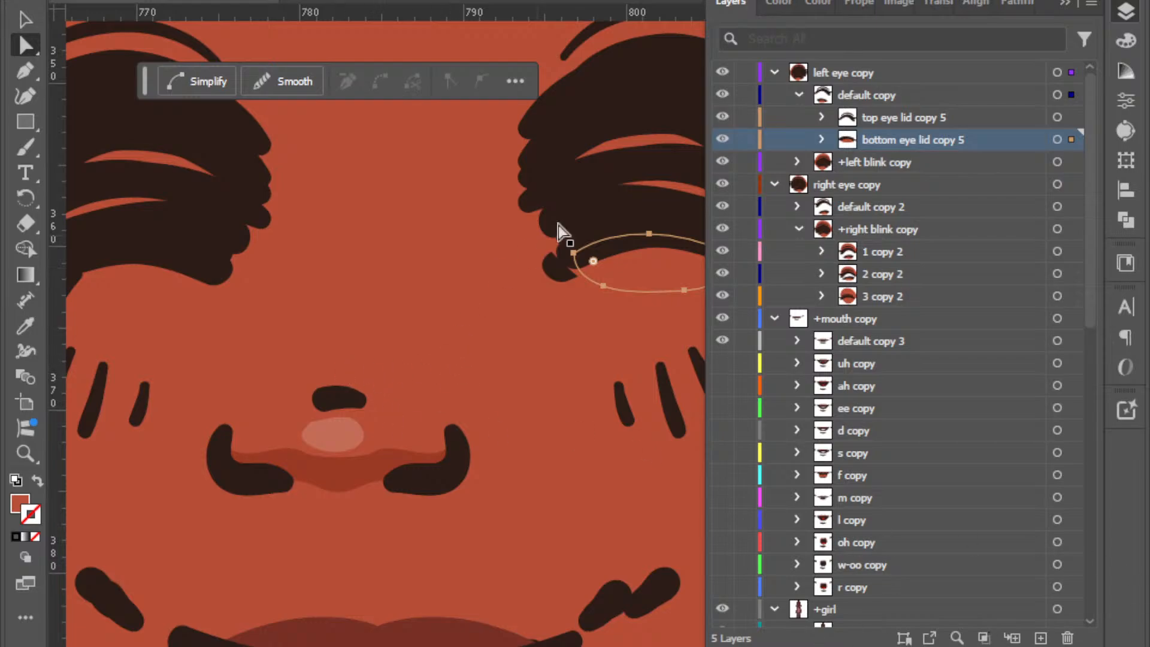
{"action": "scroll", "coordinate": [493, 405], "scroll_direction": "down", "scroll_amount": 3}
{"action": "scroll", "coordinate": [616, 595], "scroll_direction": "up", "scroll_amount": 4}
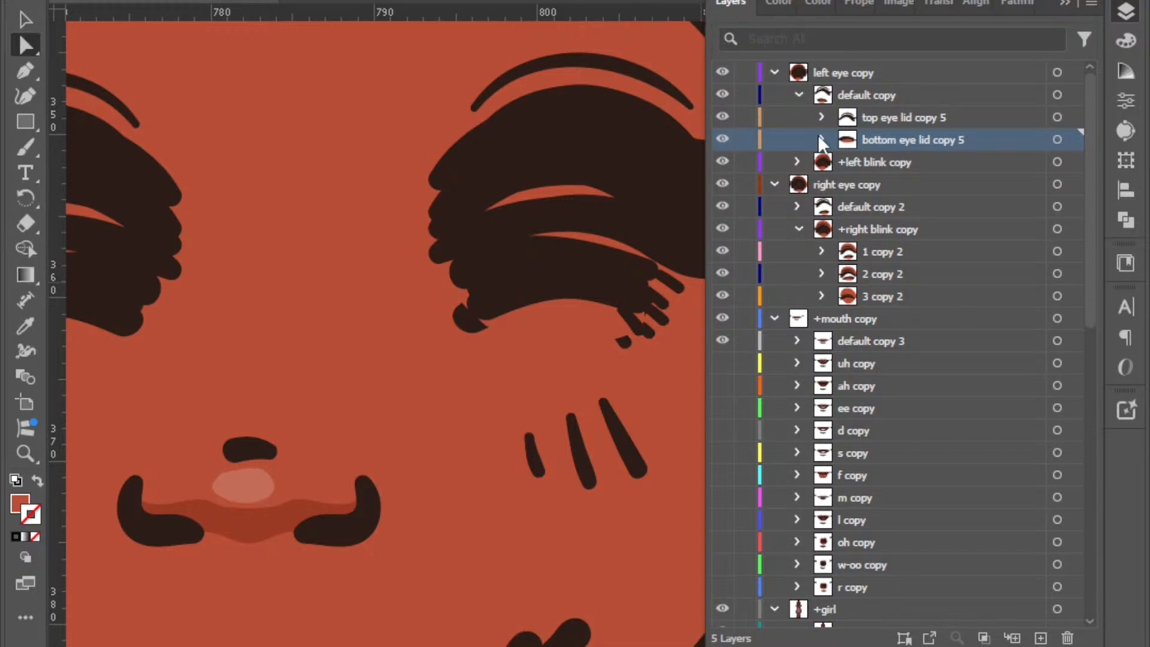
Collapse the left eye, right blink and mouth copy layers, keeping leftquartangle's face layers expanded under +girl.
{"action": "left_click", "coordinate": [798, 95]}
{"action": "left_click", "coordinate": [773, 72]}
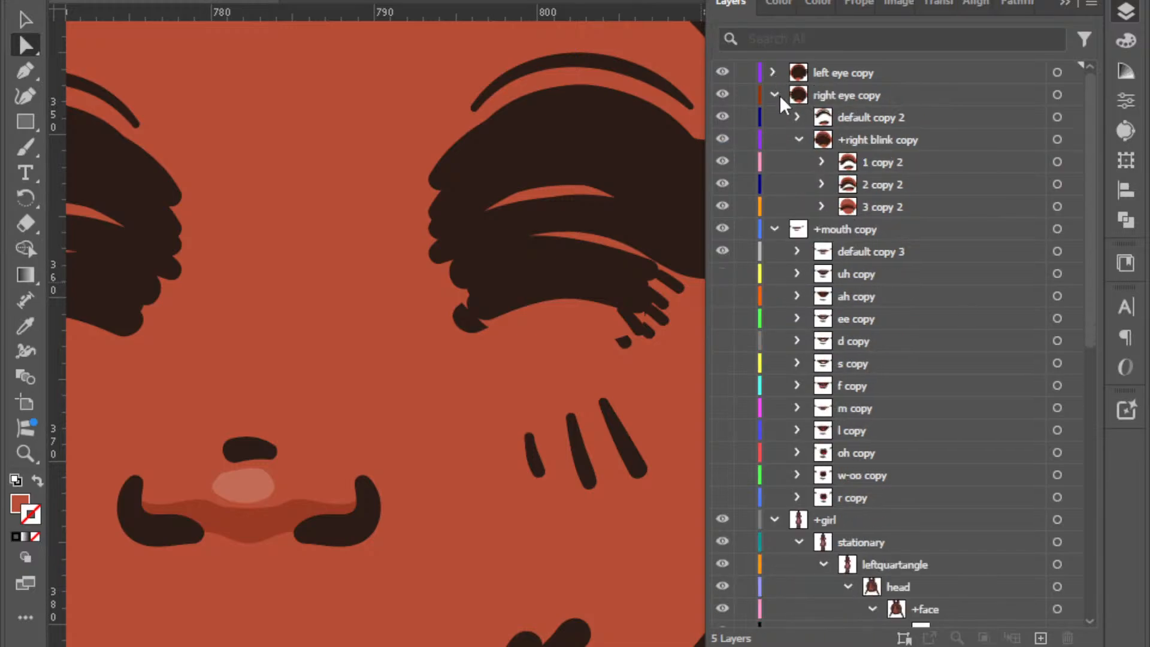
{"action": "left_click", "coordinate": [799, 139]}
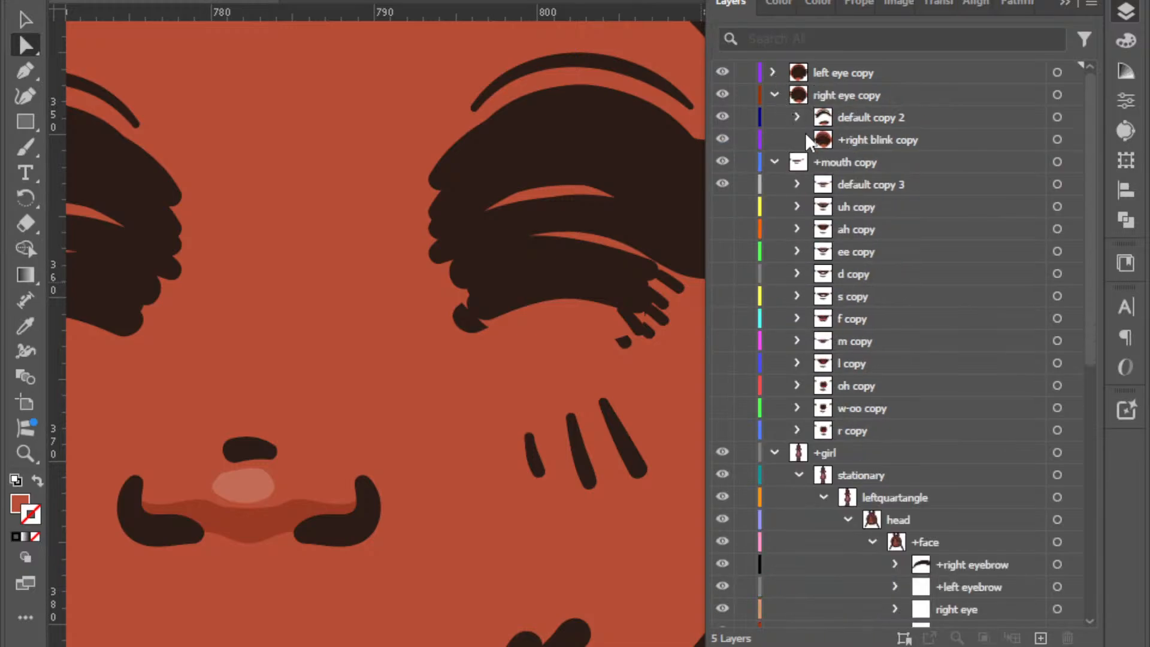
{"action": "left_click", "coordinate": [773, 162]}
{"action": "left_click", "coordinate": [779, 184]}
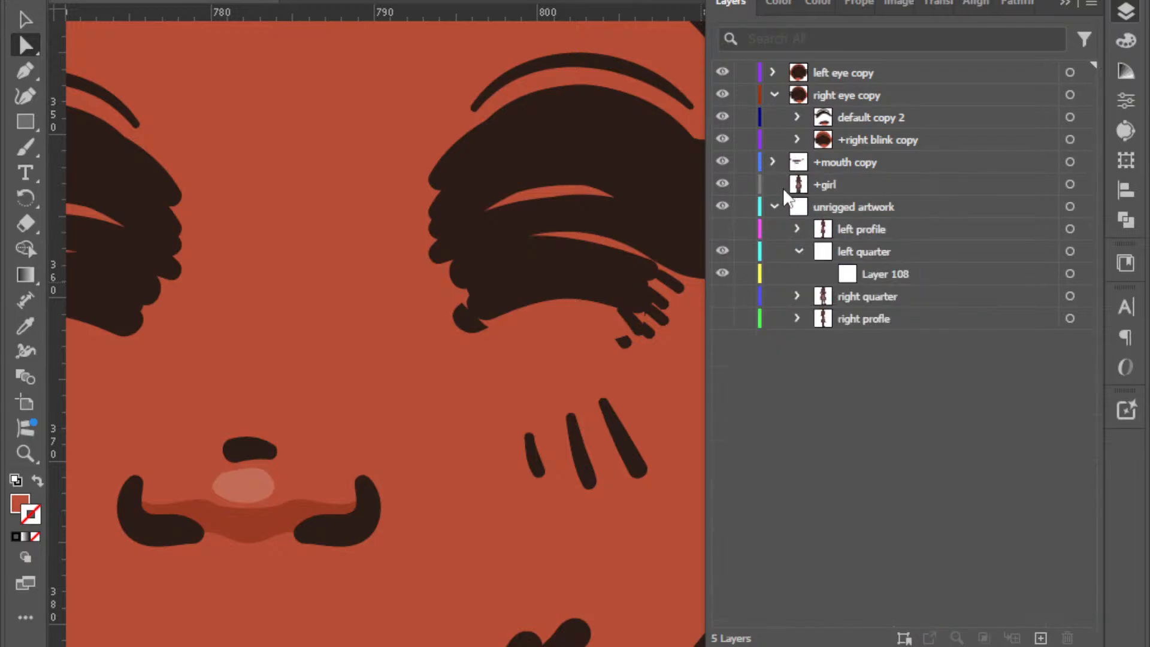
{"action": "left_click", "coordinate": [774, 184]}
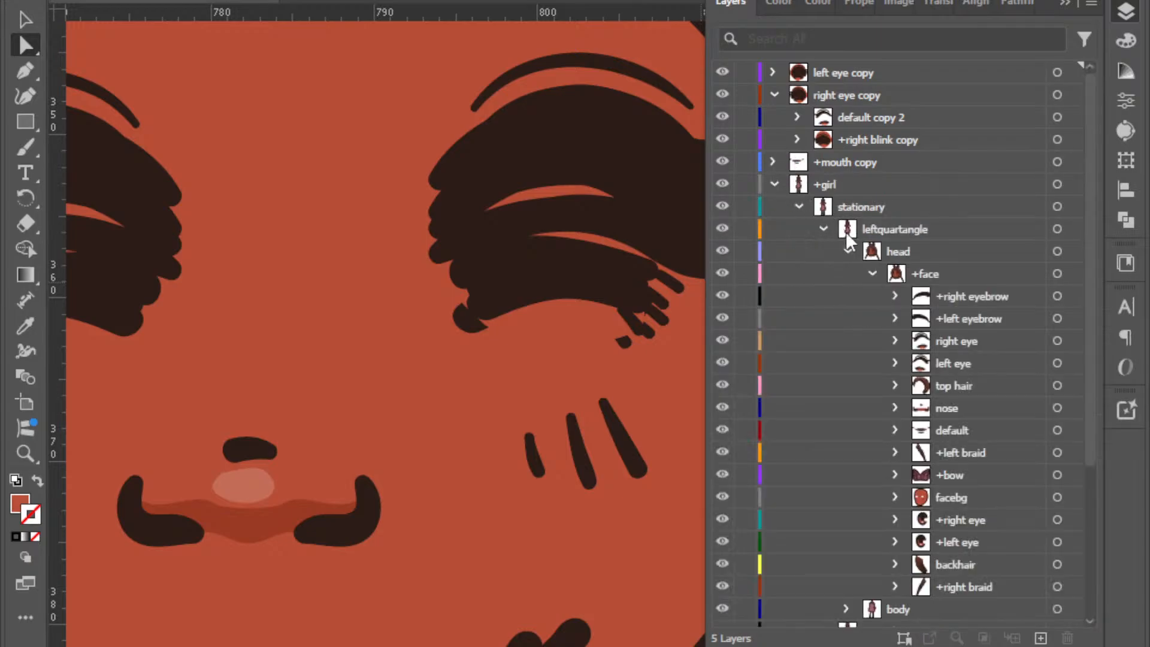
Select the artwork of leftquartangle's default mouth layer to examine its outline and size.
{"action": "left_click", "coordinate": [950, 426]}
{"action": "scroll", "coordinate": [565, 444], "scroll_direction": "down", "scroll_amount": 3}
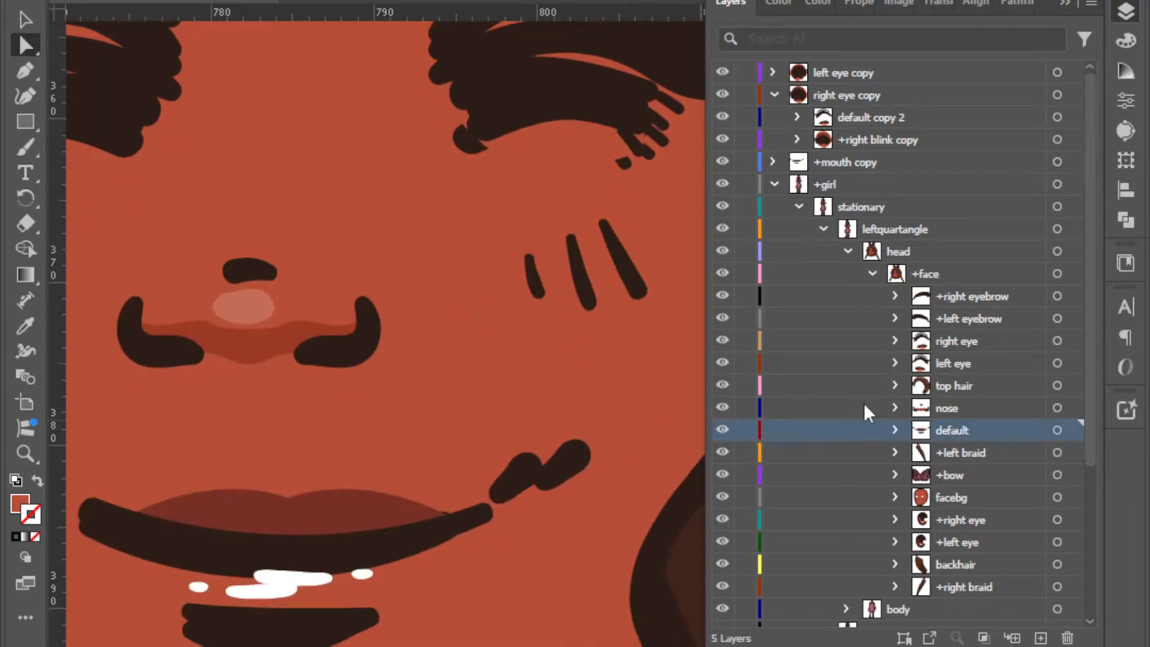
{"action": "scroll", "coordinate": [489, 542], "scroll_direction": "right", "scroll_amount": 1}
{"action": "scroll", "coordinate": [490, 538], "scroll_direction": "left", "scroll_amount": 3}
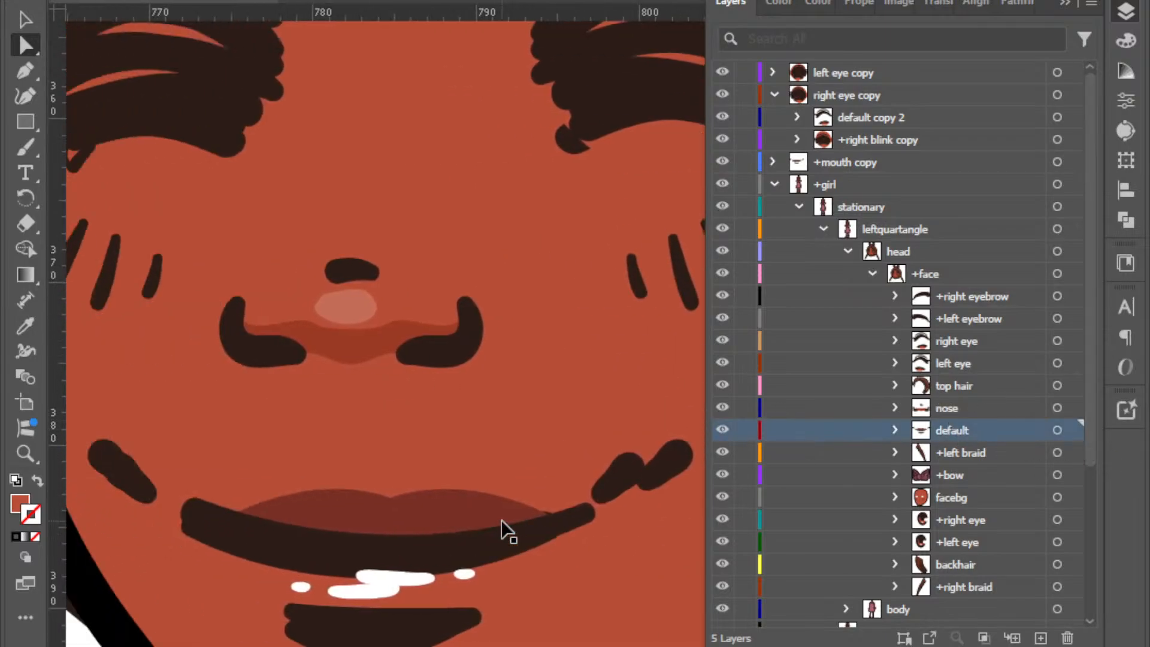
{"action": "scroll", "coordinate": [779, 483], "scroll_direction": "down", "scroll_amount": 2}
{"action": "scroll", "coordinate": [779, 483], "scroll_direction": "down", "scroll_amount": 1}
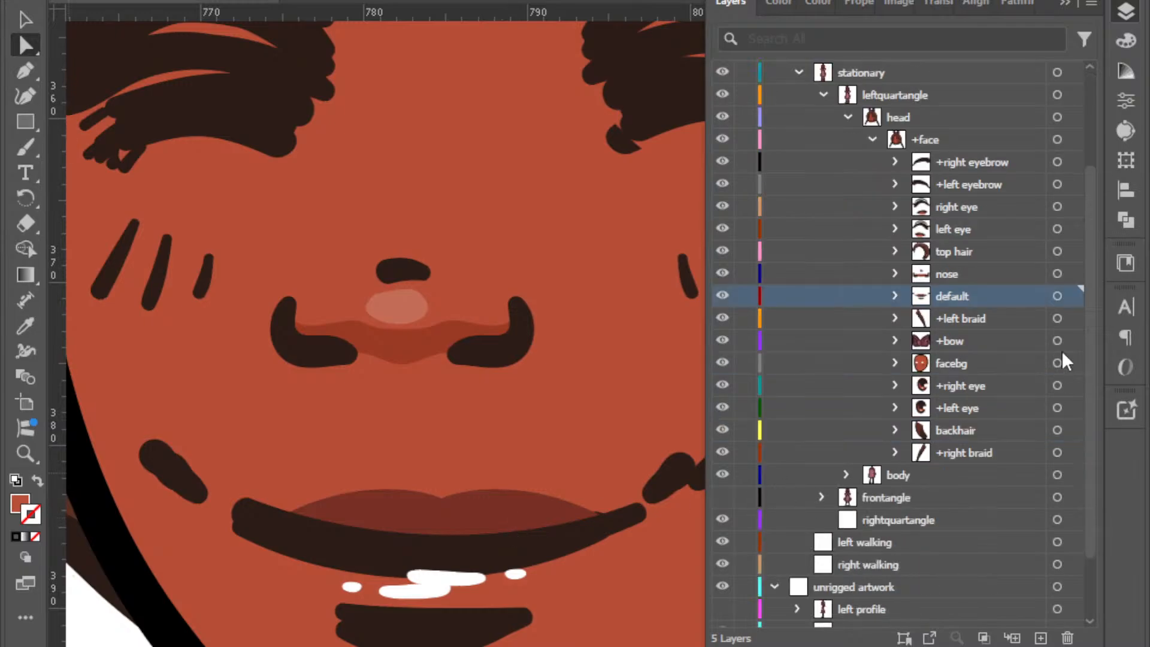
{"action": "left_click", "coordinate": [1072, 296]}
{"action": "scroll", "coordinate": [577, 552], "scroll_direction": "right", "scroll_amount": 1}
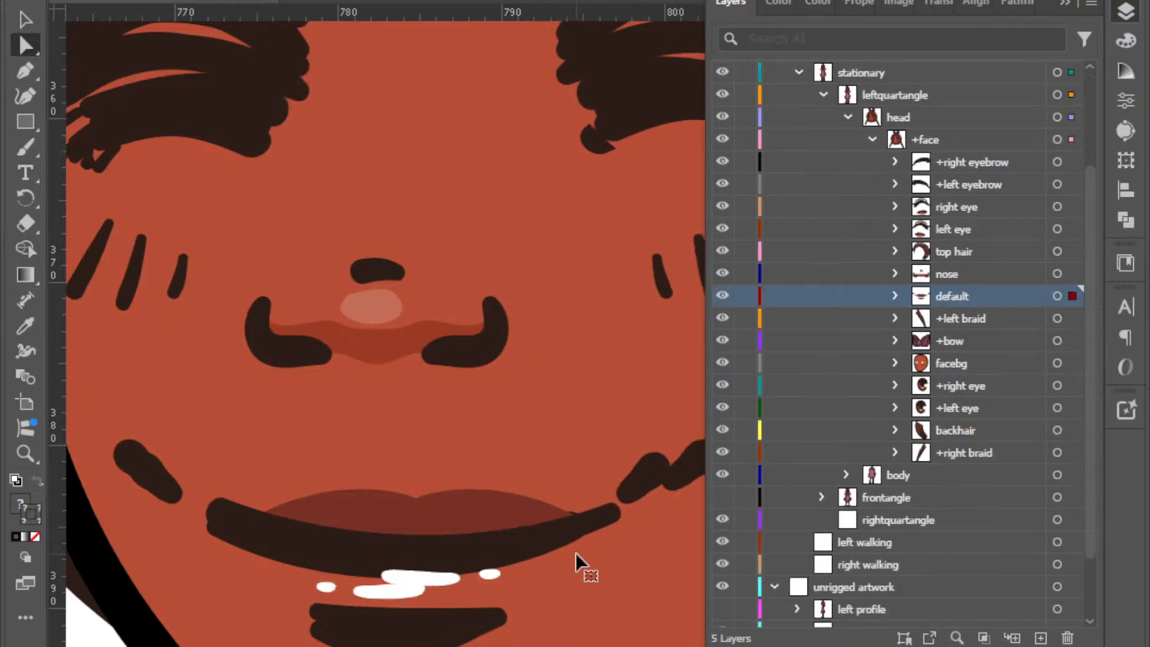
{"action": "left_click_drag", "start_coordinate": [655, 556], "coordinate": [690, 555]}
{"action": "key", "text": "ctrl+z"}
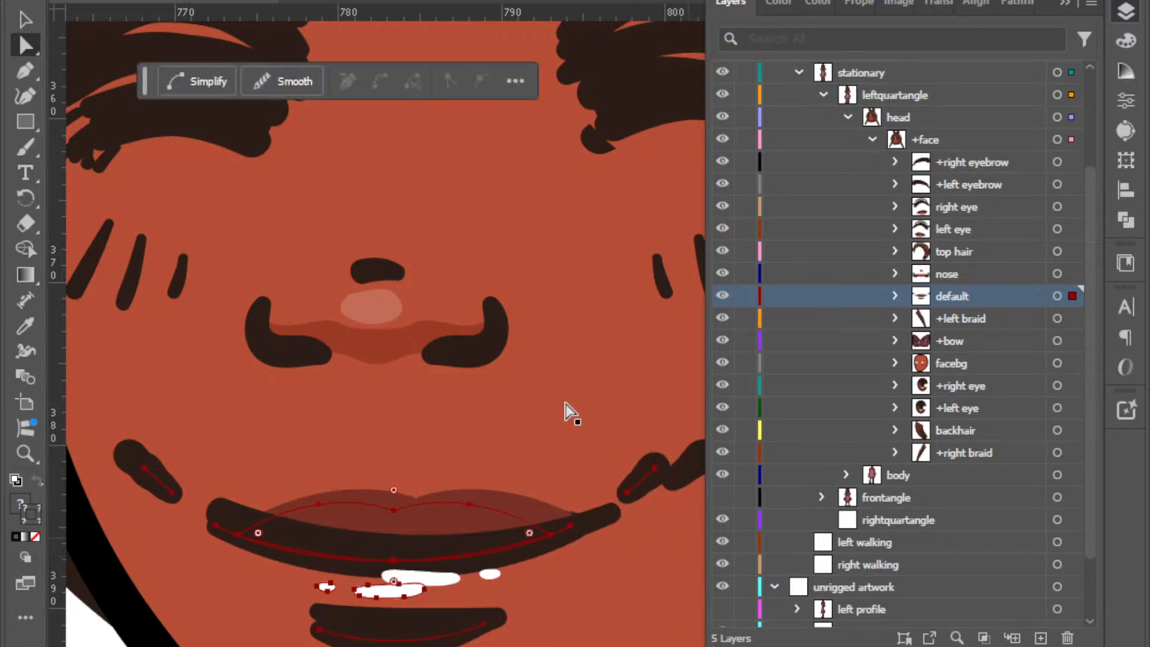
Expand +mouth copy and select only the artwork of default copy 3 over the quarter face's mouth.
{"action": "scroll", "coordinate": [860, 402], "scroll_direction": "up", "scroll_amount": 2}
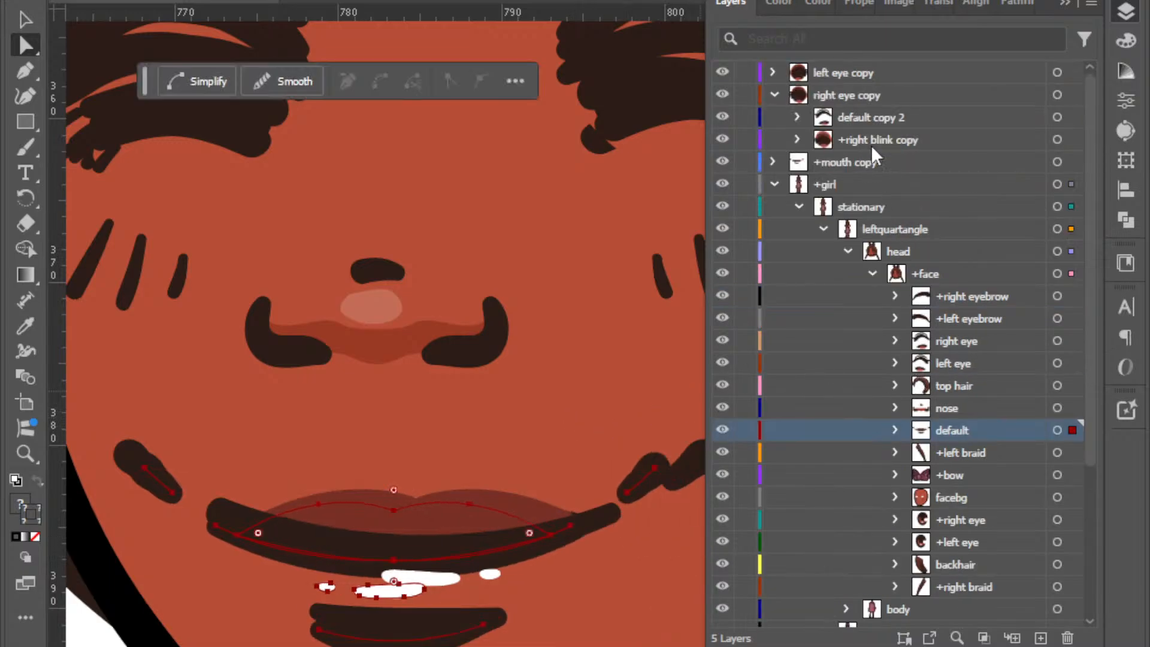
{"action": "left_click", "coordinate": [862, 166]}
{"action": "left_click", "coordinate": [1072, 162]}
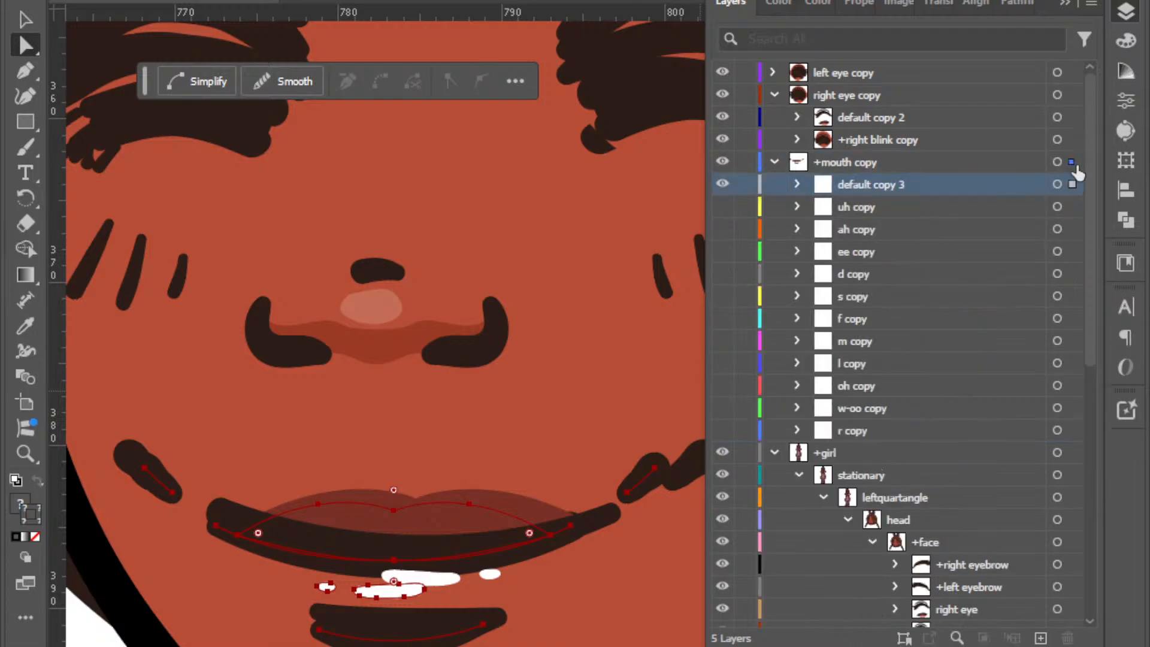
{"action": "scroll", "coordinate": [658, 496], "scroll_direction": "down", "scroll_amount": 4}
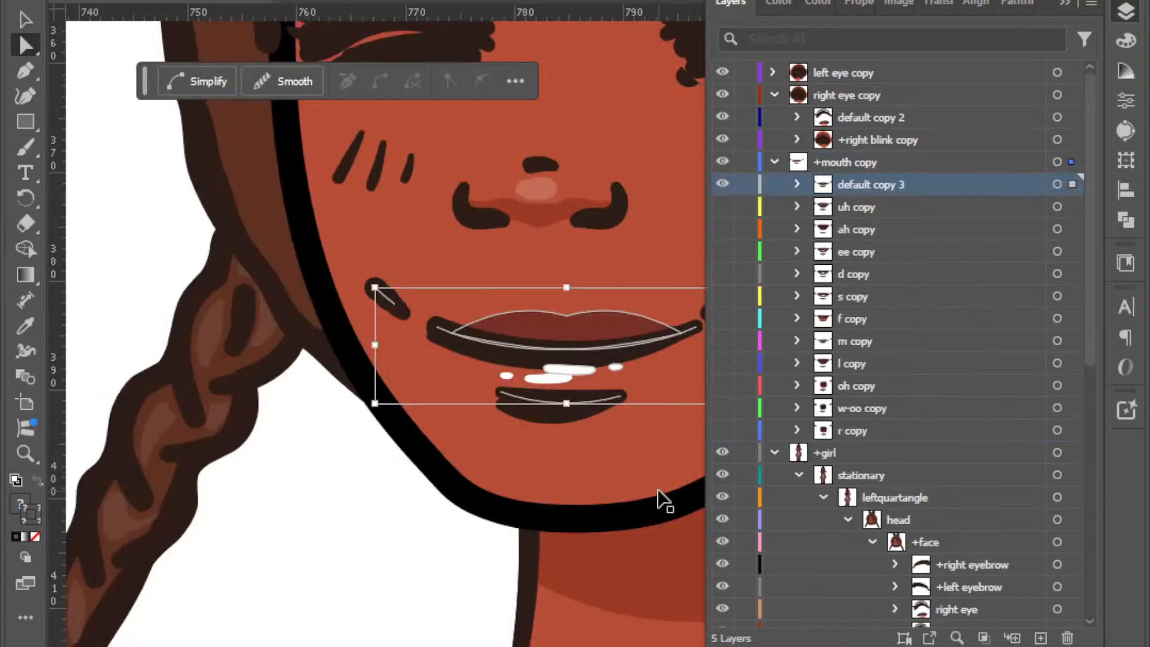
{"action": "scroll", "coordinate": [574, 479], "scroll_direction": "up", "scroll_amount": 2}
{"action": "scroll", "coordinate": [566, 557], "scroll_direction": "right", "scroll_amount": 2}
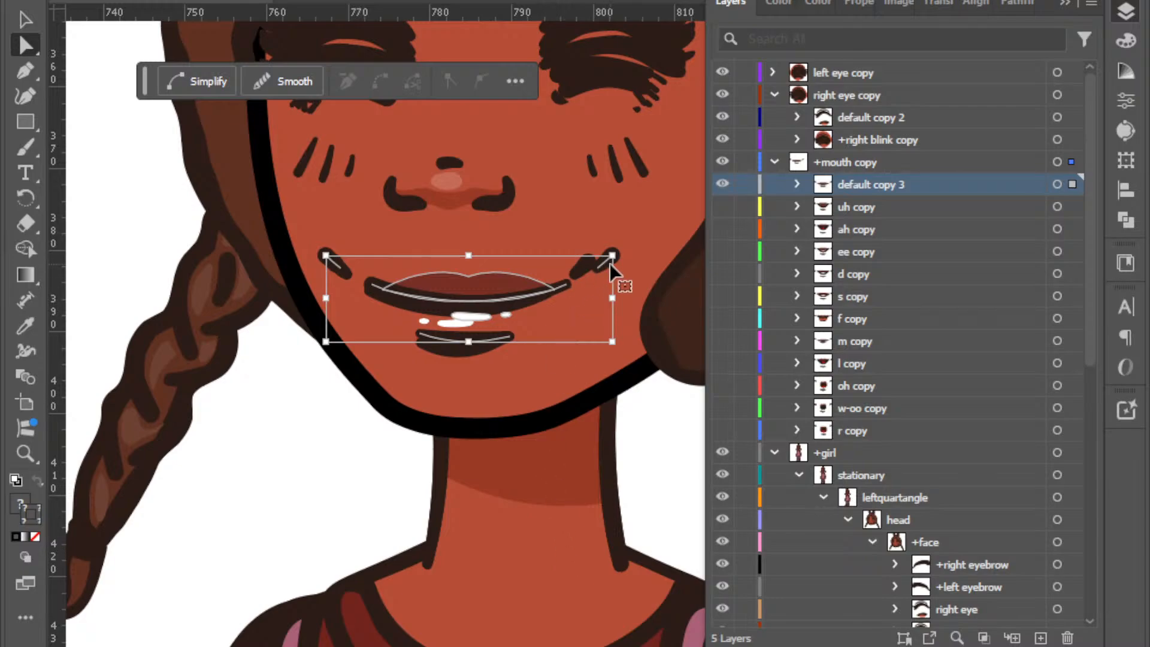
Try to narrow default copy 3 from both sides and nudge it into line with the quarter face's mouth.
{"action": "left_click_drag", "start_coordinate": [615, 303], "coordinate": [592, 310]}
{"action": "mouse_move", "coordinate": [326, 299]}
{"action": "left_mouse_down"}
{"action": "mouse_move", "coordinate": [354, 303]}
{"action": "mouse_move", "coordinate": [336, 311]}
{"action": "left_mouse_up"}
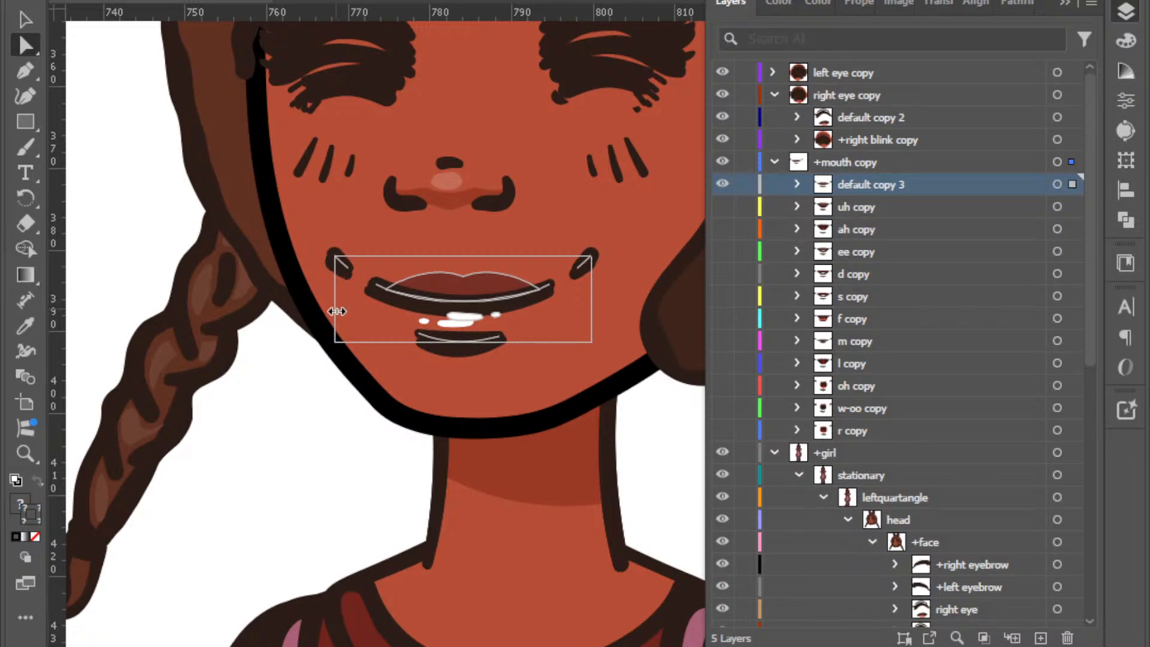
{"action": "key", "text": "Down"}
{"action": "key", "text": "Down"}
{"action": "key", "text": "Up"}
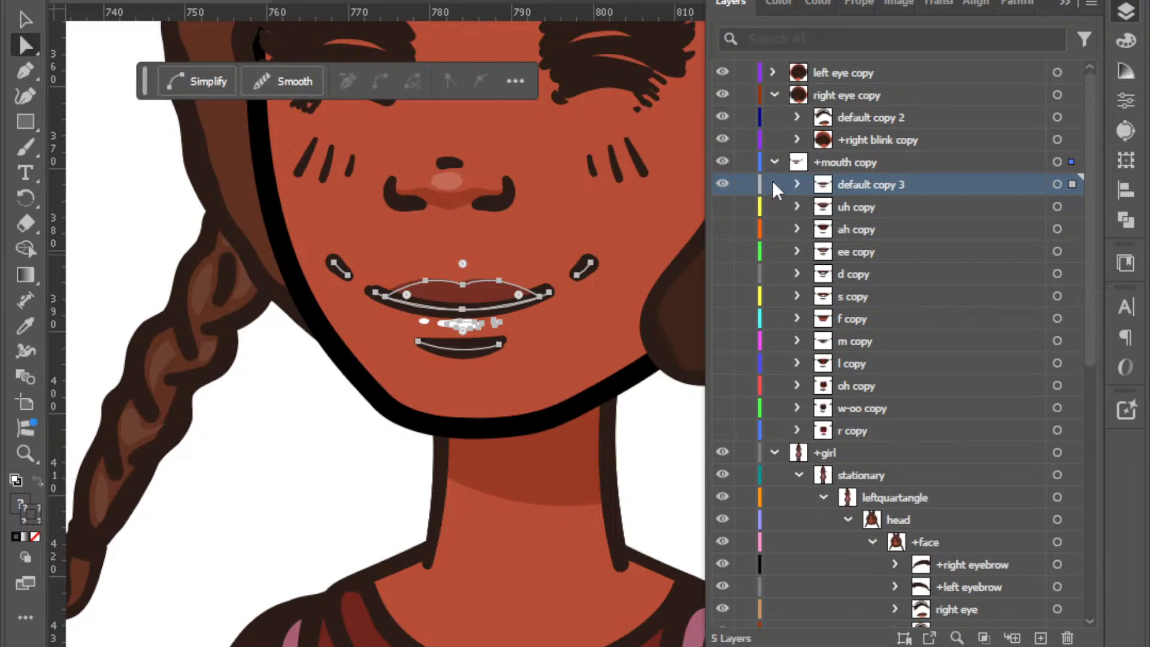
{"action": "key", "text": "Down"}
{"action": "key", "text": "Up"}
{"action": "key", "text": "Up"}
{"action": "key", "text": "ctrl+z"}
{"action": "key", "text": "ctrl+z"}
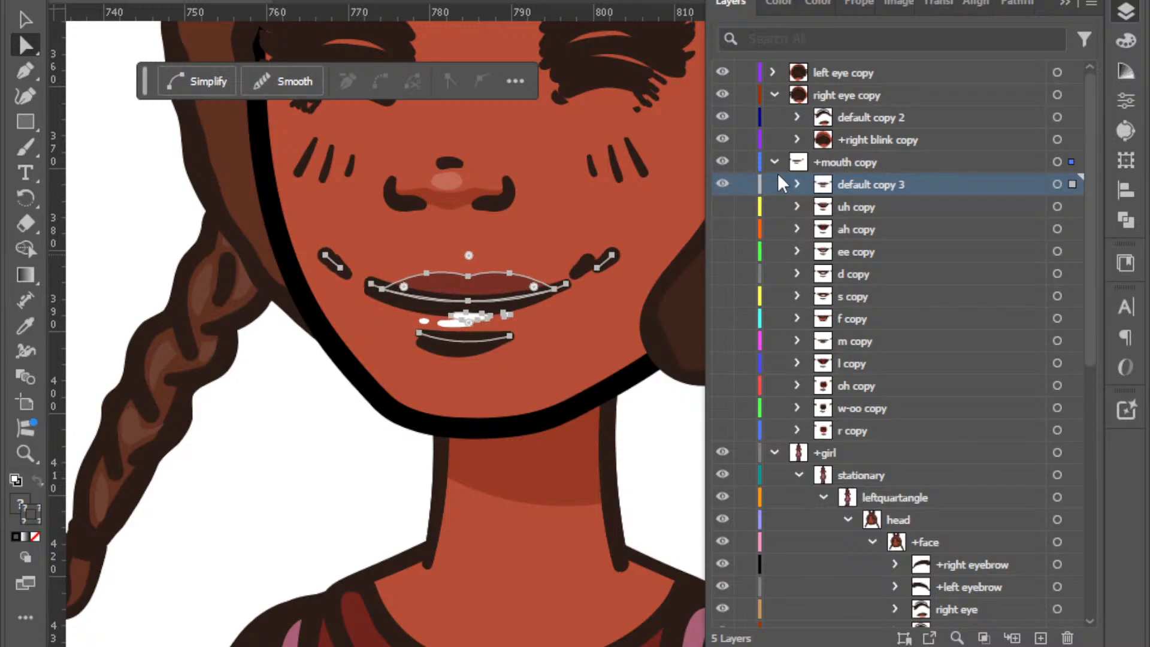
{"action": "key", "text": "ctrl+z"}
{"action": "key", "text": "ctrl+z"}
Show the mouth shapes in +mouth copy and move all except default copy 3 left and slightly down over the quarter mouth.
{"action": "left_click_drag", "start_coordinate": [722, 207], "coordinate": [725, 437]}
{"action": "left_click", "coordinate": [862, 138]}
{"action": "left_click", "coordinate": [868, 159]}
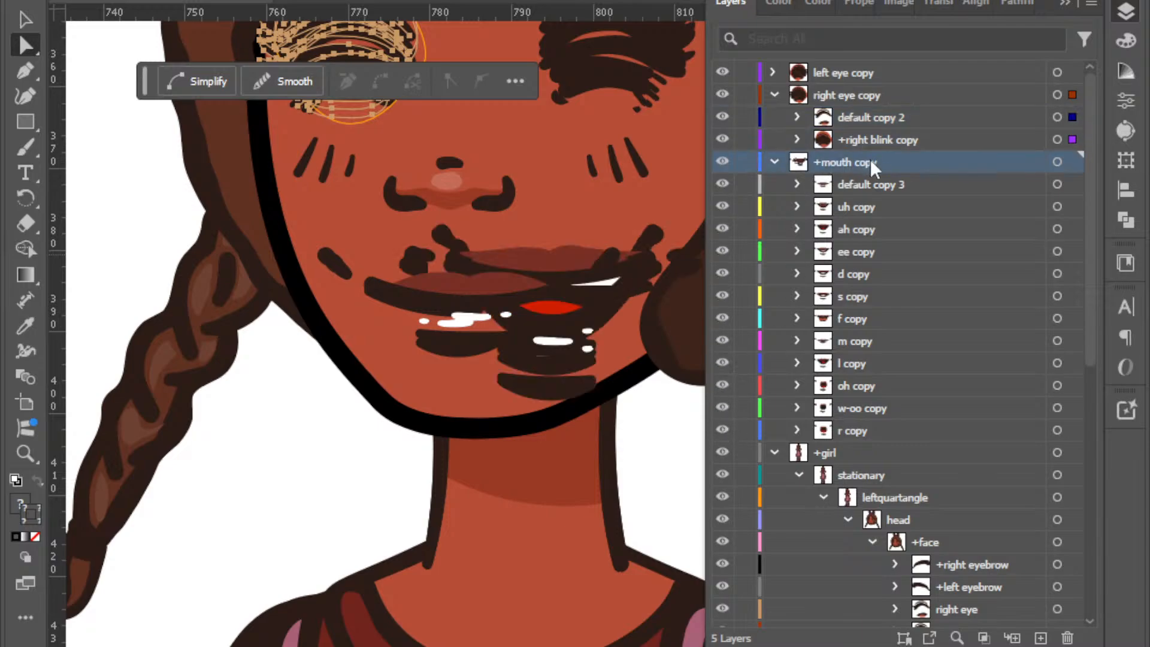
{"action": "left_click", "coordinate": [1071, 163]}
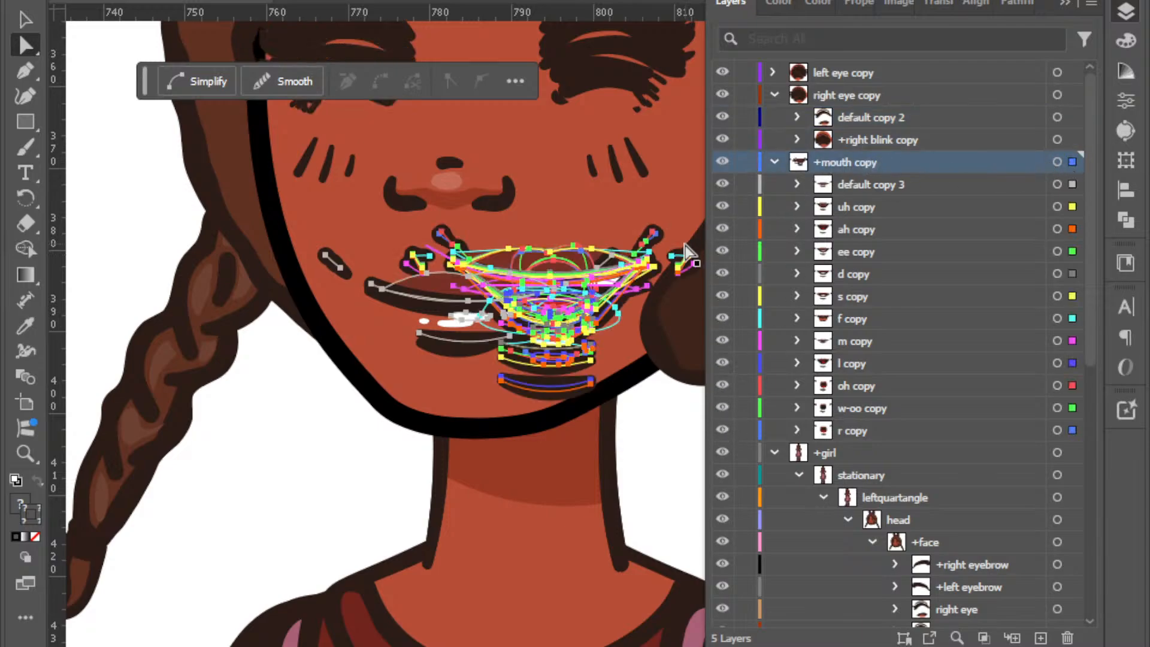
{"action": "left_click", "coordinate": [722, 184]}
{"action": "left_click_drag", "start_coordinate": [549, 290], "coordinate": [464, 308]}
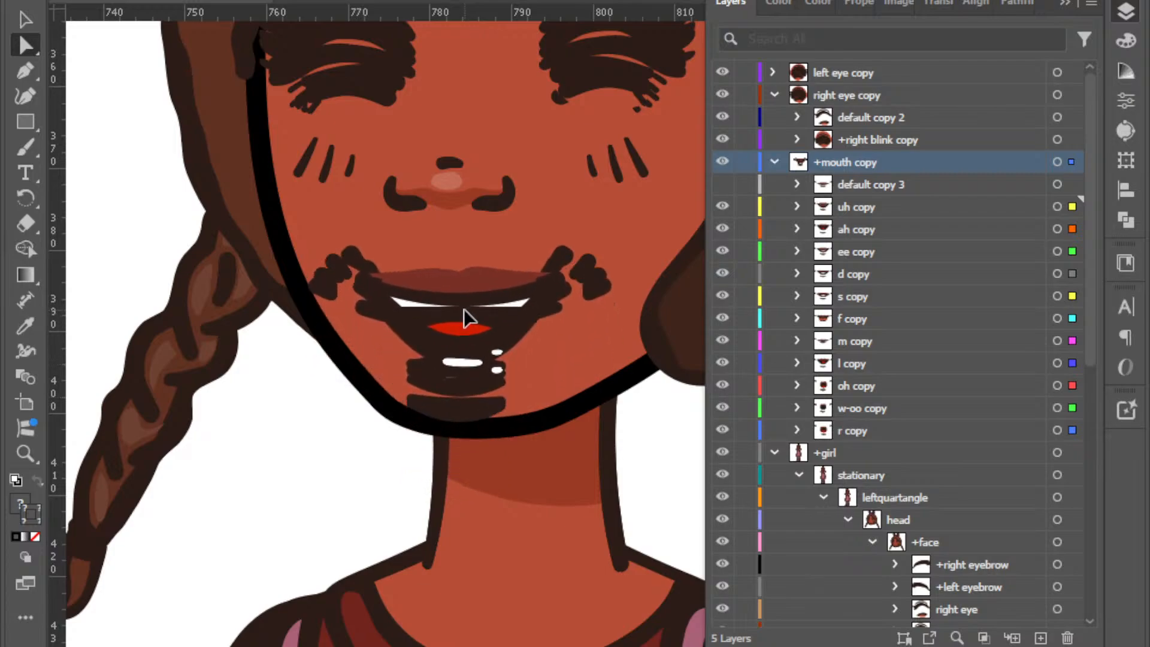
Select all mouth shapes in +mouth copy, including default copy 3, and narrow them together from their right side.
{"action": "left_click", "coordinate": [723, 185]}
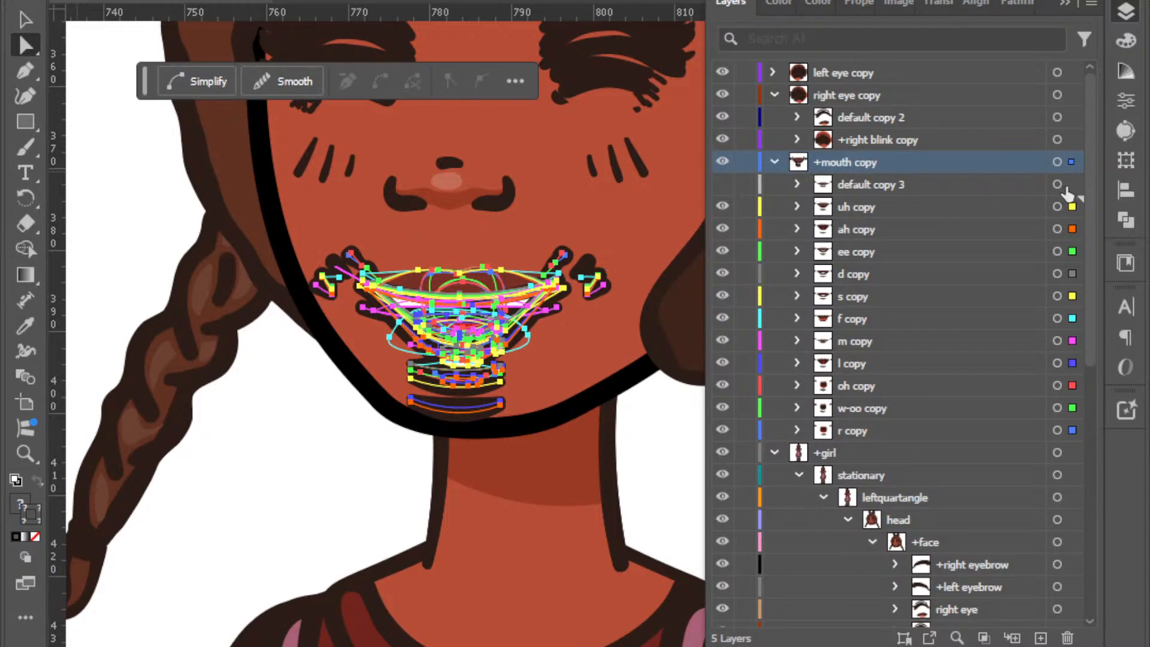
{"action": "left_click", "coordinate": [723, 184]}
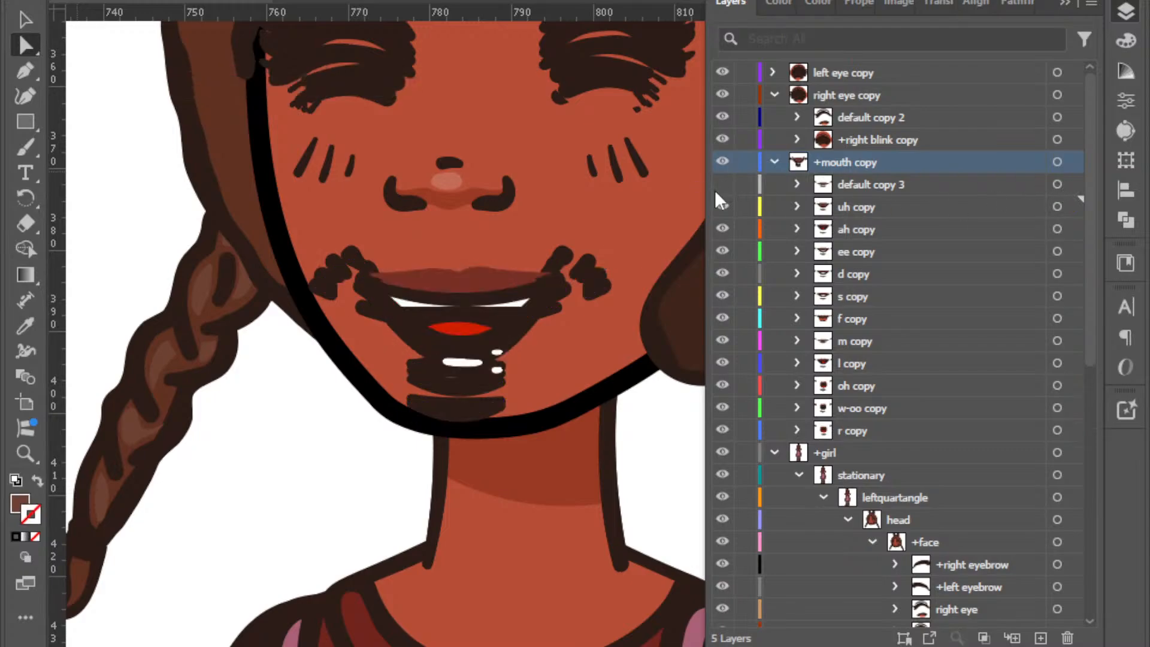
{"action": "left_click", "coordinate": [1072, 162]}
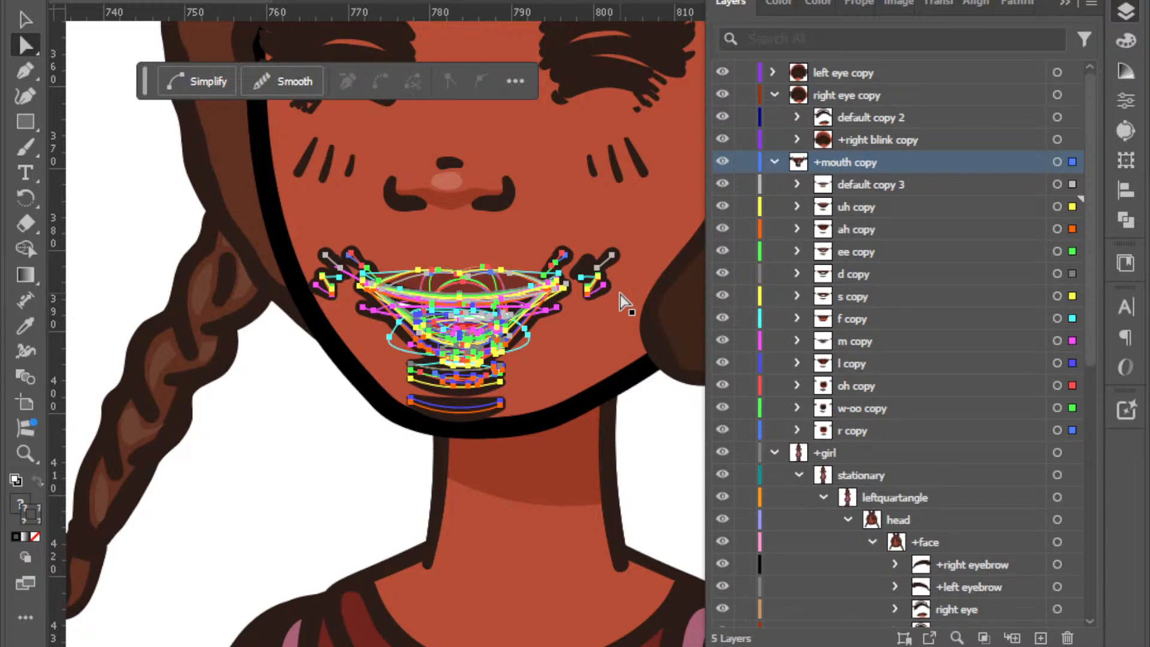
{"action": "key", "text": "v"}
{"action": "left_click_drag", "start_coordinate": [612, 333], "coordinate": [587, 334]}
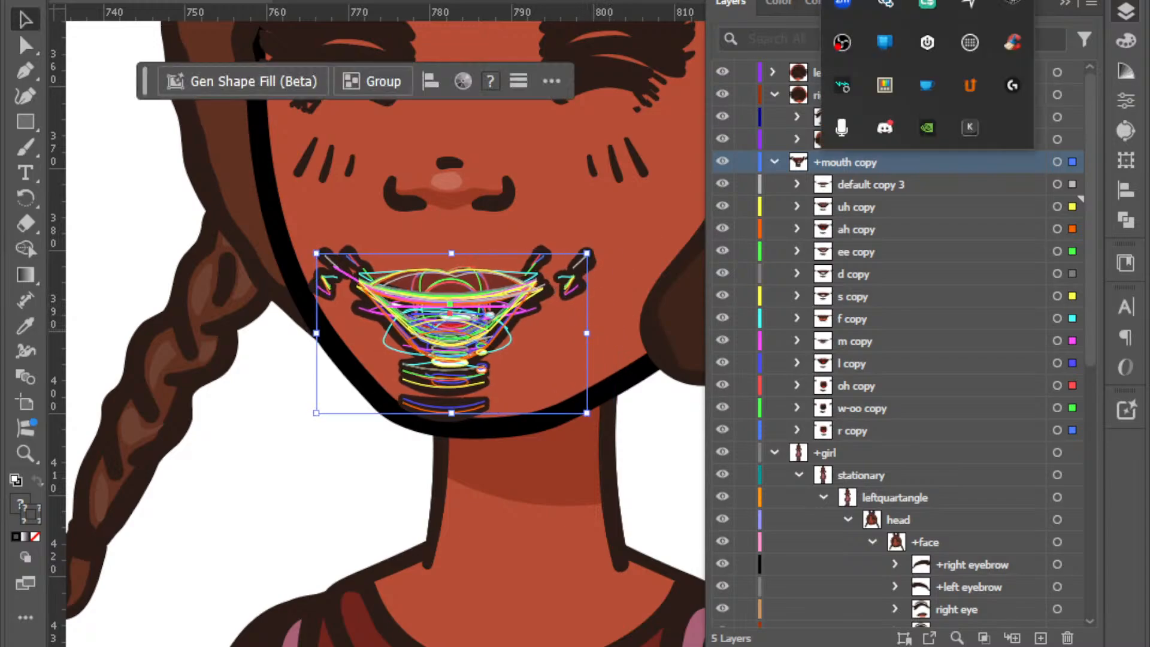
{"action": "right_click", "coordinate": [971, 128]}
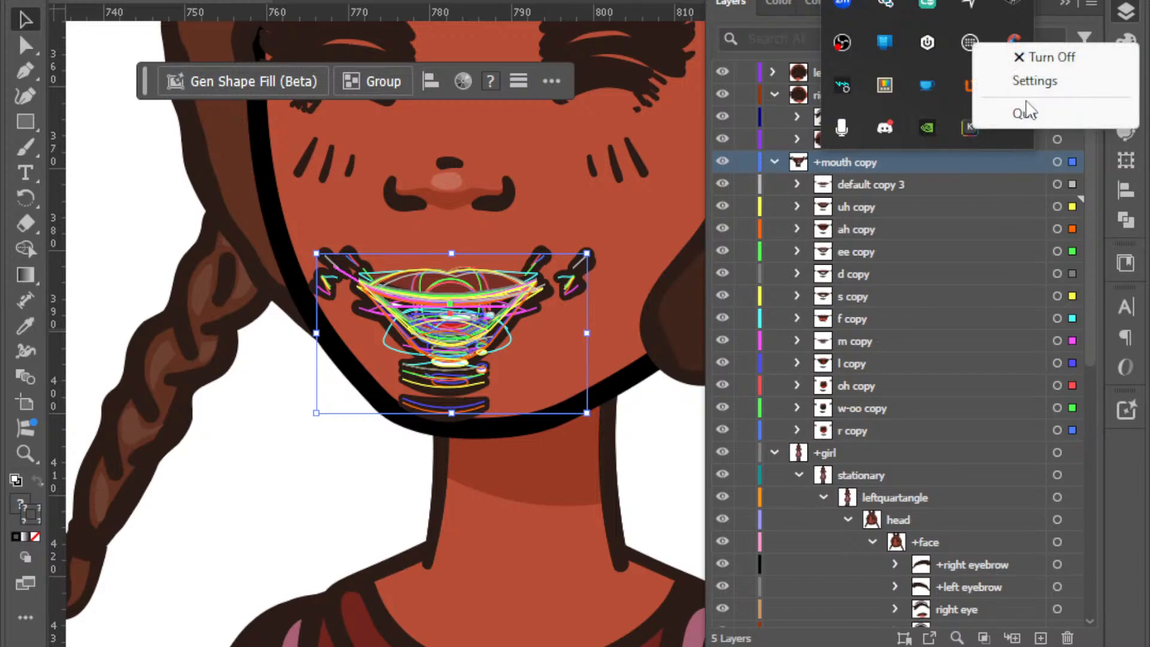
{"action": "left_click", "coordinate": [1036, 81]}
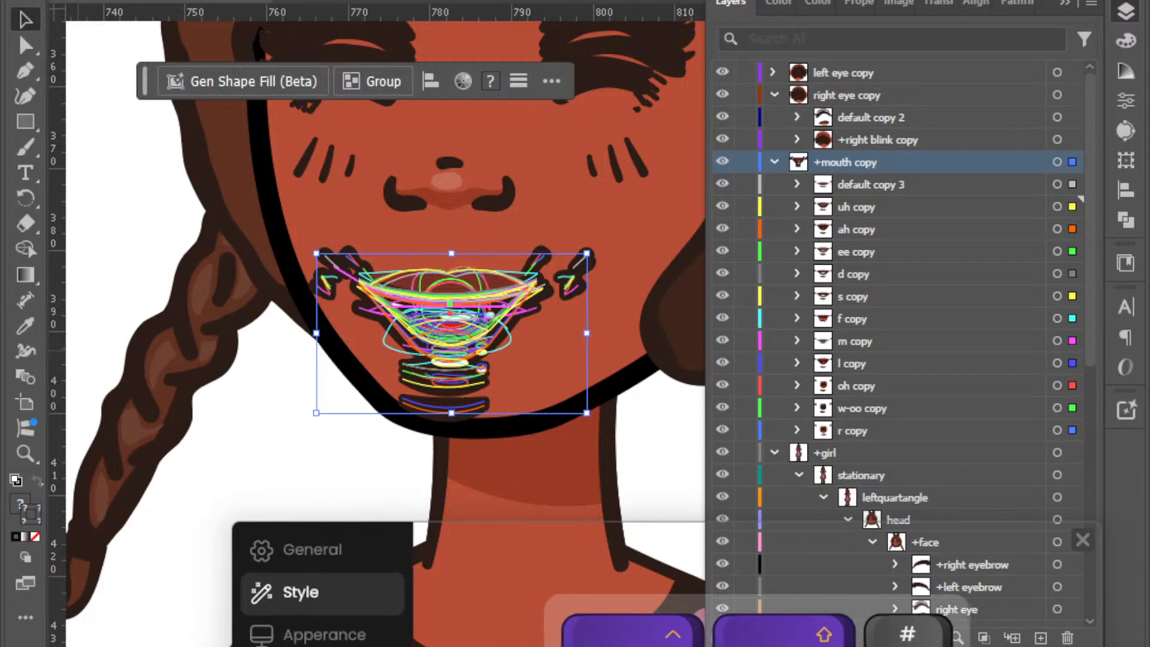
{"action": "left_click_drag", "start_coordinate": [186, 531], "coordinate": [15, 495]}
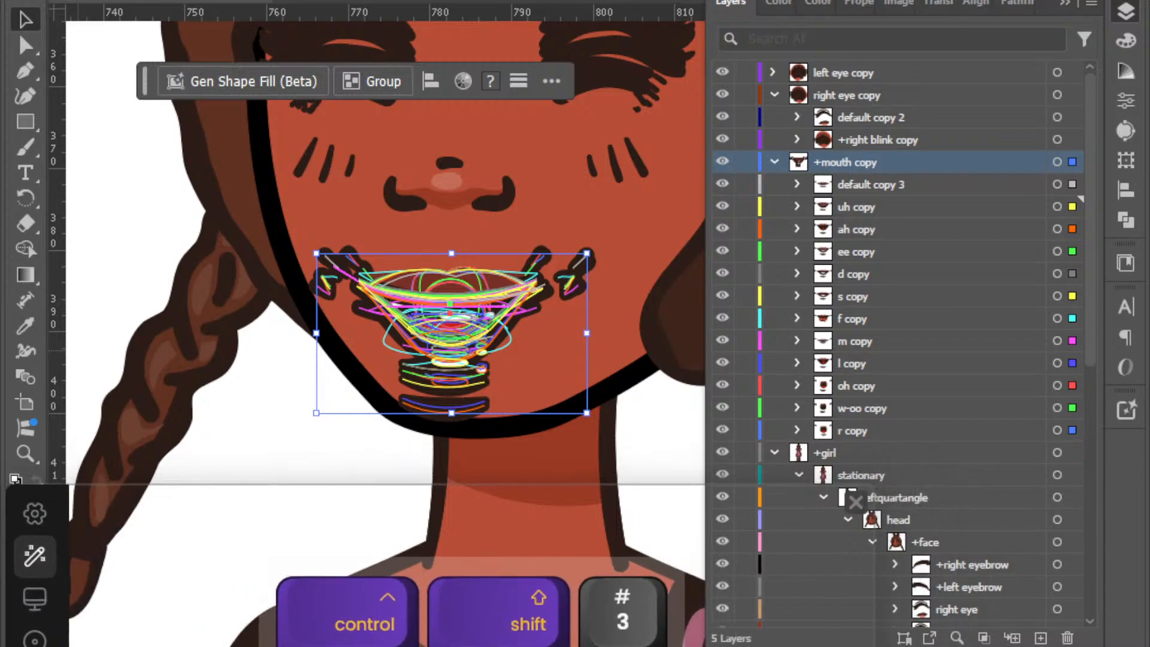
{"action": "left_click_drag", "start_coordinate": [856, 501], "coordinate": [851, 483]}
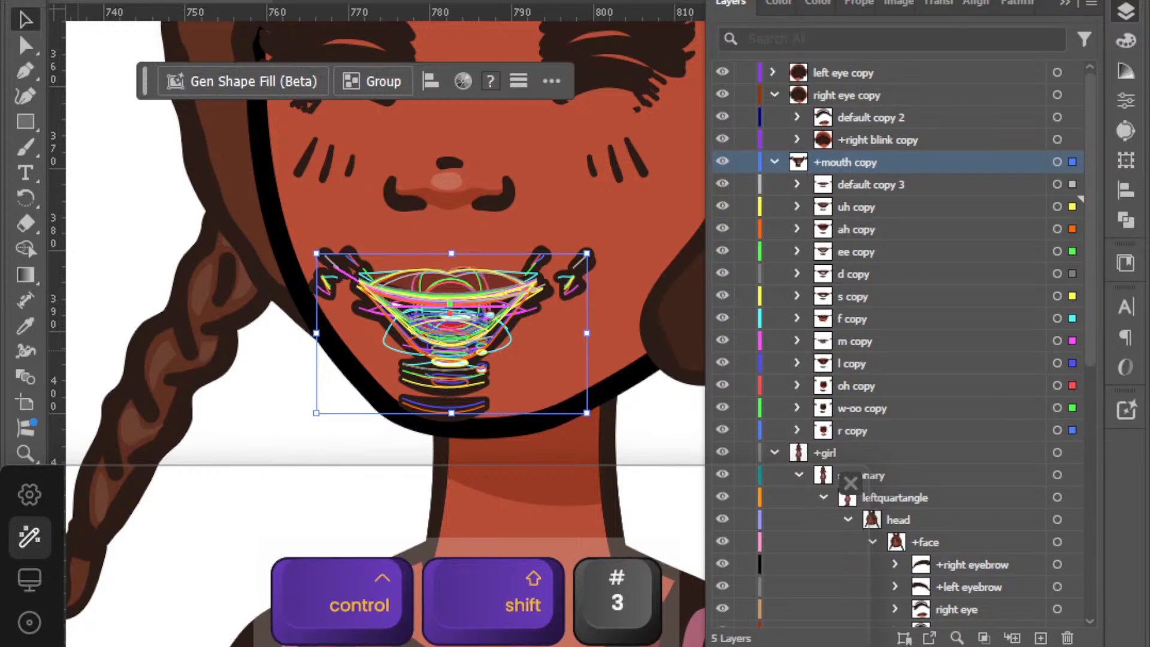
{"action": "scroll", "coordinate": [612, 384], "scroll_direction": "down", "scroll_amount": 1}
{"action": "scroll", "coordinate": [615, 390], "scroll_direction": "up", "scroll_amount": 1}
Adjust the width and slightly reduce the height of the selected mouth shapes to fit the quarter mouth, and hide them all.
{"action": "mouse_move", "coordinate": [315, 333]}
{"action": "left_mouse_down"}
{"action": "mouse_move", "coordinate": [335, 335]}
{"action": "mouse_move", "coordinate": [318, 335]}
{"action": "mouse_move", "coordinate": [336, 336]}
{"action": "mouse_move", "coordinate": [329, 344]}
{"action": "left_mouse_up"}
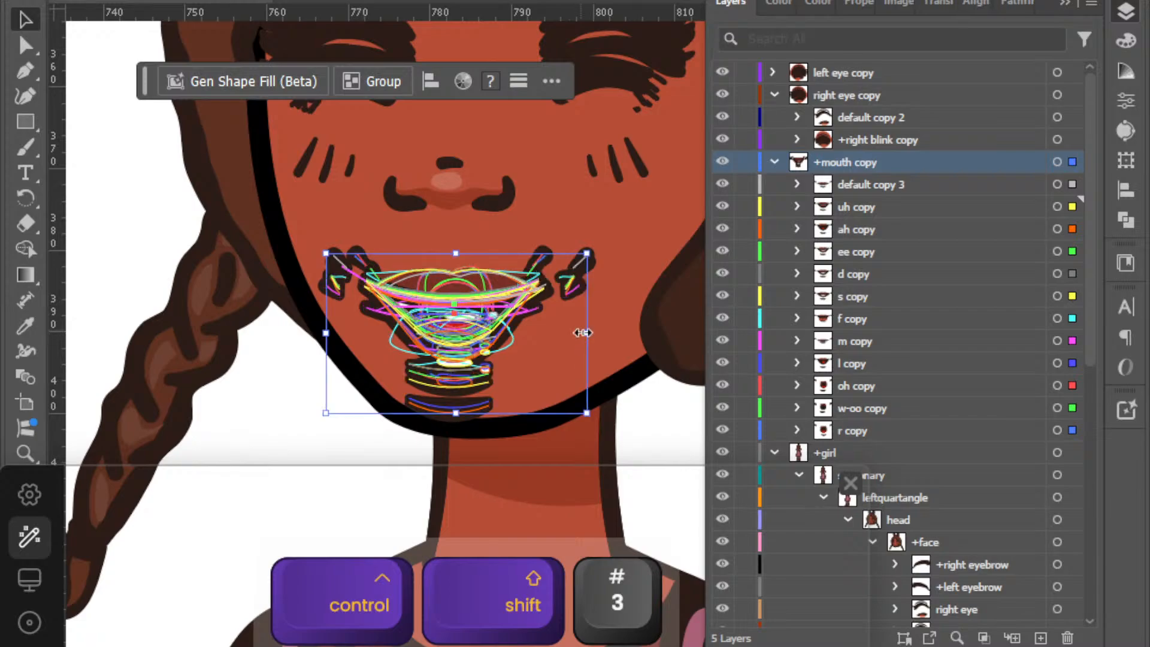
{"action": "mouse_move", "coordinate": [584, 331]}
{"action": "left_mouse_down"}
{"action": "mouse_move", "coordinate": [536, 328]}
{"action": "mouse_move", "coordinate": [612, 318]}
{"action": "mouse_move", "coordinate": [595, 316]}
{"action": "left_mouse_up"}
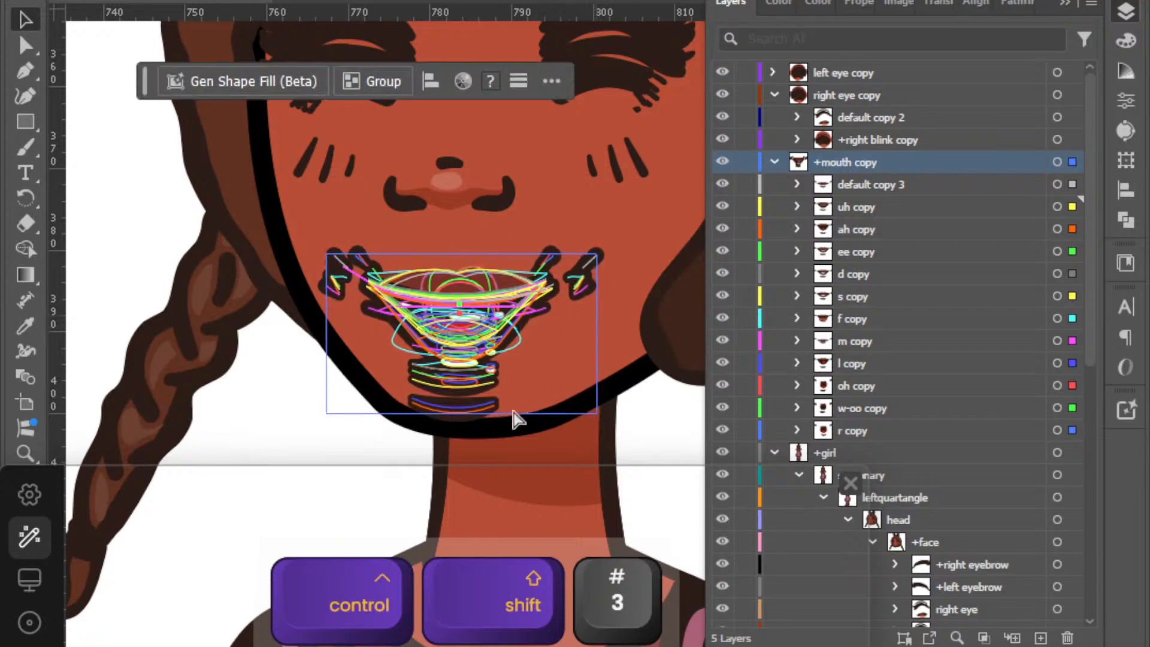
{"action": "mouse_move", "coordinate": [463, 414]}
{"action": "left_mouse_down"}
{"action": "mouse_move", "coordinate": [470, 426]}
{"action": "mouse_move", "coordinate": [463, 408]}
{"action": "left_mouse_up"}
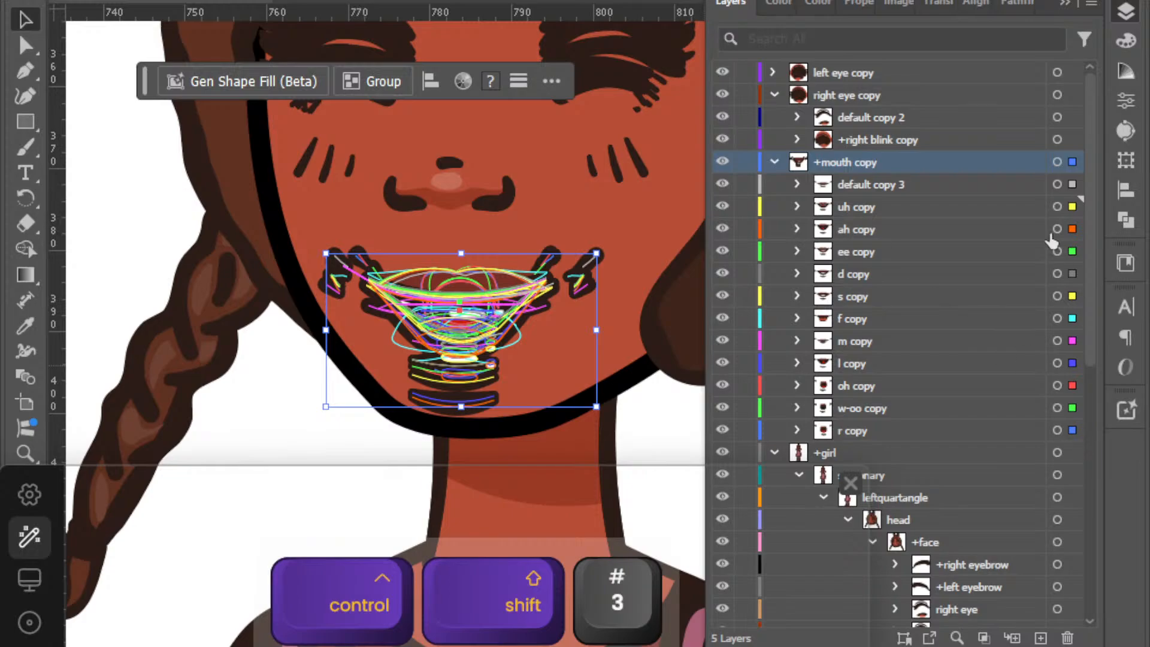
{"action": "left_click_drag", "start_coordinate": [722, 184], "coordinate": [730, 442]}
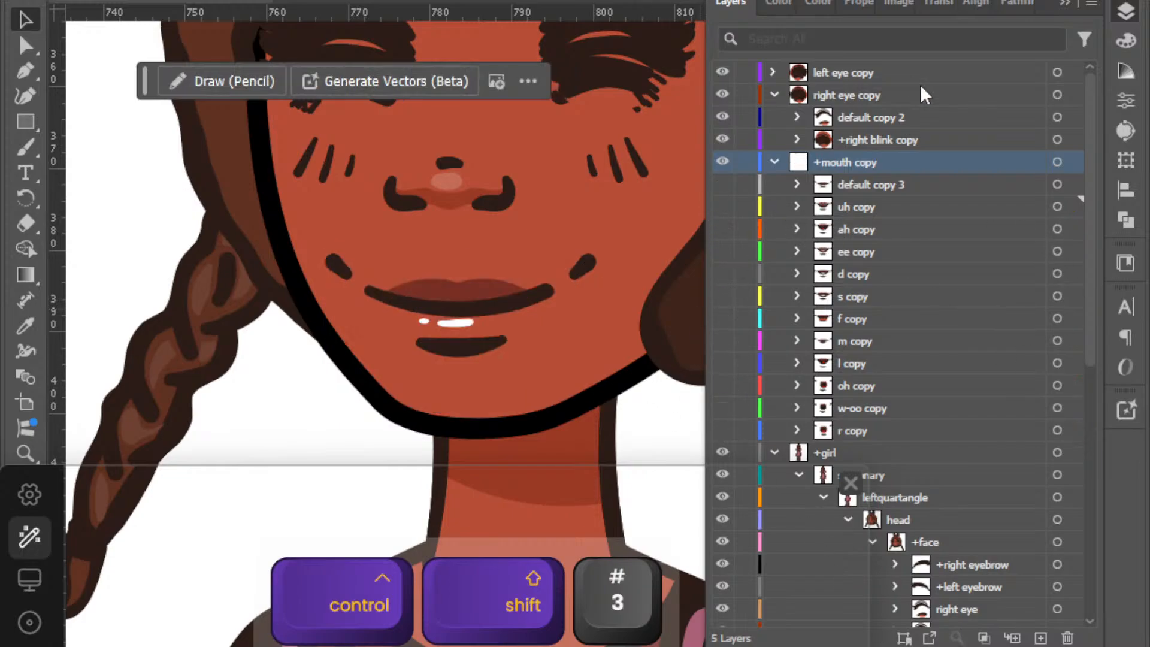
Delete default copy 3 and move the quarter face's default layer to the top of +mouth copy in its place.
{"action": "left_click_drag", "start_coordinate": [875, 185], "coordinate": [1067, 638]}
{"action": "scroll", "coordinate": [904, 383], "scroll_direction": "down", "scroll_amount": 6}
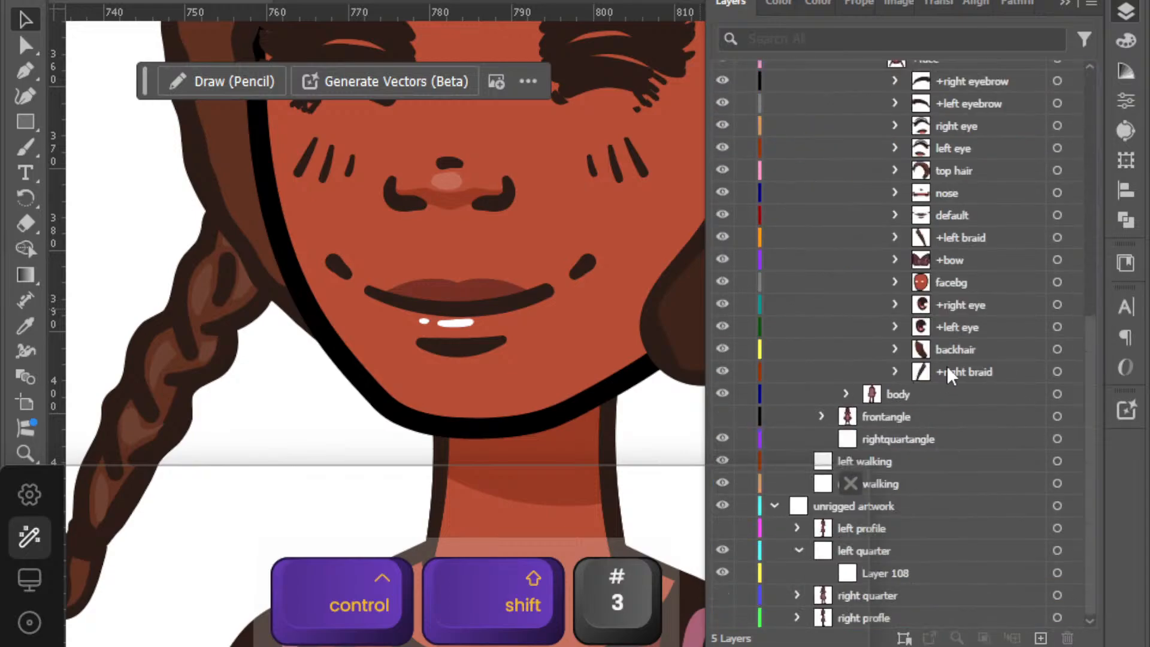
{"action": "scroll", "coordinate": [947, 369], "scroll_direction": "up", "scroll_amount": 2}
{"action": "left_click_drag", "start_coordinate": [959, 350], "coordinate": [854, 138]}
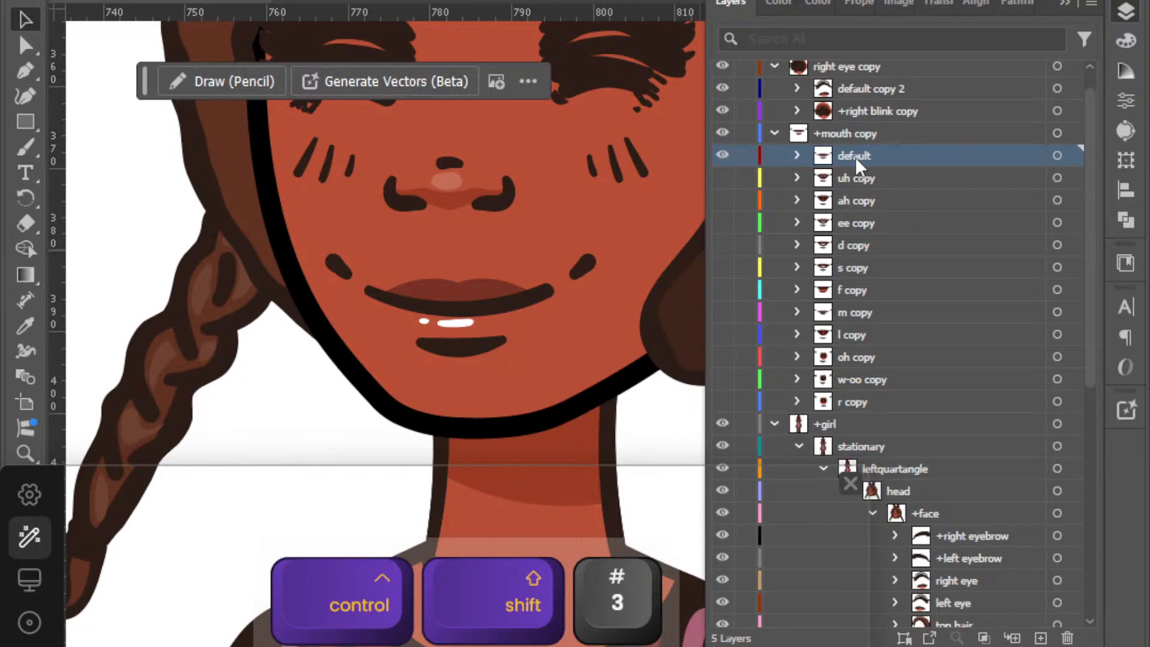
Preview the uh, ah and ee copy mouth shapes against the default mouth, leaving only default visible.
{"action": "left_click", "coordinate": [723, 178]}
{"action": "left_click", "coordinate": [723, 155]}
{"action": "left_click", "coordinate": [723, 156]}
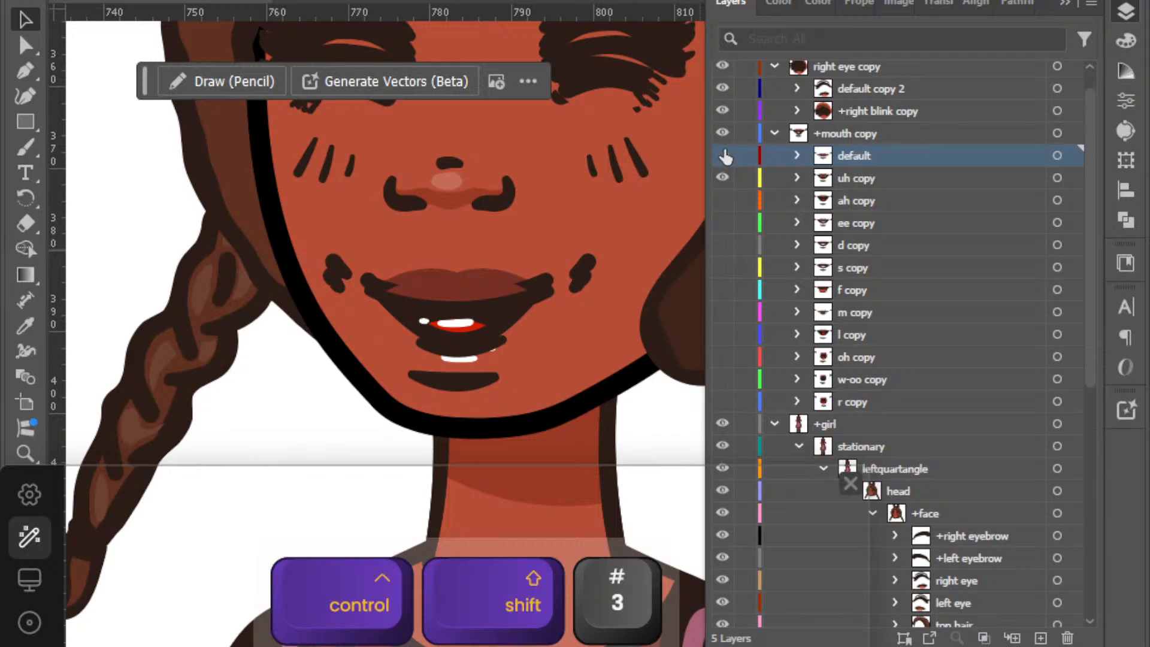
{"action": "left_click", "coordinate": [724, 156]}
{"action": "left_click", "coordinate": [723, 200]}
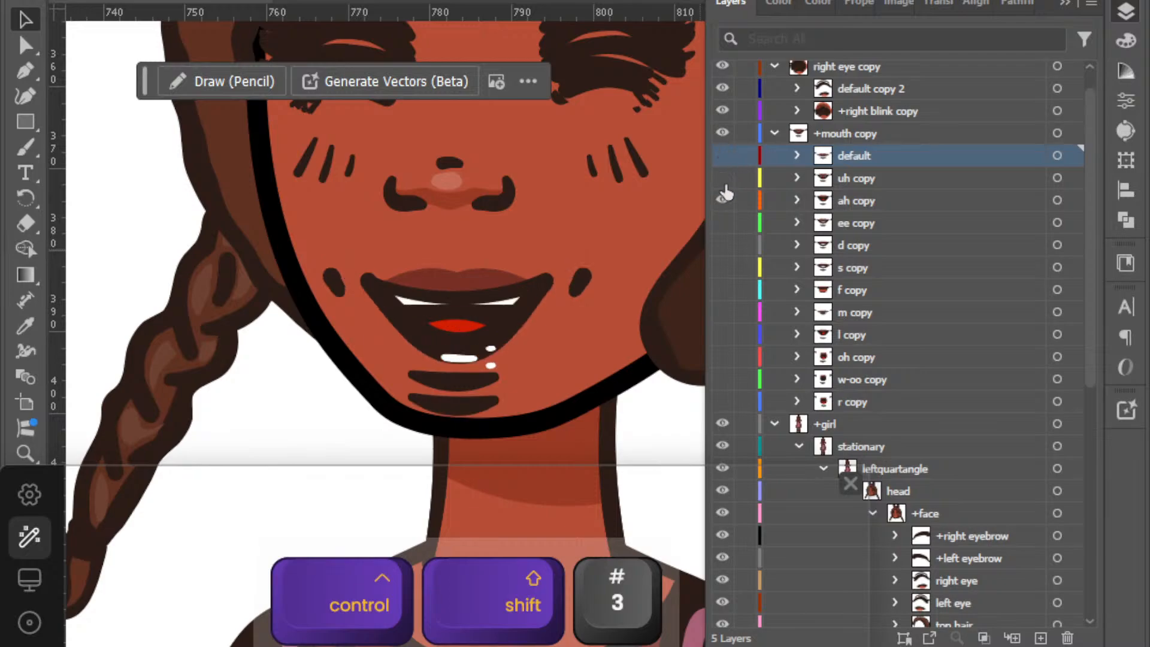
{"action": "left_click", "coordinate": [723, 177]}
{"action": "left_click", "coordinate": [725, 188]}
{"action": "left_click", "coordinate": [725, 186]}
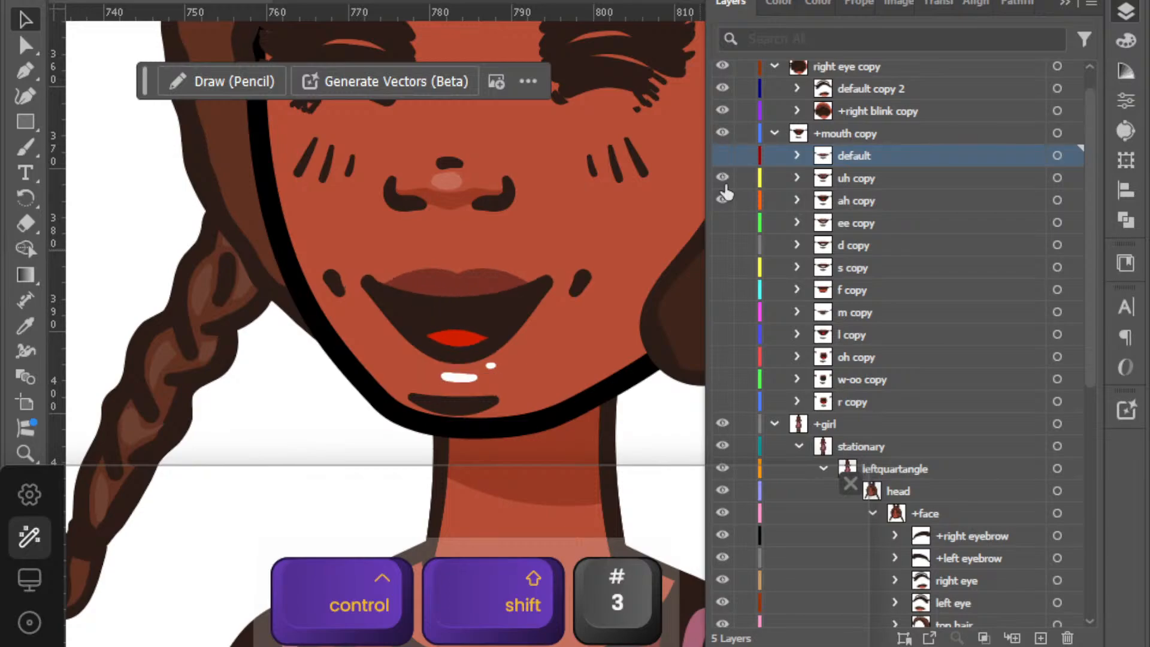
{"action": "left_click", "coordinate": [724, 200]}
{"action": "left_click", "coordinate": [723, 224]}
{"action": "left_click", "coordinate": [723, 209]}
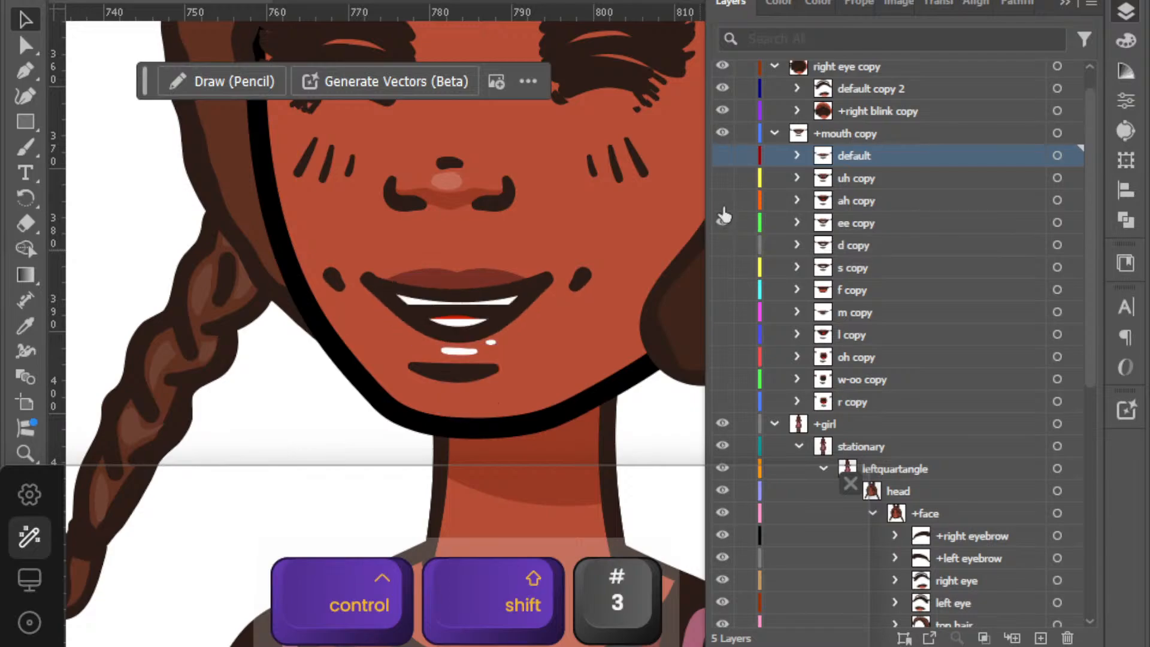
{"action": "left_click", "coordinate": [723, 220]}
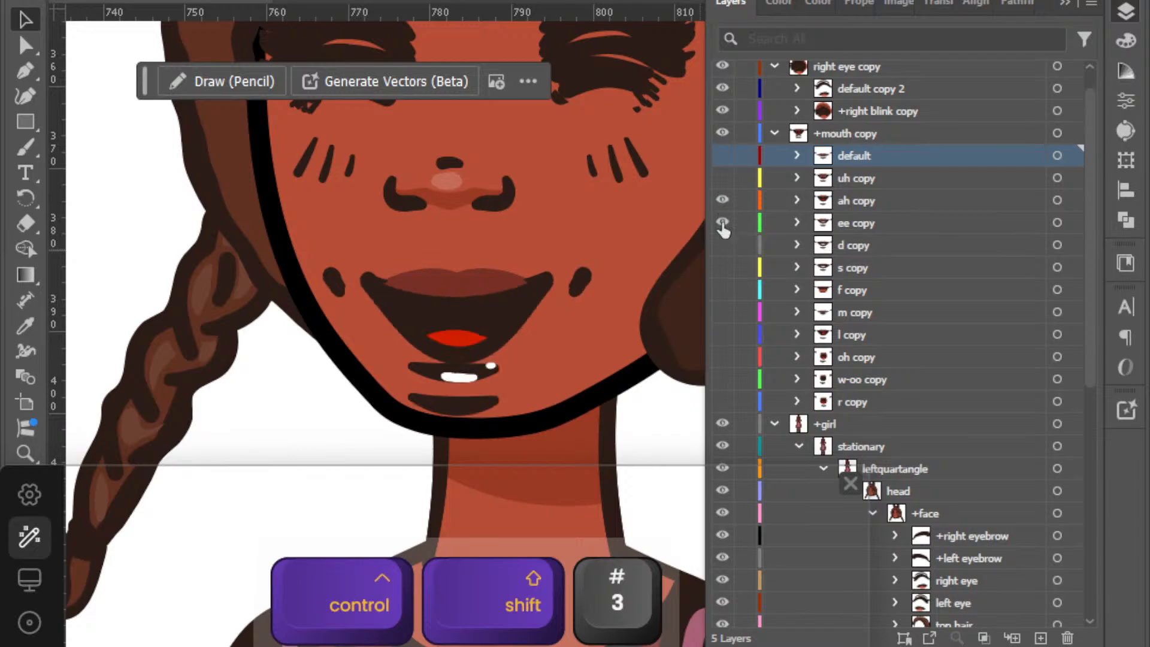
{"action": "left_click", "coordinate": [724, 156]}
{"action": "scroll", "coordinate": [540, 289], "scroll_direction": "up", "scroll_amount": 3}
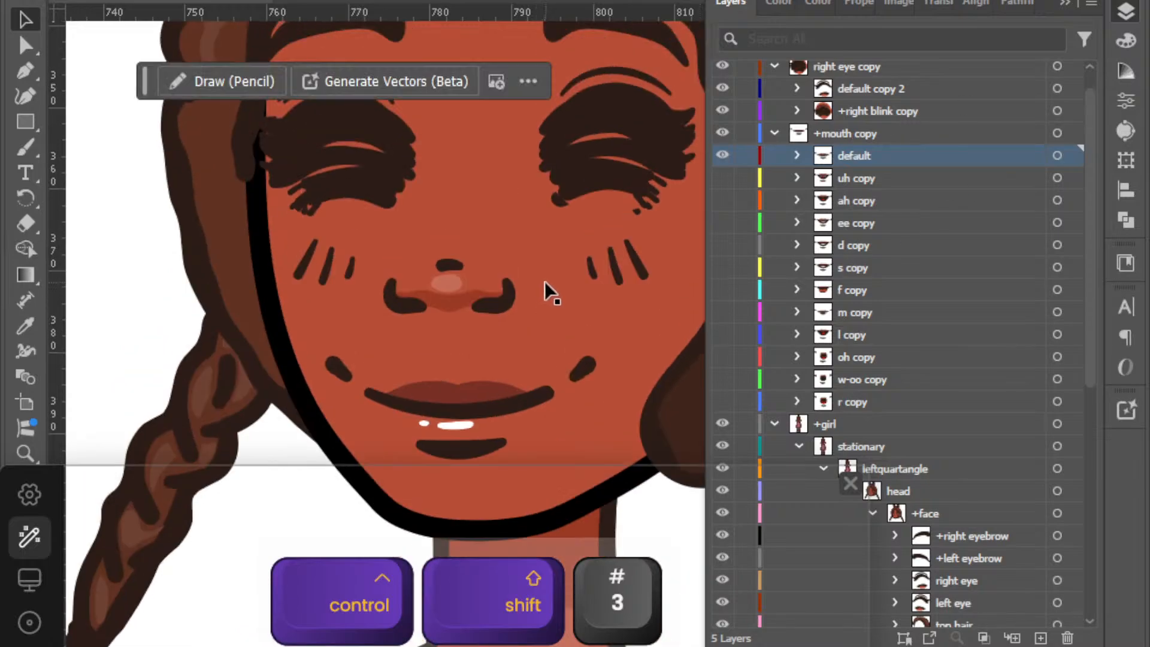
Examine the left quarter puppet's face, its layer stack inside +face, and the body artwork.
{"action": "scroll", "coordinate": [563, 255], "scroll_direction": "down", "scroll_amount": 5}
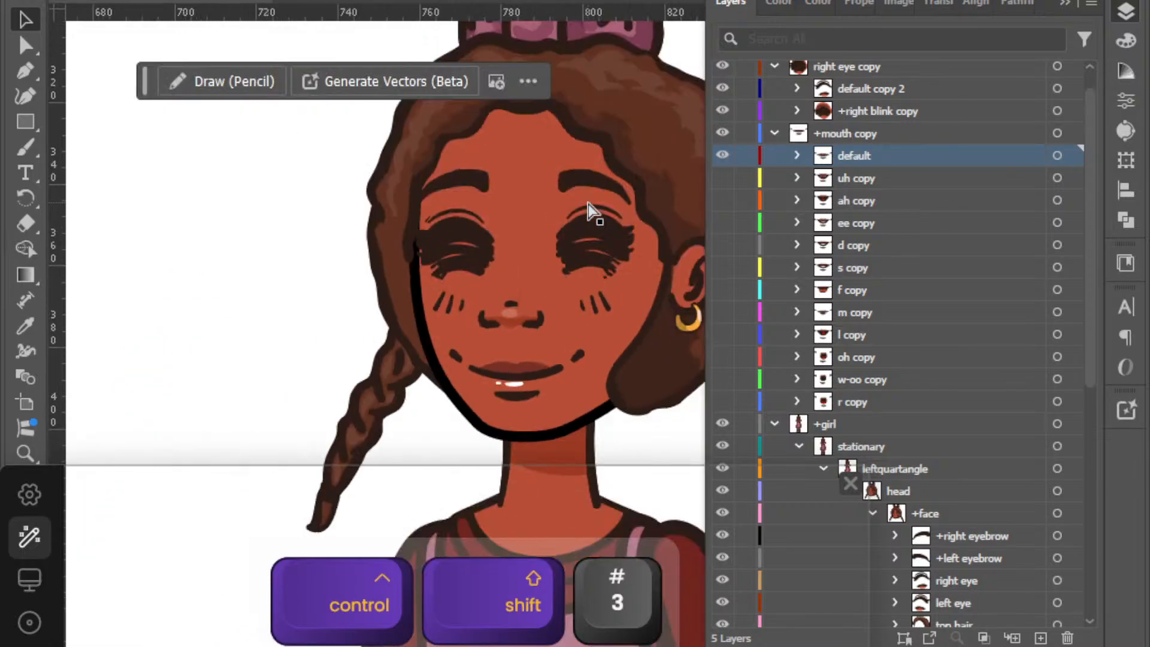
{"action": "scroll", "coordinate": [588, 203], "scroll_direction": "right", "scroll_amount": 1}
{"action": "scroll", "coordinate": [590, 209], "scroll_direction": "right", "scroll_amount": 1}
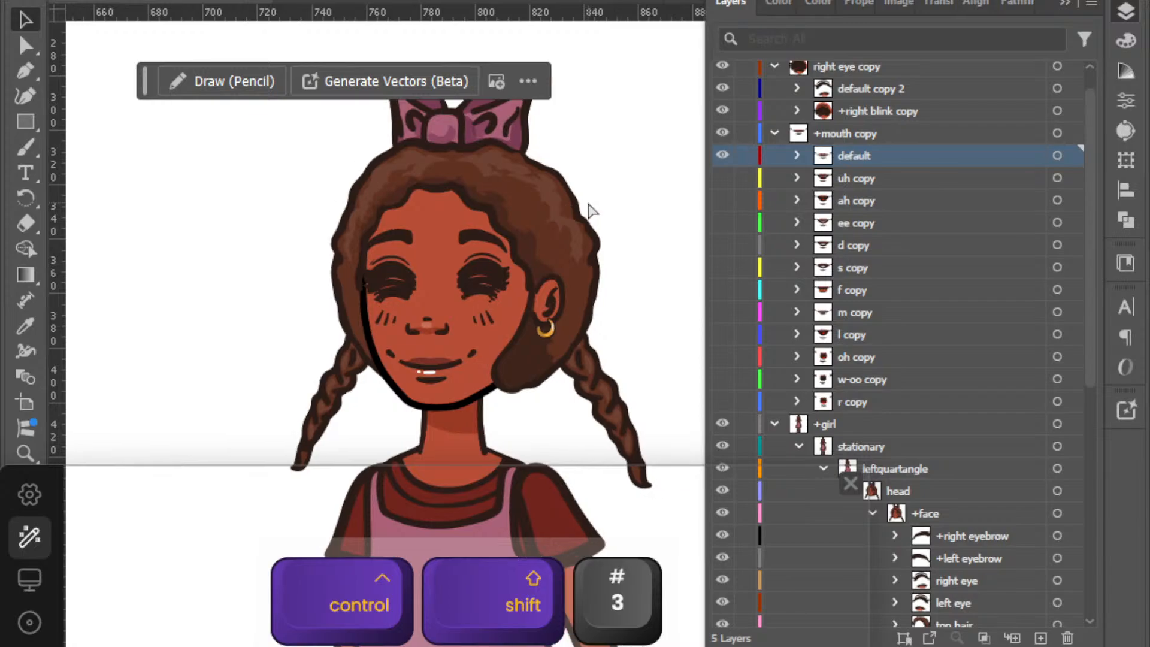
{"action": "scroll", "coordinate": [589, 210], "scroll_direction": "down", "scroll_amount": 2}
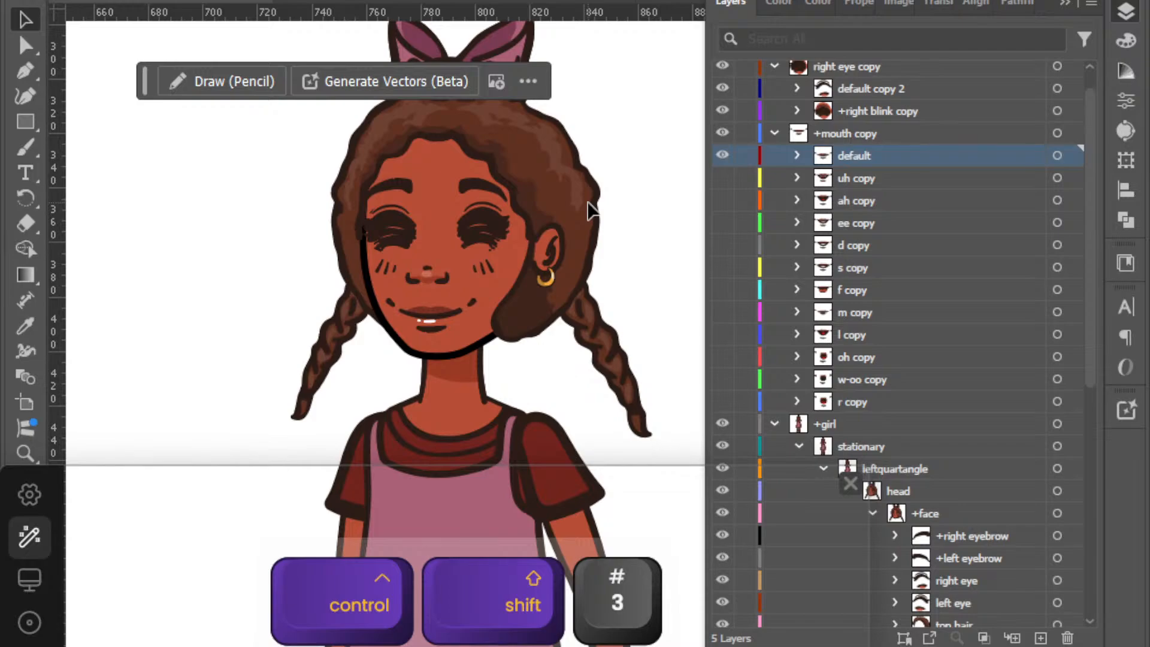
{"action": "left_click", "coordinate": [773, 133]}
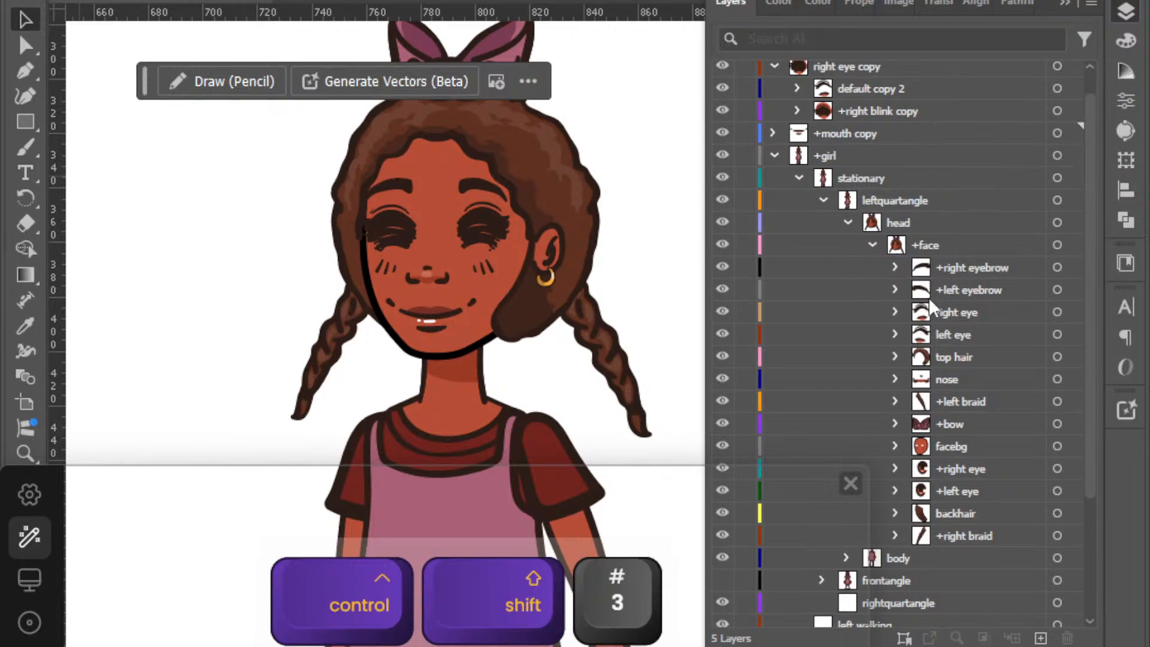
{"action": "scroll", "coordinate": [925, 380], "scroll_direction": "down", "scroll_amount": 3}
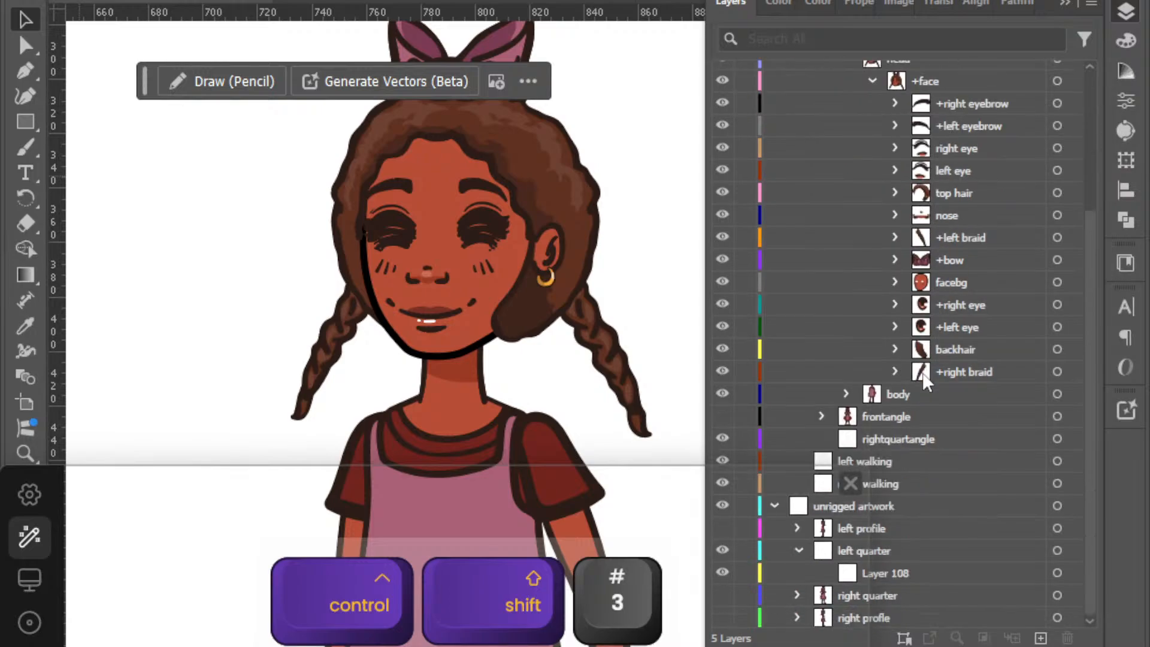
{"action": "scroll", "coordinate": [865, 309], "scroll_direction": "up", "scroll_amount": 4}
{"action": "left_click", "coordinate": [872, 273]}
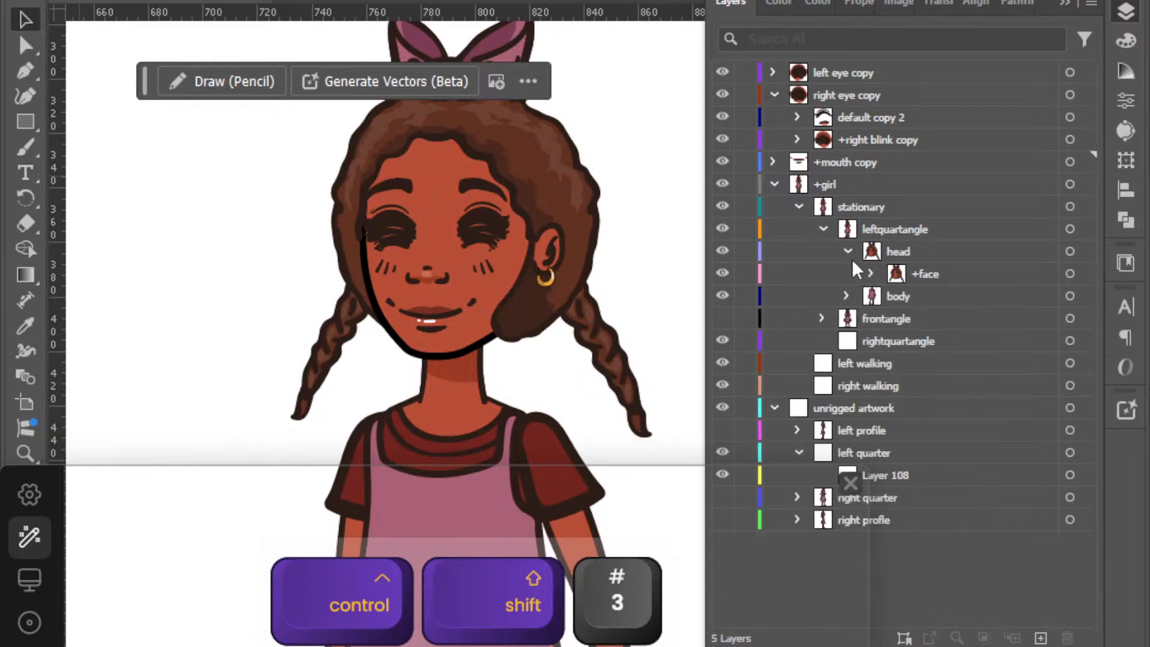
{"action": "scroll", "coordinate": [684, 308], "scroll_direction": "down", "scroll_amount": 5}
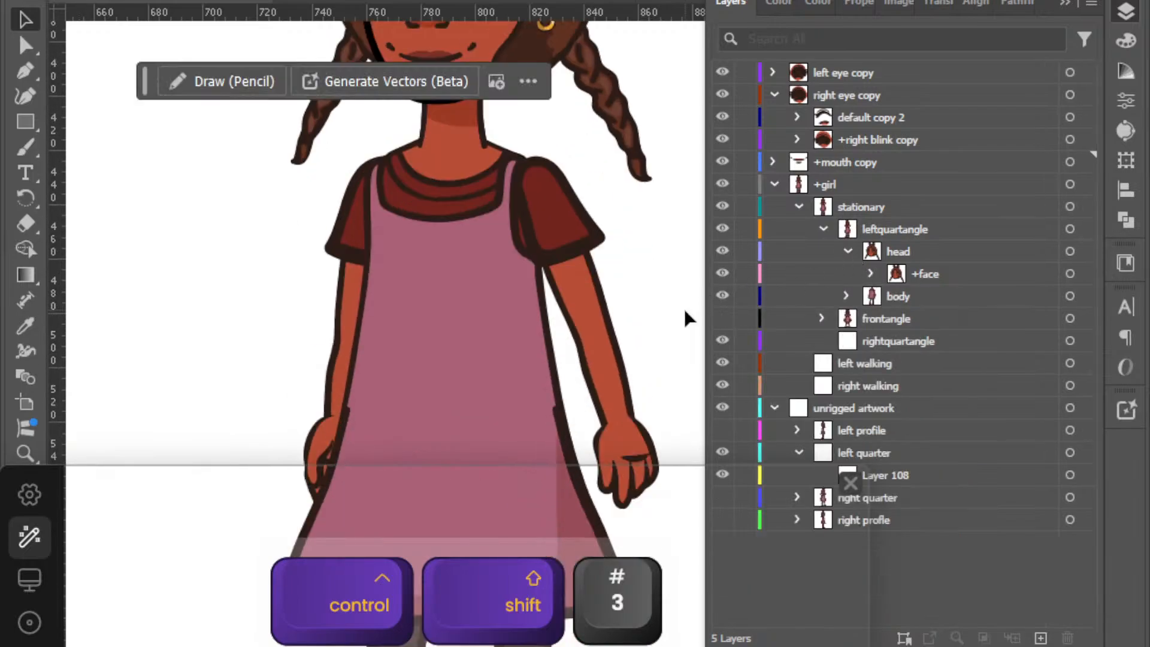
{"action": "scroll", "coordinate": [685, 308], "scroll_direction": "down", "scroll_amount": 3}
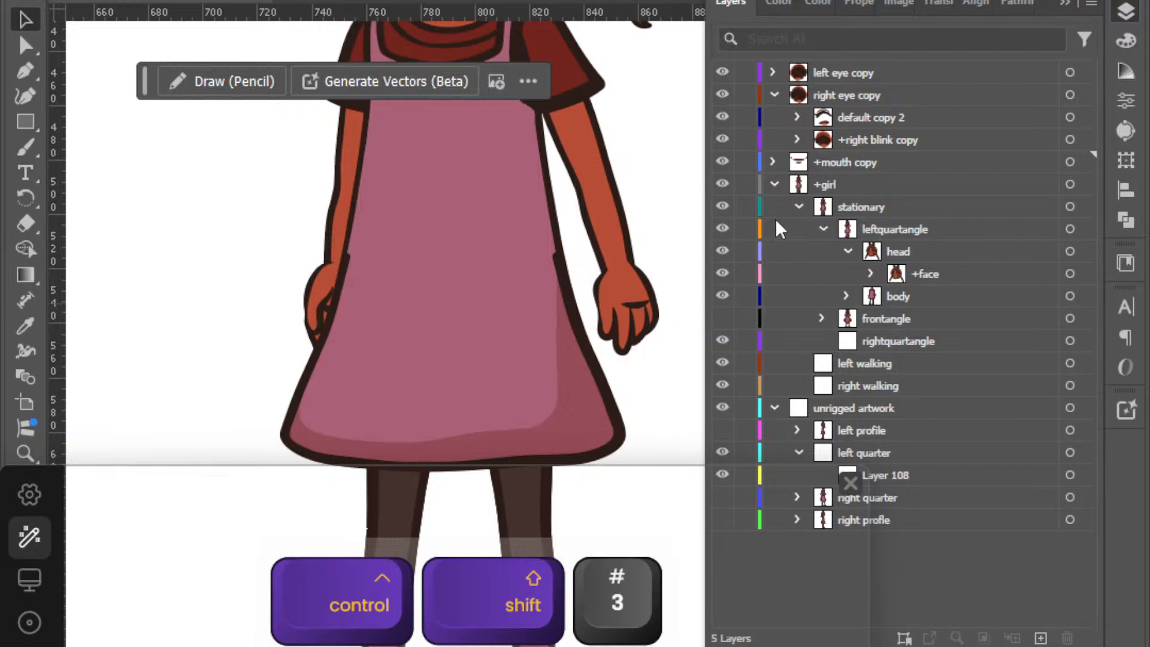
Move the left eye copy, right eye copy and +mouth copy layers together into leftquartangle's +face layer, directly above top hair.
{"action": "left_click", "coordinate": [774, 96]}
{"action": "left_click", "coordinate": [775, 140]}
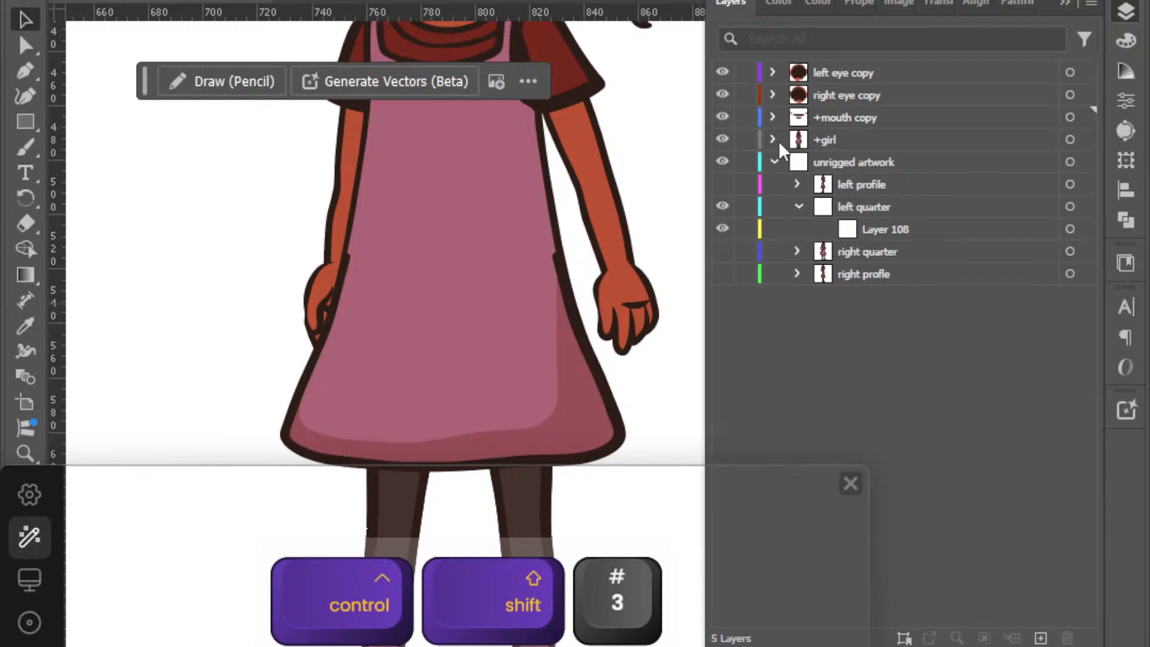
{"action": "left_click", "coordinate": [848, 122]}
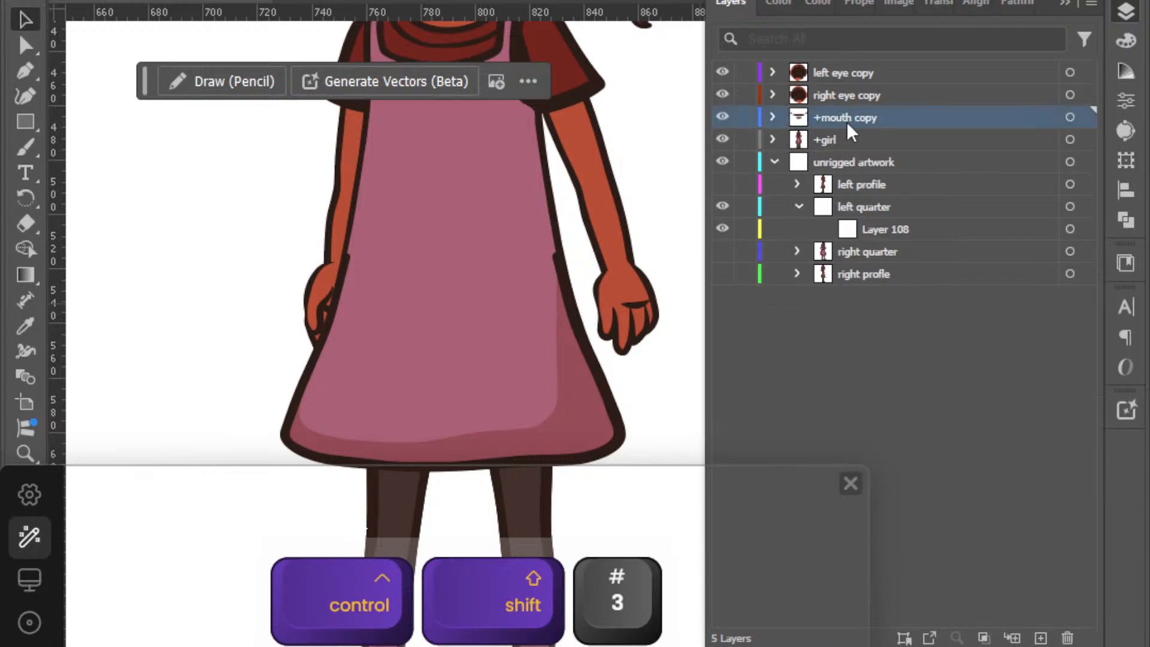
{"action": "left_click", "coordinate": [842, 70], "text": "shift"}
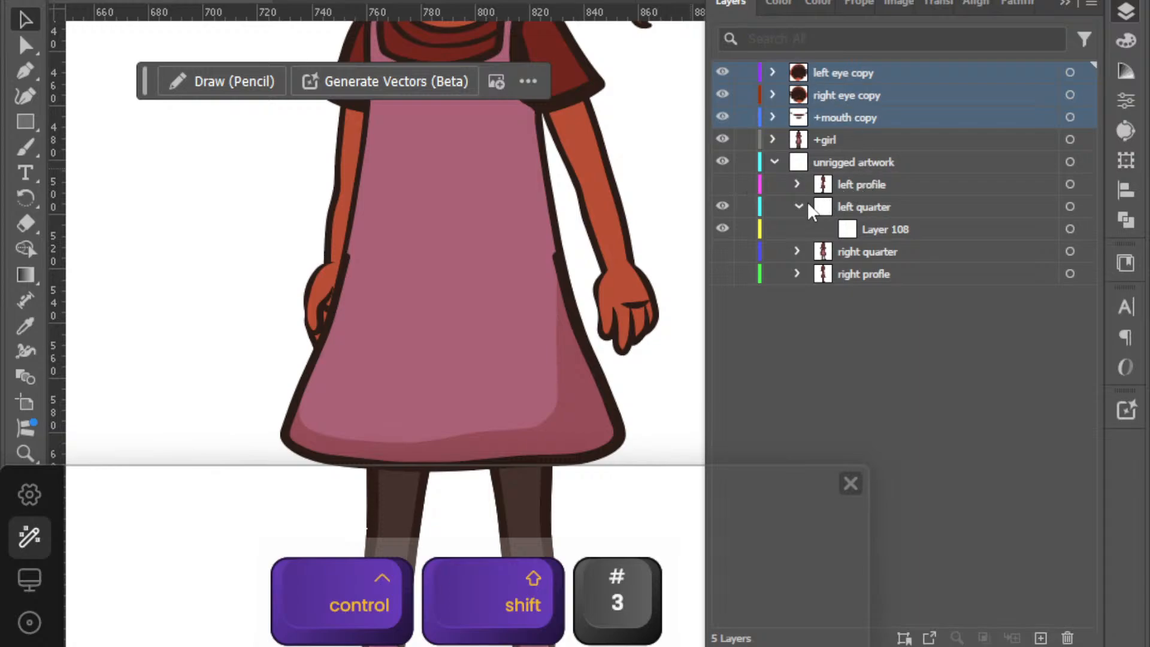
{"action": "left_click", "coordinate": [774, 161]}
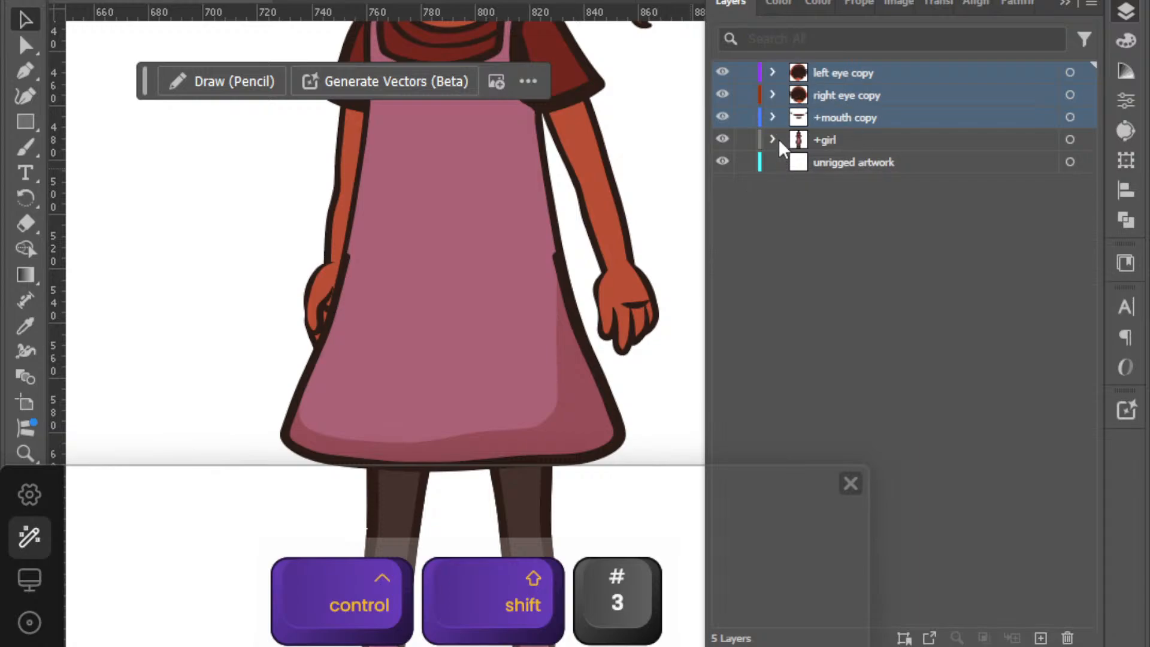
{"action": "left_click", "coordinate": [776, 139]}
{"action": "left_click", "coordinate": [872, 228]}
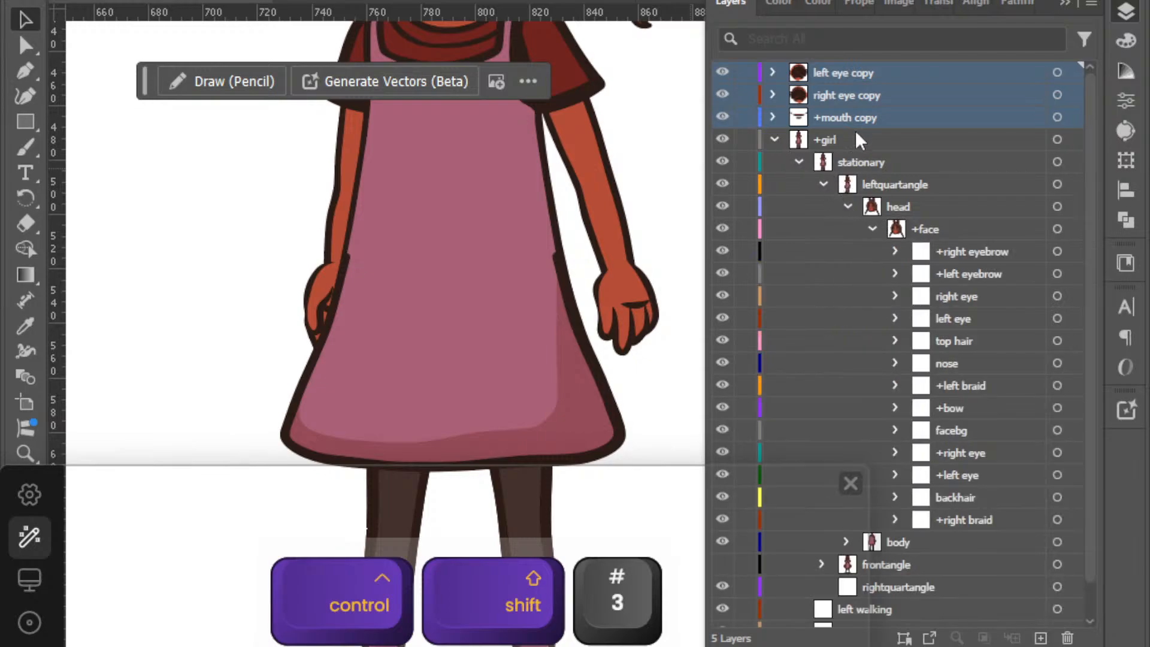
{"action": "left_click_drag", "start_coordinate": [850, 116], "coordinate": [985, 326]}
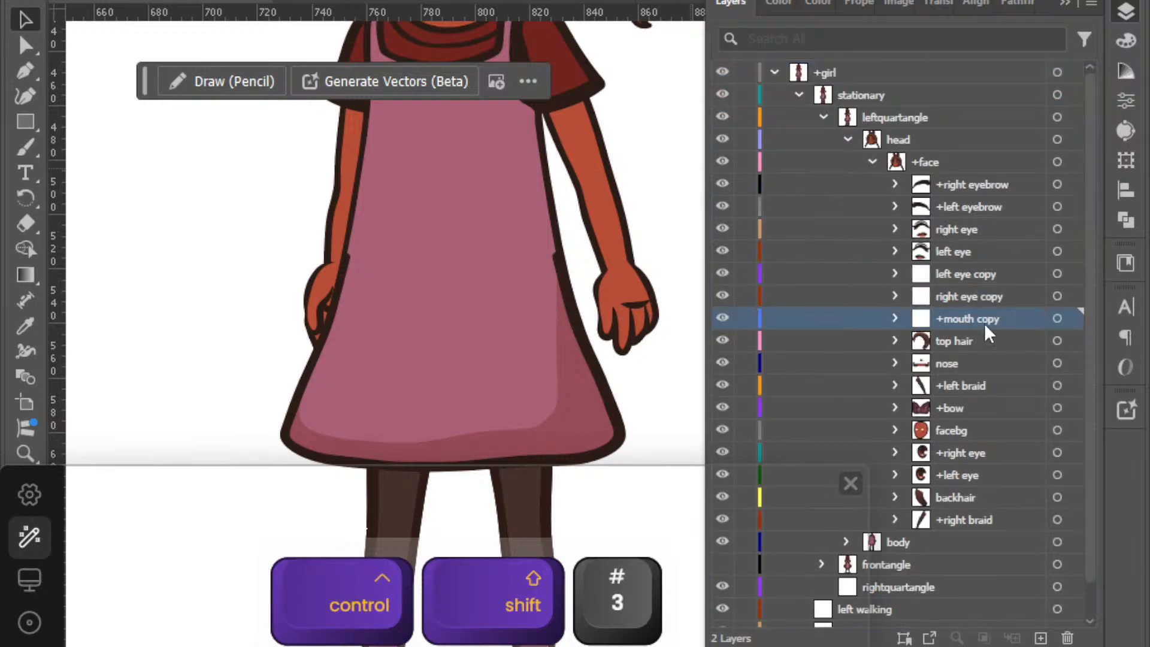
Delete the original right eye and left eye layers from +face.
{"action": "left_click", "coordinate": [971, 229]}
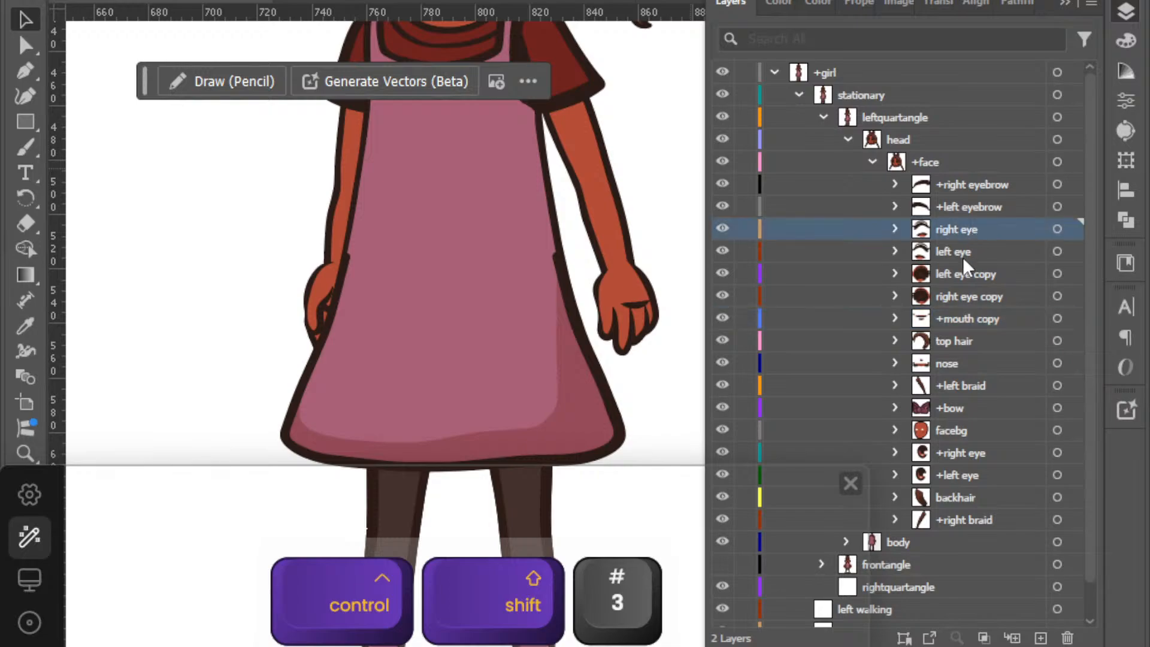
{"action": "left_click", "coordinate": [962, 257], "text": "shift"}
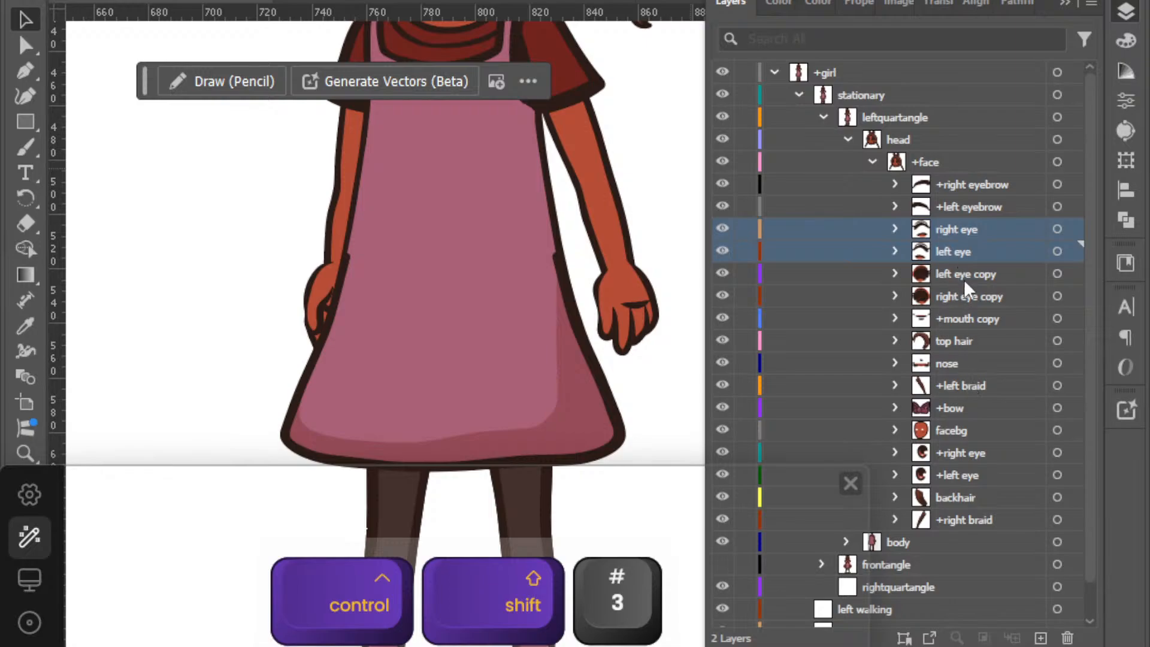
{"action": "left_click_drag", "start_coordinate": [954, 250], "coordinate": [1054, 527]}
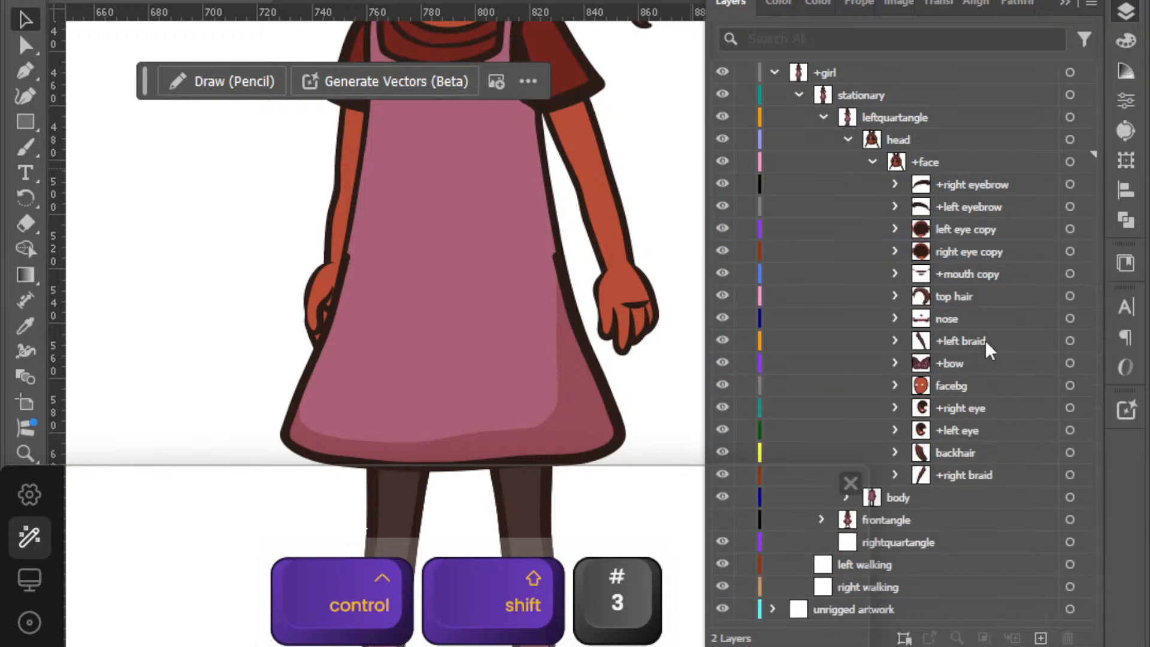
Expand the +mouth copy, right eye copy and left eye copy layers, and widen the layer list enough to show full names.
{"action": "left_click", "coordinate": [896, 273]}
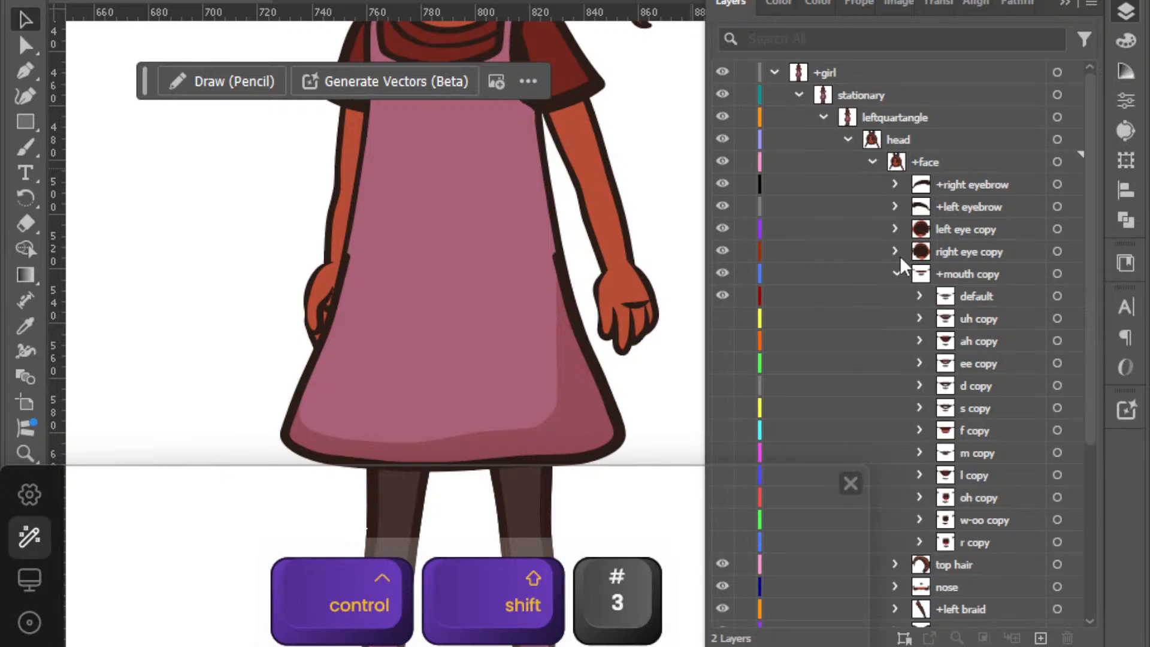
{"action": "scroll", "coordinate": [902, 264], "scroll_direction": "down", "scroll_amount": 2}
{"action": "scroll", "coordinate": [902, 264], "scroll_direction": "up", "scroll_amount": 1}
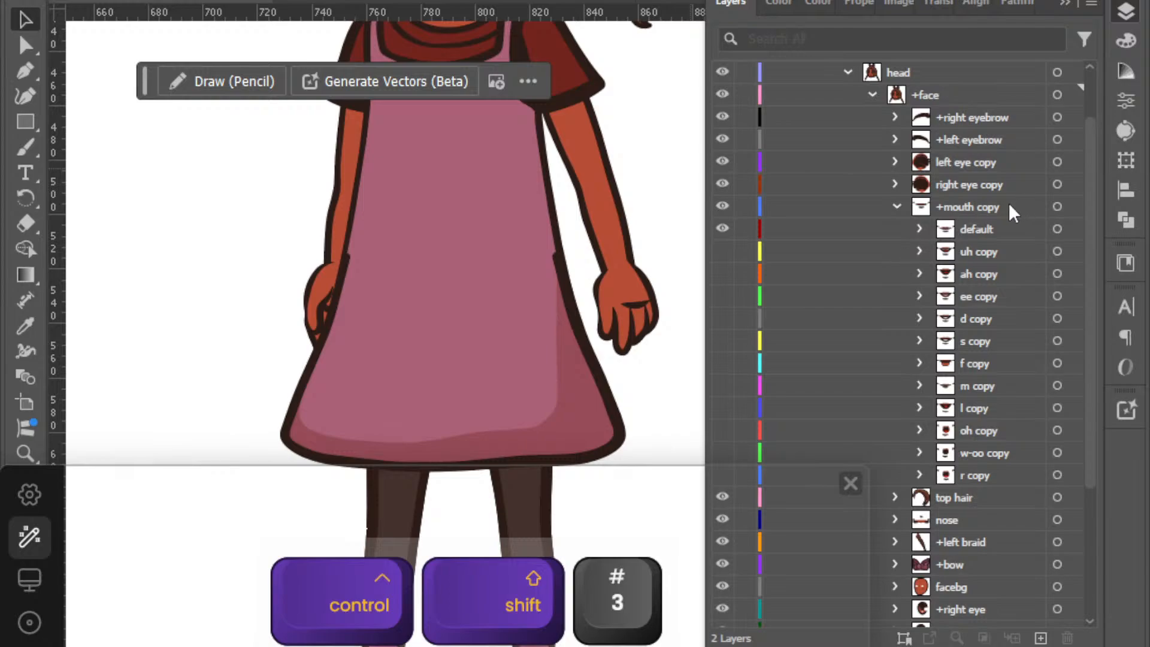
{"action": "left_click", "coordinate": [895, 185]}
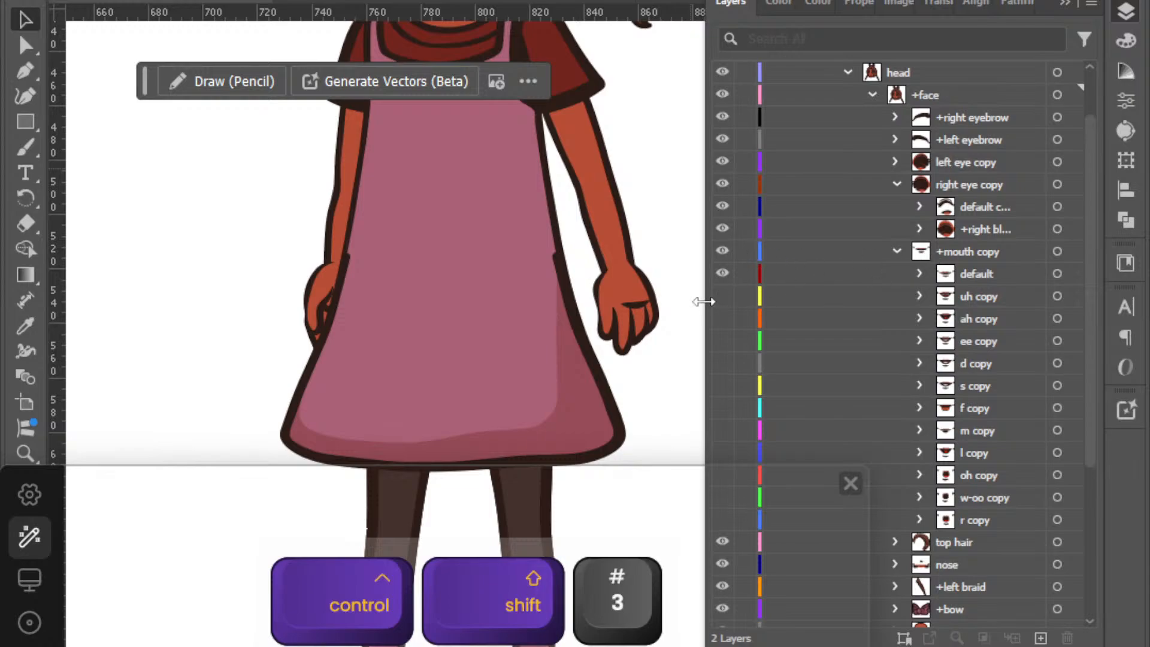
{"action": "left_click_drag", "start_coordinate": [704, 302], "coordinate": [584, 306]}
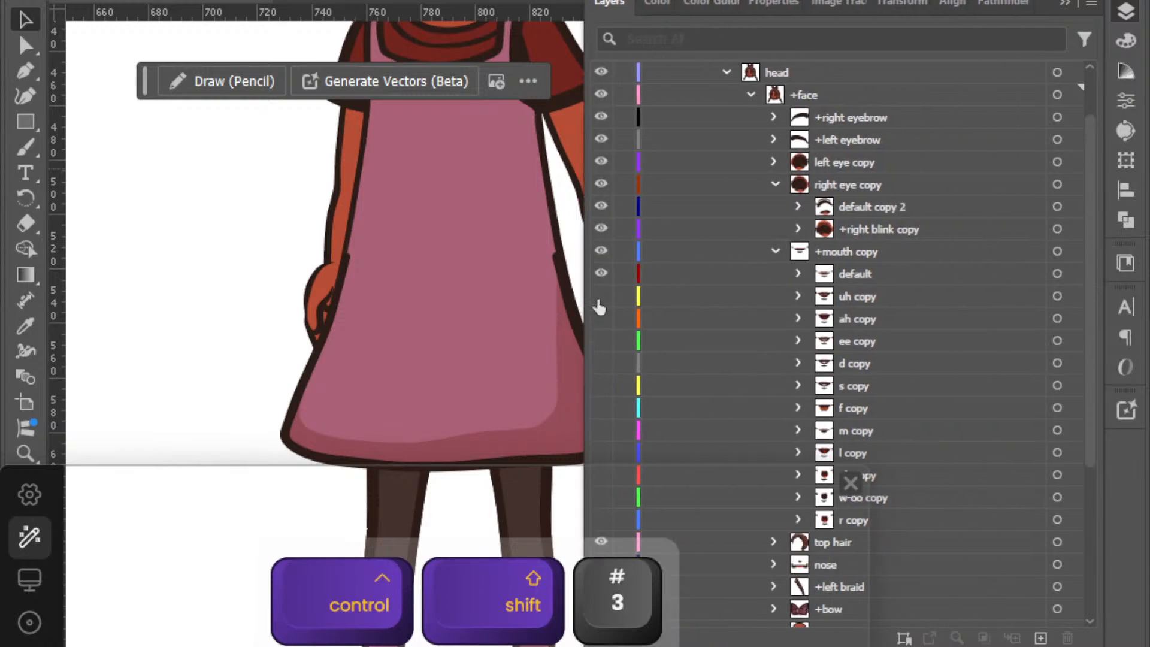
{"action": "left_click", "coordinate": [775, 163]}
{"action": "left_click", "coordinate": [859, 167]}
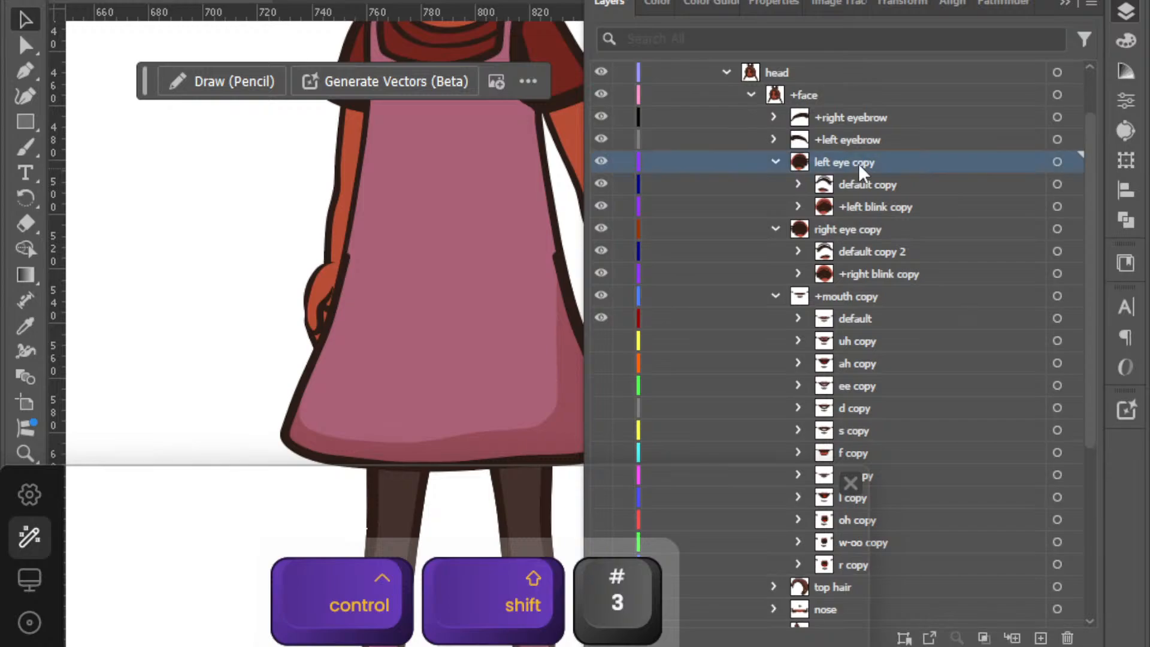
Rename left eye copy as left eye, and its sublayers as default and +left blink.
{"action": "double_click", "coordinate": [858, 163]}
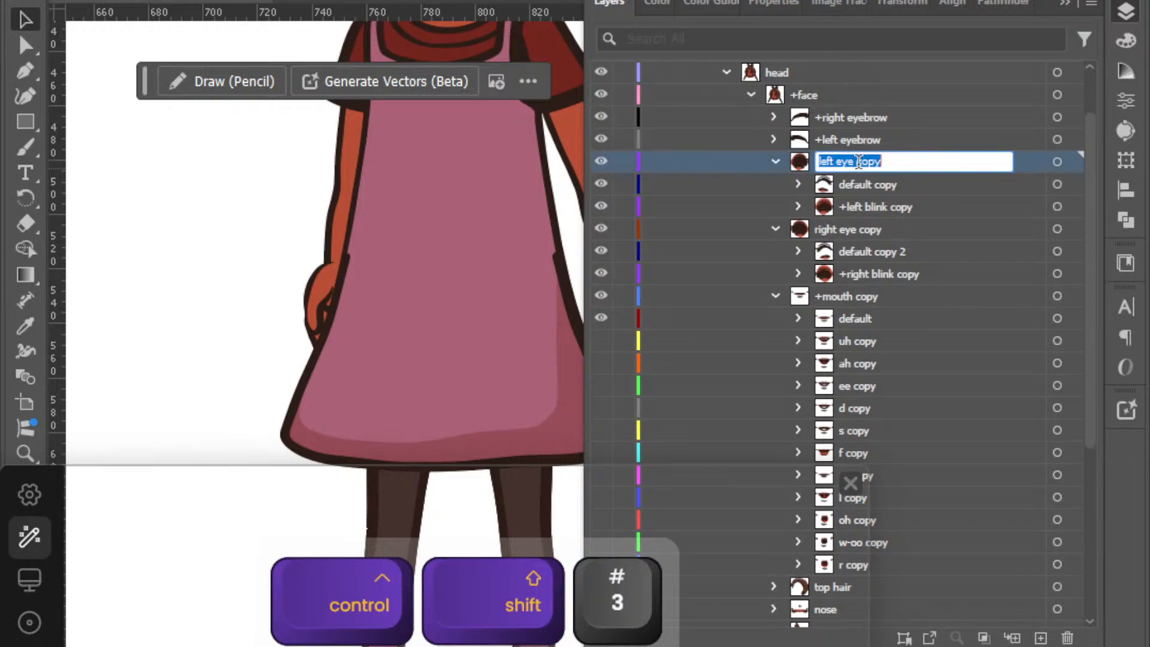
{"action": "key", "text": "End"}
{"action": "double_click", "coordinate": [895, 180]}
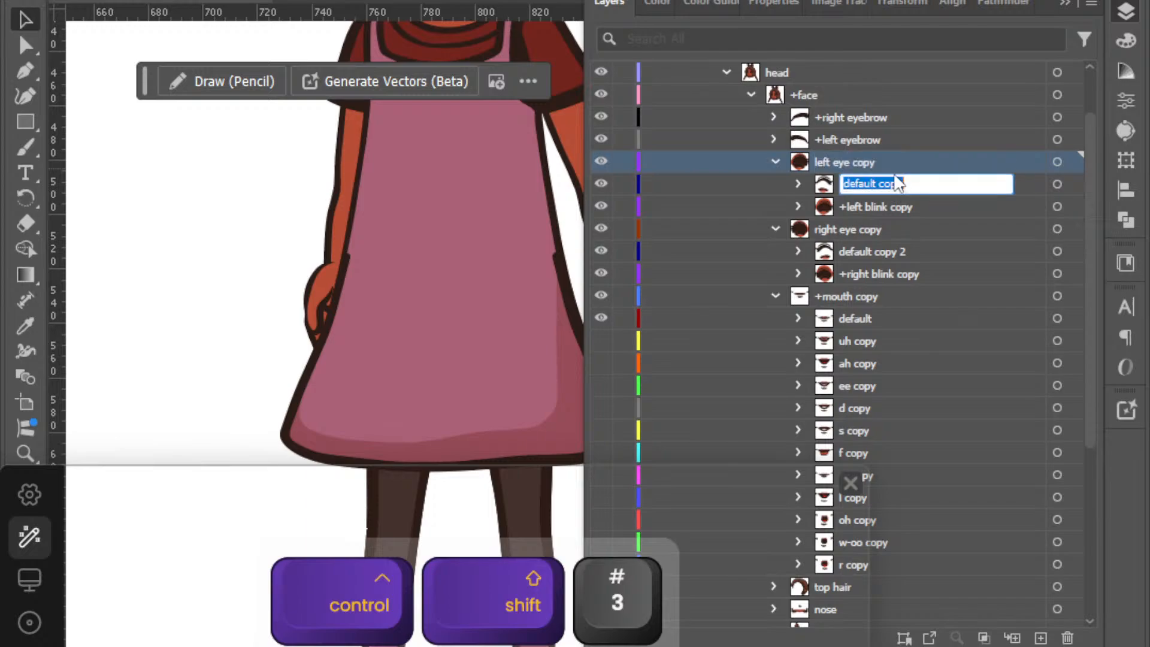
{"action": "key", "text": "shift+Tab"}
{"action": "key", "text": "End"}
{"action": "key", "text": "BackSpace"}
{"action": "key", "text": "Tab"}
{"action": "key", "text": "End"}
{"action": "key", "text": "BackSpace"}
{"action": "key", "text": "BackSpace"}
{"action": "key", "text": "BackSpace"}
{"action": "key", "text": "BackSpace"}
{"action": "key", "text": "BackSpace"}
{"action": "key", "text": "Tab"}
{"action": "key", "text": "End"}
{"action": "key", "text": "BackSpace"}
{"action": "key", "text": "BackSpace"}
{"action": "key", "text": "BackSpace"}
{"action": "key", "text": "BackSpace"}
{"action": "key", "text": "BackSpace"}
Rename the right eye copy layer as right eye.
{"action": "key", "text": "Tab"}
{"action": "key", "text": "End"}
{"action": "key", "text": "BackSpace"}
{"action": "key", "text": "BackSpace"}
{"action": "key", "text": "BackSpace"}
{"action": "key", "text": "BackSpace"}
{"action": "key", "text": "BackSpace"}
Try to rename the right eye's default copy 2 sublayer as default, and undo the latest name changes.
{"action": "key", "text": "Tab"}
{"action": "key", "text": "End"}
{"action": "key", "text": "BackSpace"}
{"action": "key", "text": "BackSpace"}
{"action": "key", "text": "BackSpace"}
{"action": "key", "text": "BackSpace"}
{"action": "key", "text": "BackSpace"}
{"action": "key", "text": "BackSpace"}
{"action": "key", "text": "BackSpace"}
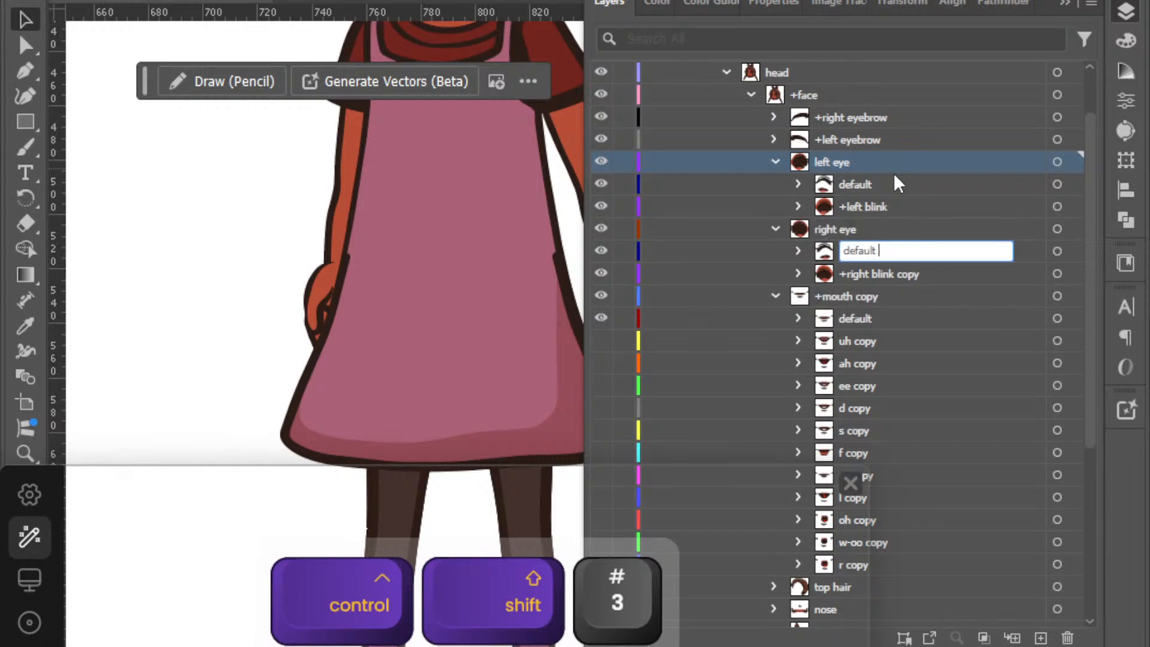
{"action": "key", "text": "Tab"}
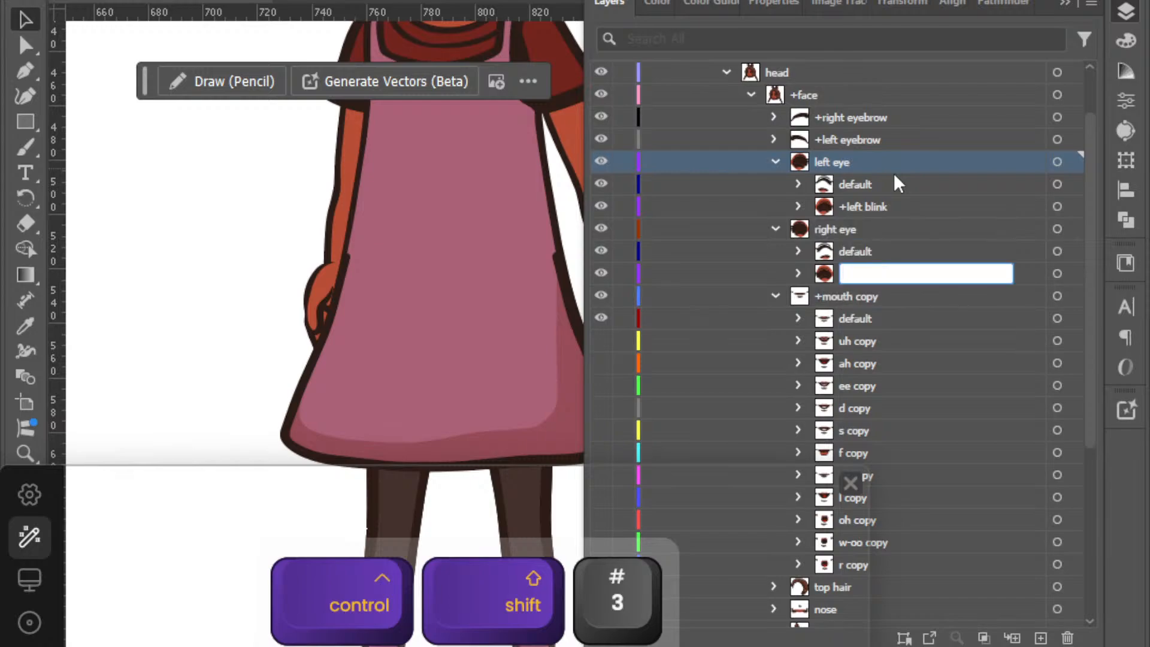
{"action": "key", "text": "shift+Tab"}
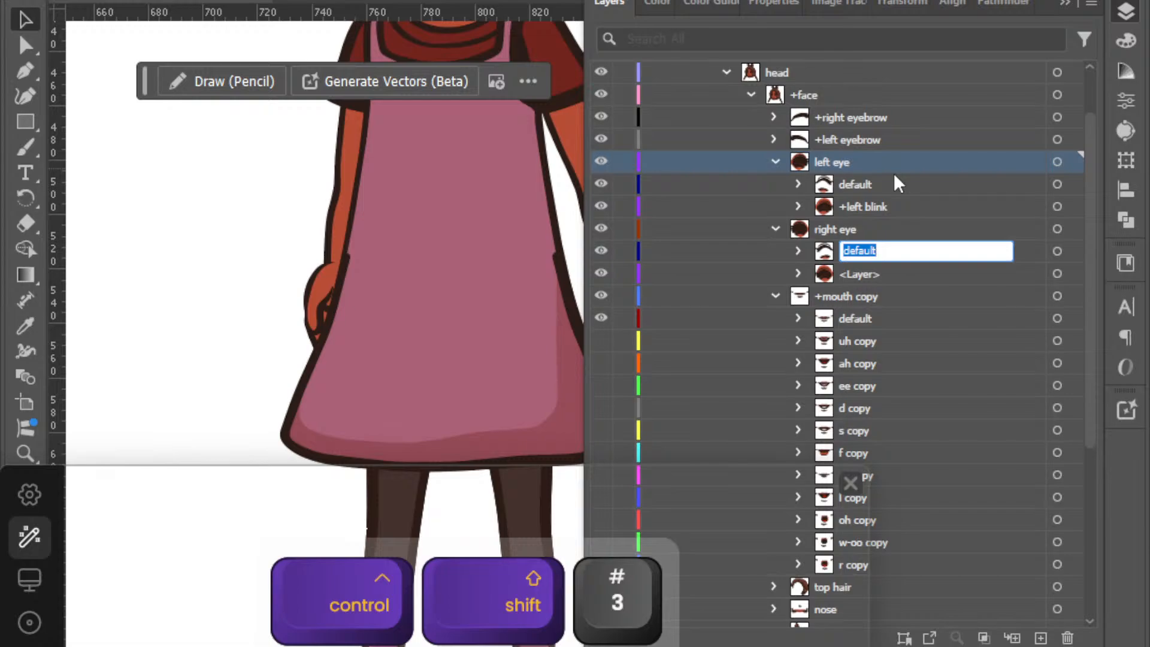
{"action": "key", "text": "ctrl+z"}
{"action": "key", "text": "ctrl+z"}
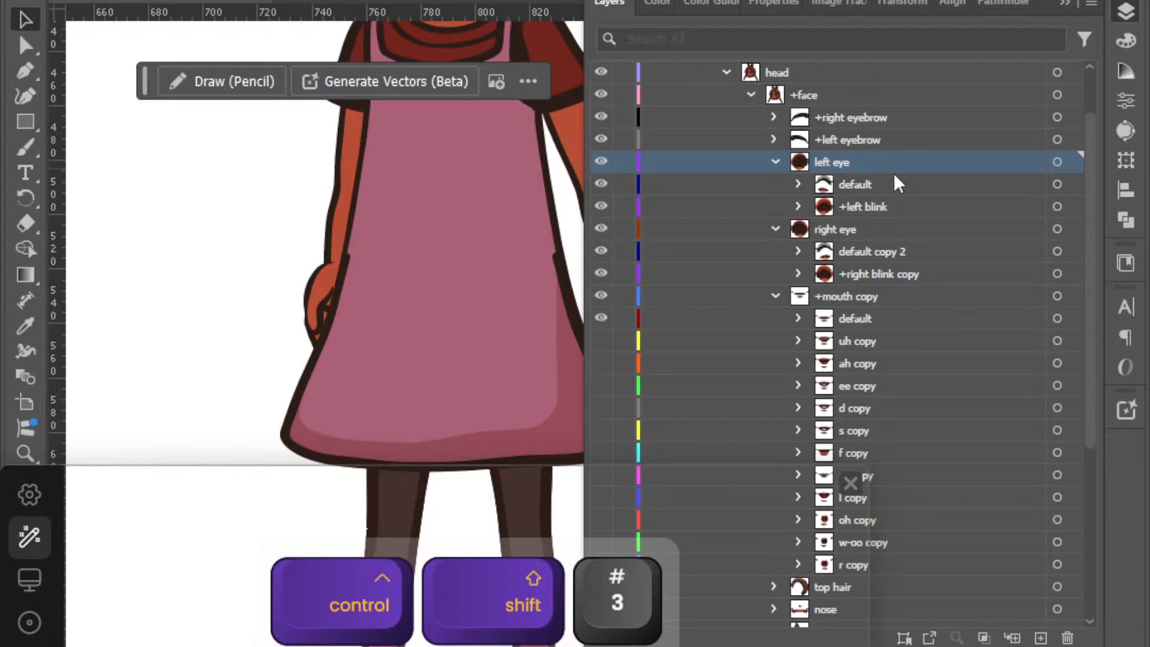
{"action": "double_click", "coordinate": [879, 255]}
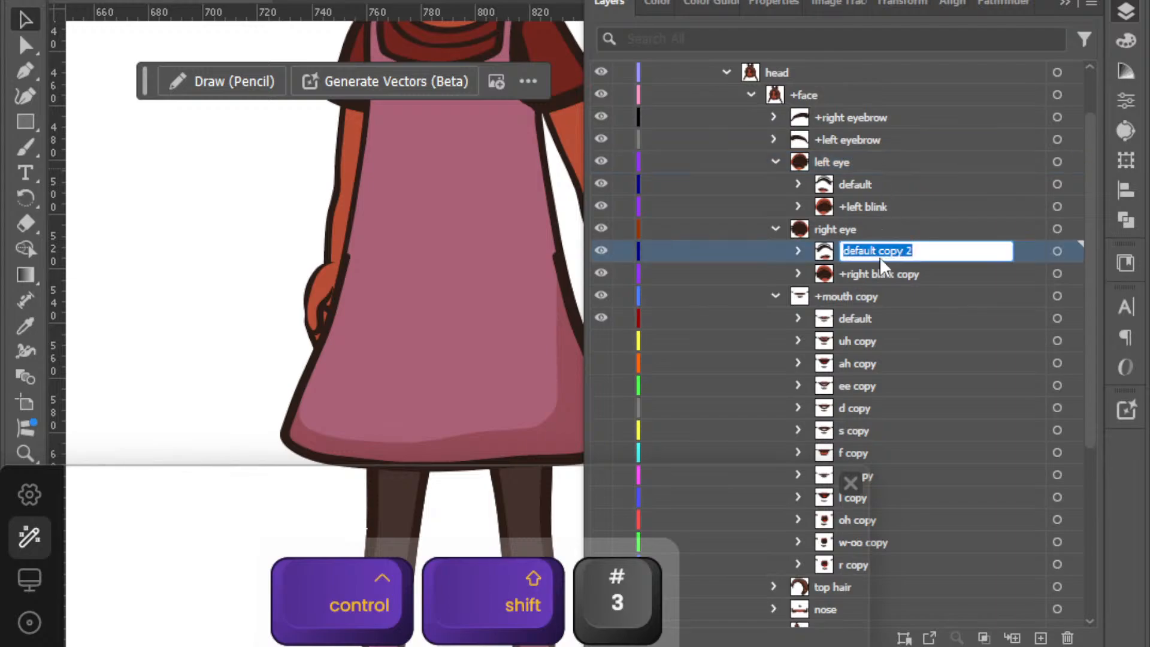
{"action": "key", "text": "Escape"}
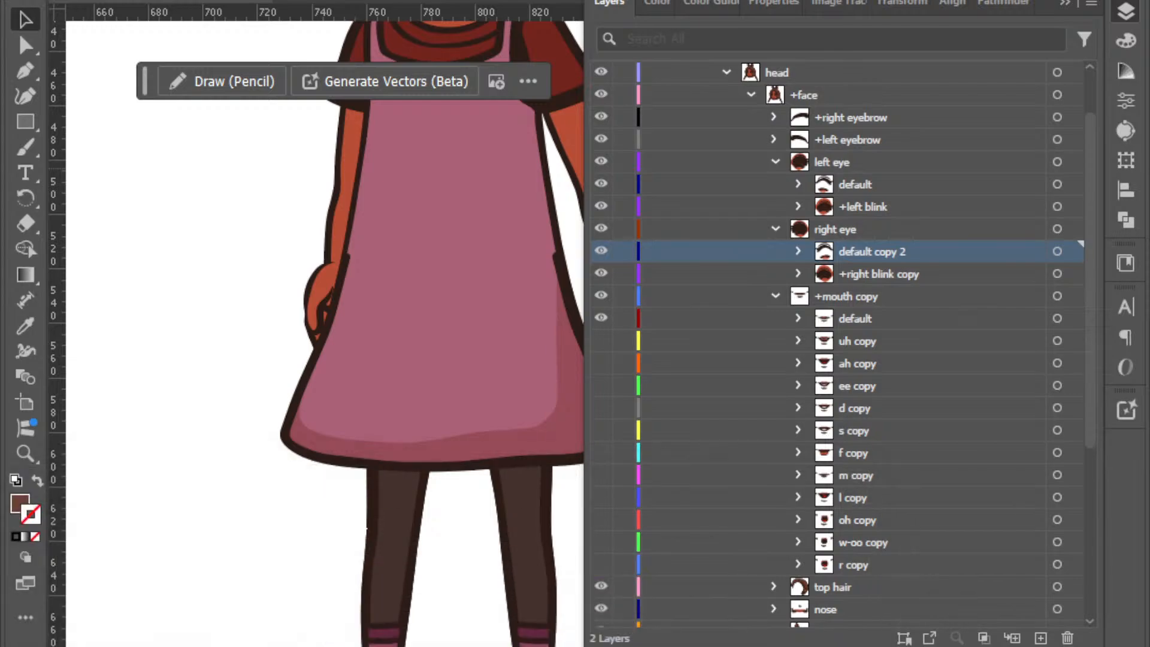
{"action": "key", "text": "ctrl+shift+3"}
{"action": "key", "text": "ctrl+shift+3"}
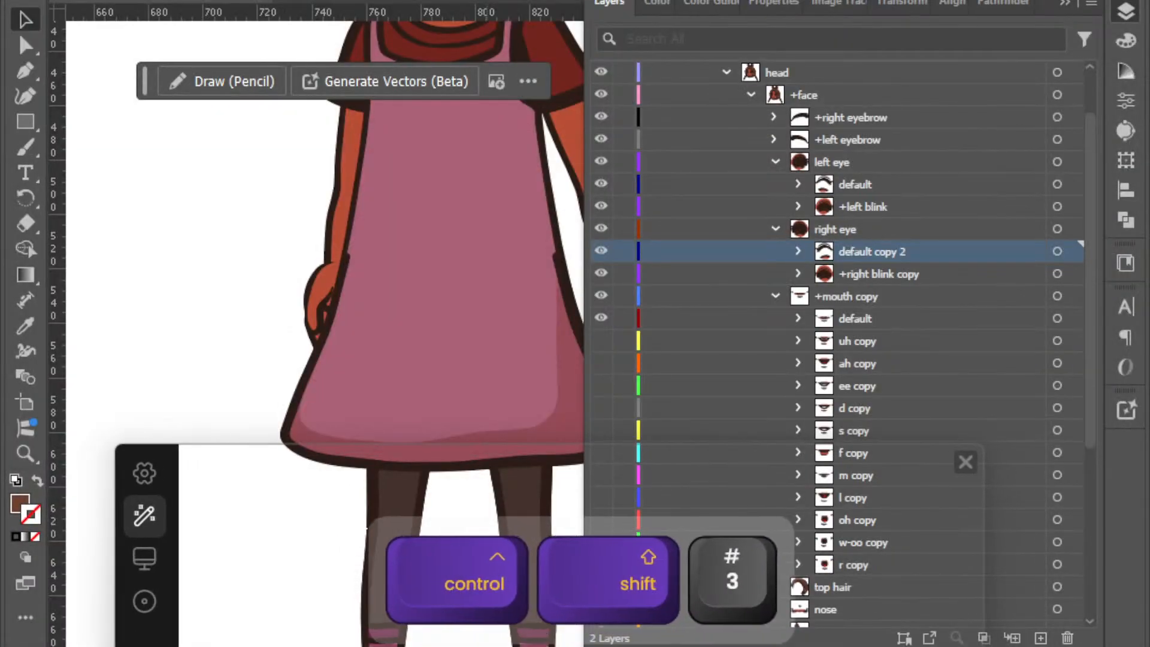
{"action": "left_click_drag", "start_coordinate": [455, 645], "coordinate": [404, 607]}
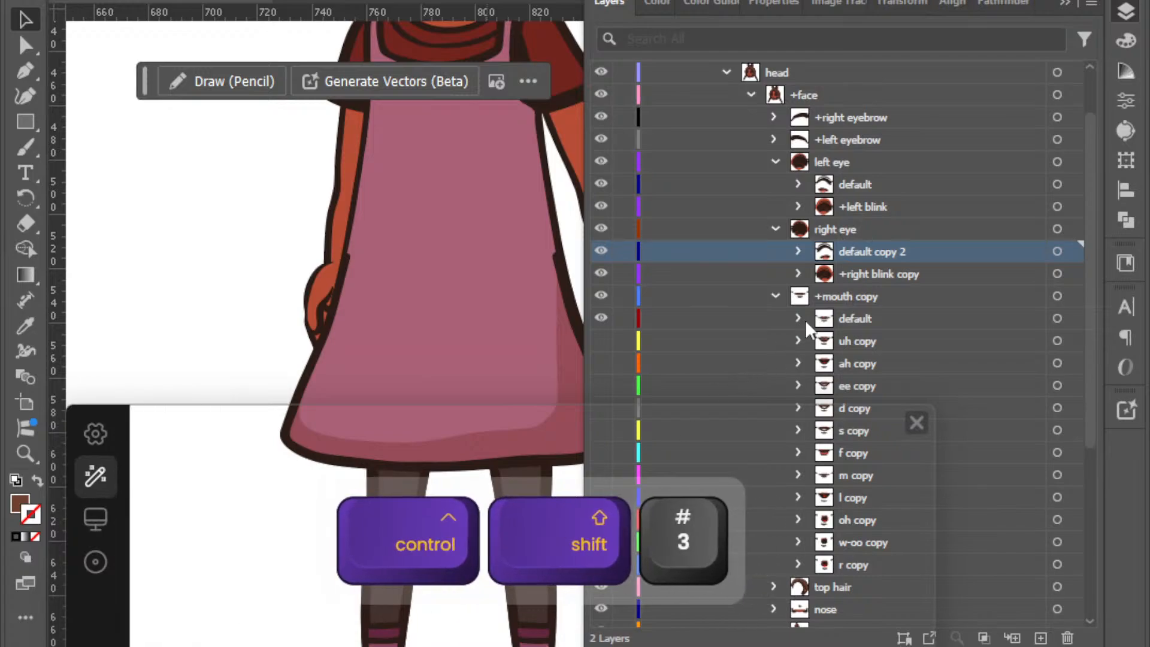
Rename the right eye's sublayers default copy 2 and +right blink copy as default and +right blink.
{"action": "scroll", "coordinate": [872, 299], "scroll_direction": "down", "scroll_amount": 3}
{"action": "scroll", "coordinate": [878, 294], "scroll_direction": "up", "scroll_amount": 1}
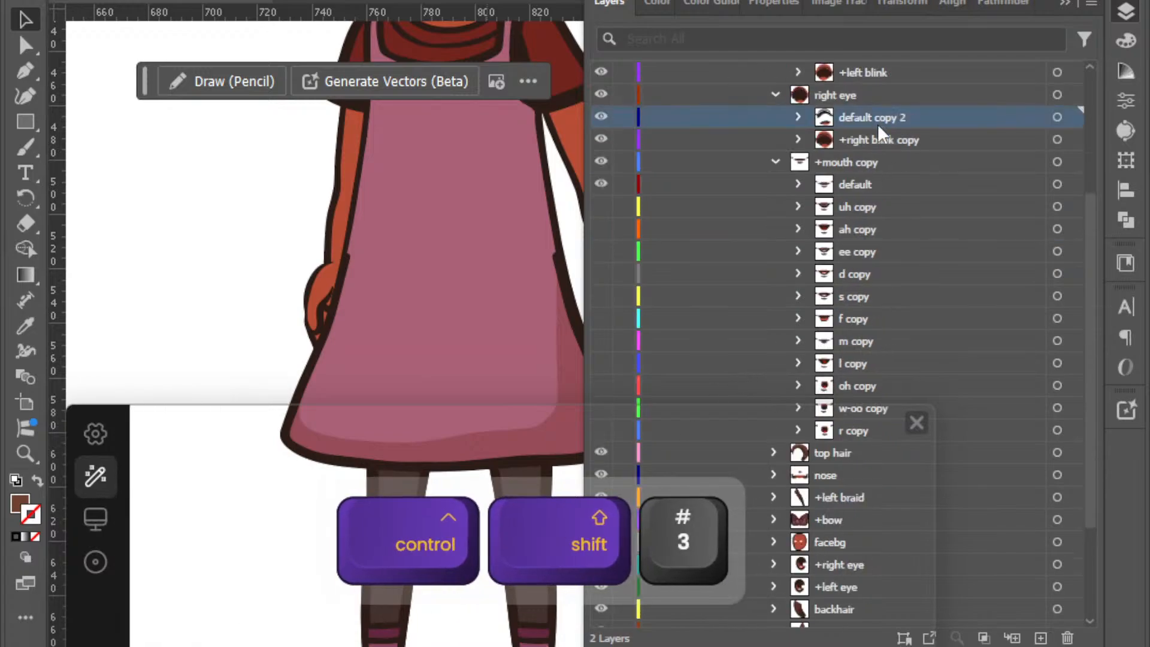
{"action": "scroll", "coordinate": [869, 192], "scroll_direction": "down", "scroll_amount": 1}
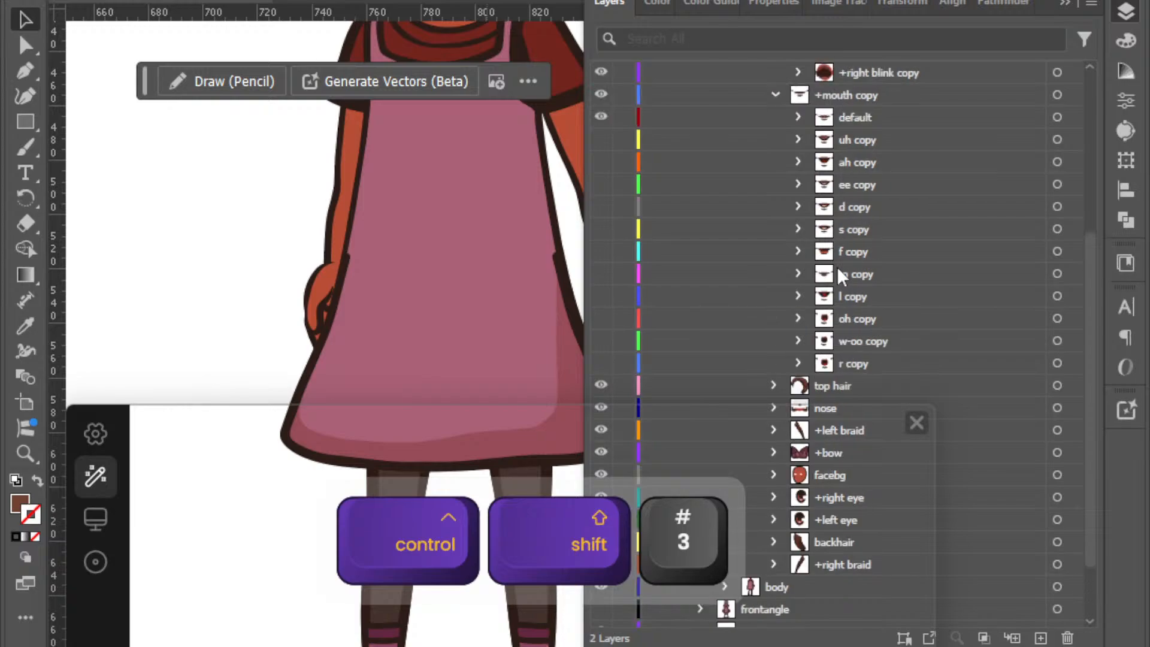
{"action": "scroll", "coordinate": [845, 210], "scroll_direction": "up", "scroll_amount": 1}
{"action": "double_click", "coordinate": [890, 116]}
{"action": "key", "text": "Right"}
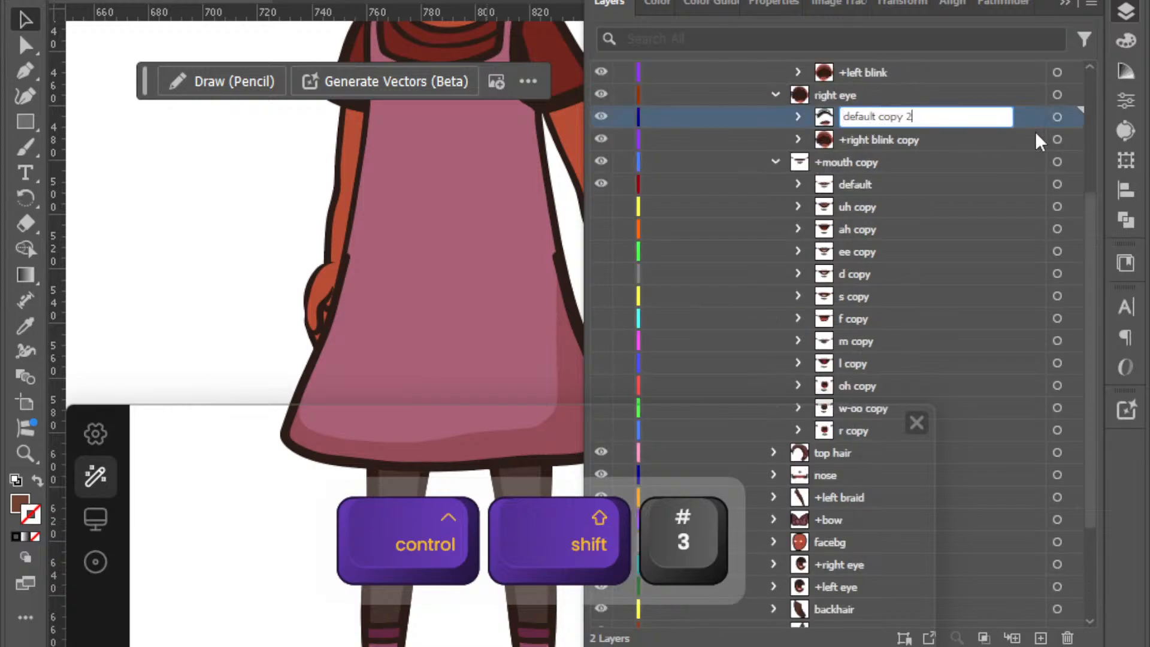
{"action": "key", "text": "BackSpace"}
{"action": "key", "text": "BackSpace"}
{"action": "key", "text": "BackSpace"}
{"action": "key", "text": "BackSpace"}
{"action": "key", "text": "BackSpace"}
{"action": "key", "text": "BackSpace"}
{"action": "key", "text": "BackSpace"}
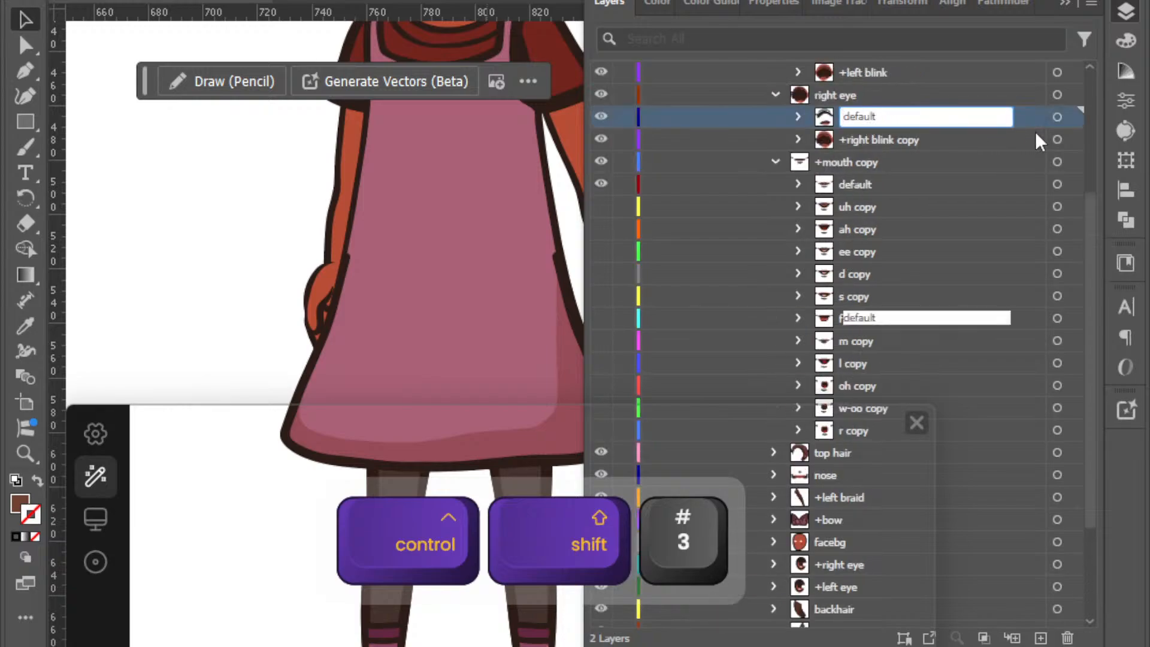
{"action": "key", "text": "Tab"}
{"action": "key", "text": "Right"}
{"action": "key", "text": "BackSpace"}
{"action": "key", "text": "BackSpace"}
{"action": "key", "text": "BackSpace"}
{"action": "key", "text": "BackSpace"}
{"action": "key", "text": "BackSpace"}
{"action": "key", "text": "Tab"}
Rename the +mouth copy layer as +mouth, keeping its default sublayer's name.
{"action": "key", "text": "Right"}
{"action": "key", "text": "BackSpace"}
{"action": "key", "text": "BackSpace"}
{"action": "key", "text": "BackSpace"}
{"action": "key", "text": "BackSpace"}
{"action": "key", "text": "BackSpace"}
{"action": "key", "text": "Tab"}
{"action": "key", "text": "Right"}
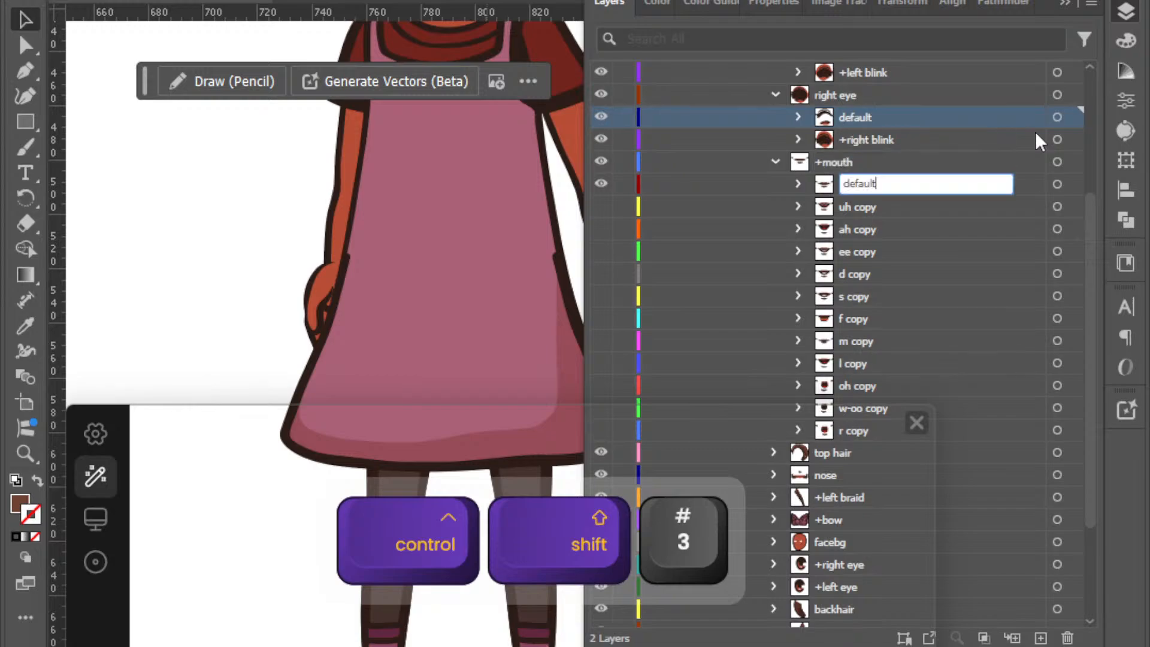
{"action": "key", "text": "Tab"}
Rename the mouth sublayers uh copy, ah copy and ee copy as uh, ah and ee.
{"action": "key", "text": "Right"}
{"action": "key", "text": "BackSpace"}
{"action": "key", "text": "BackSpace"}
{"action": "key", "text": "BackSpace"}
{"action": "key", "text": "BackSpace"}
{"action": "key", "text": "BackSpace"}
{"action": "key", "text": "Tab"}
{"action": "key", "text": "Right"}
{"action": "key", "text": "BackSpace"}
{"action": "key", "text": "BackSpace"}
{"action": "key", "text": "BackSpace"}
{"action": "key", "text": "BackSpace"}
{"action": "key", "text": "BackSpace"}
{"action": "key", "text": "Tab"}
{"action": "key", "text": "Right"}
{"action": "key", "text": "BackSpace"}
{"action": "key", "text": "Tab"}
Rename the mouth sublayers d copy, s copy and f copy as d, s and f.
{"action": "key", "text": "BackSpace"}
{"action": "key", "text": "BackSpace"}
{"action": "key", "text": "BackSpace"}
{"action": "key", "text": "BackSpace"}
{"action": "key", "text": "BackSpace"}
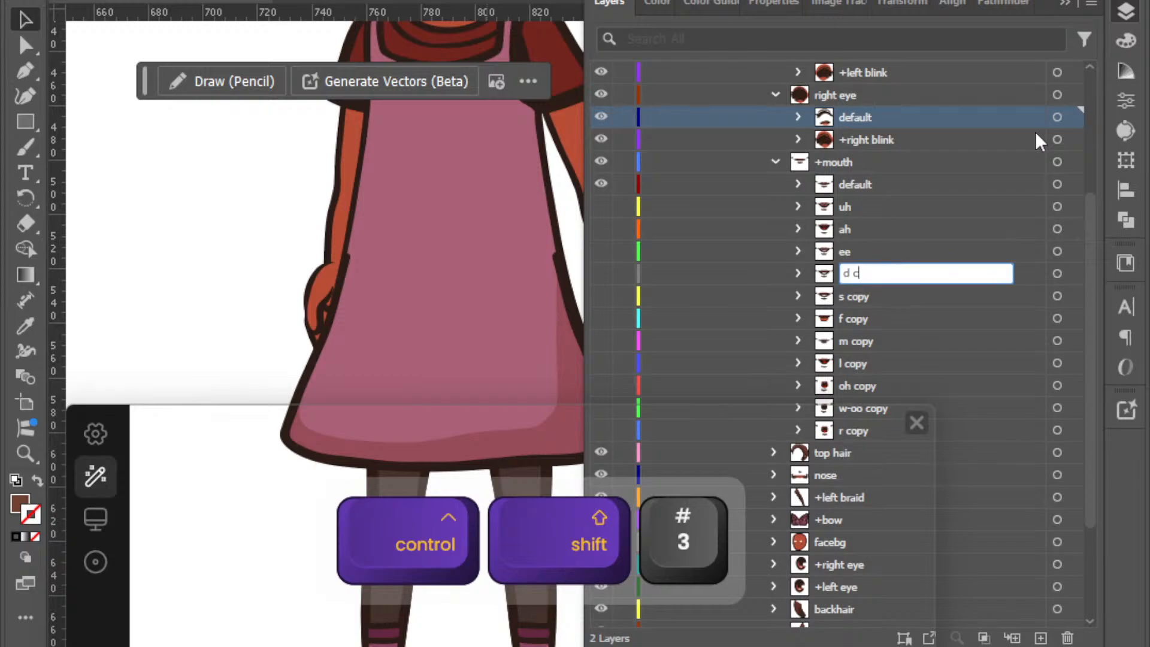
{"action": "key", "text": "Tab"}
{"action": "key", "text": "BackSpace"}
{"action": "key", "text": "BackSpace"}
{"action": "key", "text": "BackSpace"}
{"action": "key", "text": "BackSpace"}
{"action": "key", "text": "BackSpace"}
{"action": "key", "text": "Tab"}
{"action": "key", "text": "BackSpace"}
{"action": "key", "text": "BackSpace"}
{"action": "key", "text": "BackSpace"}
{"action": "key", "text": "BackSpace"}
{"action": "key", "text": "Tab"}
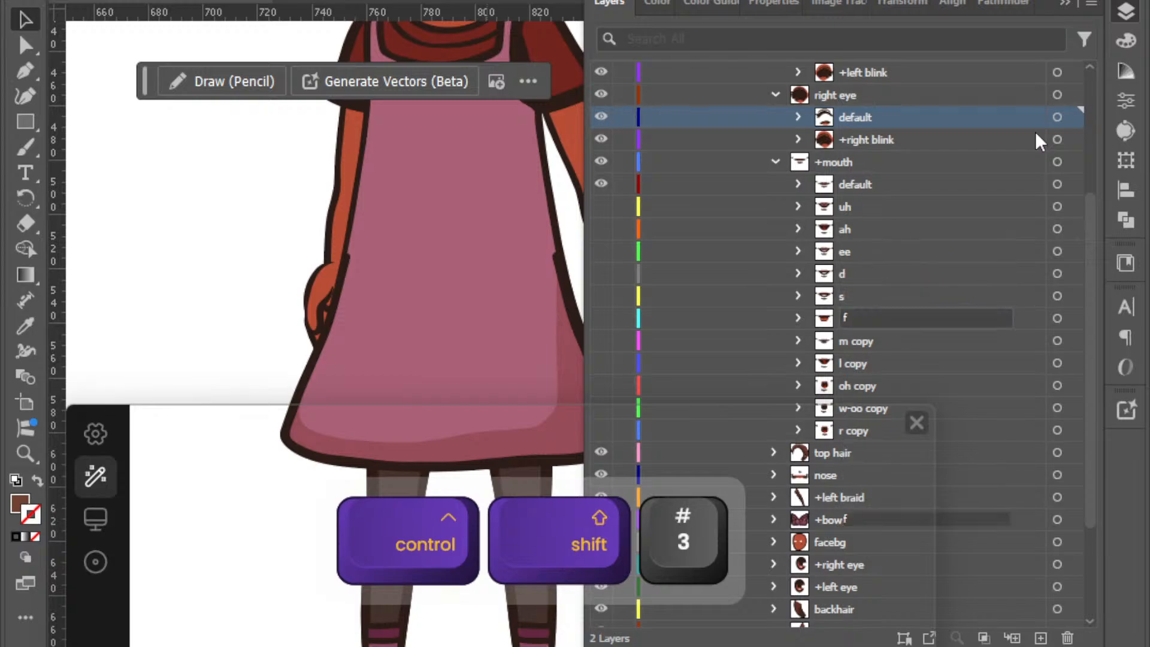
Rename the mouth sublayers m copy, l copy and oh copy as m, l and oh.
{"action": "key", "text": "BackSpace"}
{"action": "key", "text": "BackSpace"}
{"action": "key", "text": "BackSpace"}
{"action": "key", "text": "BackSpace"}
{"action": "key", "text": "BackSpace"}
{"action": "key", "text": "Tab"}
{"action": "key", "text": "BackSpace"}
{"action": "key", "text": "BackSpace"}
{"action": "key", "text": "BackSpace"}
{"action": "key", "text": "BackSpace"}
{"action": "key", "text": "BackSpace"}
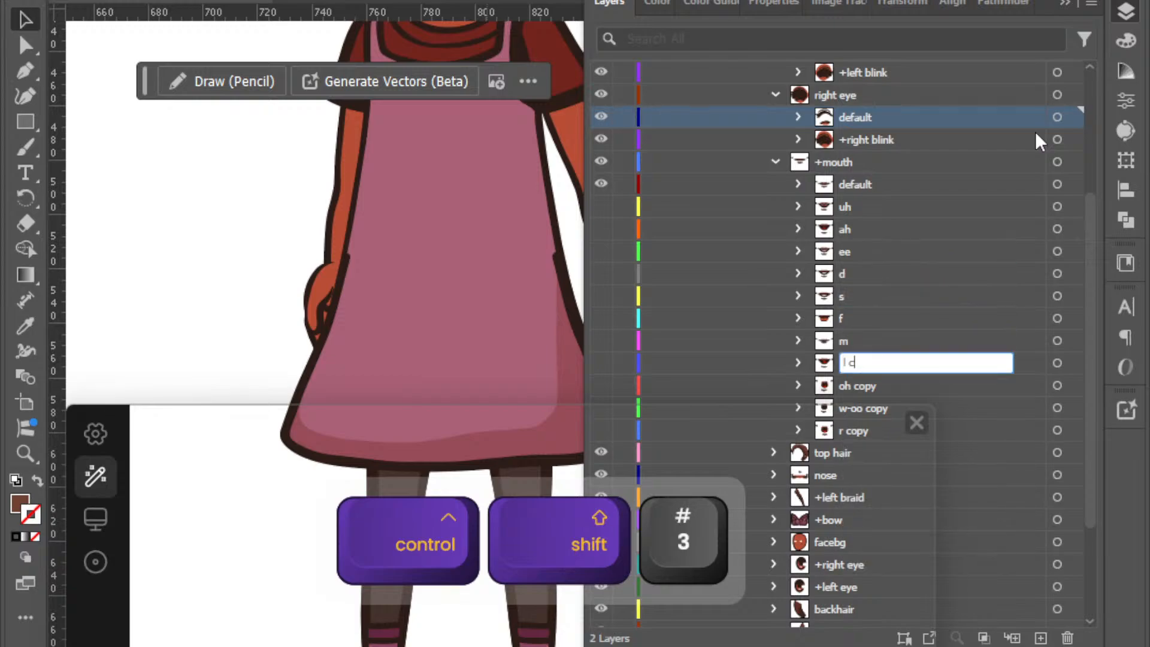
{"action": "key", "text": "Tab"}
{"action": "key", "text": "BackSpace"}
{"action": "key", "text": "BackSpace"}
{"action": "key", "text": "BackSpace"}
{"action": "key", "text": "BackSpace"}
{"action": "key", "text": "BackSpace"}
{"action": "key", "text": "Tab"}
Rename the mouth sublayers w-oo copy and r copy as w-oo and r.
{"action": "key", "text": "BackSpace"}
{"action": "key", "text": "BackSpace"}
{"action": "key", "text": "BackSpace"}
{"action": "key", "text": "BackSpace"}
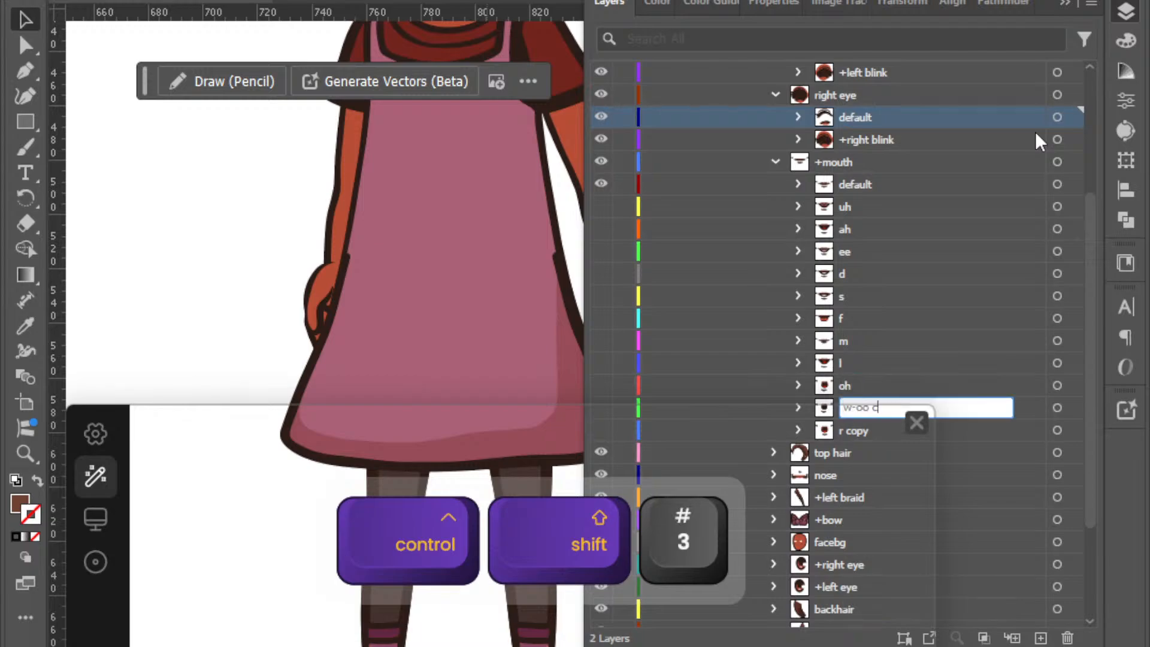
{"action": "key", "text": "Tab"}
{"action": "key", "text": "BackSpace"}
{"action": "key", "text": "BackSpace"}
{"action": "key", "text": "BackSpace"}
{"action": "key", "text": "BackSpace"}
{"action": "key", "text": "BackSpace"}
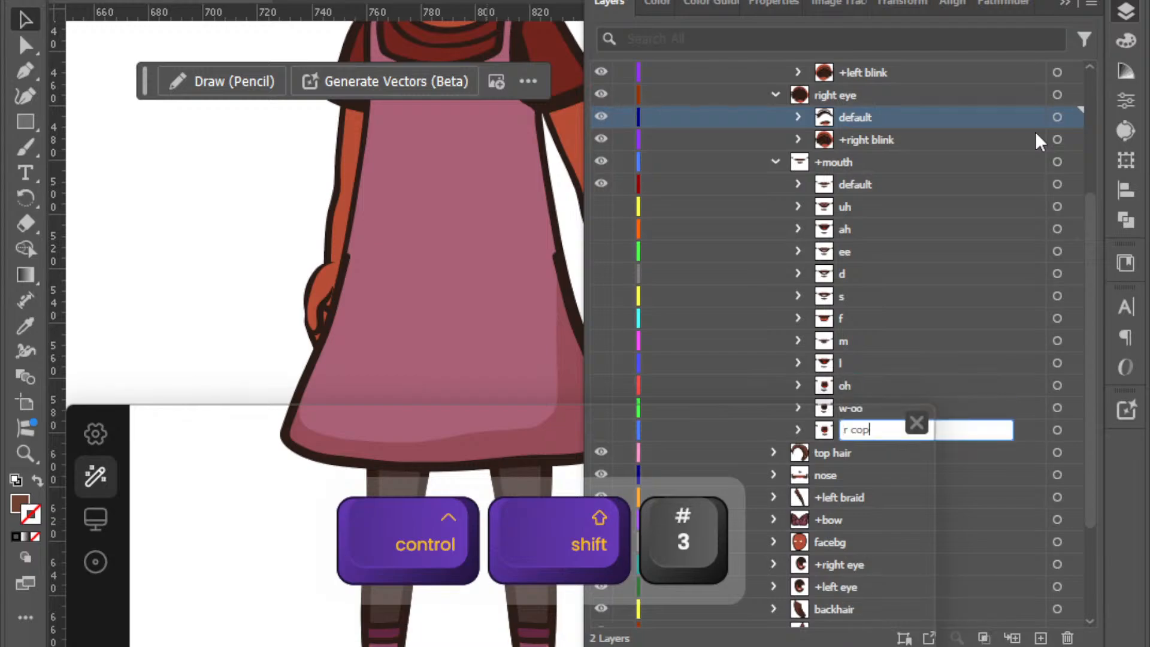
{"action": "key", "text": "Tab"}
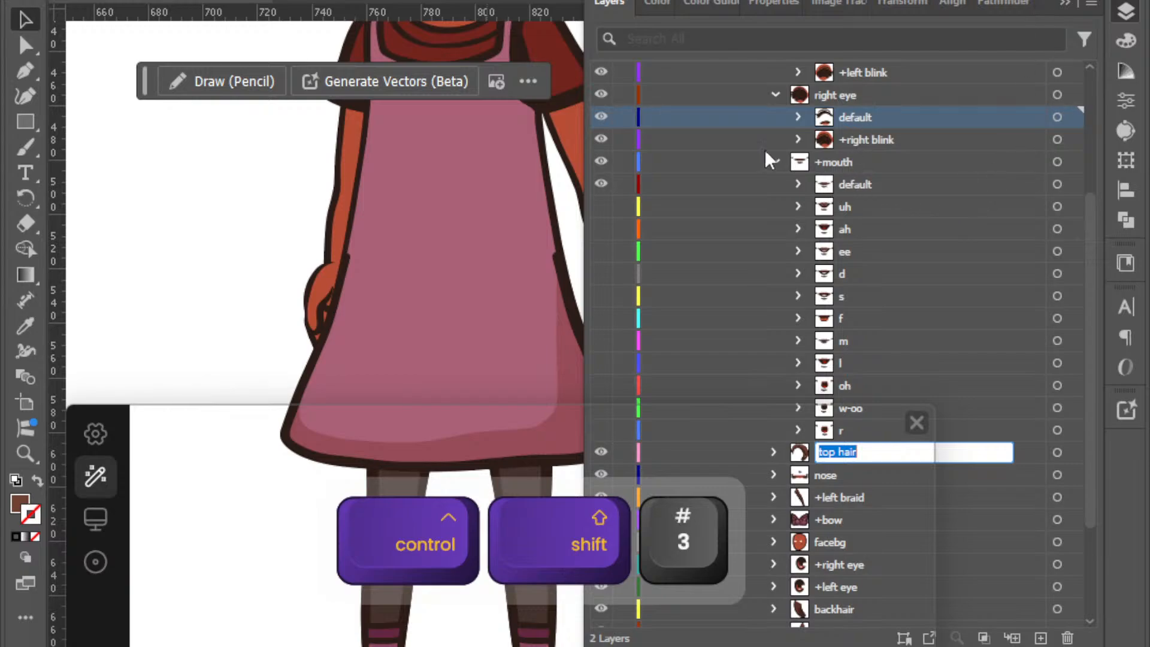
Examine the sublayers inside the right eye's default and +right blink layers, including the three blink frames.
{"action": "left_click", "coordinate": [799, 140]}
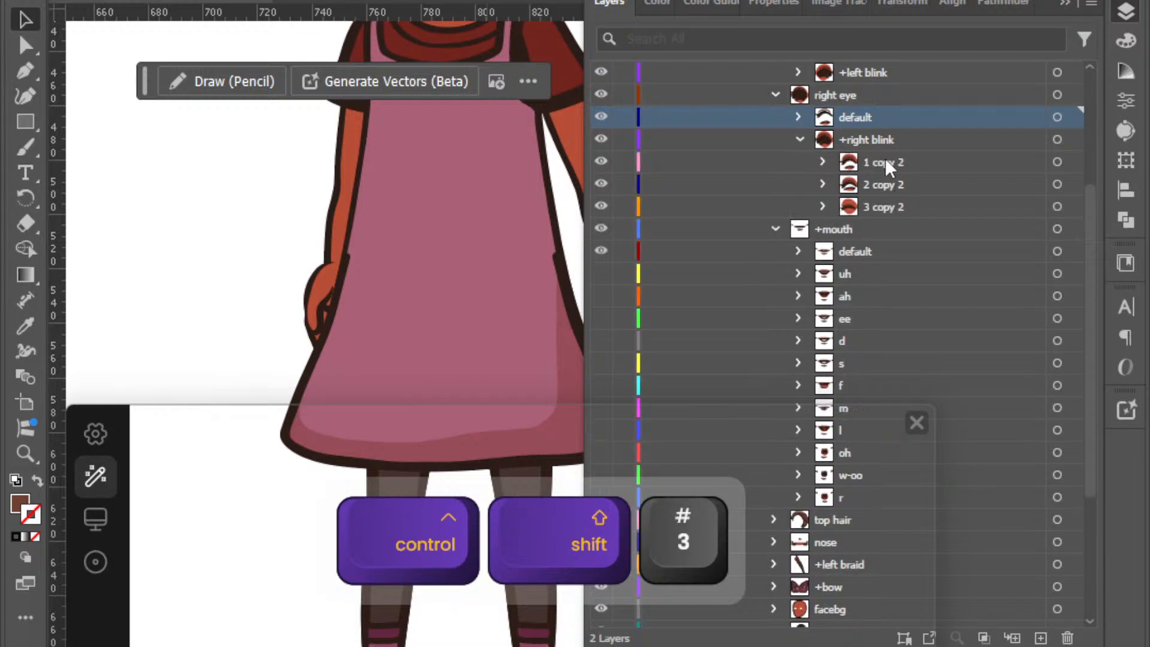
{"action": "left_click", "coordinate": [801, 139]}
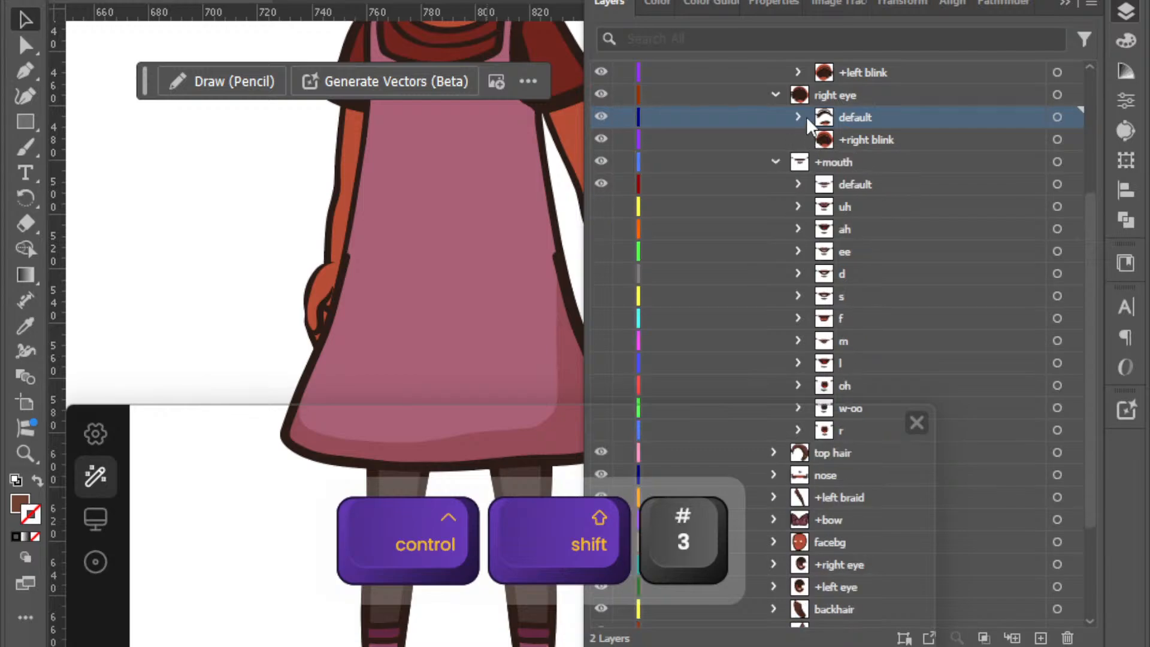
{"action": "left_click", "coordinate": [800, 115]}
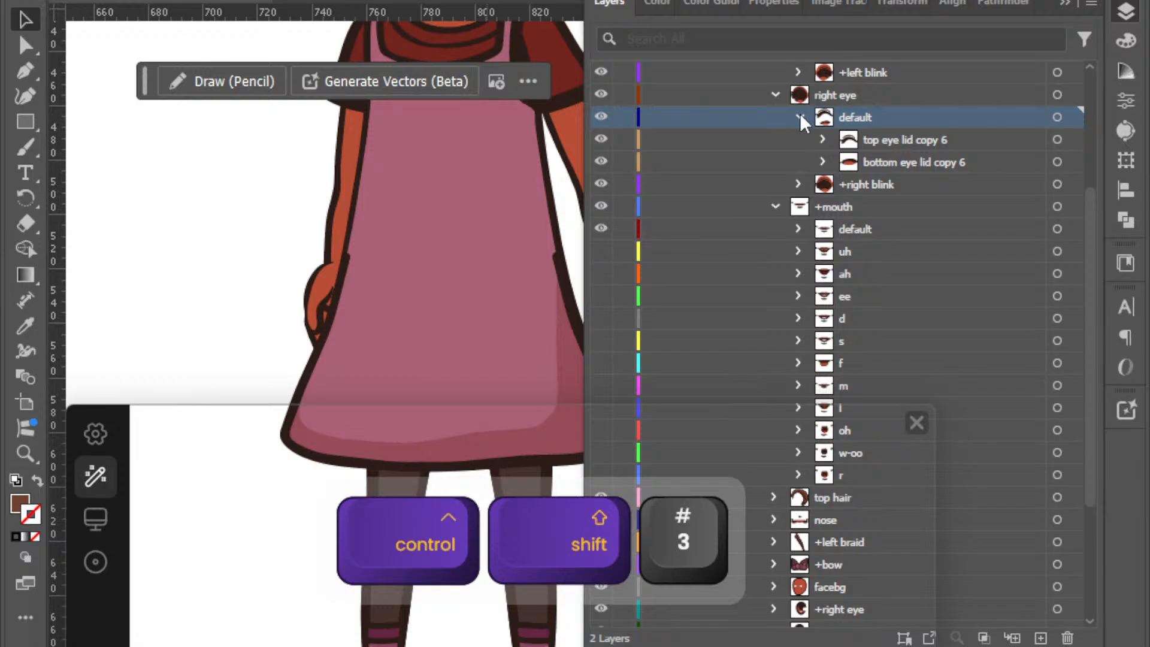
{"action": "left_click", "coordinate": [800, 115]}
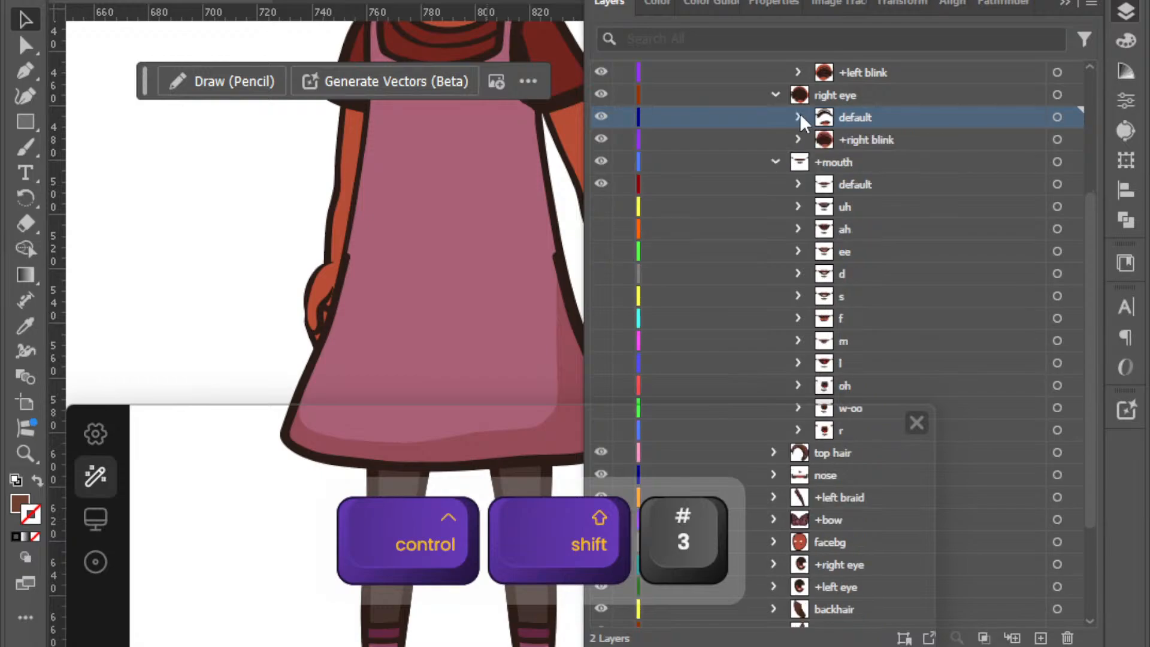
{"action": "scroll", "coordinate": [800, 113], "scroll_direction": "up", "scroll_amount": 1}
{"action": "left_click", "coordinate": [800, 184]}
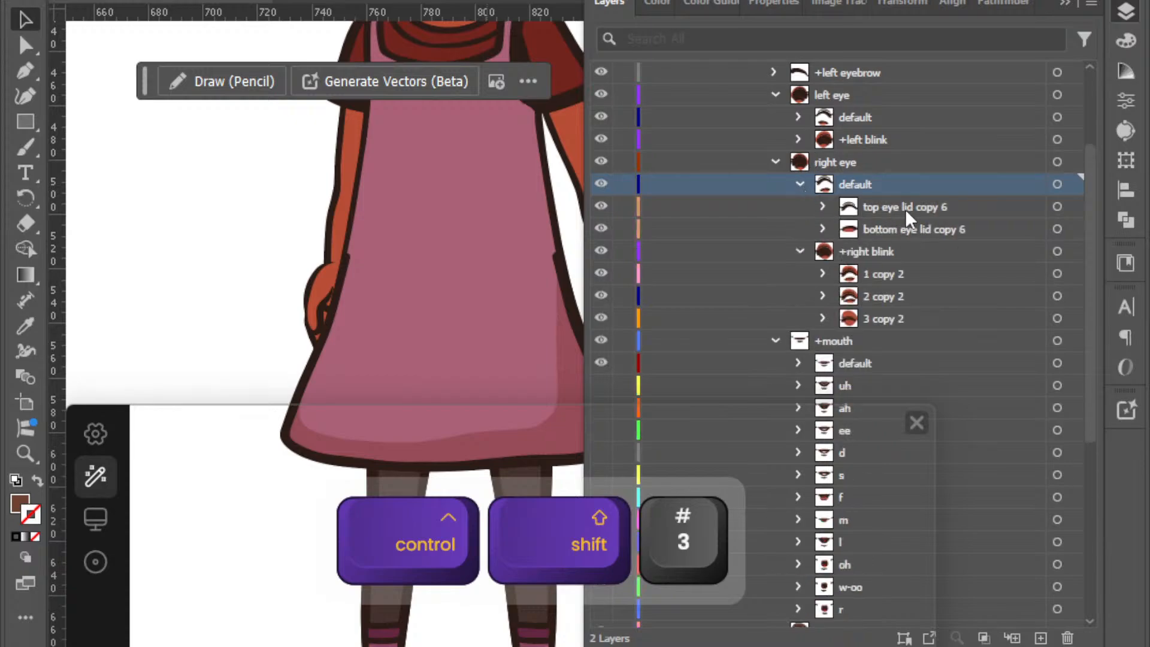
{"action": "left_click", "coordinate": [802, 184]}
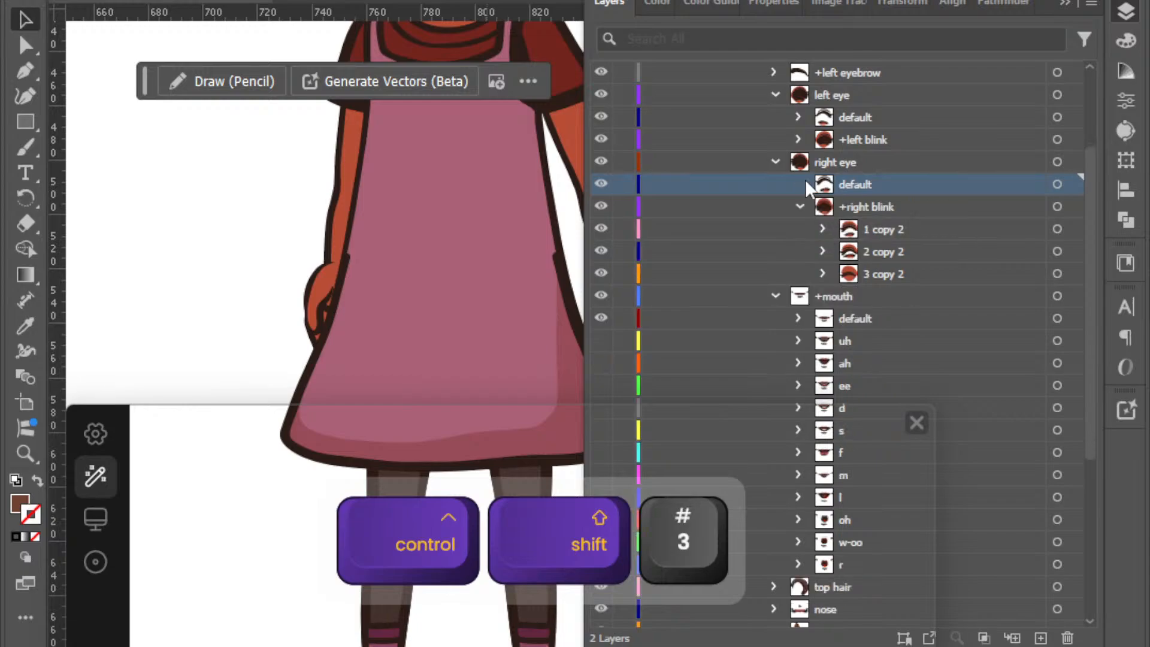
{"action": "left_click", "coordinate": [800, 207]}
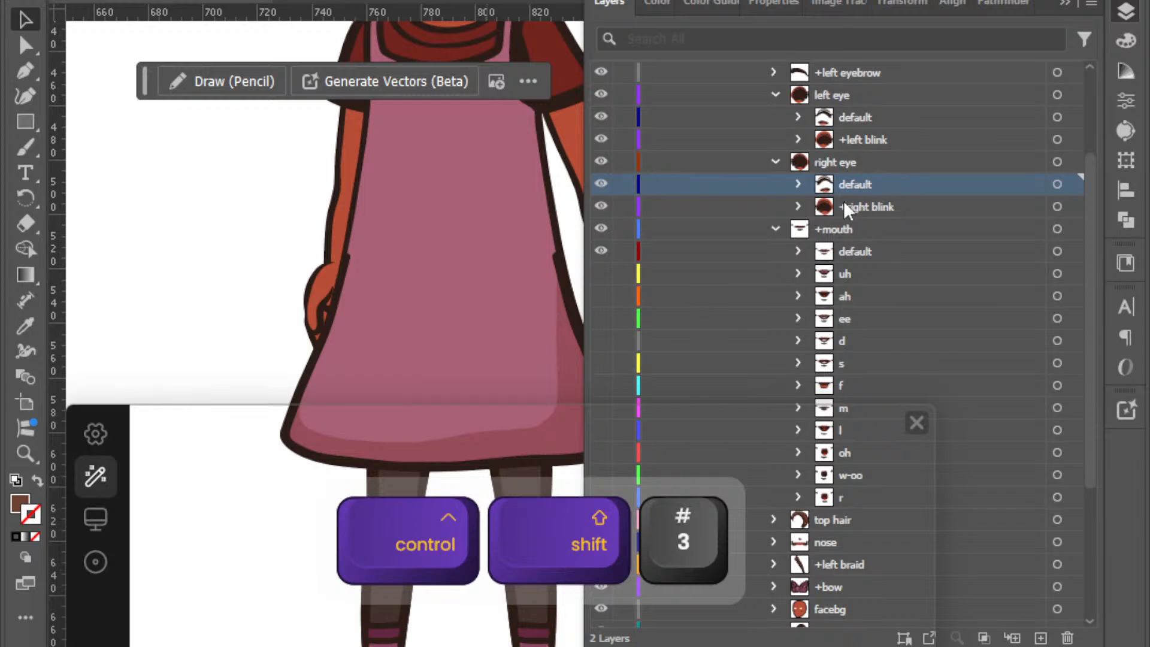
{"action": "left_click", "coordinate": [797, 206]}
{"action": "left_click", "coordinate": [903, 232]}
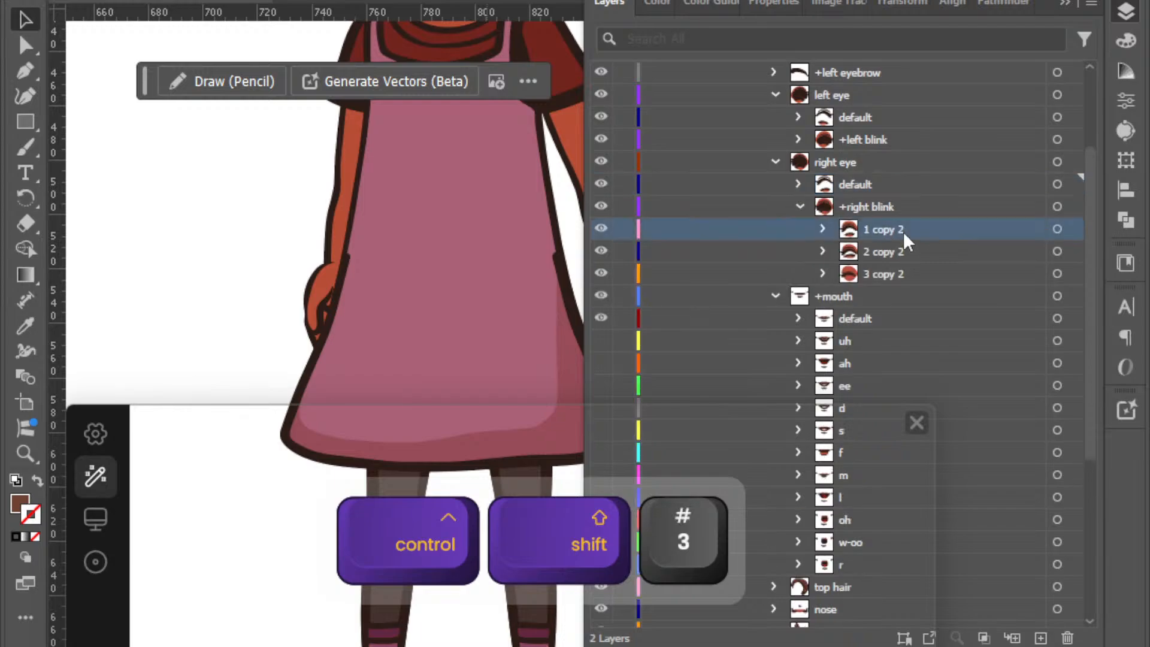
{"action": "left_click", "coordinate": [914, 274], "text": "shift"}
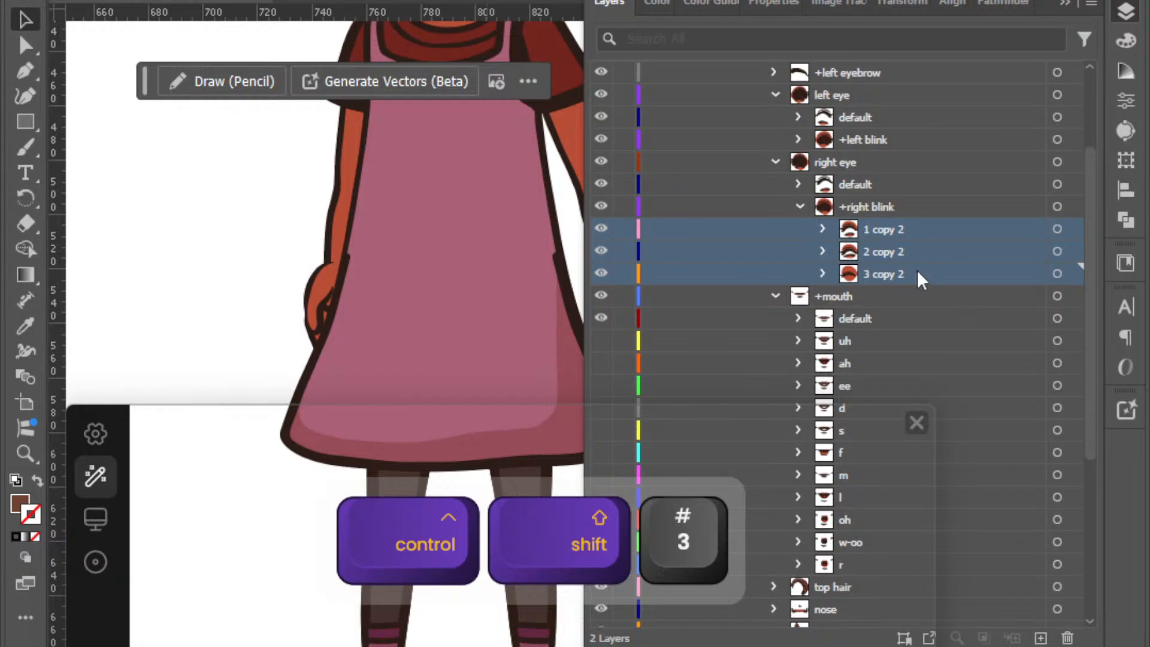
{"action": "left_click", "coordinate": [800, 203]}
{"action": "left_click", "coordinate": [806, 191]}
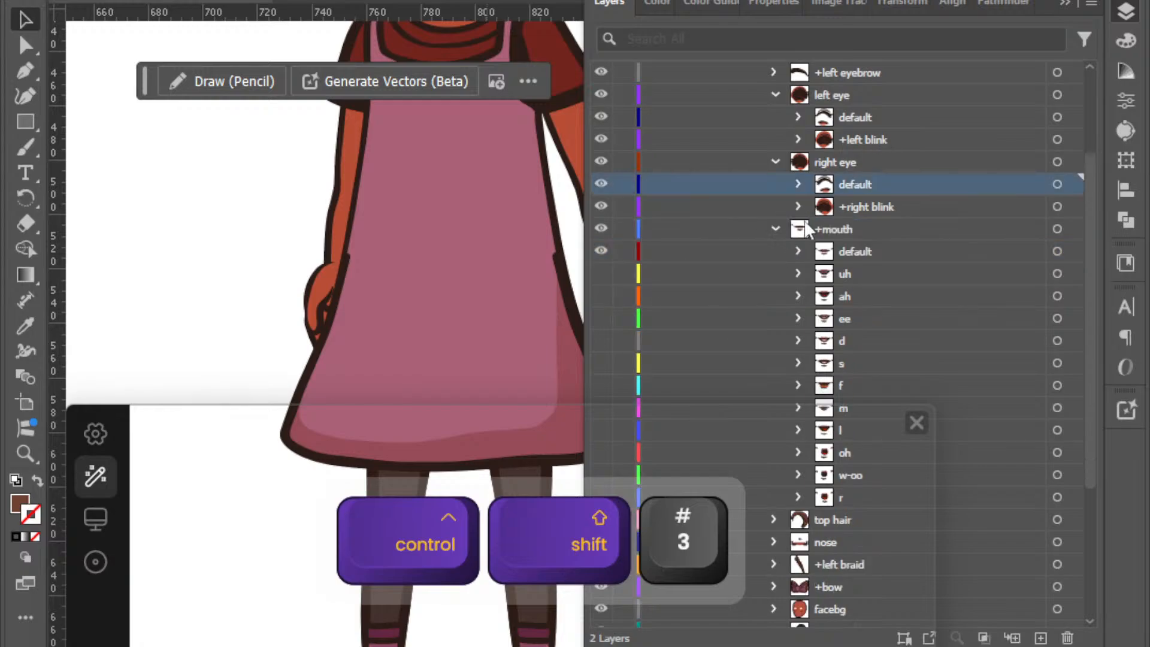
{"action": "left_click", "coordinate": [799, 182]}
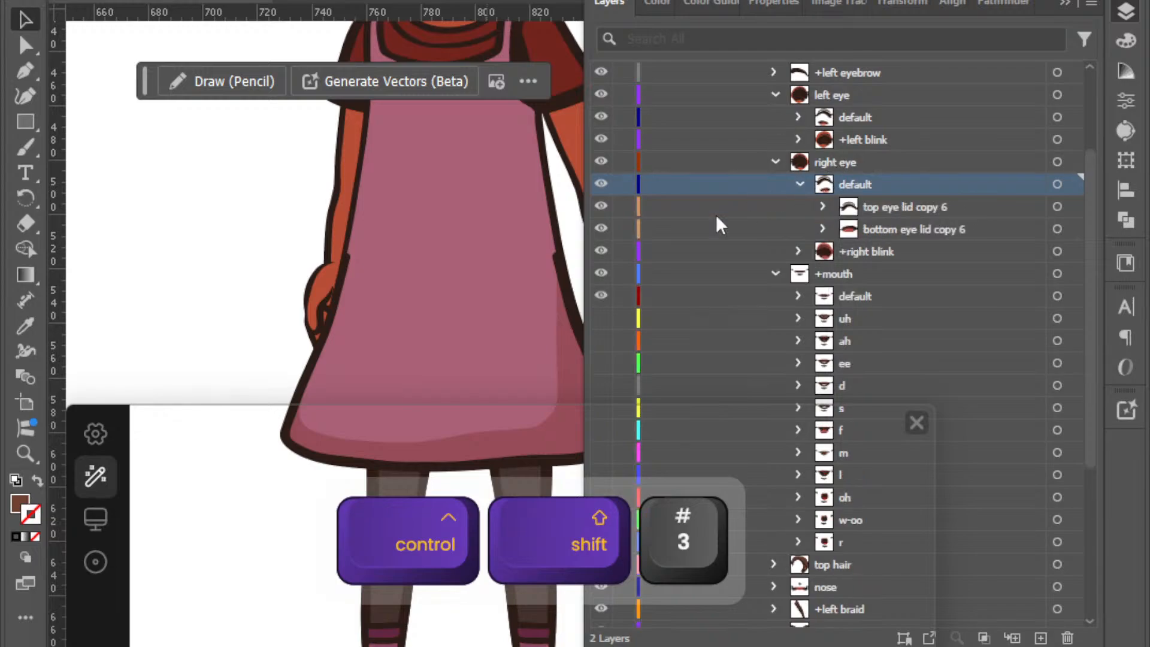
{"action": "left_click", "coordinate": [799, 182]}
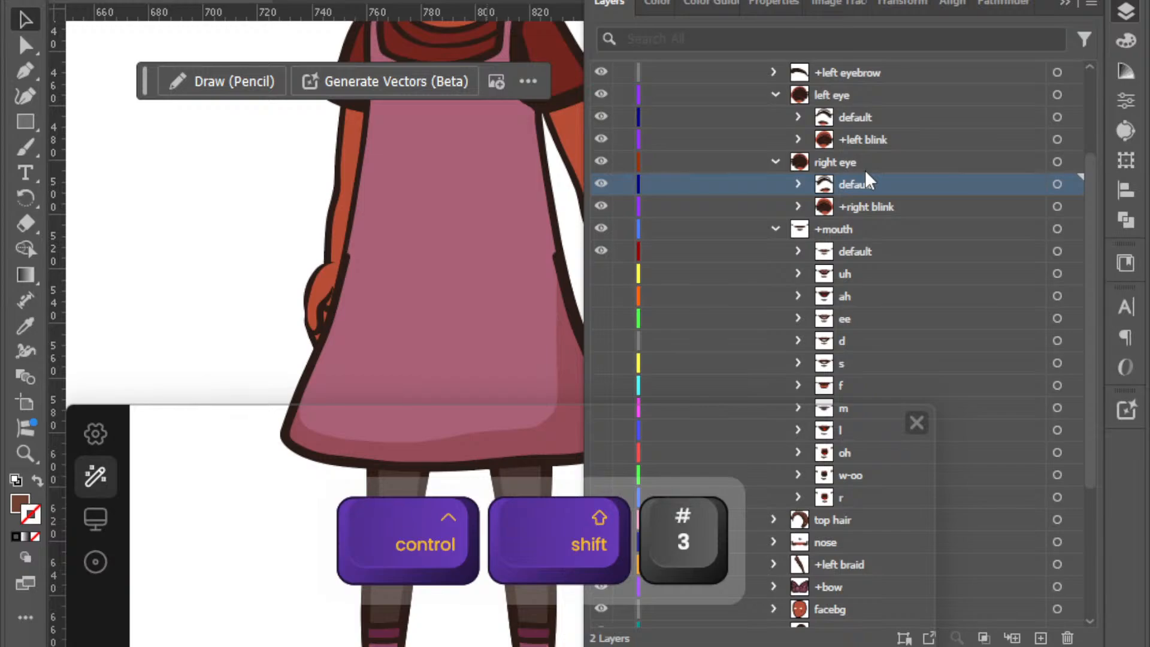
Collapse the +mouth, right eye, left eye, head and leftquartangle layers.
{"action": "scroll", "coordinate": [487, 303], "scroll_direction": "up", "scroll_amount": 10}
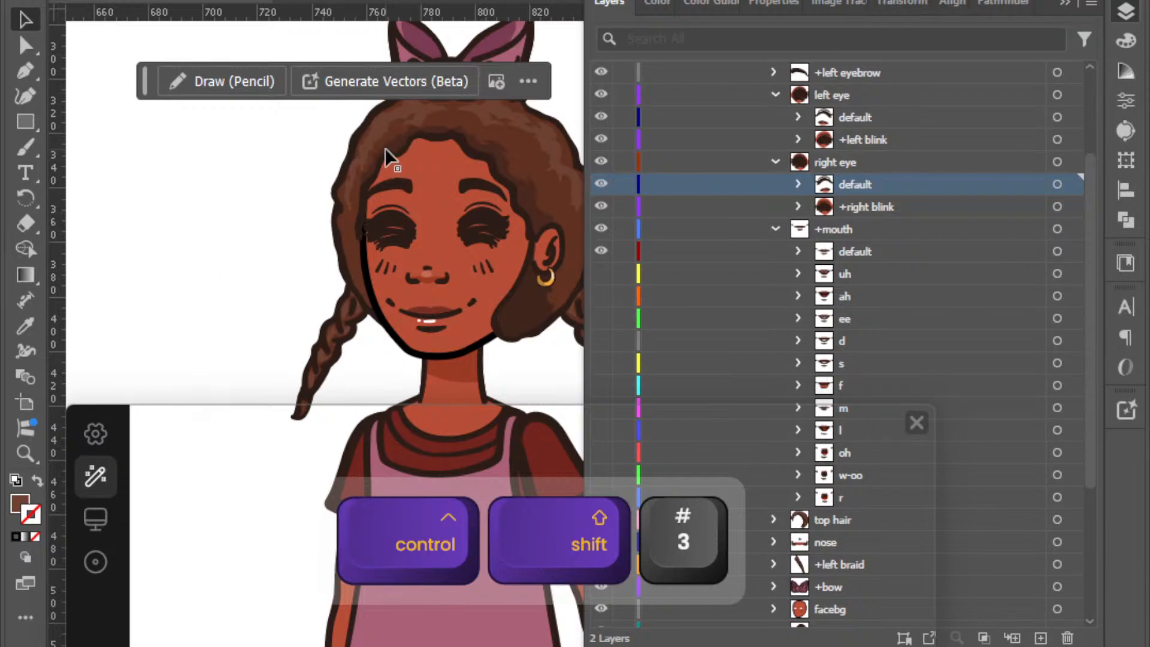
{"action": "scroll", "coordinate": [385, 150], "scroll_direction": "down", "scroll_amount": 4}
{"action": "scroll", "coordinate": [383, 158], "scroll_direction": "up", "scroll_amount": 4}
{"action": "scroll", "coordinate": [385, 153], "scroll_direction": "right", "scroll_amount": 5}
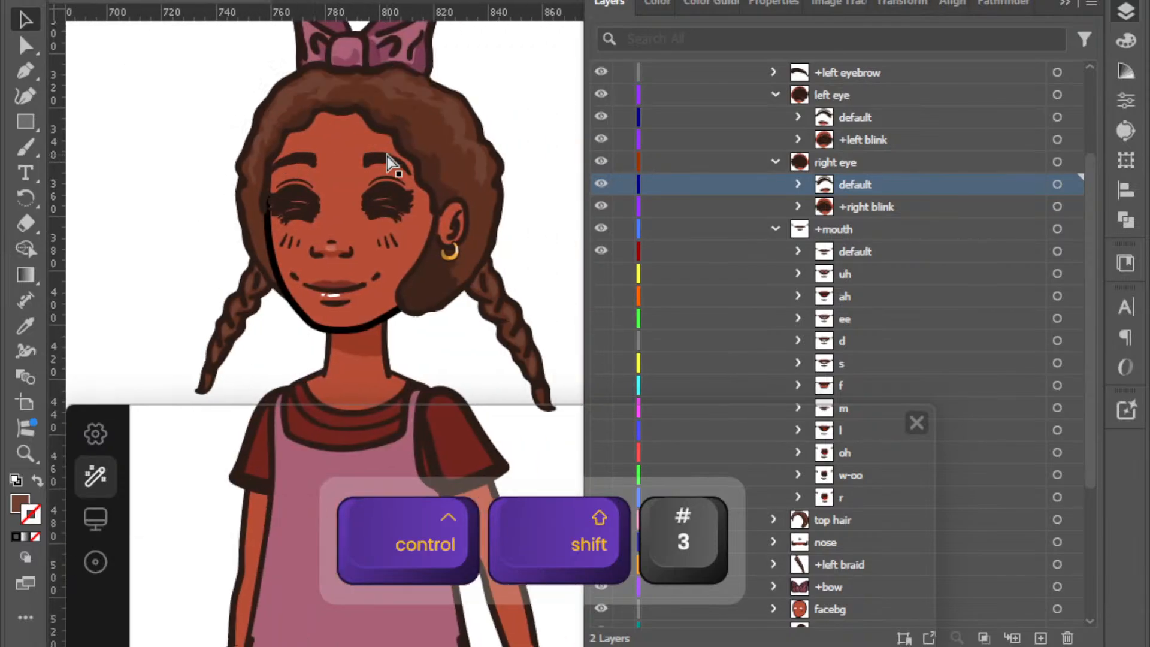
{"action": "scroll", "coordinate": [387, 156], "scroll_direction": "down", "scroll_amount": 1}
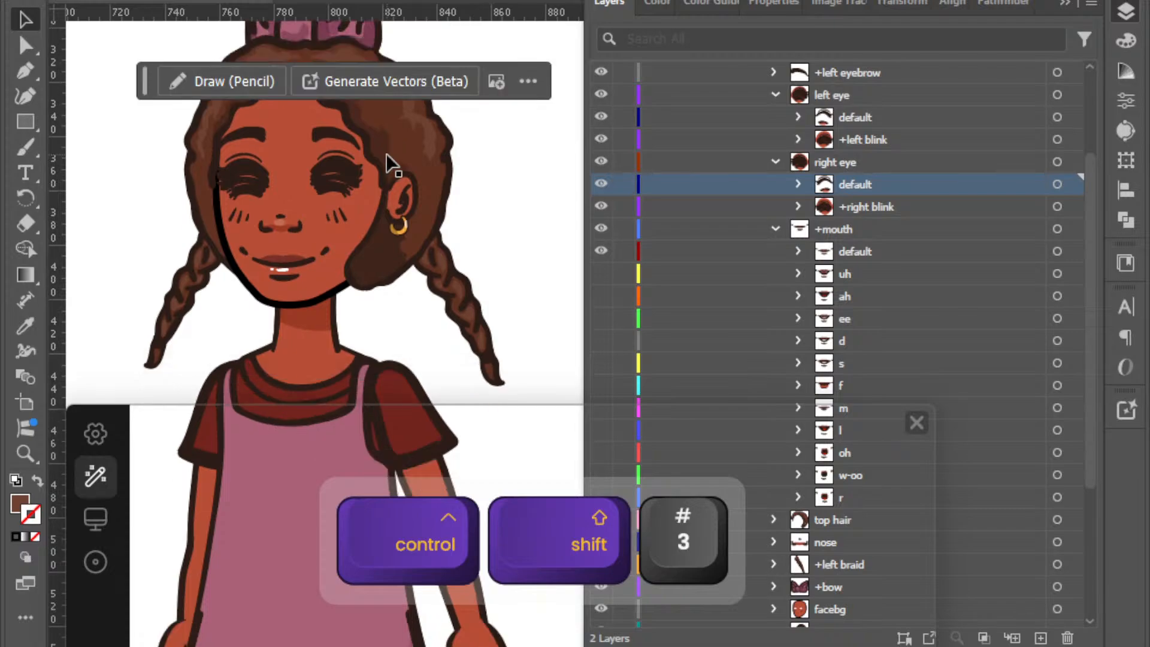
{"action": "scroll", "coordinate": [387, 161], "scroll_direction": "up", "scroll_amount": 1}
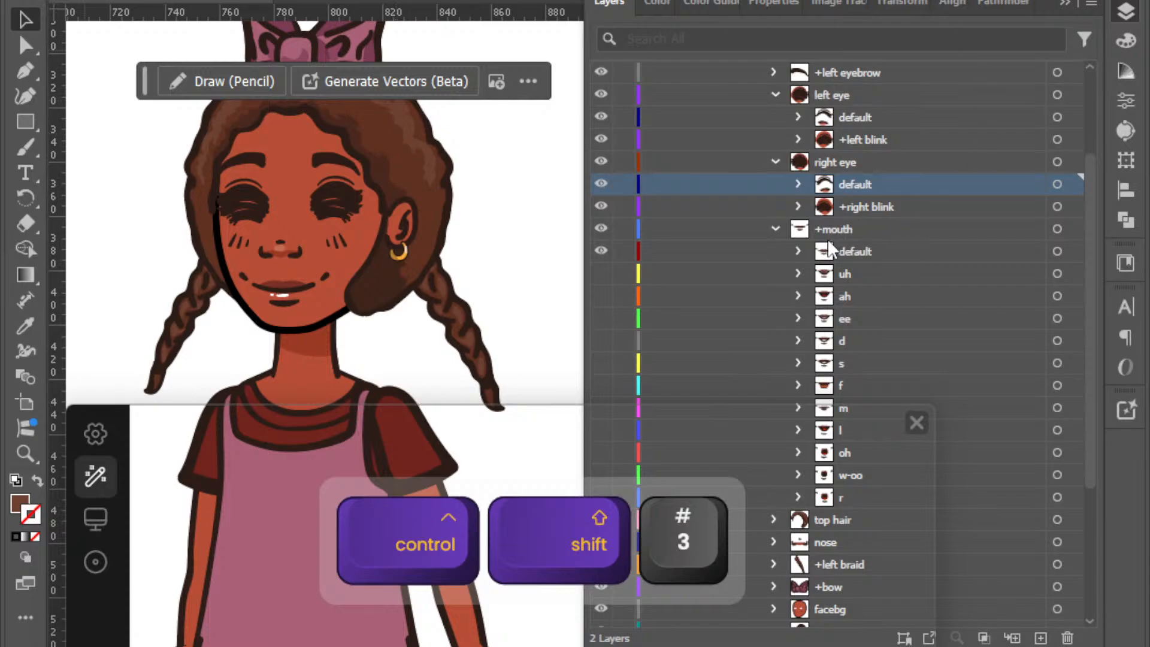
{"action": "left_click", "coordinate": [773, 235]}
{"action": "left_click", "coordinate": [775, 213]}
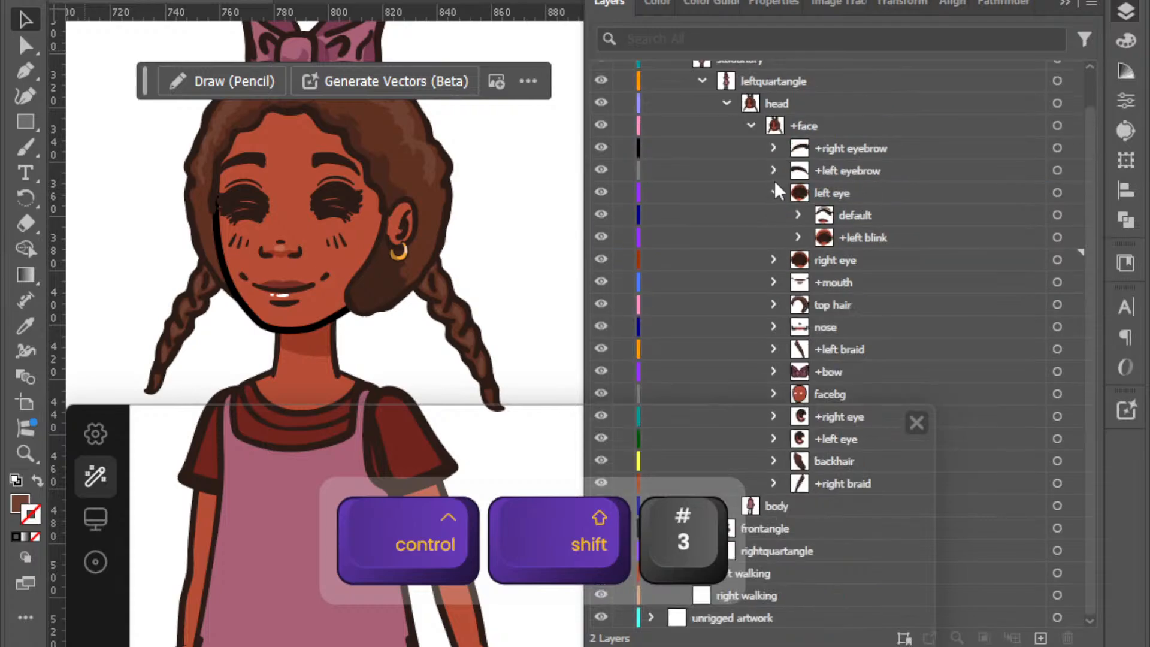
{"action": "left_click", "coordinate": [777, 193]}
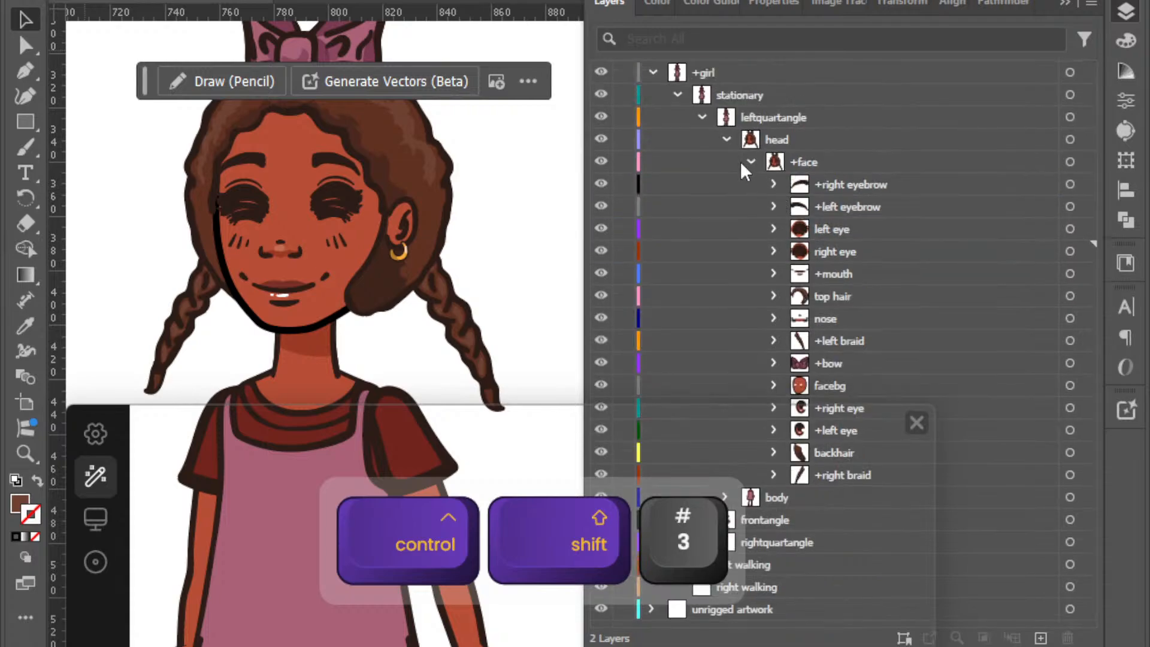
{"action": "left_click", "coordinate": [726, 140]}
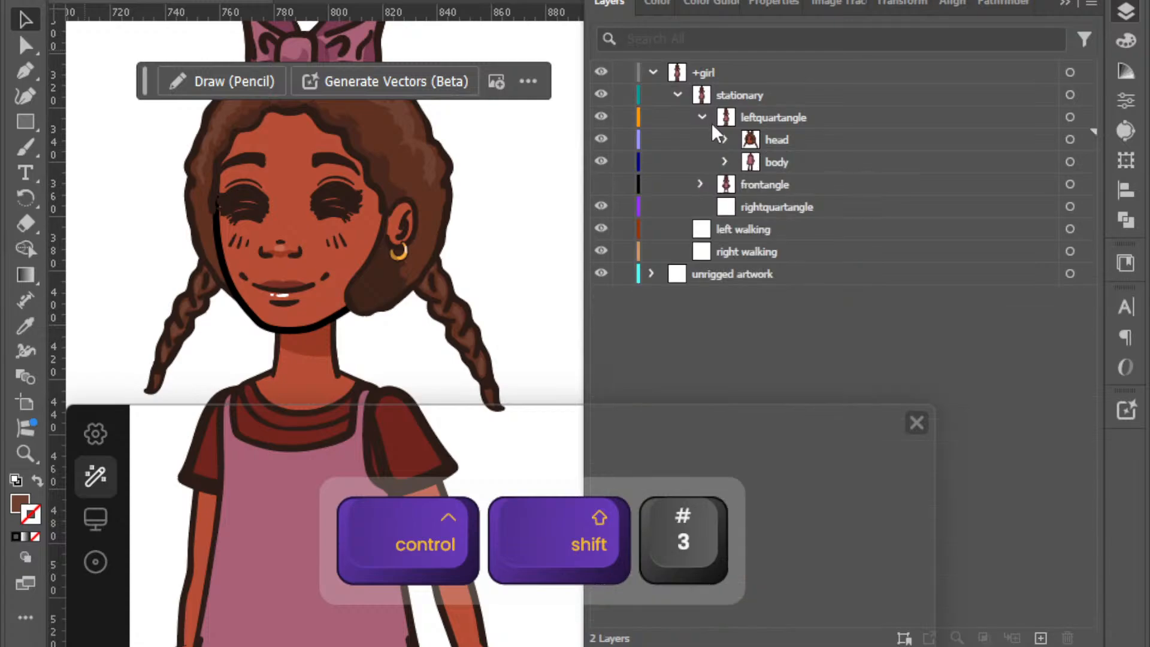
{"action": "left_click", "coordinate": [701, 118]}
Expand the frontangle layer and hide leftquartangle so only the front view shows.
{"action": "left_click", "coordinate": [701, 139]}
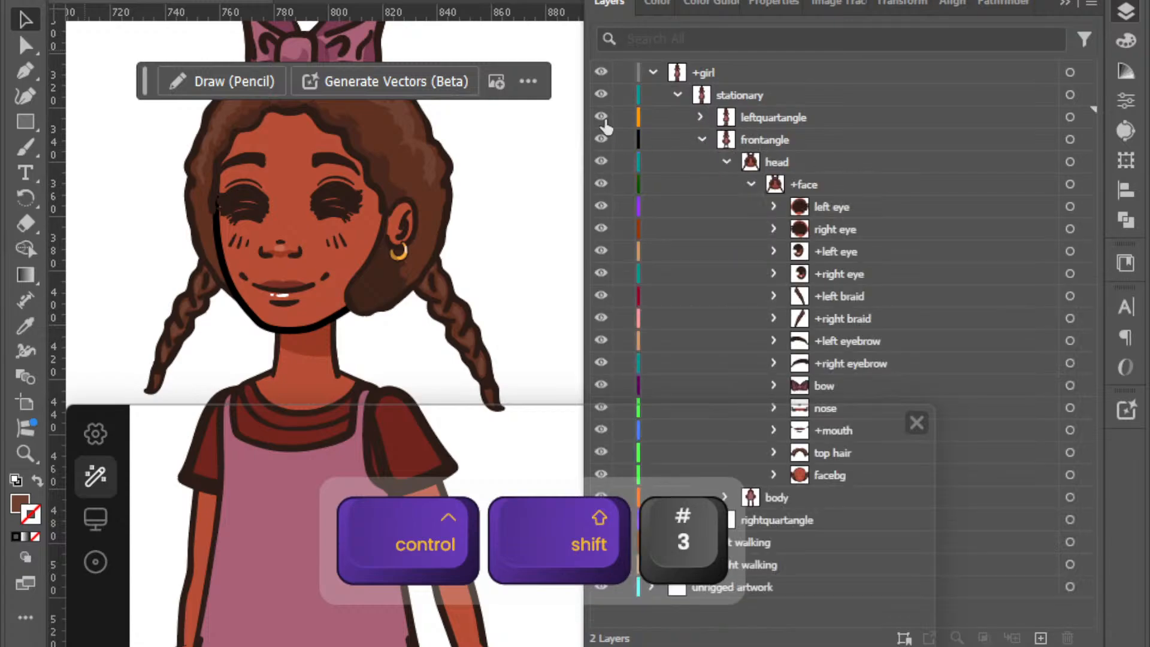
{"action": "left_click", "coordinate": [600, 117]}
{"action": "scroll", "coordinate": [498, 211], "scroll_direction": "down", "scroll_amount": 8}
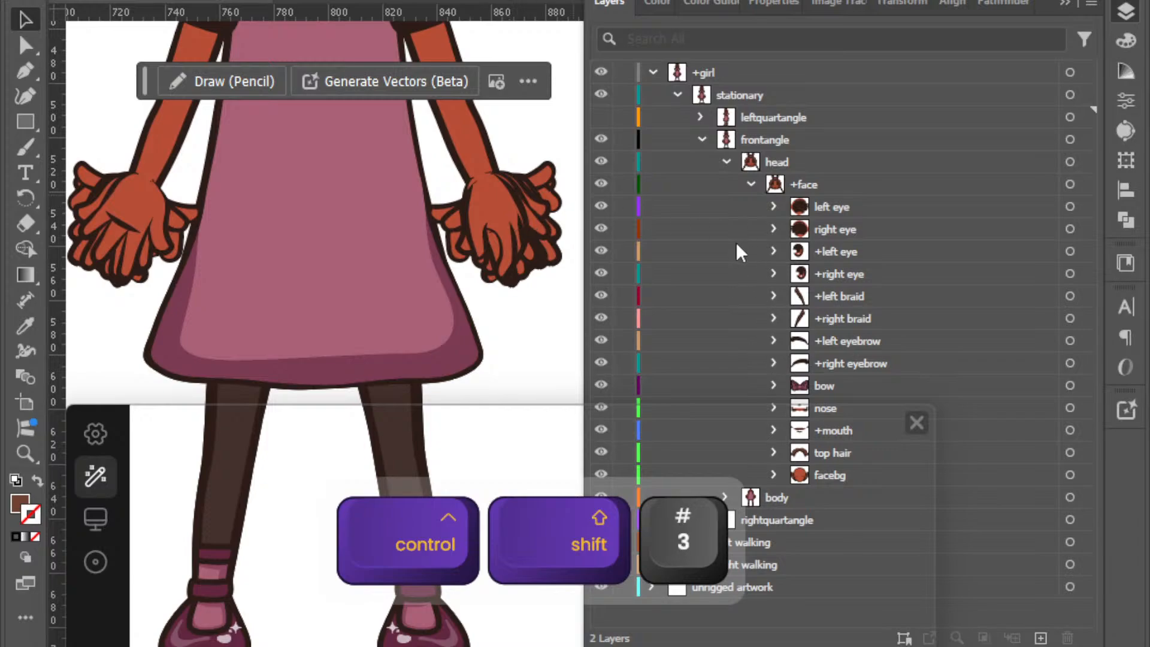
Collapse frontangle's head and expand its body, +left arm and +right arm layers.
{"action": "left_click", "coordinate": [727, 162]}
{"action": "left_click", "coordinate": [725, 184]}
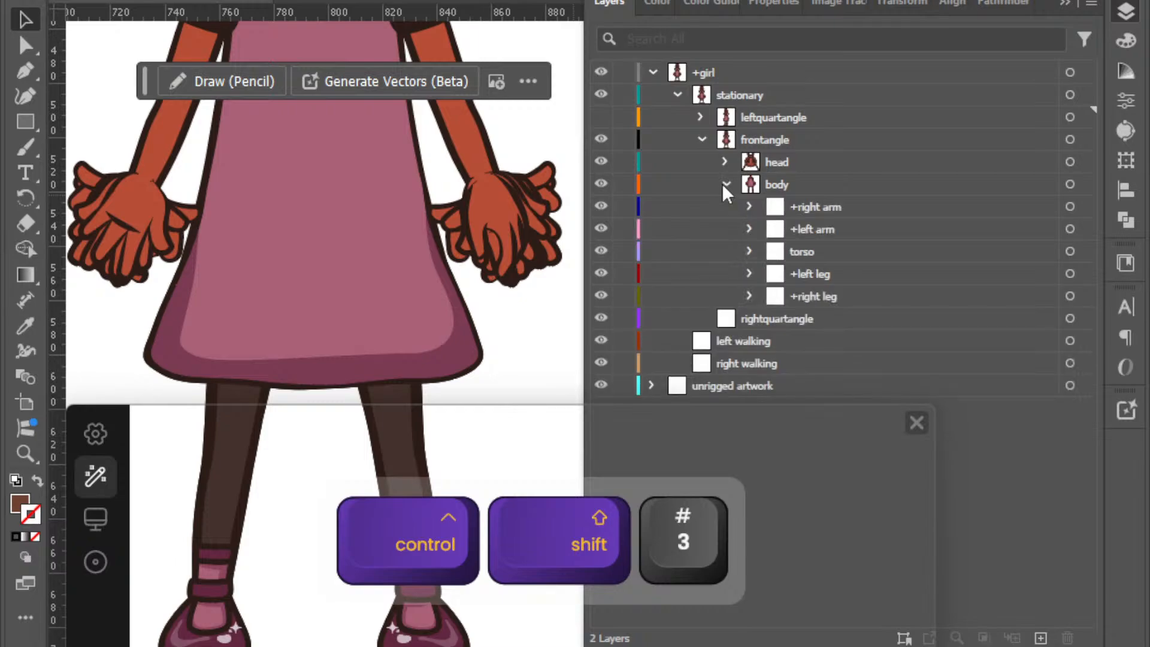
{"action": "left_click", "coordinate": [749, 229]}
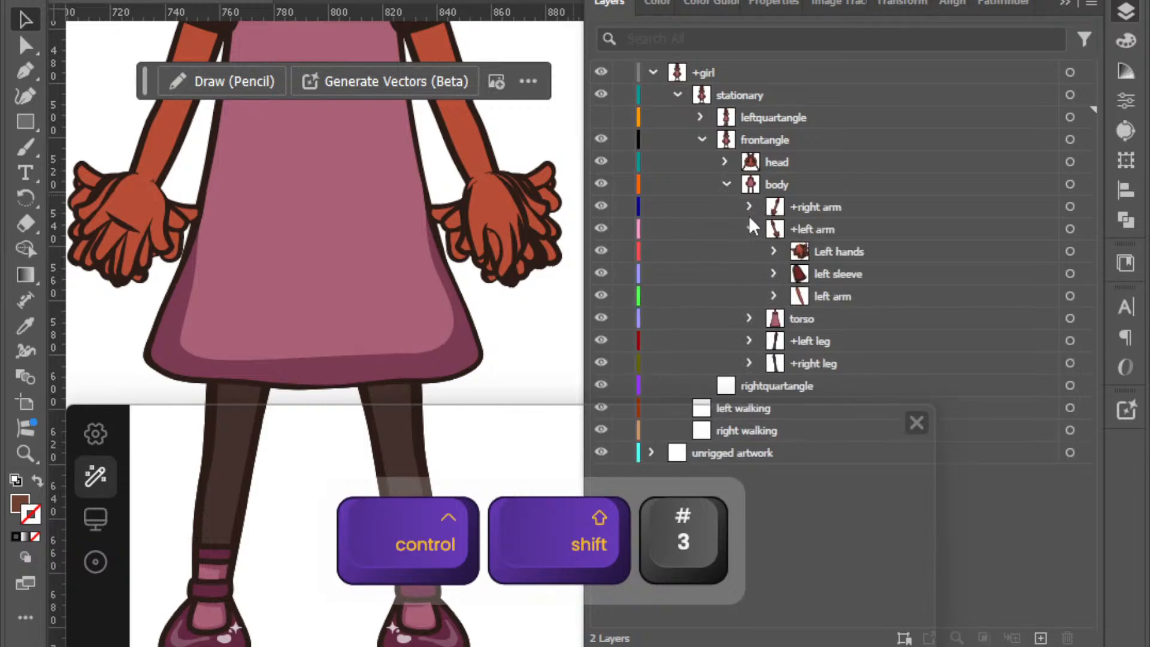
{"action": "left_click", "coordinate": [748, 206]}
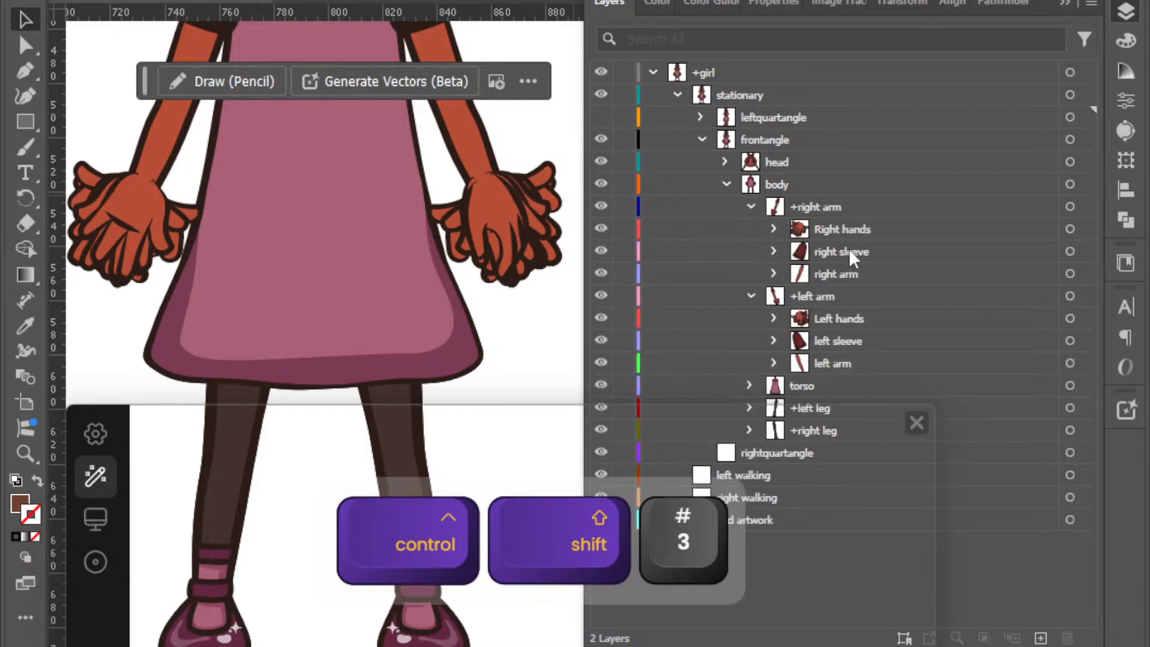
Duplicate frontangle's +right arm and +left arm layers inside body, with one pair above torso and the other below +right leg.
{"action": "left_click", "coordinate": [750, 207]}
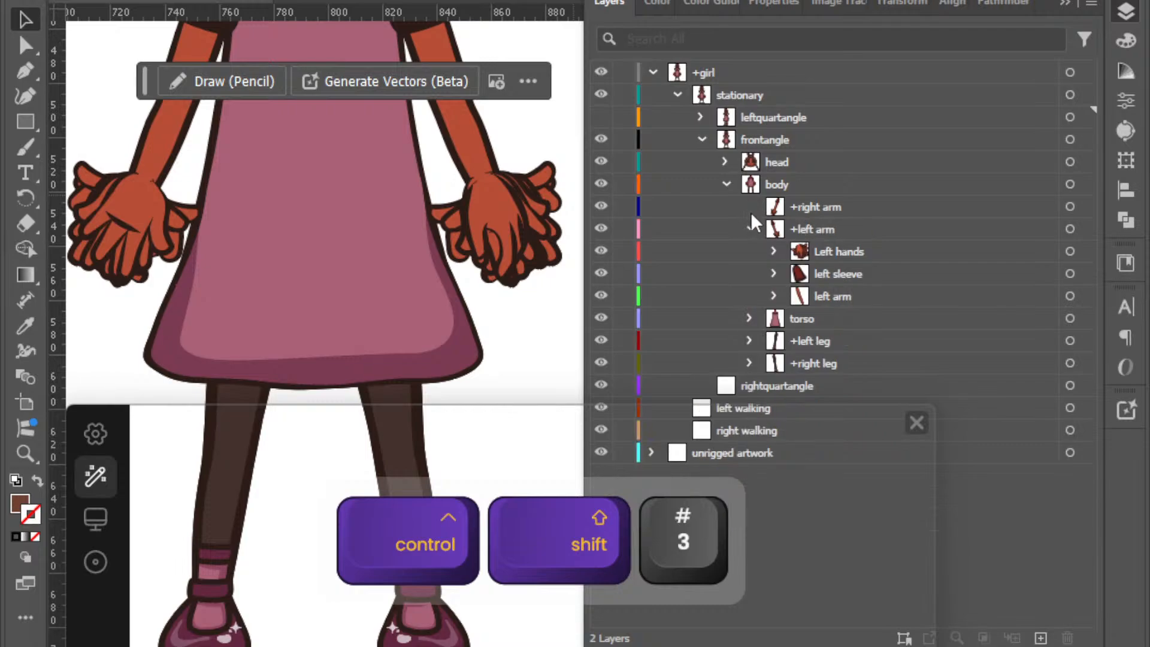
{"action": "left_click", "coordinate": [752, 229]}
{"action": "left_click", "coordinate": [811, 209]}
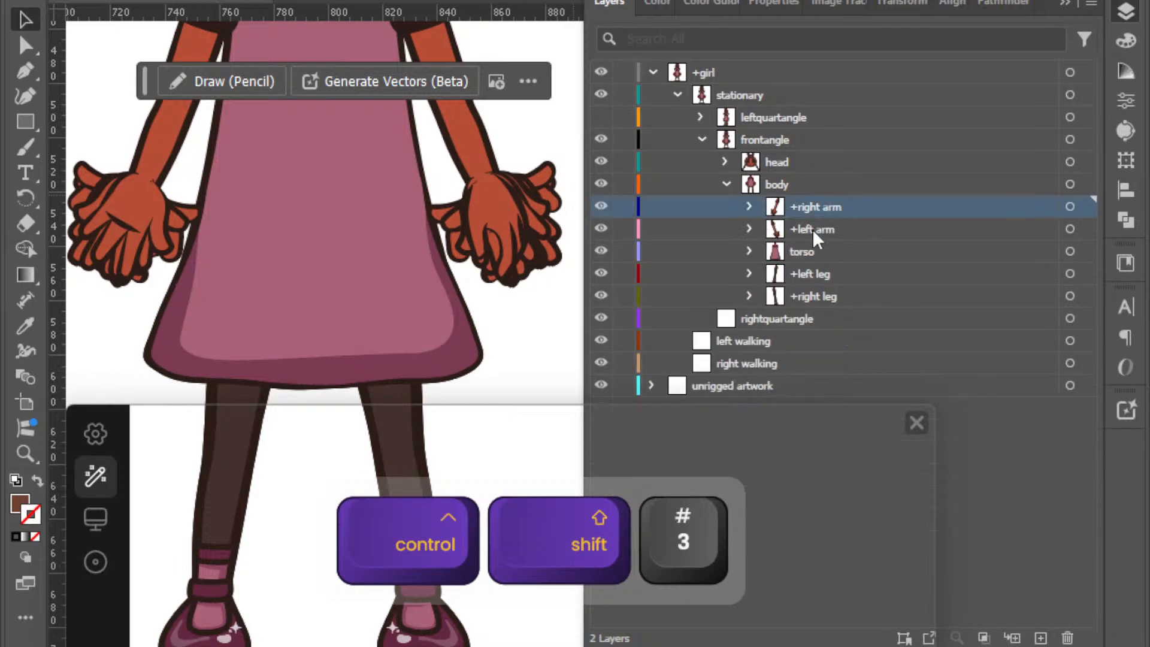
{"action": "left_click", "coordinate": [812, 228], "text": "shift"}
{"action": "left_click_drag", "start_coordinate": [814, 229], "coordinate": [828, 203]}
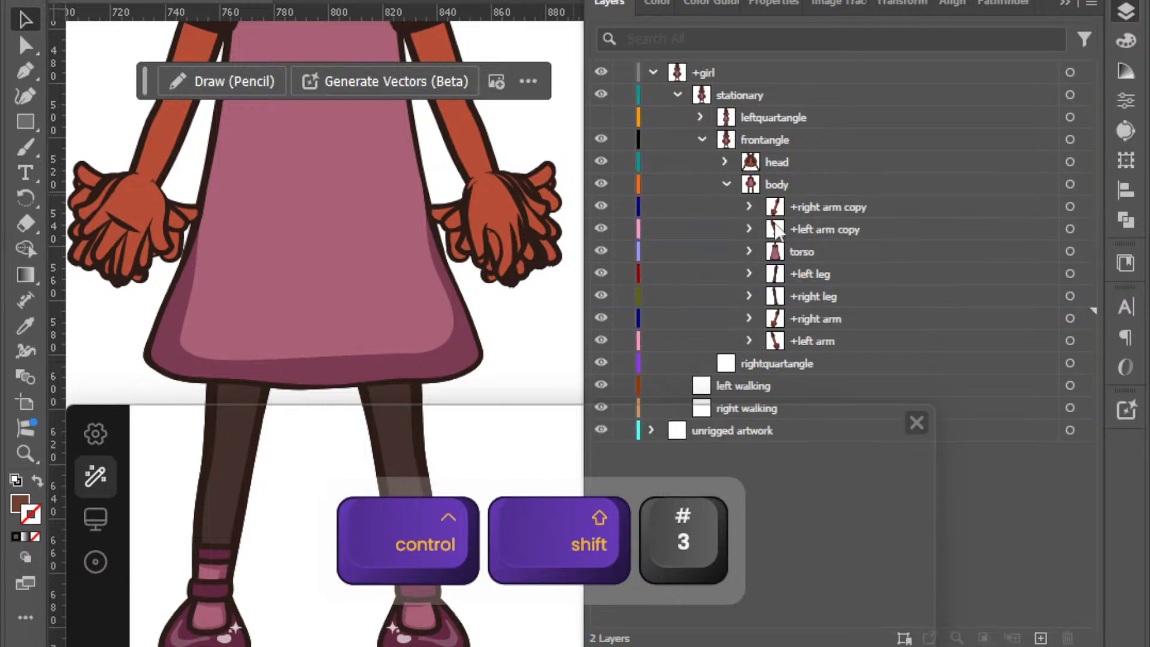
Examine the sublayers of the copied right and left arms, including the hand poses inside Right hands copy.
{"action": "left_click", "coordinate": [751, 229]}
{"action": "left_click", "coordinate": [750, 206]}
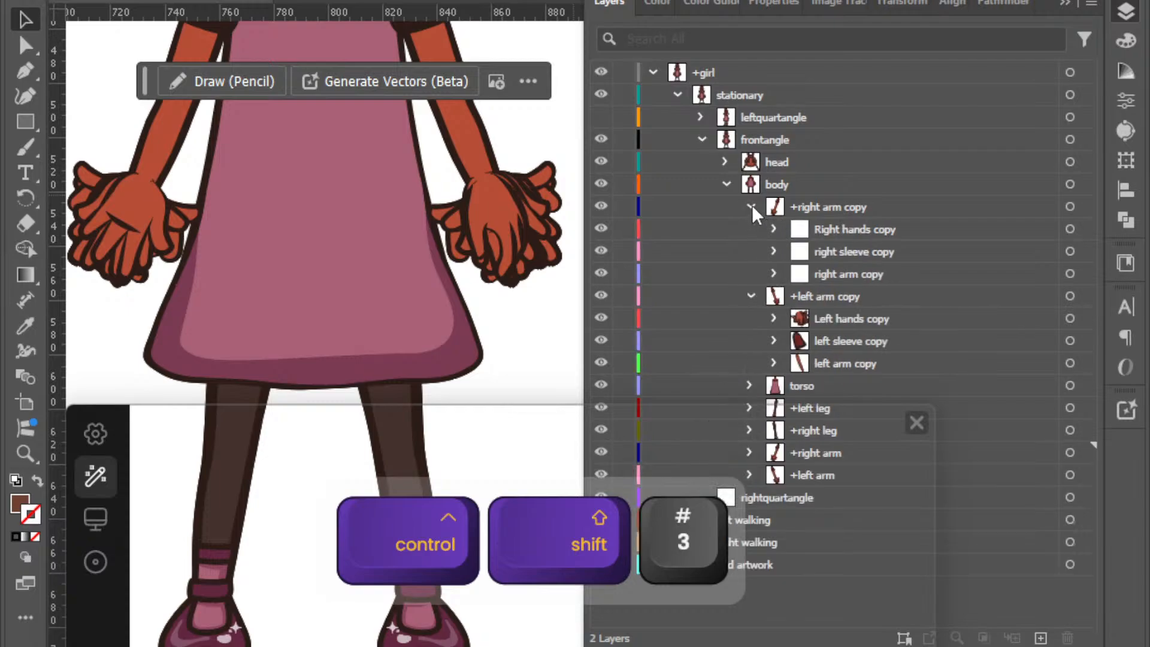
{"action": "left_click", "coordinate": [774, 230]}
{"action": "scroll", "coordinate": [851, 317], "scroll_direction": "down", "scroll_amount": 4}
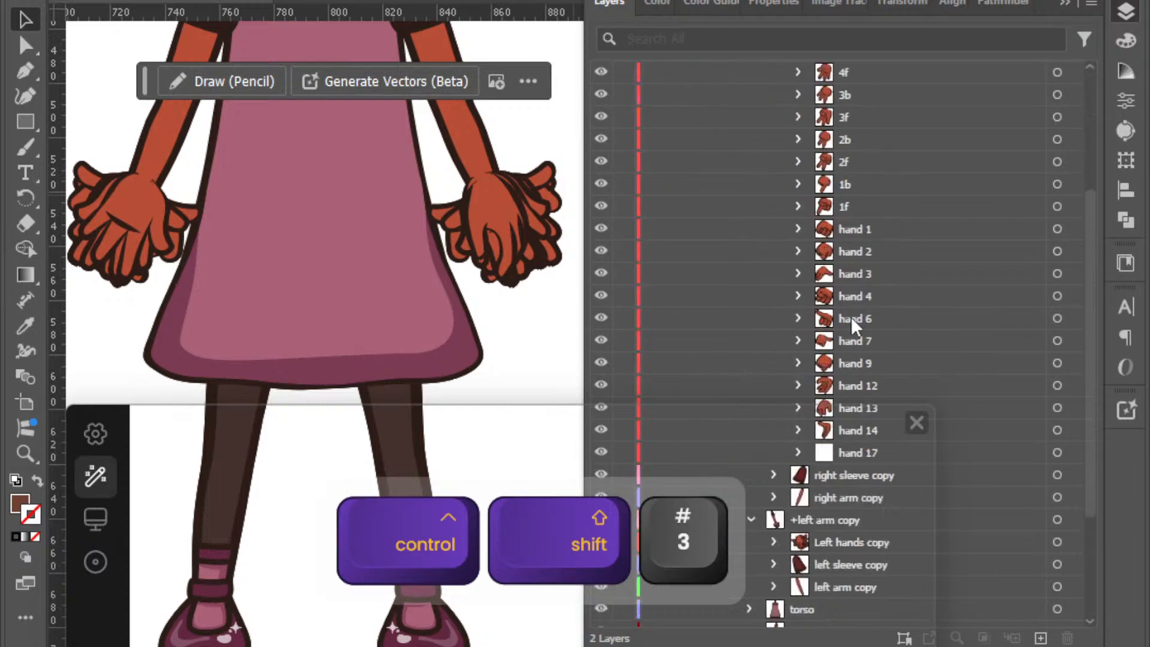
{"action": "scroll", "coordinate": [839, 285], "scroll_direction": "up", "scroll_amount": 3}
{"action": "left_click", "coordinate": [777, 164]}
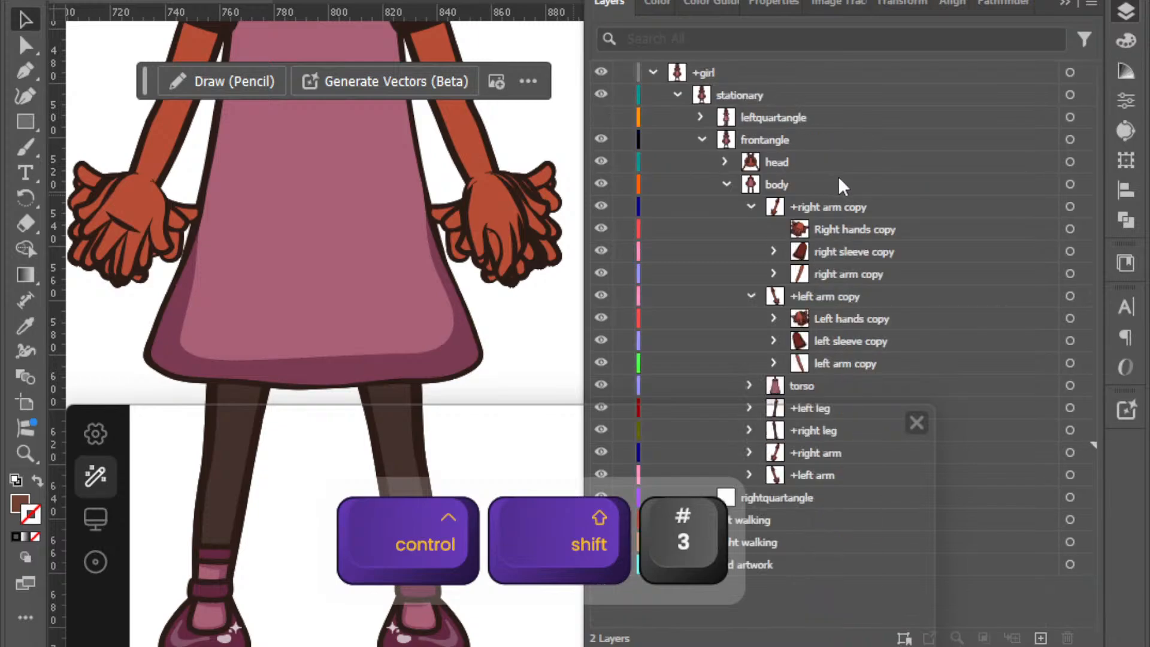
{"action": "double_click", "coordinate": [855, 206]}
{"action": "key", "text": "Right"}
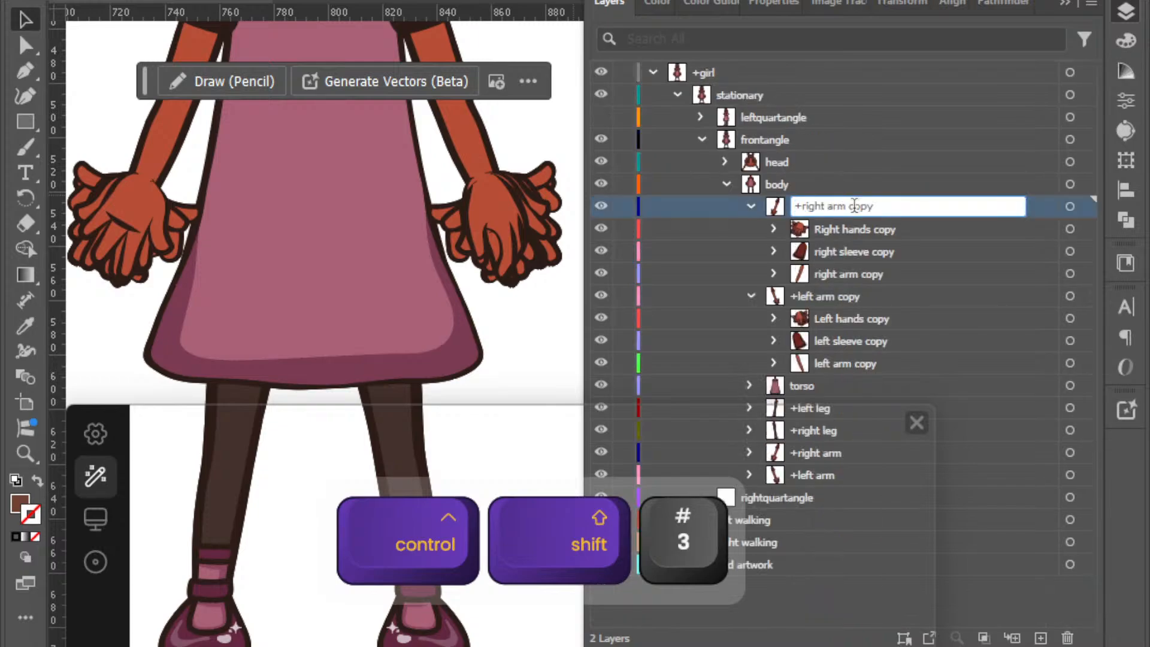
{"action": "key", "text": "Tab"}
{"action": "key", "text": "Tab"}
{"action": "key", "text": "Tab"}
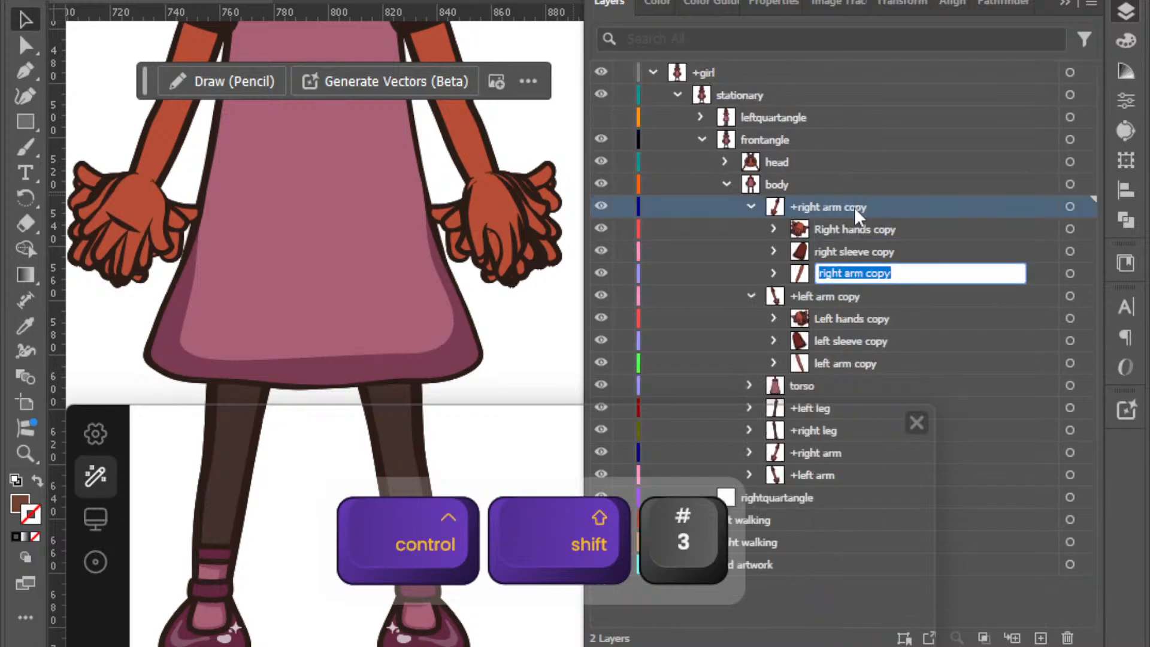
Remove "copy" from the duplicated right arm's layer names, leaving +right arm, Right hands, right sleeve and right arm.
{"action": "double_click", "coordinate": [854, 206]}
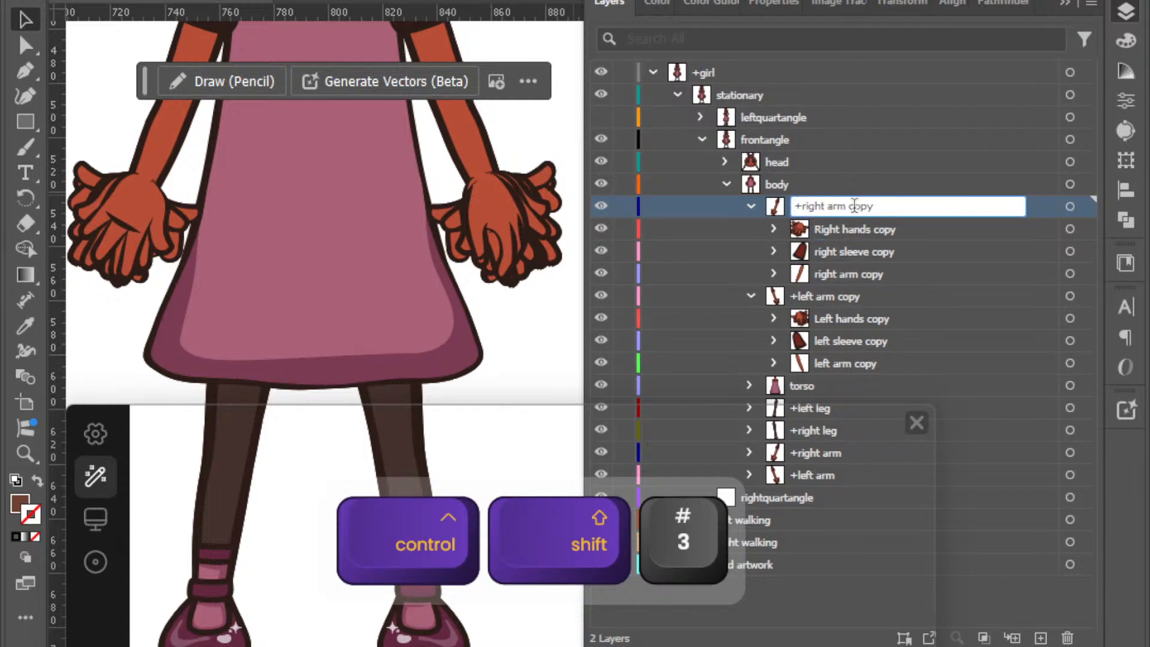
{"action": "key", "text": "Tab"}
{"action": "key", "text": "Tab"}
{"action": "key", "text": "shift+Tab"}
{"action": "key", "text": "shift+Tab"}
{"action": "key", "text": "Right"}
{"action": "key", "text": "BackSpace"}
{"action": "key", "text": "BackSpace"}
{"action": "key", "text": "BackSpace"}
{"action": "key", "text": "BackSpace"}
{"action": "key", "text": "BackSpace"}
{"action": "key", "text": "Tab"}
{"action": "key", "text": "Right"}
{"action": "key", "text": "BackSpace"}
{"action": "key", "text": "BackSpace"}
{"action": "key", "text": "BackSpace"}
{"action": "key", "text": "BackSpace"}
{"action": "key", "text": "BackSpace"}
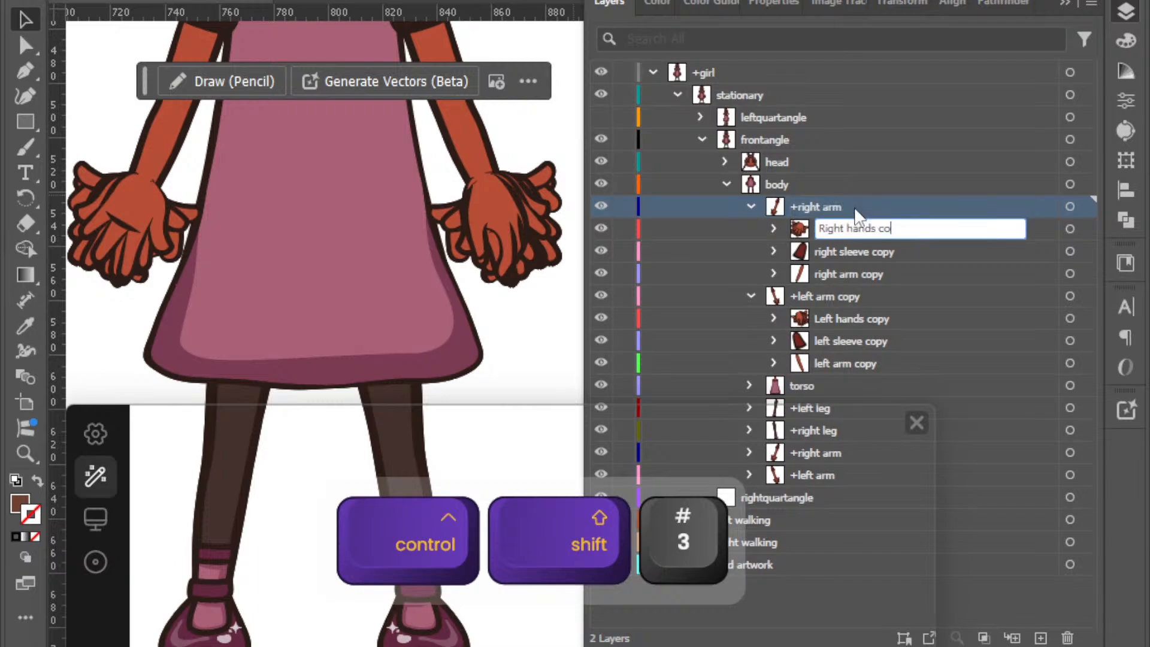
{"action": "key", "text": "Tab"}
{"action": "key", "text": "Right"}
{"action": "key", "text": "BackSpace"}
{"action": "key", "text": "BackSpace"}
{"action": "key", "text": "BackSpace"}
{"action": "key", "text": "BackSpace"}
{"action": "key", "text": "BackSpace"}
{"action": "key", "text": "Tab"}
{"action": "key", "text": "Right"}
{"action": "key", "text": "BackSpace"}
{"action": "key", "text": "BackSpace"}
{"action": "key", "text": "BackSpace"}
{"action": "key", "text": "BackSpace"}
{"action": "key", "text": "BackSpace"}
Remove "copy" from the duplicated left arm's layer names, leaving +left arm, Left hands, left sleeve and left arm.
{"action": "key", "text": "Tab"}
{"action": "key", "text": "Right"}
{"action": "key", "text": "BackSpace"}
{"action": "key", "text": "BackSpace"}
{"action": "key", "text": "BackSpace"}
{"action": "key", "text": "BackSpace"}
{"action": "key", "text": "BackSpace"}
{"action": "key", "text": "Tab"}
{"action": "key", "text": "Right"}
{"action": "key", "text": "BackSpace"}
{"action": "key", "text": "BackSpace"}
{"action": "key", "text": "BackSpace"}
{"action": "key", "text": "BackSpace"}
{"action": "key", "text": "BackSpace"}
{"action": "key", "text": "Tab"}
{"action": "key", "text": "Right"}
{"action": "key", "text": "BackSpace"}
{"action": "key", "text": "BackSpace"}
{"action": "key", "text": "BackSpace"}
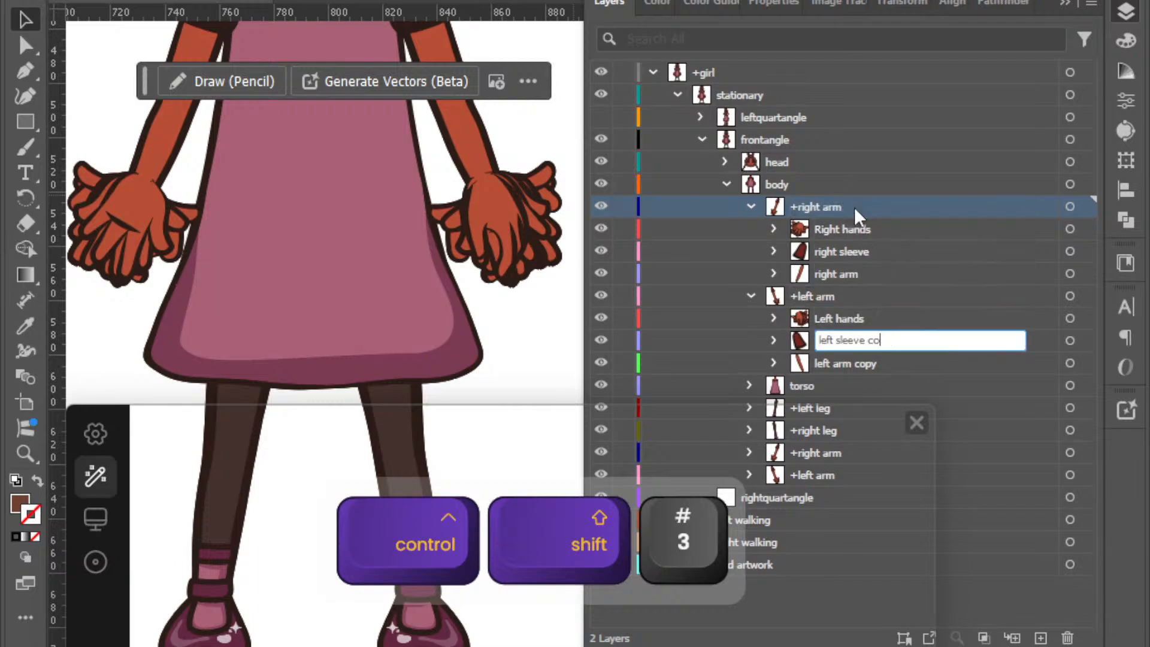
{"action": "key", "text": "BackSpace"}
{"action": "key", "text": "BackSpace"}
{"action": "key", "text": "Tab"}
{"action": "key", "text": "Right"}
{"action": "key", "text": "BackSpace"}
{"action": "key", "text": "BackSpace"}
{"action": "key", "text": "BackSpace"}
{"action": "key", "text": "BackSpace"}
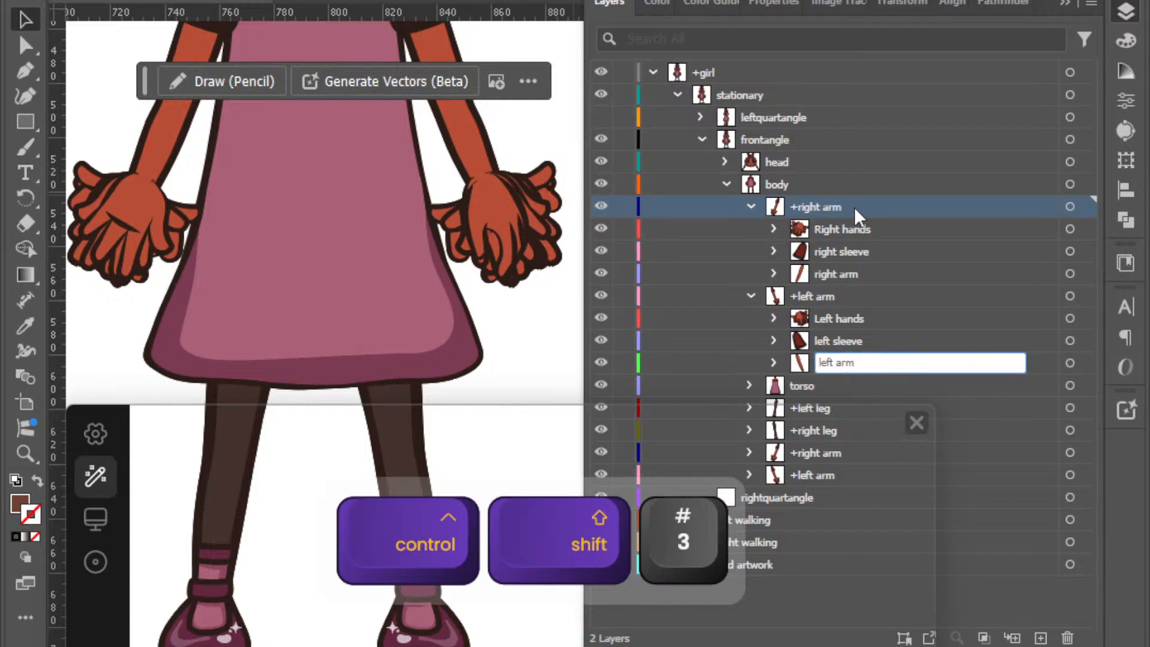
{"action": "key", "text": "Return"}
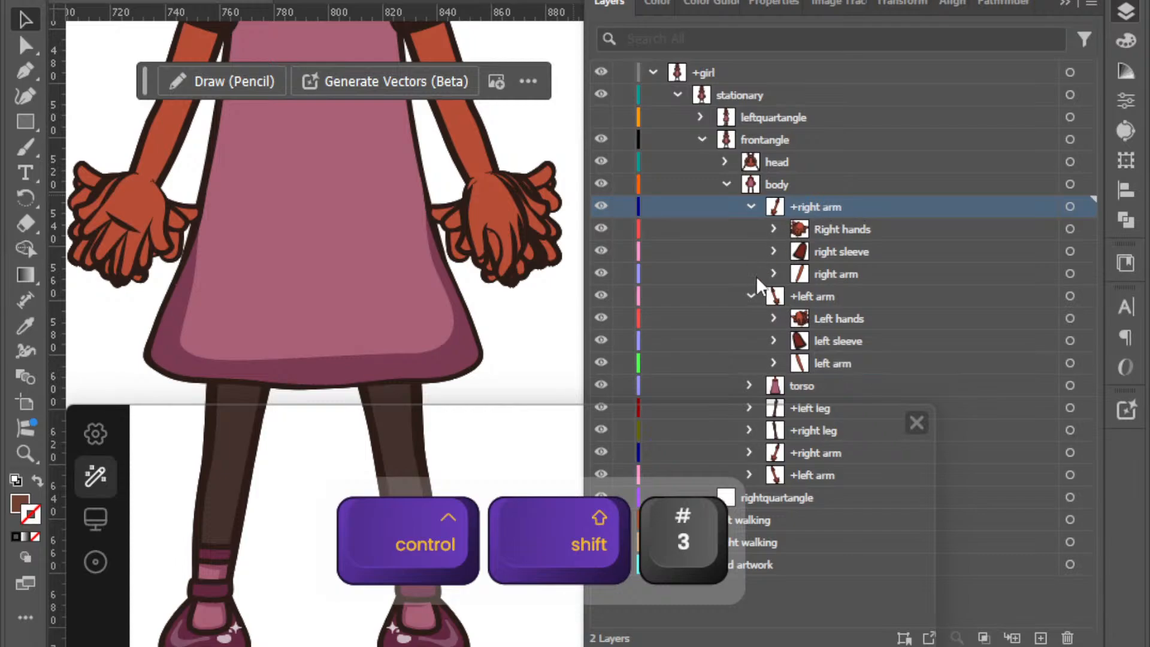
Collapse the upper arm layers and rename the pair below +right leg as +right arm b and +left arm b.
{"action": "left_click", "coordinate": [751, 297]}
{"action": "left_click", "coordinate": [752, 207]}
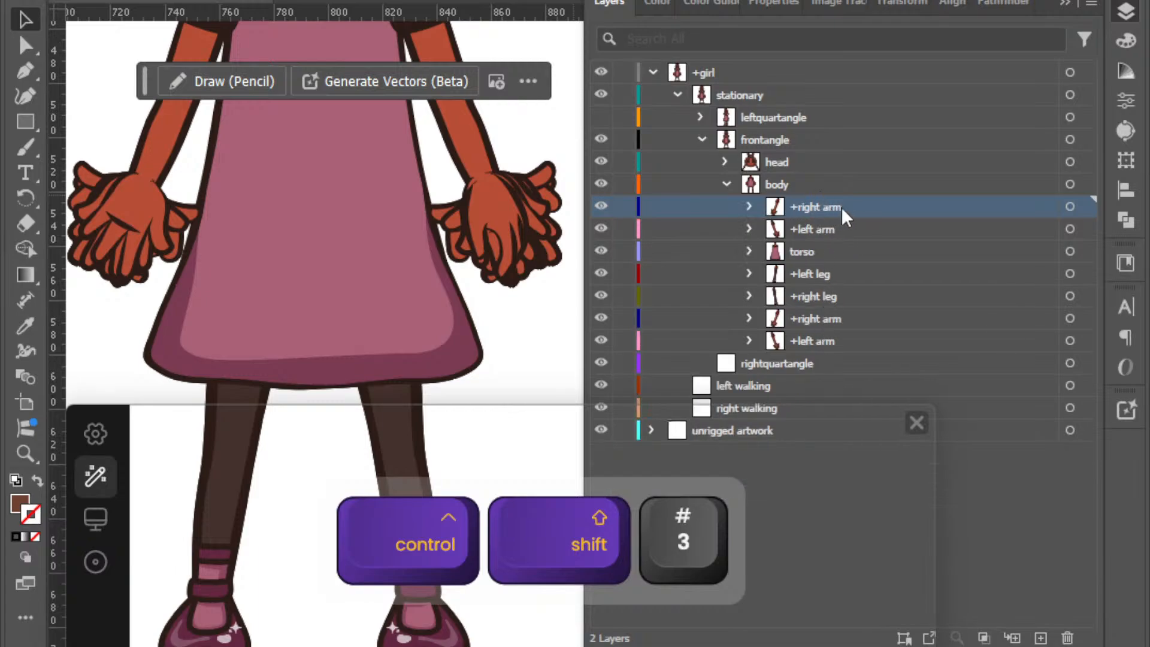
{"action": "double_click", "coordinate": [822, 320]}
{"action": "key", "text": "Right"}
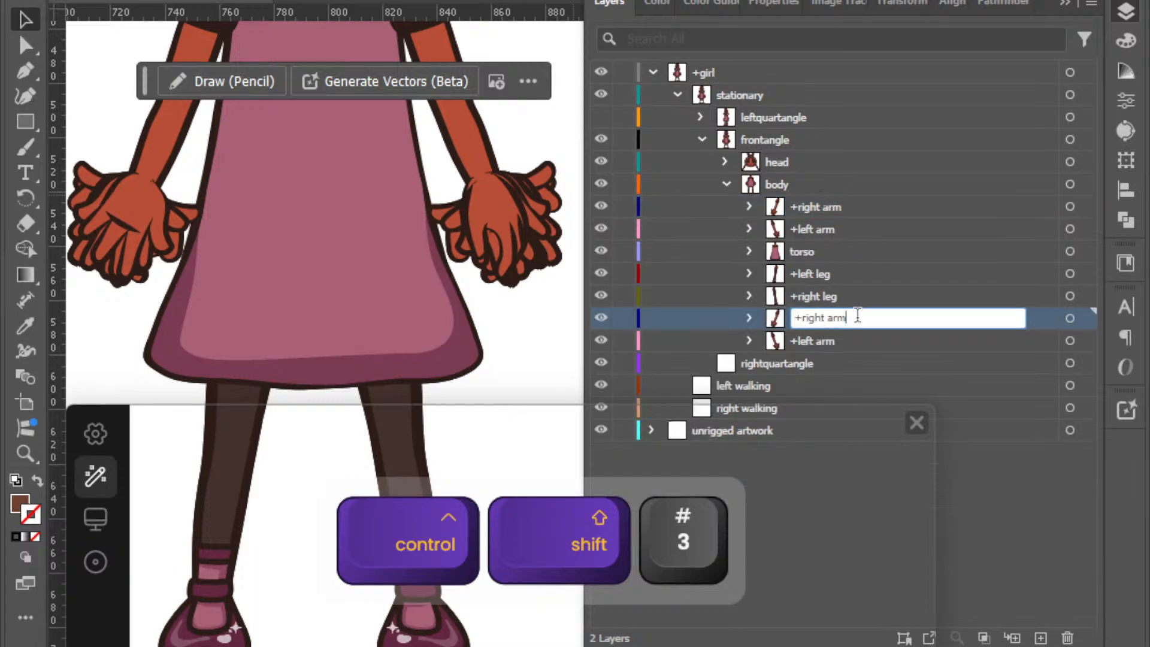
{"action": "type", "text": "b"}
{"action": "key", "text": "Tab"}
{"action": "key", "text": "Right"}
{"action": "type", "text": "b"}
{"action": "key", "text": "Return"}
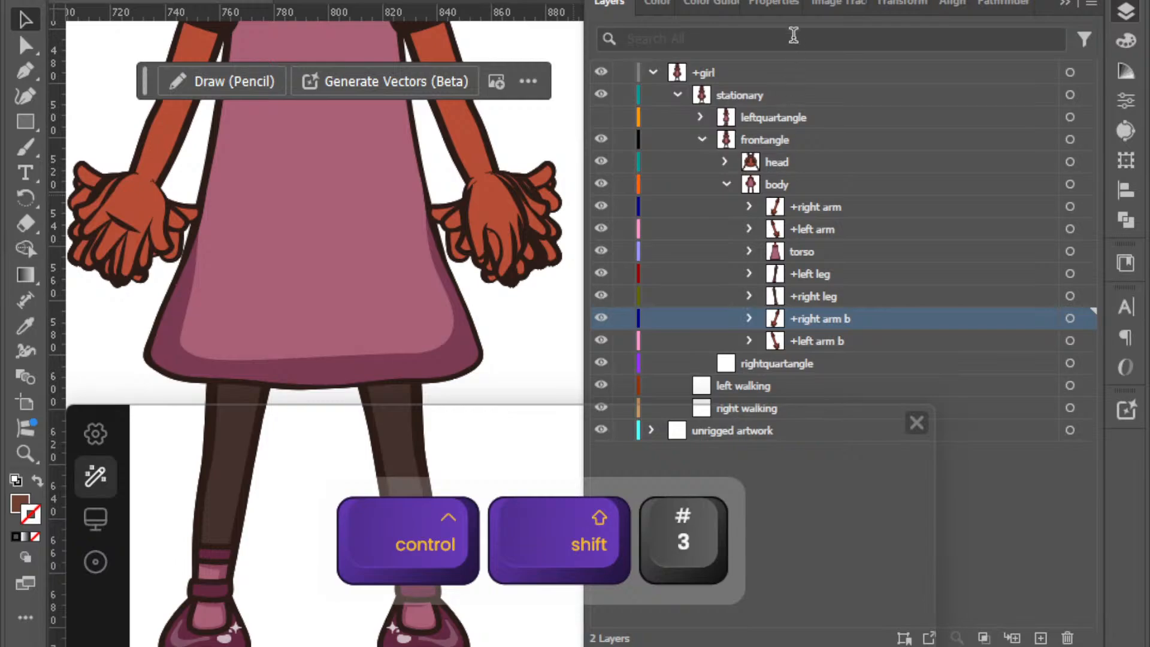
{"action": "left_click", "coordinate": [726, 186]}
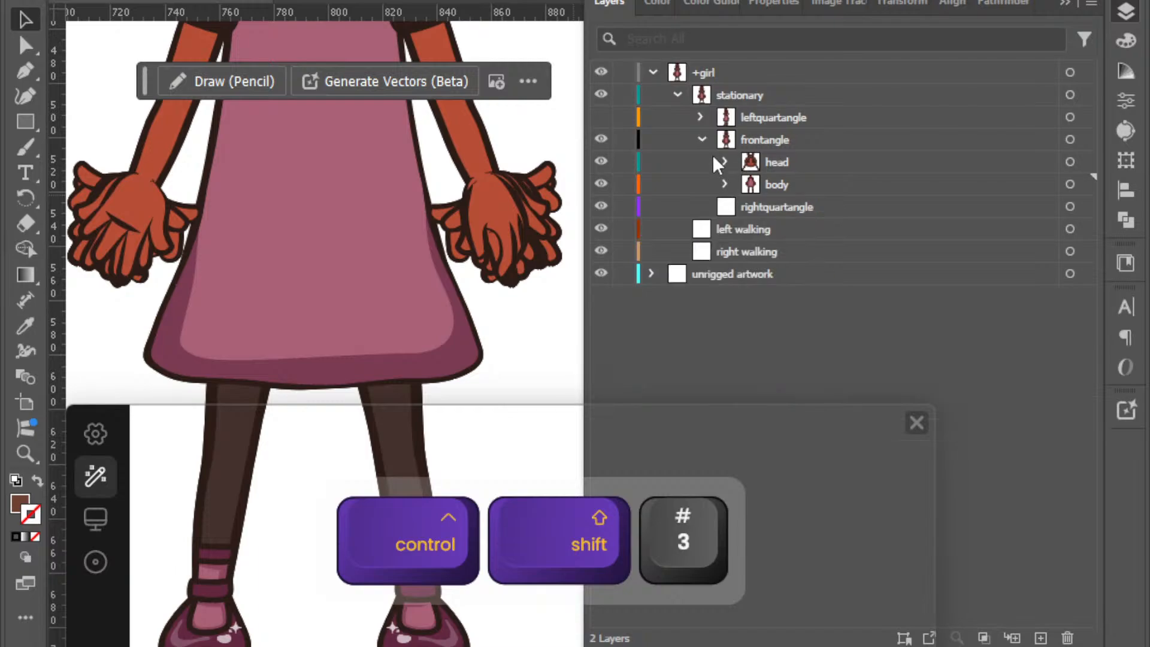
{"action": "left_click", "coordinate": [726, 161]}
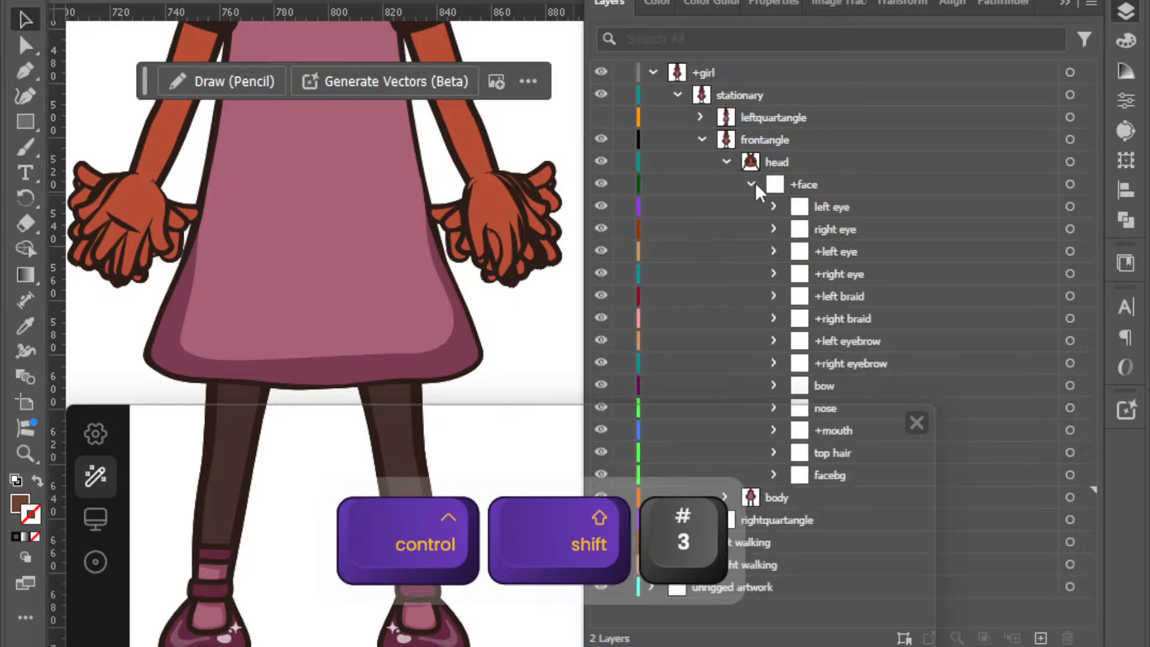
{"action": "left_click", "coordinate": [726, 162]}
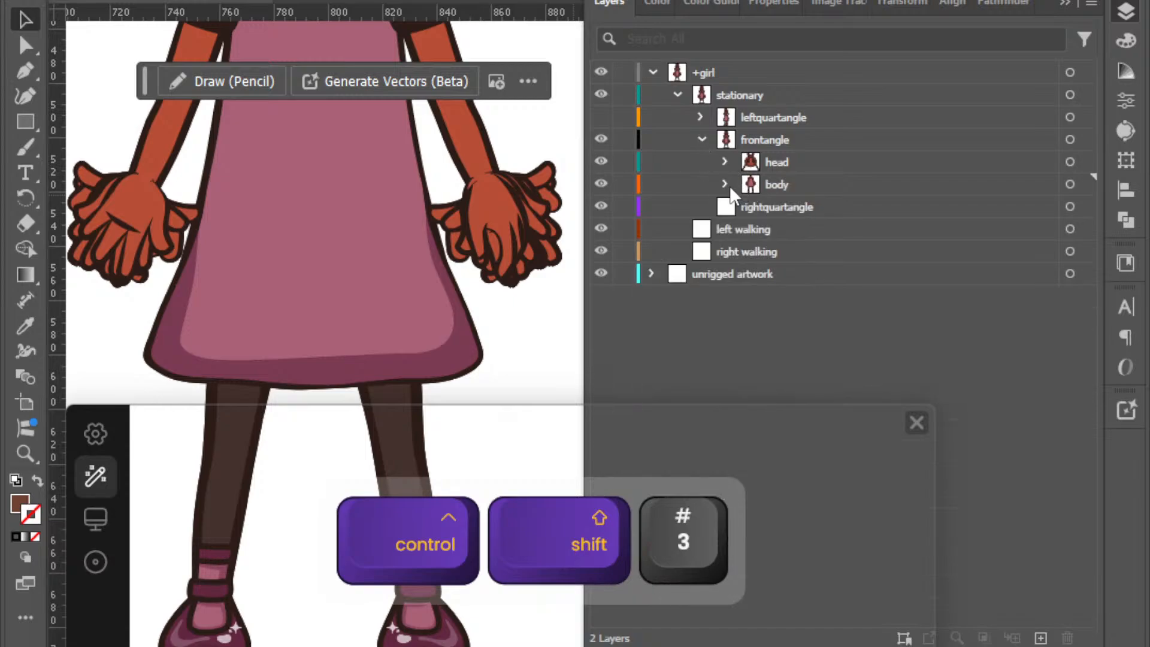
{"action": "left_click", "coordinate": [726, 184]}
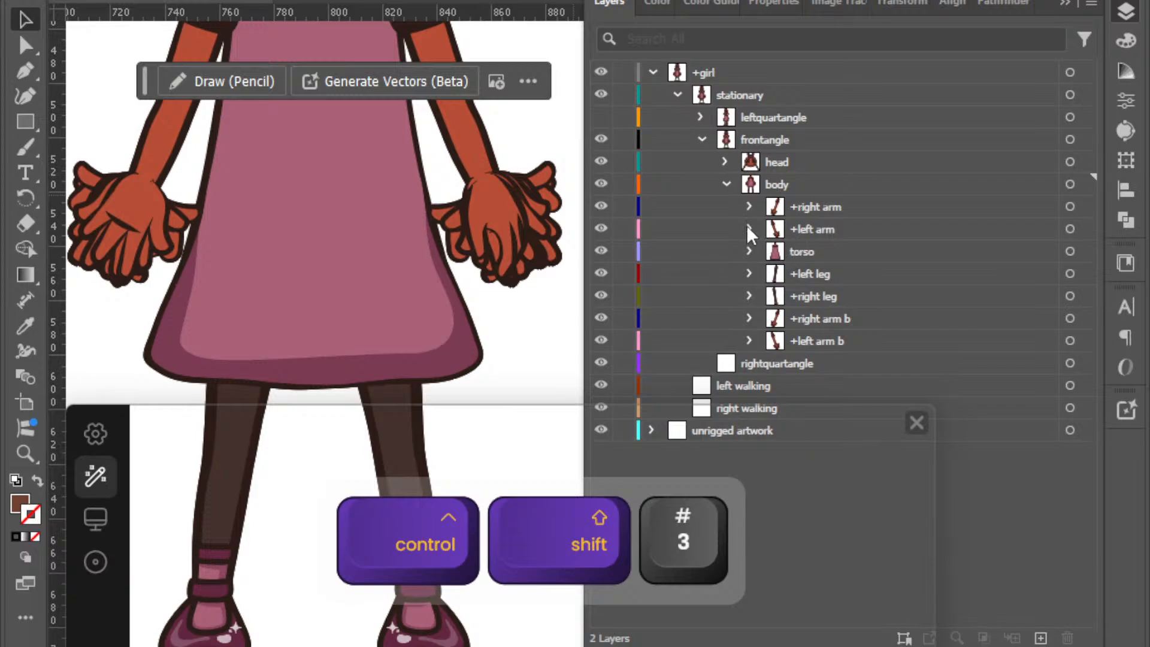
Duplicate the Right hands and Left hands layers from frontangle's upper arms to the top of the layer stack, above +girl.
{"action": "left_click", "coordinate": [748, 229]}
{"action": "left_click", "coordinate": [749, 207]}
{"action": "left_click", "coordinate": [852, 317]}
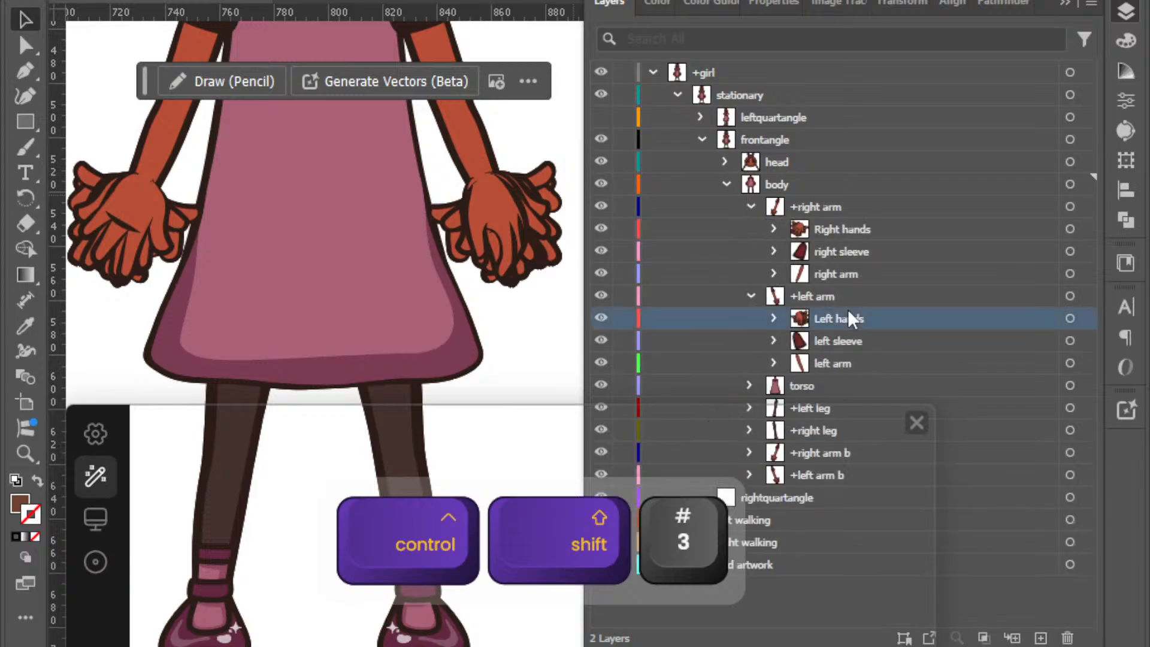
{"action": "left_click", "coordinate": [849, 229]}
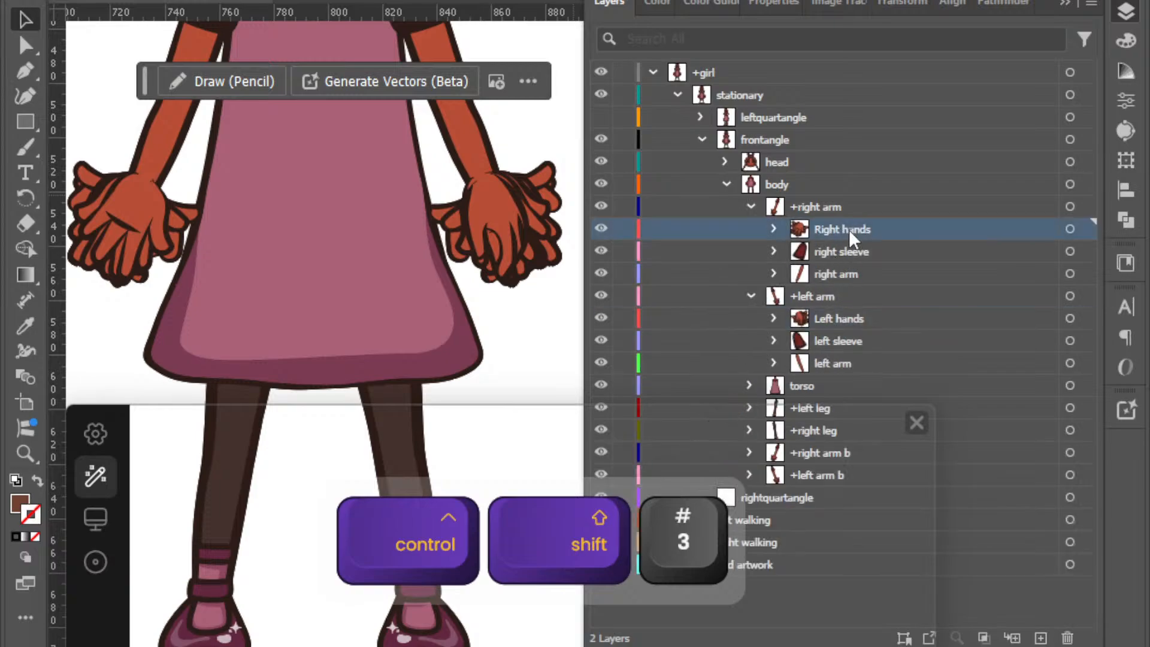
{"action": "left_click", "coordinate": [840, 312]}
{"action": "left_click", "coordinate": [848, 229], "text": "shift"}
{"action": "left_click", "coordinate": [847, 229]}
{"action": "left_click_drag", "start_coordinate": [851, 228], "coordinate": [770, 71]}
{"action": "left_click_drag", "start_coordinate": [838, 341], "coordinate": [745, 78]}
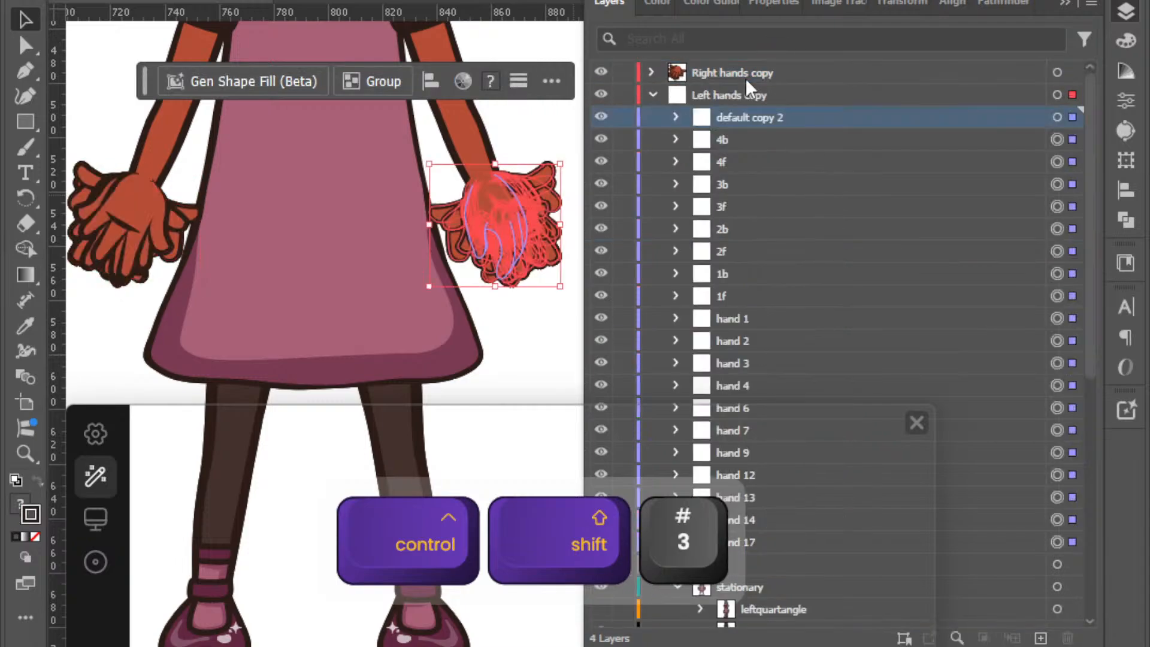
Collapse the Left hands copy layer and frontangle with its arm and body layers.
{"action": "left_click", "coordinate": [655, 96]}
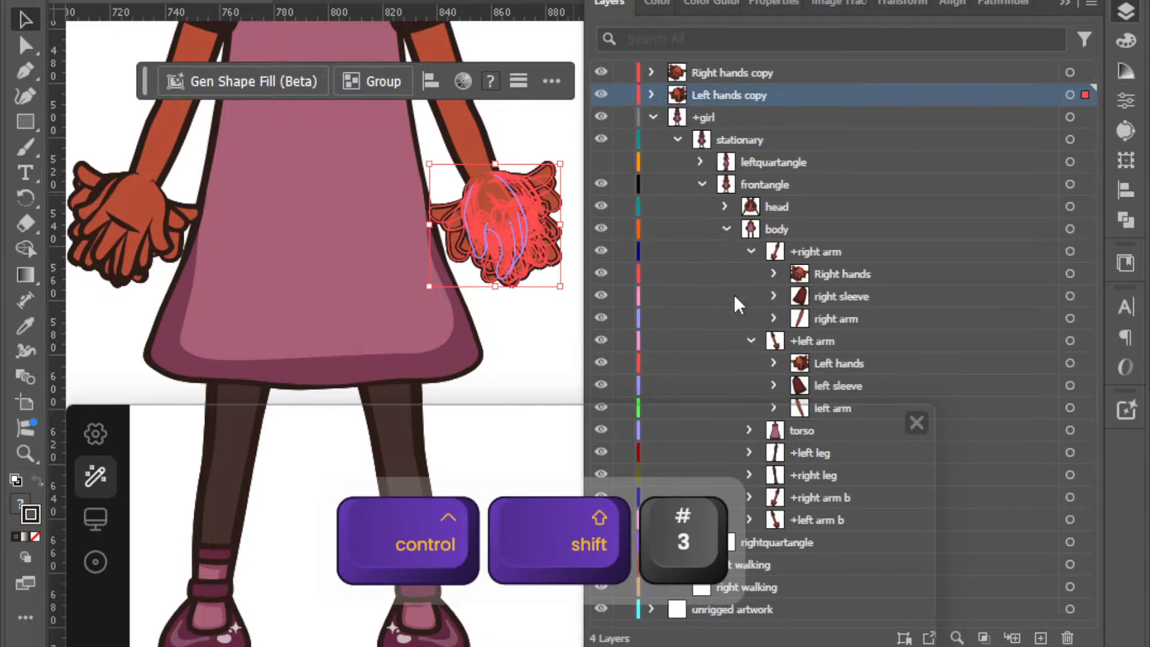
{"action": "left_click", "coordinate": [750, 340]}
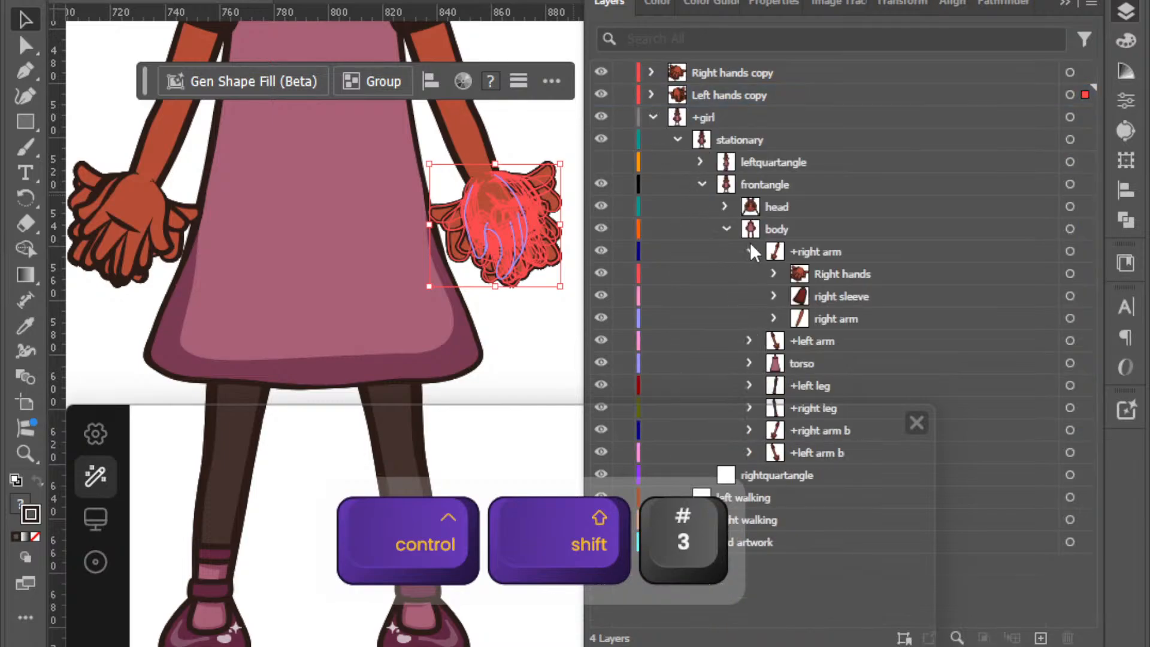
{"action": "left_click", "coordinate": [750, 251]}
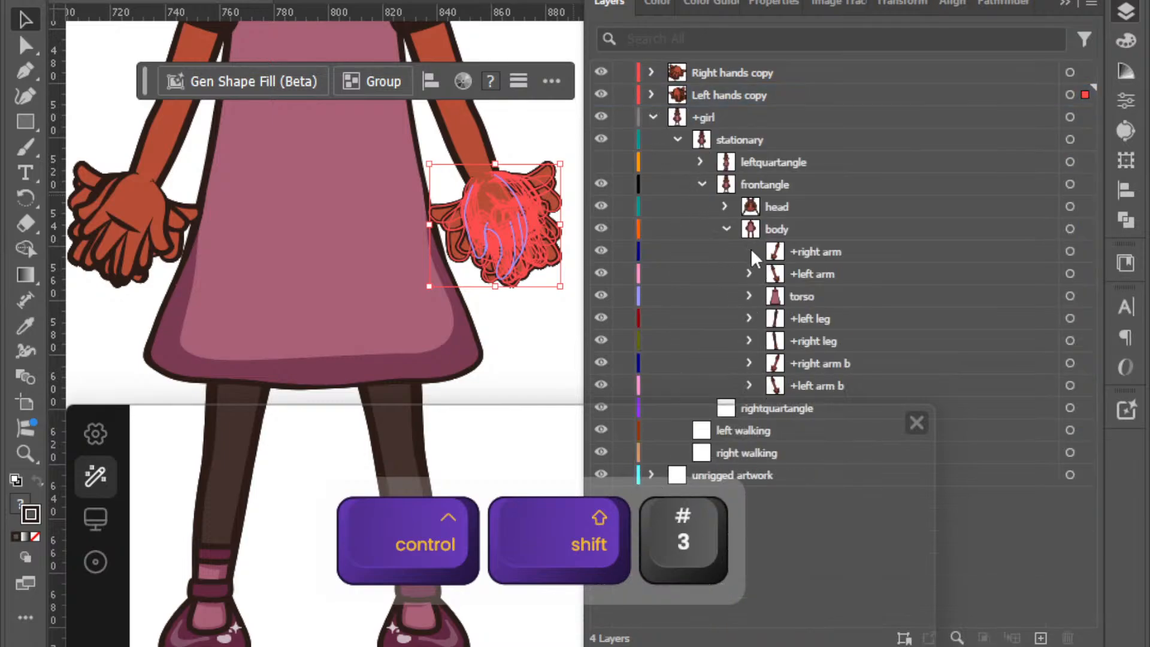
{"action": "left_click", "coordinate": [725, 229]}
{"action": "left_click", "coordinate": [701, 184]}
Hide frontangle, show leftquartangle, and nudge the Left hands copy artwork left to line up with the quarter view's arm.
{"action": "left_click", "coordinate": [601, 184]}
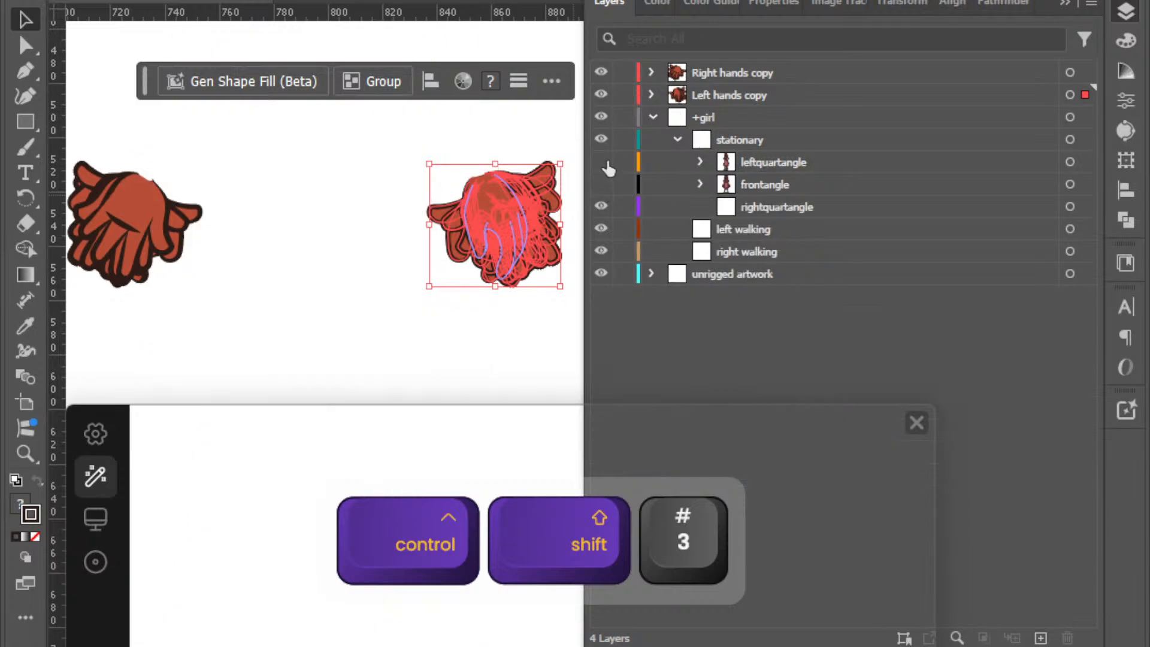
{"action": "left_click", "coordinate": [601, 162]}
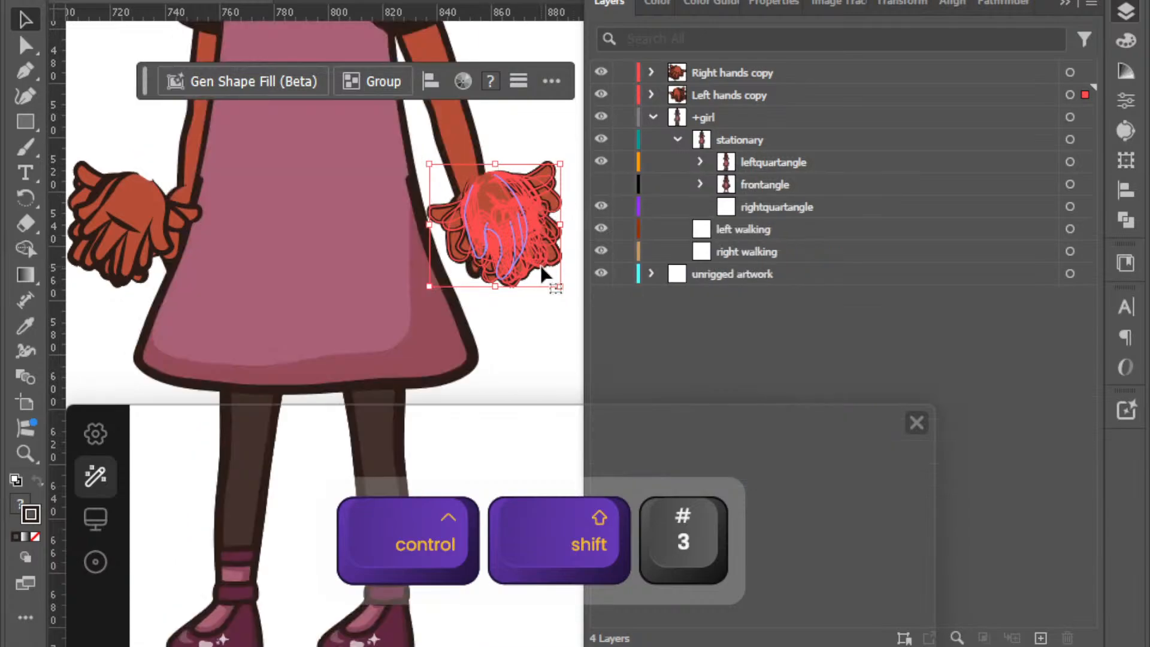
{"action": "scroll", "coordinate": [545, 267], "scroll_direction": "up", "scroll_amount": 3}
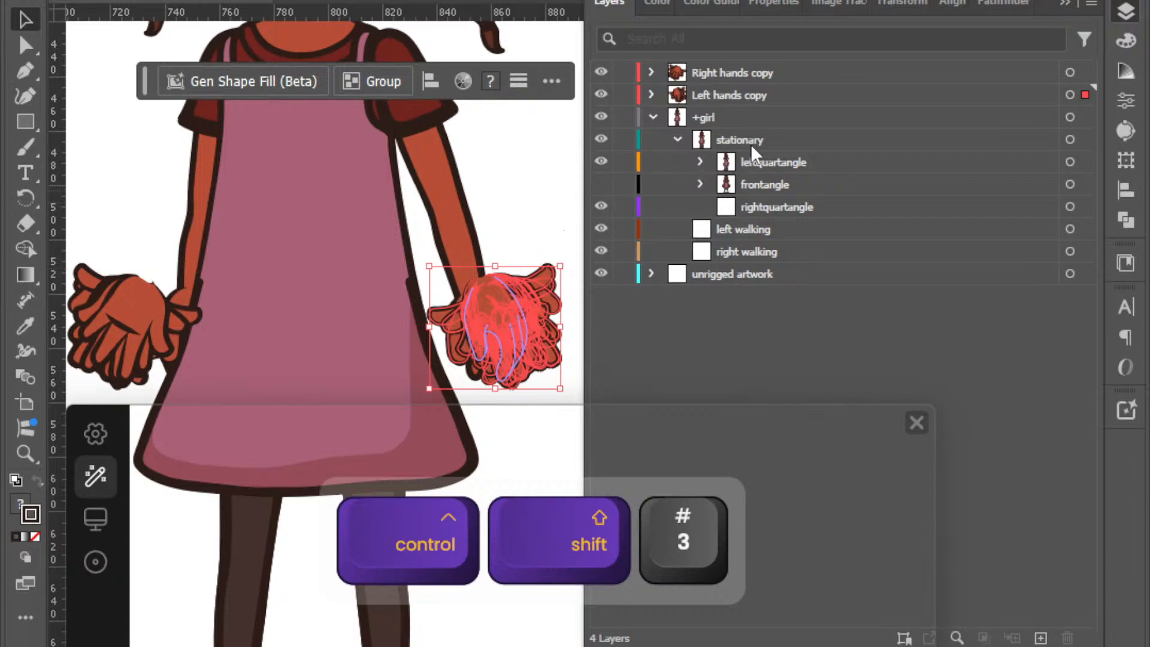
{"action": "key", "text": "Left"}
{"action": "key", "text": "Left"}
{"action": "key", "text": "Left"}
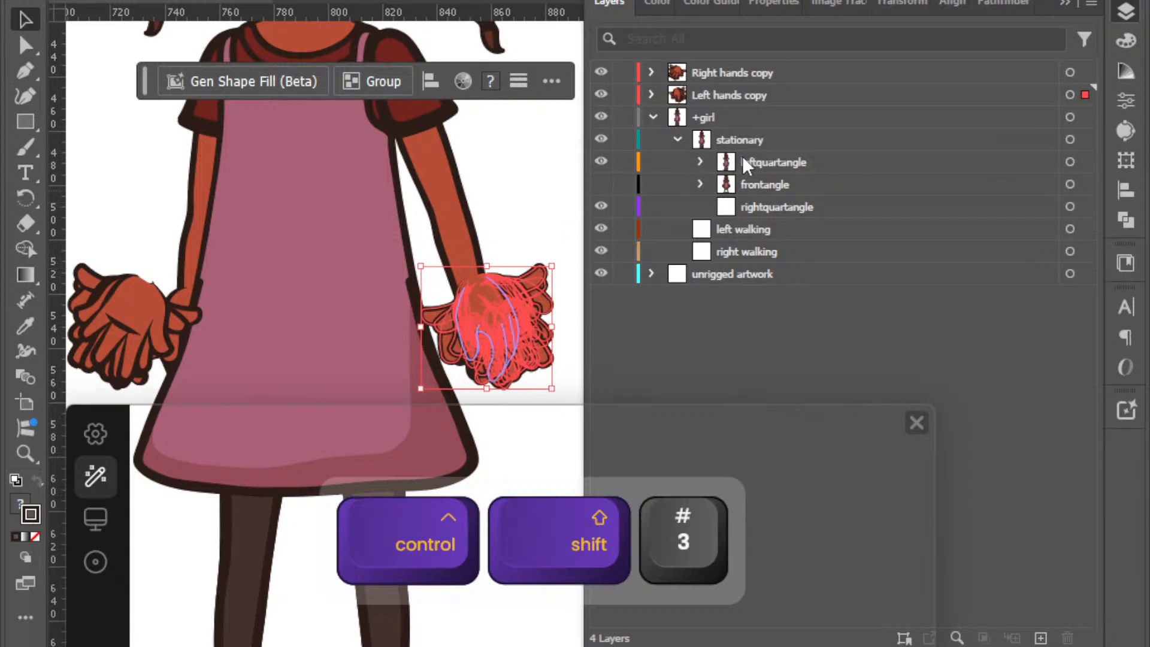
{"action": "key", "text": "Left"}
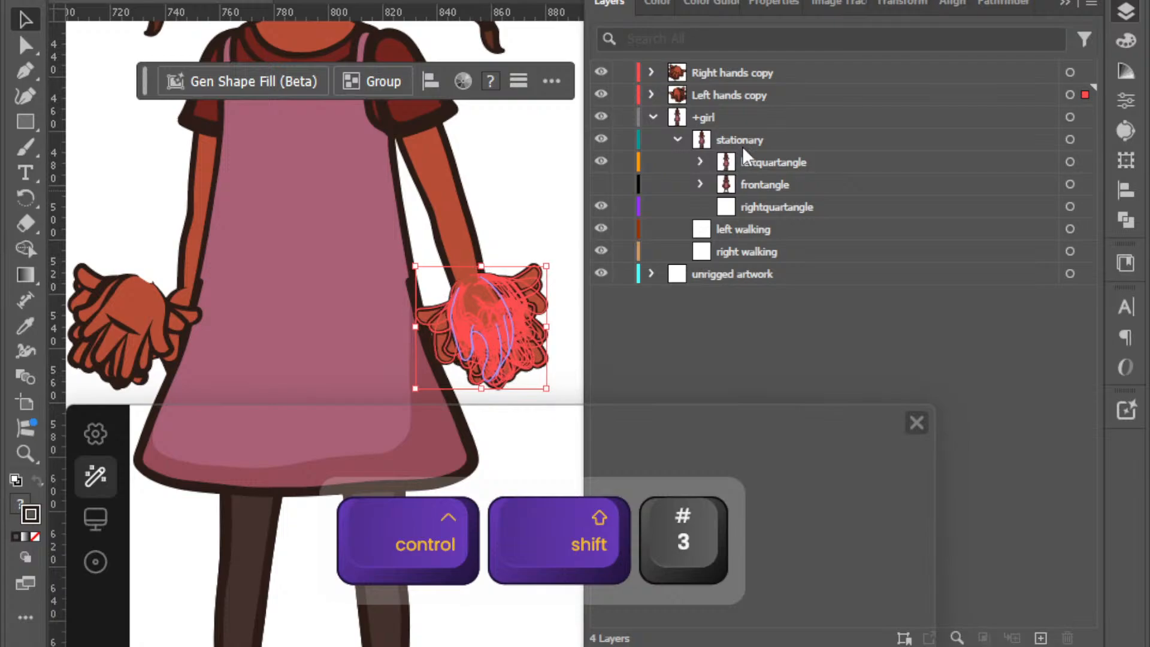
Expand leftquartangle's body and +right arm layers, and the Left hands copy layer, to show their hand sublayers.
{"action": "left_click", "coordinate": [701, 161]}
{"action": "left_click", "coordinate": [725, 206]}
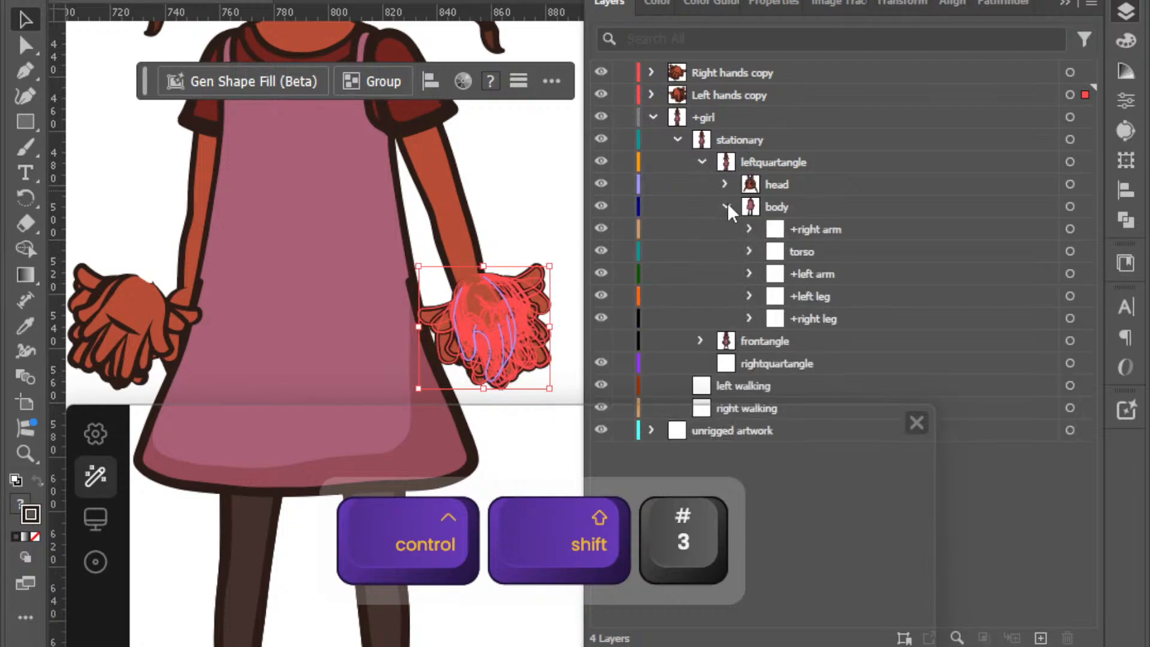
{"action": "left_click", "coordinate": [747, 228]}
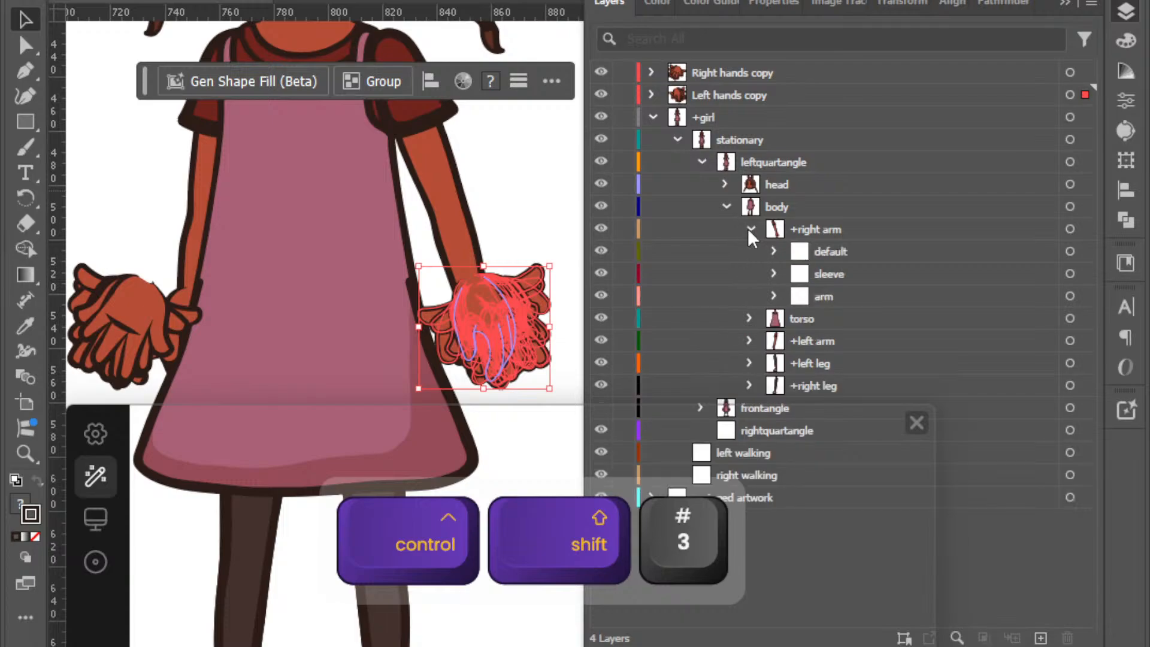
{"action": "left_click", "coordinate": [771, 236]}
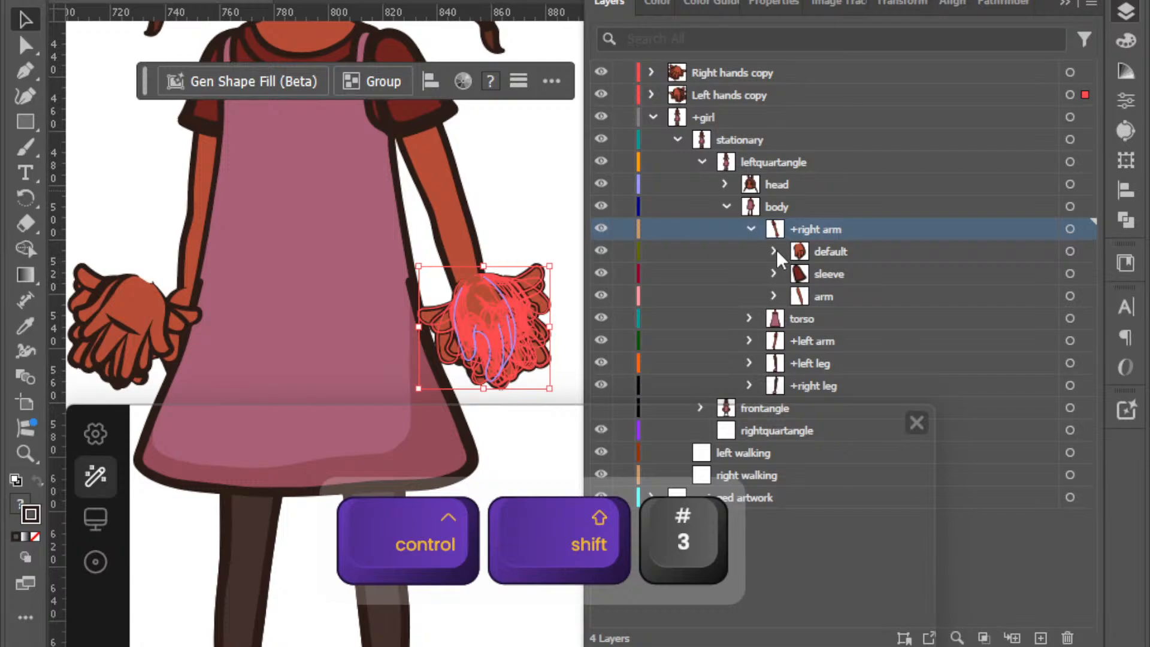
{"action": "key", "text": "ctrl+shift+3"}
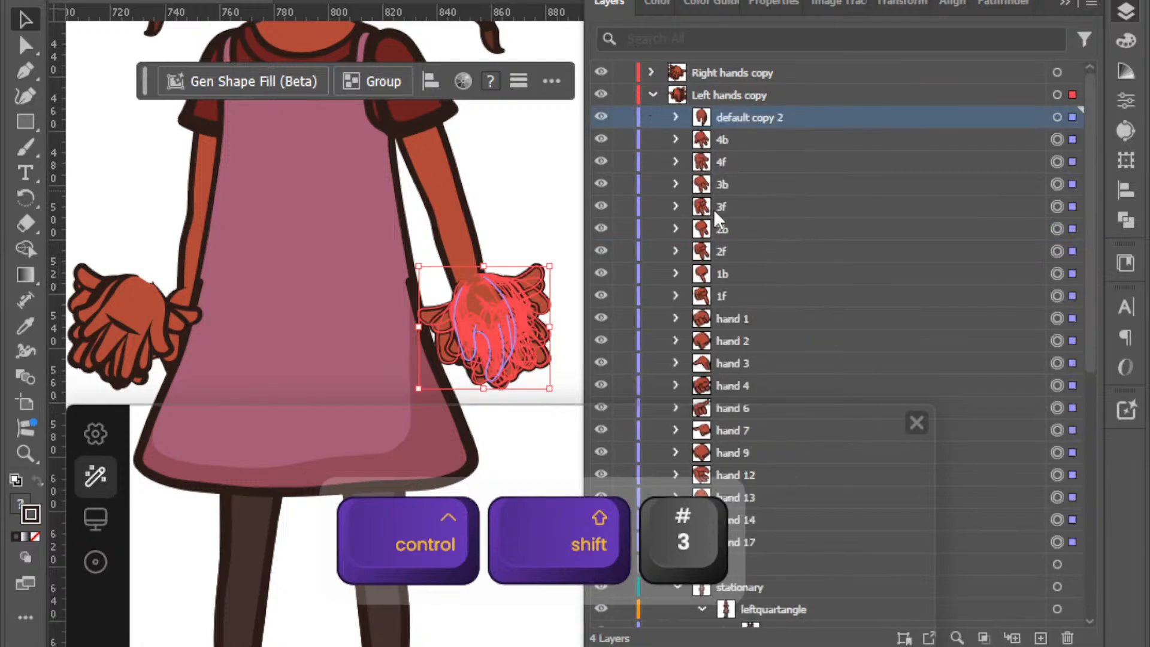
Move the default hand from leftquartangle's +right arm into Left hands copy above 4b, in place of default copy 2.
{"action": "scroll", "coordinate": [736, 225], "scroll_direction": "down", "scroll_amount": 7}
{"action": "left_click_drag", "start_coordinate": [845, 231], "coordinate": [788, 103]}
{"action": "left_click_drag", "start_coordinate": [753, 279], "coordinate": [841, 350]}
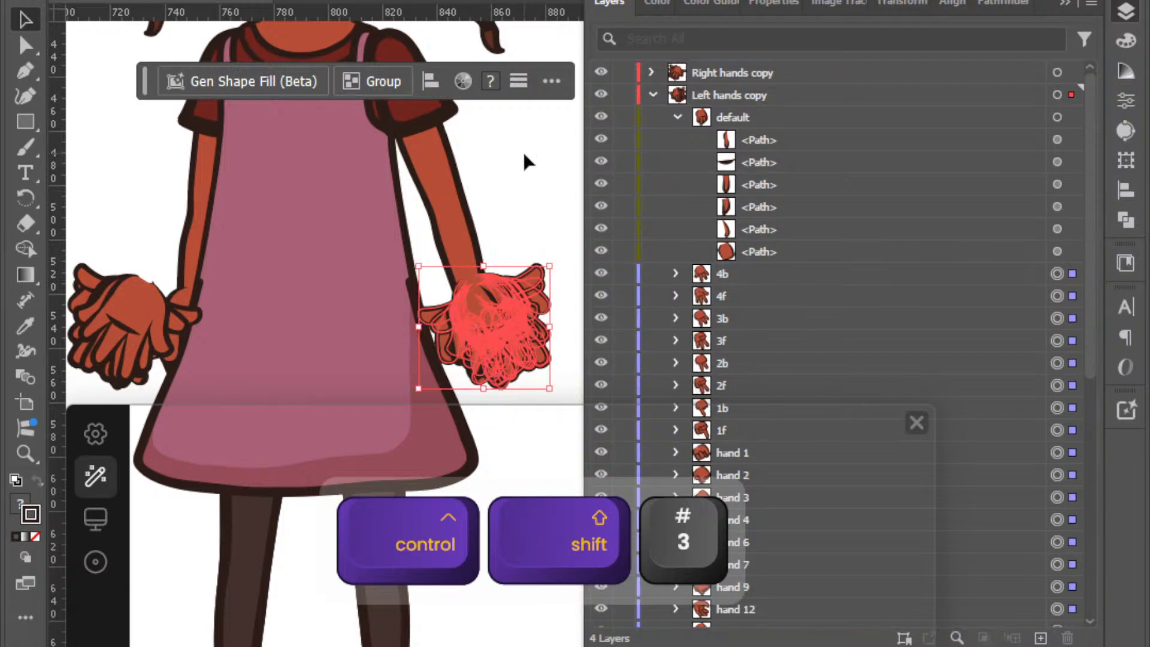
{"action": "left_click", "coordinate": [576, 187]}
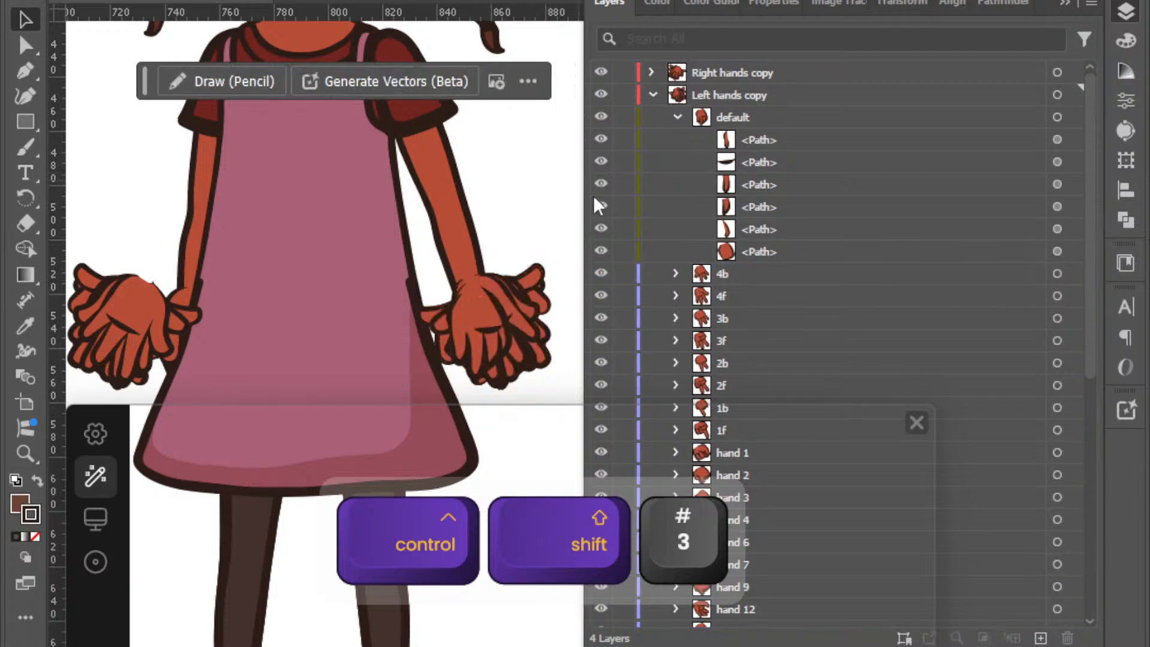
Select the default hand's artwork, enlarge it slightly to fit the wrist, and collapse its layer.
{"action": "left_click", "coordinate": [841, 117]}
{"action": "left_click", "coordinate": [1071, 118]}
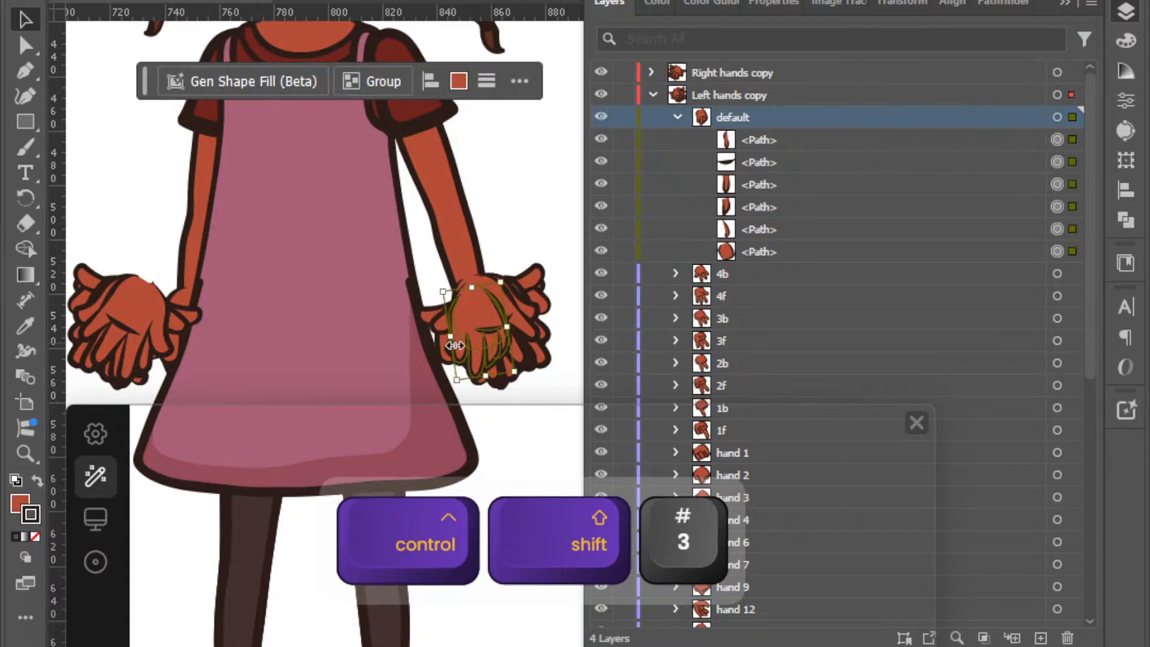
{"action": "mouse_move", "coordinate": [511, 275]}
{"action": "left_mouse_down"}
{"action": "mouse_move", "coordinate": [509, 230]}
{"action": "mouse_move", "coordinate": [508, 288]}
{"action": "mouse_move", "coordinate": [510, 262]}
{"action": "left_mouse_up"}
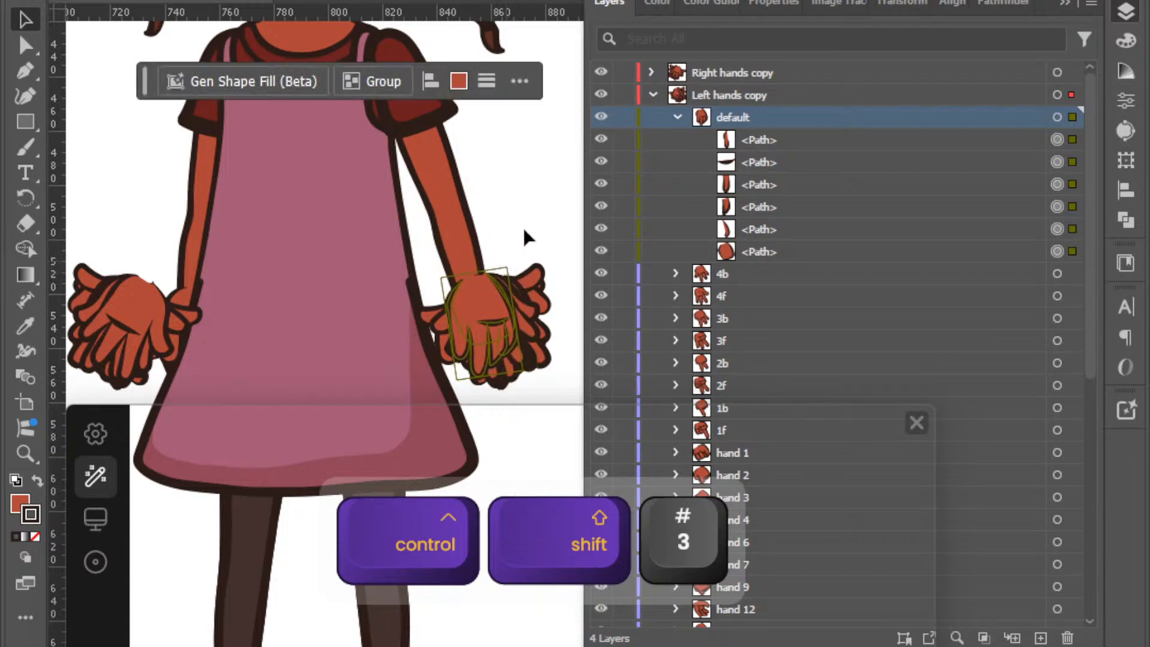
{"action": "left_click", "coordinate": [677, 116]}
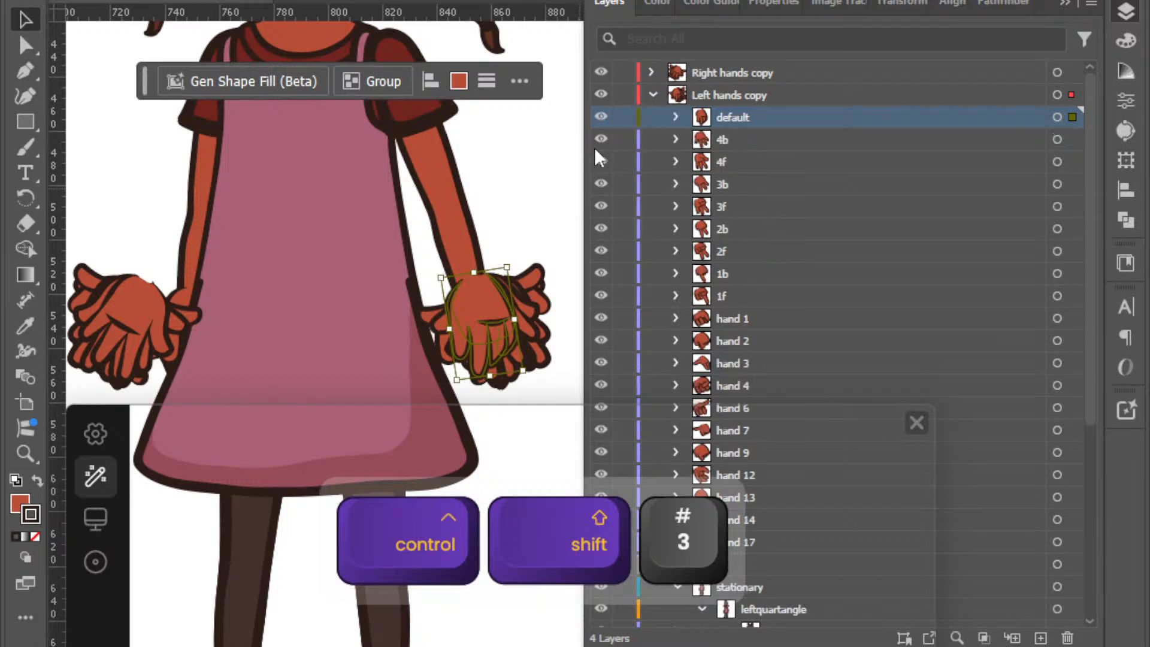
Hide every hand from 4b through hand 17 in Left hands copy, leaving default shown, and clear the selection.
{"action": "left_click_drag", "start_coordinate": [597, 143], "coordinate": [615, 505]}
{"action": "scroll", "coordinate": [686, 317], "scroll_direction": "down", "scroll_amount": 3}
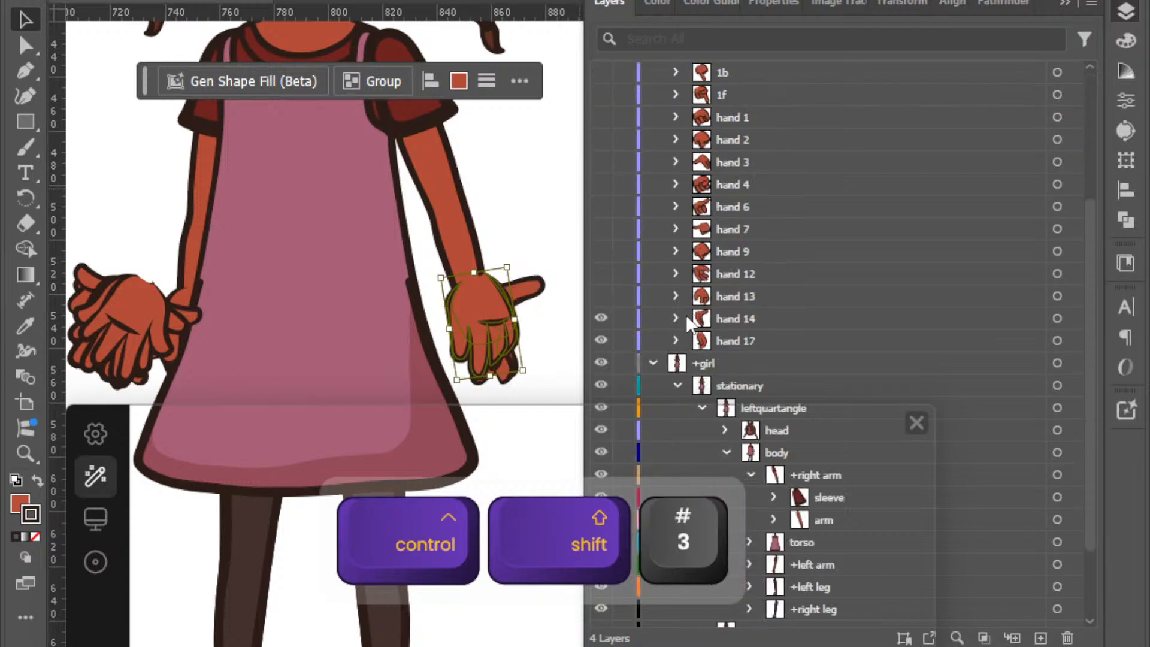
{"action": "left_click_drag", "start_coordinate": [600, 318], "coordinate": [600, 342]}
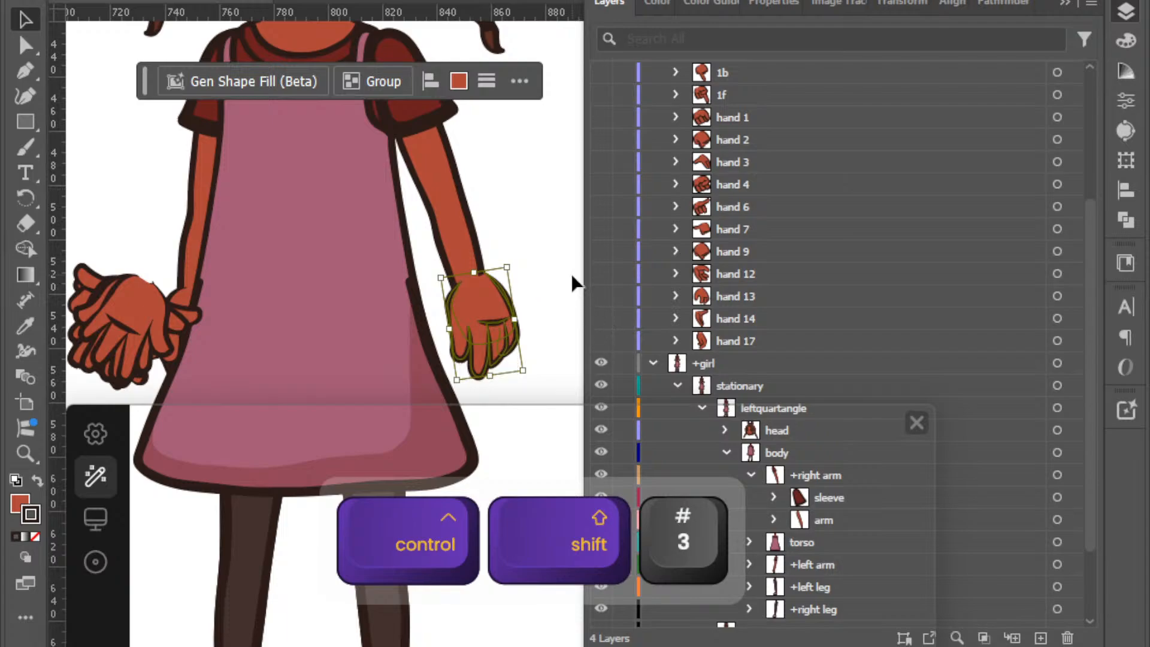
{"action": "left_click", "coordinate": [539, 244]}
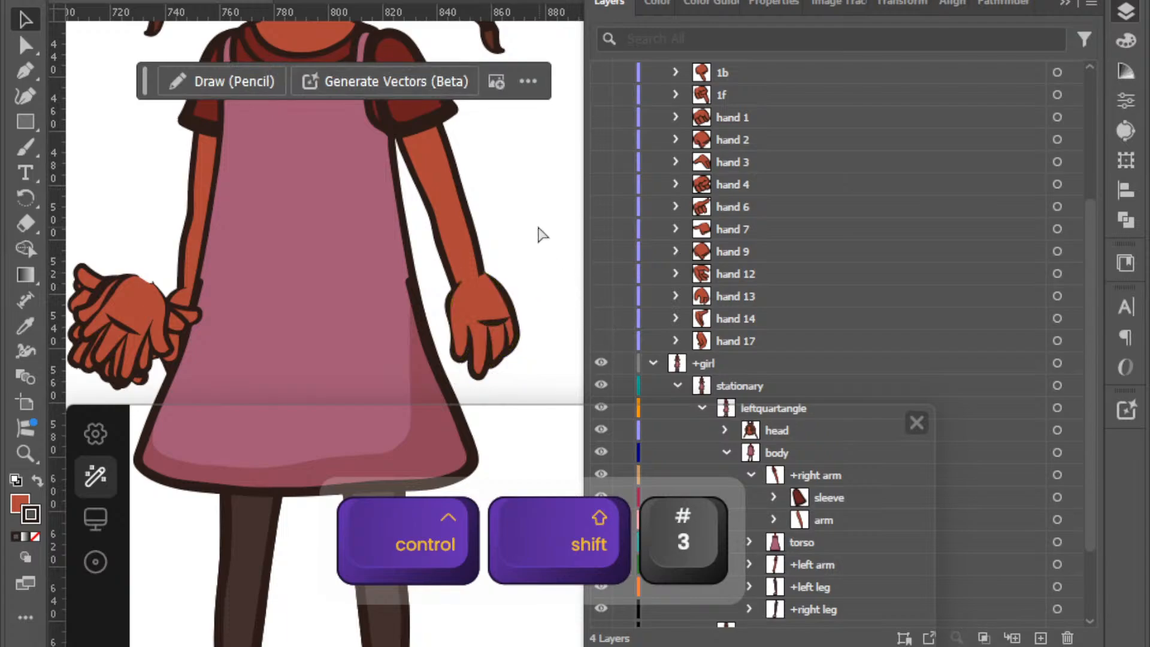
Examine how the default hand's palm meets the arm at the wrist.
{"action": "scroll", "coordinate": [542, 234], "scroll_direction": "up", "scroll_amount": 2}
{"action": "left_click", "coordinate": [434, 222]}
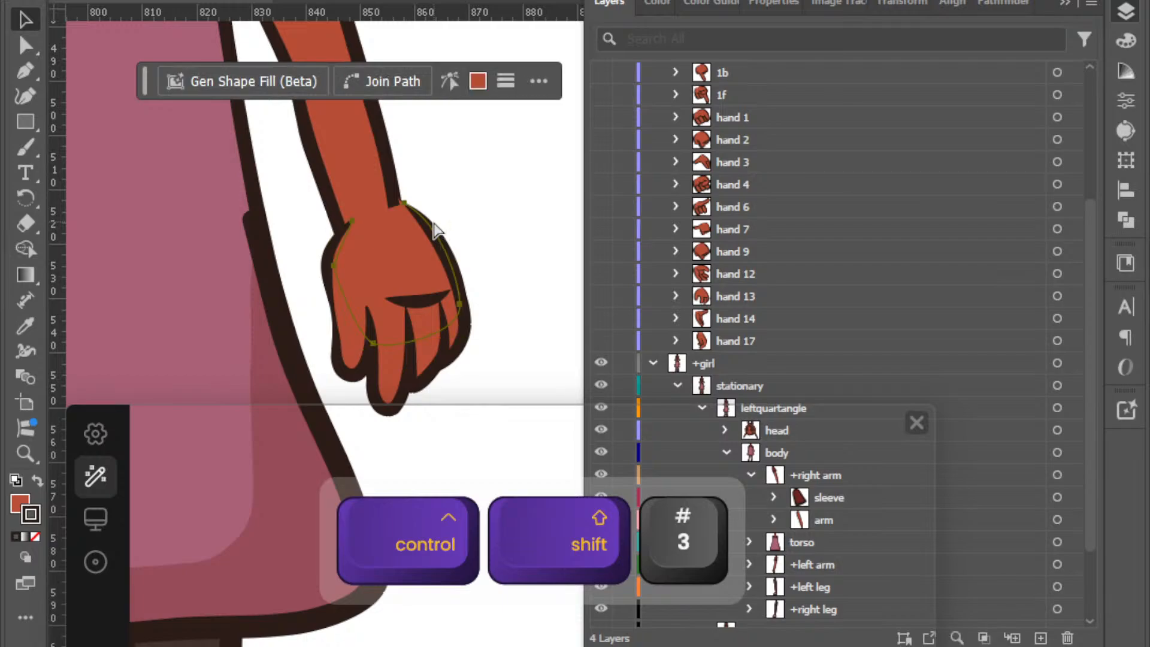
{"action": "key", "text": "ctrl+equal"}
{"action": "key", "text": "ctrl+minus"}
{"action": "key", "text": "ctrl+minus"}
{"action": "key", "text": "ctrl+minus"}
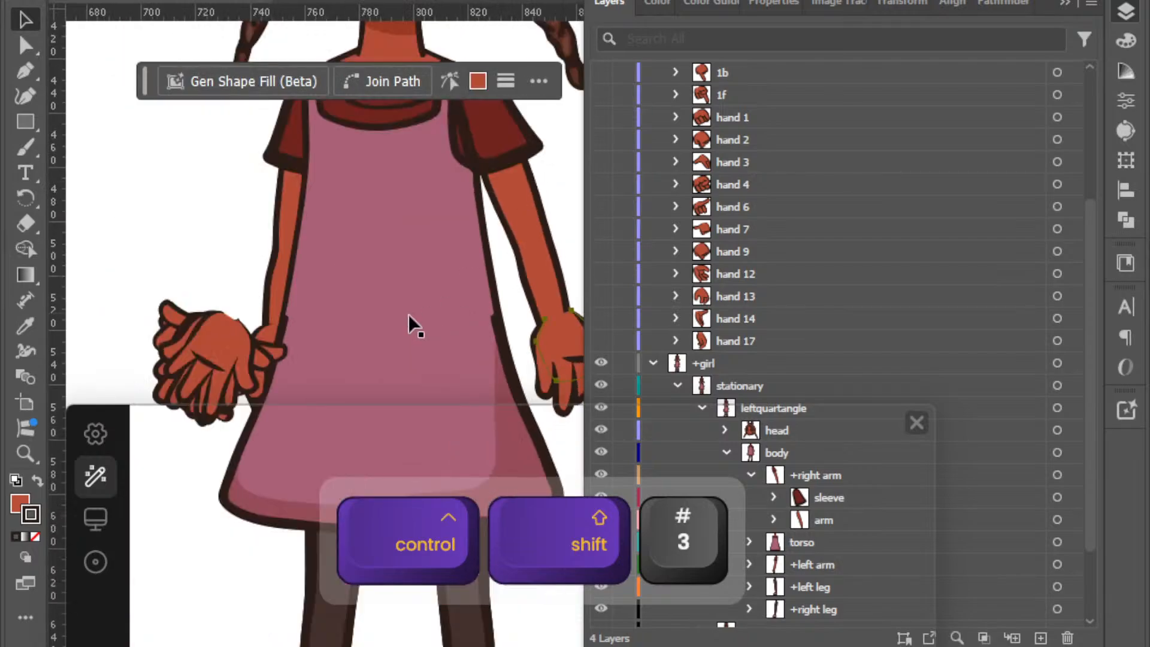
{"action": "scroll", "coordinate": [411, 314], "scroll_direction": "right", "scroll_amount": 2}
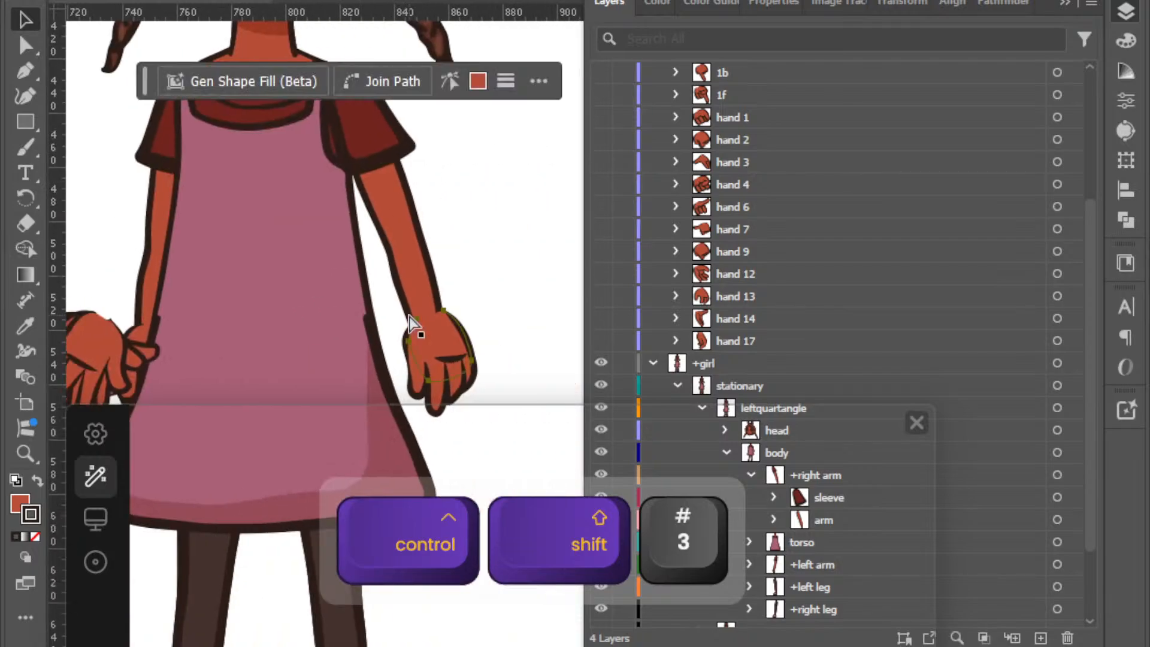
Compare the default hand's placement with hand 1 and 4b by showing and hiding them in turn.
{"action": "left_click", "coordinate": [600, 118]}
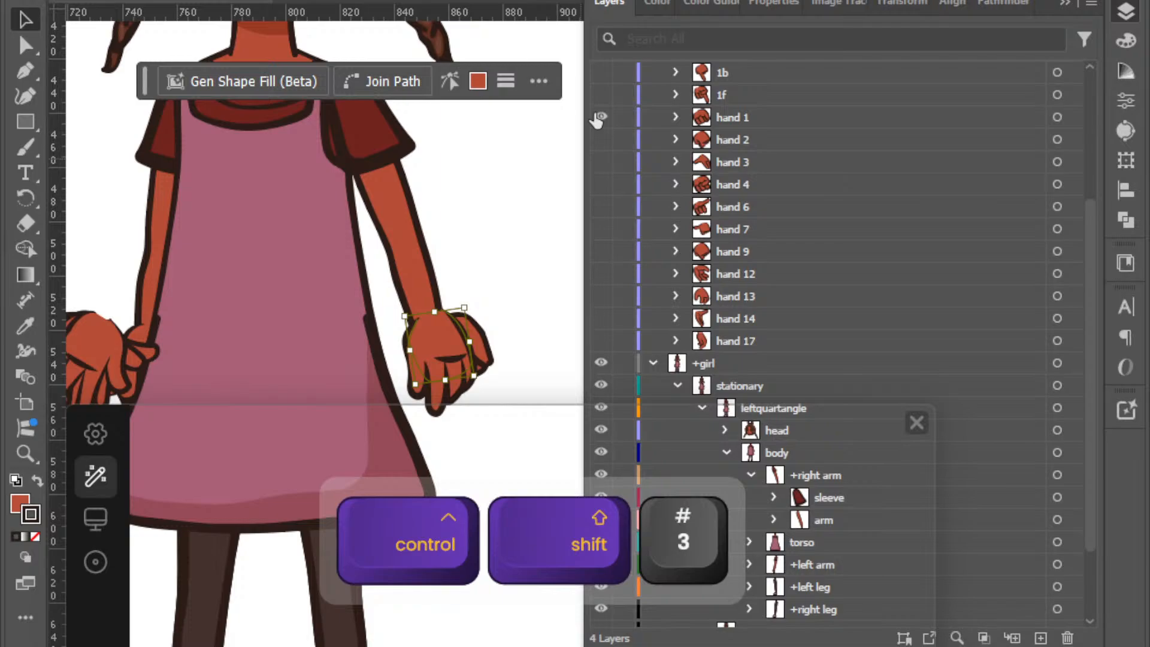
{"action": "left_click", "coordinate": [600, 118]}
{"action": "scroll", "coordinate": [659, 186], "scroll_direction": "up", "scroll_amount": 5}
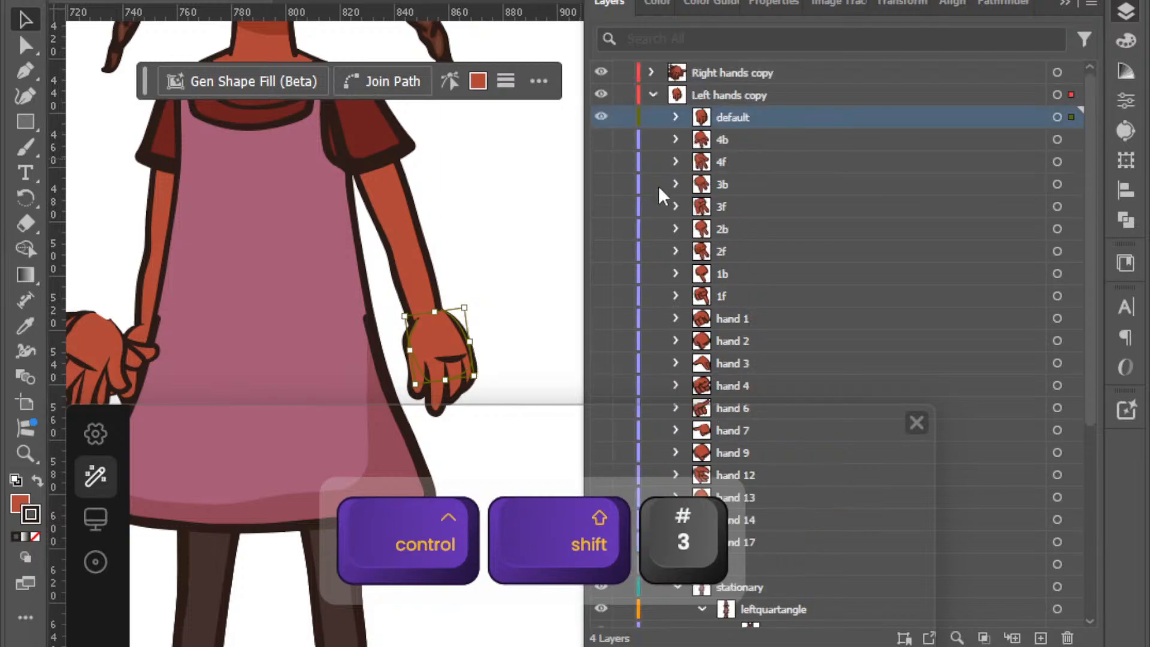
{"action": "left_click", "coordinate": [600, 118]}
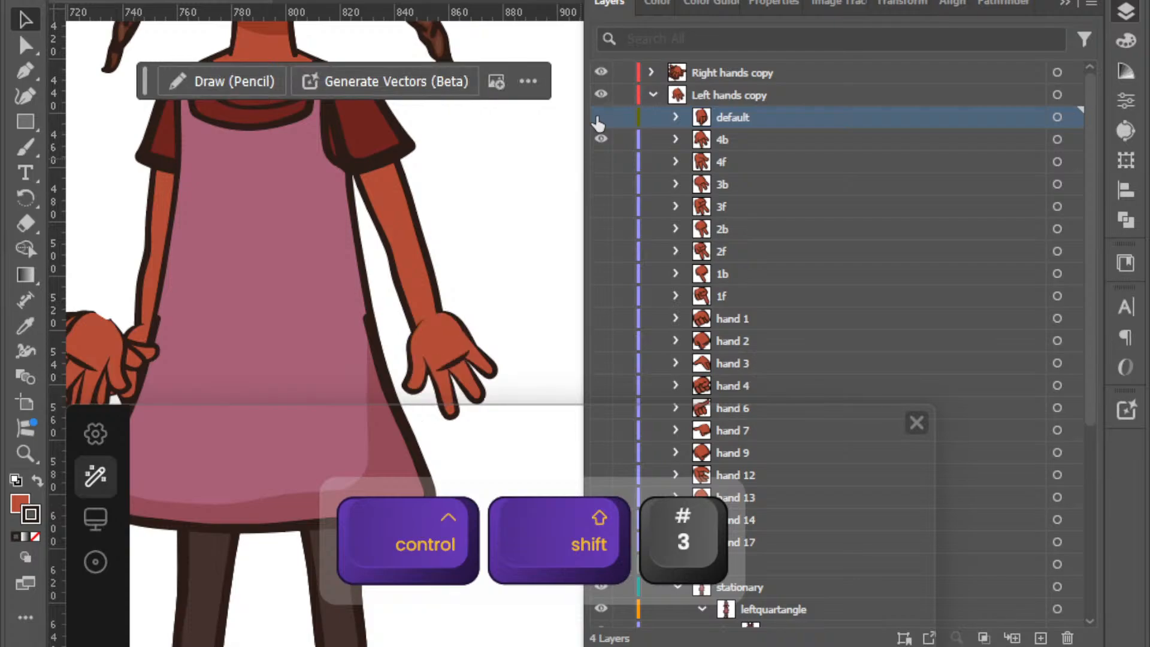
{"action": "left_click", "coordinate": [600, 118]}
{"action": "left_click", "coordinate": [600, 118]}
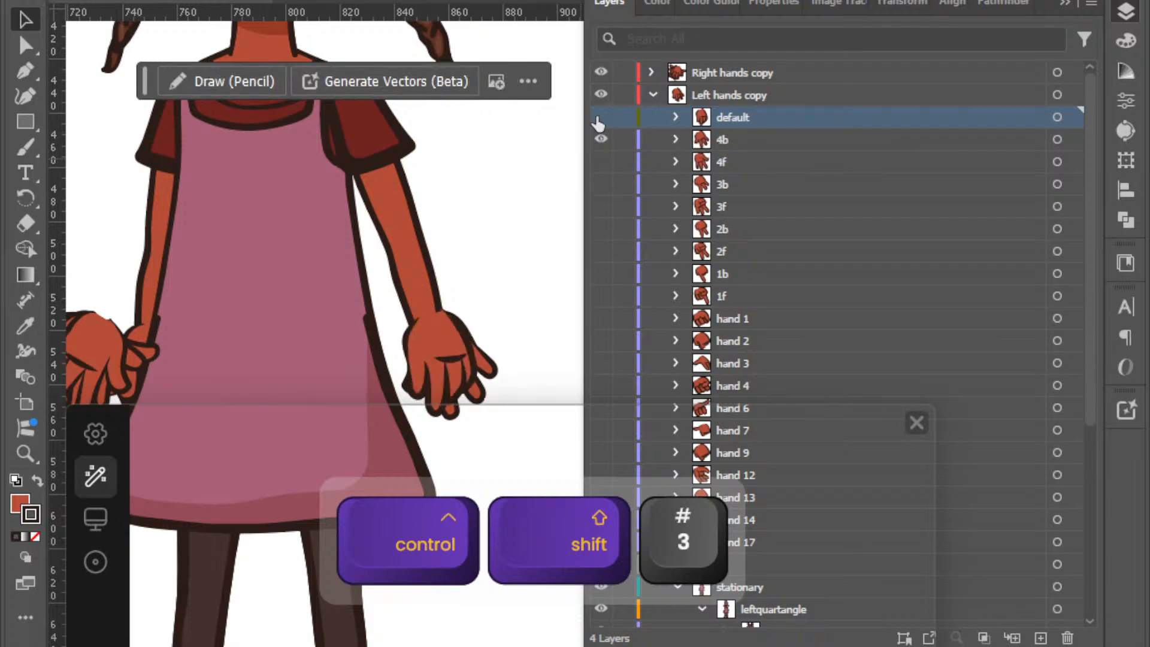
{"action": "left_click", "coordinate": [600, 118]}
Select the default hand's outer finger shape that reaches up to the wrist.
{"action": "left_click", "coordinate": [467, 329]}
{"action": "key", "text": "ctrl+equal"}
{"action": "key", "text": "ctrl+equal"}
{"action": "key", "text": "ctrl+equal"}
{"action": "key", "text": "ctrl+equal"}
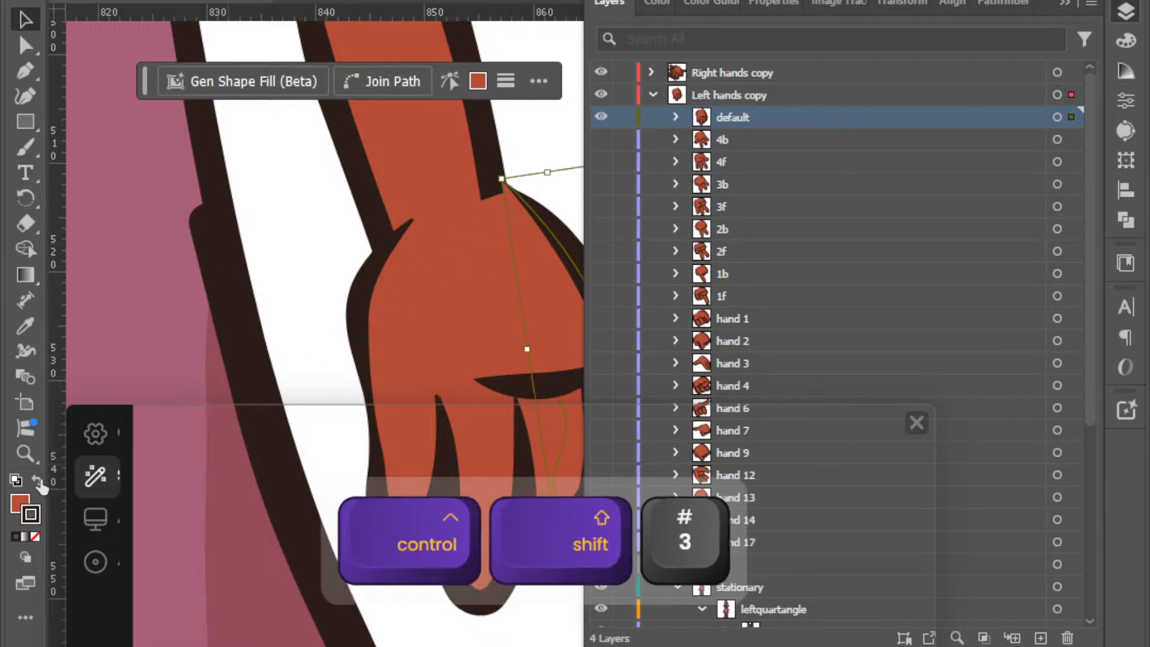
{"action": "left_click", "coordinate": [16, 536]}
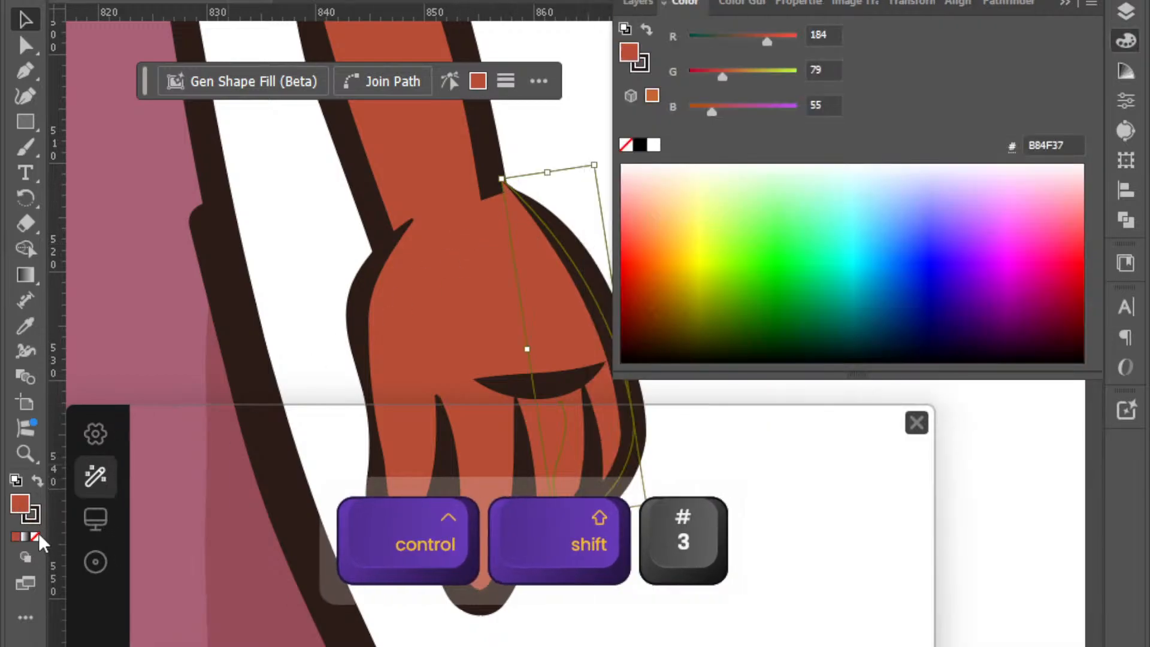
{"action": "left_click", "coordinate": [36, 535]}
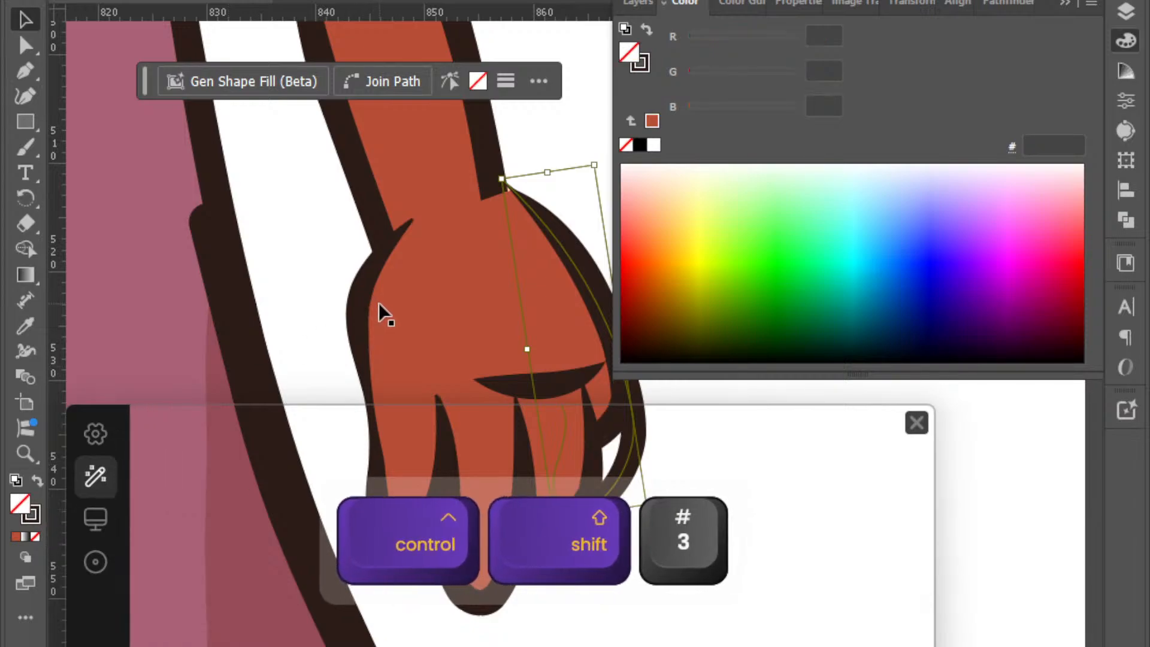
{"action": "key", "text": "ctrl+z"}
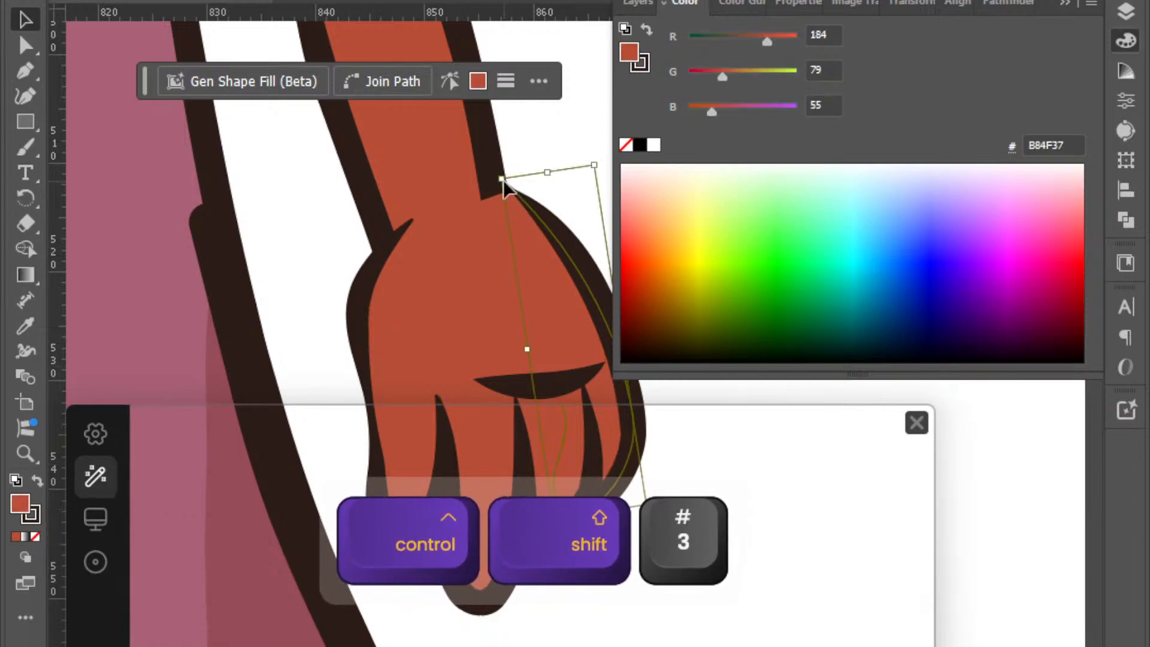
Move the outer finger shape's wrist anchor inward over the arm and adjust its handle to round the hand's edge.
{"action": "key", "text": "a"}
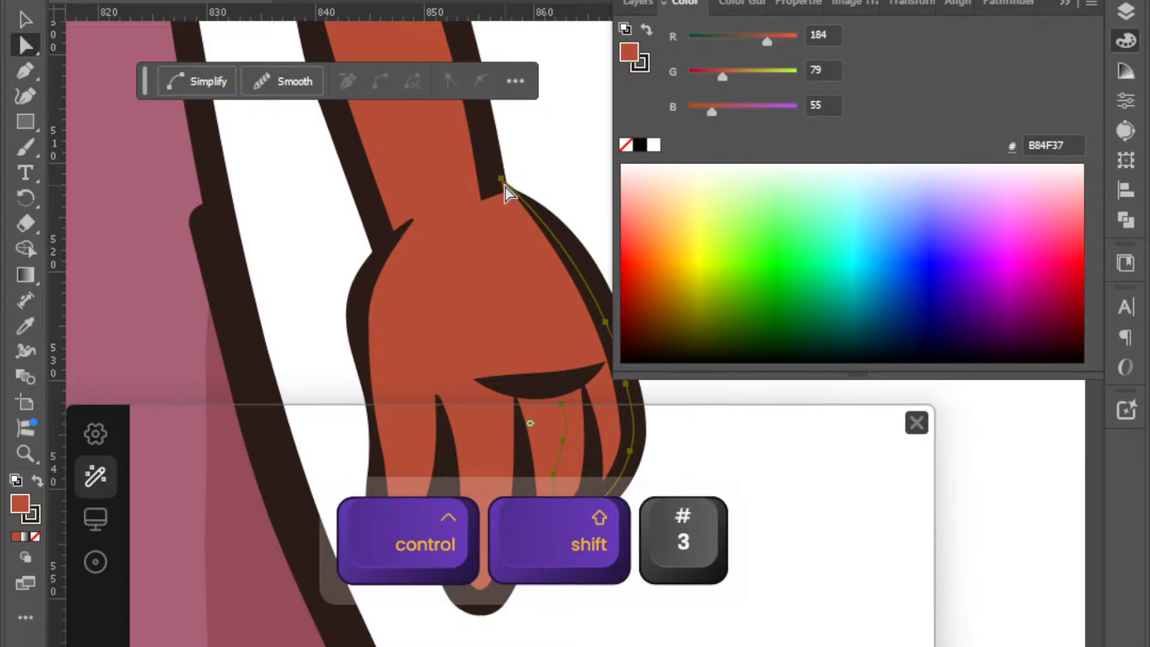
{"action": "left_click_drag", "start_coordinate": [502, 181], "coordinate": [477, 186]}
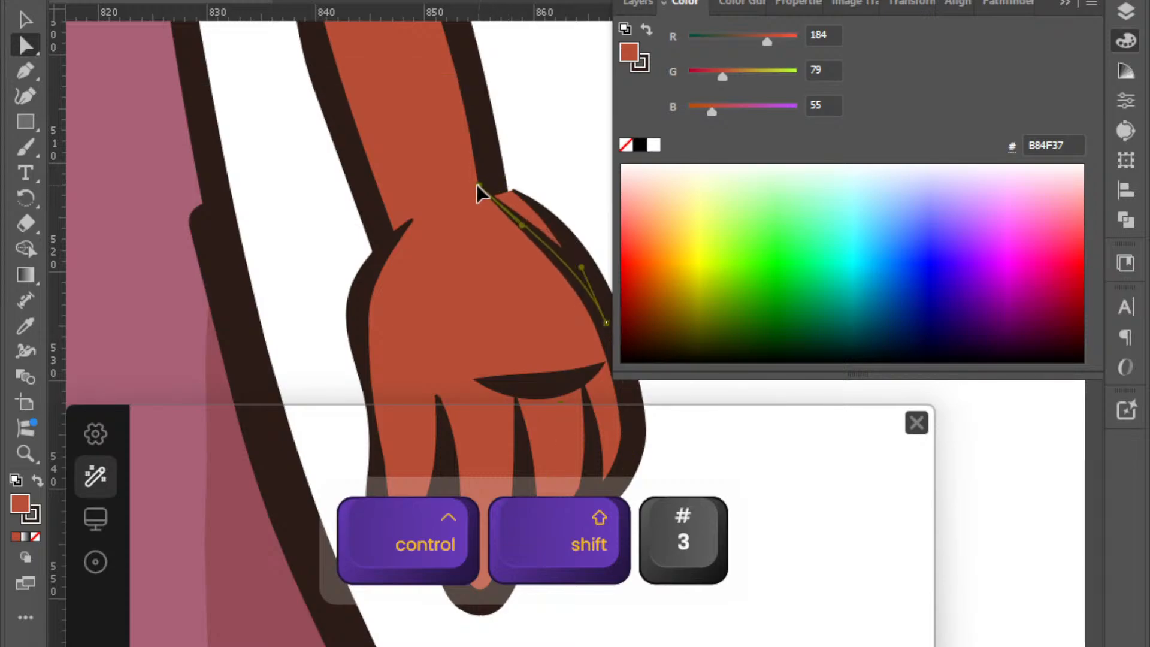
{"action": "left_click_drag", "start_coordinate": [523, 224], "coordinate": [564, 185]}
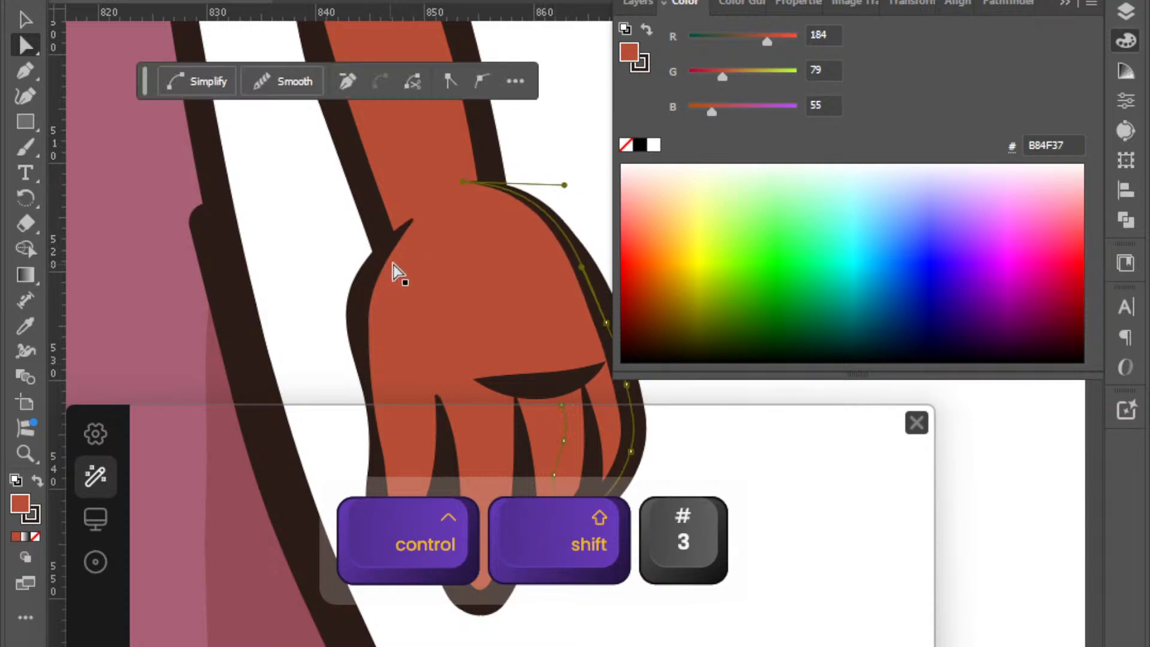
{"action": "left_click", "coordinate": [530, 126]}
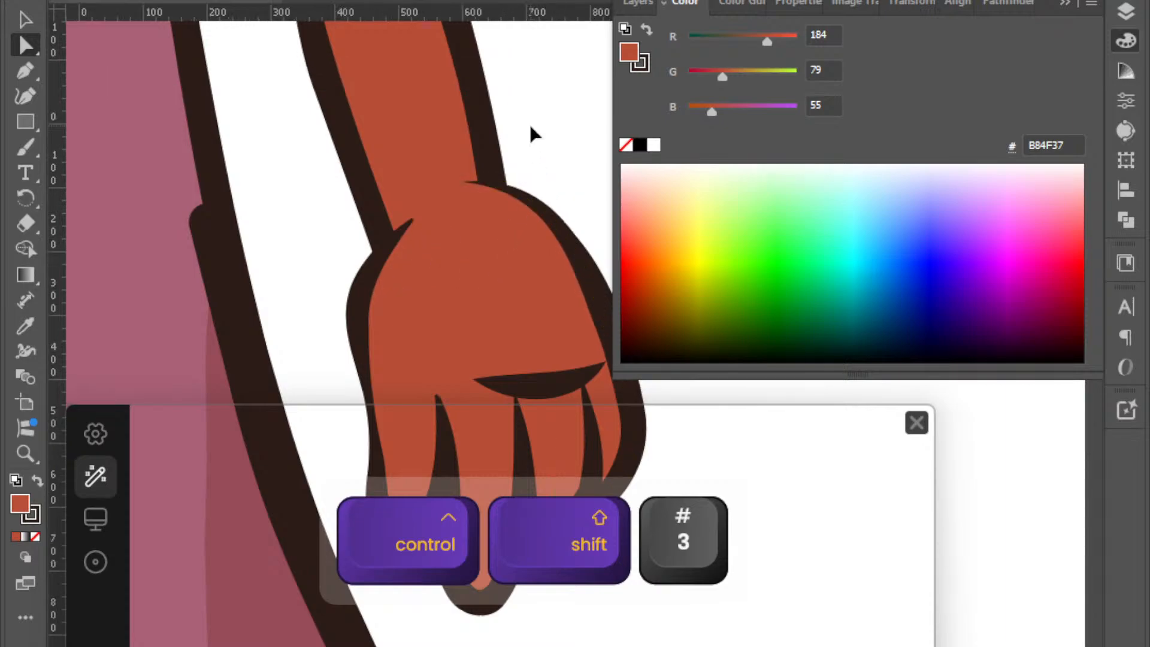
Bring back the layer list and examine the reshaped default hand against the whole character.
{"action": "key", "text": "ctrl+0"}
{"action": "scroll", "coordinate": [515, 210], "scroll_direction": "down", "scroll_amount": 6}
{"action": "scroll", "coordinate": [447, 246], "scroll_direction": "up", "scroll_amount": 1}
{"action": "scroll", "coordinate": [447, 238], "scroll_direction": "up", "scroll_amount": 2}
{"action": "scroll", "coordinate": [447, 238], "scroll_direction": "right", "scroll_amount": 3}
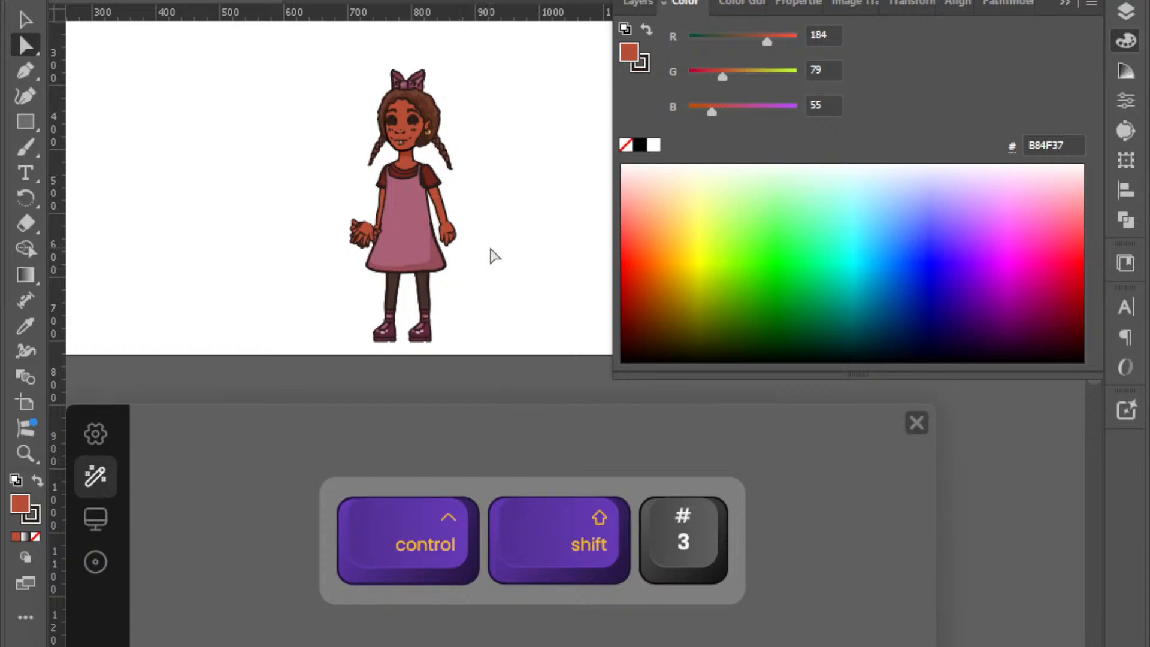
{"action": "left_click", "coordinate": [1124, 12]}
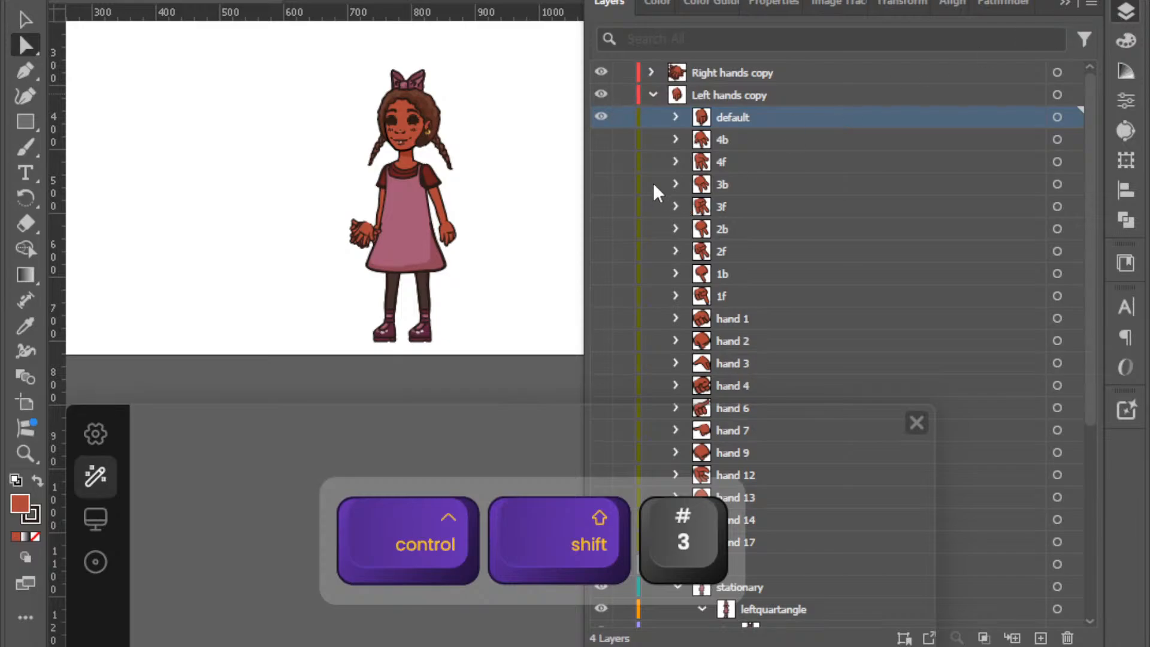
{"action": "scroll", "coordinate": [527, 215], "scroll_direction": "up", "scroll_amount": 5}
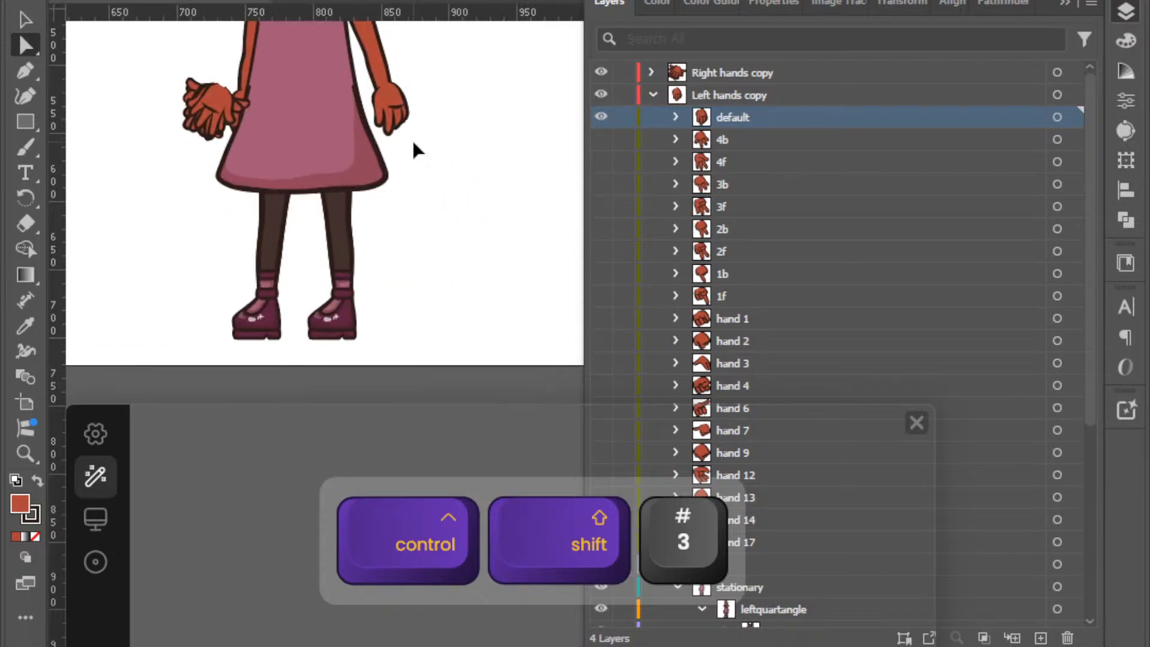
{"action": "scroll", "coordinate": [491, 171], "scroll_direction": "right", "scroll_amount": 3}
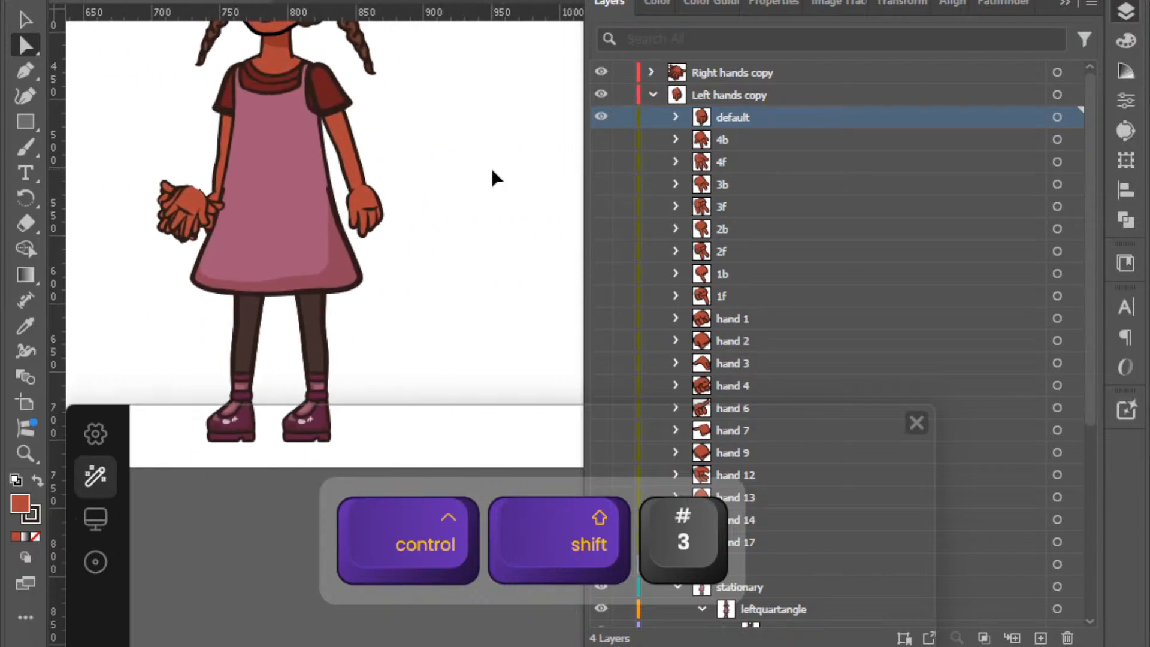
{"action": "scroll", "coordinate": [493, 171], "scroll_direction": "up", "scroll_amount": 3}
{"action": "scroll", "coordinate": [492, 174], "scroll_direction": "down", "scroll_amount": 2}
{"action": "scroll", "coordinate": [492, 173], "scroll_direction": "up", "scroll_amount": 2}
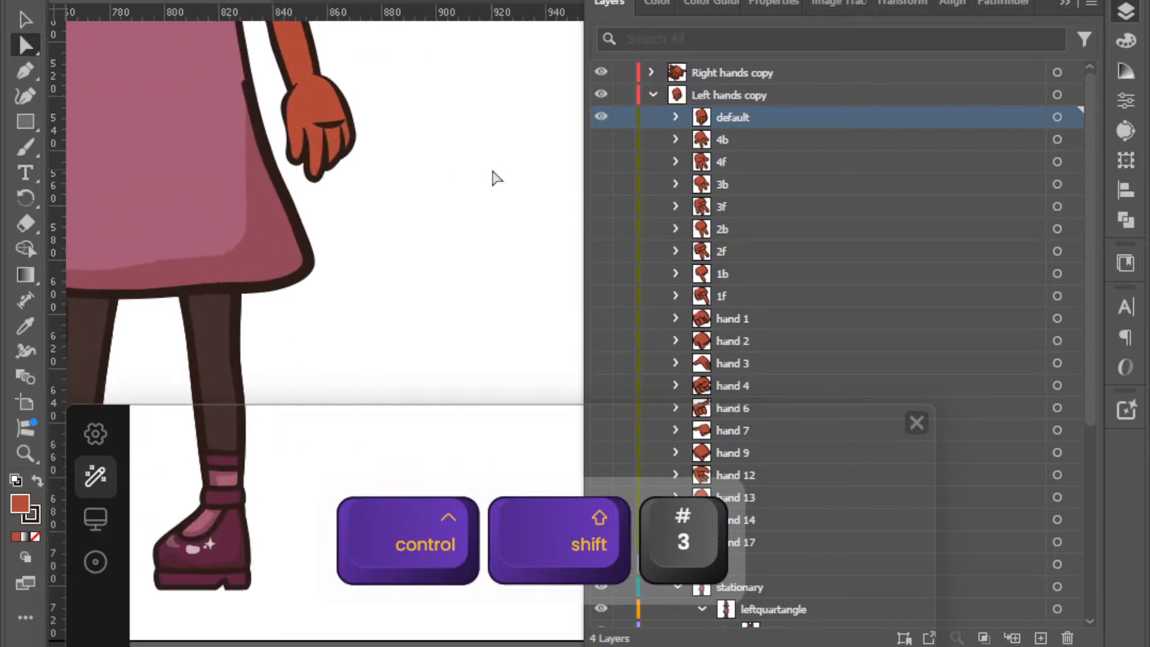
{"action": "scroll", "coordinate": [493, 174], "scroll_direction": "up", "scroll_amount": 2}
{"action": "mouse_move", "coordinate": [103, 447]}
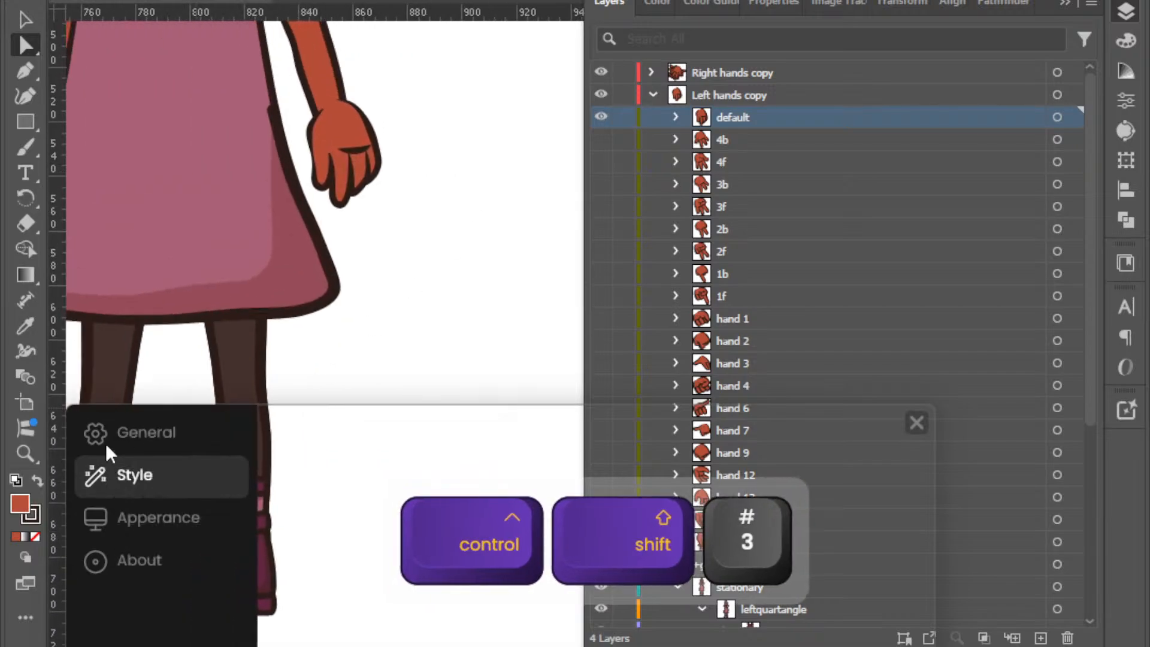
{"action": "left_click", "coordinate": [148, 434]}
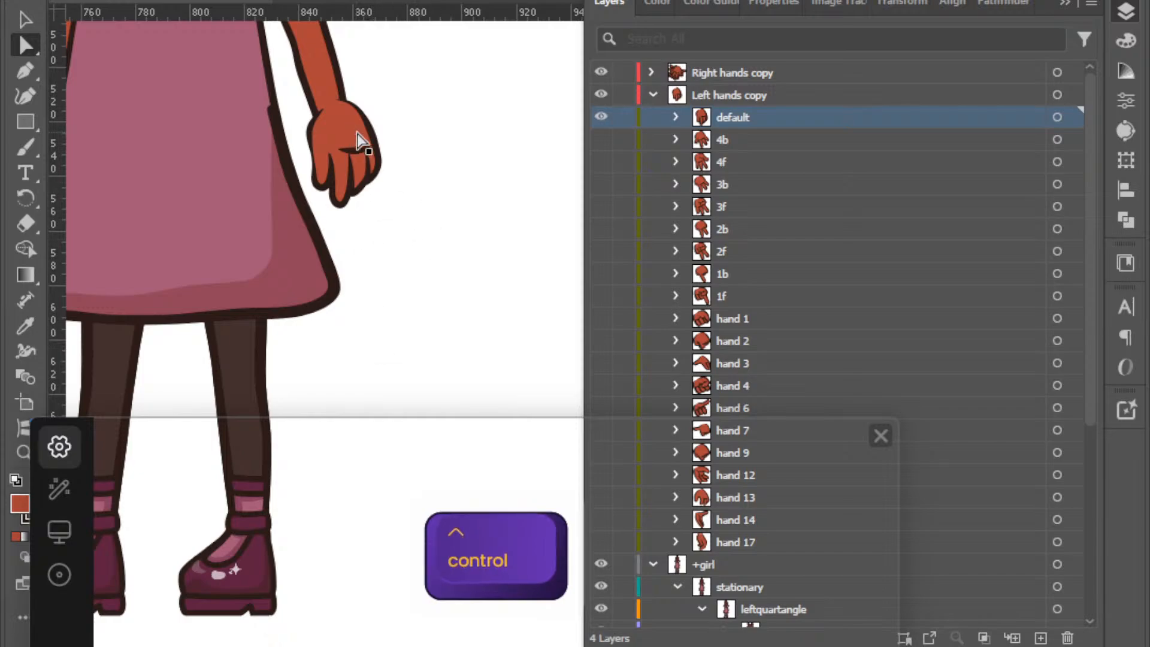
Nudge the default left hand slightly left at the wrist, hide it and show hand 4b in its place.
{"action": "left_click", "coordinate": [1058, 117]}
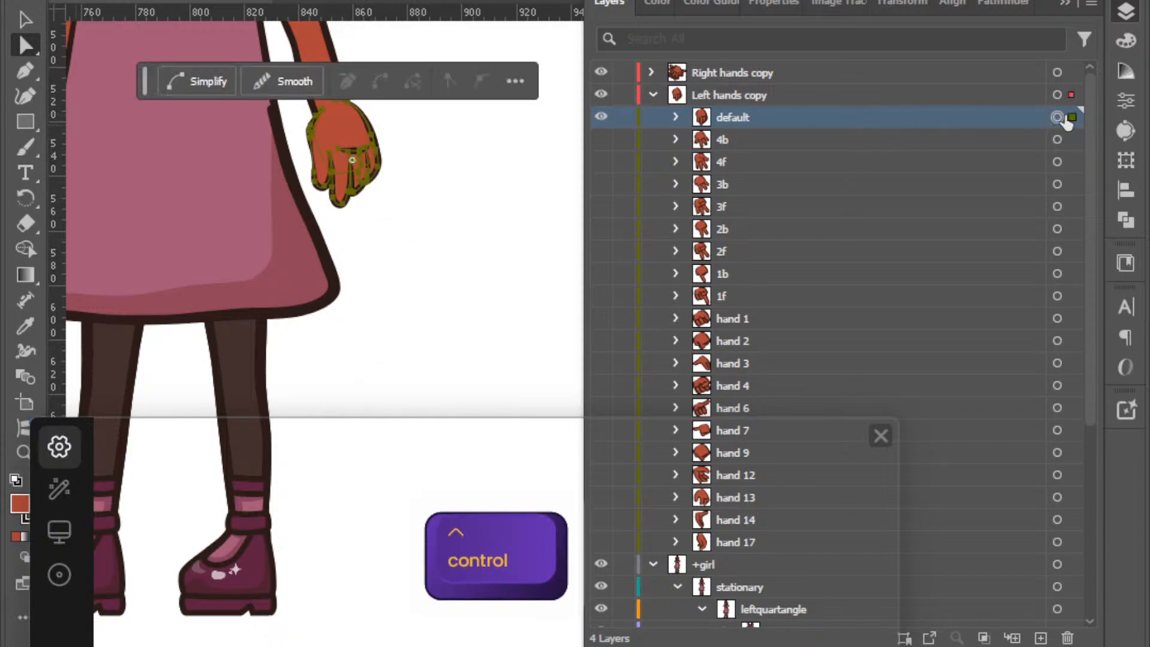
{"action": "key", "text": "Left"}
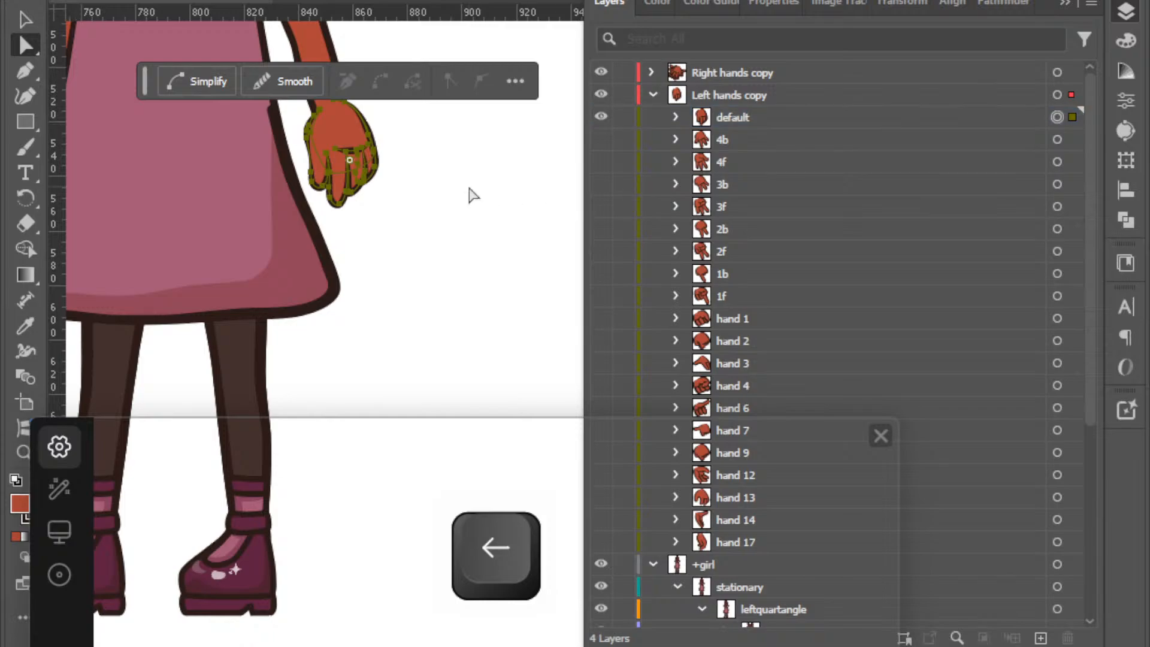
{"action": "left_click", "coordinate": [470, 193]}
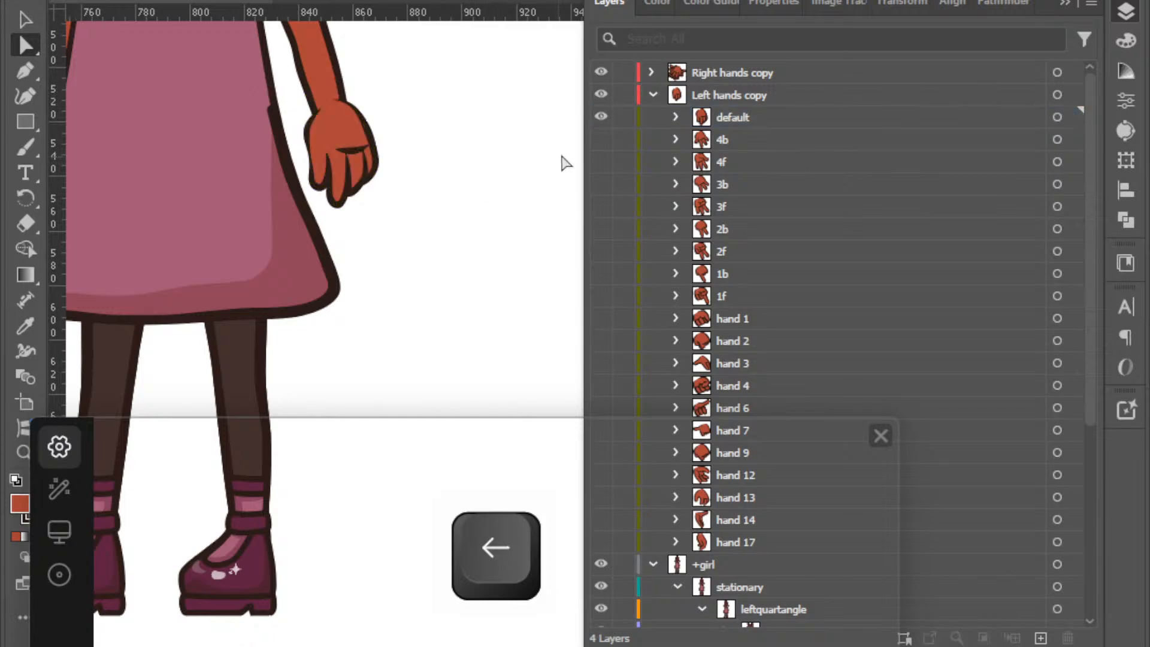
{"action": "left_click", "coordinate": [601, 116]}
{"action": "left_click", "coordinate": [601, 139]}
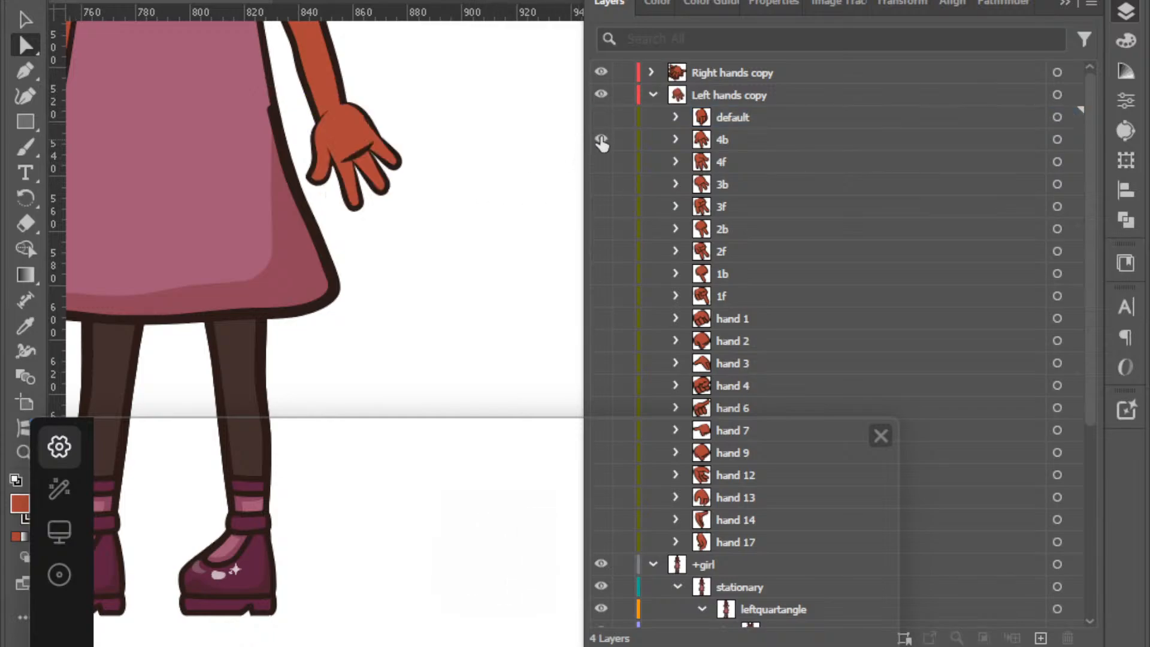
Try nudging hand 4b alone slightly left onto the wrist.
{"action": "left_click", "coordinate": [892, 144]}
{"action": "left_click", "coordinate": [1078, 140]}
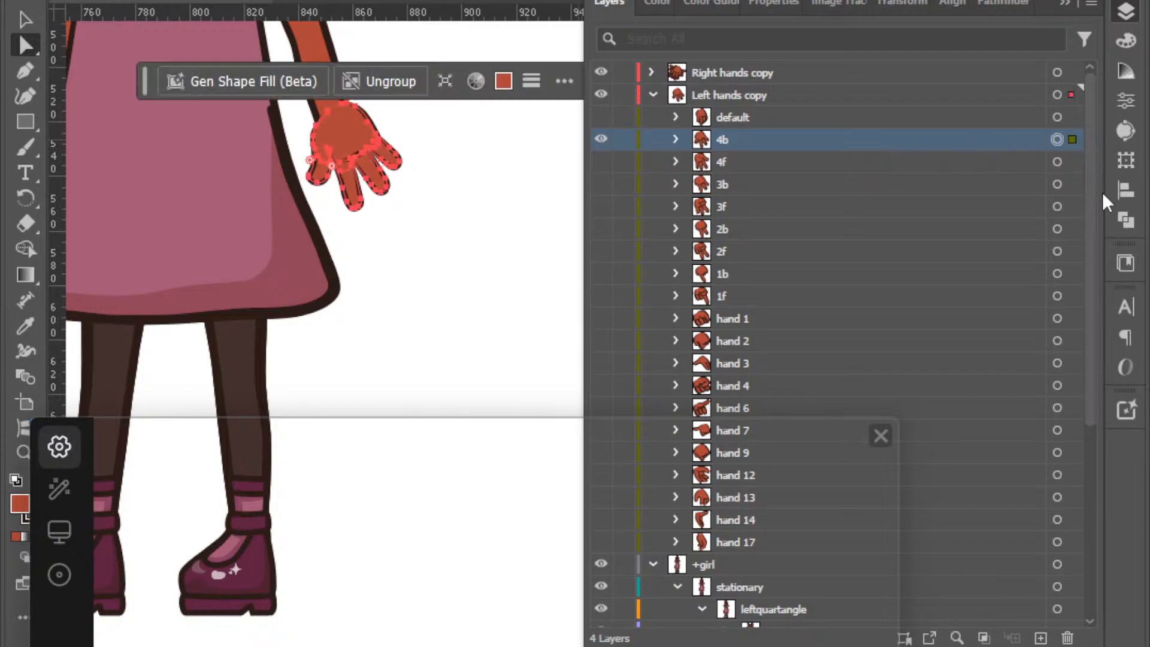
{"action": "scroll", "coordinate": [508, 324], "scroll_direction": "up", "scroll_amount": 3}
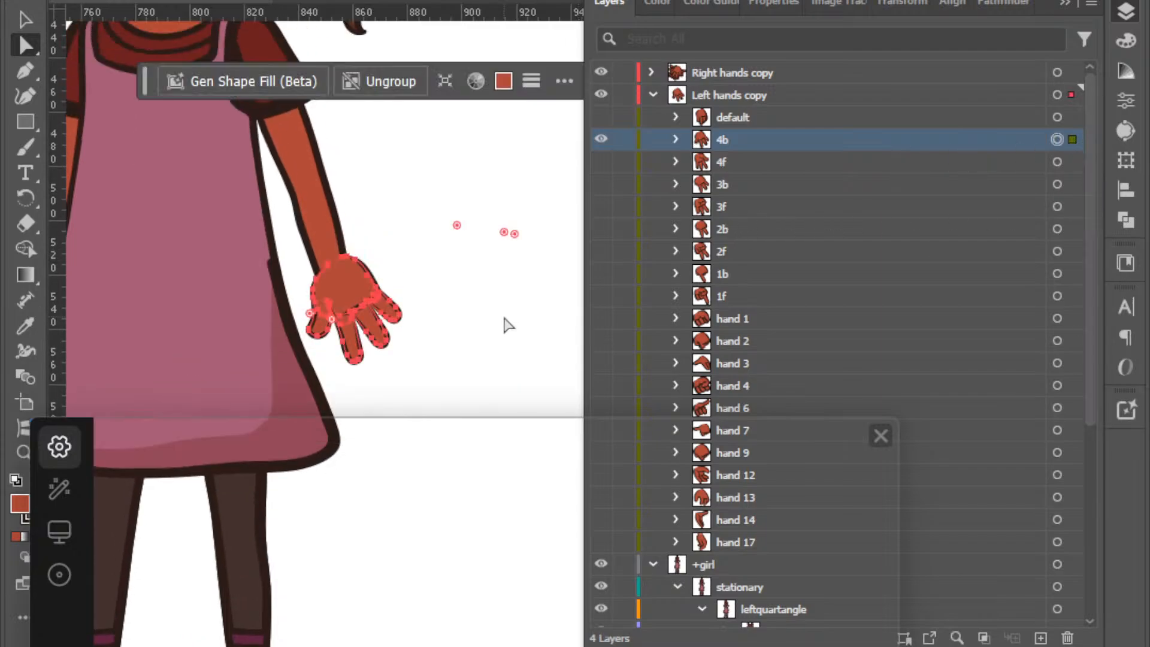
{"action": "key", "text": "Left"}
{"action": "key", "text": "Left"}
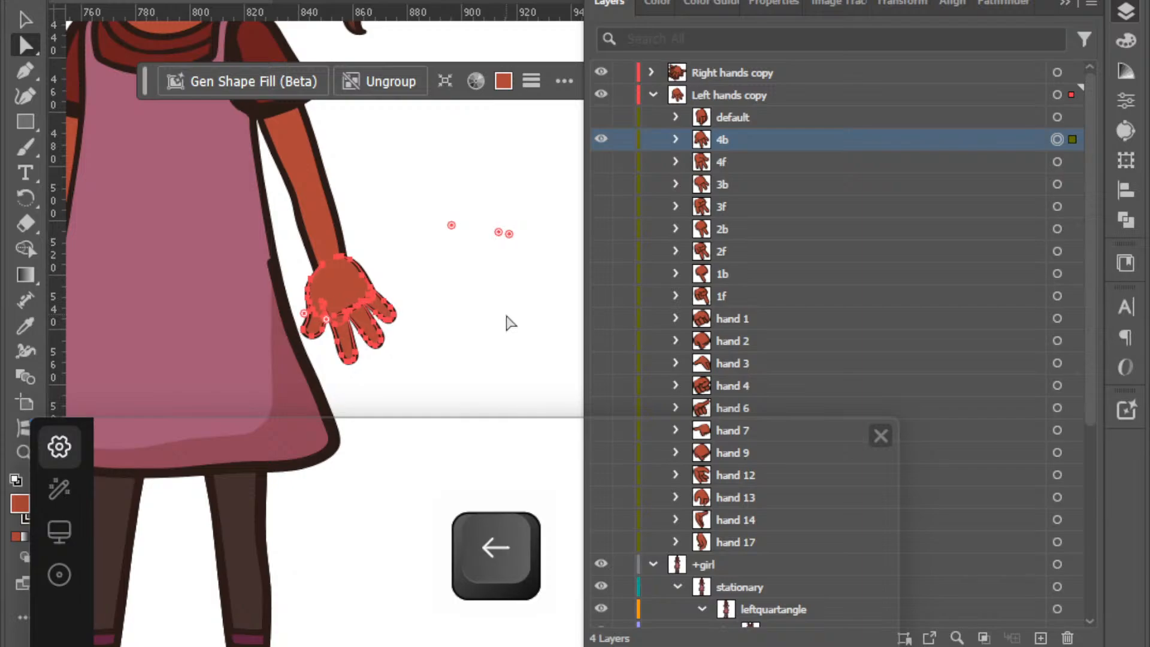
{"action": "left_click", "coordinate": [512, 321]}
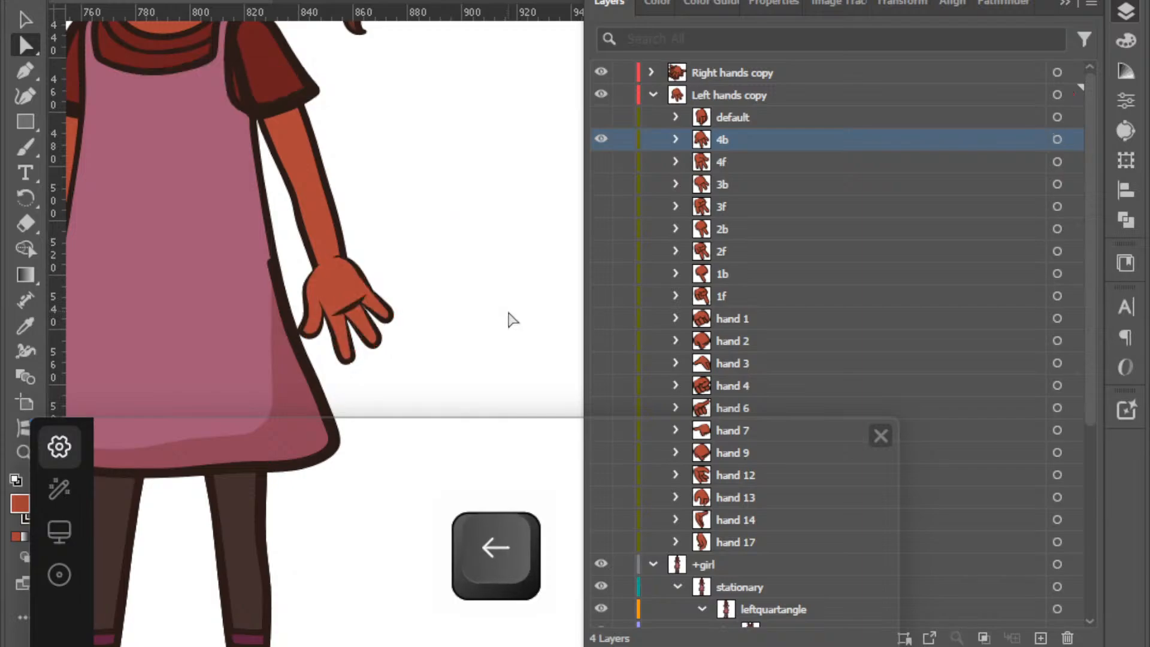
Undo the left nudges of hand 4b.
{"action": "key", "text": "ctrl+z"}
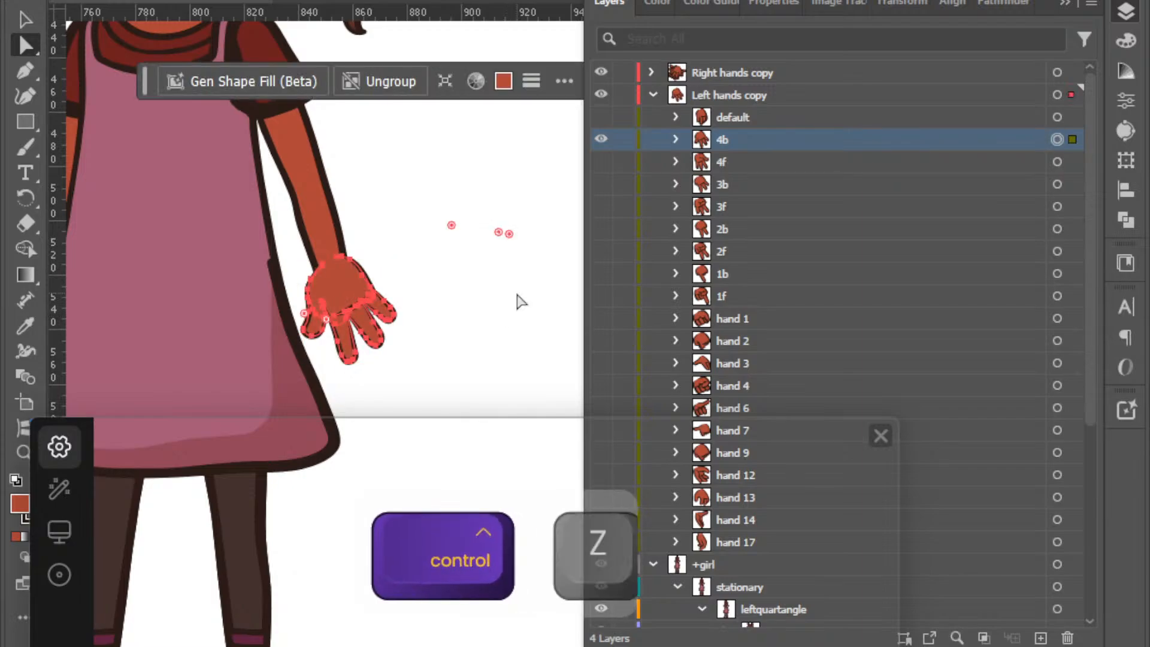
{"action": "key", "text": "ctrl+z"}
{"action": "key", "text": "ctrl+z"}
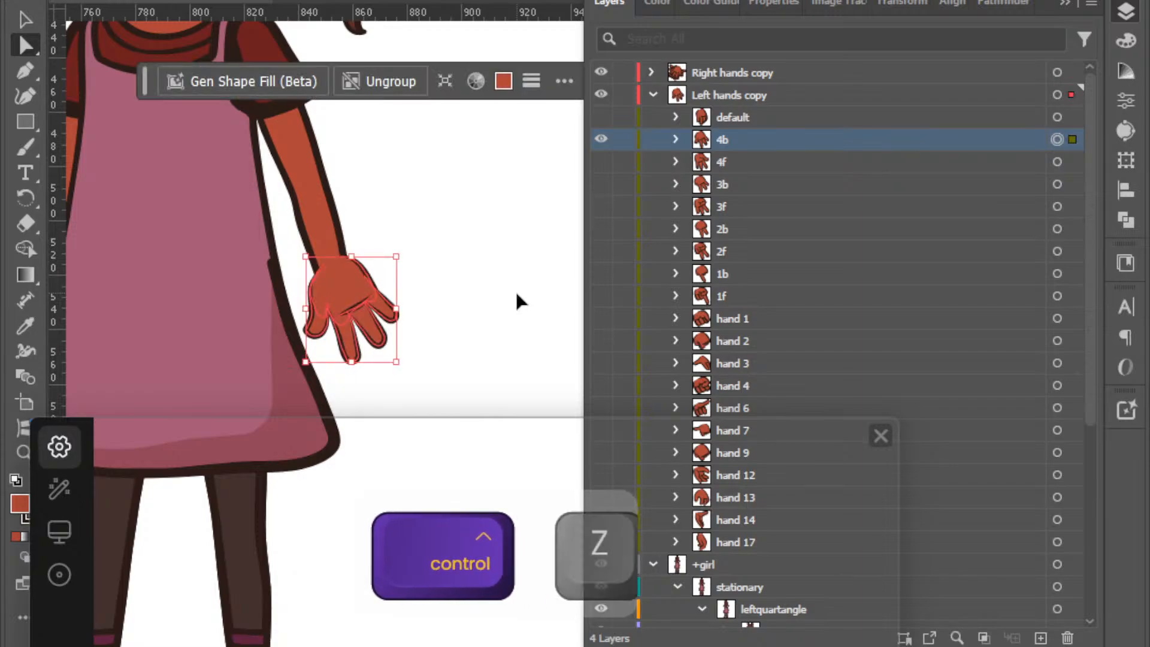
{"action": "key", "text": "ctrl+z"}
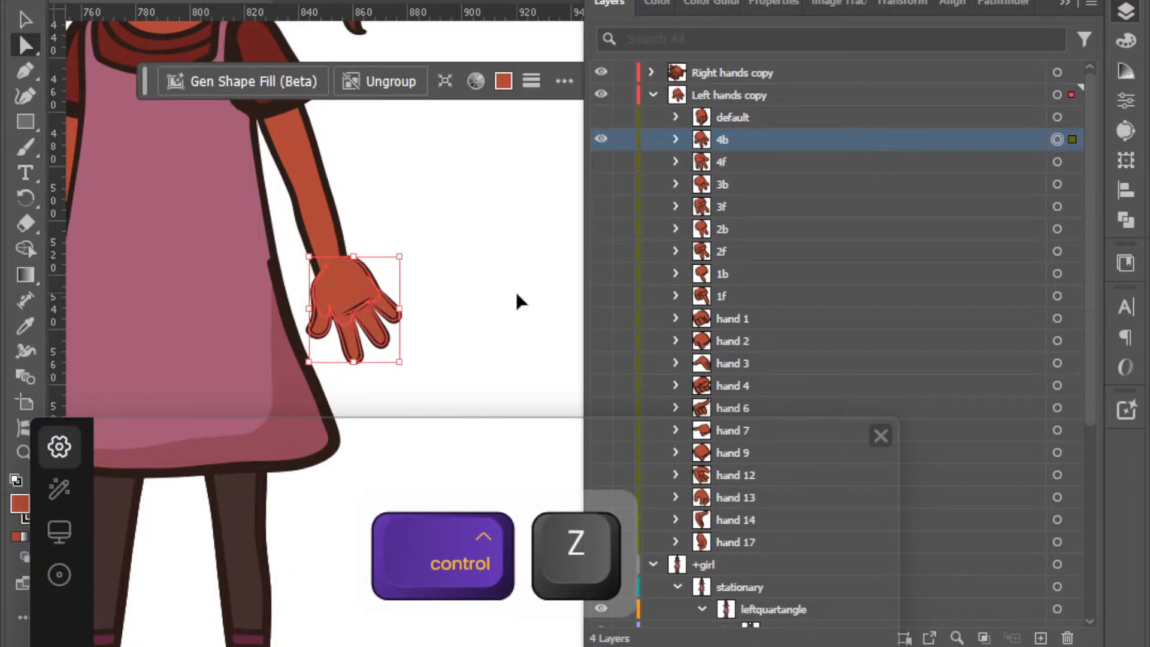
Show hands 4f through hand 17 and nudge them together with 4b slightly left onto the wrist.
{"action": "left_click_drag", "start_coordinate": [601, 162], "coordinate": [608, 539]}
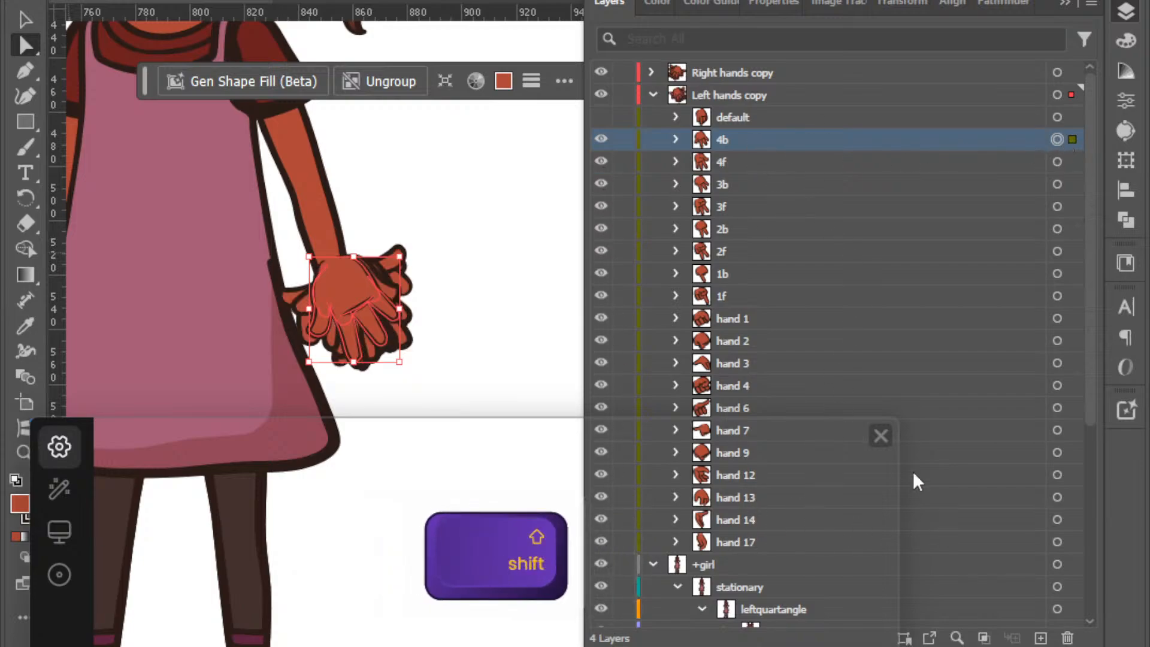
{"action": "left_click", "coordinate": [1074, 95], "text": "shift"}
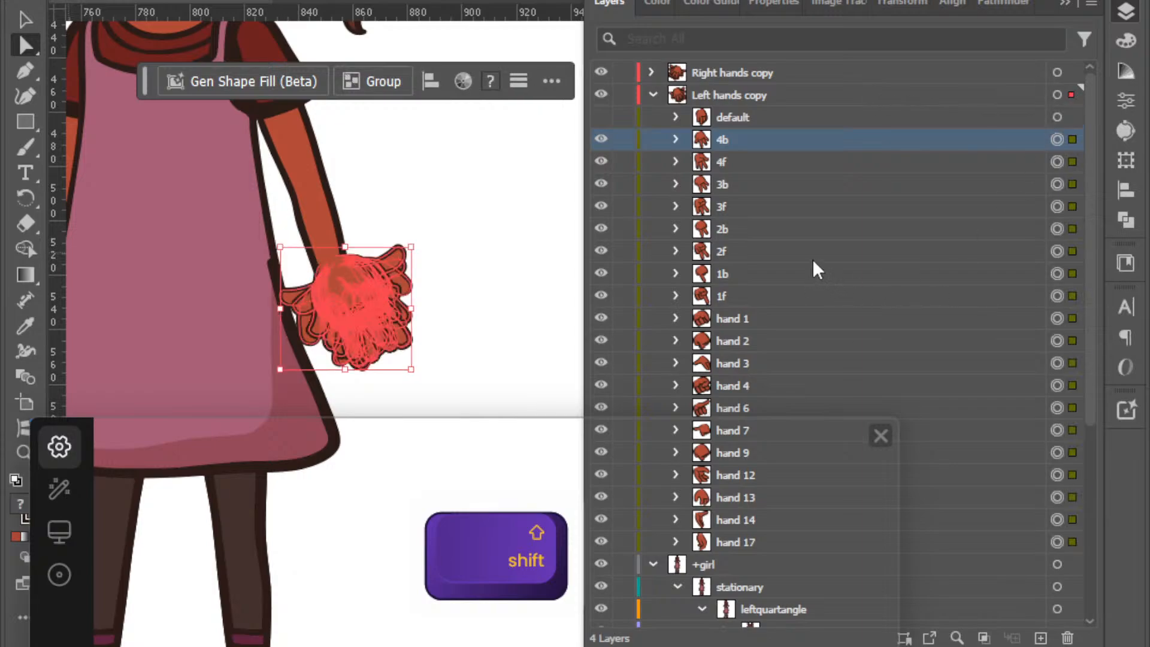
{"action": "key", "text": "Left"}
{"action": "key", "text": "Left"}
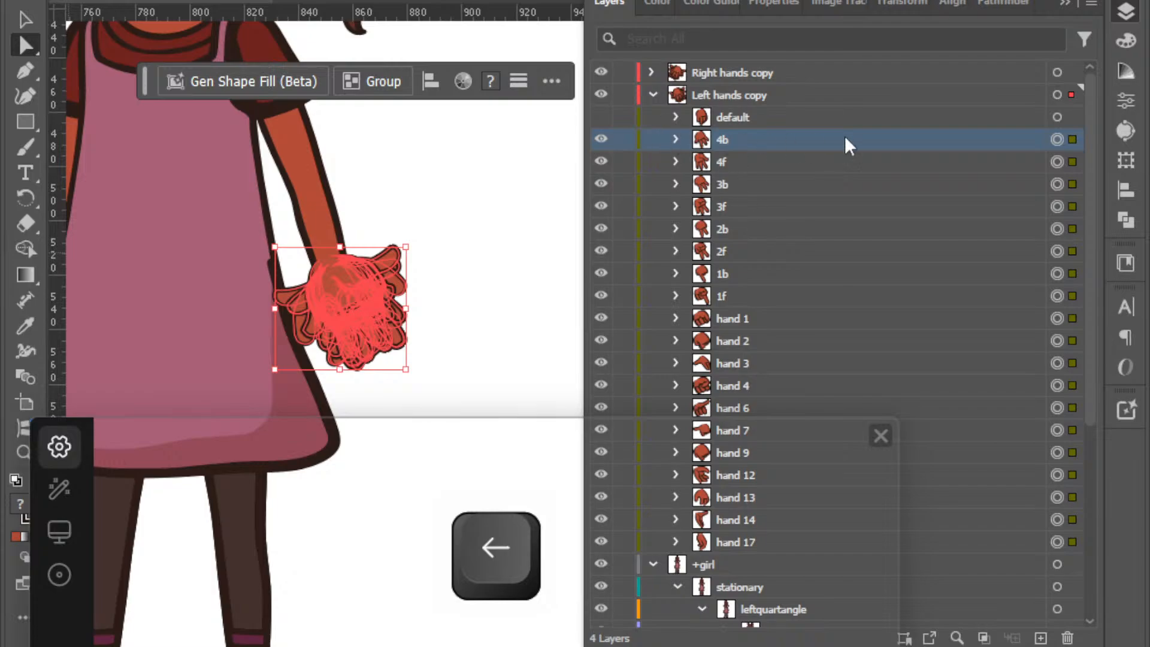
{"action": "left_click", "coordinate": [467, 217]}
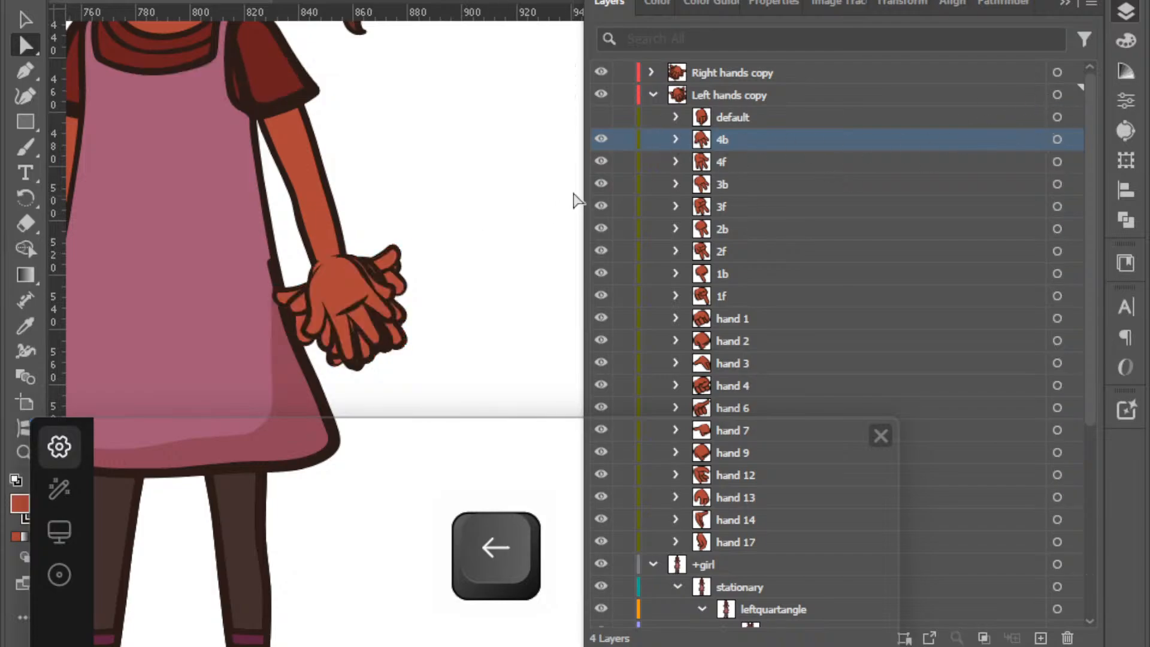
Isolate hand 1 by hiding the other left hands and examine its fit against the girl's wrist.
{"action": "left_click_drag", "start_coordinate": [600, 139], "coordinate": [600, 296]}
{"action": "left_click_drag", "start_coordinate": [601, 363], "coordinate": [601, 541]}
{"action": "left_click", "coordinate": [601, 564]}
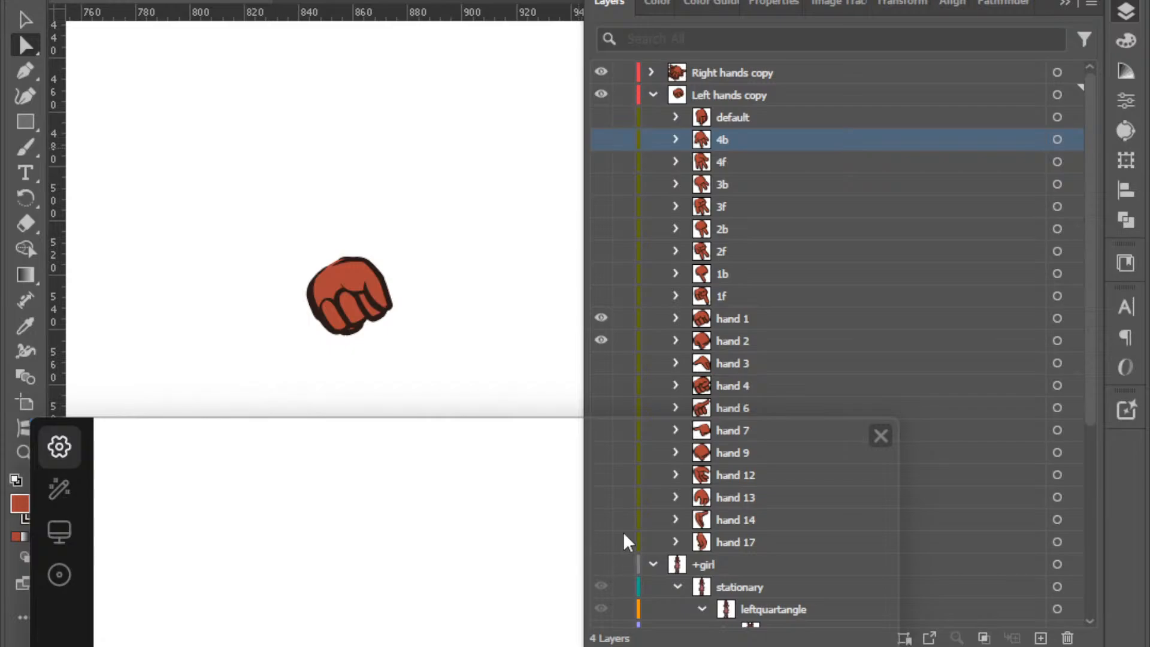
{"action": "scroll", "coordinate": [754, 293], "scroll_direction": "down", "scroll_amount": 5}
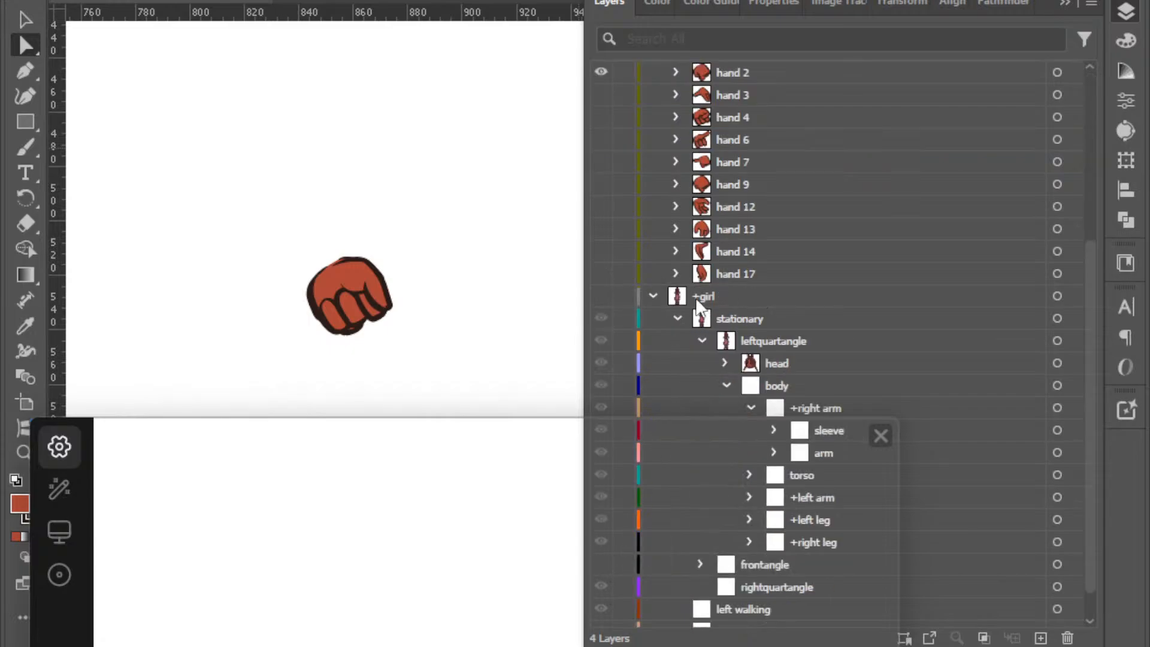
{"action": "left_click", "coordinate": [601, 296]}
{"action": "scroll", "coordinate": [935, 503], "scroll_direction": "up", "scroll_amount": 5}
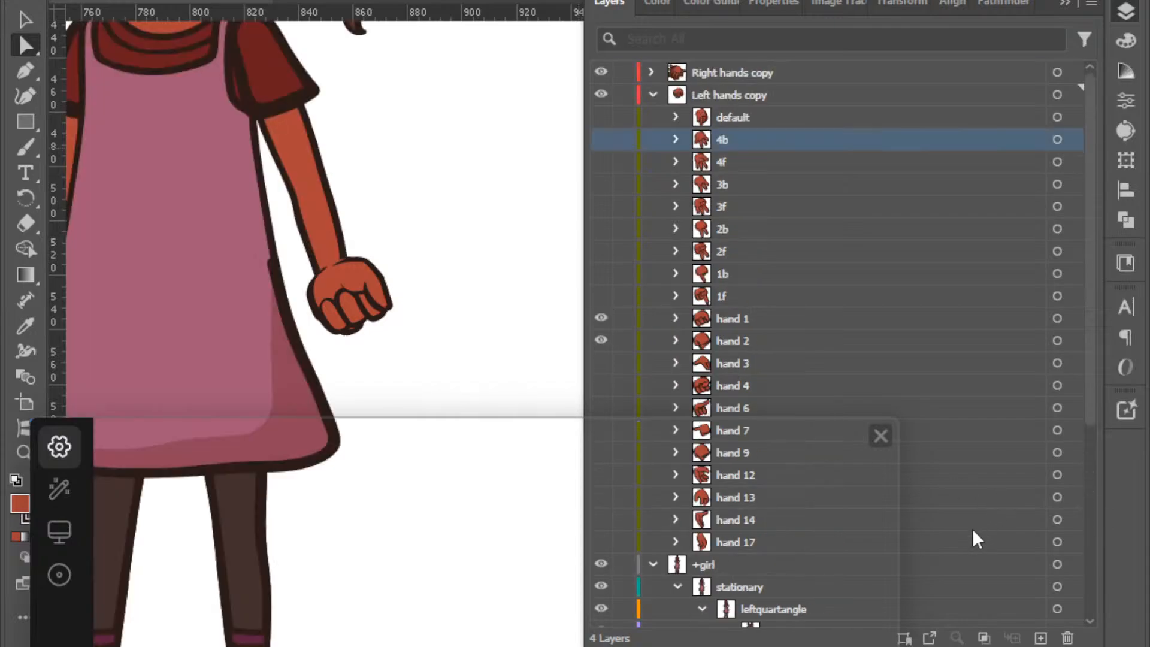
{"action": "left_click", "coordinate": [601, 340]}
Make every hand in Left hands copy visible again, from hand 17 up to default.
{"action": "scroll", "coordinate": [606, 344], "scroll_direction": "down", "scroll_amount": 5}
{"action": "left_click_drag", "start_coordinate": [602, 274], "coordinate": [621, 5]}
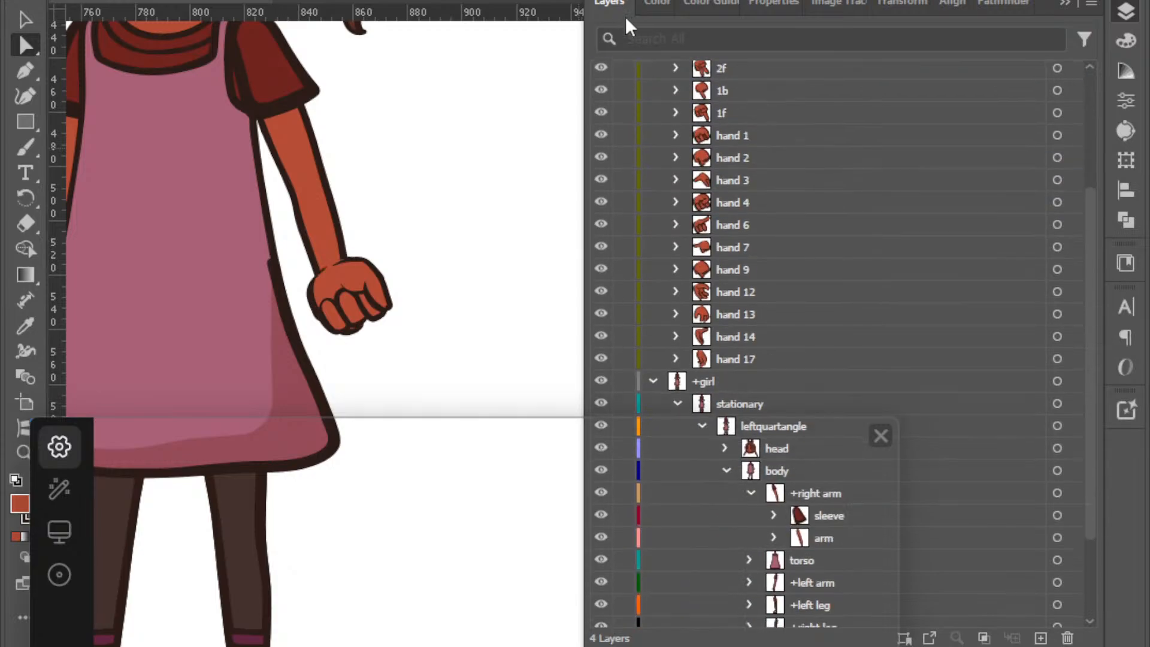
{"action": "scroll", "coordinate": [717, 300], "scroll_direction": "up", "scroll_amount": 3}
{"action": "left_click_drag", "start_coordinate": [607, 238], "coordinate": [605, 125]}
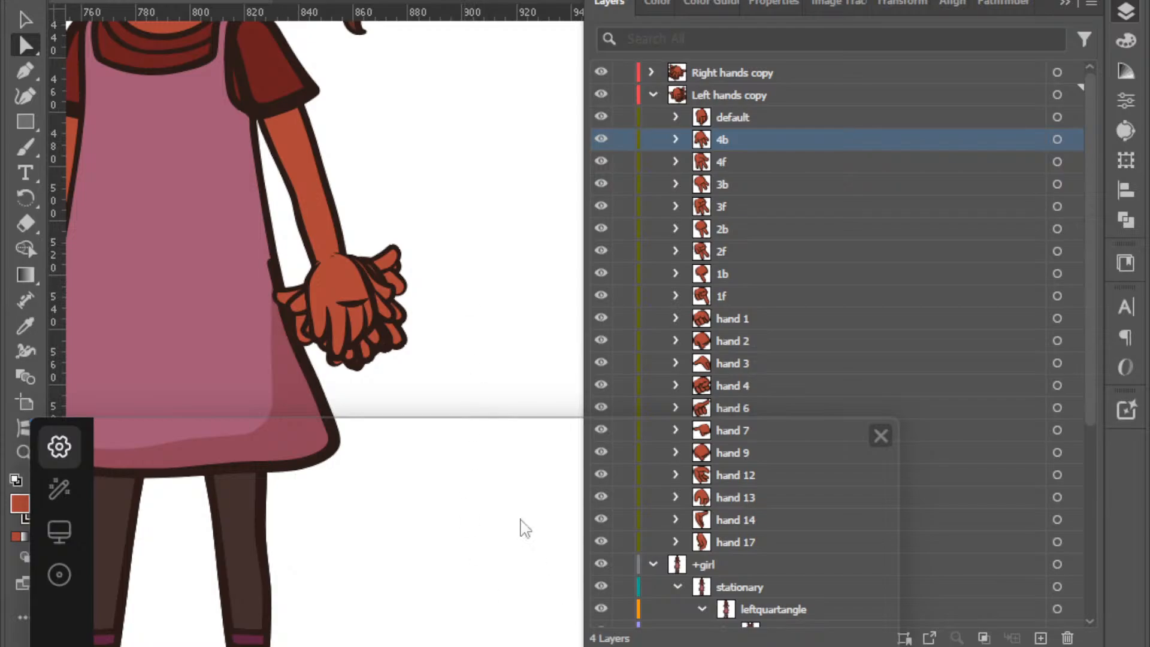
Collapse Left hands copy and move it into leftquartangle's +right arm layer, above the sleeve.
{"action": "scroll", "coordinate": [479, 351], "scroll_direction": "down", "scroll_amount": 2}
{"action": "scroll", "coordinate": [479, 350], "scroll_direction": "right", "scroll_amount": 4}
{"action": "scroll", "coordinate": [480, 350], "scroll_direction": "left", "scroll_amount": 8}
{"action": "scroll", "coordinate": [480, 343], "scroll_direction": "right", "scroll_amount": 1}
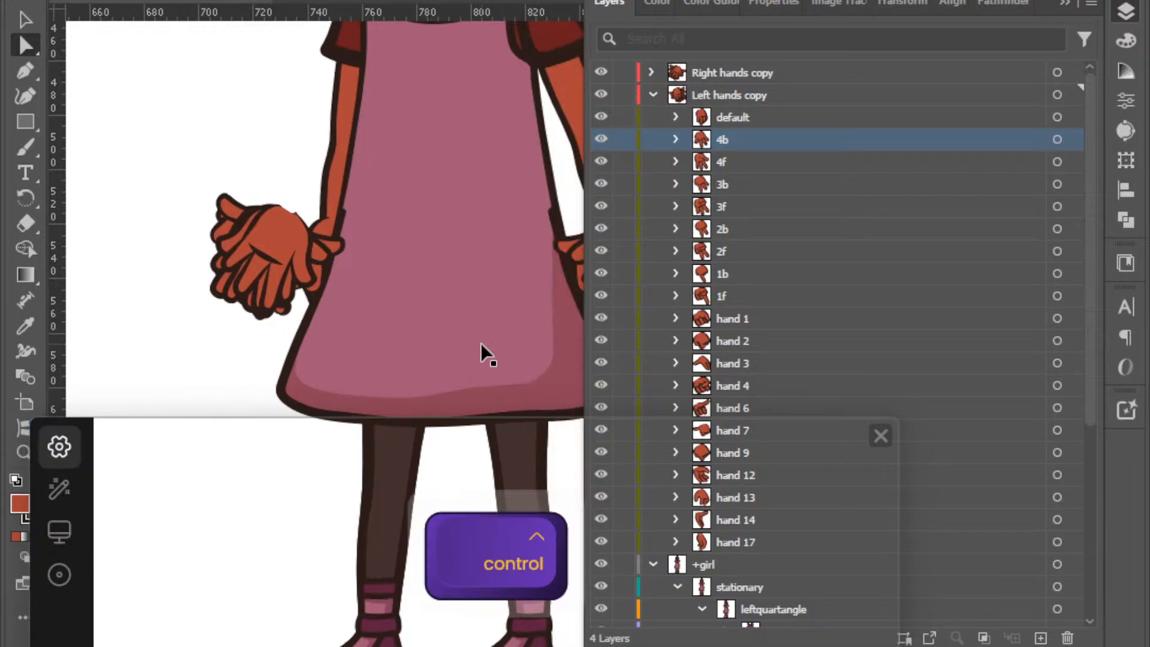
{"action": "left_click", "coordinate": [652, 94]}
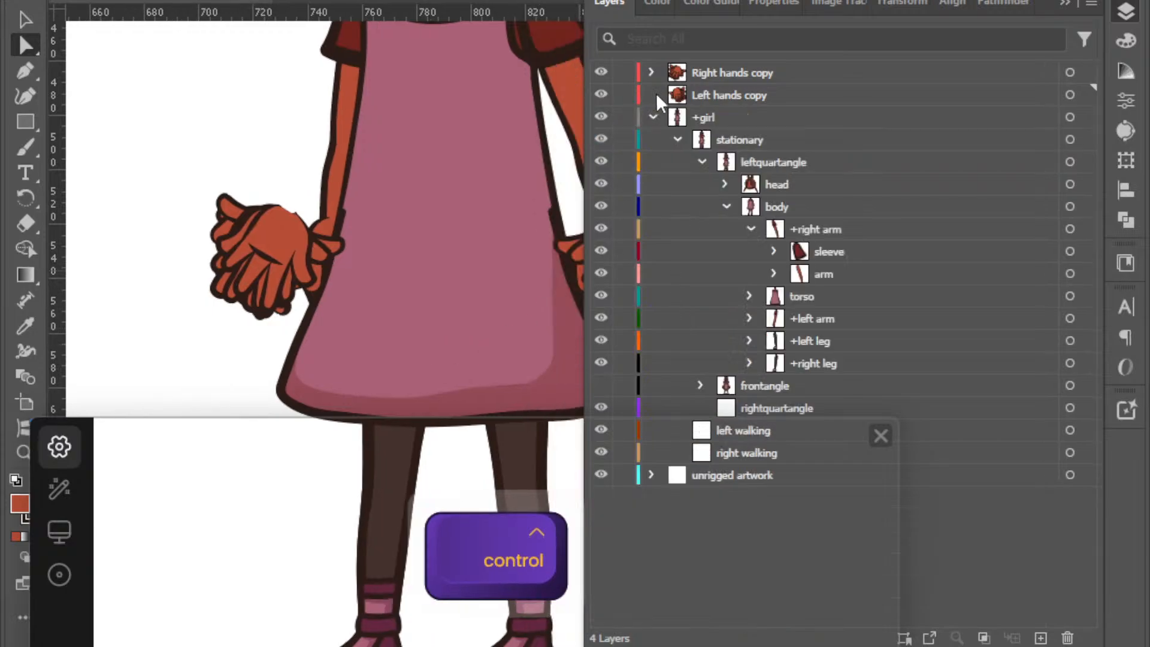
{"action": "left_click_drag", "start_coordinate": [716, 99], "coordinate": [787, 238]}
{"action": "left_click", "coordinate": [601, 228]}
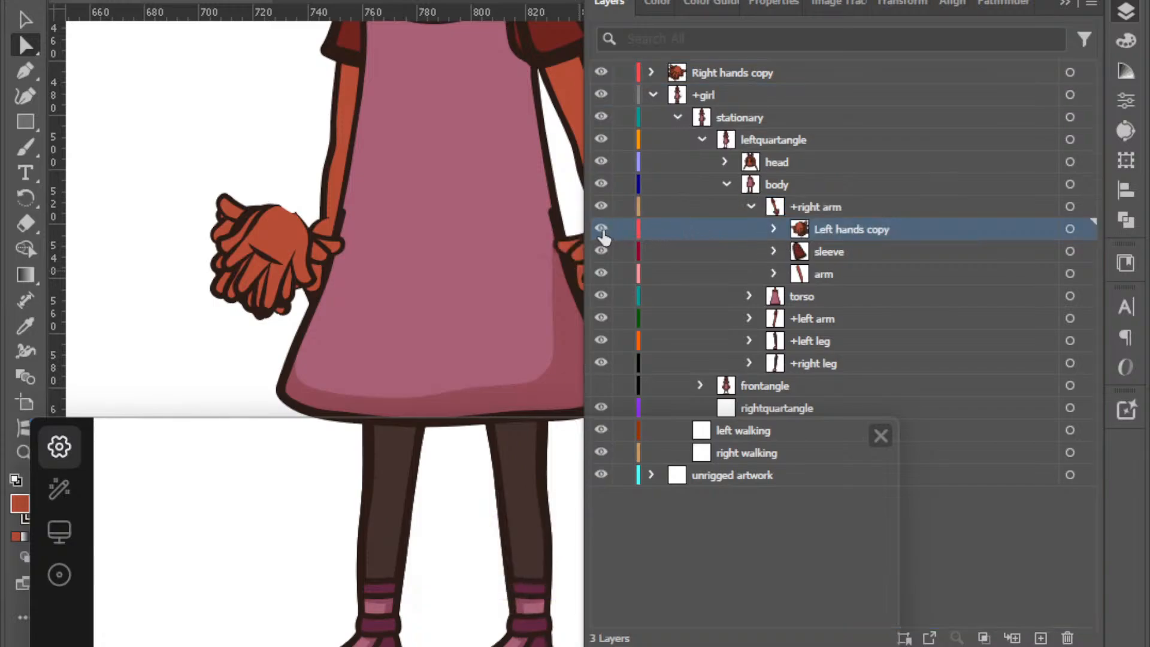
Swap the arm names in leftquartangle's body: rename +right arm as "+left arm" and the other arm as "+right arm".
{"action": "left_click", "coordinate": [751, 207]}
{"action": "double_click", "coordinate": [812, 206]}
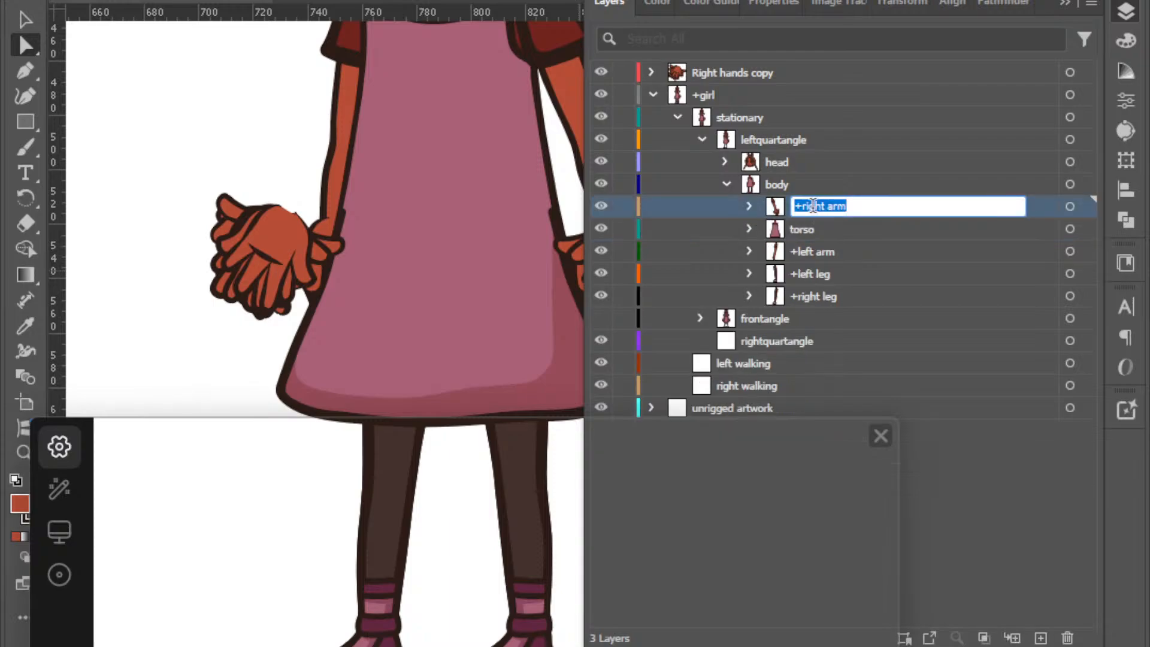
{"action": "type", "text": "+left arm"}
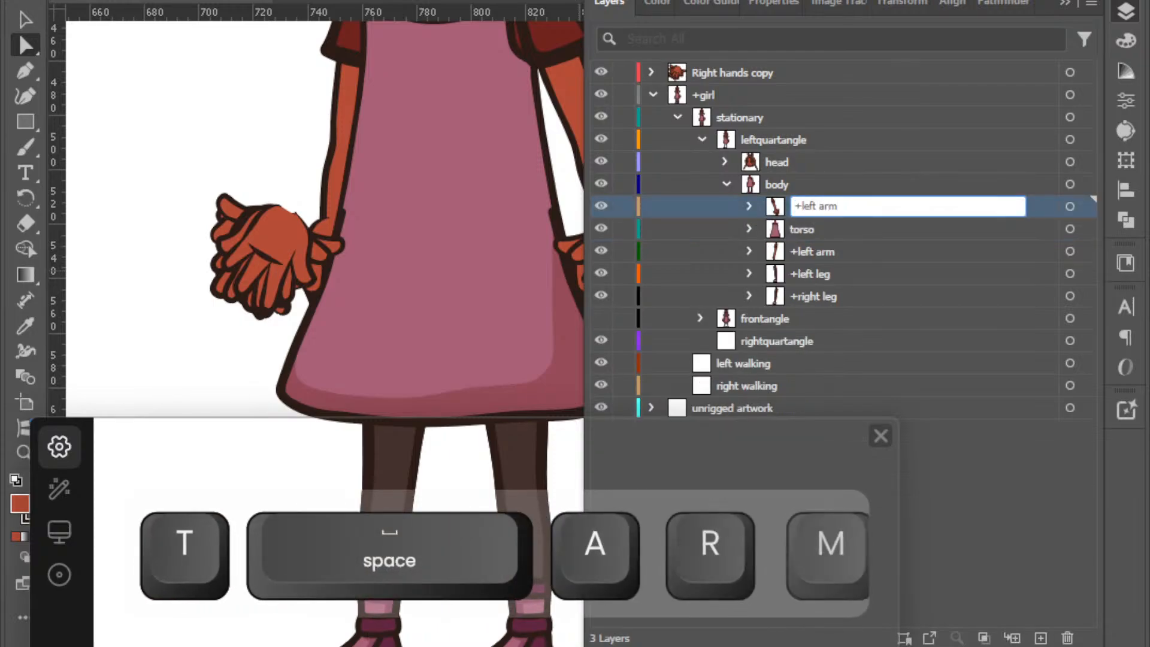
{"action": "key", "text": "Tab"}
{"action": "key", "text": "Tab"}
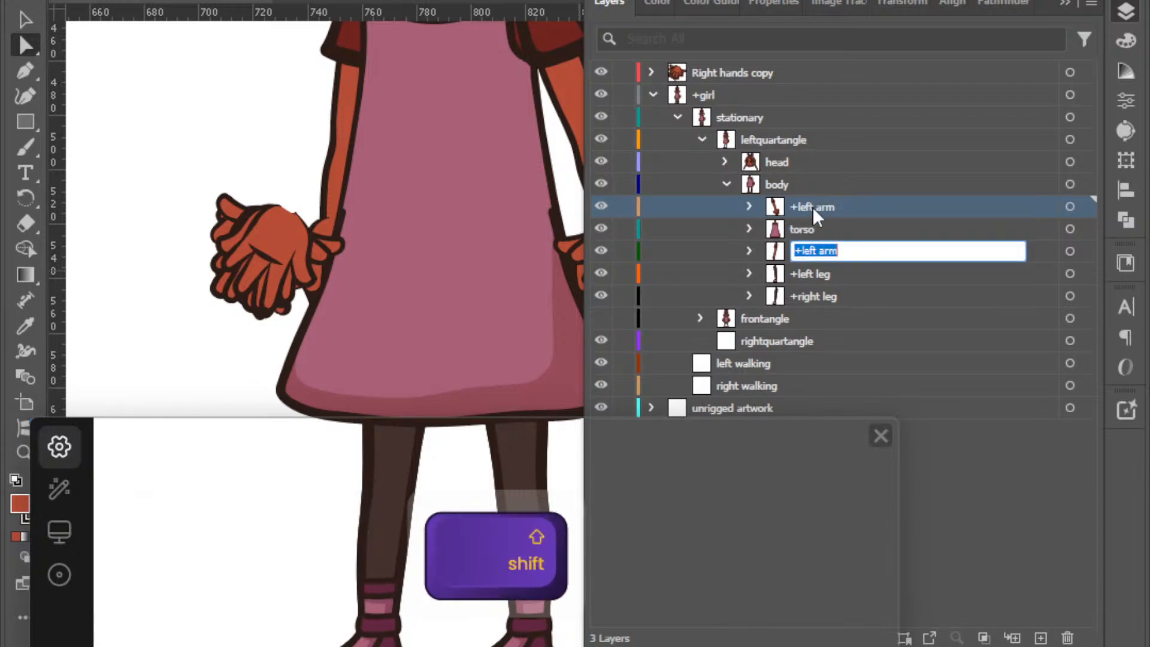
{"action": "type", "text": "+right arm"}
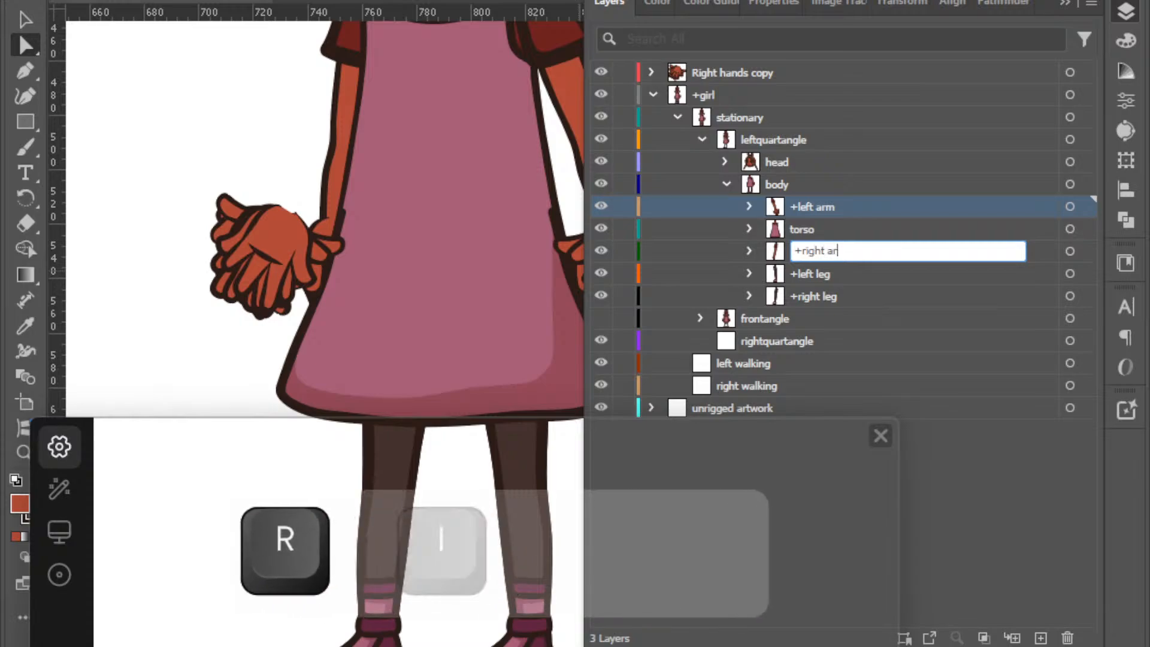
{"action": "key", "text": "Return"}
Move the +right arm layer below +right leg and hide the torso and both legs, leaving both arms shown.
{"action": "left_click_drag", "start_coordinate": [813, 251], "coordinate": [807, 298]}
{"action": "left_click", "coordinate": [601, 274]}
{"action": "left_click", "coordinate": [601, 228]}
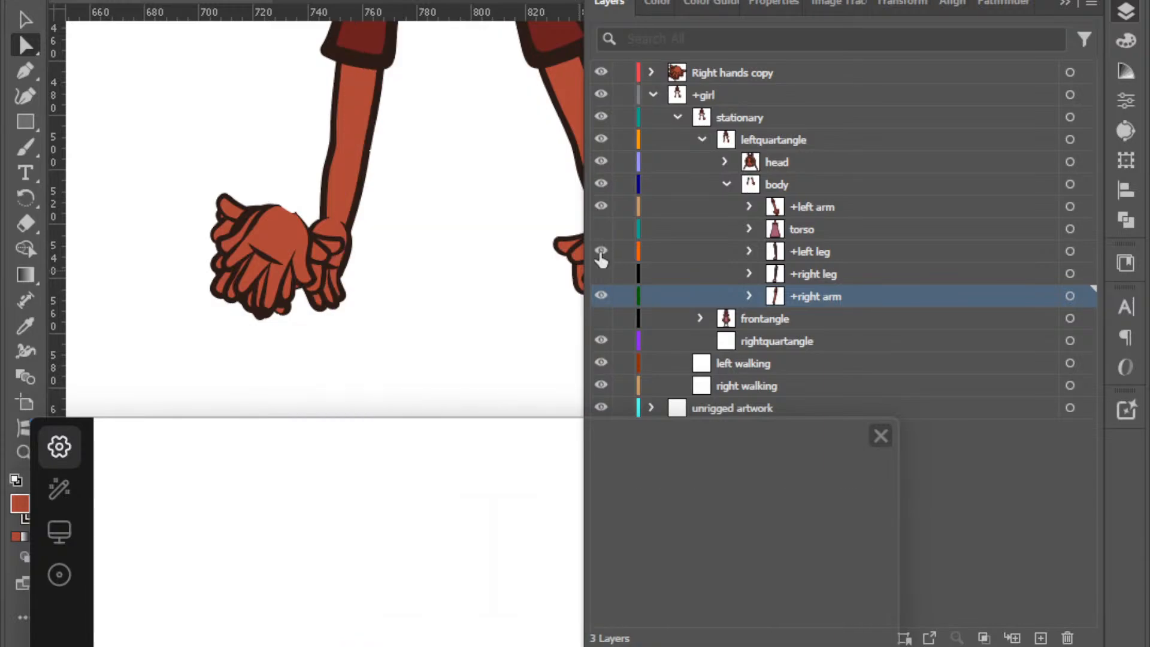
{"action": "left_click", "coordinate": [601, 253]}
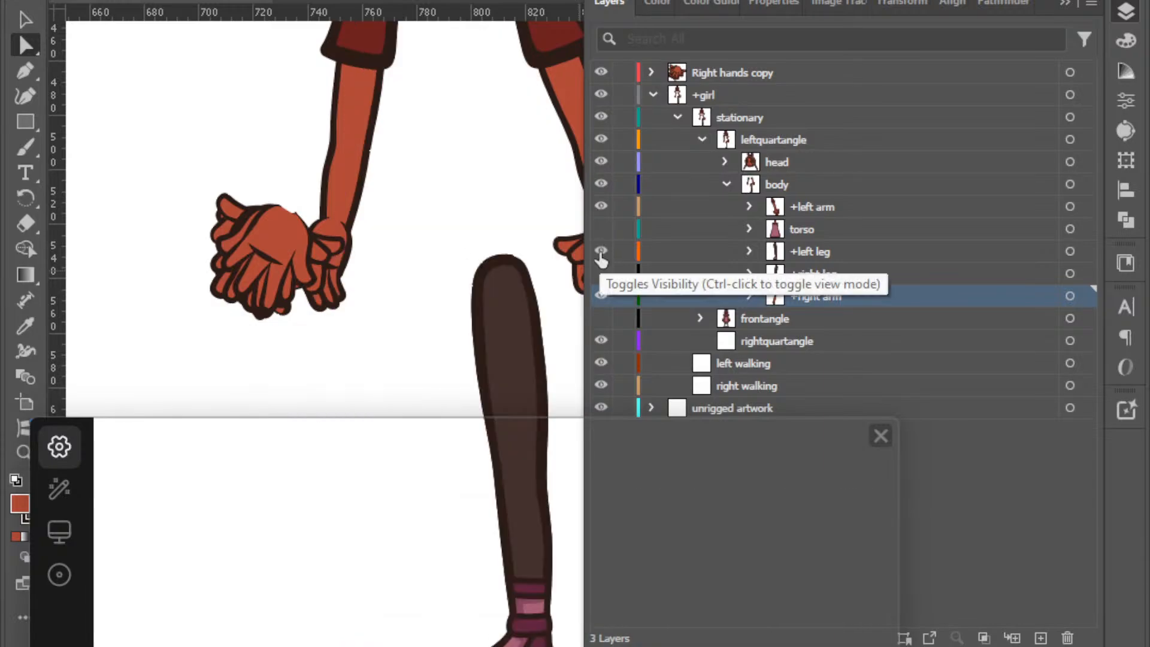
{"action": "left_click", "coordinate": [600, 273]}
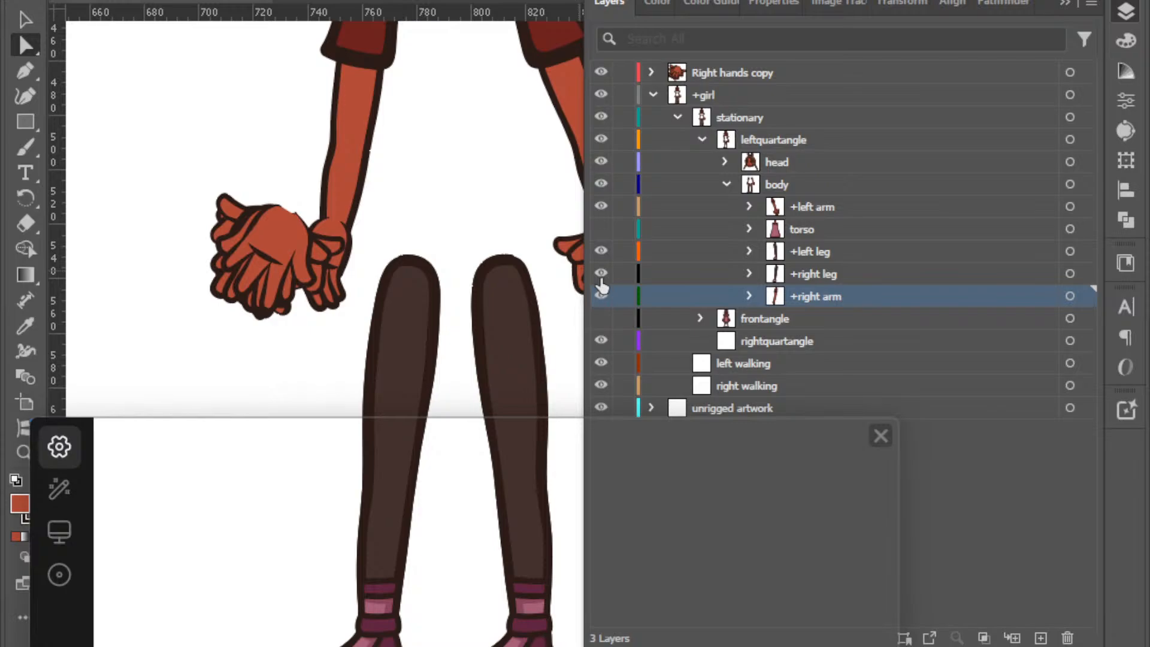
{"action": "left_click", "coordinate": [601, 207]}
{"action": "left_click", "coordinate": [601, 207]}
{"action": "left_click_drag", "start_coordinate": [602, 255], "coordinate": [599, 295]}
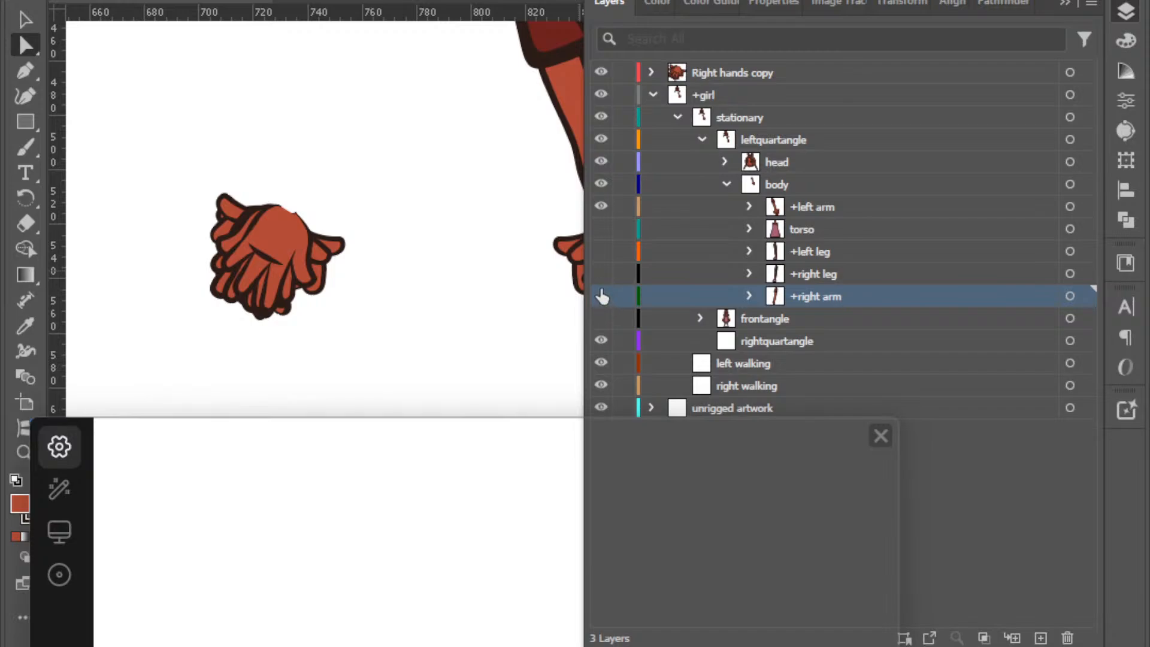
{"action": "left_click", "coordinate": [601, 296]}
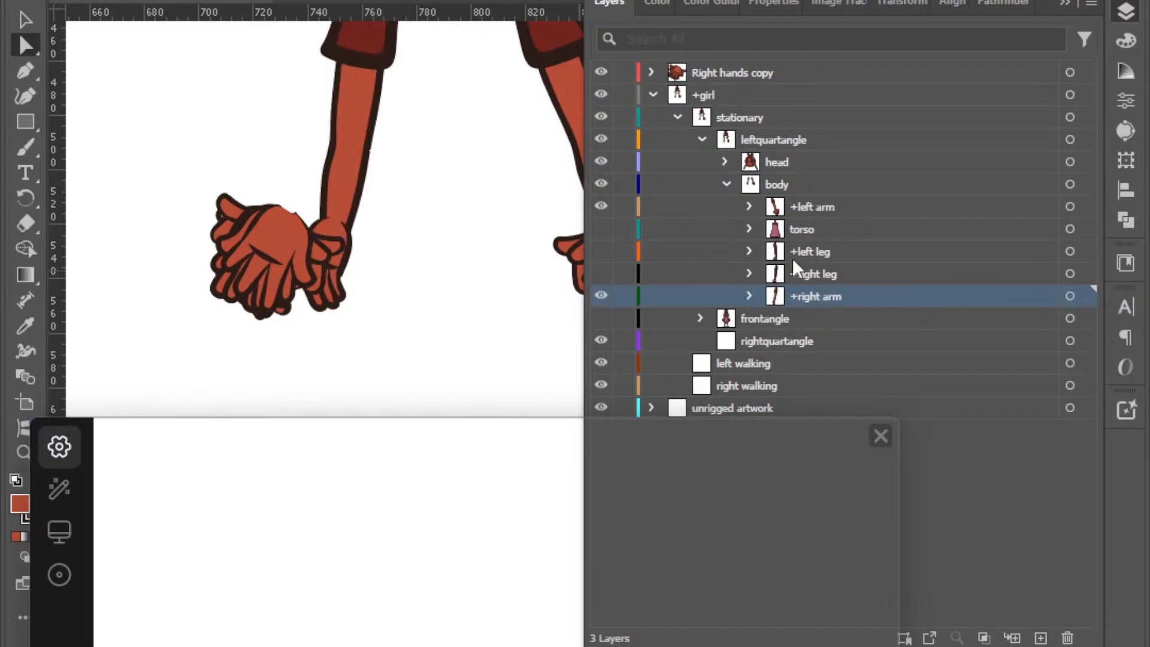
Select all artwork of the +right arm layer and nudge it slightly left.
{"action": "left_click", "coordinate": [1085, 296]}
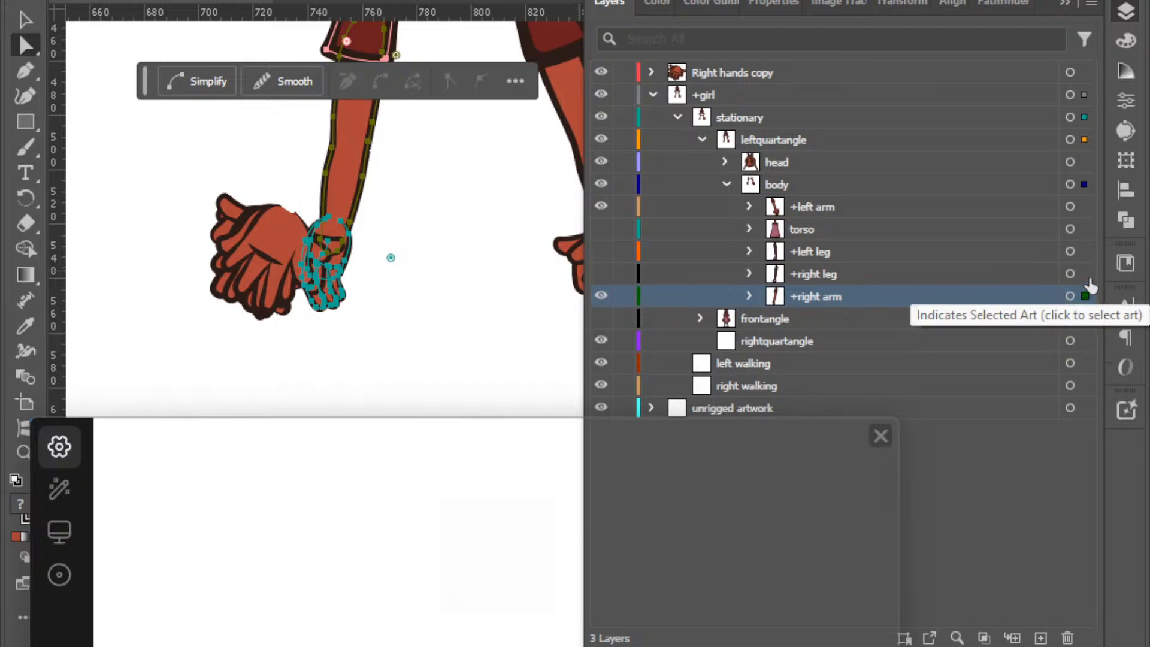
{"action": "key", "text": "Right"}
{"action": "key", "text": "Left"}
{"action": "key", "text": "Left"}
{"action": "key", "text": "Left"}
{"action": "key", "text": "Left"}
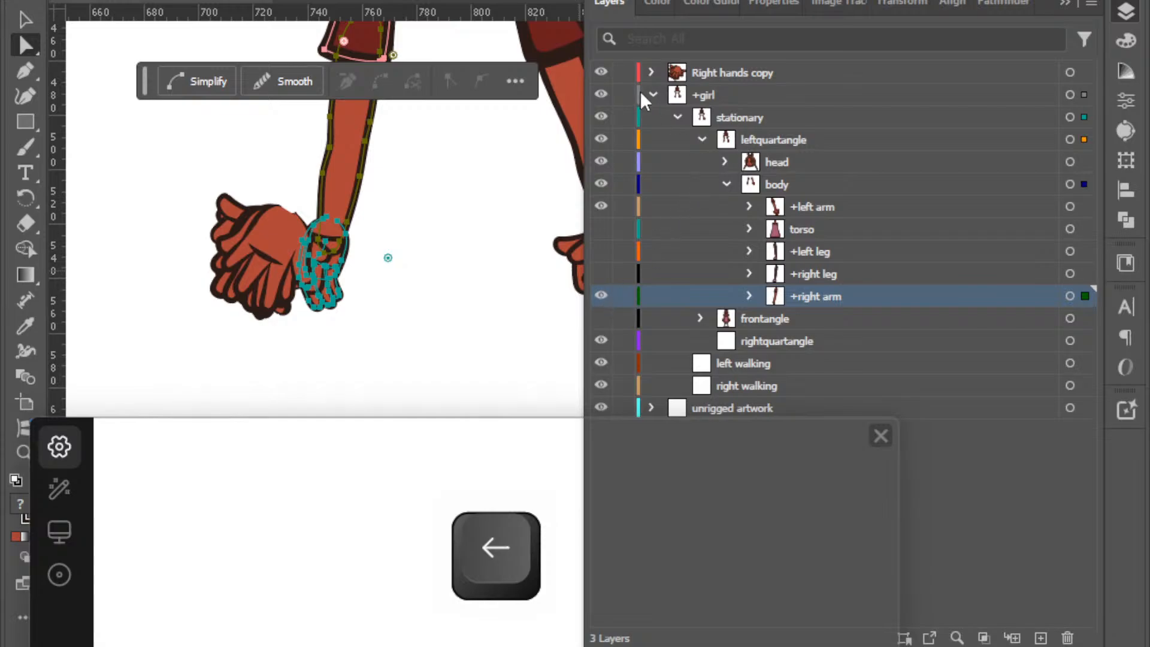
Select all artwork of the Right hands copy layer and nudge it right onto the wrist of leftquartangle's right arm.
{"action": "left_click", "coordinate": [1071, 72]}
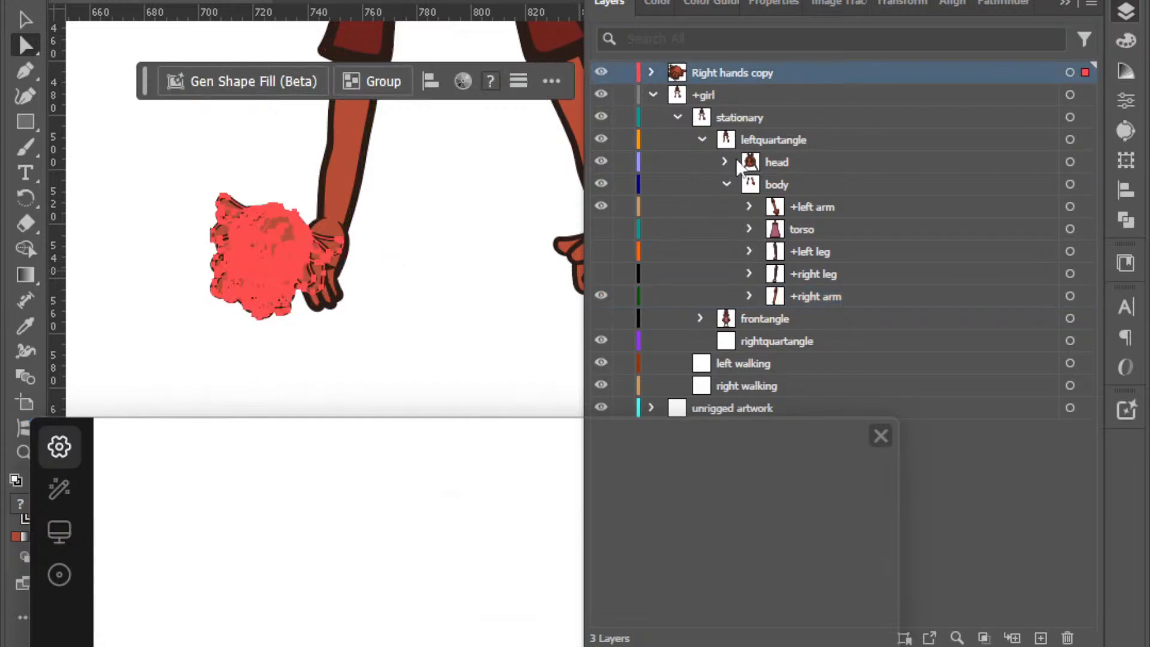
{"action": "key", "text": "ctrl+equal"}
{"action": "key", "text": "ctrl+equal"}
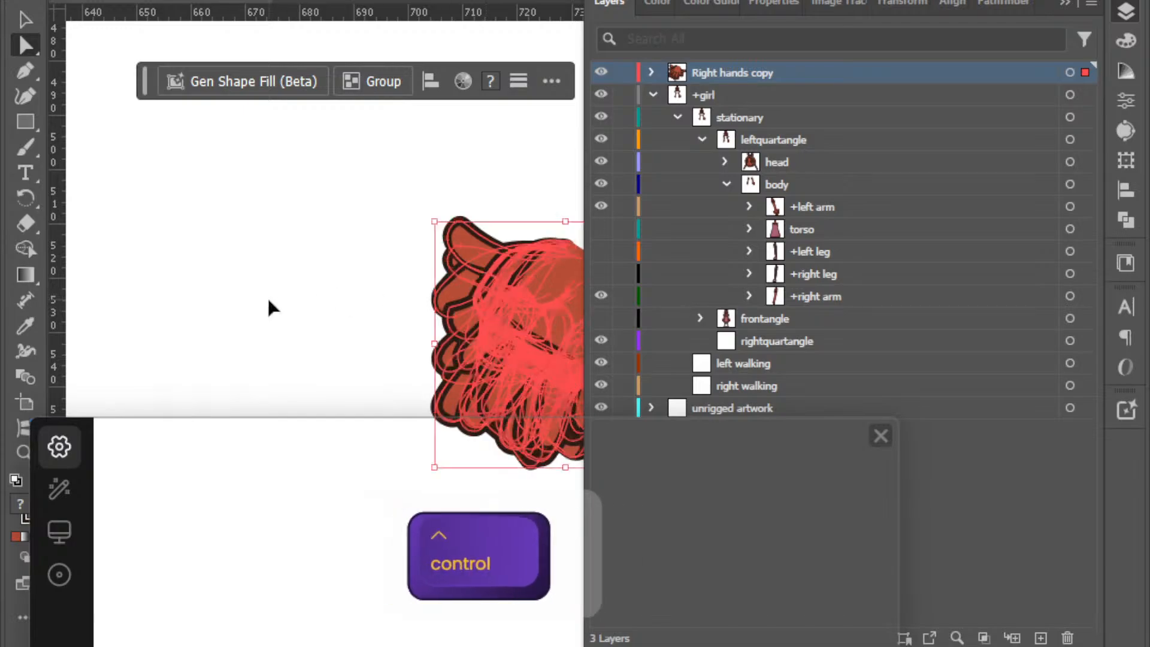
{"action": "scroll", "coordinate": [267, 300], "scroll_direction": "right", "scroll_amount": 3}
{"action": "scroll", "coordinate": [267, 307], "scroll_direction": "right", "scroll_amount": 3}
{"action": "key", "text": "Right"}
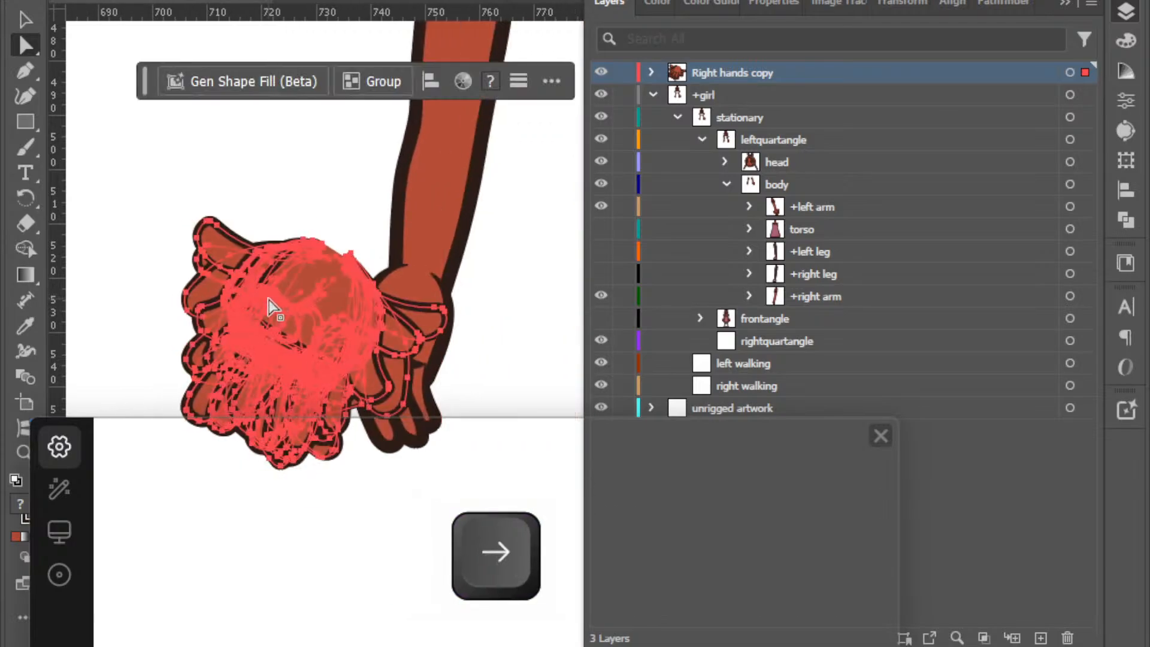
{"action": "key", "text": "Right"}
{"action": "key", "text": "Right"}
{"action": "key", "text": "Right"}
{"action": "key", "text": "Right"}
{"action": "key", "text": "Right"}
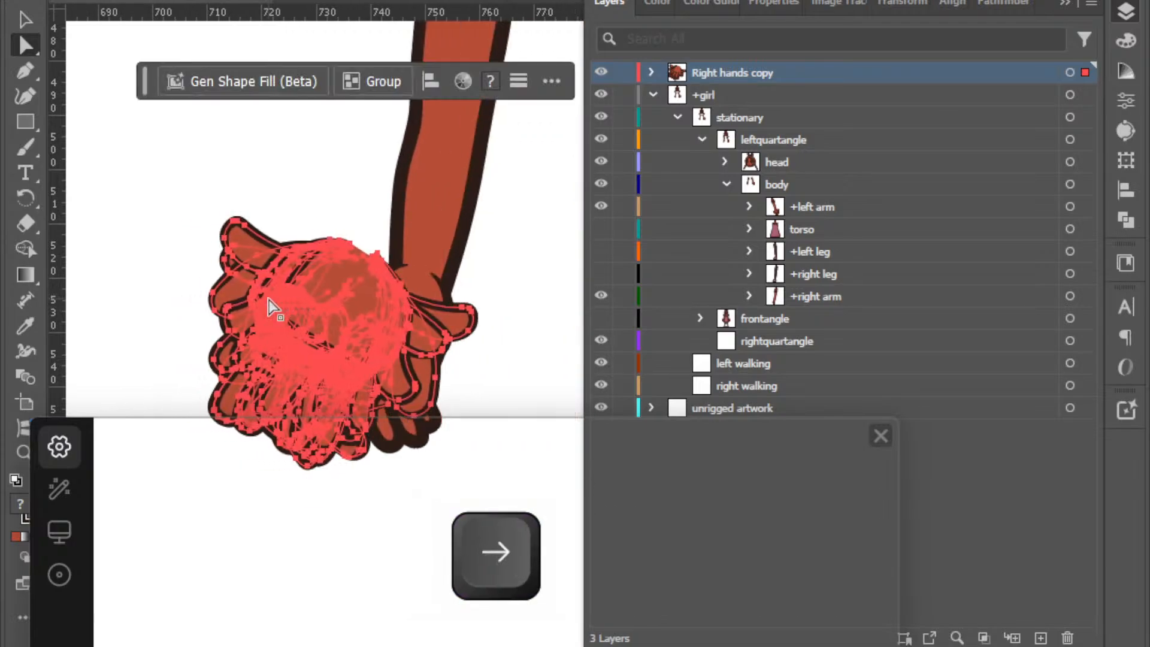
{"action": "key", "text": "Right"}
{"action": "key", "text": "Right"}
{"action": "key", "text": "Right"}
{"action": "key", "text": "Right"}
{"action": "key", "text": "Right"}
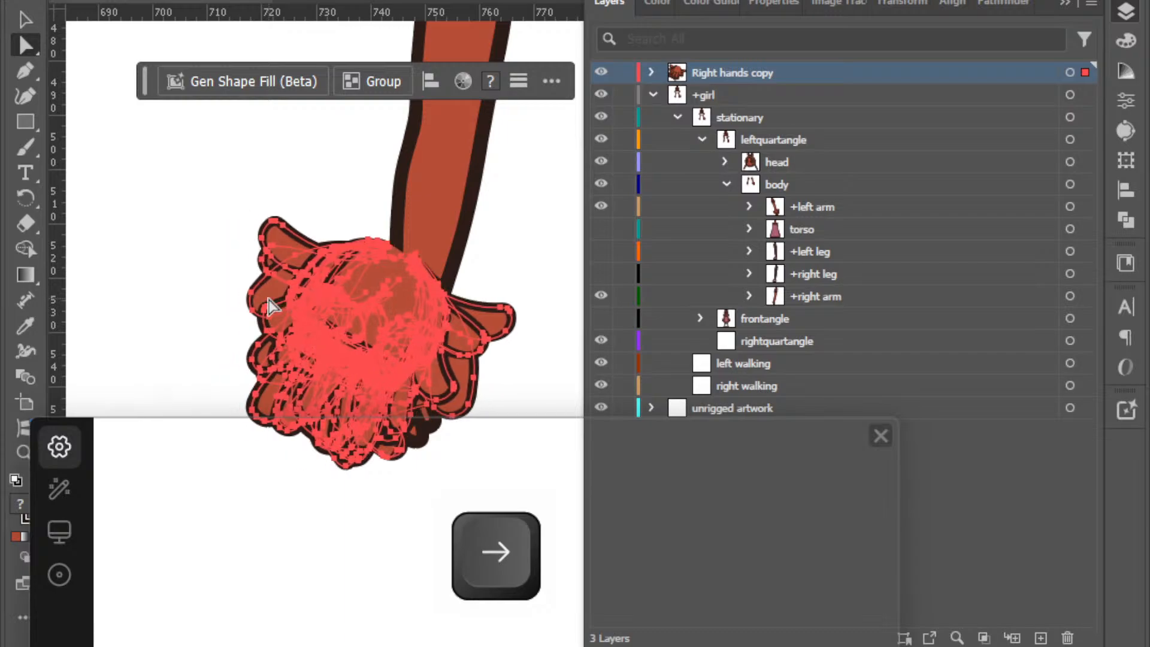
{"action": "key", "text": "Right"}
{"action": "key", "text": "Right"}
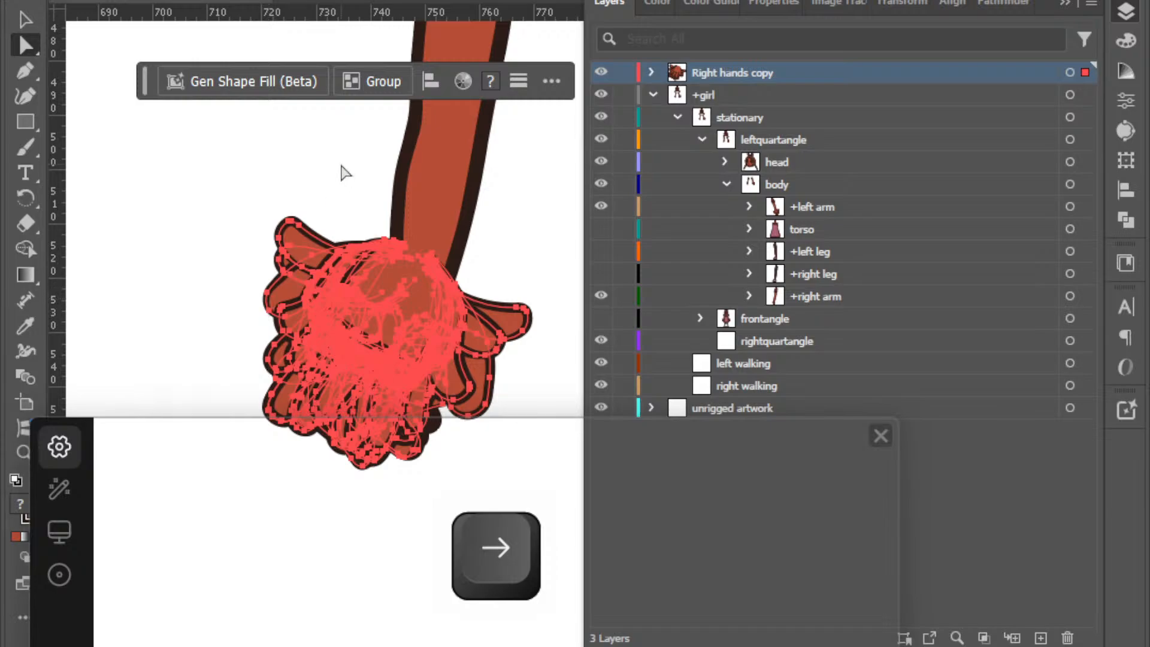
Move Right hands copy into leftquartangle's +right arm layer, above the sleeve, with the default hand nested at its top.
{"action": "left_click", "coordinate": [651, 72]}
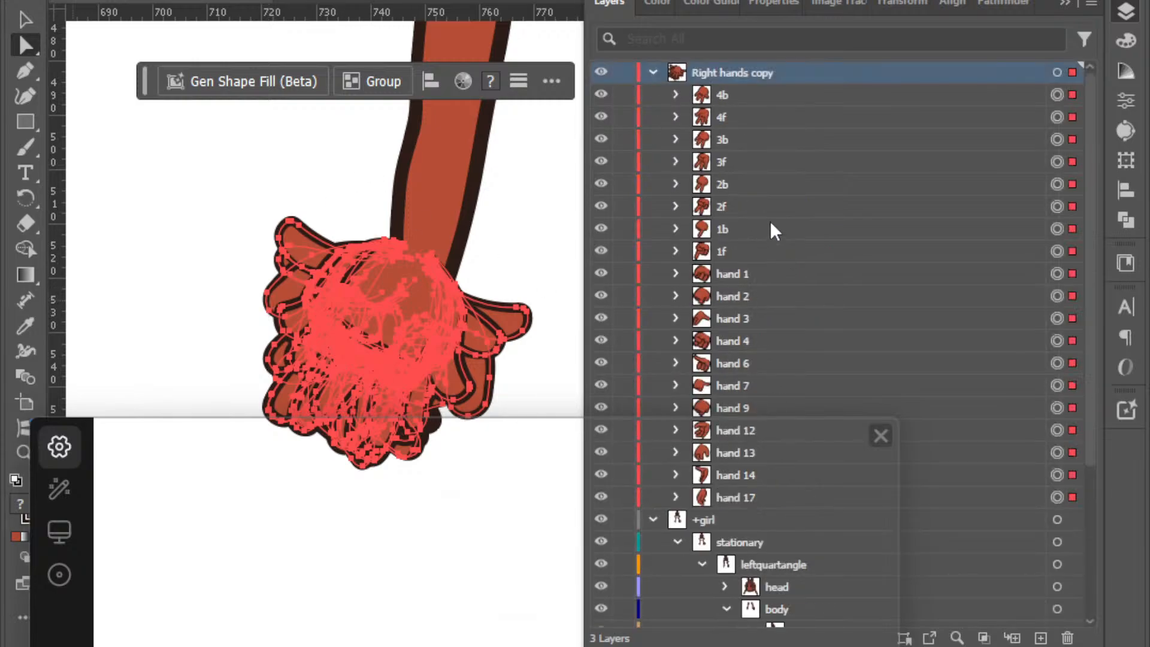
{"action": "scroll", "coordinate": [770, 221], "scroll_direction": "down", "scroll_amount": 5}
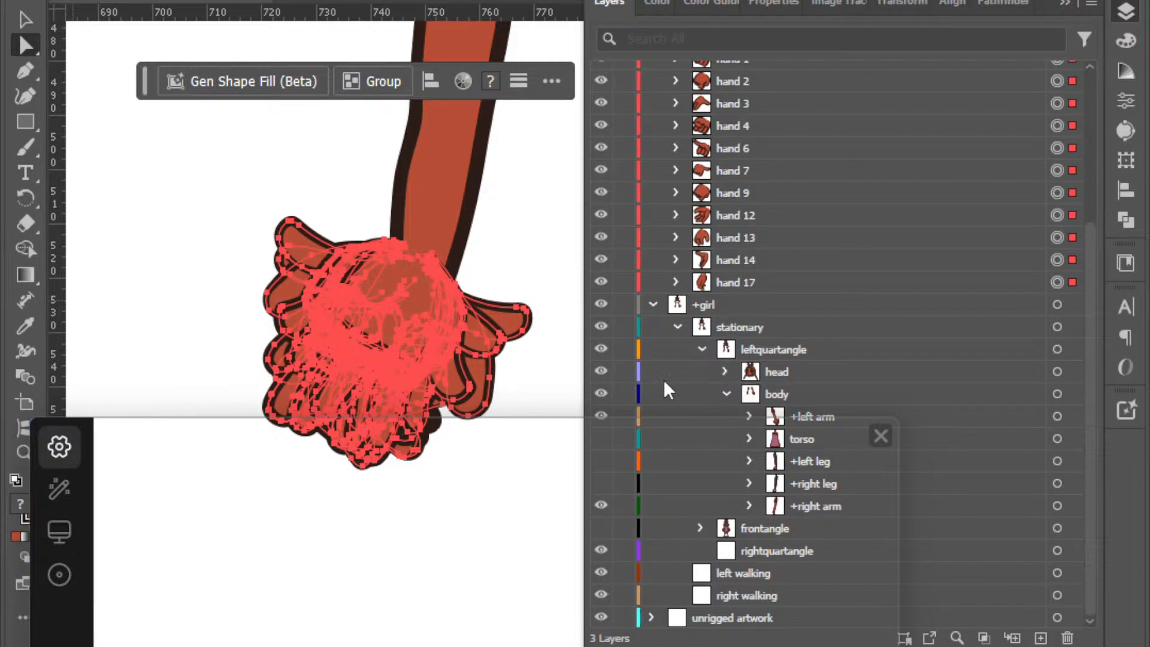
{"action": "left_click", "coordinate": [653, 306]}
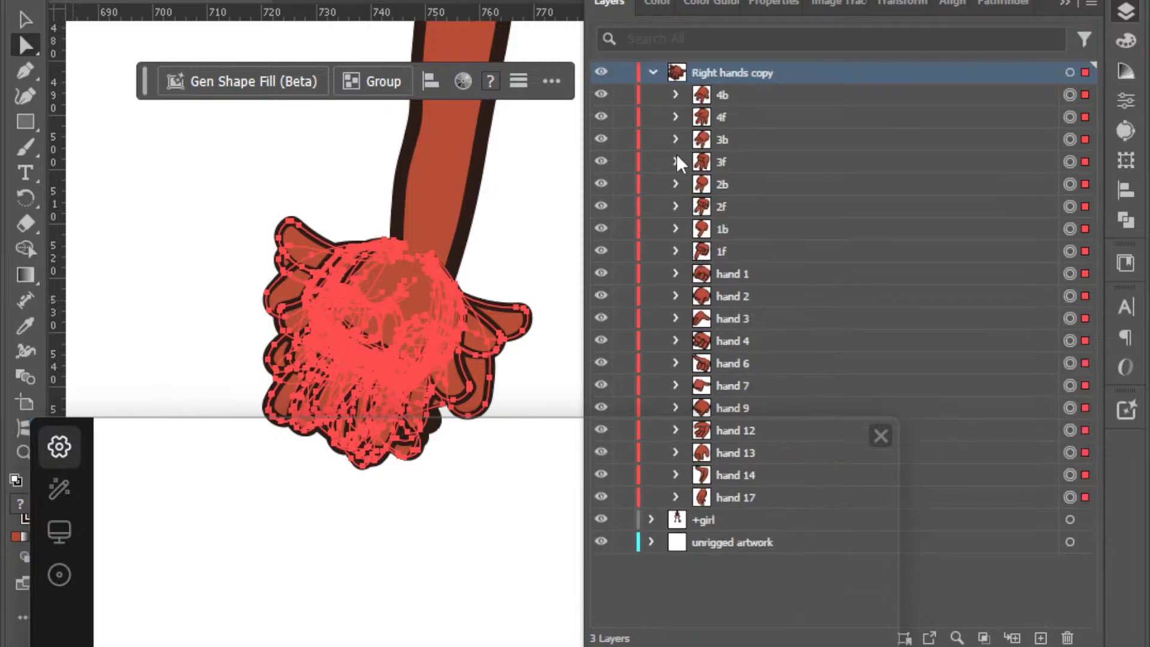
{"action": "left_click", "coordinate": [653, 74]}
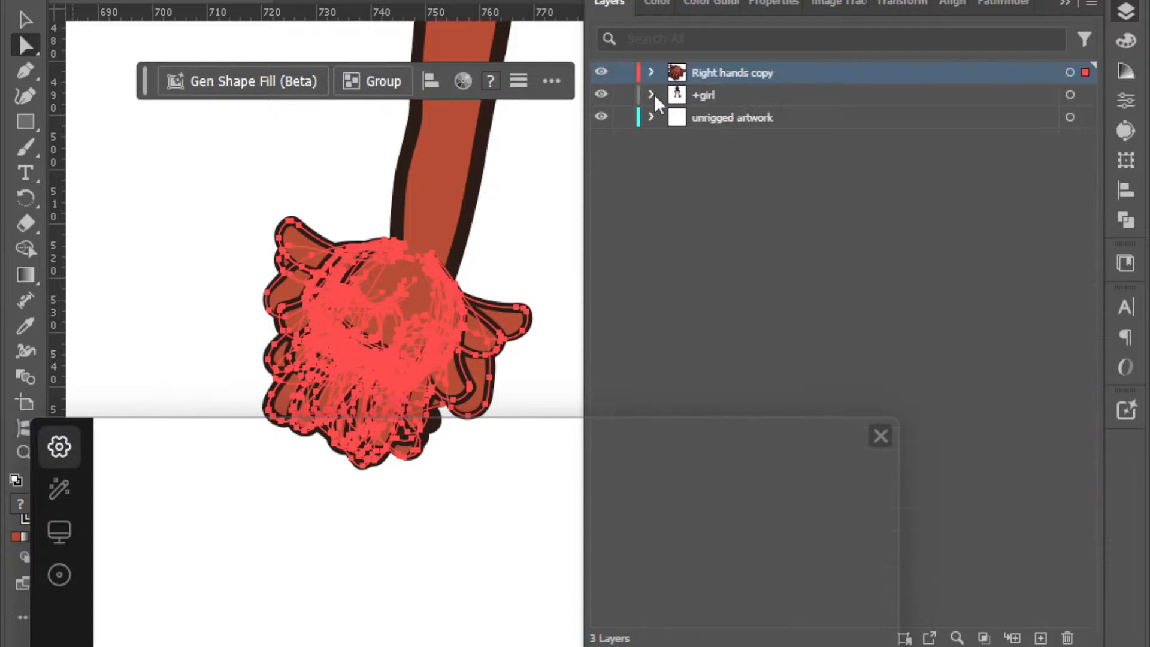
{"action": "left_click", "coordinate": [654, 95]}
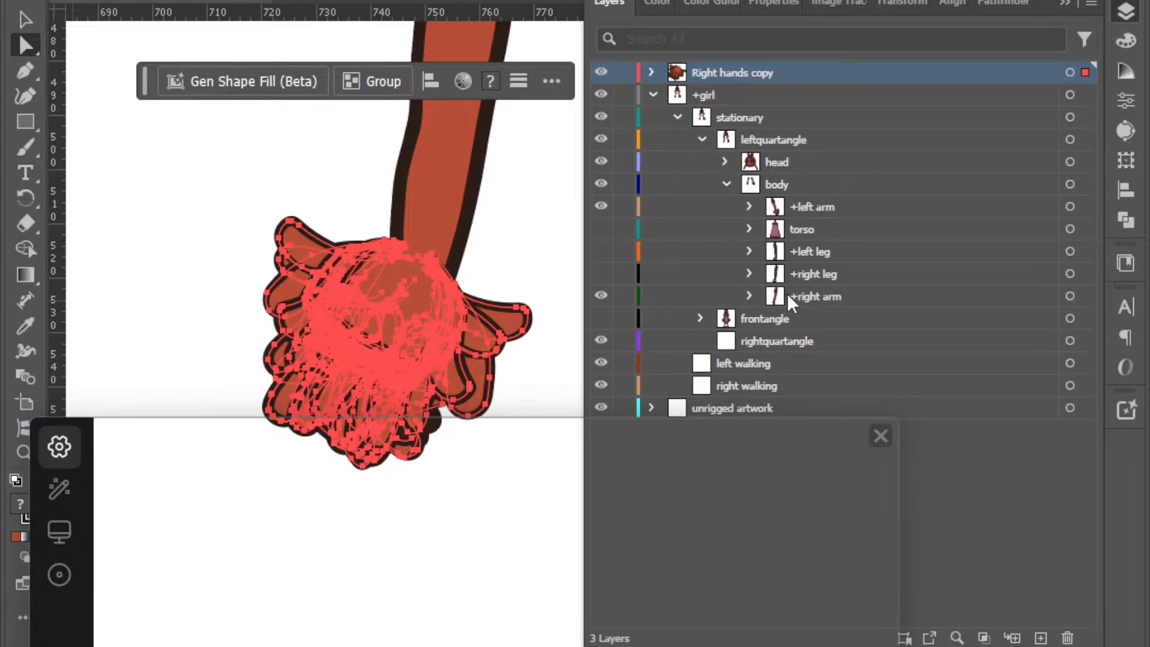
{"action": "left_click", "coordinate": [749, 296]}
{"action": "left_click_drag", "start_coordinate": [713, 71], "coordinate": [838, 322]}
{"action": "left_click", "coordinate": [773, 318]}
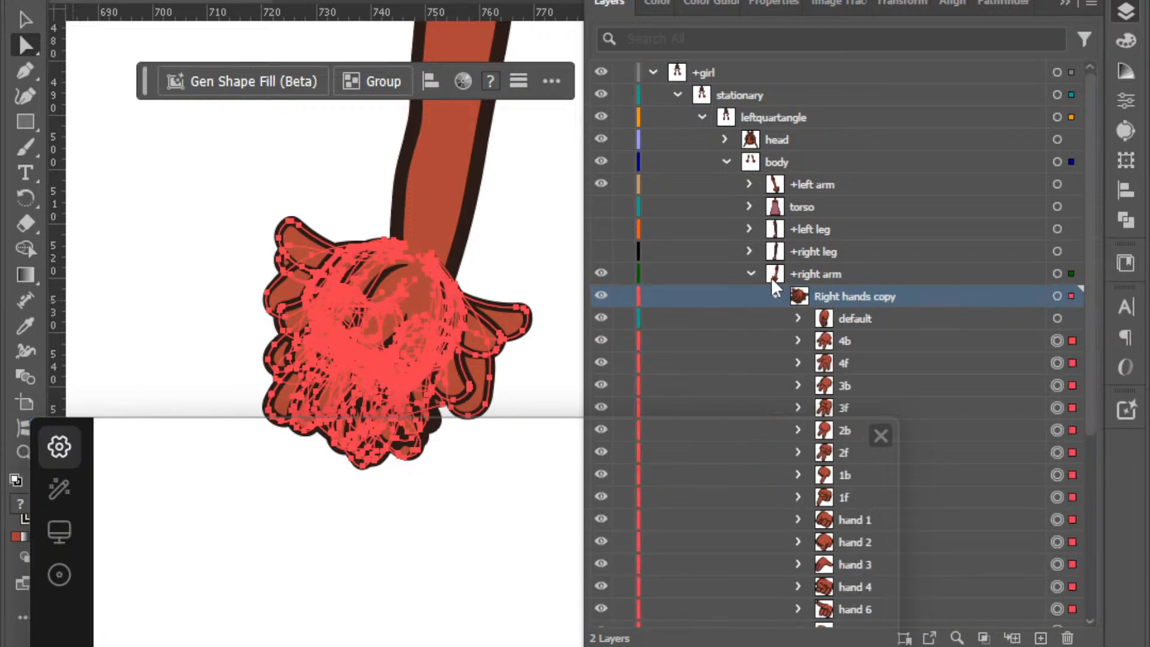
Deselect the artwork and hide all alternate hands in Right hands copy from 4b to hand 17, leaving the default hand shown.
{"action": "left_click", "coordinate": [498, 255]}
{"action": "scroll", "coordinate": [677, 283], "scroll_direction": "down", "scroll_amount": 2}
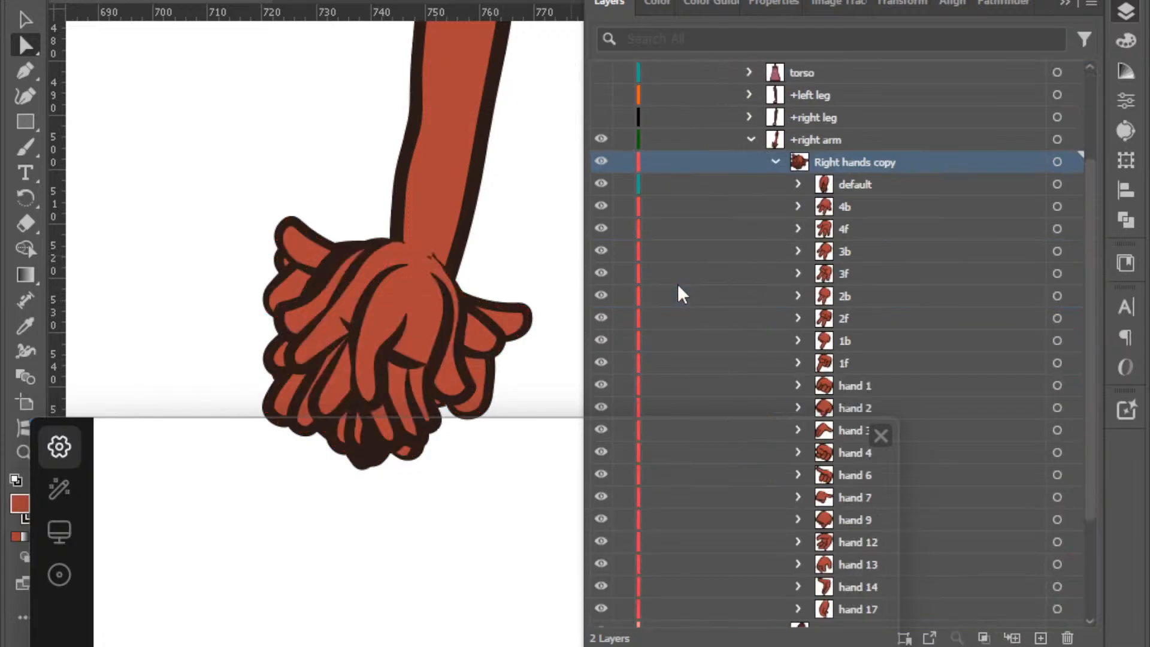
{"action": "scroll", "coordinate": [677, 286], "scroll_direction": "down", "scroll_amount": 2}
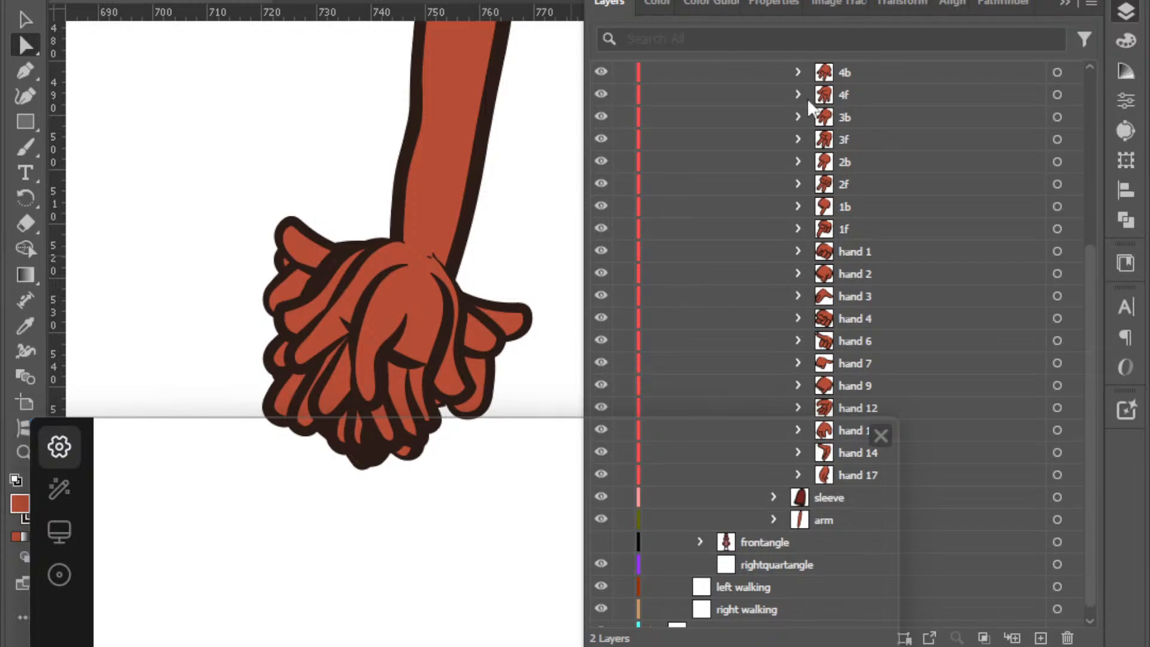
{"action": "scroll", "coordinate": [777, 100], "scroll_direction": "up", "scroll_amount": 2}
{"action": "left_click_drag", "start_coordinate": [601, 206], "coordinate": [599, 608]}
{"action": "scroll", "coordinate": [697, 442], "scroll_direction": "down", "scroll_amount": 2}
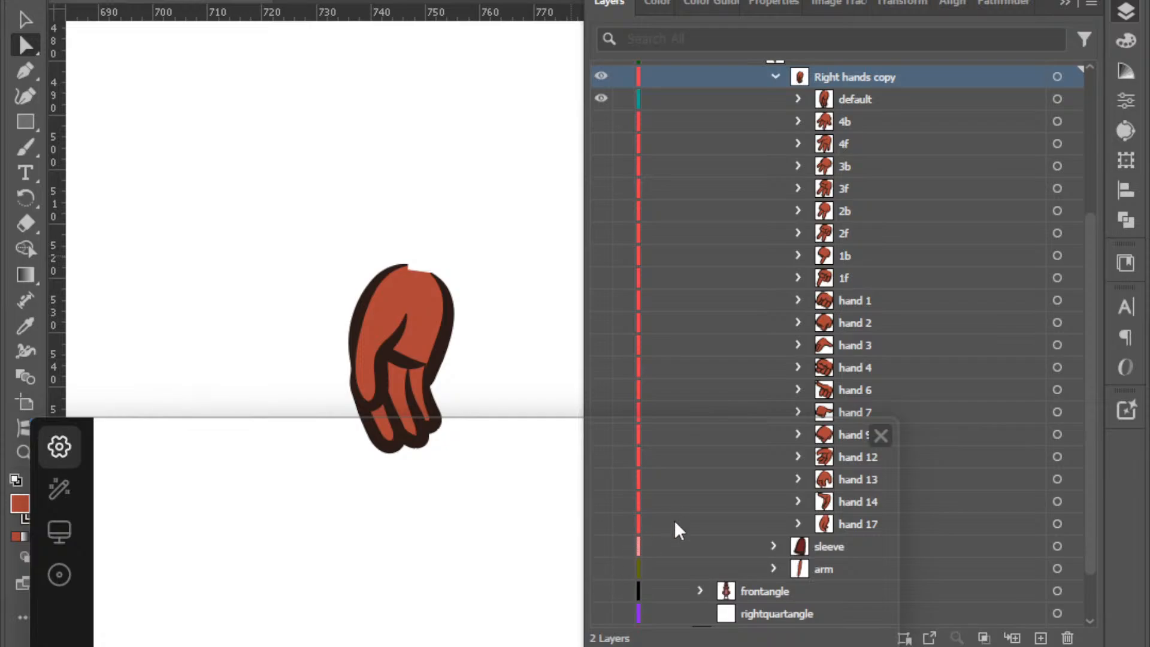
Collapse and reopen the +right arm layer and look through it down to its sleeve and arm sublayers.
{"action": "scroll", "coordinate": [749, 296], "scroll_direction": "down", "scroll_amount": 1}
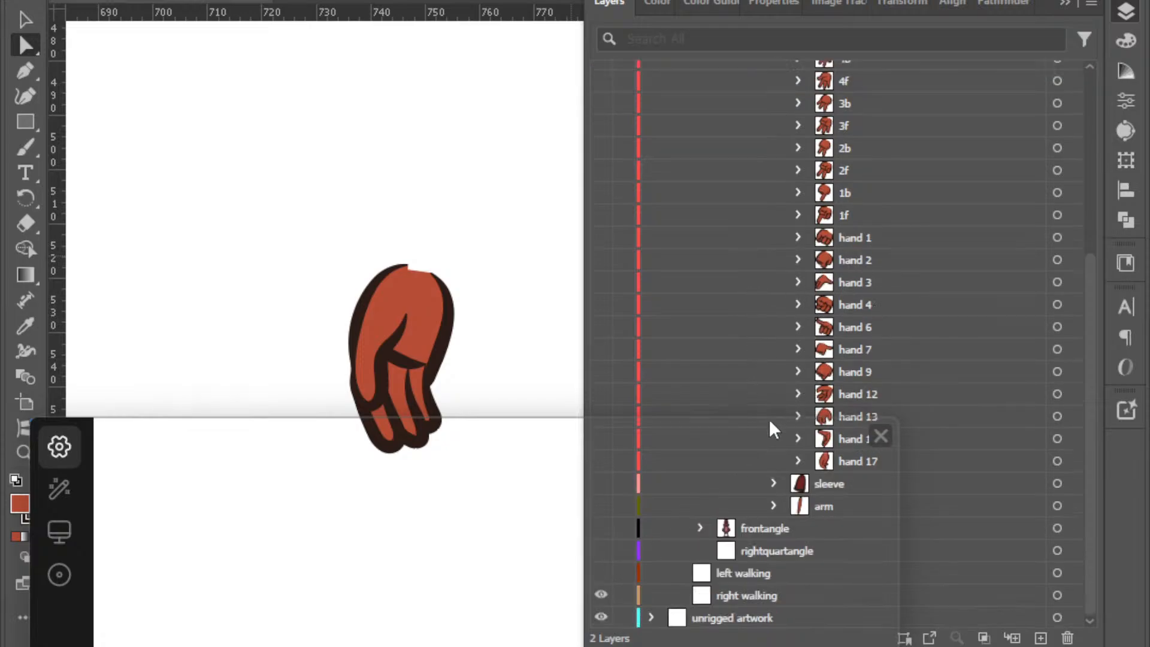
{"action": "scroll", "coordinate": [731, 147], "scroll_direction": "up", "scroll_amount": 4}
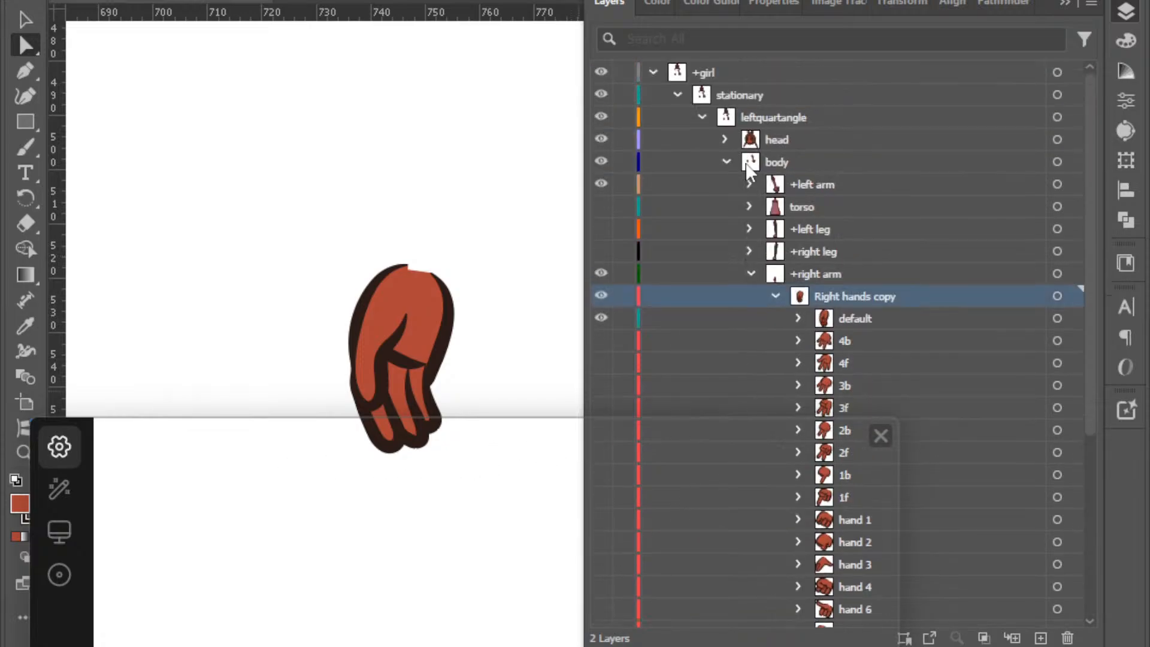
{"action": "left_click", "coordinate": [746, 271]}
{"action": "left_click", "coordinate": [749, 273]}
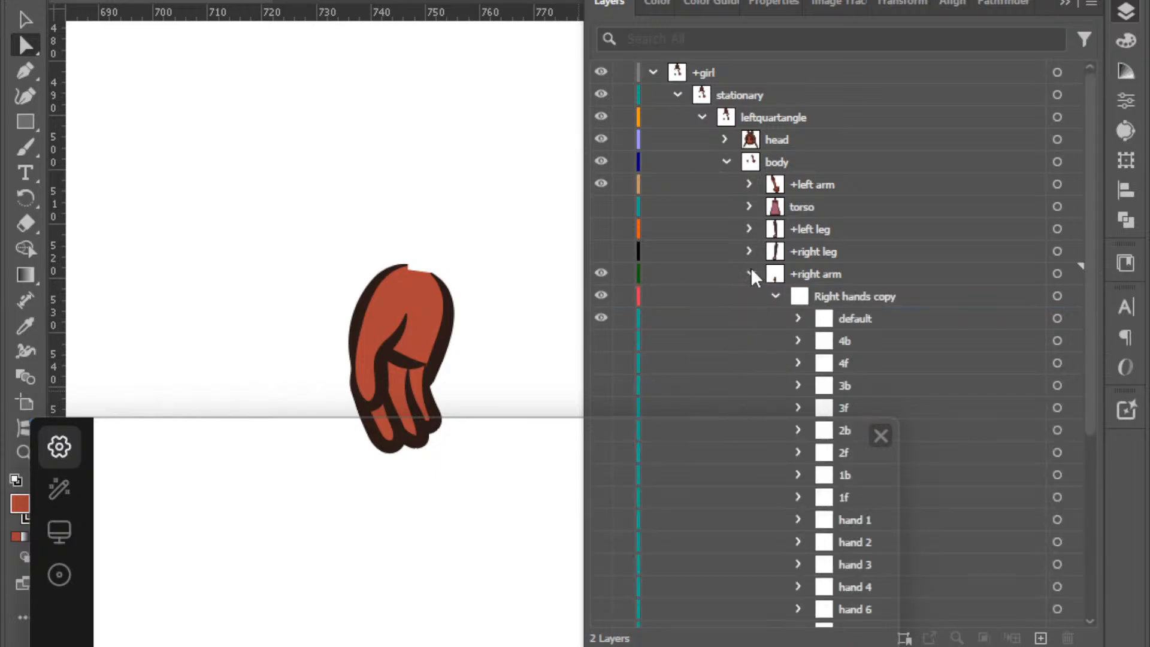
{"action": "scroll", "coordinate": [785, 375], "scroll_direction": "down", "scroll_amount": 5}
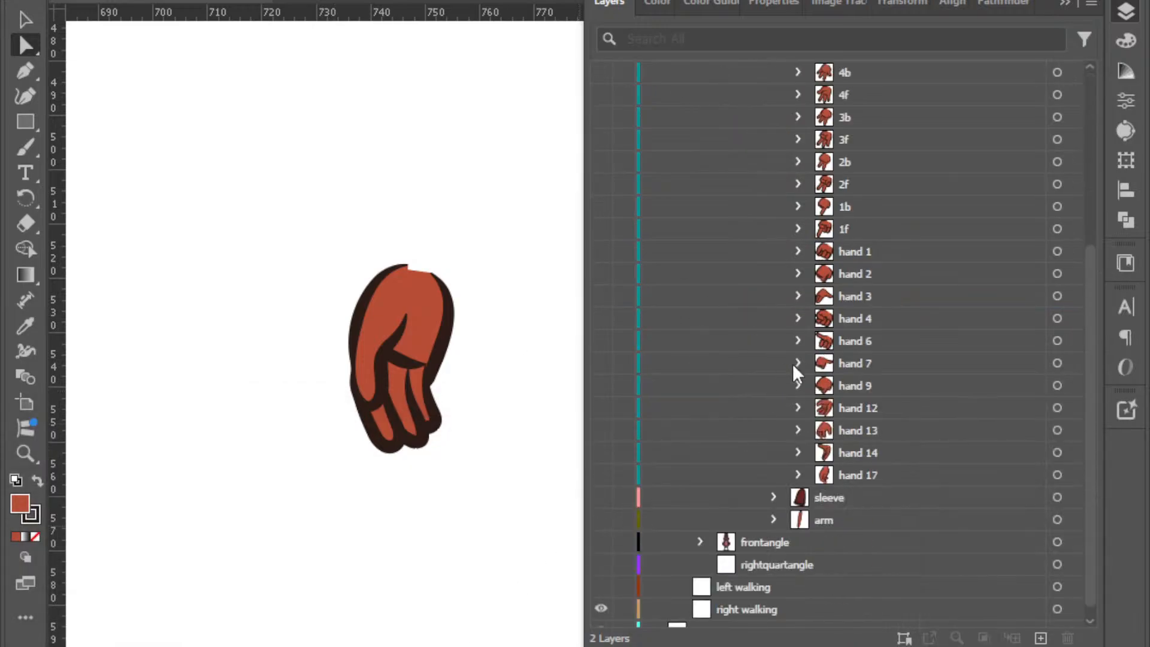
Show the right arm's sleeve and arm layers, and briefly view the frontangle artwork against them before hiding it again.
{"action": "left_click", "coordinate": [601, 483]}
{"action": "left_click", "coordinate": [601, 506]}
{"action": "left_click", "coordinate": [601, 528]}
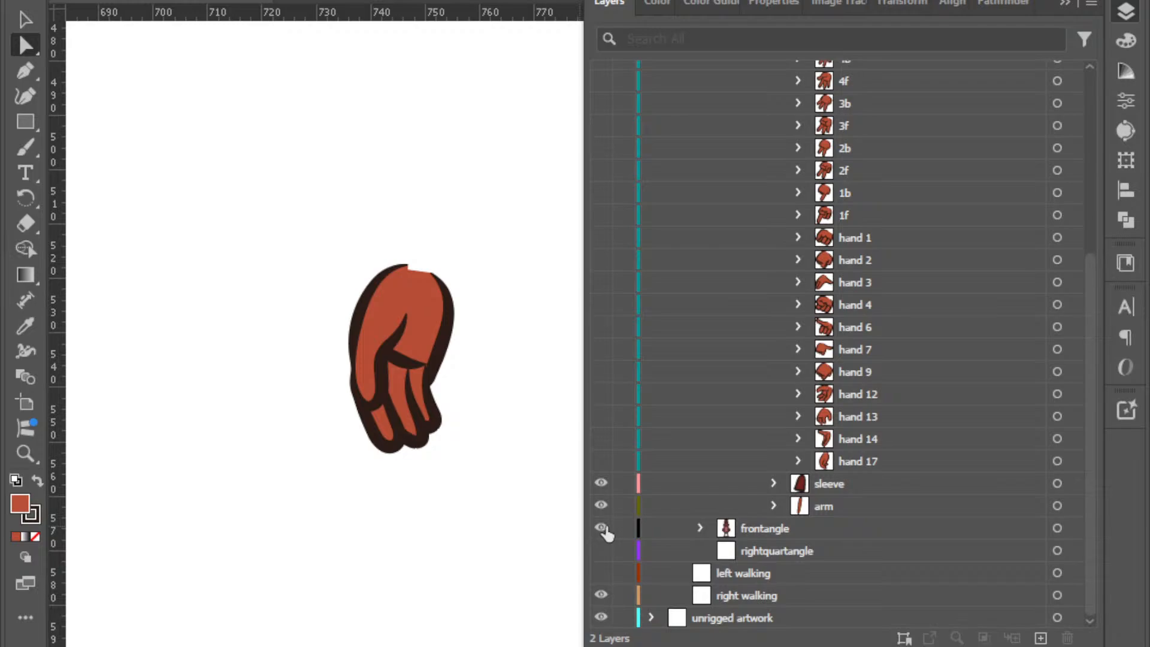
{"action": "left_click", "coordinate": [602, 528]}
{"action": "left_click", "coordinate": [601, 528]}
{"action": "left_click", "coordinate": [601, 528]}
{"action": "left_click", "coordinate": [601, 528]}
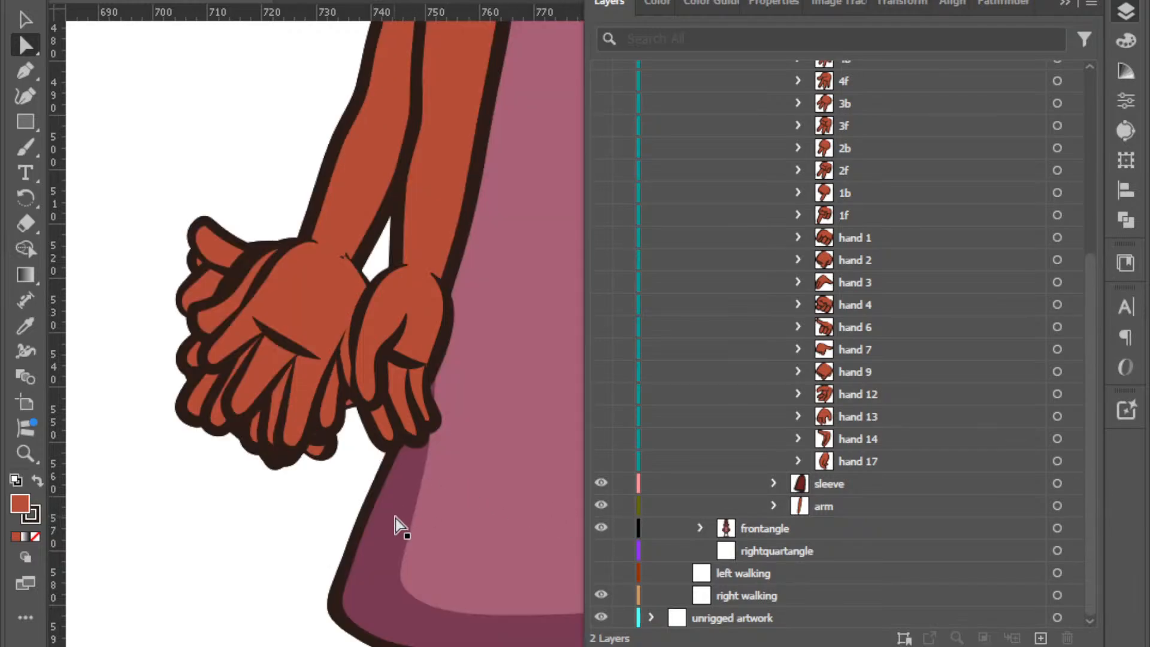
{"action": "left_click", "coordinate": [601, 528]}
{"action": "scroll", "coordinate": [689, 509], "scroll_direction": "up", "scroll_amount": 5}
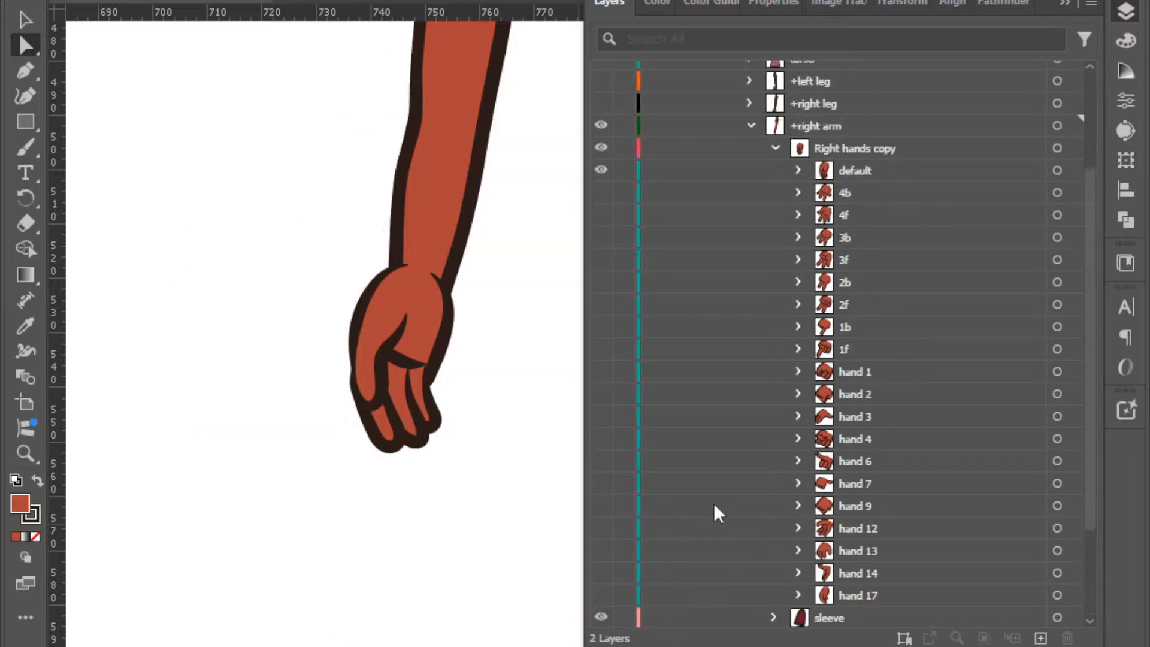
{"action": "scroll", "coordinate": [437, 442], "scroll_direction": "up", "scroll_amount": 2}
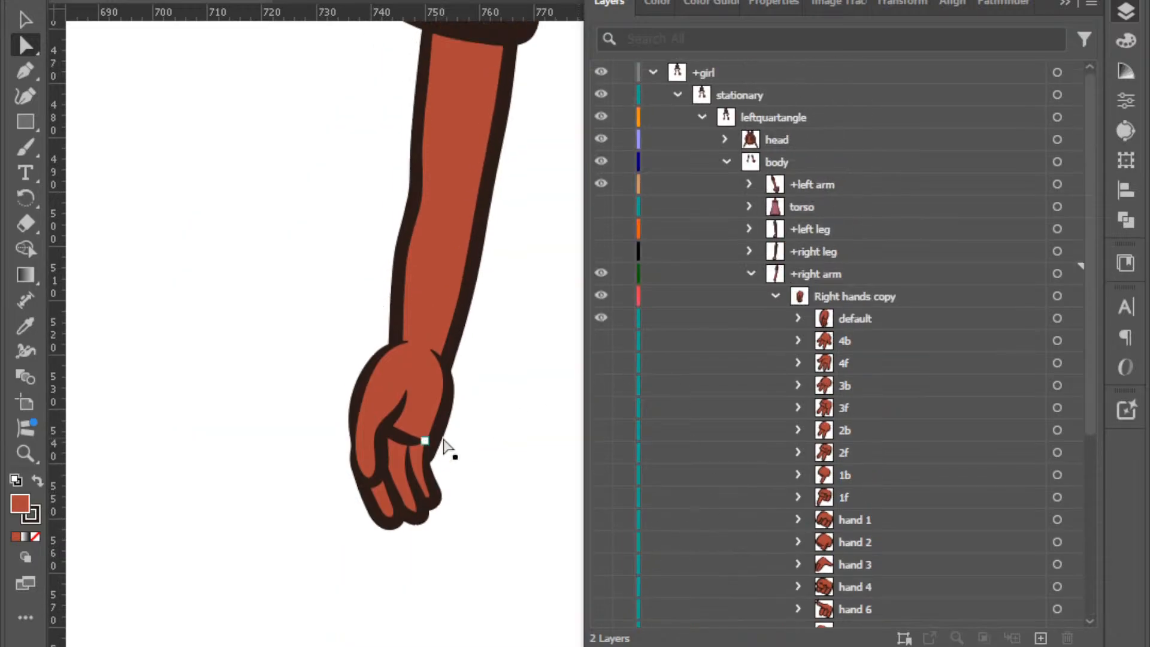
Show the 4b hand as a reference and enlarge the default right hand to match its size at the wrist.
{"action": "left_click", "coordinate": [600, 341]}
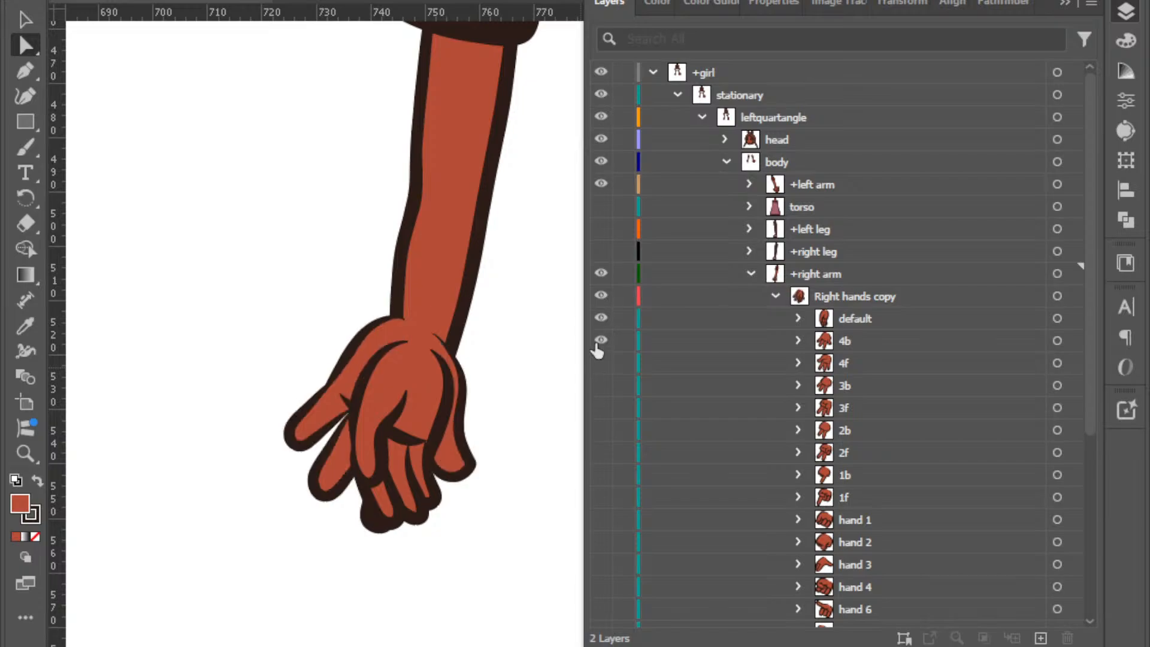
{"action": "left_click", "coordinate": [965, 317]}
{"action": "left_click", "coordinate": [1073, 318]}
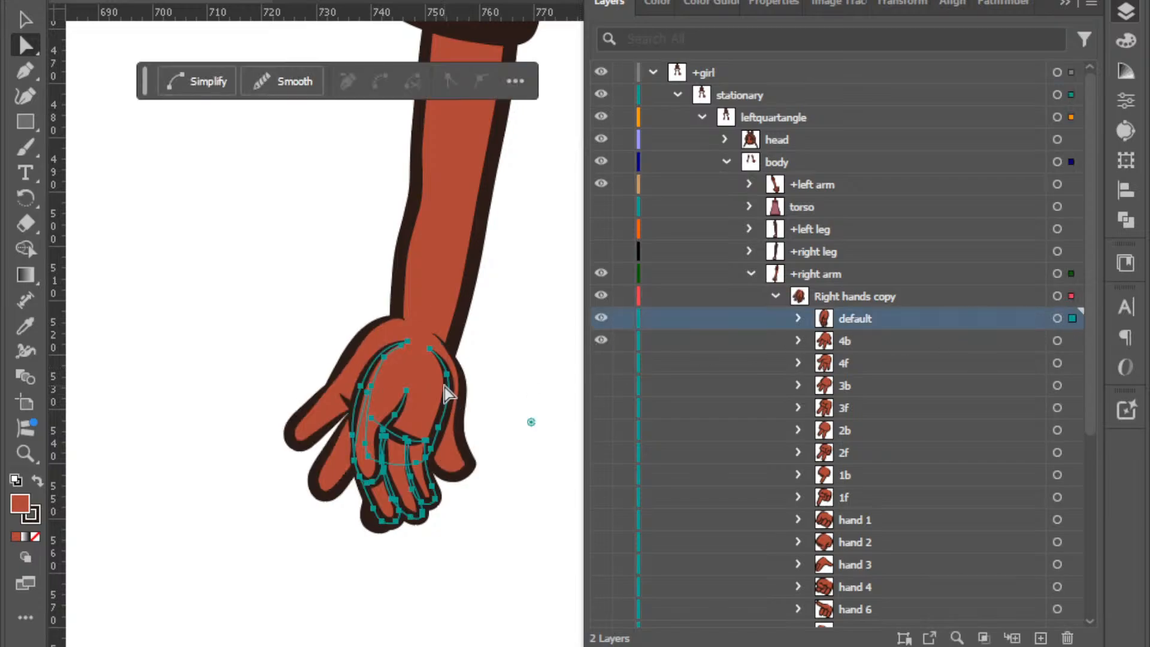
{"action": "key", "text": "v"}
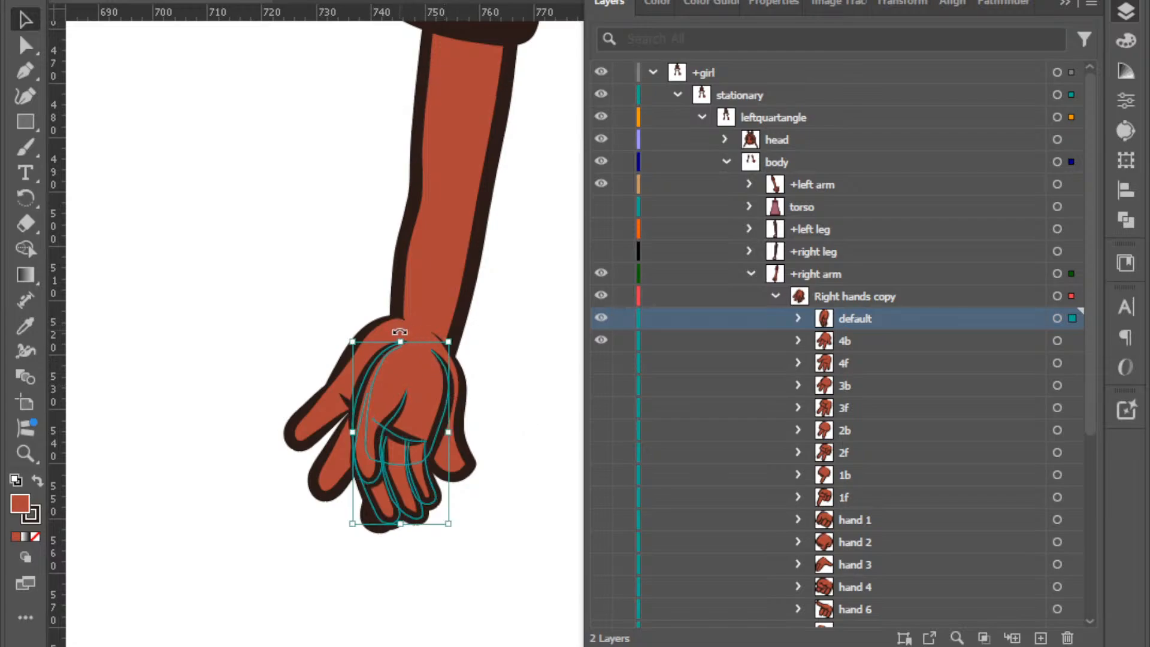
{"action": "left_click_drag", "start_coordinate": [400, 340], "coordinate": [420, 316]}
{"action": "left_click_drag", "start_coordinate": [414, 528], "coordinate": [405, 551]}
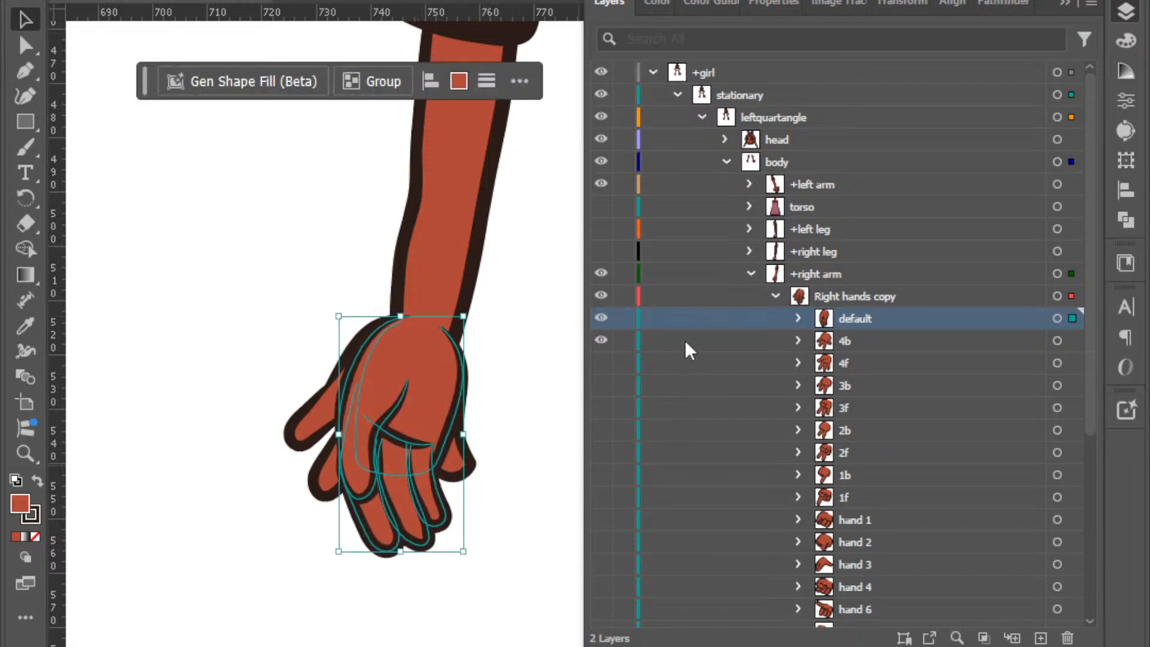
Compare the default hand with 4b, shorten the default hand slightly from its lower edge, and hide 4b.
{"action": "left_click", "coordinate": [602, 324]}
{"action": "left_click", "coordinate": [603, 324]}
{"action": "left_click", "coordinate": [603, 324]}
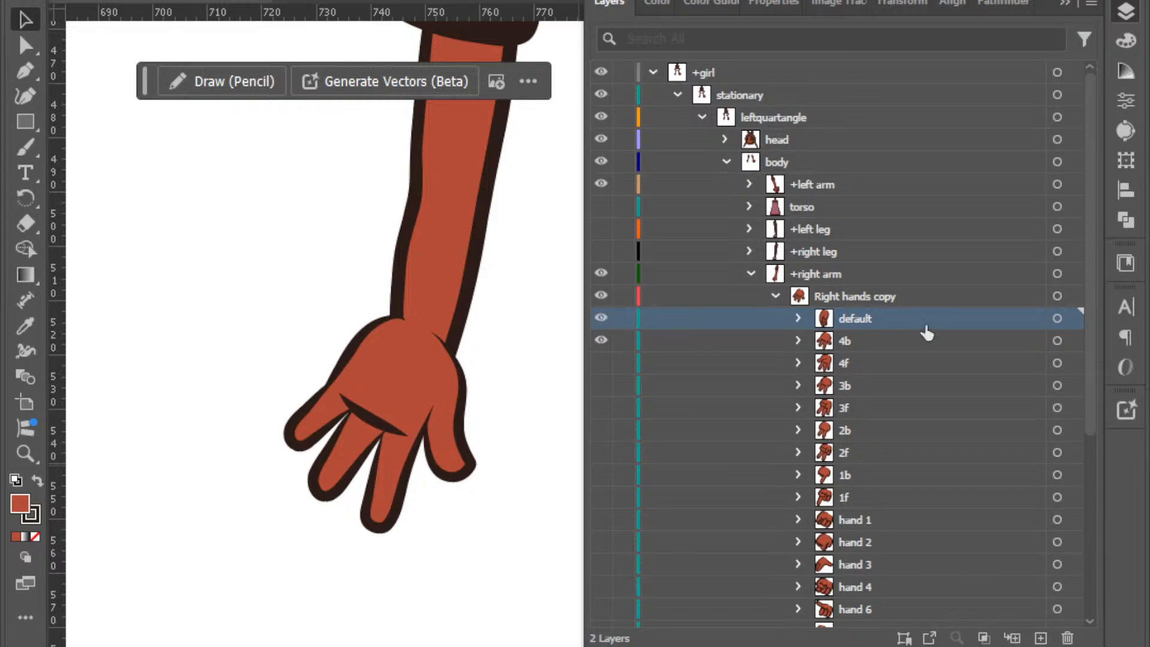
{"action": "left_click", "coordinate": [415, 551]}
{"action": "left_click_drag", "start_coordinate": [401, 552], "coordinate": [410, 536]}
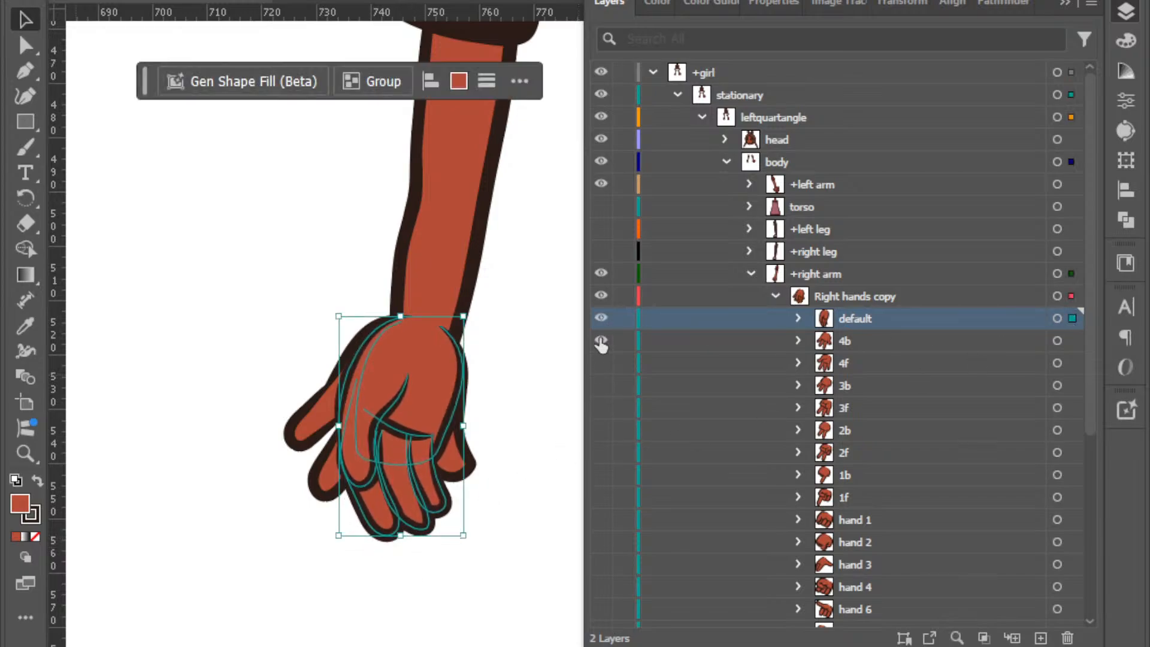
{"action": "left_click", "coordinate": [505, 409]}
{"action": "left_click", "coordinate": [601, 340]}
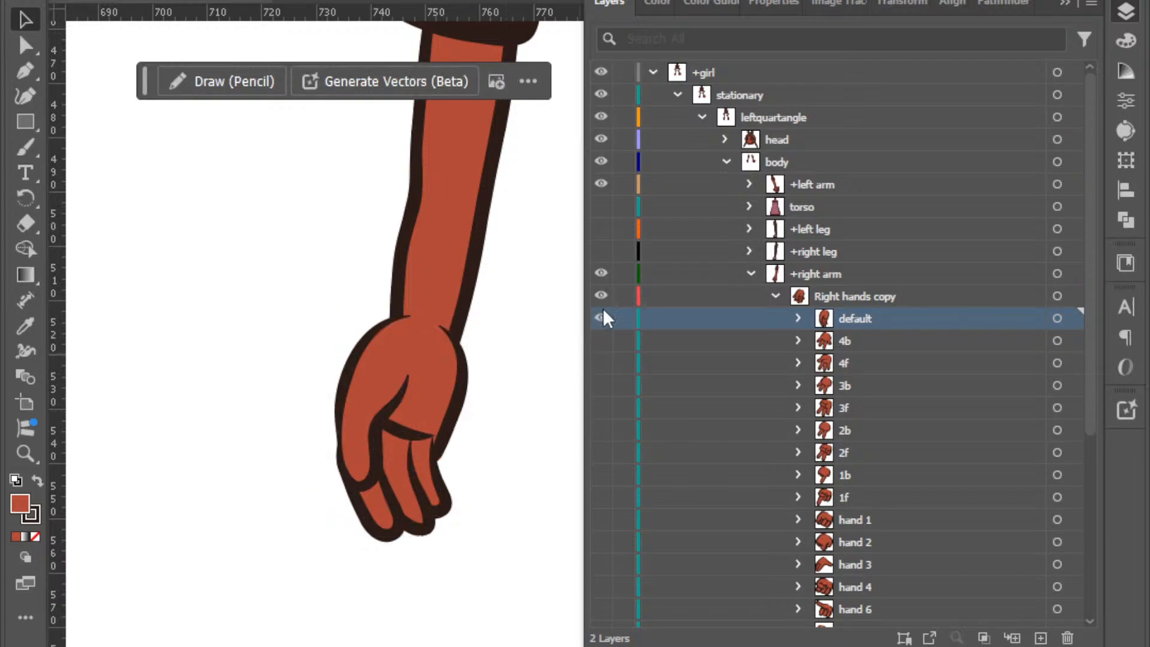
Hide the default hand and preview hand 6, hand 3 and hand 1 one at a time to check their fit on the wrist.
{"action": "left_click", "coordinate": [600, 318]}
{"action": "scroll", "coordinate": [604, 337], "scroll_direction": "down", "scroll_amount": 5}
{"action": "left_click", "coordinate": [602, 328]}
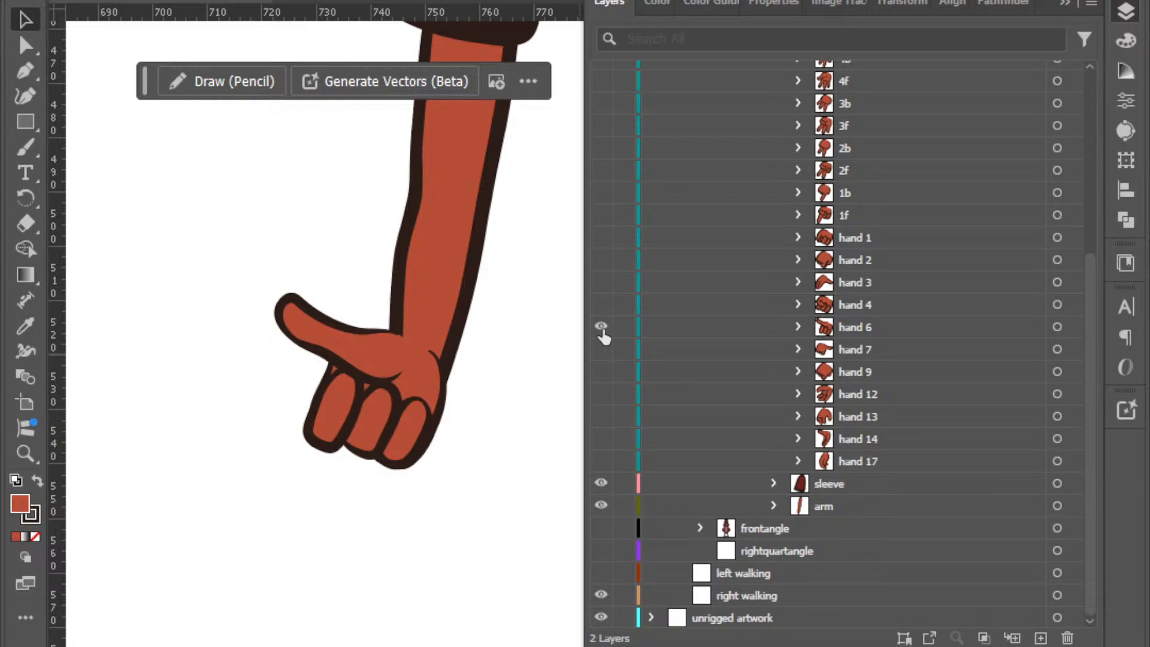
{"action": "left_click", "coordinate": [602, 328]}
{"action": "left_click", "coordinate": [601, 282]}
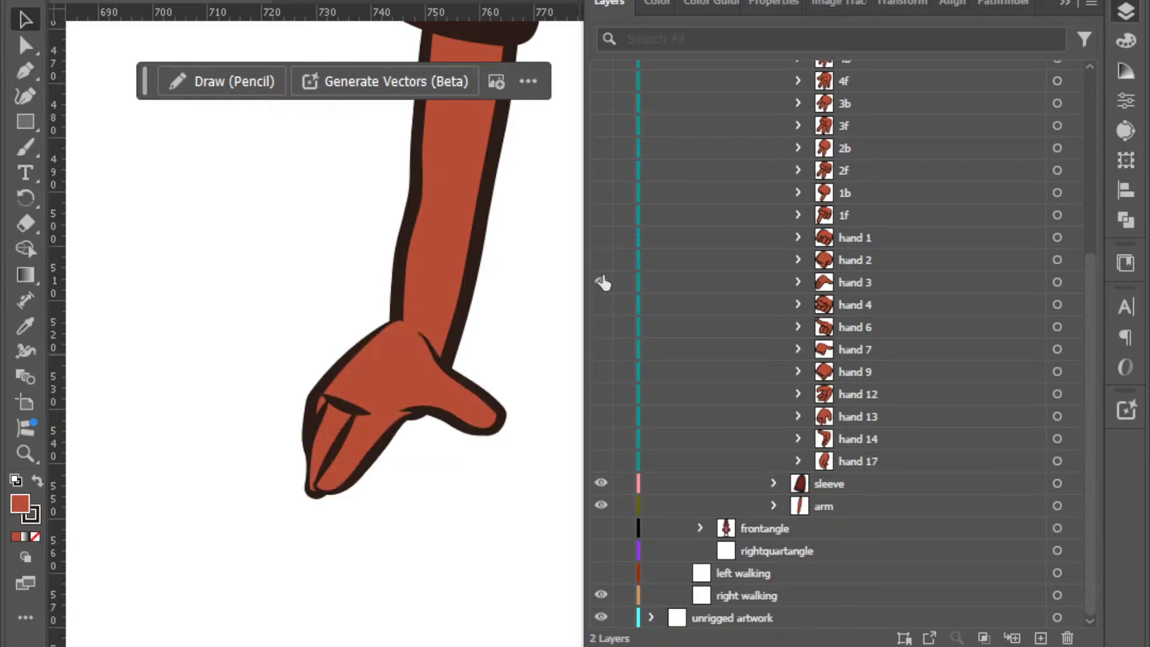
{"action": "left_click", "coordinate": [601, 282]}
{"action": "left_click", "coordinate": [601, 239]}
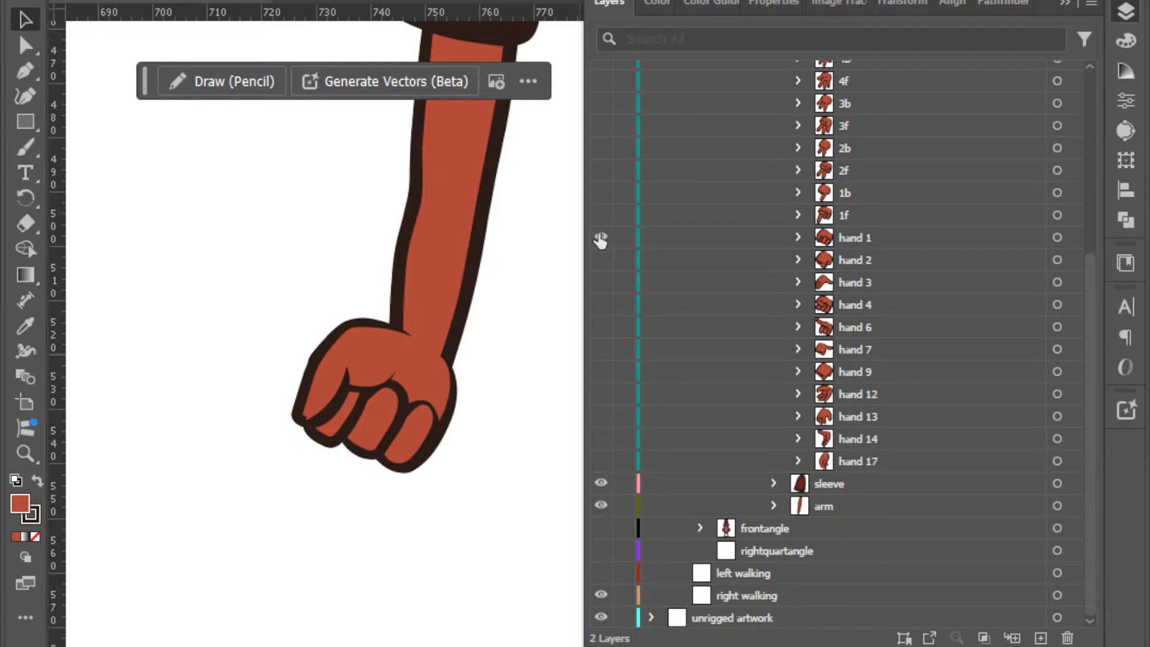
{"action": "left_click", "coordinate": [600, 239]}
{"action": "scroll", "coordinate": [600, 241], "scroll_direction": "up", "scroll_amount": 3}
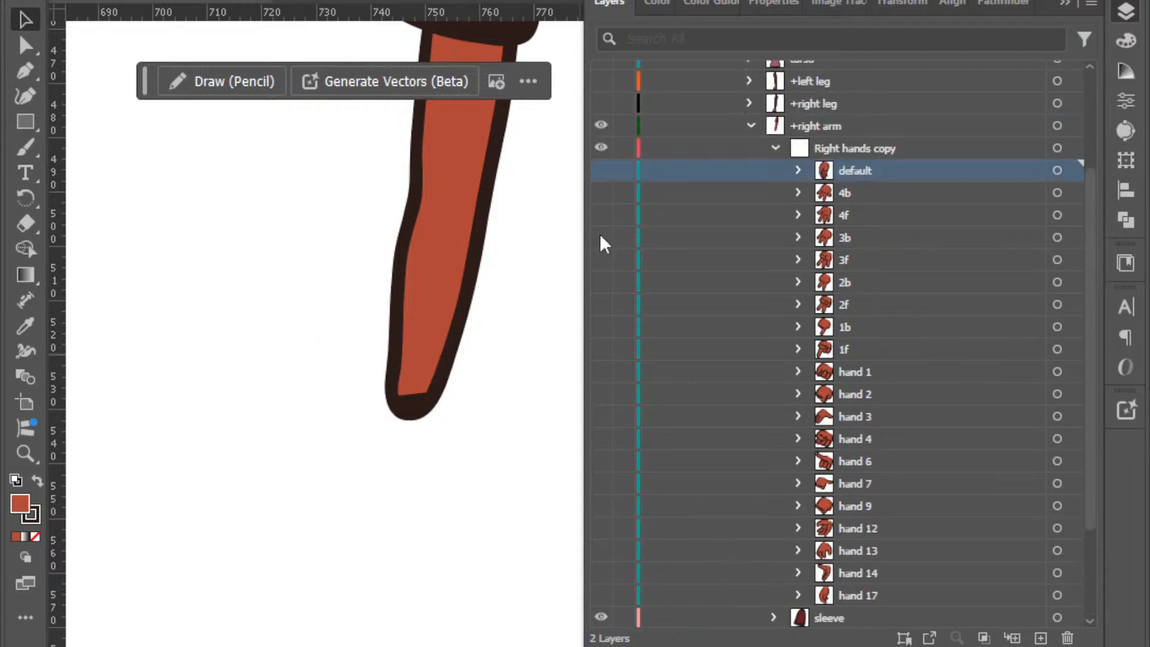
{"action": "left_click", "coordinate": [923, 371]}
{"action": "left_click", "coordinate": [601, 372]}
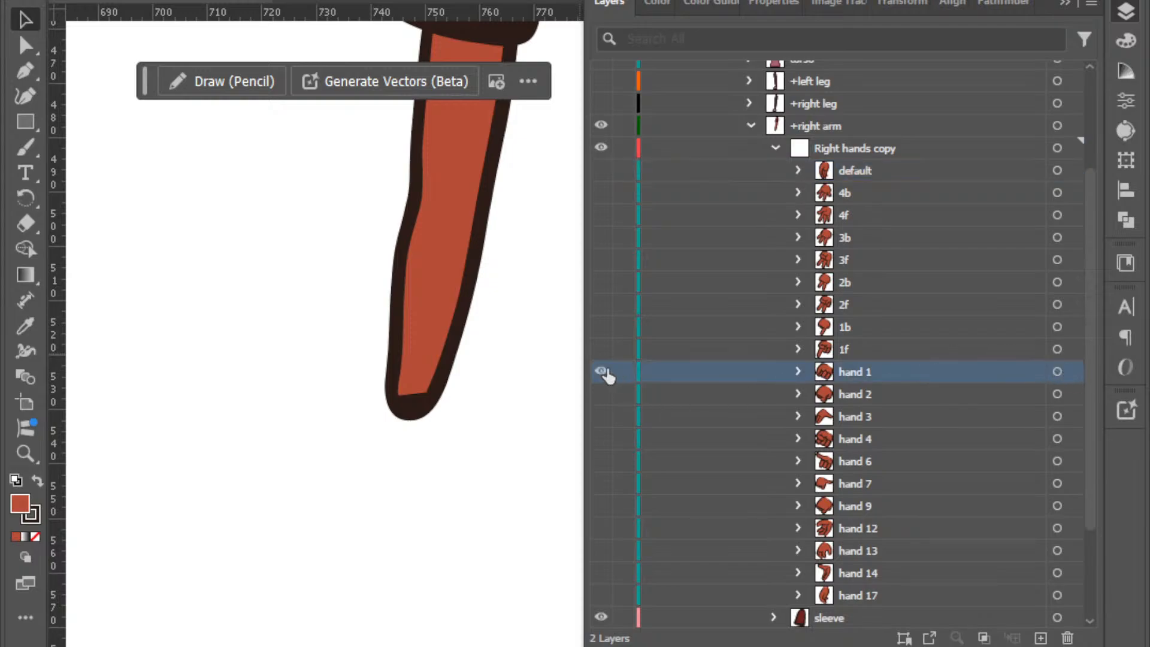
{"action": "left_click", "coordinate": [603, 372]}
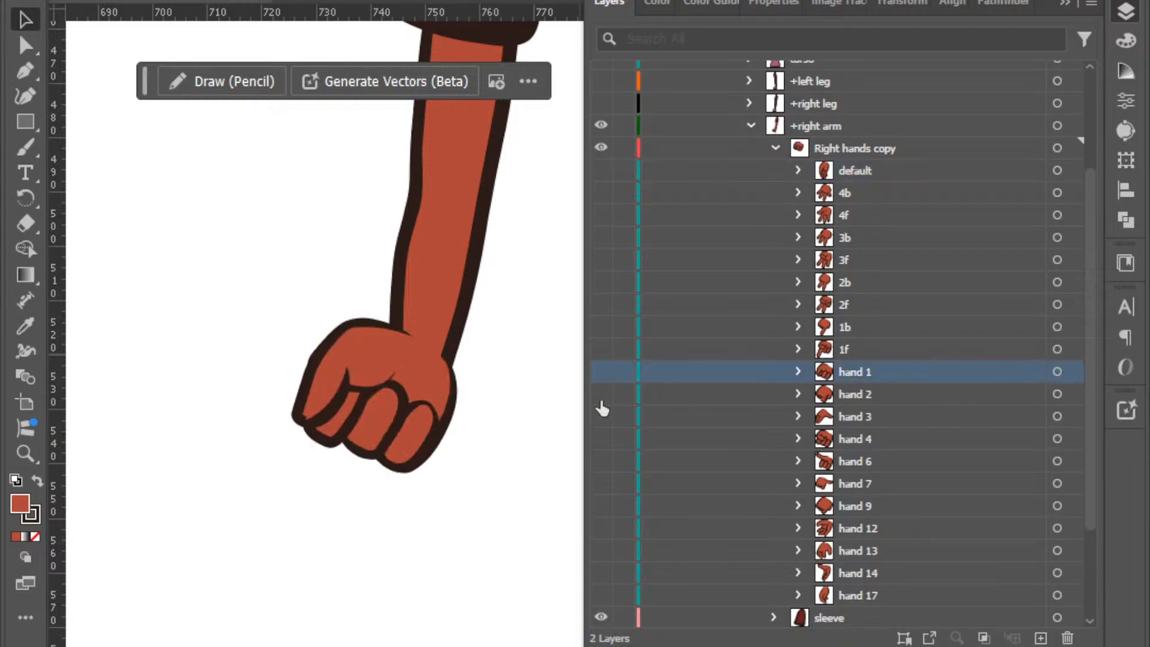
Show hand 2 and nudge it slightly to the right on the wrist, undoing the excess movement.
{"action": "left_click", "coordinate": [601, 395]}
{"action": "left_click", "coordinate": [1057, 394]}
{"action": "key", "text": "Right"}
{"action": "key", "text": "Right"}
{"action": "key", "text": "Right"}
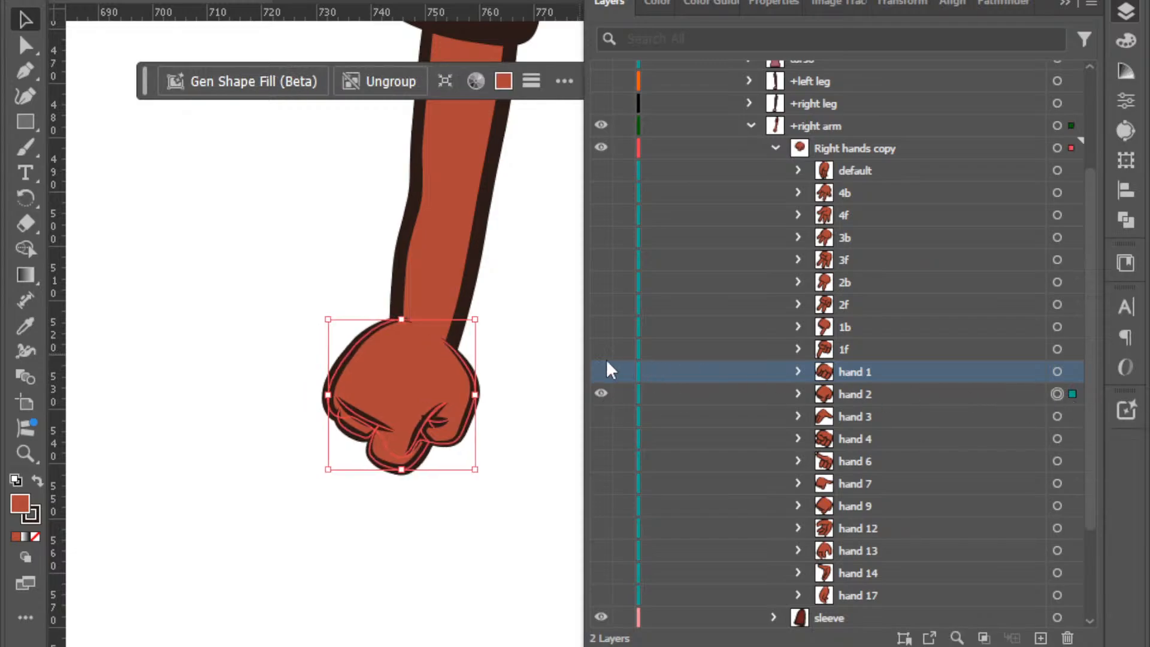
{"action": "left_click", "coordinate": [515, 320]}
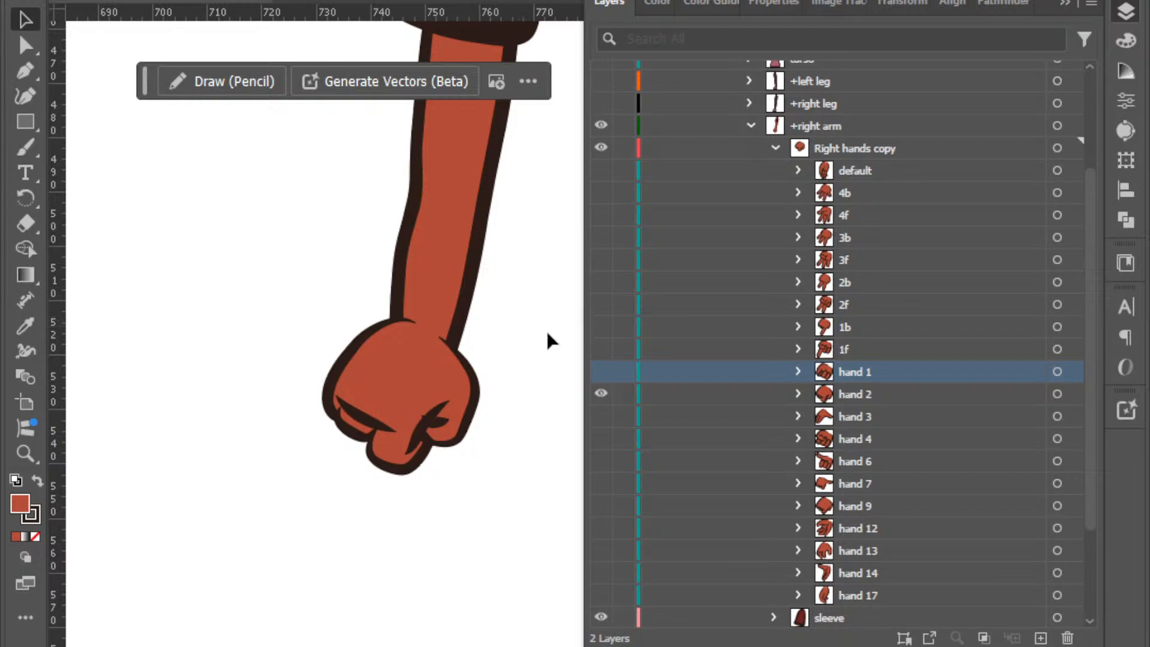
{"action": "key", "text": "ctrl+z"}
{"action": "key", "text": "ctrl+z"}
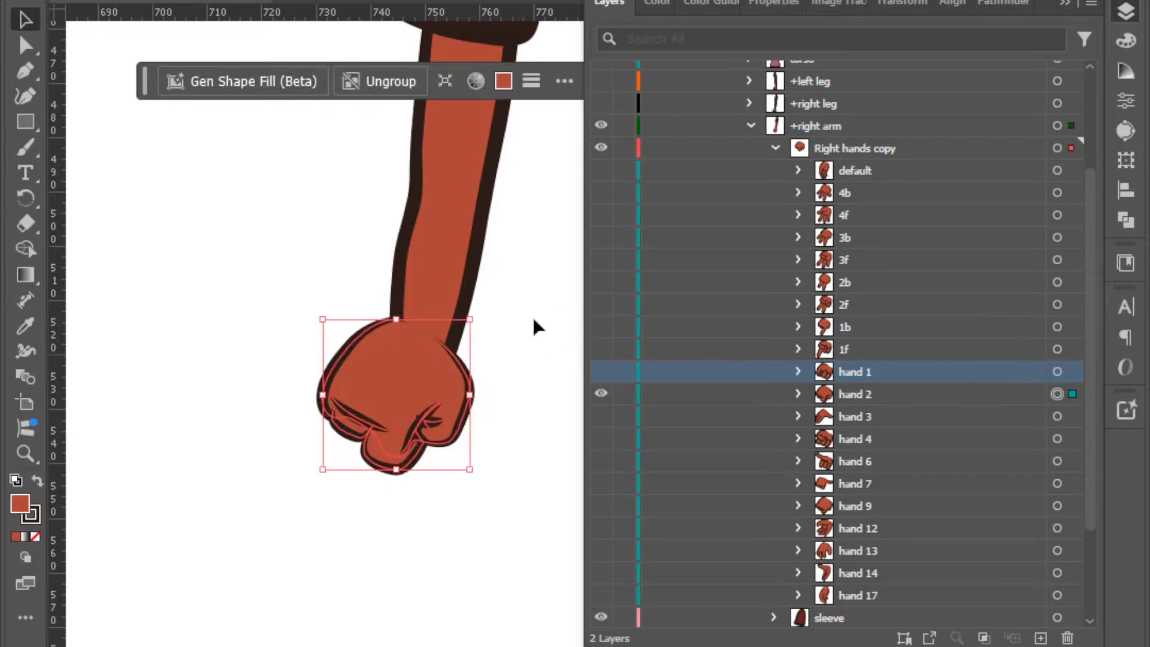
{"action": "left_click", "coordinate": [527, 308]}
Show hand 3 in place of hand 2, nudge it two increments to the right on the wrist, and hide it.
{"action": "left_click", "coordinate": [601, 394]}
{"action": "left_click", "coordinate": [601, 416]}
{"action": "left_click", "coordinate": [799, 417]}
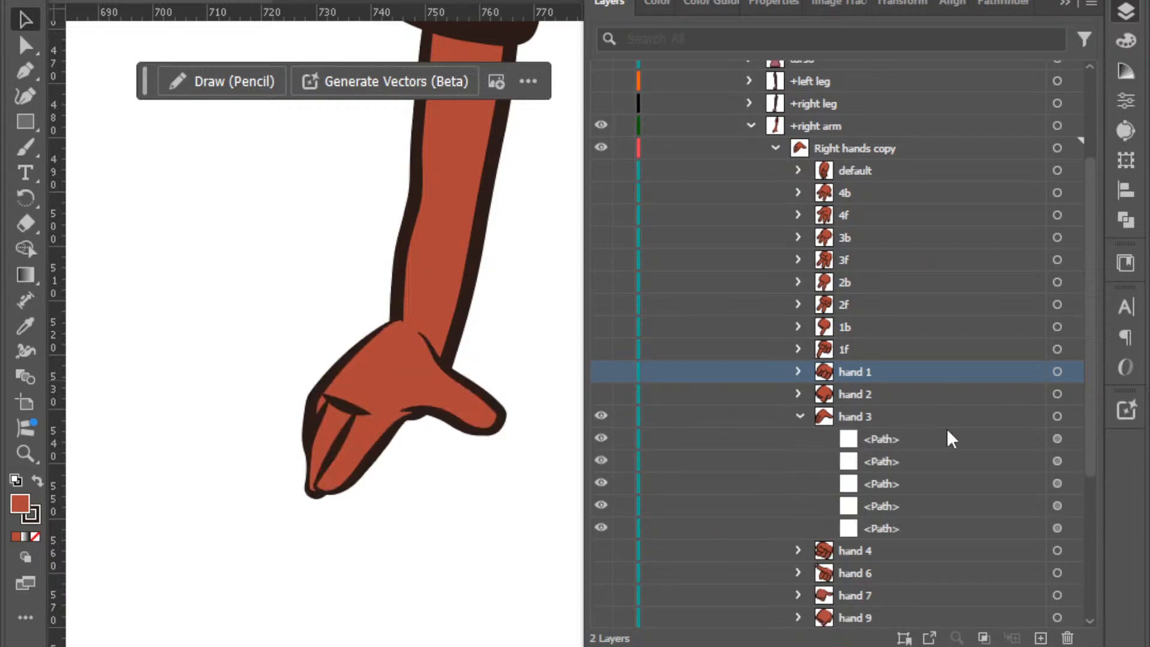
{"action": "left_click", "coordinate": [799, 414]}
{"action": "left_click", "coordinate": [916, 416]}
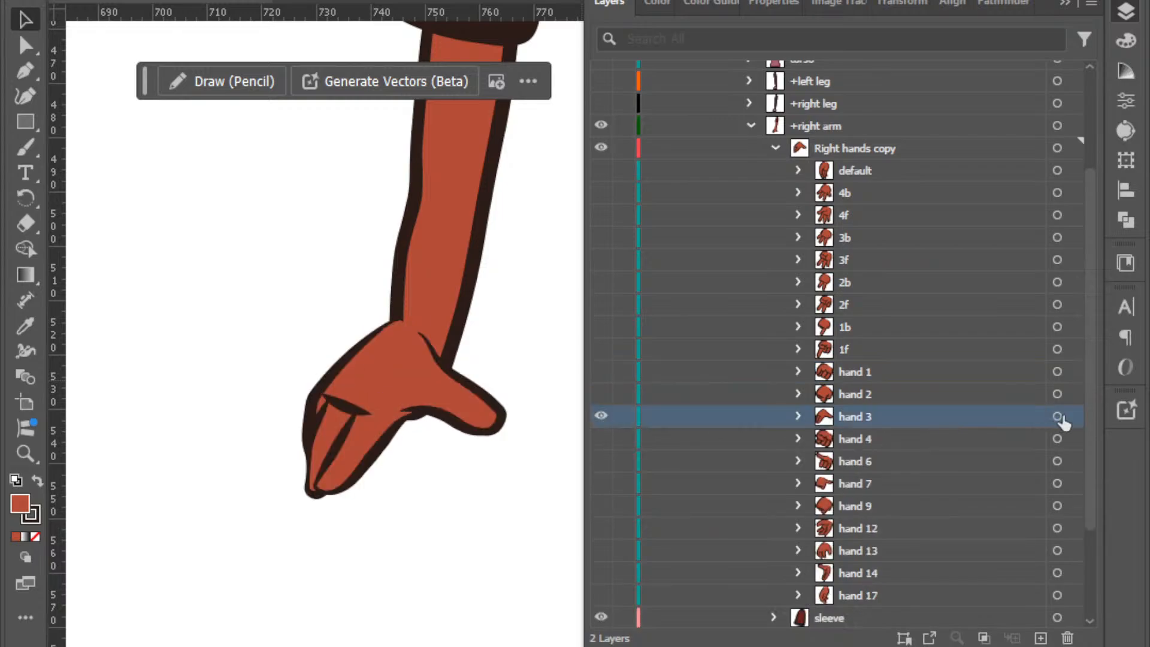
{"action": "left_click", "coordinate": [1073, 417]}
{"action": "key", "text": "Right"}
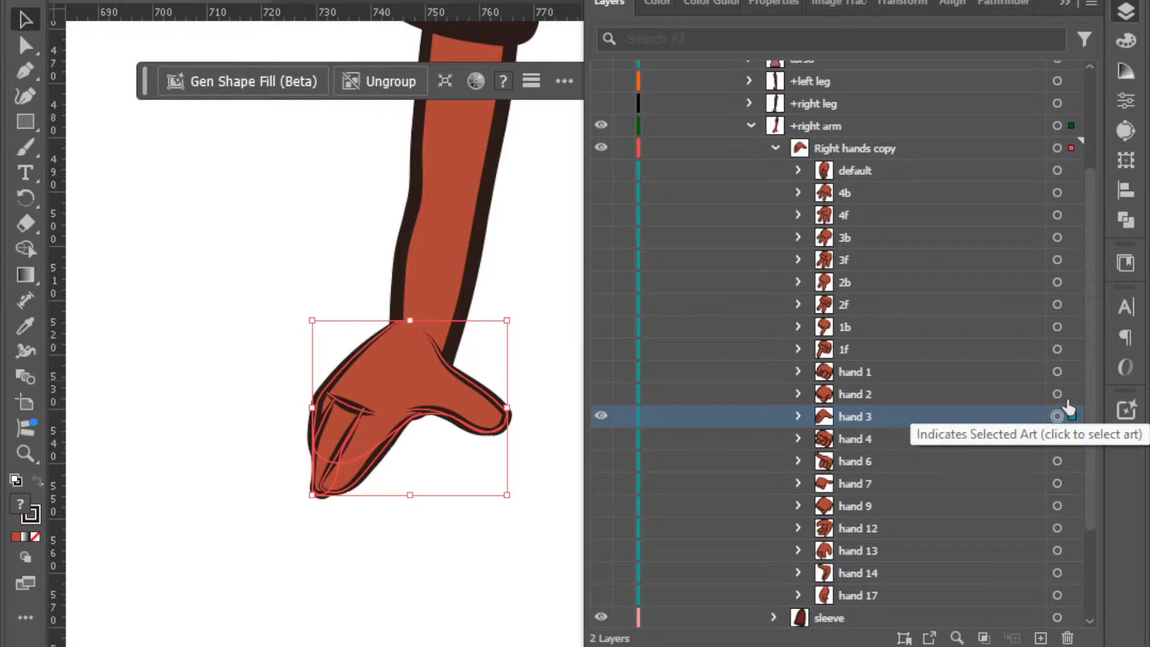
{"action": "key", "text": "Right"}
{"action": "left_click", "coordinate": [459, 555]}
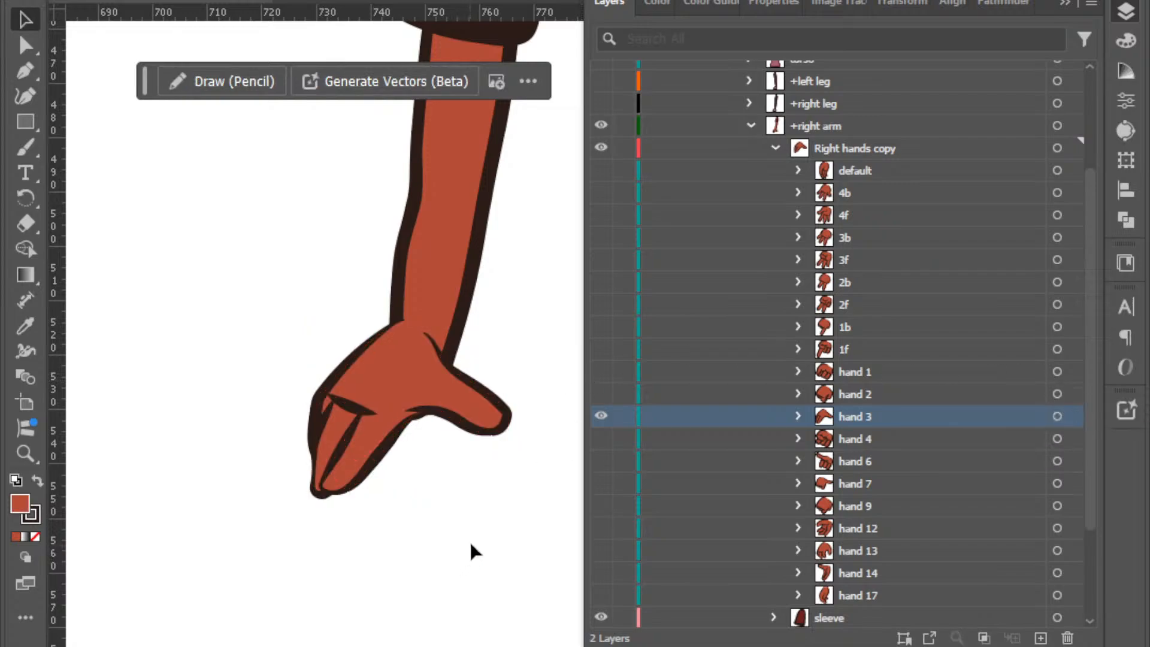
{"action": "left_click", "coordinate": [601, 415]}
Toggle the visibility of hand 4 through hand 17 together to compare the remaining hand poses.
{"action": "left_click_drag", "start_coordinate": [600, 443], "coordinate": [599, 595]}
{"action": "left_click_drag", "start_coordinate": [621, 446], "coordinate": [600, 619]}
{"action": "key", "text": "ctrl+z"}
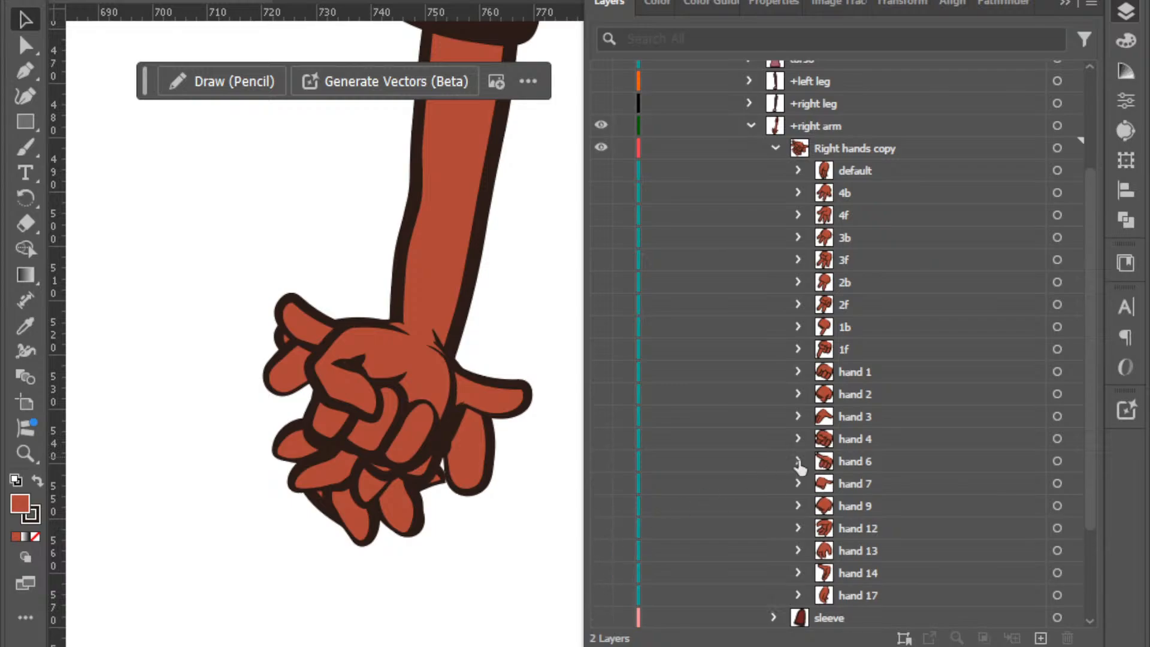
Check hand 4 and hand 6 in turn against the wrist, hiding each one after viewing.
{"action": "left_click", "coordinate": [814, 444]}
{"action": "left_click", "coordinate": [601, 439]}
{"action": "left_click", "coordinate": [600, 441]}
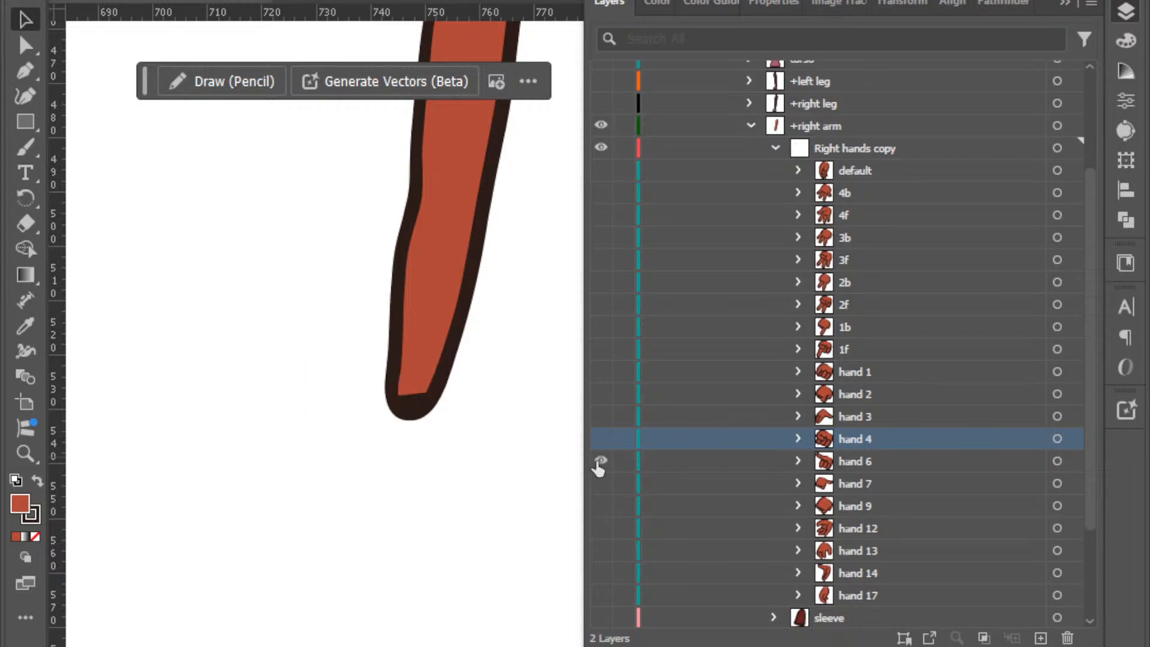
{"action": "left_click", "coordinate": [600, 461]}
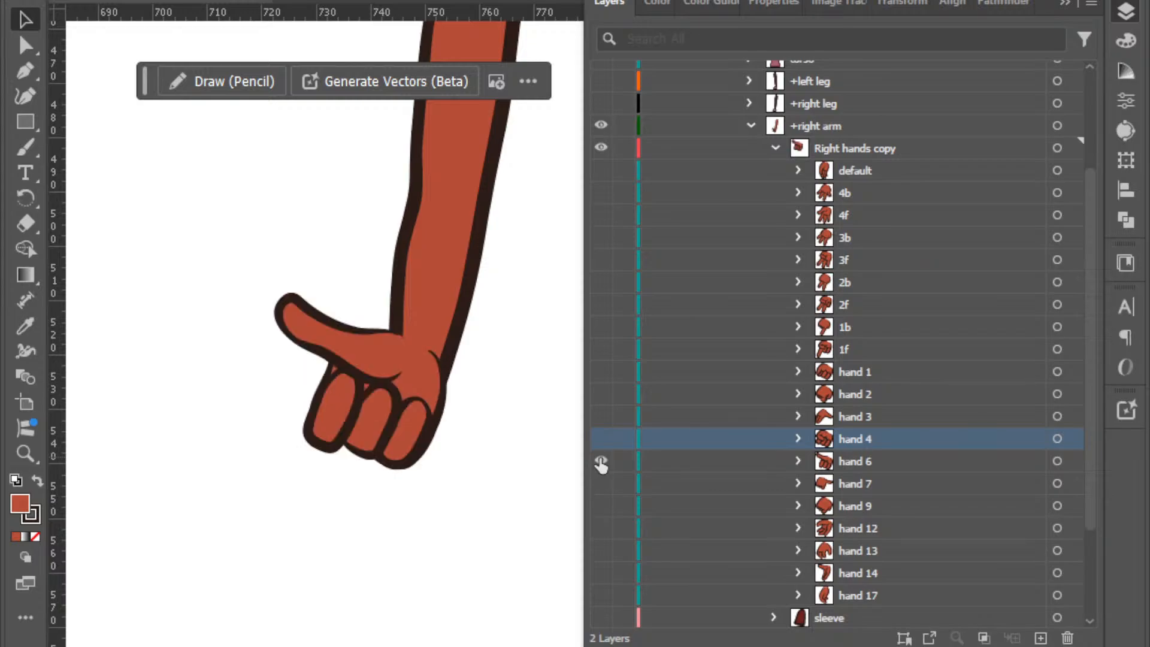
{"action": "left_click", "coordinate": [798, 461]}
{"action": "left_click", "coordinate": [796, 462]}
{"action": "left_click", "coordinate": [947, 462]}
{"action": "left_click", "coordinate": [1058, 461]}
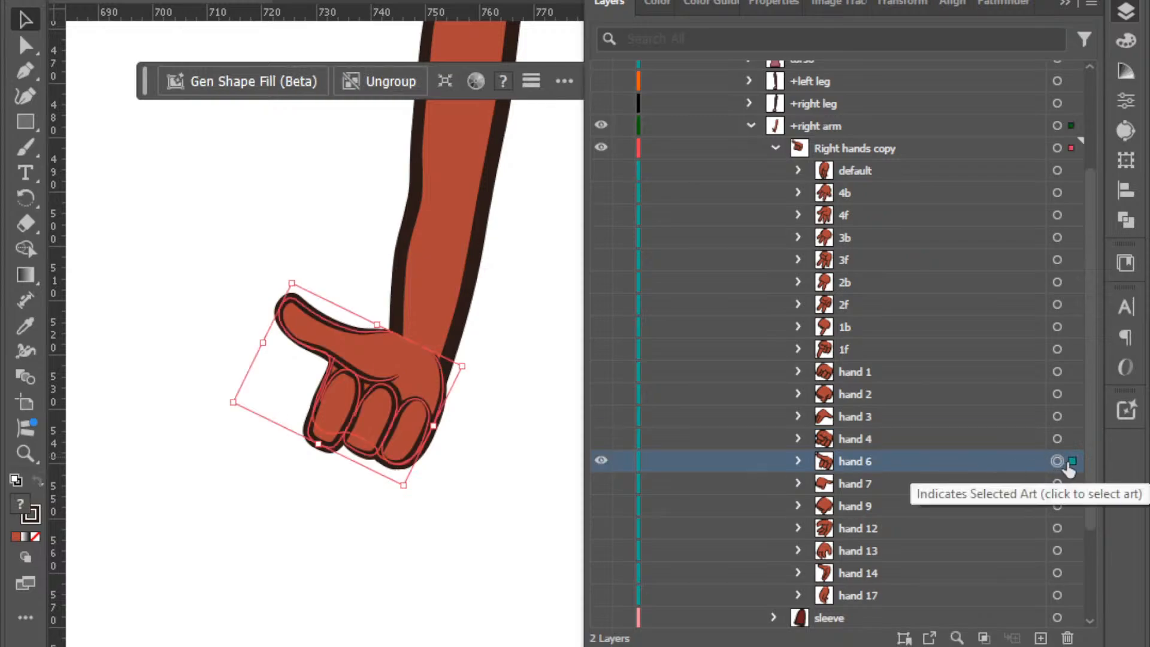
{"action": "left_click", "coordinate": [606, 468]}
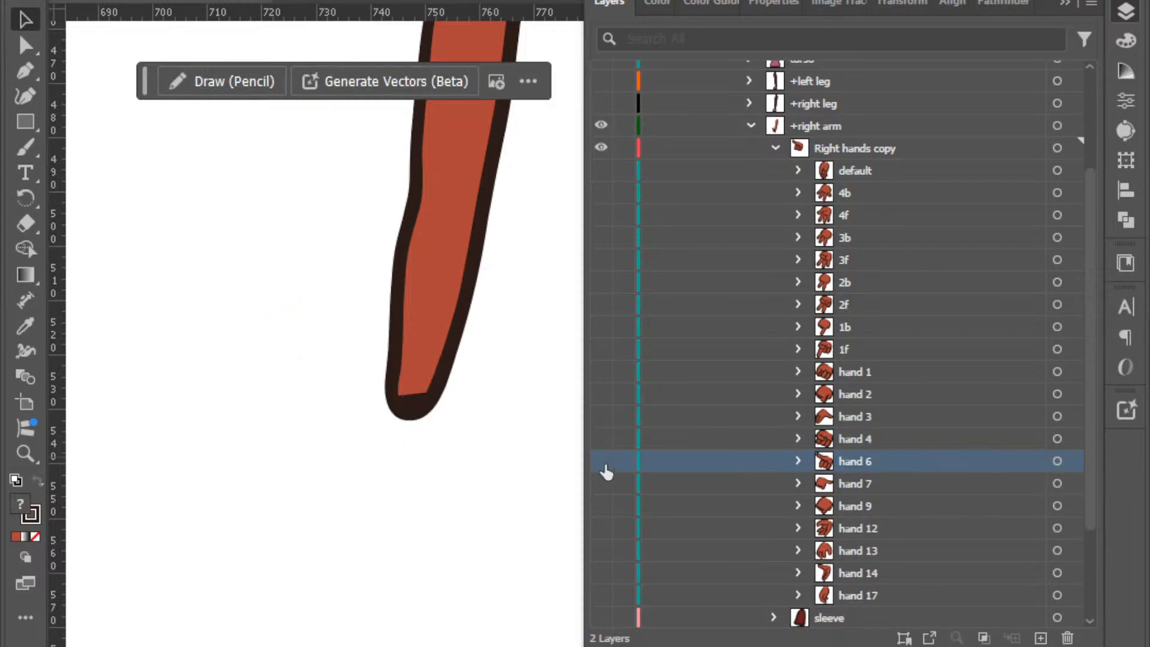
Show hand 7, nudge it two increments to the right to align it with the wrist, and hide it.
{"action": "left_click", "coordinate": [600, 486]}
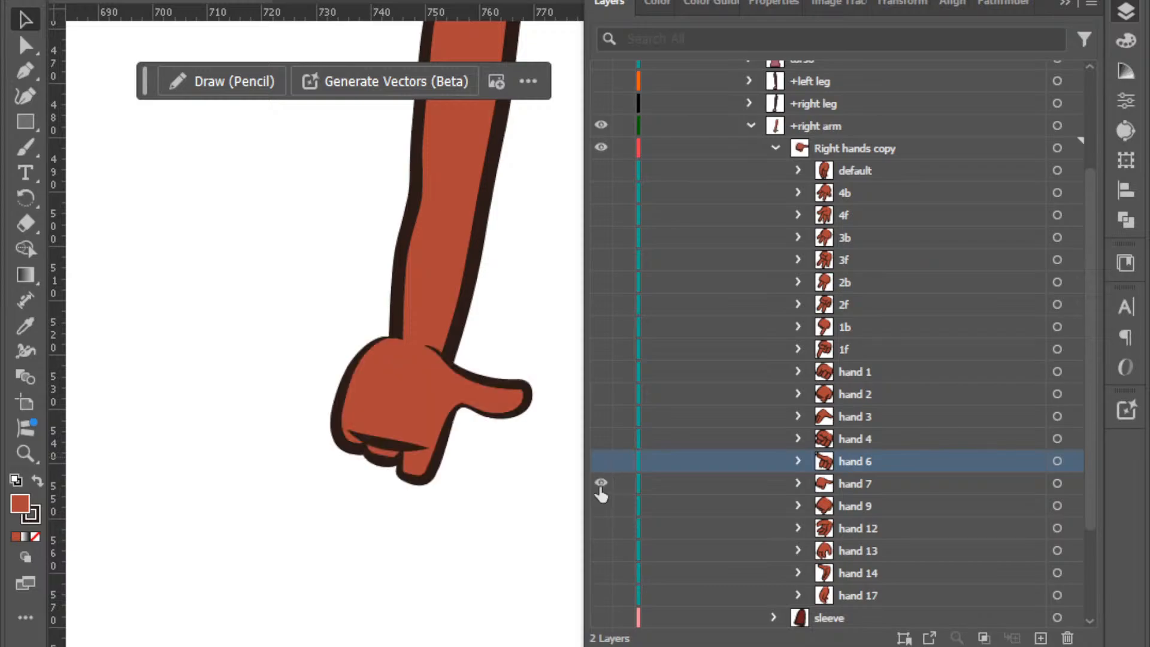
{"action": "left_click", "coordinate": [1072, 485]}
{"action": "key", "text": "Right"}
{"action": "key", "text": "Right"}
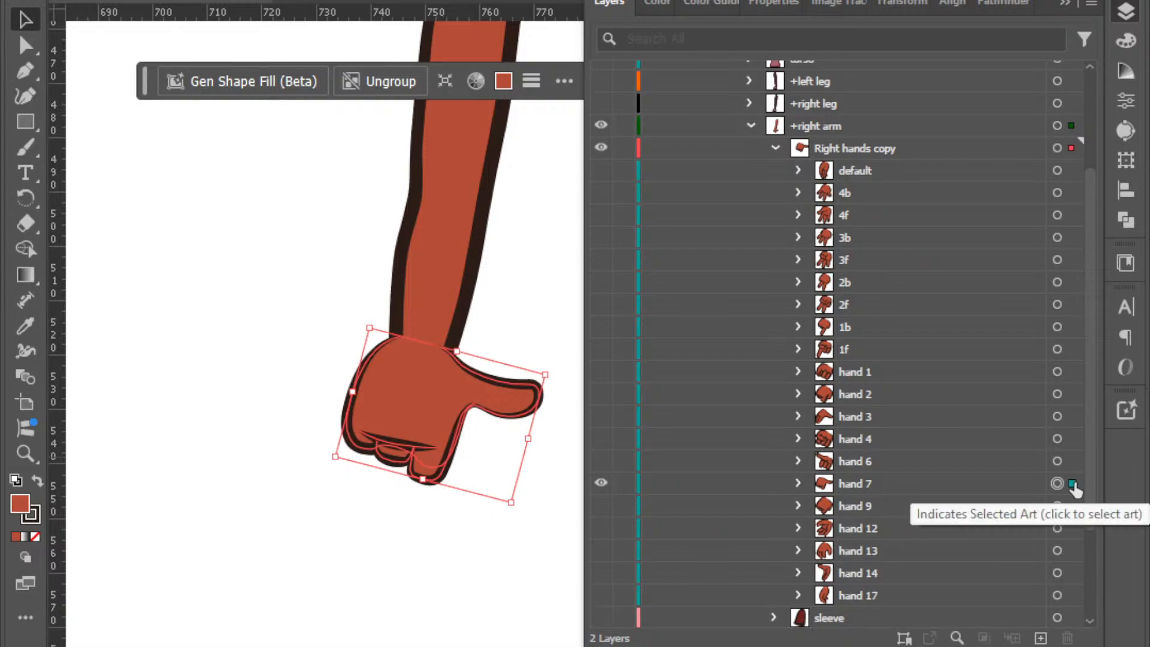
{"action": "left_click", "coordinate": [601, 484]}
Show hand 9 and hand 12 in turn, selecting each one to check it against the wrist, and hide each after viewing.
{"action": "left_click", "coordinate": [601, 505]}
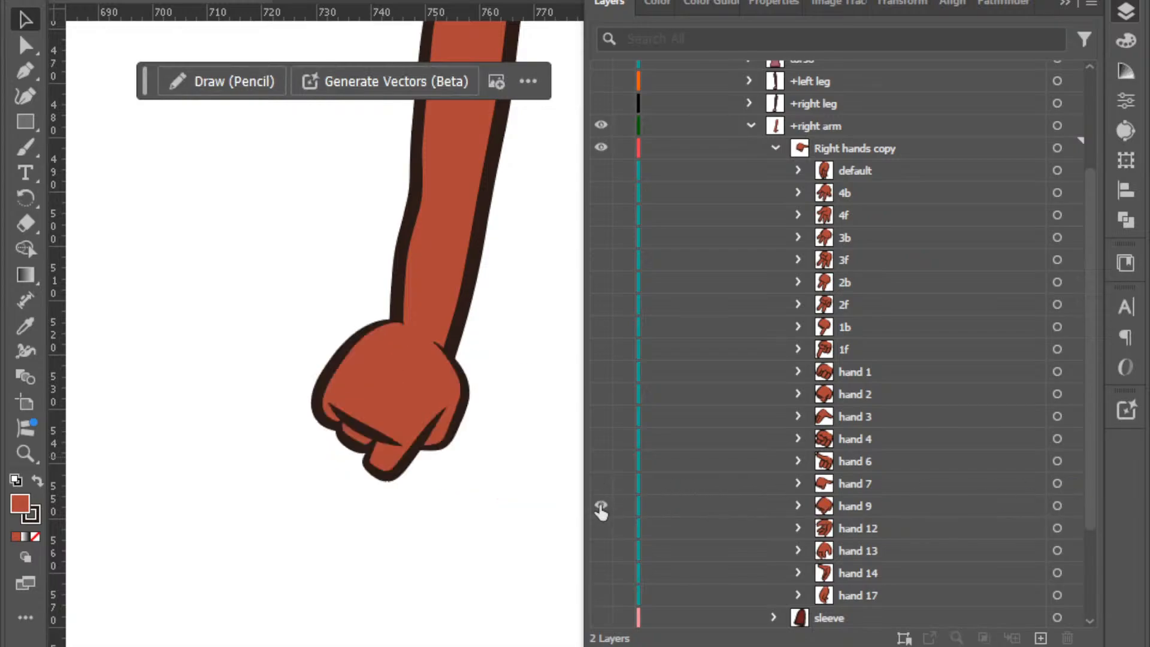
{"action": "left_click", "coordinate": [958, 506]}
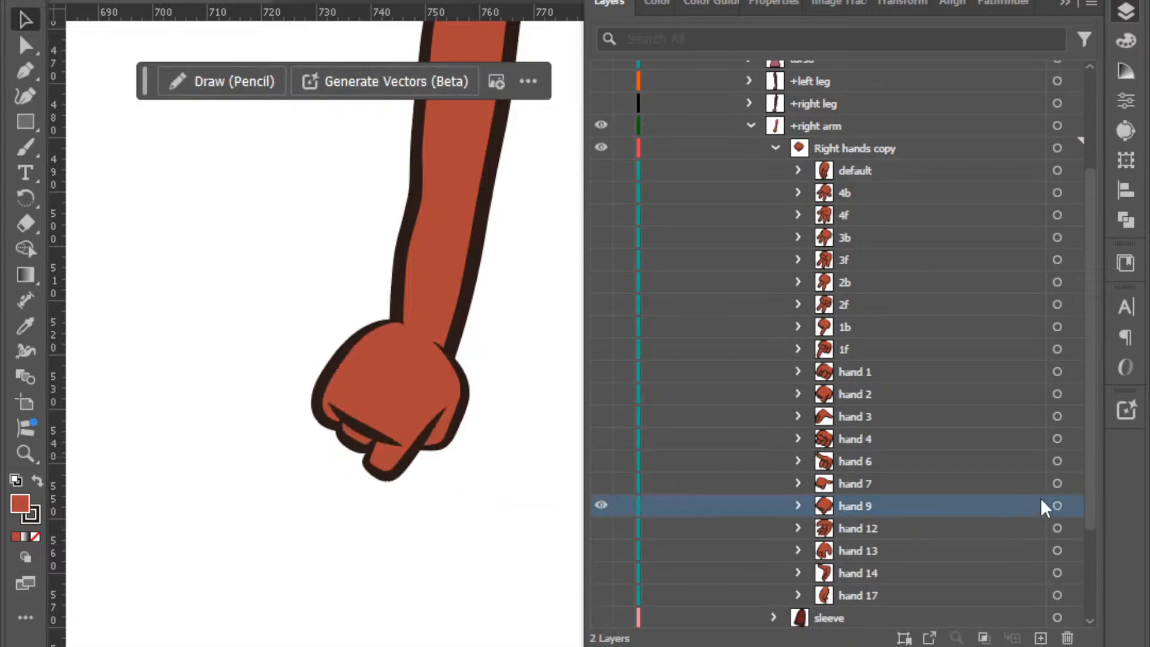
{"action": "left_click", "coordinate": [1073, 506]}
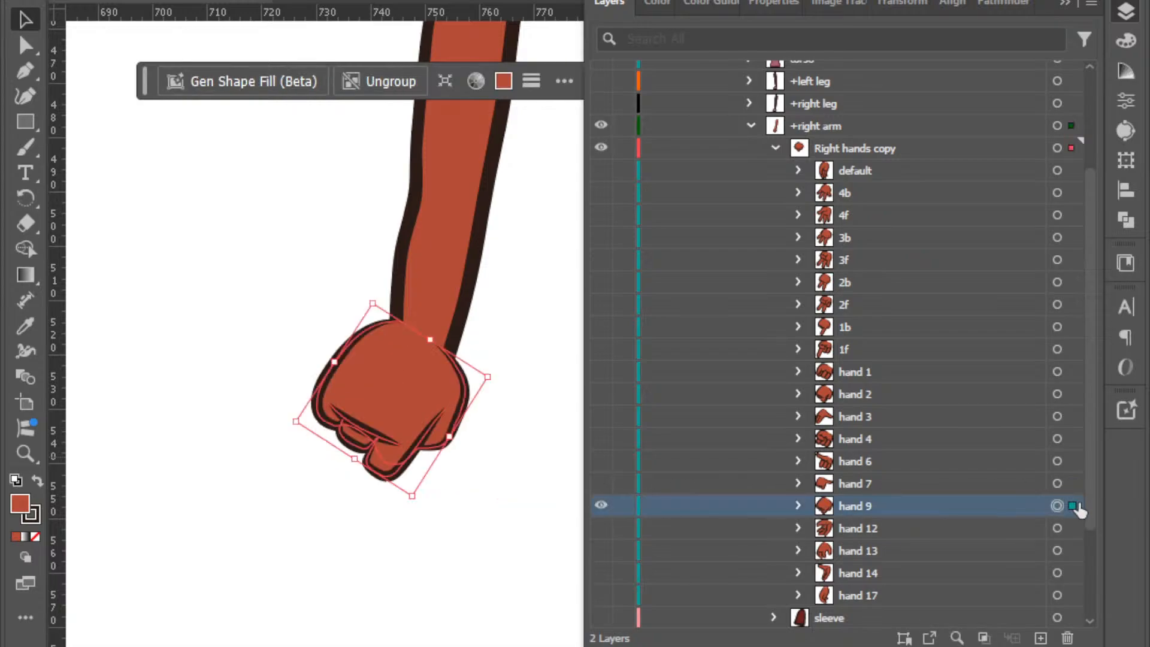
{"action": "left_click", "coordinate": [601, 505]}
{"action": "left_click", "coordinate": [601, 528]}
{"action": "left_click", "coordinate": [860, 528]}
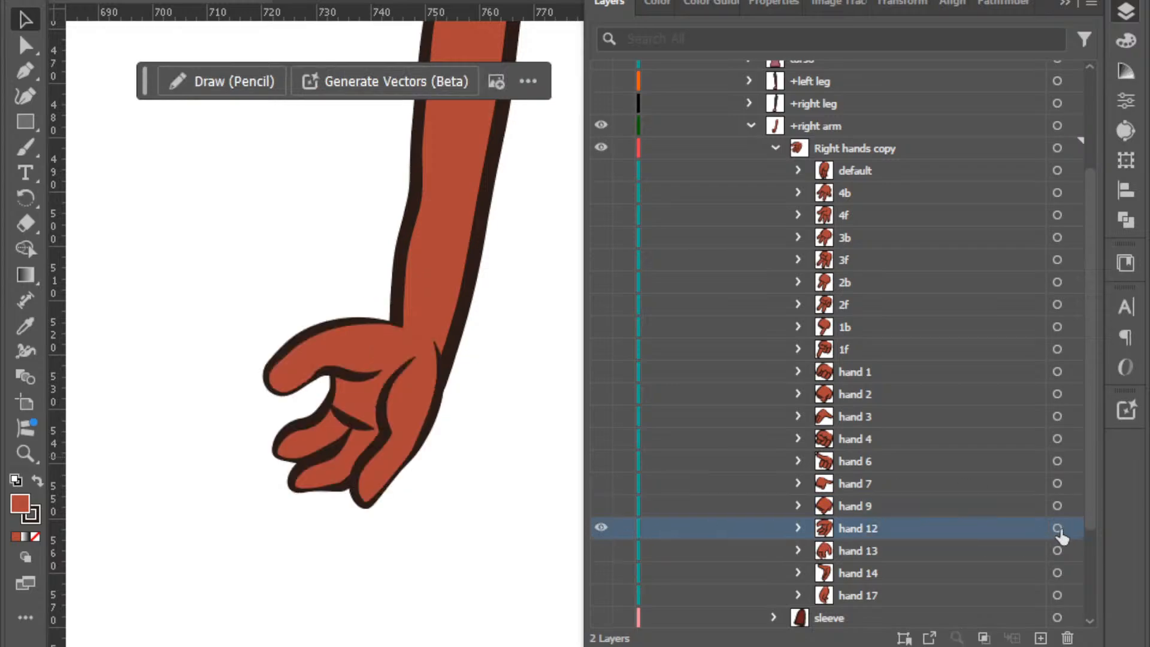
{"action": "left_click", "coordinate": [1064, 528]}
{"action": "left_click", "coordinate": [601, 528]}
Show hand 13, nudge it two increments to the right to align it with the wrist, and deselect it.
{"action": "left_click", "coordinate": [601, 549]}
{"action": "left_click", "coordinate": [860, 550]}
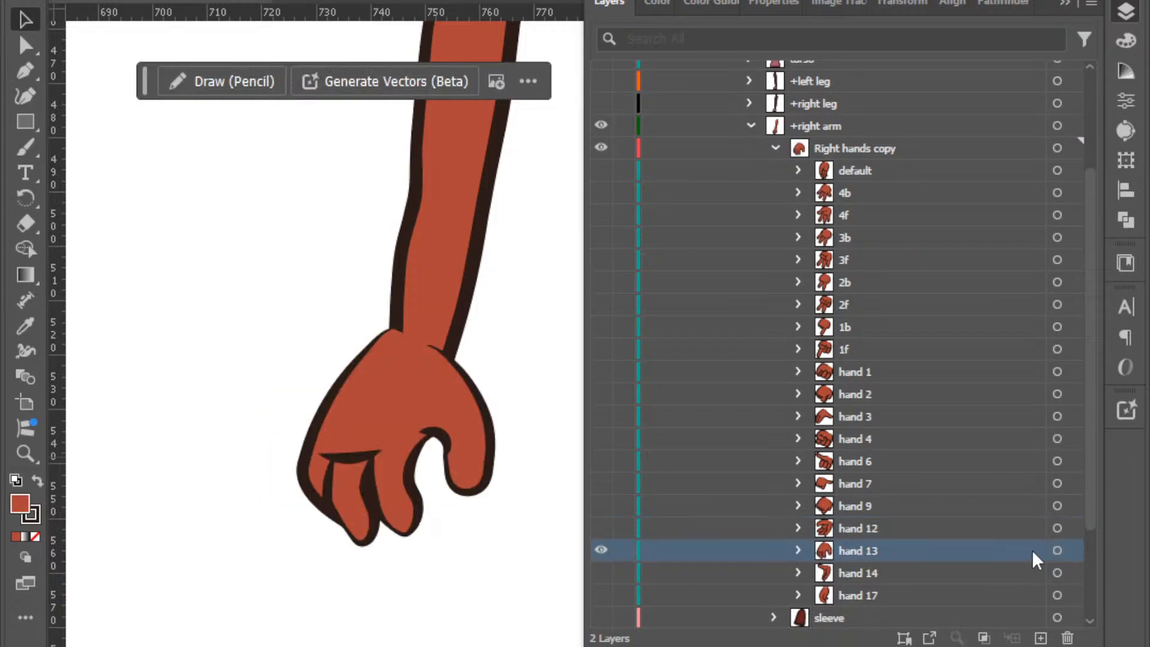
{"action": "left_click", "coordinate": [1058, 550]}
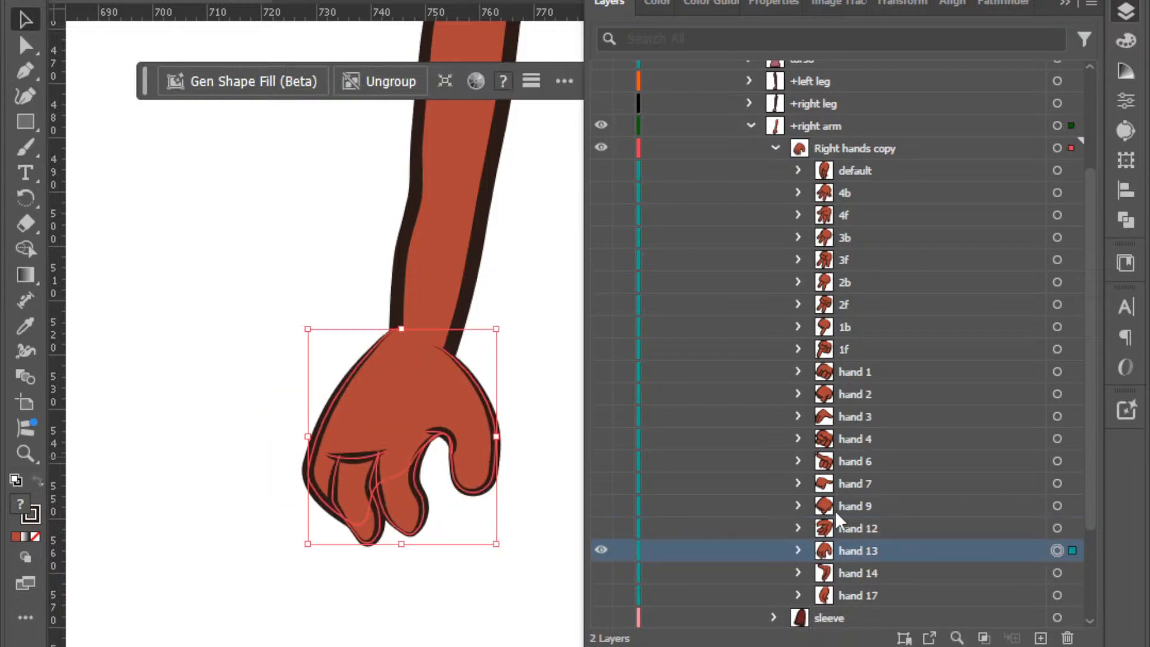
{"action": "left_click", "coordinate": [473, 513]}
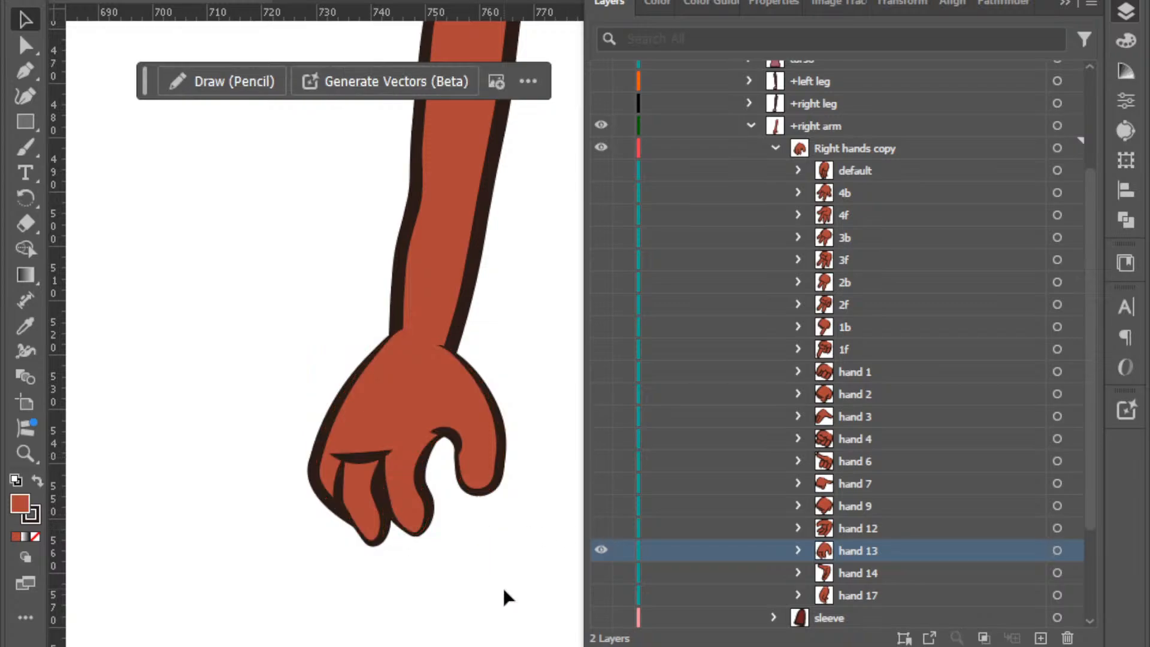
Show hand 14 in place of hand 13, nudge it one increment to the right on the wrist, and hide it.
{"action": "left_click", "coordinate": [601, 573]}
{"action": "left_click", "coordinate": [602, 550]}
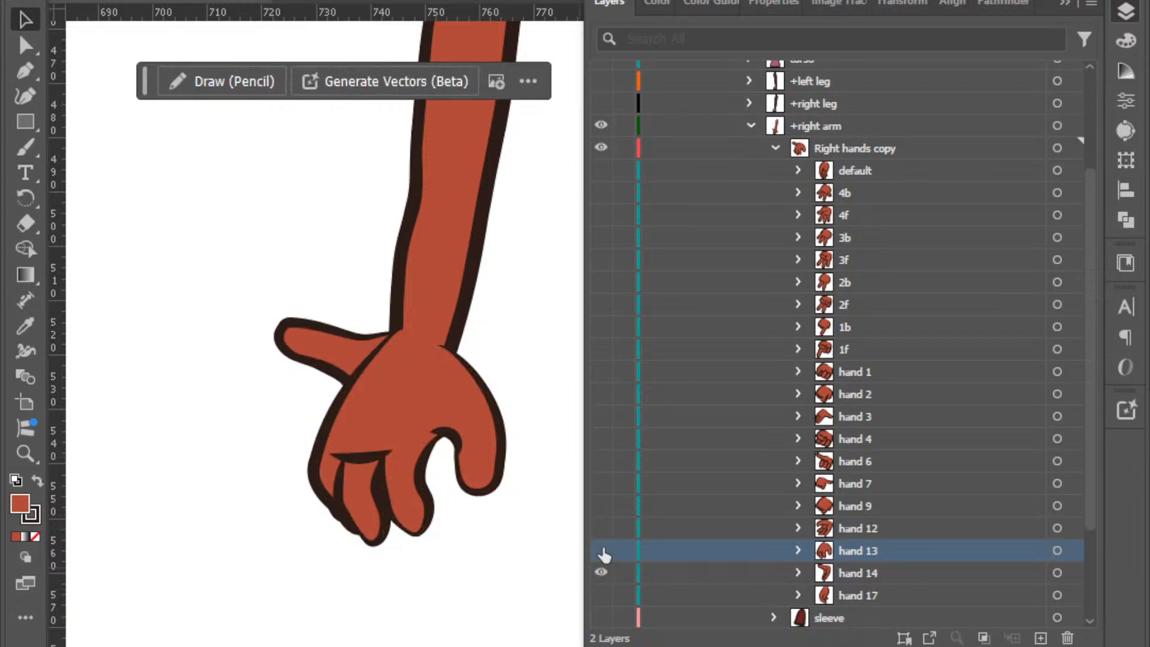
{"action": "left_click", "coordinate": [873, 568]}
{"action": "left_click", "coordinate": [1057, 573]}
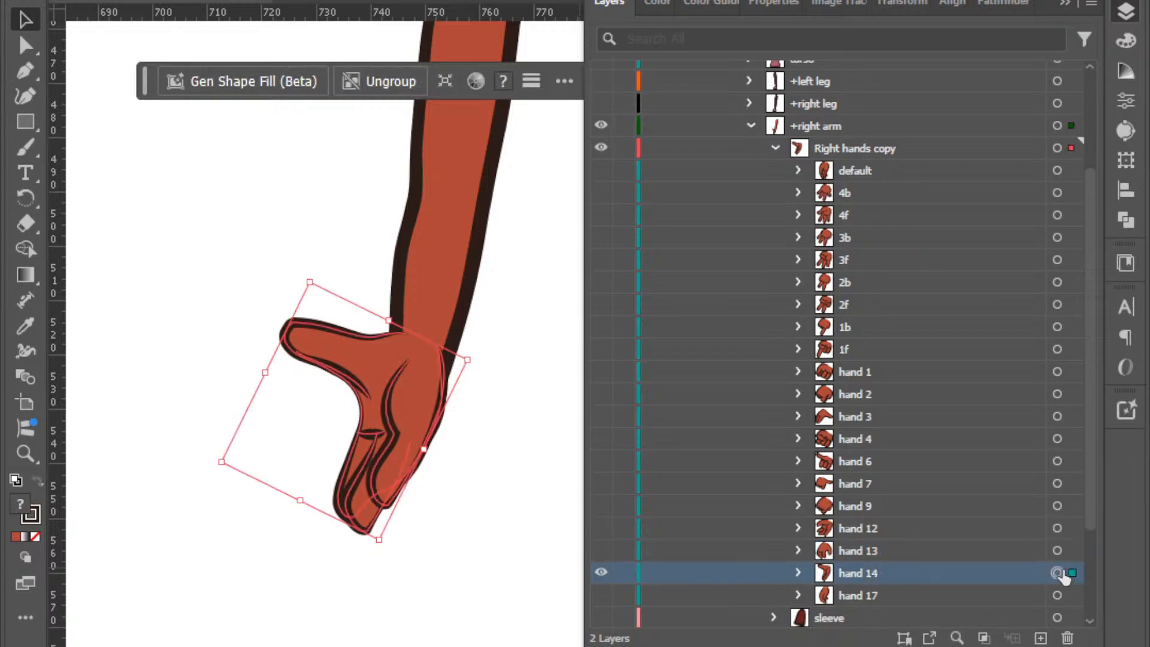
{"action": "left_click", "coordinate": [602, 573]}
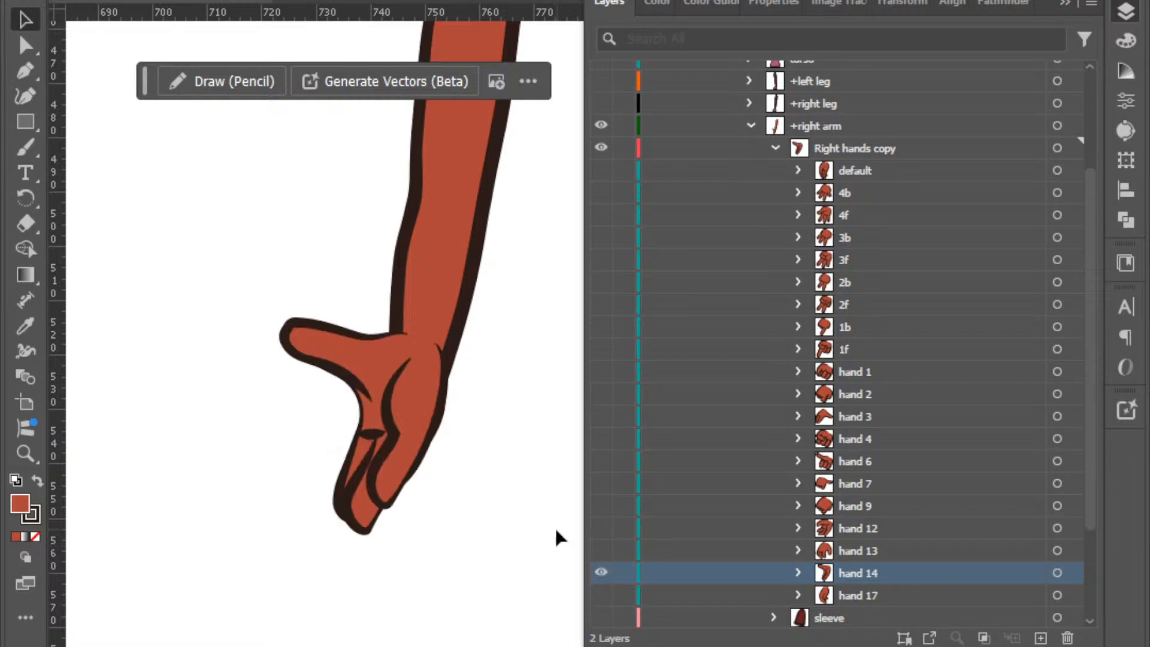
{"action": "left_click", "coordinate": [603, 576]}
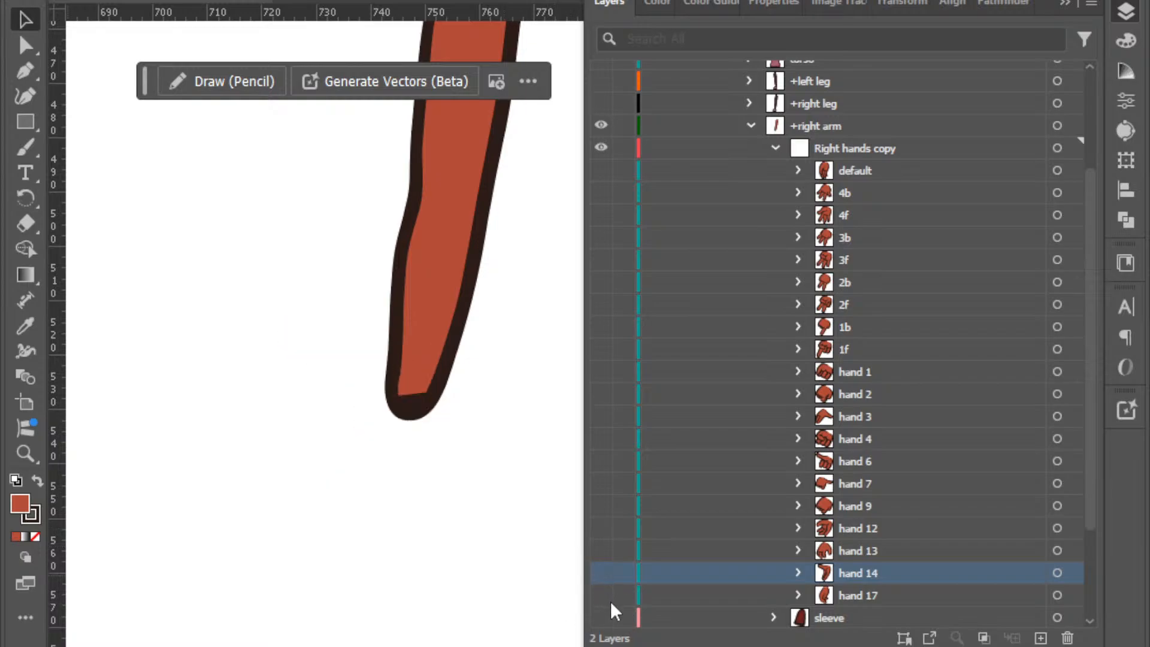
Show hand 17, nudge it to the right to align it with the wrist, and deselect it.
{"action": "left_click", "coordinate": [601, 595]}
{"action": "left_click_drag", "start_coordinate": [683, 588], "coordinate": [1089, 601]}
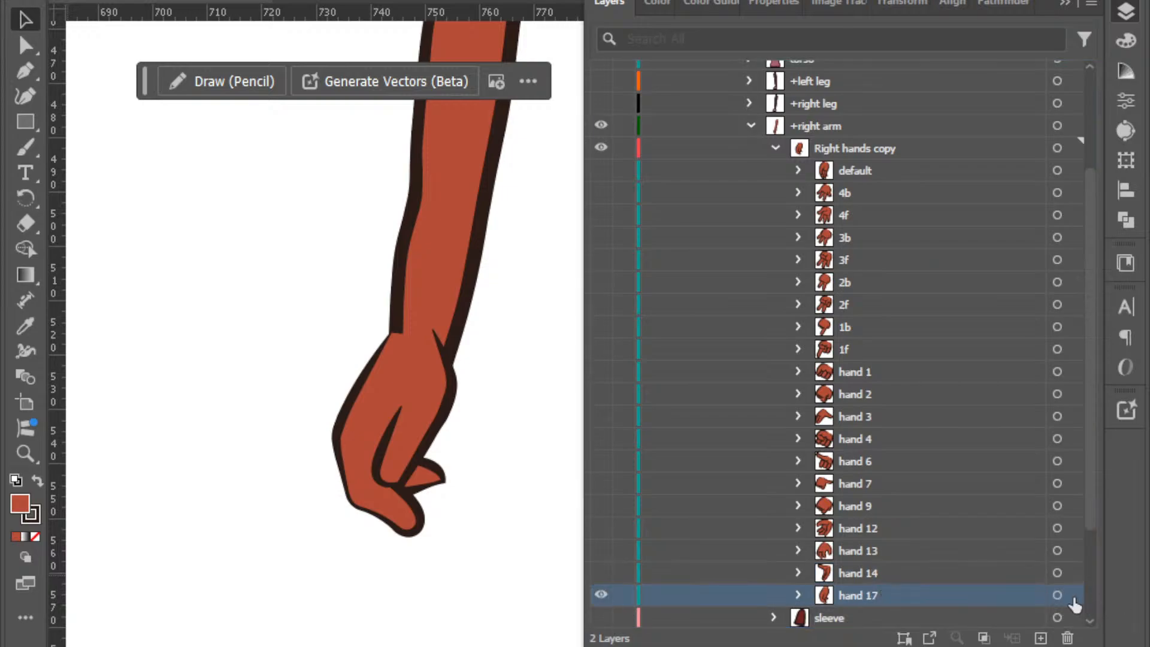
{"action": "left_click", "coordinate": [1072, 597]}
{"action": "key", "text": "Right"}
{"action": "key", "text": "Right"}
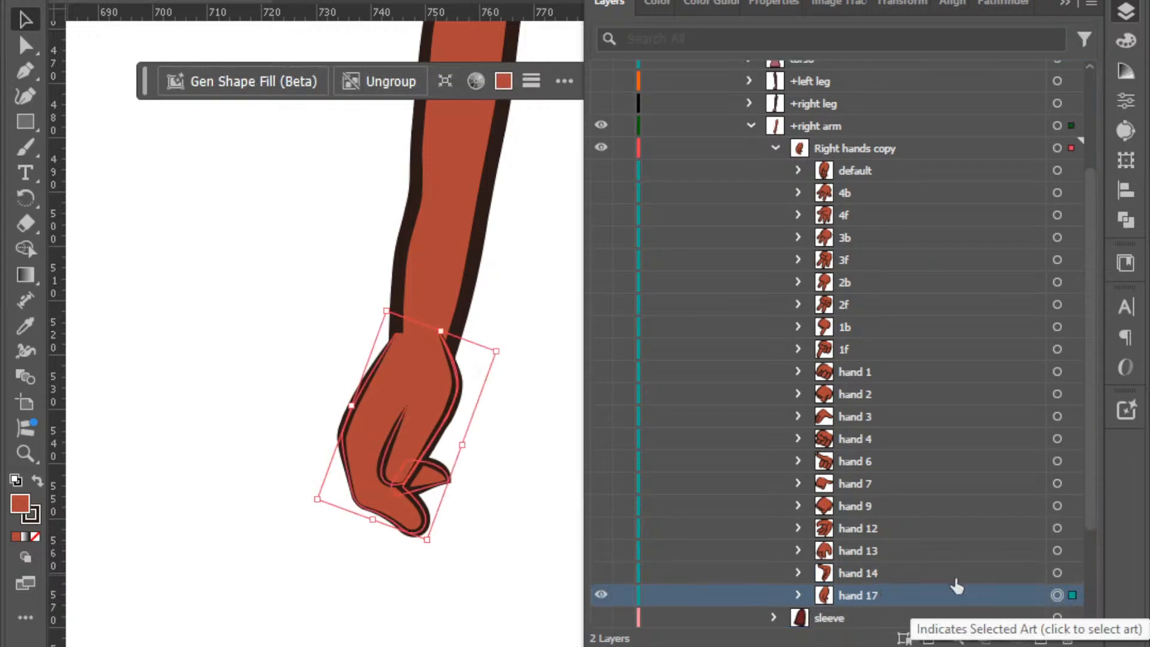
{"action": "left_click", "coordinate": [256, 404]}
Make all the hand poses from hand 14 up to default visible, and collapse the +right arm group.
{"action": "key", "text": "ctrl+minus"}
{"action": "key", "text": "ctrl+minus"}
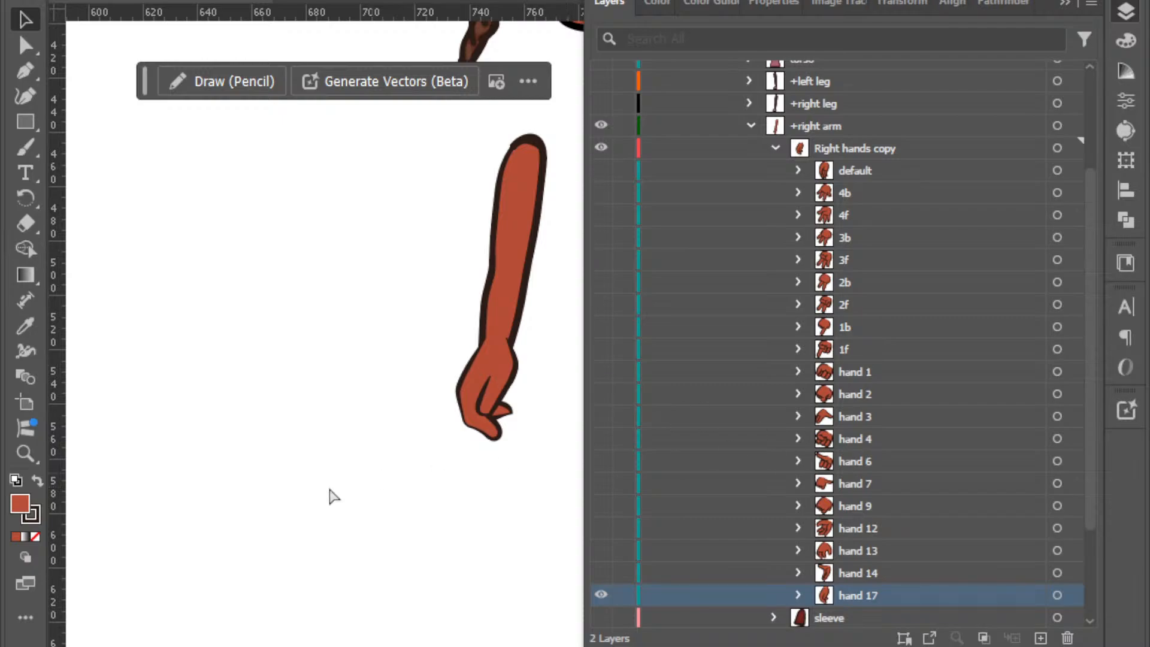
{"action": "scroll", "coordinate": [349, 487], "scroll_direction": "right", "scroll_amount": 3}
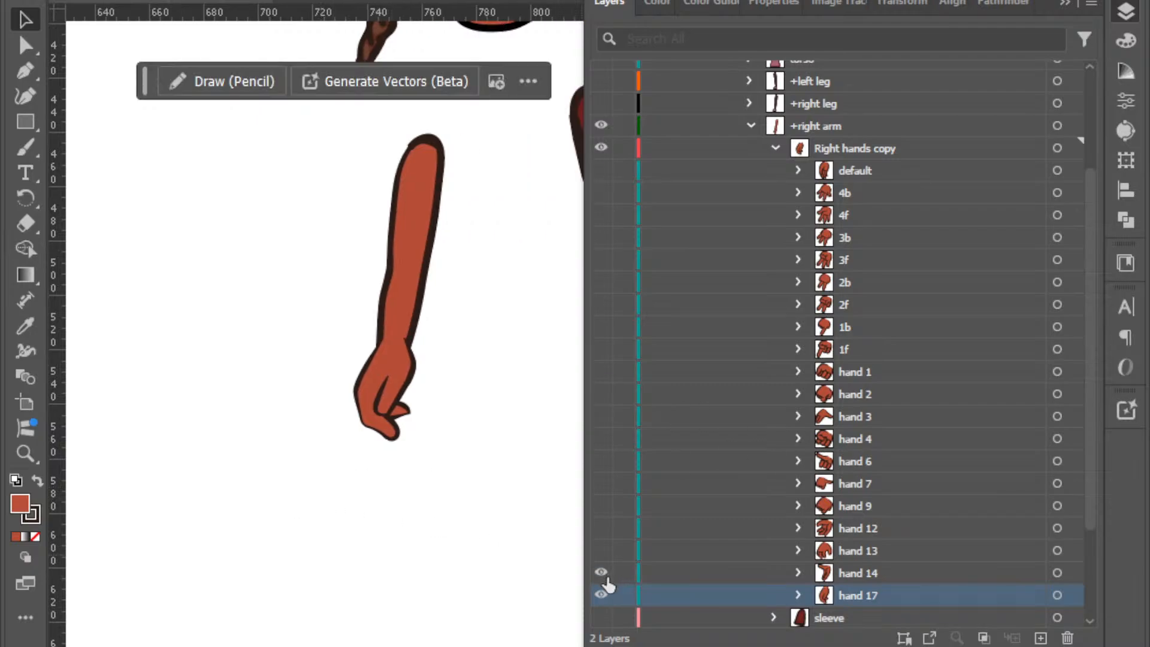
{"action": "left_click_drag", "start_coordinate": [600, 573], "coordinate": [600, 170]}
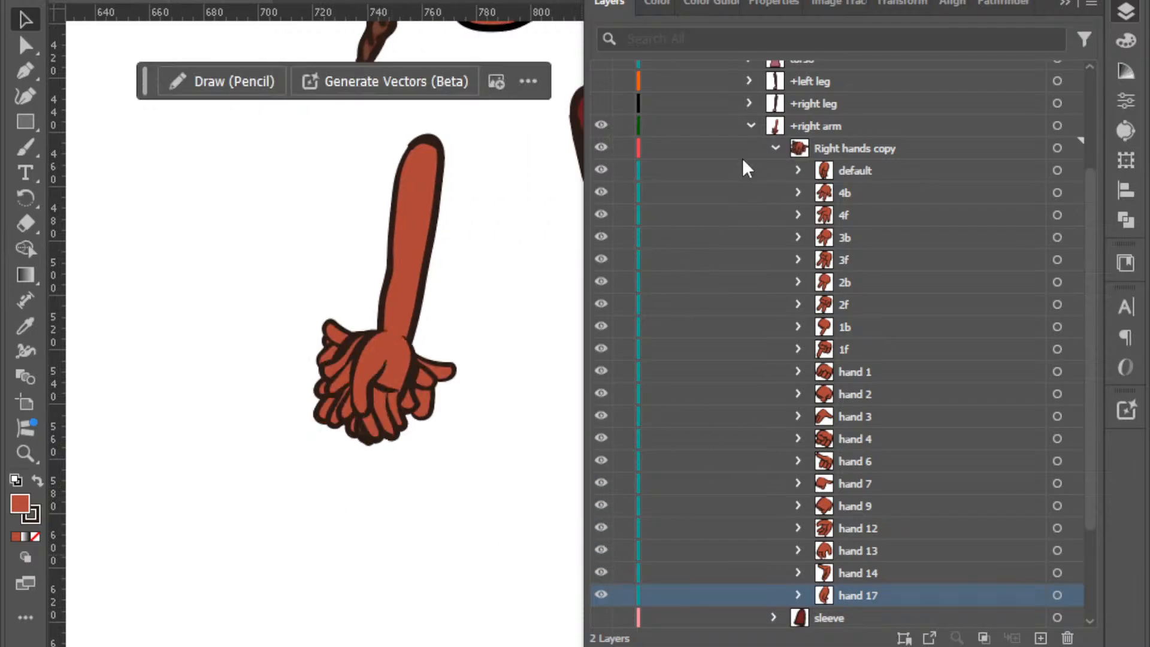
{"action": "left_click", "coordinate": [749, 127]}
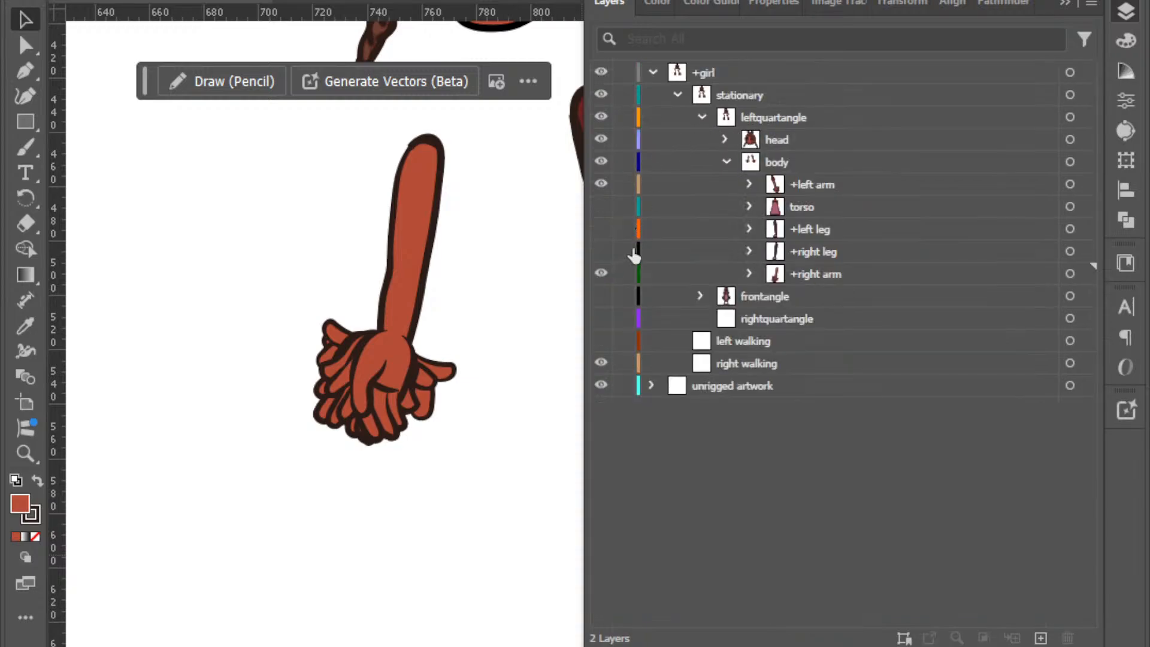
{"action": "left_click", "coordinate": [726, 163]}
{"action": "left_click", "coordinate": [726, 163]}
Turn the torso and both legs visible again with both arms, toggling individual limbs to check them.
{"action": "left_click_drag", "start_coordinate": [607, 255], "coordinate": [602, 206]}
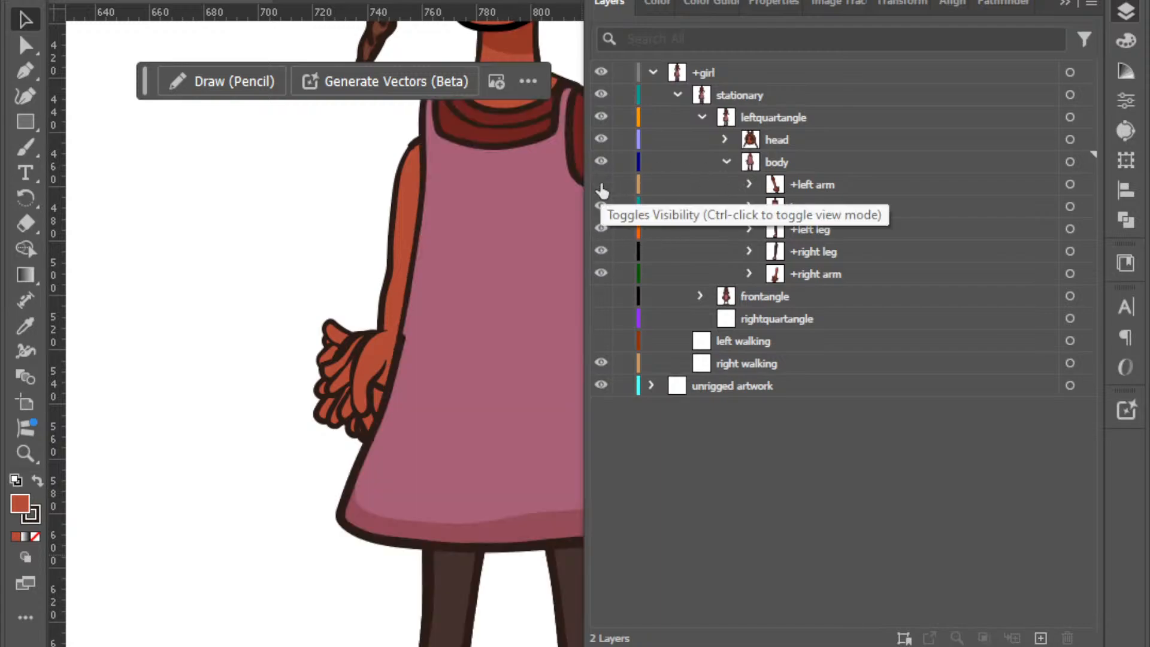
{"action": "scroll", "coordinate": [421, 214], "scroll_direction": "right", "scroll_amount": 3}
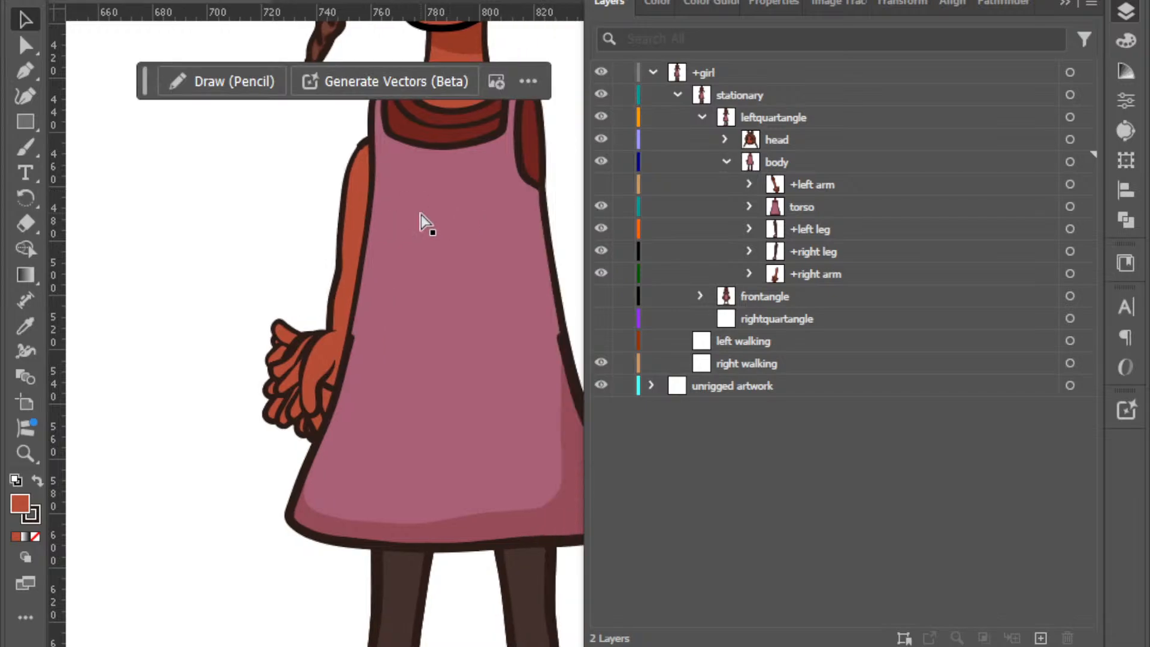
{"action": "left_click", "coordinate": [602, 186]}
{"action": "left_click", "coordinate": [603, 229]}
{"action": "left_click", "coordinate": [606, 254]}
{"action": "left_click", "coordinate": [602, 252]}
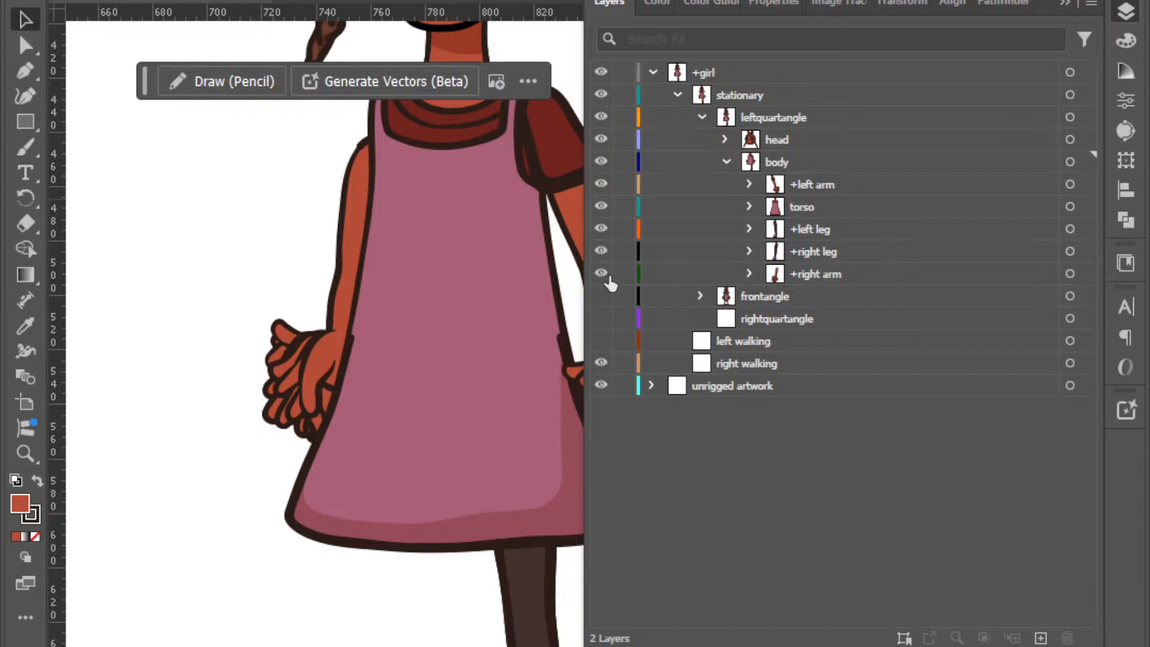
{"action": "left_click", "coordinate": [602, 274]}
{"action": "left_click", "coordinate": [602, 273]}
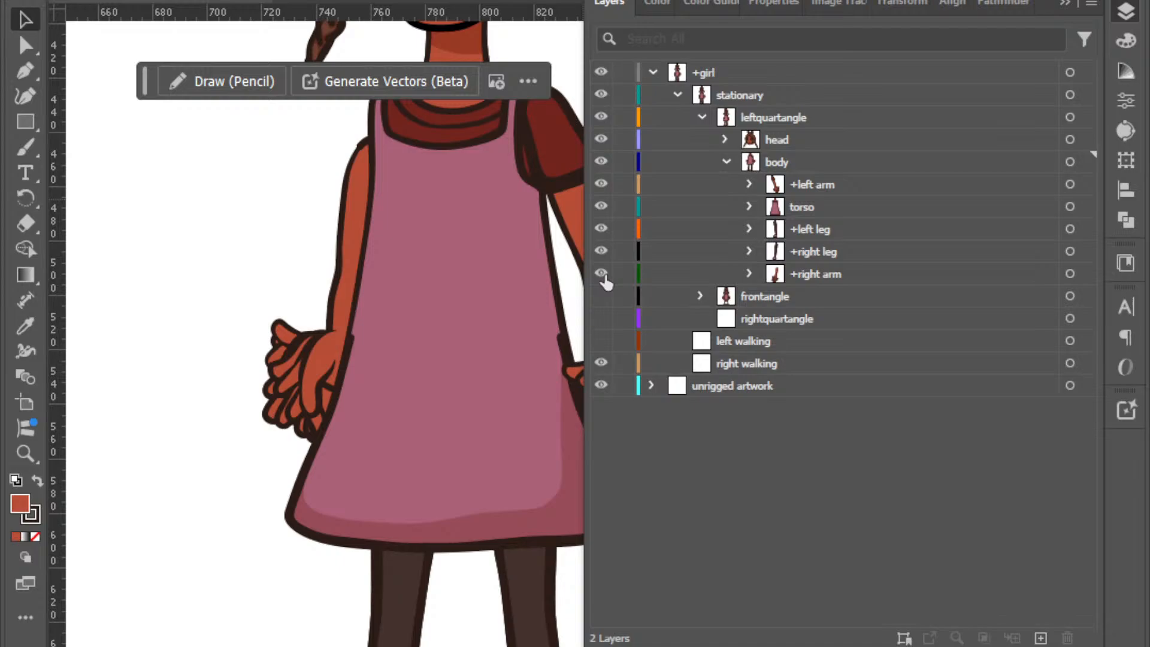
Set the stroke weight of the dress's lower skirt outline to 0.25 pt.
{"action": "left_click", "coordinate": [338, 400]}
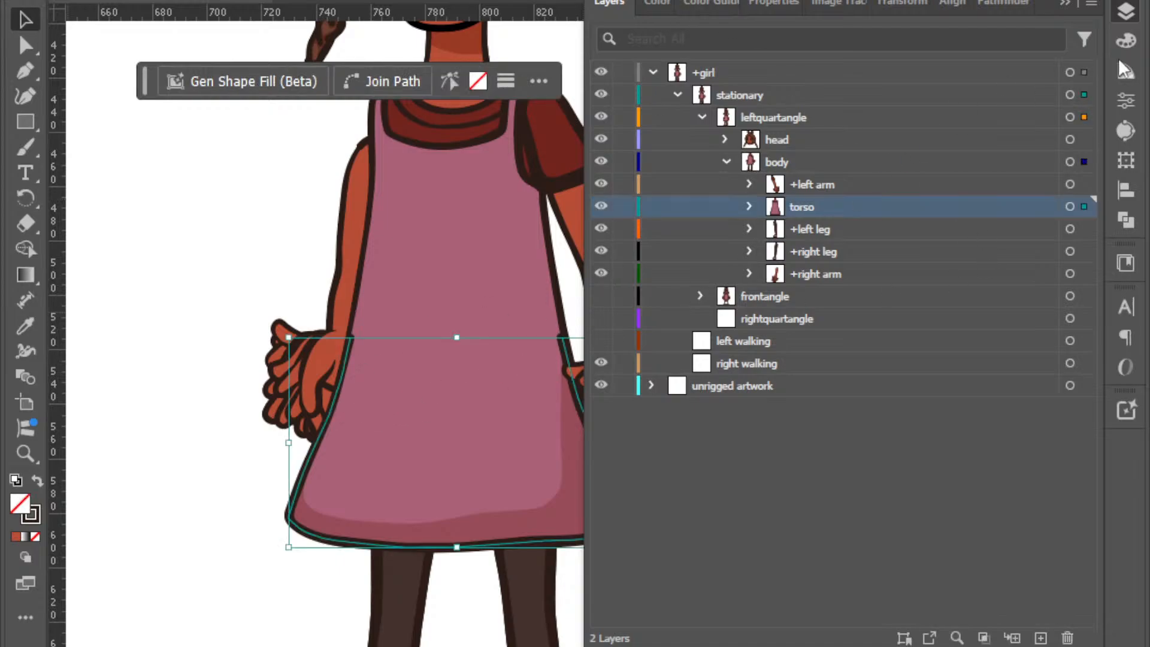
{"action": "left_click", "coordinate": [1124, 100]}
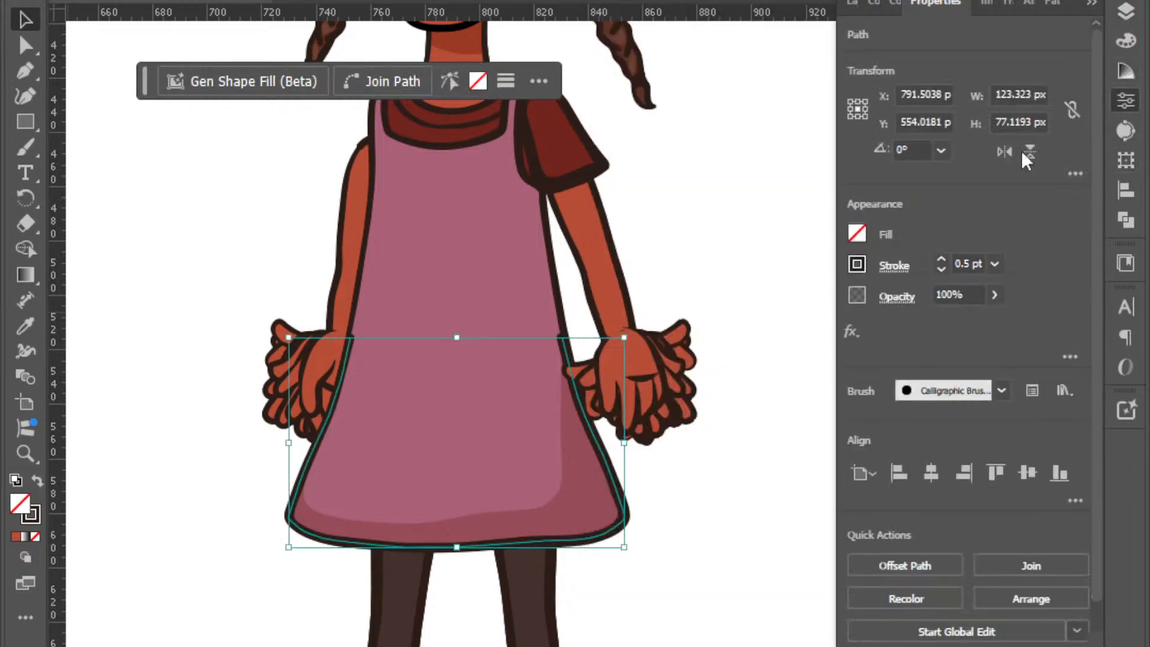
{"action": "left_click", "coordinate": [978, 263]}
{"action": "type", "text": "1.25"}
{"action": "key", "text": "Return"}
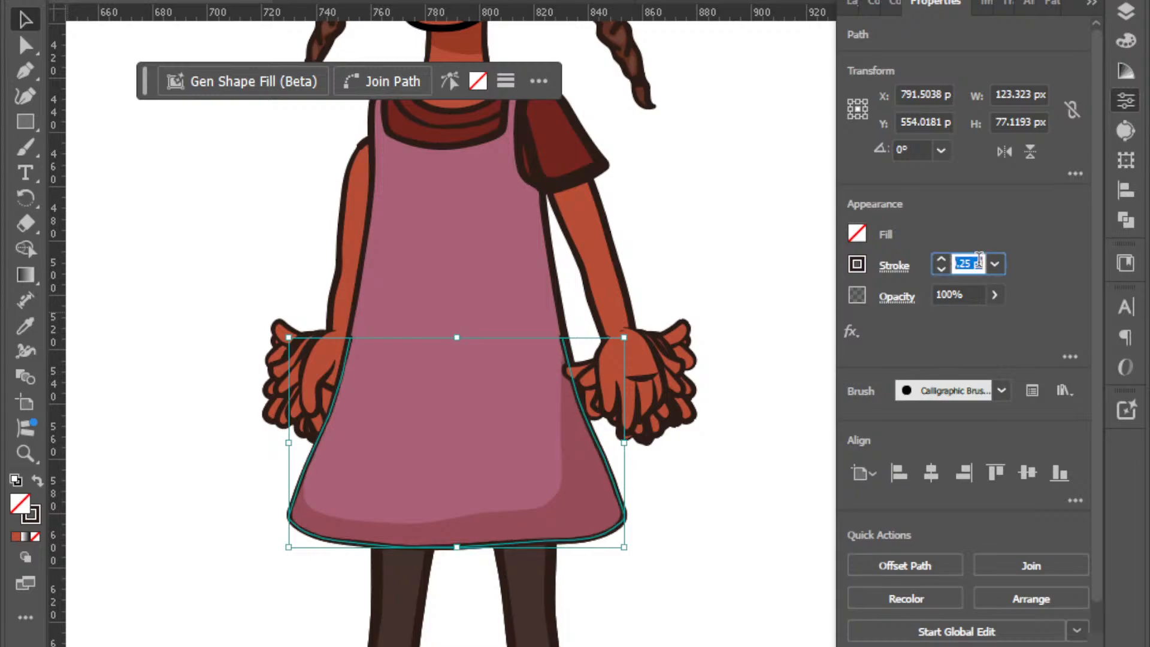
Shift the skirt path slightly up and left so its left upper end meets the dress's side outline.
{"action": "scroll", "coordinate": [616, 226], "scroll_direction": "up", "scroll_amount": 5}
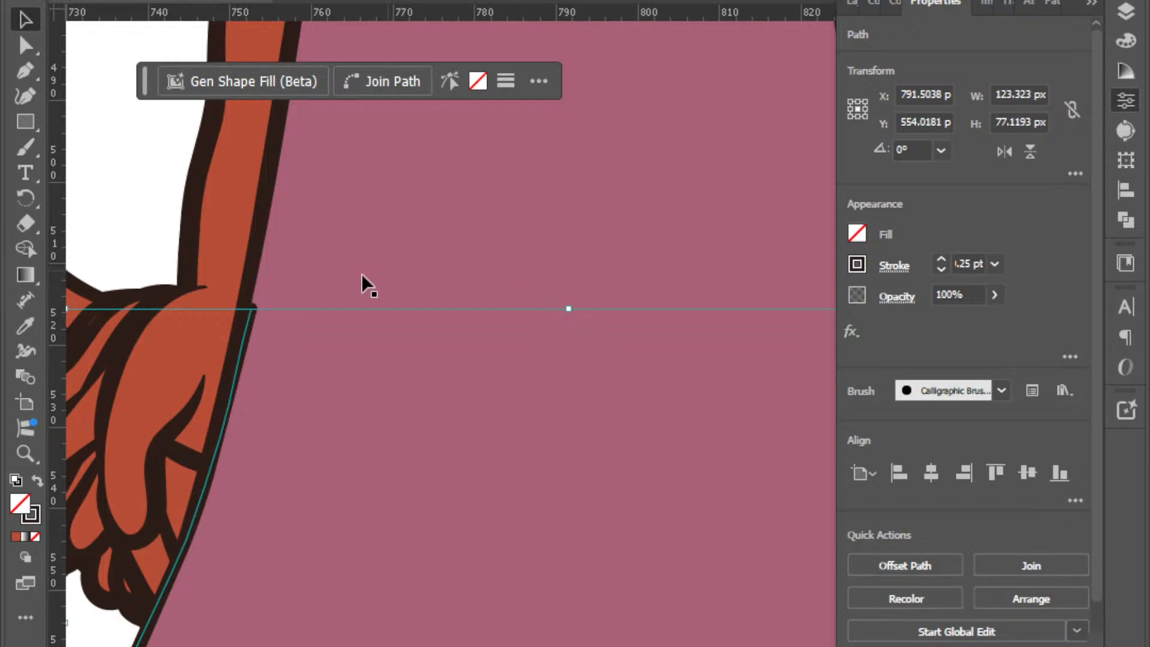
{"action": "key", "text": "a"}
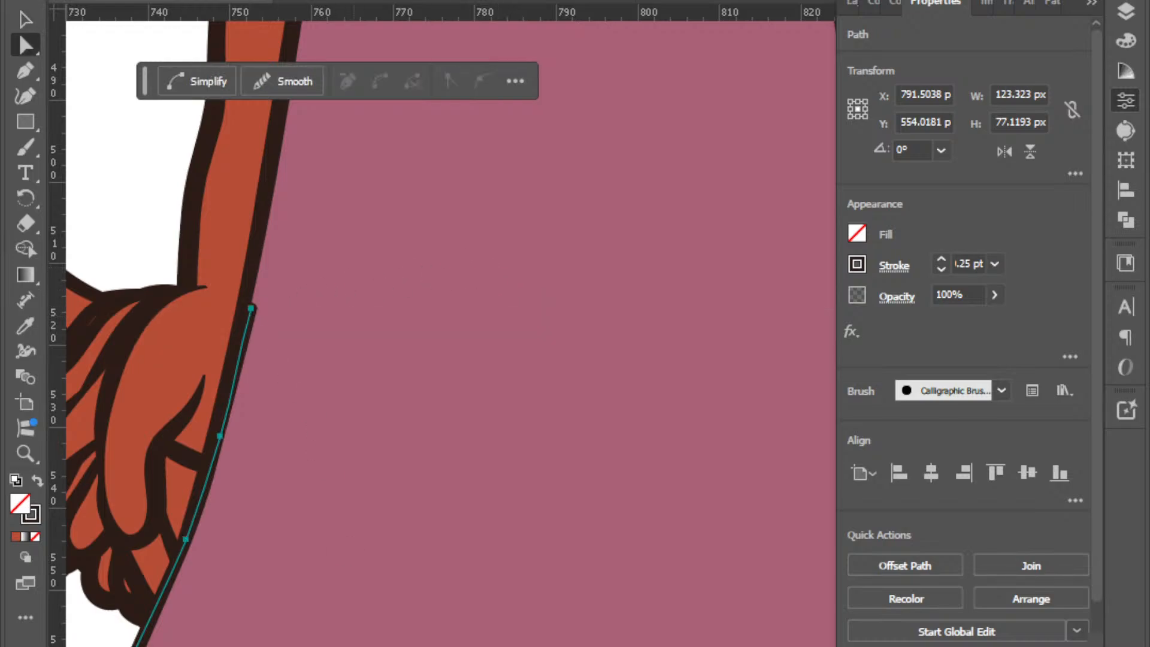
{"action": "key", "text": "a"}
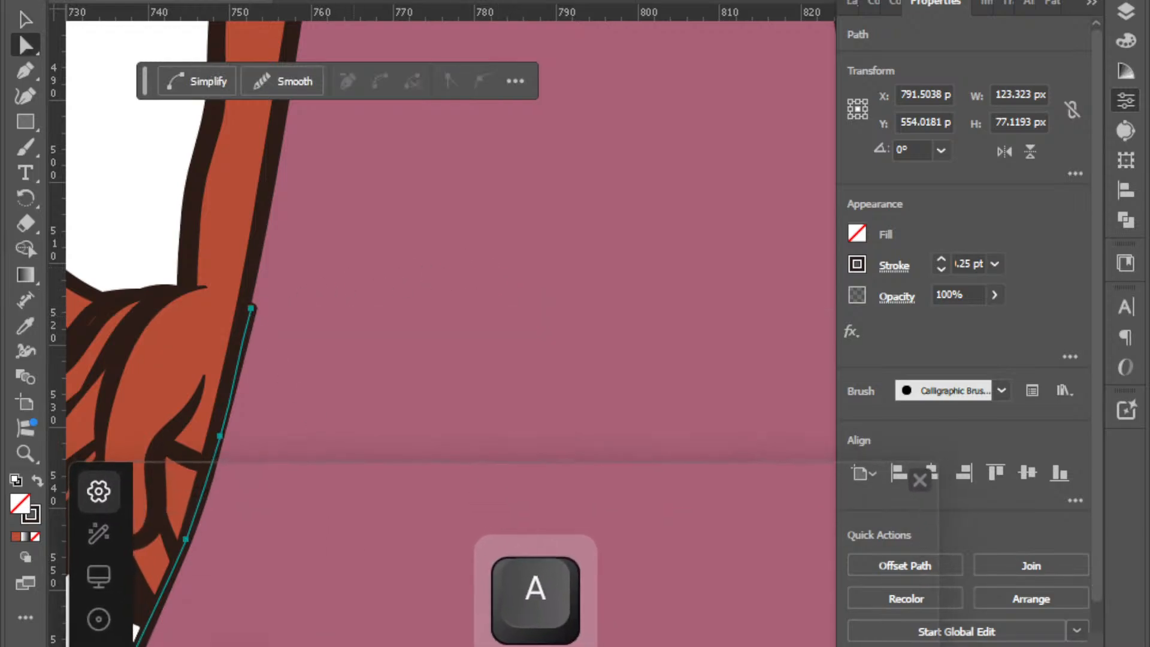
{"action": "left_click", "coordinate": [251, 308]}
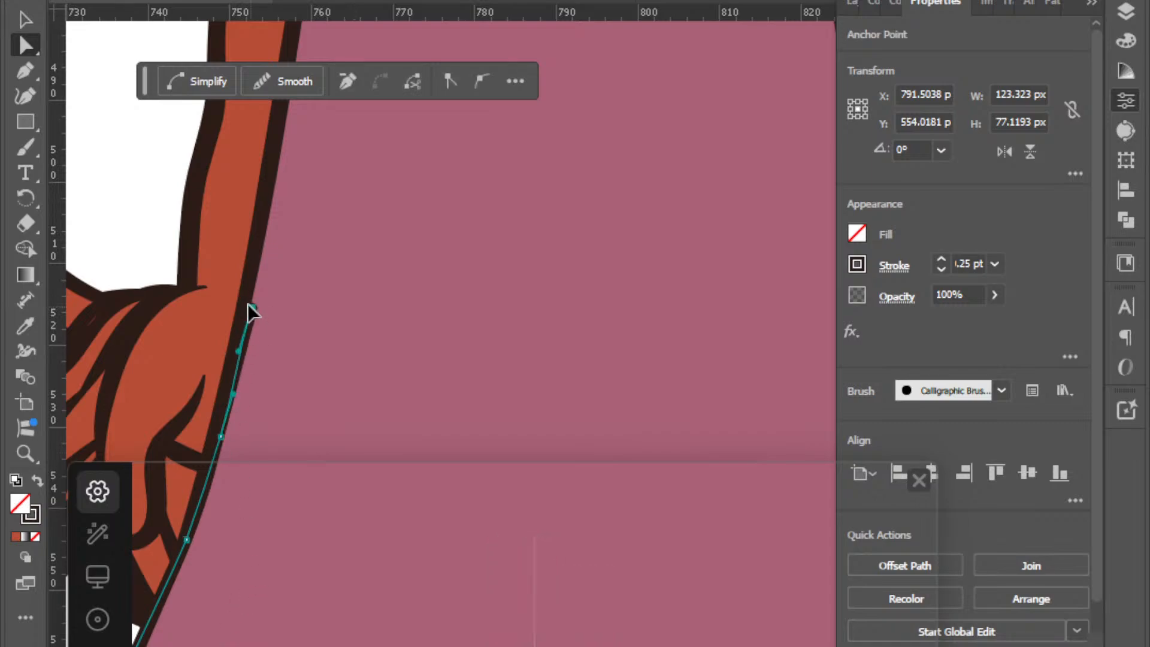
{"action": "left_click", "coordinate": [252, 309]}
{"action": "left_click_drag", "start_coordinate": [253, 311], "coordinate": [243, 304]}
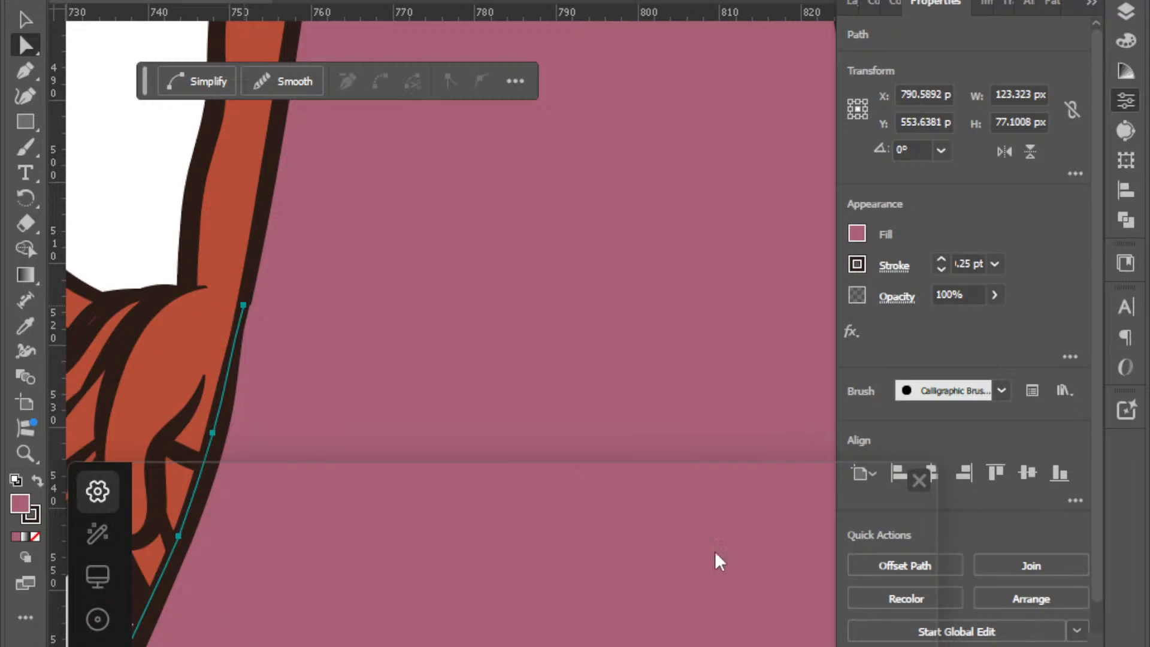
Move the skirt path's right upper anchor point onto the dress's side outline, and deselect the path.
{"action": "scroll", "coordinate": [634, 278], "scroll_direction": "right", "scroll_amount": 3}
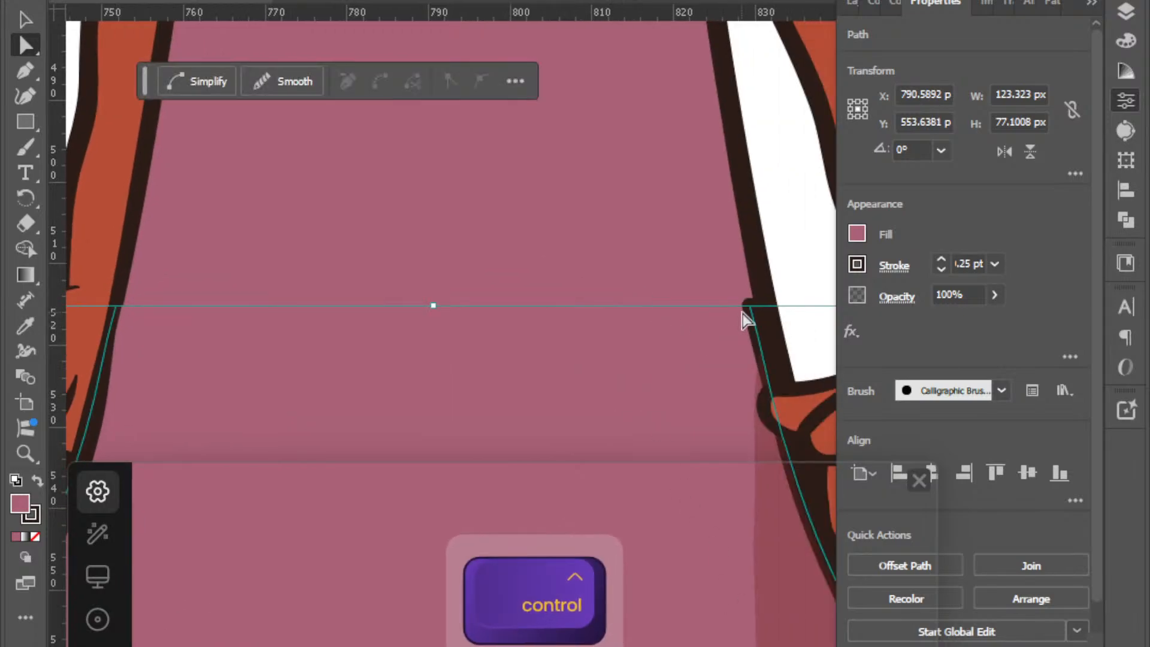
{"action": "left_click_drag", "start_coordinate": [751, 307], "coordinate": [766, 301]}
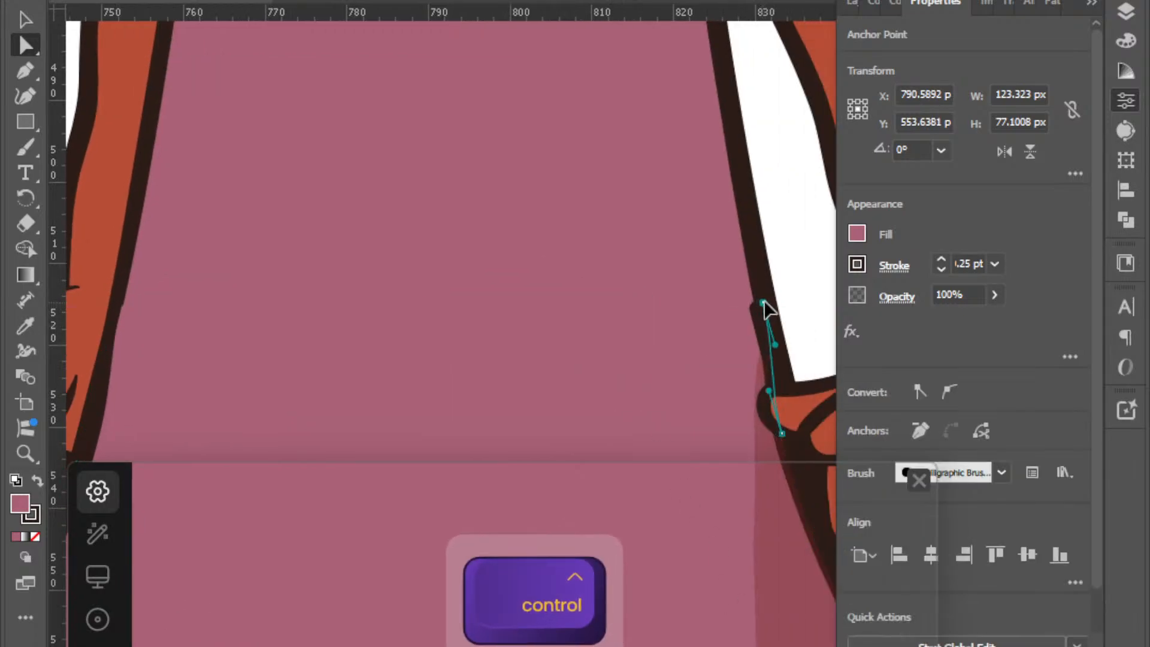
{"action": "left_click", "coordinate": [765, 307]}
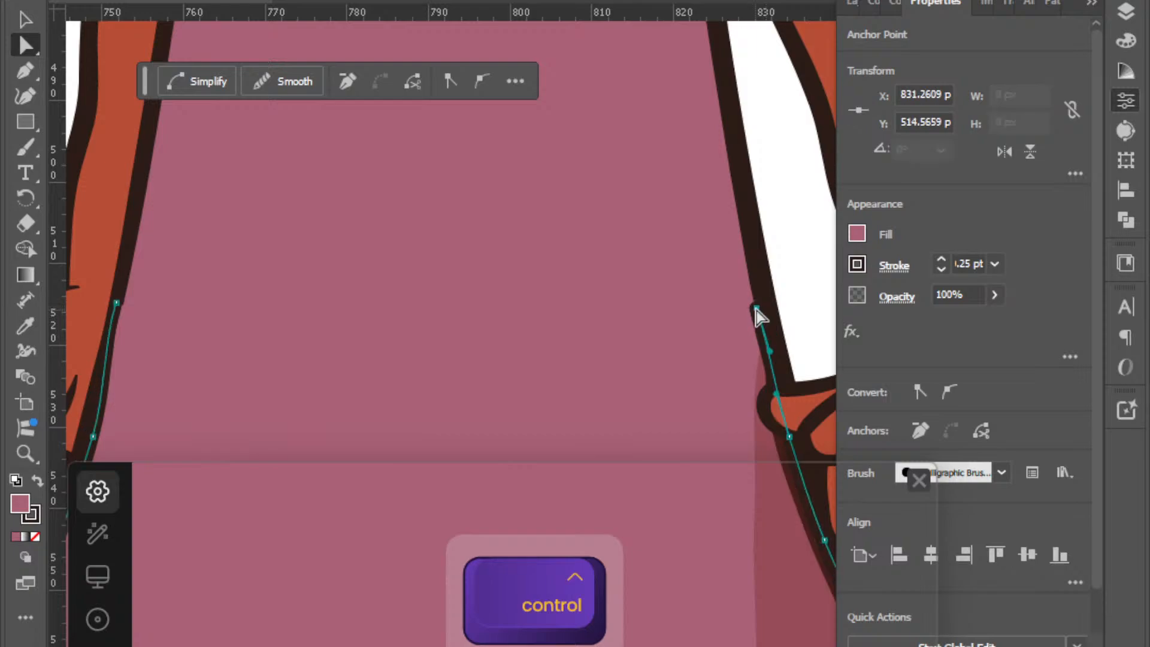
{"action": "left_click_drag", "start_coordinate": [767, 304], "coordinate": [760, 299]}
{"action": "left_click", "coordinate": [798, 261]}
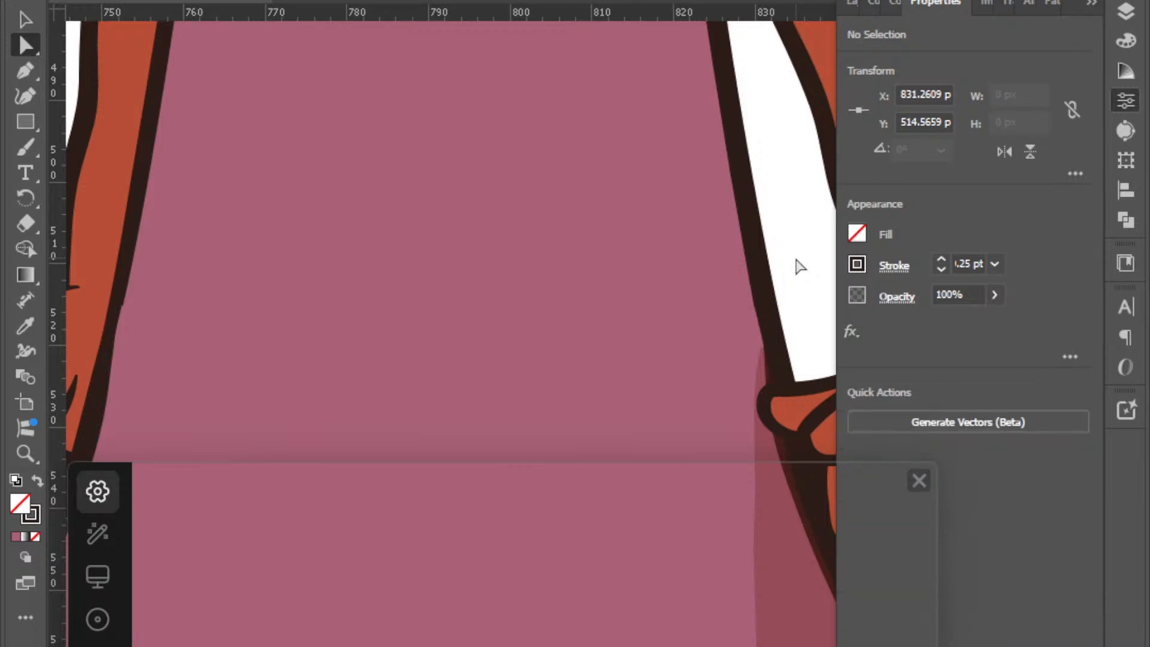
{"action": "key", "text": "ctrl+minus"}
{"action": "key", "text": "ctrl+minus"}
{"action": "key", "text": "ctrl+minus"}
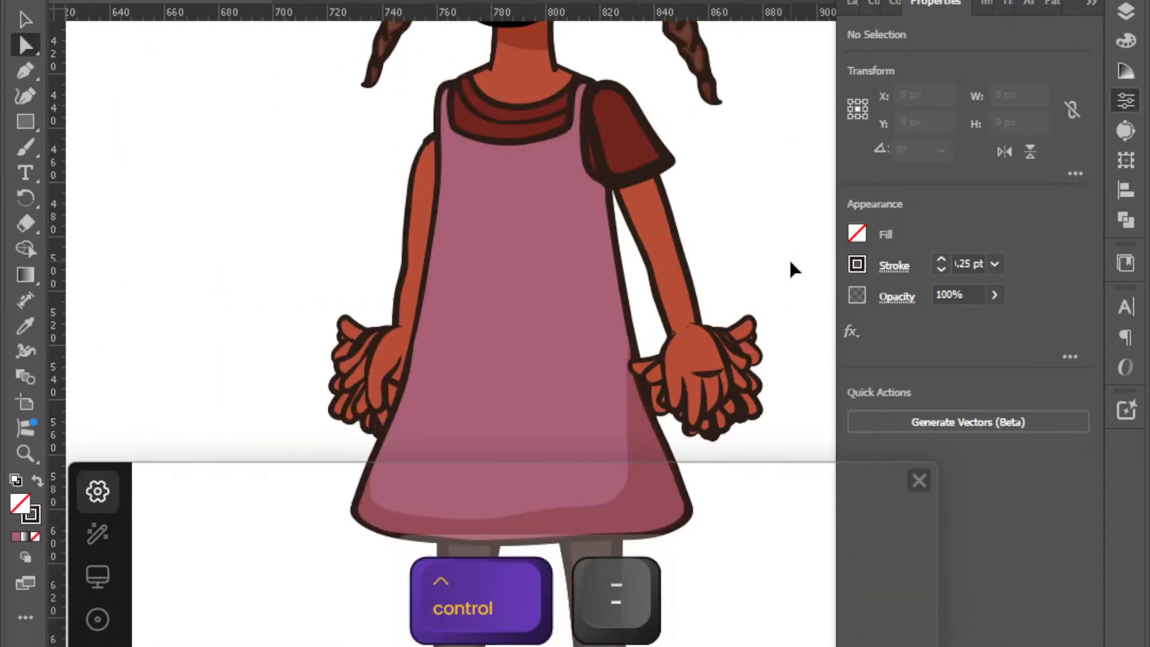
{"action": "key", "text": "ctrl+minus"}
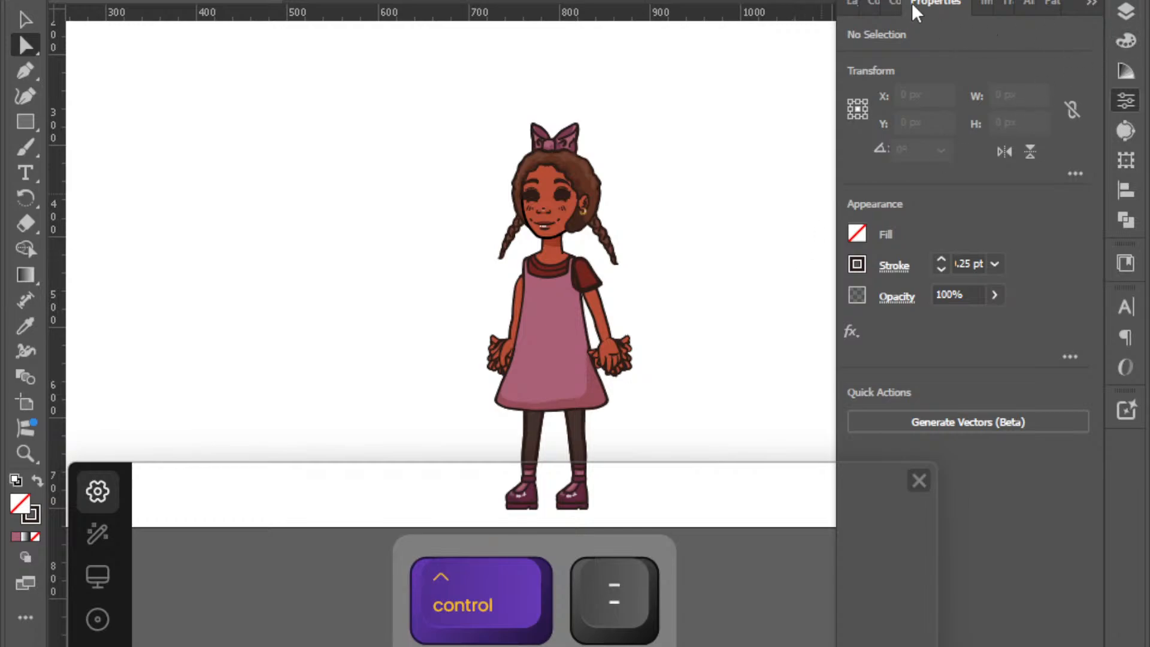
Duplicate the head and body sublayers of leftquartangle into the empty rightquartangle layer.
{"action": "left_click", "coordinate": [1118, 18]}
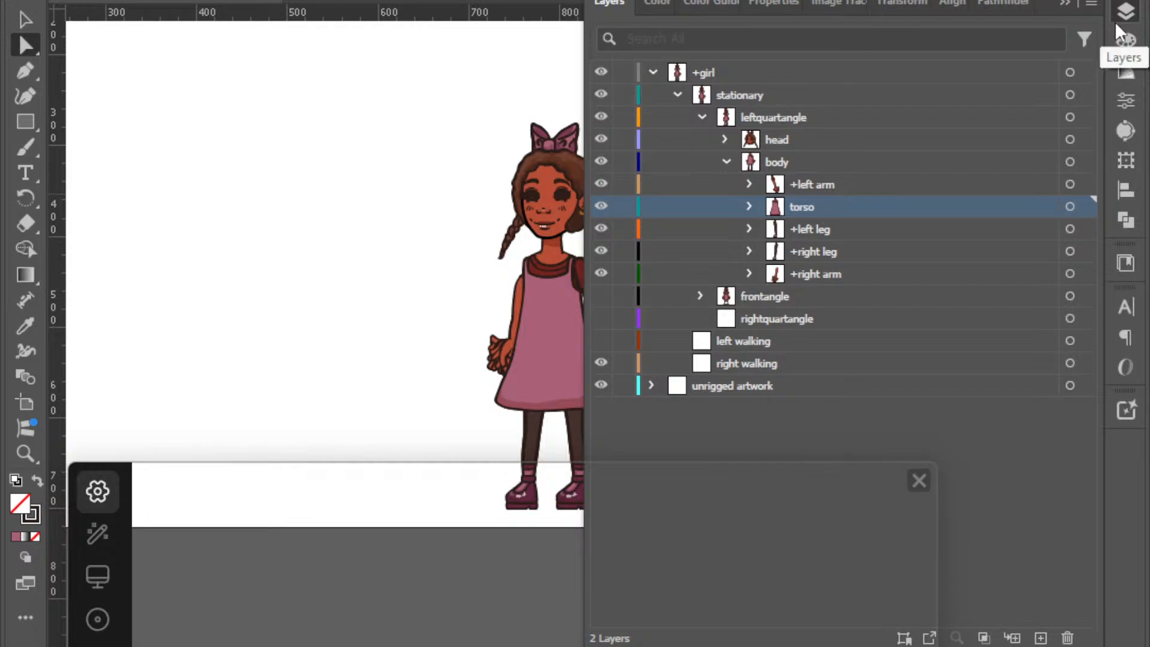
{"action": "left_click", "coordinate": [725, 162]}
{"action": "left_click", "coordinate": [774, 120]}
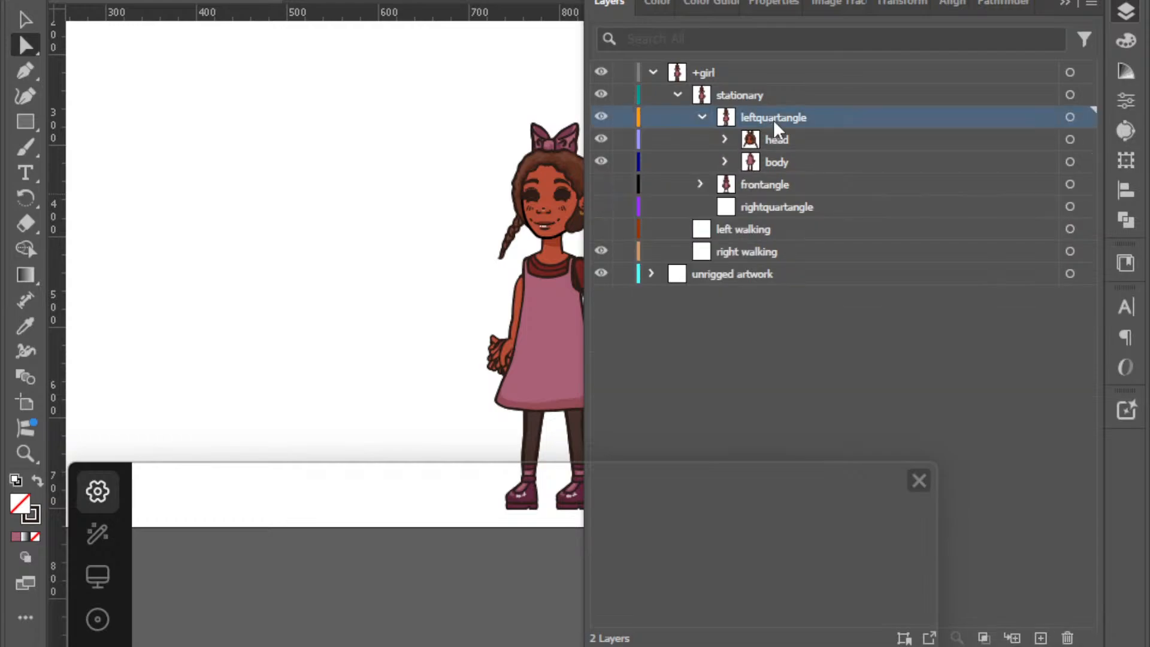
{"action": "left_click", "coordinate": [773, 120], "text": "alt"}
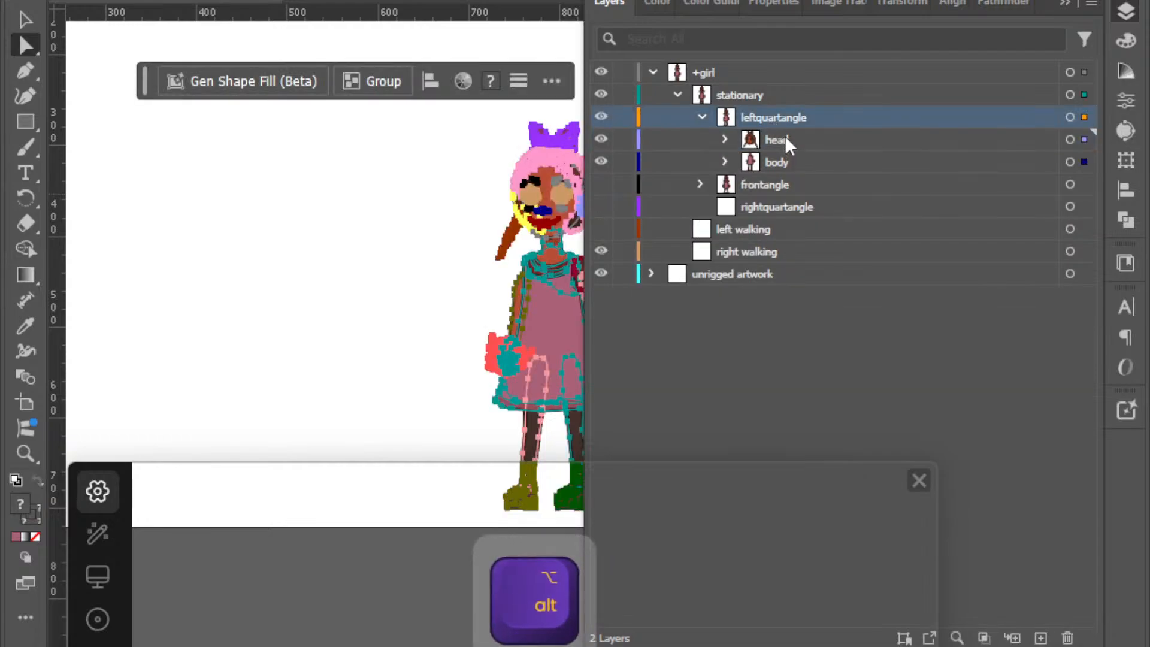
{"action": "left_click", "coordinate": [781, 139], "text": "alt"}
{"action": "left_click", "coordinate": [775, 165], "text": "alt"}
{"action": "left_click", "coordinate": [778, 149], "text": "shift"}
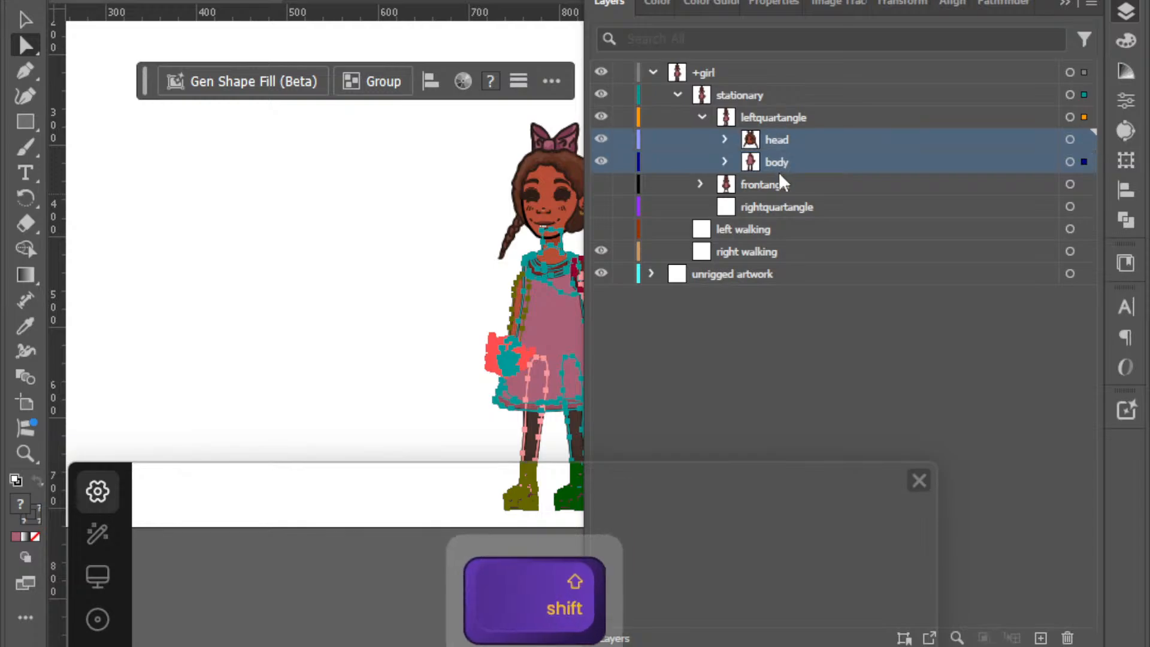
{"action": "left_click_drag", "start_coordinate": [778, 165], "coordinate": [778, 210]}
Try to reflect the artwork across the vertical axis at 90°.
{"action": "left_click", "coordinate": [514, 120]}
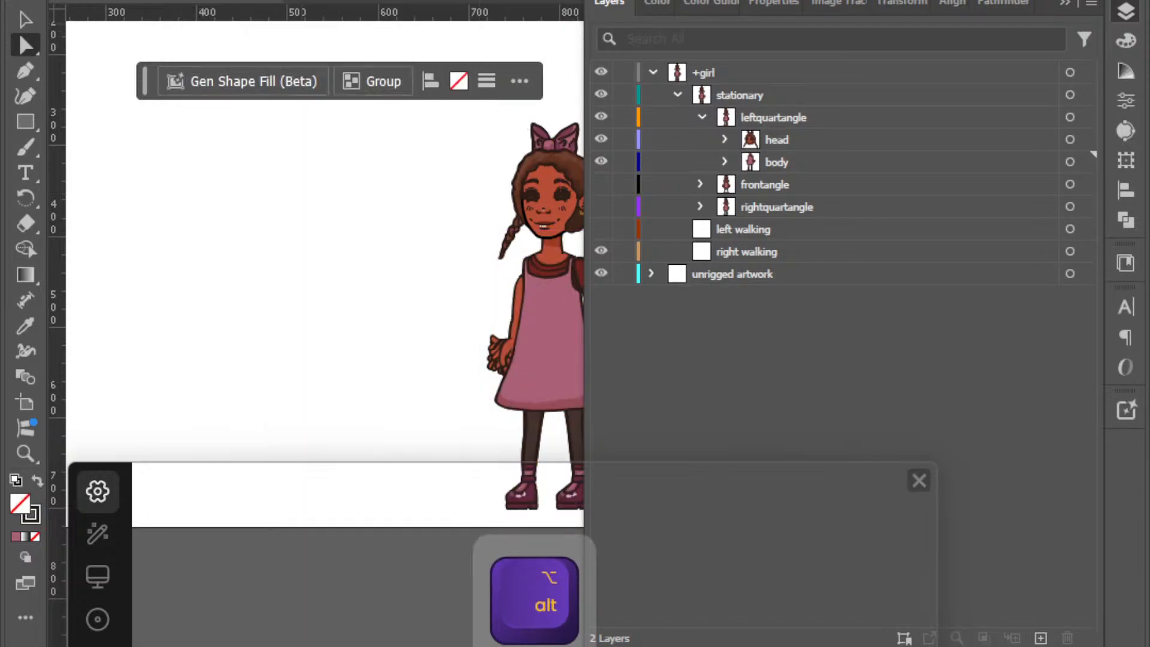
{"action": "left_click", "coordinate": [203, 0]}
{"action": "mouse_move", "coordinate": [240, 0]}
{"action": "left_click", "coordinate": [537, 58]}
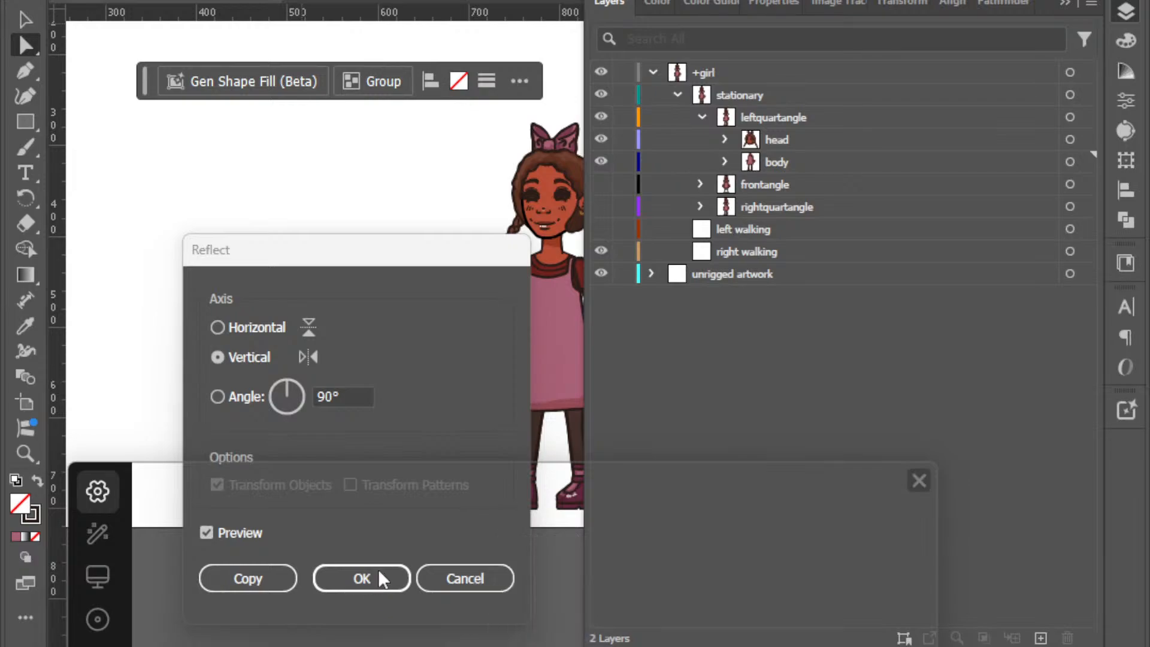
{"action": "left_click", "coordinate": [351, 288]}
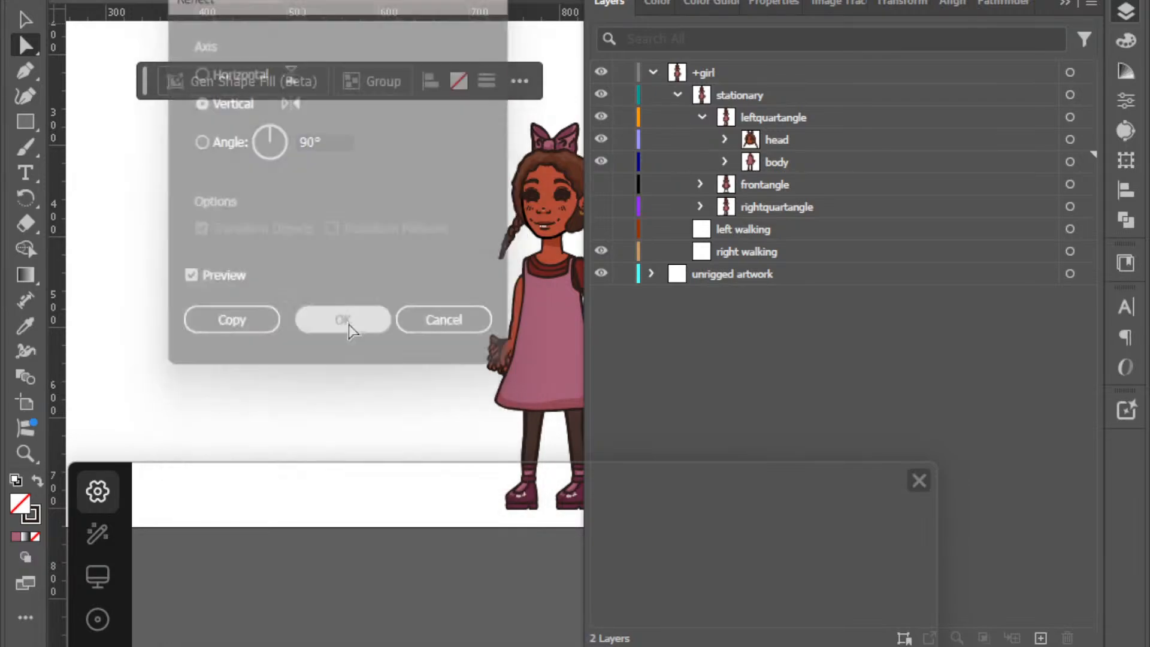
Hide the leftquartangle layer and make the rightquartangle layer visible with its sublayers listed.
{"action": "left_click", "coordinate": [703, 116]}
{"action": "left_click", "coordinate": [600, 117]}
{"action": "left_click", "coordinate": [701, 161]}
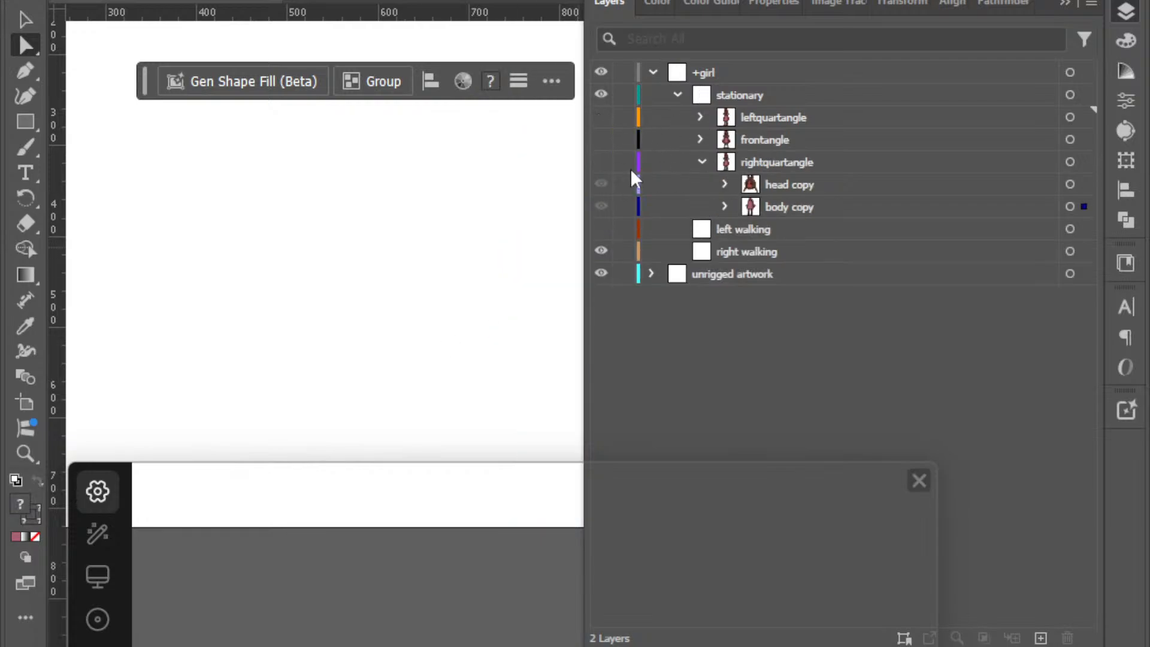
{"action": "left_click", "coordinate": [600, 162]}
Expand the head copy and body copy layers and rename the "+face copy" layer to "+face".
{"action": "left_click", "coordinate": [725, 206]}
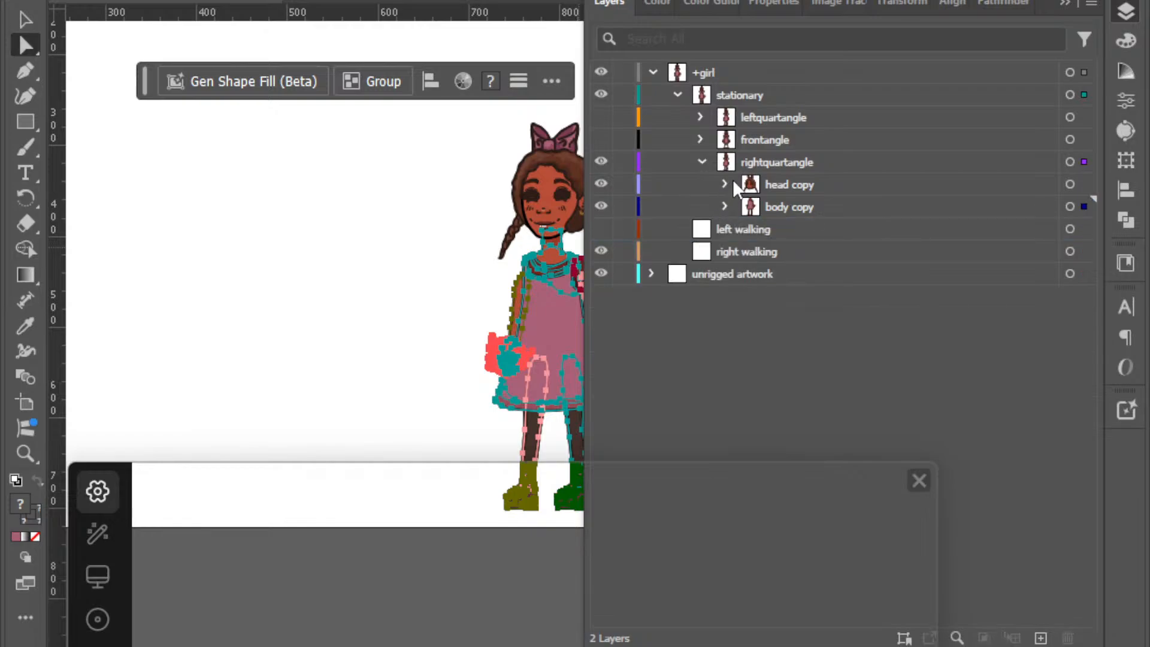
{"action": "left_click", "coordinate": [725, 184]}
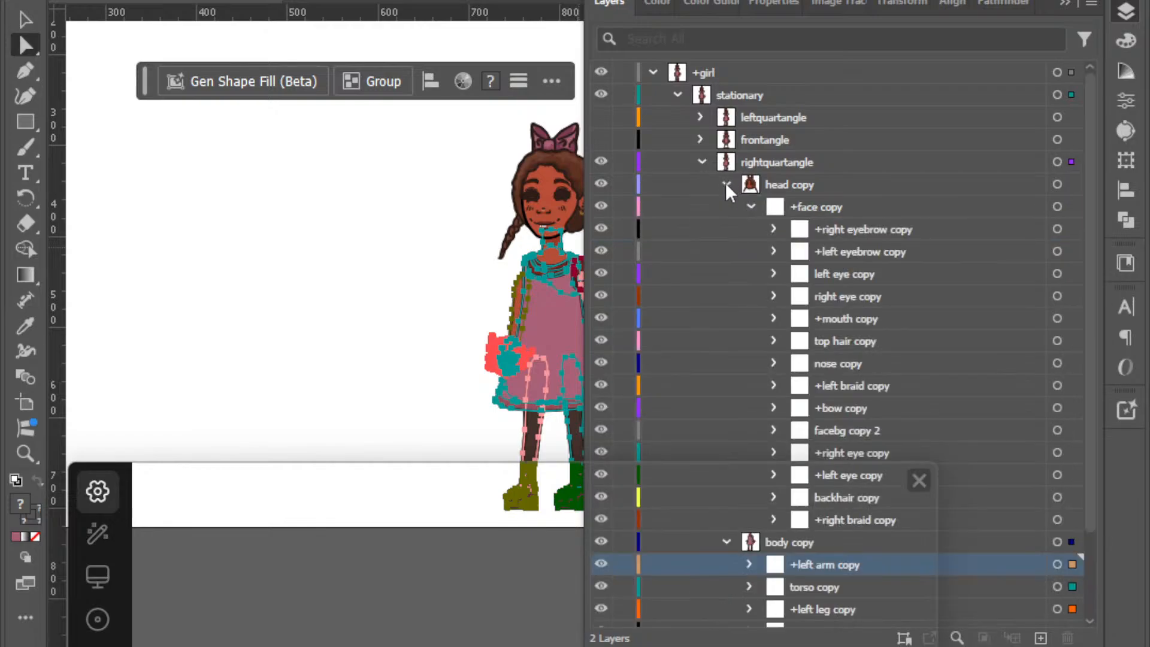
{"action": "double_click", "coordinate": [827, 208]}
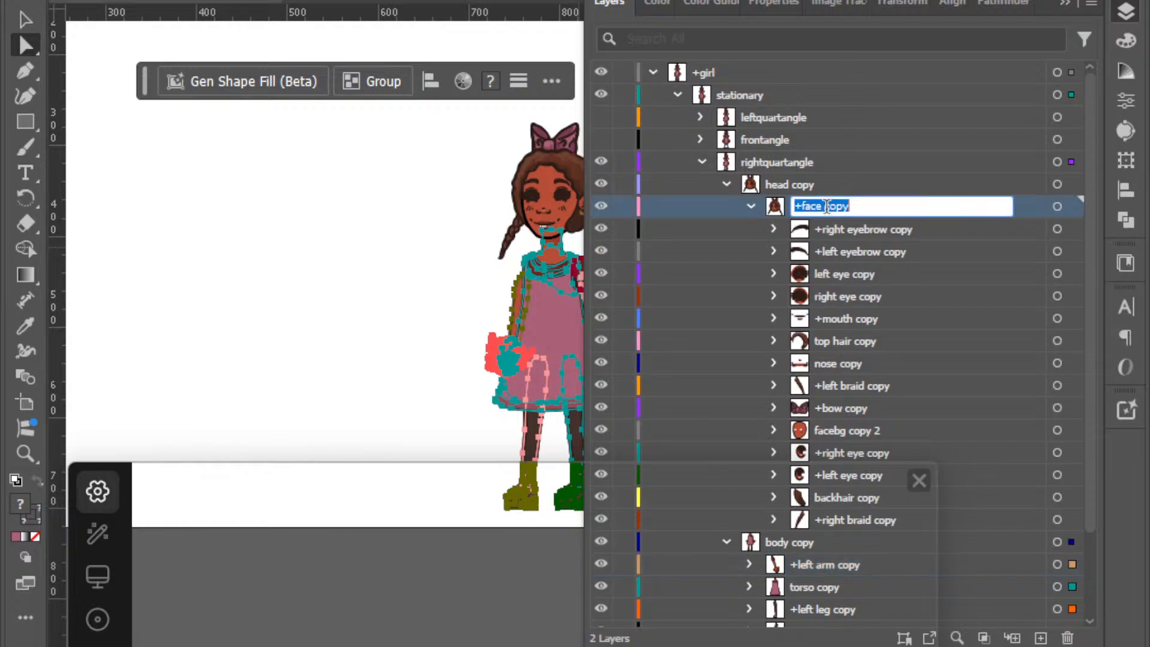
{"action": "key", "text": "Right"}
{"action": "key", "text": "BackSpace"}
{"action": "key", "text": "BackSpace"}
{"action": "key", "text": "BackSpace"}
{"action": "key", "text": "BackSpace"}
{"action": "key", "text": "BackSpace"}
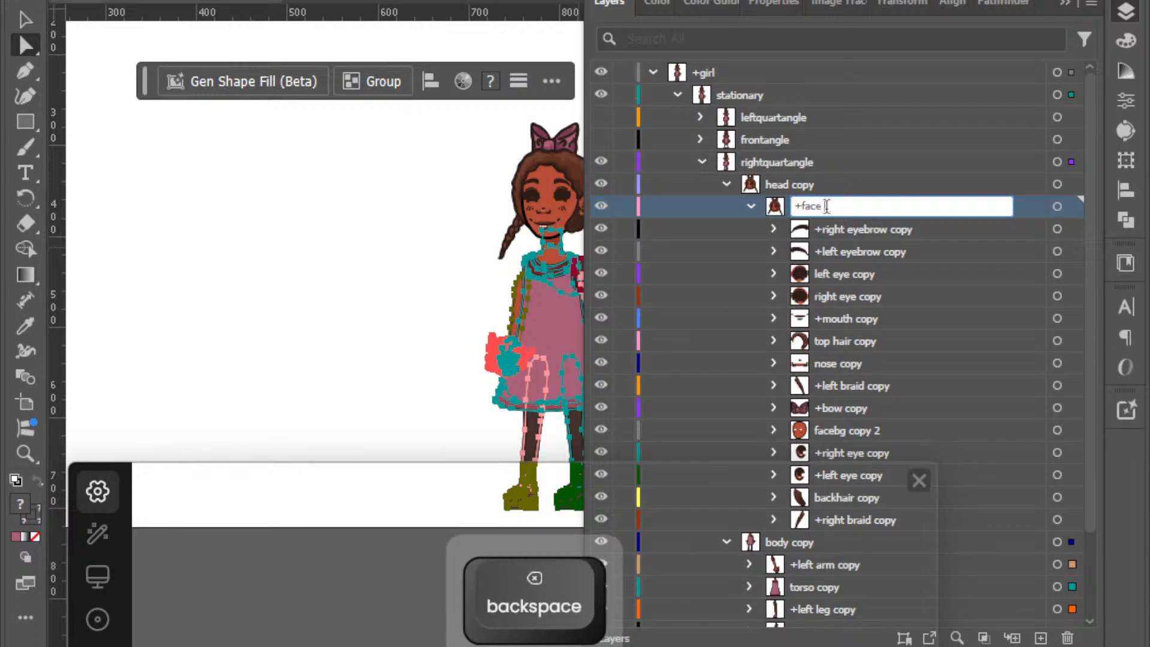
{"action": "key", "text": "Tab"}
Rename the two eyebrow copy layers in the face to "+right eyebrow" and "+left eyebrow".
{"action": "key", "text": "Right"}
{"action": "key", "text": "BackSpace"}
{"action": "key", "text": "BackSpace"}
{"action": "key", "text": "BackSpace"}
{"action": "key", "text": "BackSpace"}
{"action": "key", "text": "BackSpace"}
{"action": "key", "text": "Tab"}
{"action": "key", "text": "Right"}
{"action": "key", "text": "BackSpace"}
{"action": "key", "text": "BackSpace"}
{"action": "key", "text": "BackSpace"}
{"action": "key", "text": "BackSpace"}
{"action": "key", "text": "BackSpace"}
{"action": "key", "text": "Tab"}
Rename "left eye copy" to "left eye" and "right eye copy" to "right eye".
{"action": "key", "text": "Right"}
{"action": "key", "text": "BackSpace"}
{"action": "key", "text": "BackSpace"}
{"action": "key", "text": "BackSpace"}
{"action": "key", "text": "BackSpace"}
{"action": "key", "text": "BackSpace"}
{"action": "key", "text": "Tab"}
{"action": "key", "text": "Right"}
{"action": "key", "text": "BackSpace"}
{"action": "key", "text": "BackSpace"}
{"action": "key", "text": "BackSpace"}
{"action": "key", "text": "BackSpace"}
{"action": "key", "text": "BackSpace"}
{"action": "key", "text": "Tab"}
Remove the copy suffix from the mouth and top hair layers, naming them "+mouth" and "top hair".
{"action": "key", "text": "Right"}
{"action": "key", "text": "BackSpace"}
{"action": "key", "text": "BackSpace"}
{"action": "key", "text": "BackSpace"}
{"action": "key", "text": "BackSpace"}
{"action": "key", "text": "BackSpace"}
{"action": "key", "text": "Tab"}
{"action": "key", "text": "Right"}
{"action": "key", "text": "BackSpace"}
{"action": "key", "text": "BackSpace"}
{"action": "key", "text": "BackSpace"}
{"action": "key", "text": "BackSpace"}
{"action": "key", "text": "BackSpace"}
{"action": "key", "text": "Tab"}
Rename the nose and left braid copy layers to "nose" and "+left braid".
{"action": "key", "text": "Right"}
{"action": "key", "text": "BackSpace"}
{"action": "key", "text": "BackSpace"}
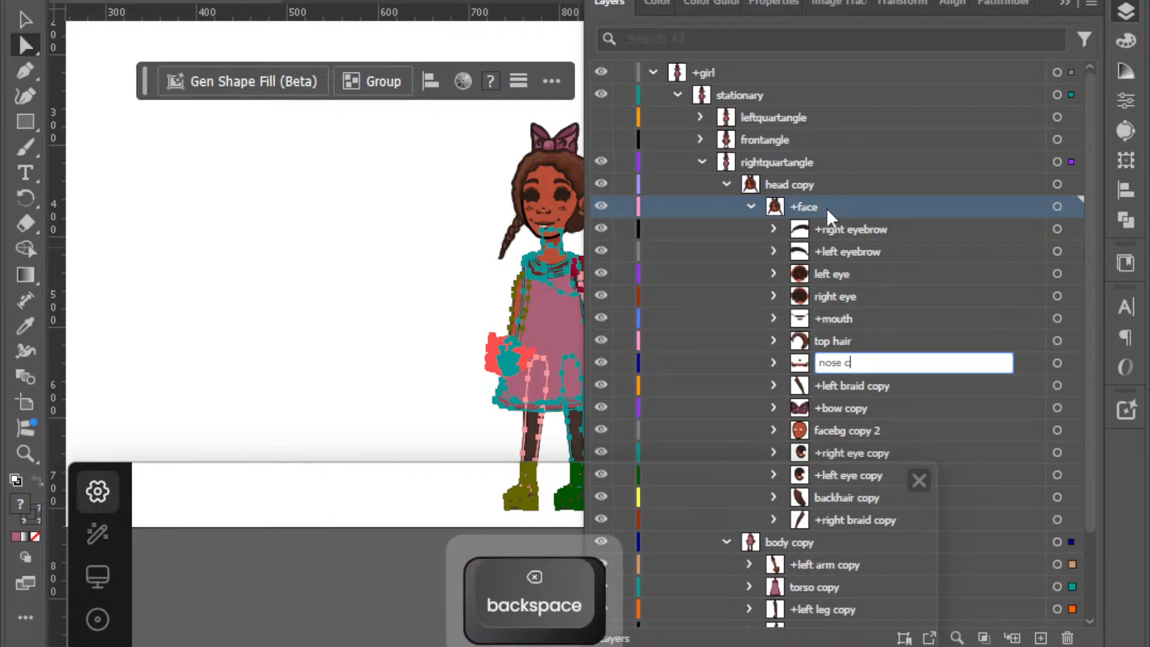
{"action": "key", "text": "BackSpace"}
{"action": "key", "text": "BackSpace"}
{"action": "key", "text": "BackSpace"}
{"action": "key", "text": "Tab"}
{"action": "key", "text": "Right"}
{"action": "key", "text": "BackSpace"}
{"action": "key", "text": "BackSpace"}
{"action": "key", "text": "BackSpace"}
{"action": "key", "text": "BackSpace"}
{"action": "key", "text": "BackSpace"}
{"action": "key", "text": "Tab"}
Rename "+bow copy" to "+bow" and "facebg copy 2" to "facebg".
{"action": "key", "text": "Right"}
{"action": "key", "text": "BackSpace"}
{"action": "key", "text": "BackSpace"}
{"action": "key", "text": "BackSpace"}
{"action": "key", "text": "BackSpace"}
{"action": "key", "text": "BackSpace"}
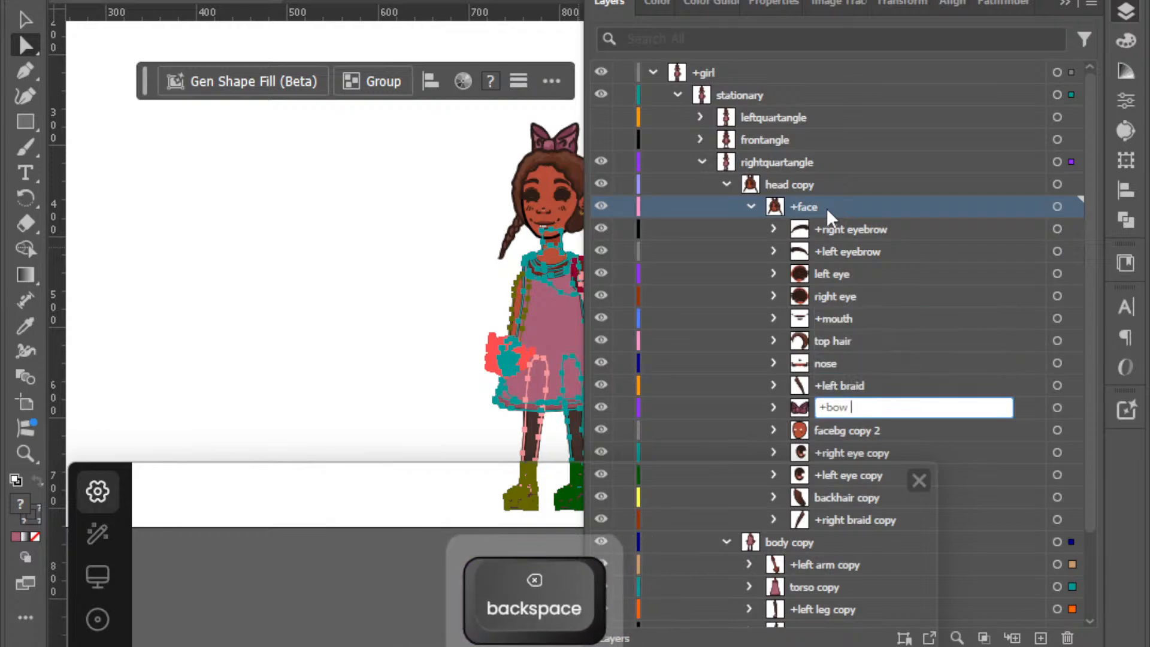
{"action": "key", "text": "Tab"}
{"action": "key", "text": "Right"}
{"action": "key", "text": "BackSpace"}
{"action": "key", "text": "BackSpace"}
{"action": "key", "text": "BackSpace"}
{"action": "key", "text": "BackSpace"}
{"action": "key", "text": "BackSpace"}
{"action": "key", "text": "BackSpace"}
{"action": "key", "text": "BackSpace"}
{"action": "key", "text": "Tab"}
Rename "+right eye copy" to "+right eye" and "+left eye copy" to "+left eye".
{"action": "key", "text": "Right"}
{"action": "key", "text": "BackSpace"}
{"action": "key", "text": "BackSpace"}
{"action": "key", "text": "BackSpace"}
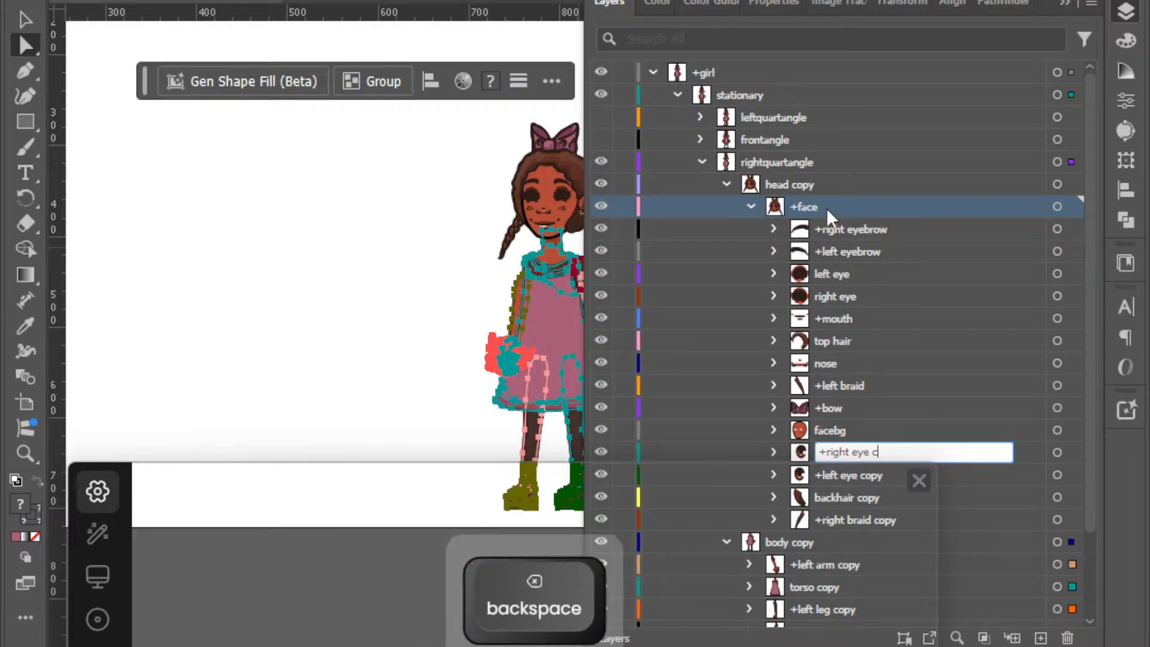
{"action": "key", "text": "BackSpace"}
{"action": "key", "text": "BackSpace"}
{"action": "key", "text": "Tab"}
{"action": "key", "text": "Right"}
{"action": "key", "text": "BackSpace"}
{"action": "key", "text": "BackSpace"}
{"action": "key", "text": "BackSpace"}
{"action": "key", "text": "BackSpace"}
{"action": "key", "text": "BackSpace"}
{"action": "key", "text": "Tab"}
Rename the backhair and right braid copy layers to "backhair" and "+right braid".
{"action": "key", "text": "Right"}
{"action": "key", "text": "BackSpace"}
{"action": "key", "text": "BackSpace"}
{"action": "key", "text": "BackSpace"}
{"action": "key", "text": "BackSpace"}
{"action": "key", "text": "BackSpace"}
{"action": "key", "text": "Tab"}
{"action": "key", "text": "Right"}
{"action": "key", "text": "BackSpace"}
{"action": "key", "text": "BackSpace"}
{"action": "key", "text": "BackSpace"}
{"action": "key", "text": "BackSpace"}
{"action": "key", "text": "BackSpace"}
{"action": "key", "text": "Tab"}
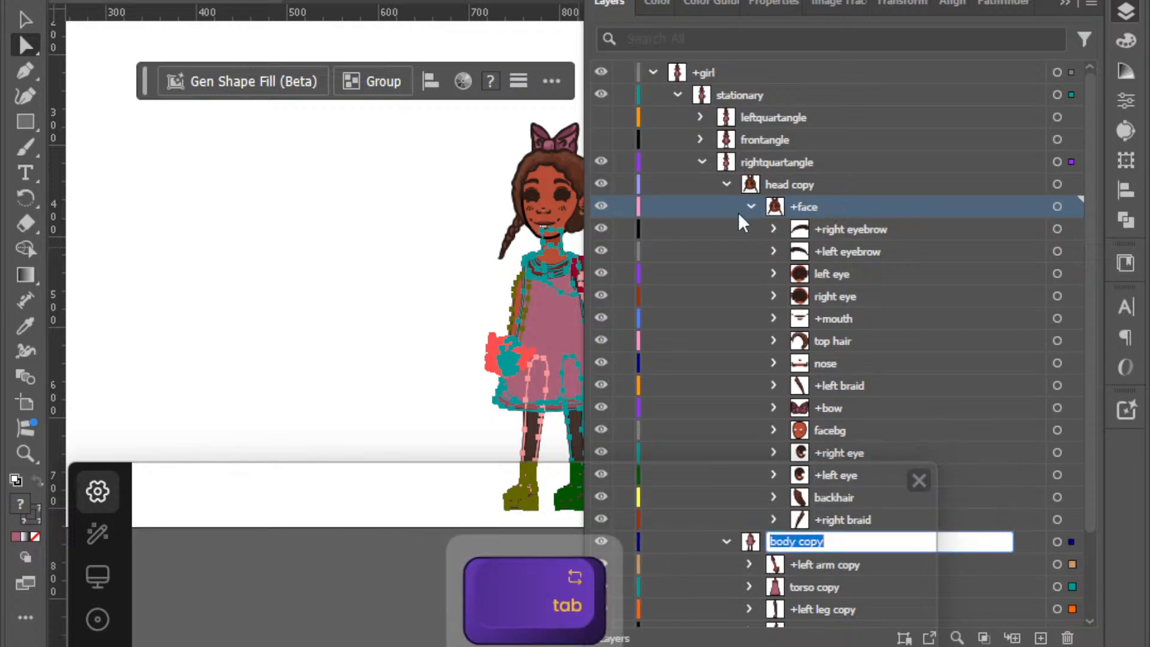
Expand the +left eye, +right eye, +mouth, right eye and left eye layers to reveal their sublayers.
{"action": "left_click", "coordinate": [774, 471]}
{"action": "scroll", "coordinate": [714, 364], "scroll_direction": "down", "scroll_amount": 3}
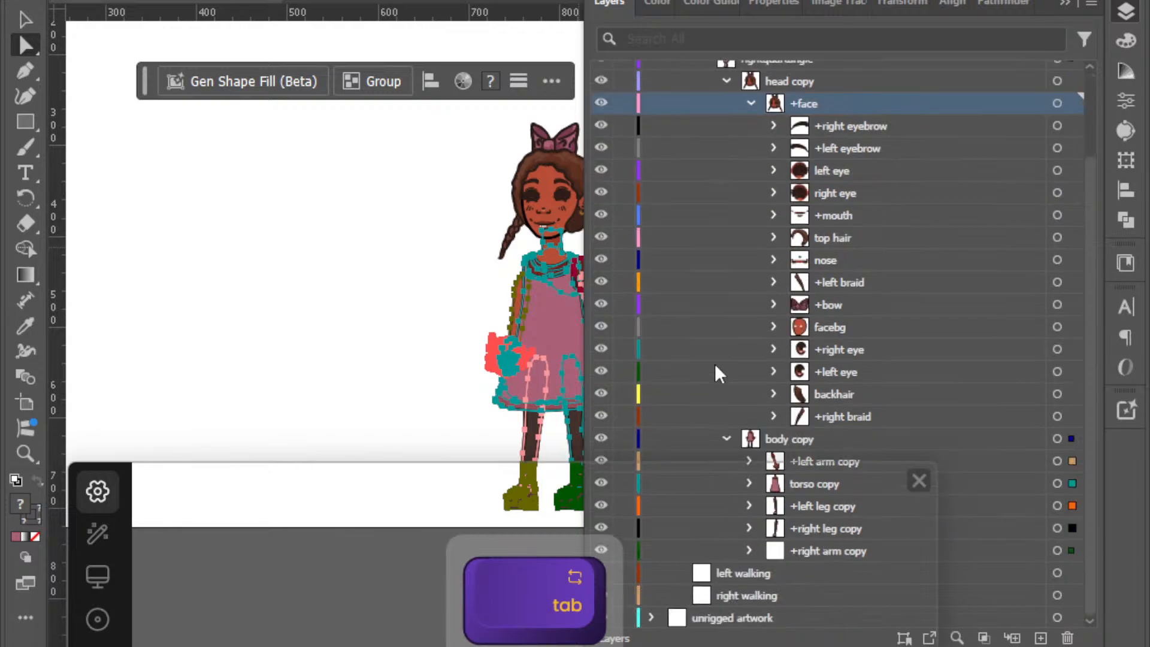
{"action": "left_click", "coordinate": [773, 370]}
{"action": "left_click", "coordinate": [774, 349]}
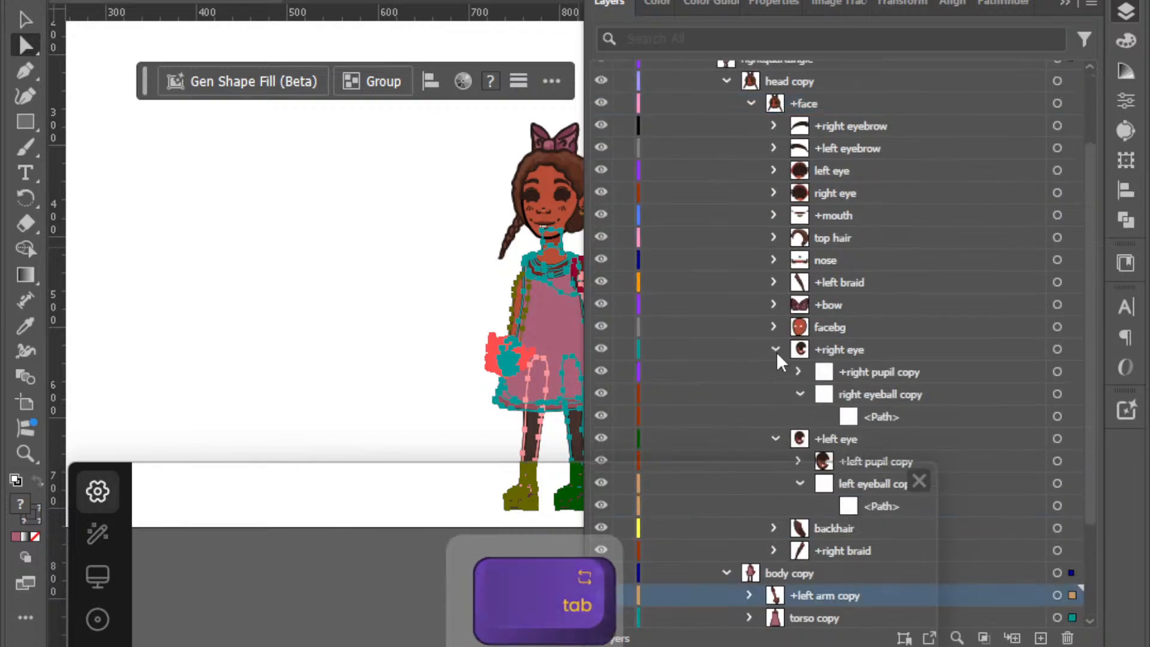
{"action": "scroll", "coordinate": [776, 372], "scroll_direction": "down", "scroll_amount": 4}
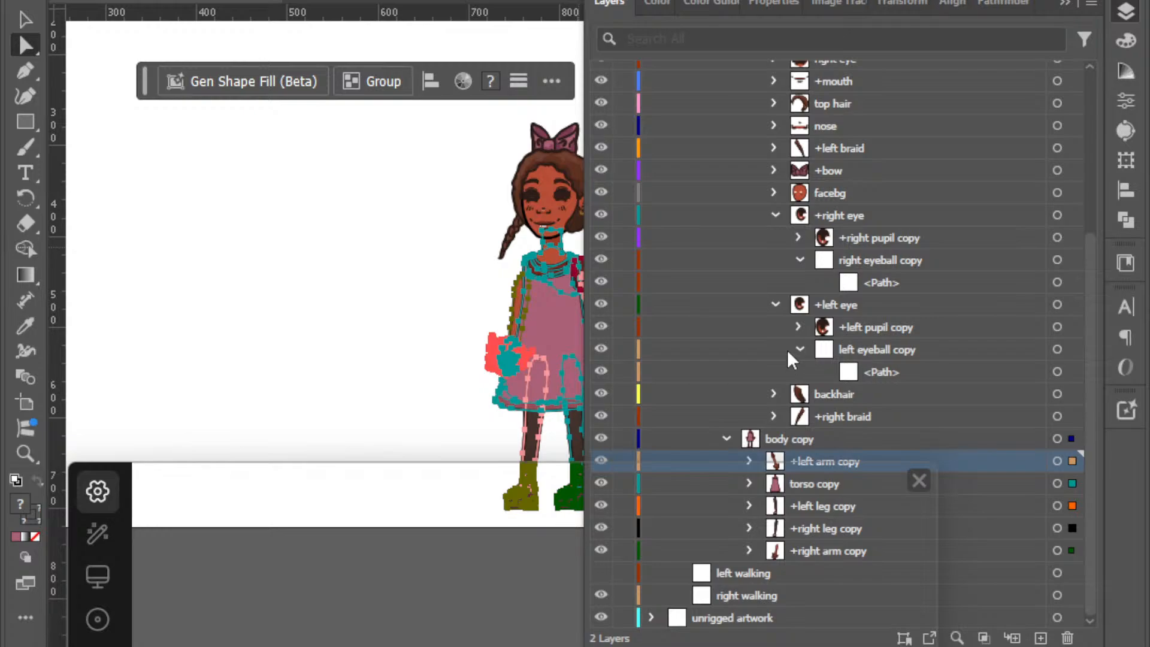
{"action": "scroll", "coordinate": [787, 350], "scroll_direction": "up", "scroll_amount": 4}
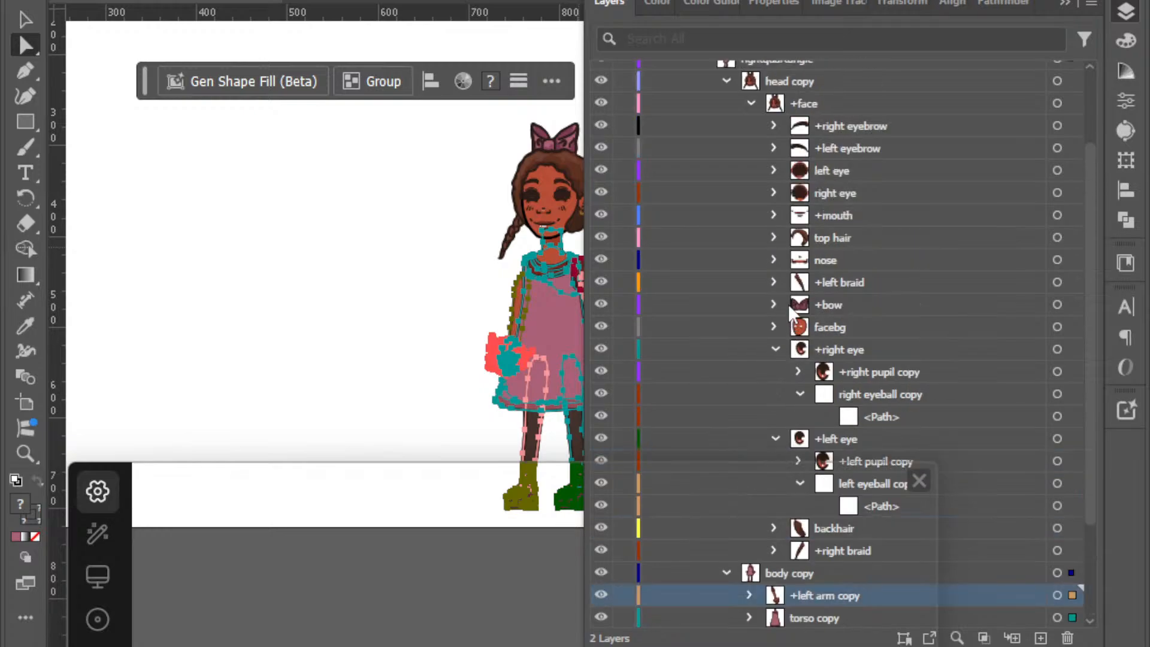
{"action": "left_click", "coordinate": [783, 215]}
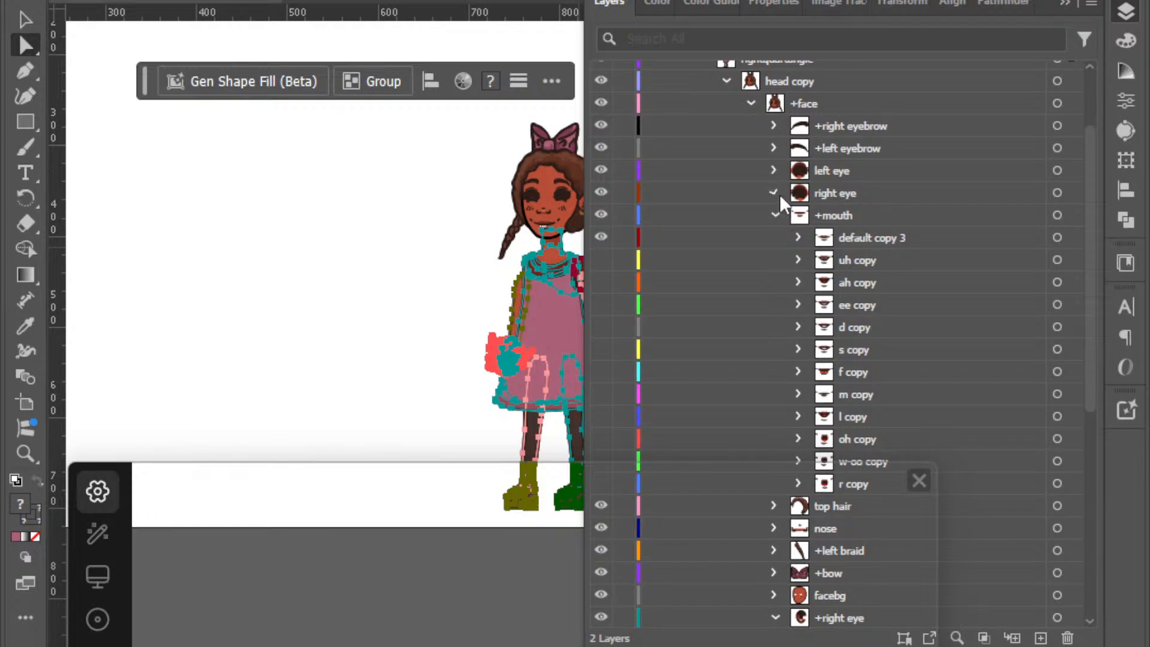
{"action": "left_click", "coordinate": [777, 194]}
{"action": "left_click", "coordinate": [774, 171]}
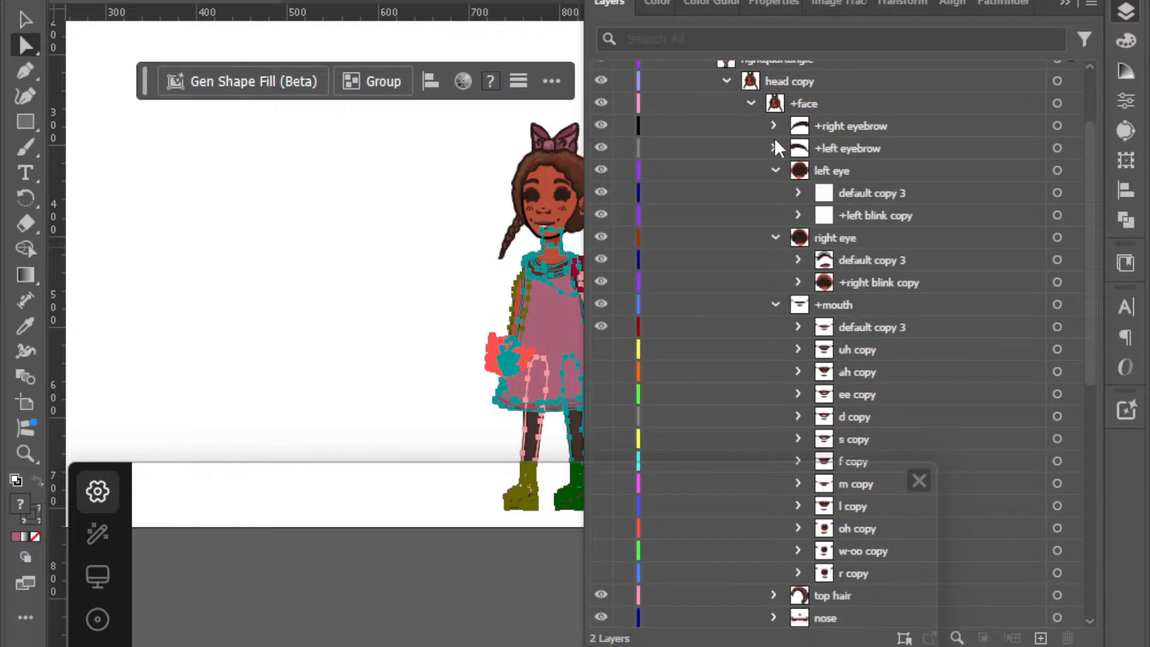
{"action": "left_click", "coordinate": [774, 149]}
{"action": "left_click", "coordinate": [775, 148]}
Rename the "default copy 3" sublayer inside left eye to "default".
{"action": "double_click", "coordinate": [887, 192]}
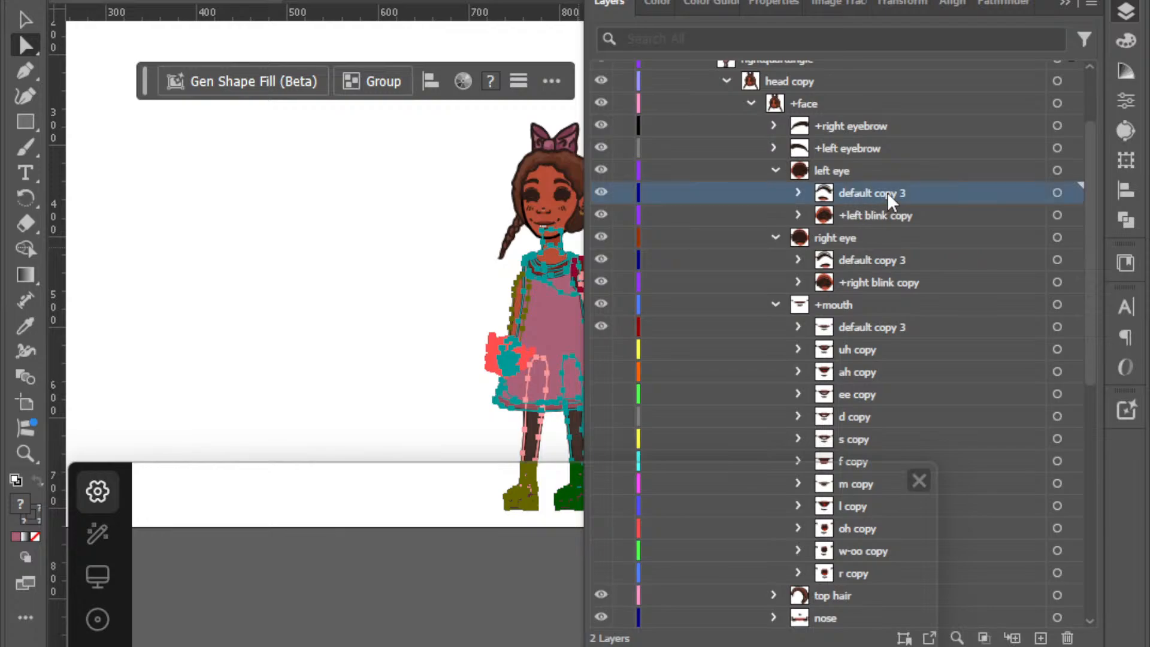
{"action": "key", "text": "Right"}
{"action": "key", "text": "BackSpace"}
{"action": "key", "text": "BackSpace"}
{"action": "key", "text": "BackSpace"}
{"action": "key", "text": "BackSpace"}
{"action": "key", "text": "BackSpace"}
{"action": "key", "text": "BackSpace"}
{"action": "key", "text": "BackSpace"}
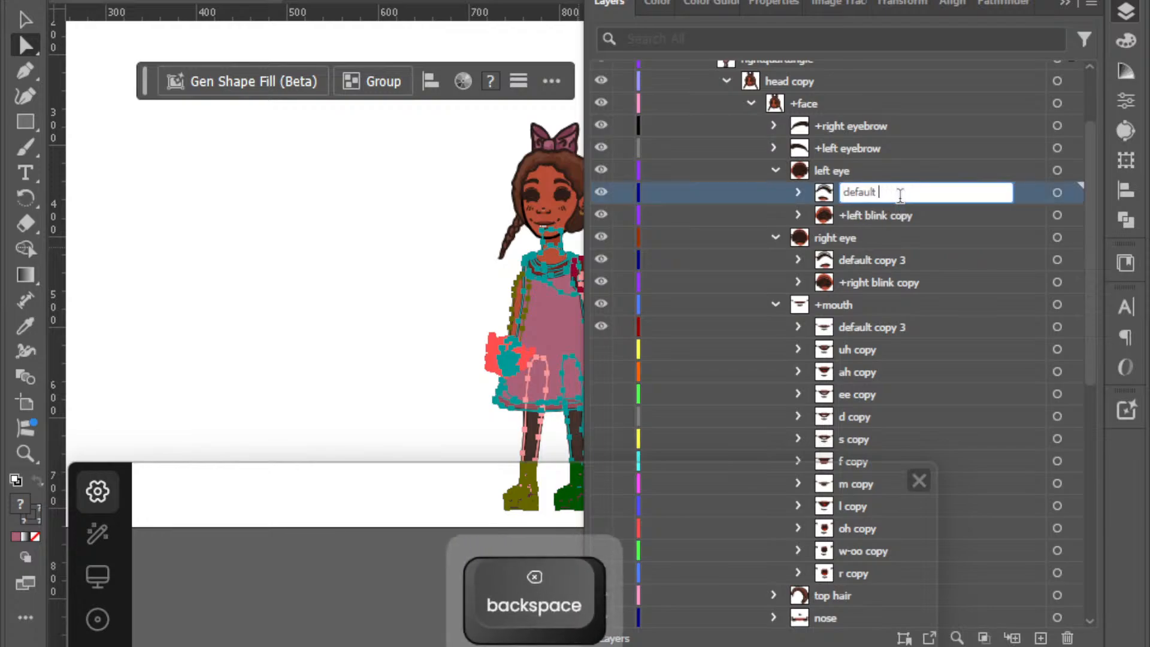
{"action": "key", "text": "Tab"}
Rename the "+left blink copy" sublayer inside left eye to "+left blink".
{"action": "key", "text": "Right"}
{"action": "key", "text": "BackSpace"}
{"action": "key", "text": "BackSpace"}
{"action": "key", "text": "BackSpace"}
{"action": "key", "text": "BackSpace"}
{"action": "key", "text": "BackSpace"}
{"action": "key", "text": "Tab"}
{"action": "key", "text": "Right"}
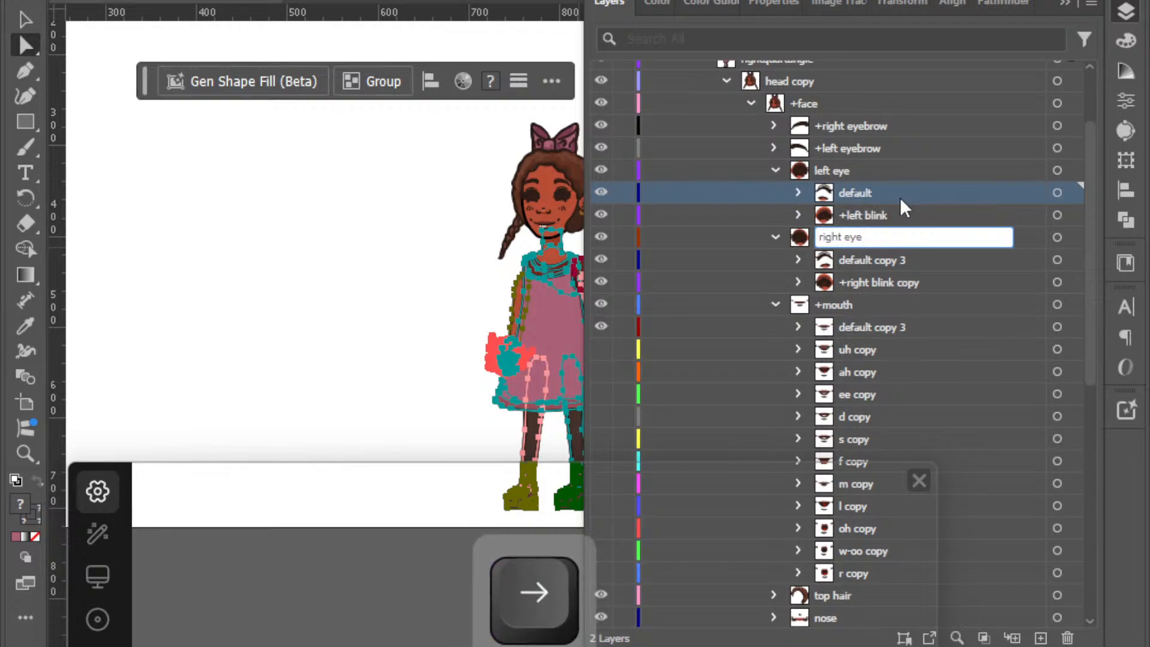
Rename the "default copy 3" sublayer inside right eye to "default".
{"action": "key", "text": "Tab"}
{"action": "key", "text": "Right"}
{"action": "key", "text": "BackSpace"}
{"action": "key", "text": "BackSpace"}
{"action": "key", "text": "BackSpace"}
{"action": "key", "text": "BackSpace"}
{"action": "key", "text": "BackSpace"}
{"action": "key", "text": "BackSpace"}
{"action": "key", "text": "BackSpace"}
{"action": "key", "text": "Tab"}
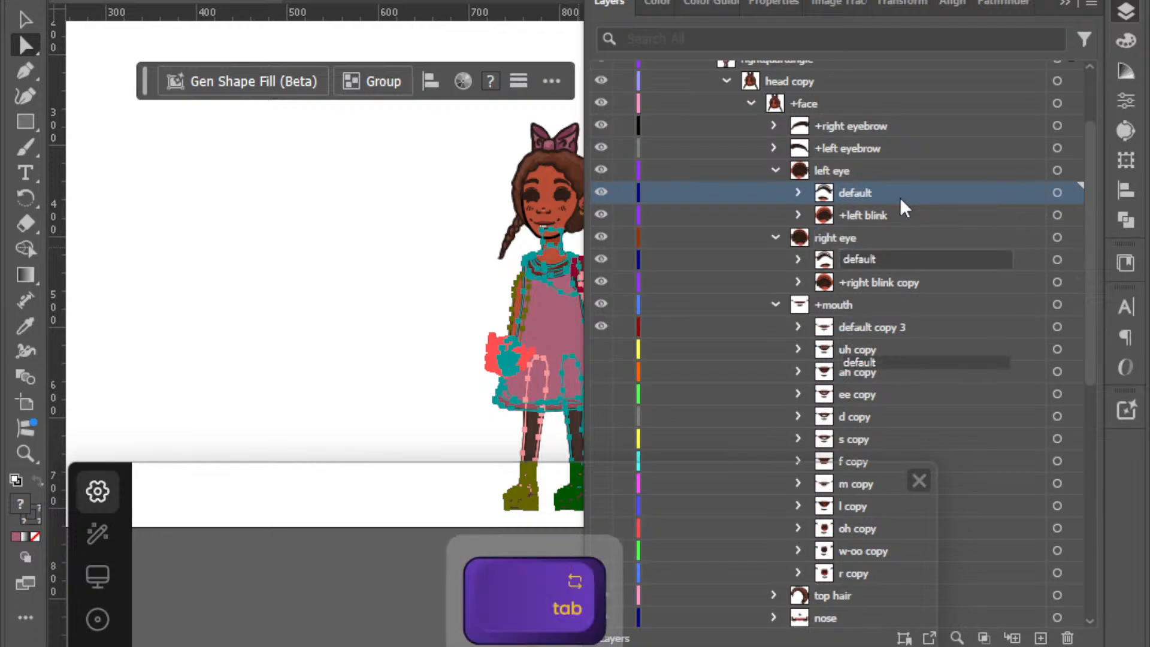
Rename the "+right blink copy" sublayer inside right eye to "+right blink".
{"action": "key", "text": "Right"}
{"action": "key", "text": "BackSpace"}
{"action": "key", "text": "BackSpace"}
{"action": "key", "text": "BackSpace"}
{"action": "key", "text": "BackSpace"}
{"action": "key", "text": "BackSpace"}
{"action": "key", "text": "Right"}
{"action": "key", "text": "Tab"}
Rename the "default copy 3" sublayer inside +mouth to "default".
{"action": "key", "text": "Right"}
{"action": "key", "text": "Tab"}
{"action": "key", "text": "Right"}
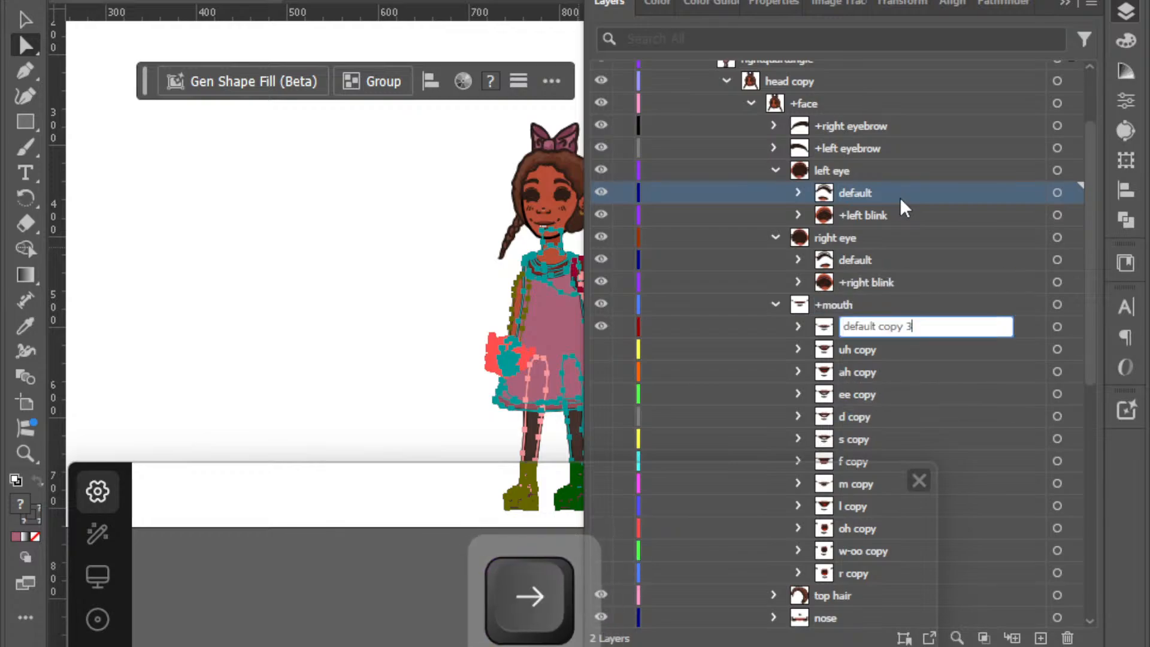
{"action": "key", "text": "BackSpace"}
{"action": "key", "text": "BackSpace"}
{"action": "key", "text": "BackSpace"}
{"action": "key", "text": "BackSpace"}
{"action": "key", "text": "BackSpace"}
{"action": "key", "text": "BackSpace"}
{"action": "key", "text": "BackSpace"}
{"action": "key", "text": "Tab"}
Rename the "uh copy" and "ah copy" mouth sublayers to "uh" and "ah".
{"action": "key", "text": "Right"}
{"action": "key", "text": "BackSpace"}
{"action": "key", "text": "BackSpace"}
{"action": "key", "text": "BackSpace"}
{"action": "key", "text": "BackSpace"}
{"action": "key", "text": "BackSpace"}
{"action": "key", "text": "Tab"}
{"action": "key", "text": "Right"}
{"action": "key", "text": "BackSpace"}
{"action": "key", "text": "BackSpace"}
{"action": "key", "text": "BackSpace"}
{"action": "key", "text": "BackSpace"}
{"action": "key", "text": "BackSpace"}
{"action": "key", "text": "Tab"}
Rename the "ee copy" and "d copy" mouth sublayers to "ee" and "d".
{"action": "key", "text": "Right"}
{"action": "key", "text": "BackSpace"}
{"action": "key", "text": "BackSpace"}
{"action": "key", "text": "BackSpace"}
{"action": "key", "text": "BackSpace"}
{"action": "key", "text": "BackSpace"}
{"action": "key", "text": "Tab"}
{"action": "key", "text": "Right"}
{"action": "key", "text": "BackSpace"}
{"action": "key", "text": "BackSpace"}
{"action": "key", "text": "BackSpace"}
{"action": "key", "text": "BackSpace"}
{"action": "key", "text": "BackSpace"}
{"action": "key", "text": "Tab"}
Rename the "s copy" and "f copy" mouth sublayers to "s" and "f".
{"action": "key", "text": "Right"}
{"action": "key", "text": "BackSpace"}
{"action": "key", "text": "BackSpace"}
{"action": "key", "text": "BackSpace"}
{"action": "key", "text": "BackSpace"}
{"action": "key", "text": "BackSpace"}
{"action": "key", "text": "Tab"}
{"action": "key", "text": "Right"}
{"action": "key", "text": "BackSpace"}
{"action": "key", "text": "BackSpace"}
{"action": "key", "text": "BackSpace"}
{"action": "key", "text": "BackSpace"}
{"action": "key", "text": "BackSpace"}
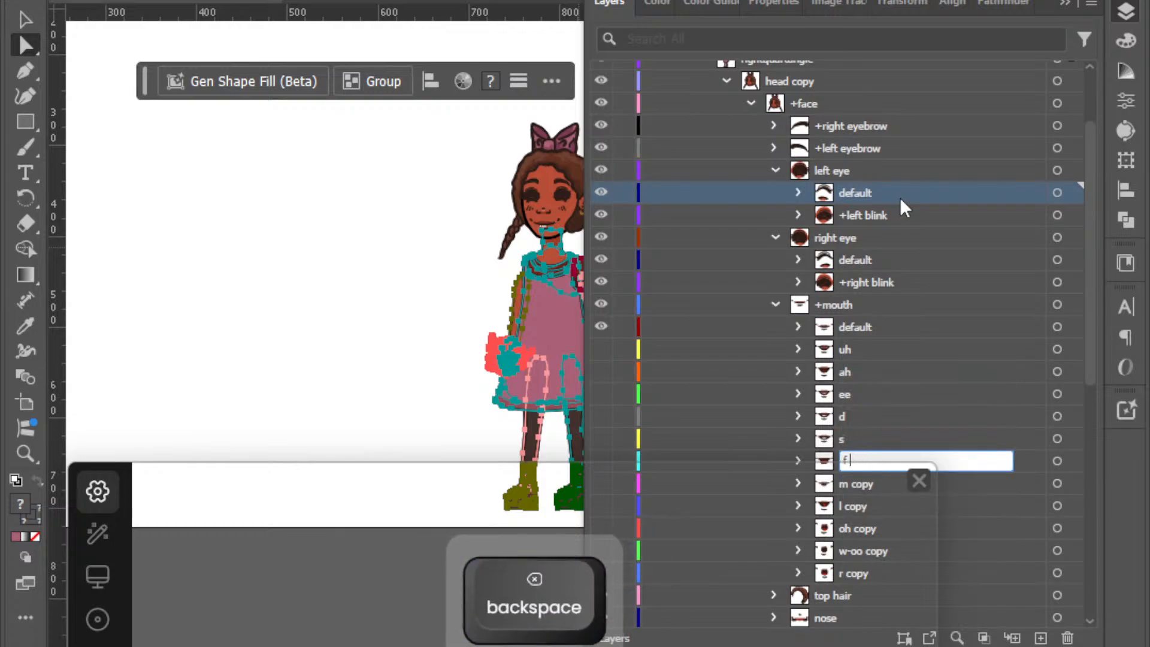
{"action": "key", "text": "Tab"}
Rename the "m copy" and "l copy" mouth sublayers to "m" and "l".
{"action": "key", "text": "Right"}
{"action": "key", "text": "BackSpace"}
{"action": "key", "text": "BackSpace"}
{"action": "key", "text": "BackSpace"}
{"action": "key", "text": "BackSpace"}
{"action": "key", "text": "BackSpace"}
{"action": "key", "text": "Tab"}
{"action": "key", "text": "Right"}
{"action": "key", "text": "BackSpace"}
{"action": "key", "text": "BackSpace"}
{"action": "key", "text": "BackSpace"}
{"action": "key", "text": "BackSpace"}
{"action": "key", "text": "BackSpace"}
{"action": "key", "text": "Tab"}
Rename the "oh copy" and "w-oo copy" mouth sublayers to "oh" and "w-oo".
{"action": "key", "text": "Right"}
{"action": "key", "text": "BackSpace"}
{"action": "key", "text": "BackSpace"}
{"action": "key", "text": "BackSpace"}
{"action": "key", "text": "BackSpace"}
{"action": "key", "text": "BackSpace"}
{"action": "key", "text": "Tab"}
{"action": "key", "text": "Right"}
{"action": "key", "text": "BackSpace"}
{"action": "key", "text": "BackSpace"}
{"action": "key", "text": "BackSpace"}
{"action": "key", "text": "BackSpace"}
{"action": "key", "text": "BackSpace"}
{"action": "key", "text": "Tab"}
Rename the "r copy" mouth sublayer to "r".
{"action": "key", "text": "Right"}
{"action": "key", "text": "BackSpace"}
{"action": "key", "text": "BackSpace"}
{"action": "key", "text": "BackSpace"}
{"action": "key", "text": "BackSpace"}
{"action": "key", "text": "BackSpace"}
{"action": "key", "text": "Return"}
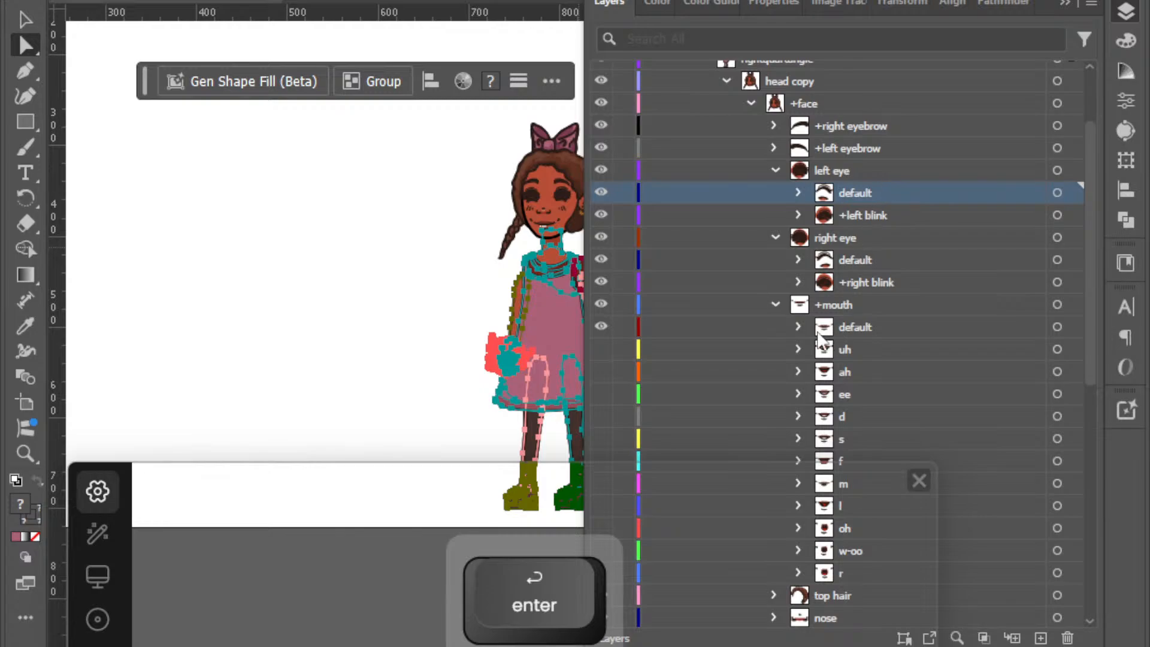
Collapse the +mouth, right eye and left eye layers inside +face.
{"action": "left_click", "coordinate": [776, 306]}
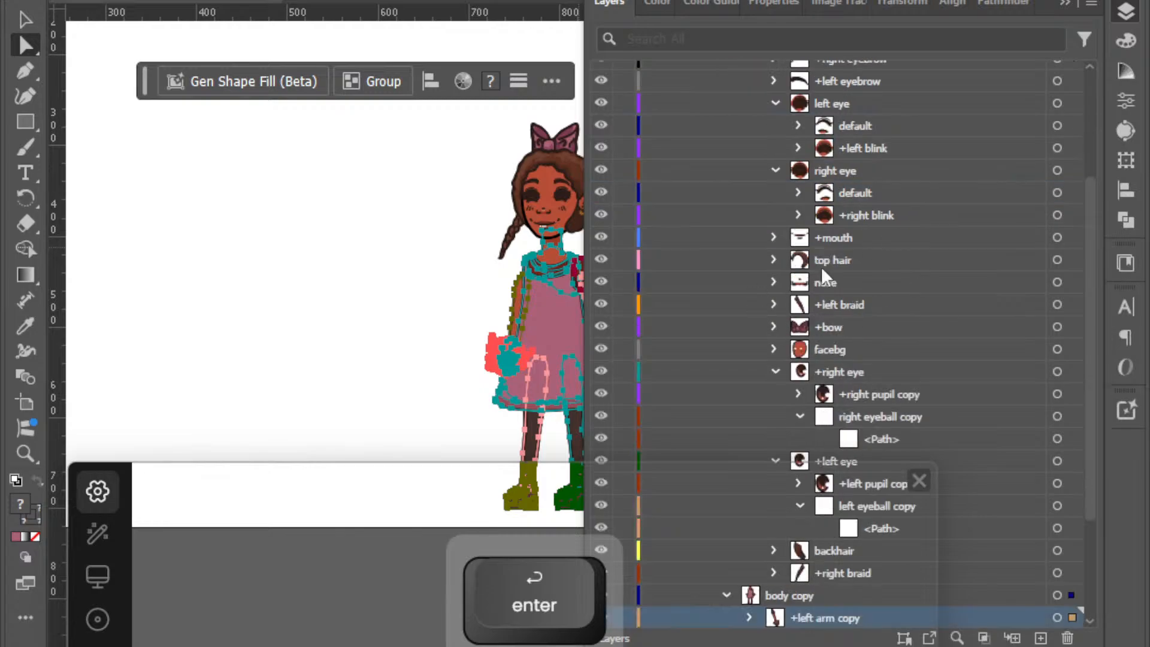
{"action": "scroll", "coordinate": [832, 195], "scroll_direction": "up", "scroll_amount": 3}
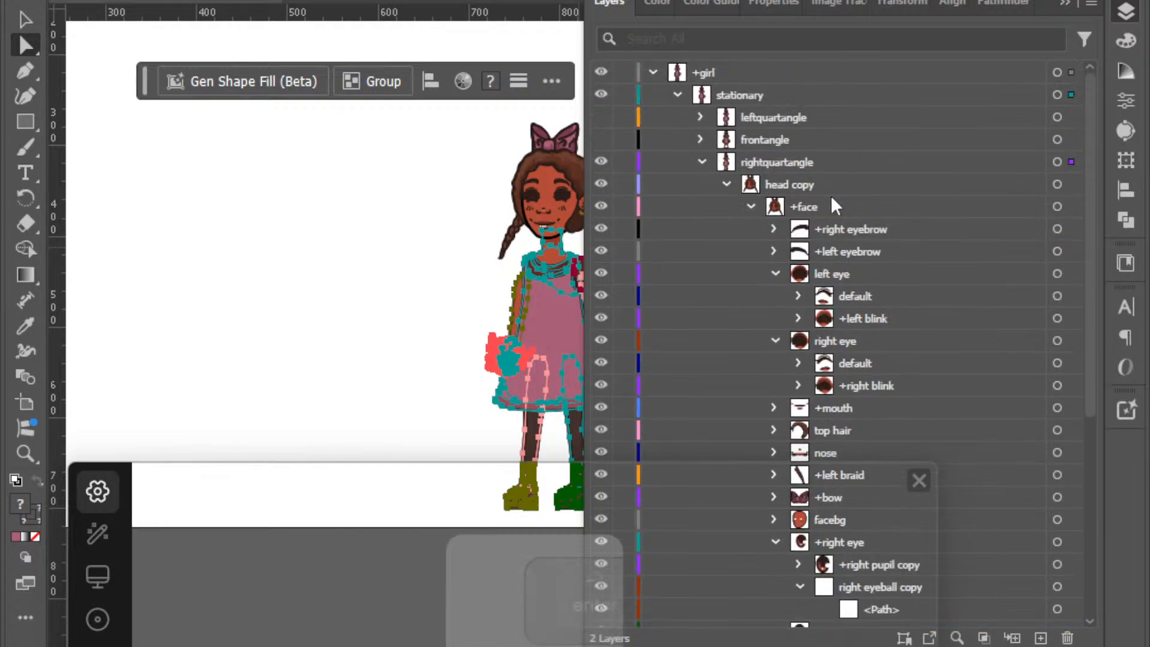
{"action": "left_click", "coordinate": [775, 341]}
{"action": "left_click", "coordinate": [777, 276]}
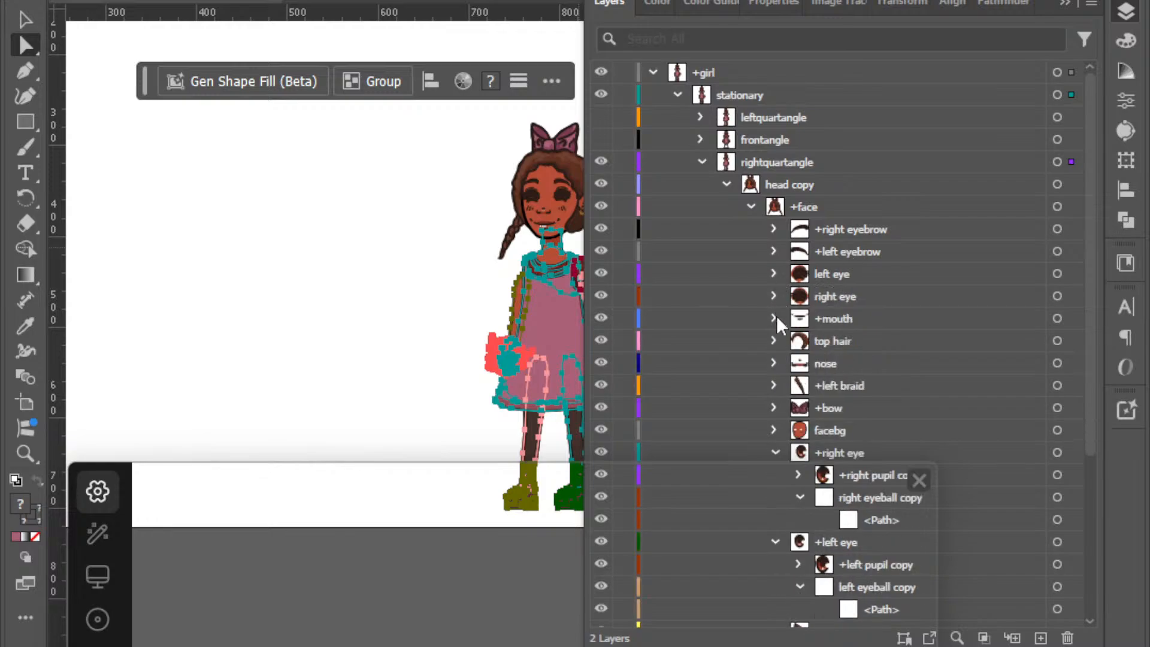
Rename the "+right pupil copy" sublayer inside +right eye to "+right pupil".
{"action": "scroll", "coordinate": [799, 356], "scroll_direction": "down", "scroll_amount": 3}
{"action": "double_click", "coordinate": [854, 274]}
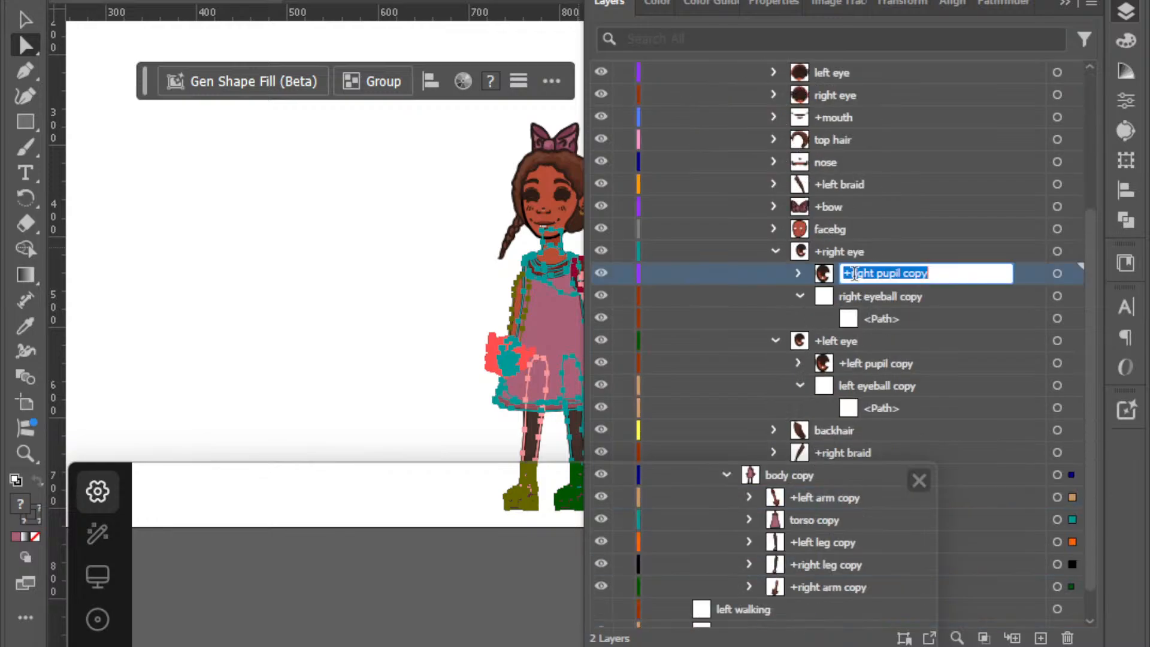
{"action": "key", "text": "Right"}
{"action": "key", "text": "BackSpace"}
{"action": "key", "text": "BackSpace"}
{"action": "key", "text": "BackSpace"}
{"action": "key", "text": "BackSpace"}
{"action": "key", "text": "BackSpace"}
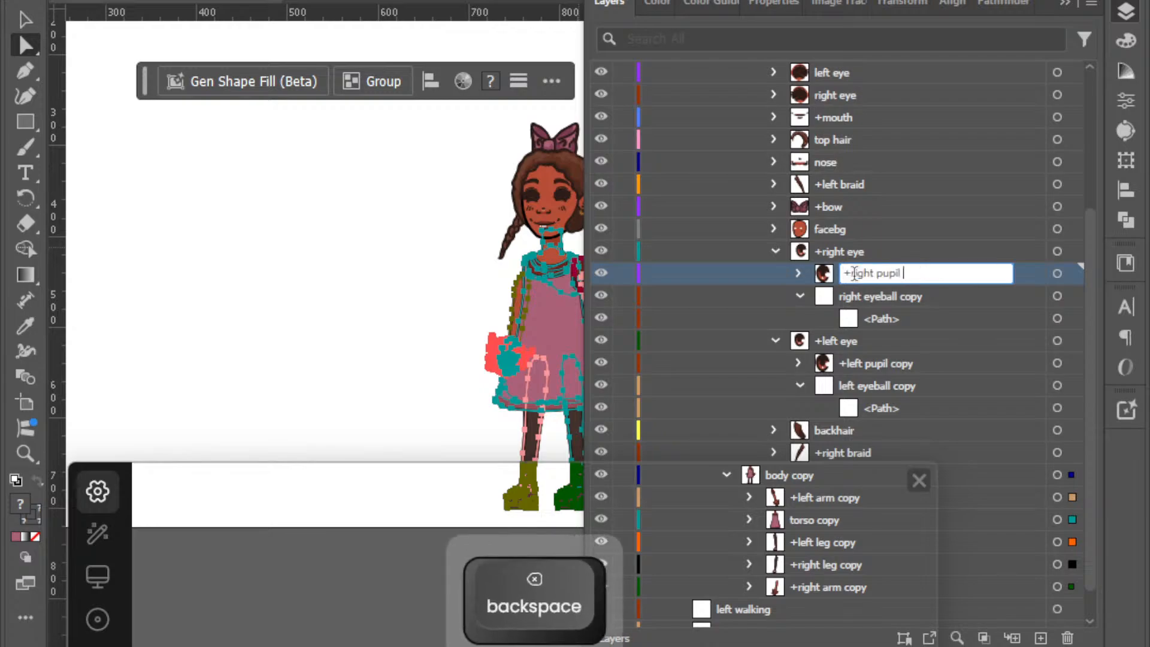
{"action": "key", "text": "Tab"}
Rename the "right eyeball copy" sublayer inside +right eye to "right eyeball".
{"action": "key", "text": "Right"}
{"action": "key", "text": "BackSpace"}
{"action": "key", "text": "BackSpace"}
{"action": "key", "text": "BackSpace"}
{"action": "key", "text": "BackSpace"}
{"action": "key", "text": "BackSpace"}
{"action": "key", "text": "Tab"}
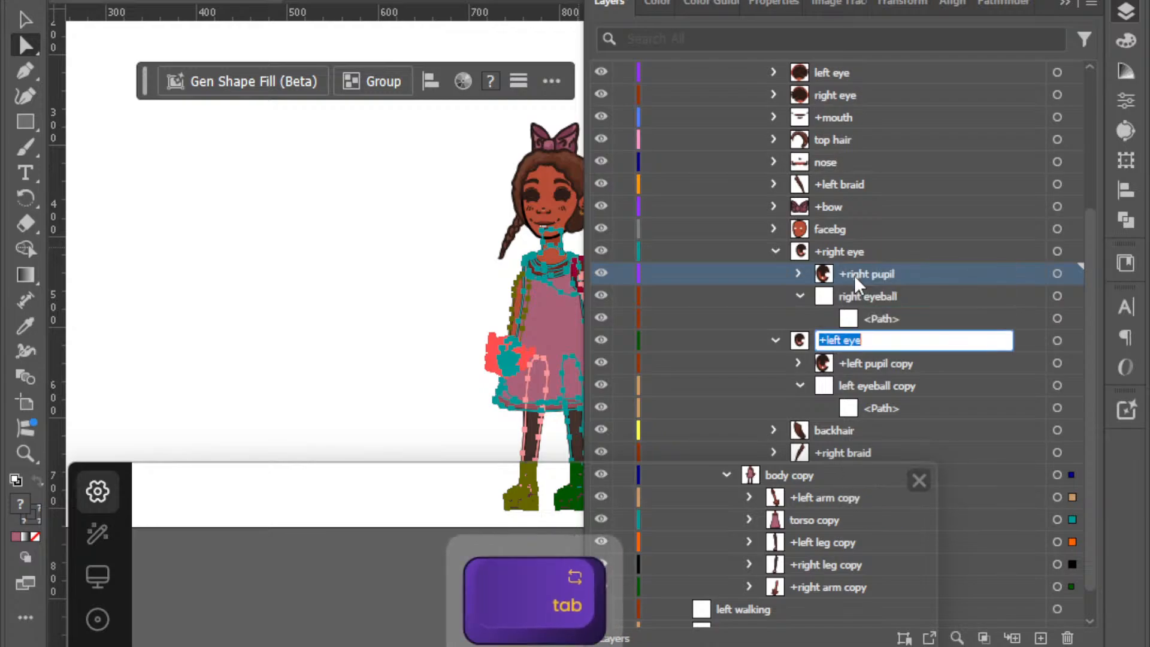
Rename the "+left pupil copy" sublayer inside +left eye to "+left pupil".
{"action": "key", "text": "Right"}
{"action": "key", "text": "BackSpace"}
{"action": "key", "text": "BackSpace"}
{"action": "key", "text": "BackSpace"}
{"action": "key", "text": "BackSpace"}
{"action": "key", "text": "BackSpace"}
{"action": "key", "text": "Tab"}
Rename the "left eyeball copy" sublayer inside +left eye to "left eyeball".
{"action": "key", "text": "Right"}
{"action": "key", "text": "BackSpace"}
{"action": "key", "text": "BackSpace"}
{"action": "key", "text": "BackSpace"}
{"action": "key", "text": "BackSpace"}
{"action": "key", "text": "BackSpace"}
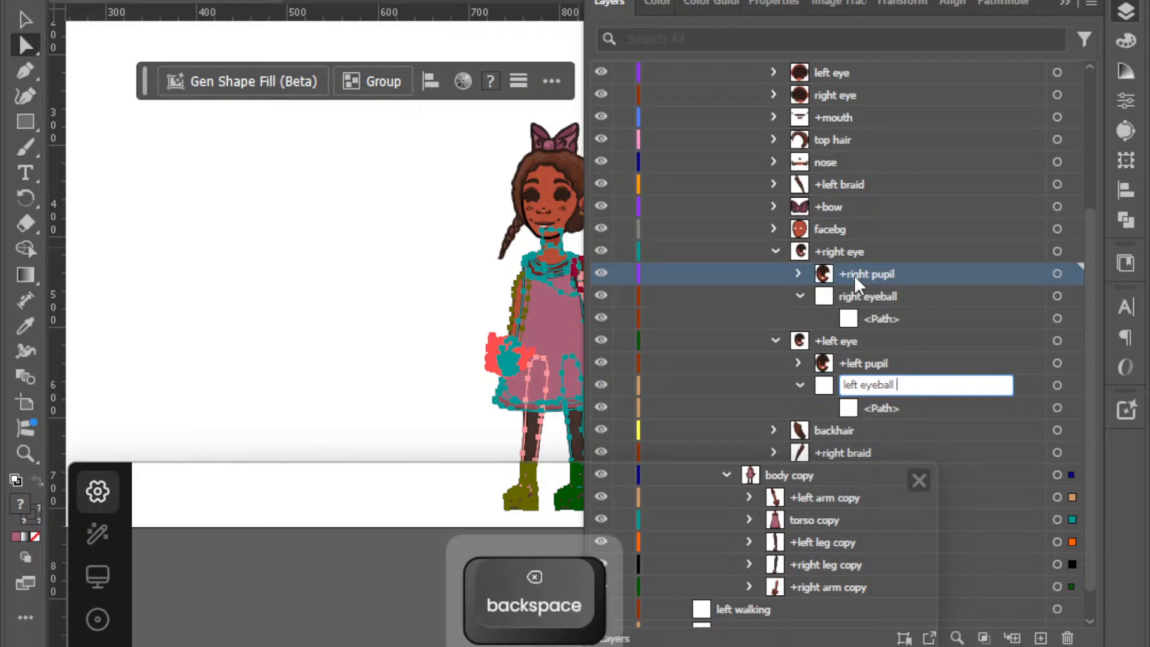
{"action": "key", "text": "Return"}
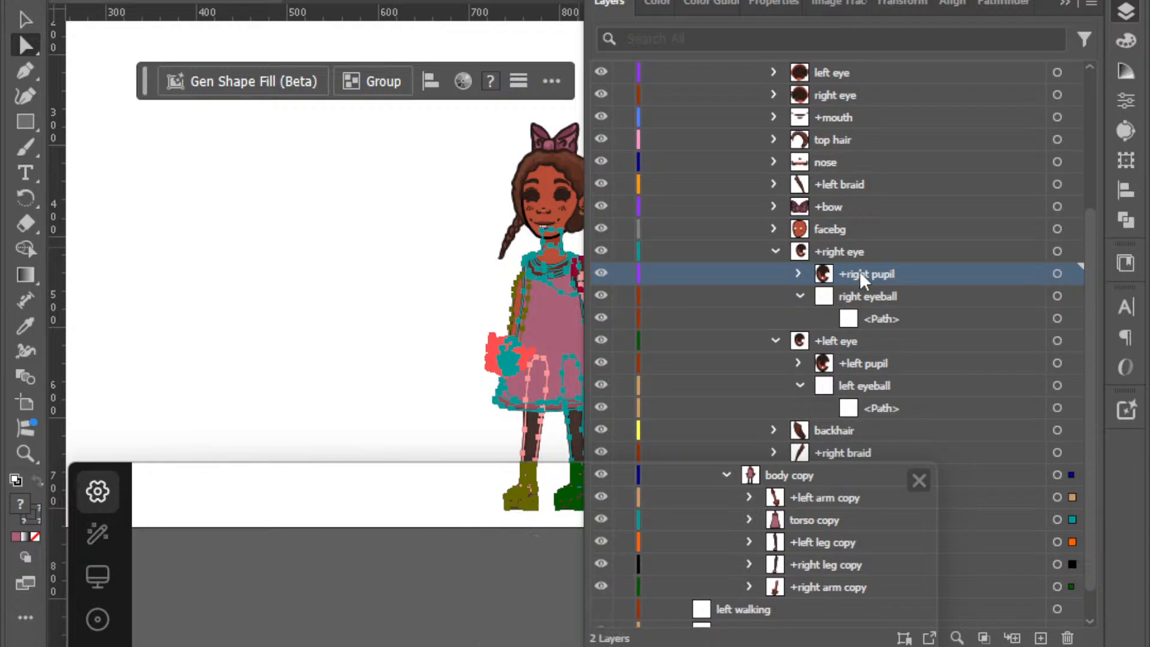
Collapse both eyeball sublayers, the +right eye and +left eye layers, and the +face layer.
{"action": "left_click", "coordinate": [802, 297]}
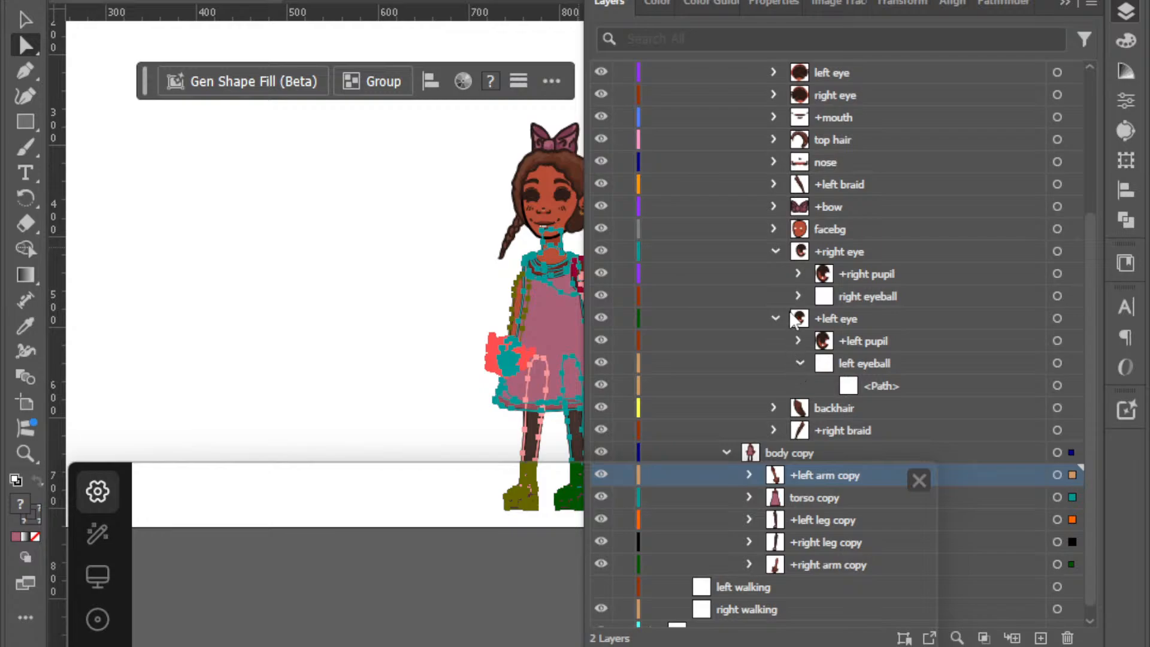
{"action": "left_click", "coordinate": [800, 366]}
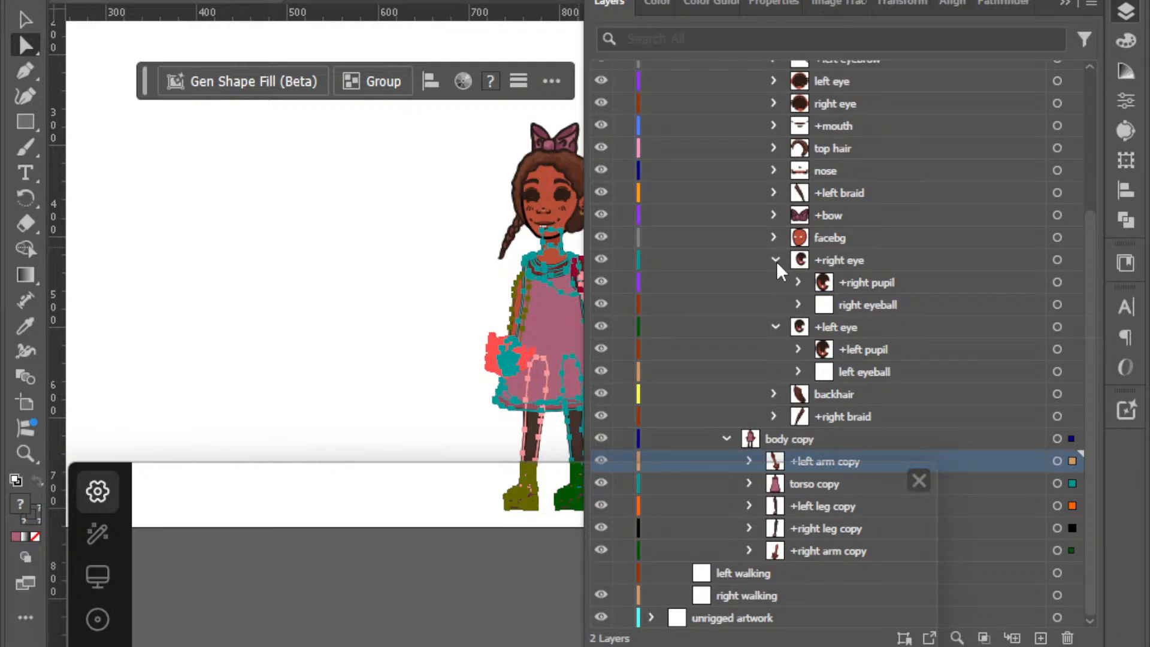
{"action": "left_click", "coordinate": [776, 261]}
{"action": "left_click", "coordinate": [776, 326]}
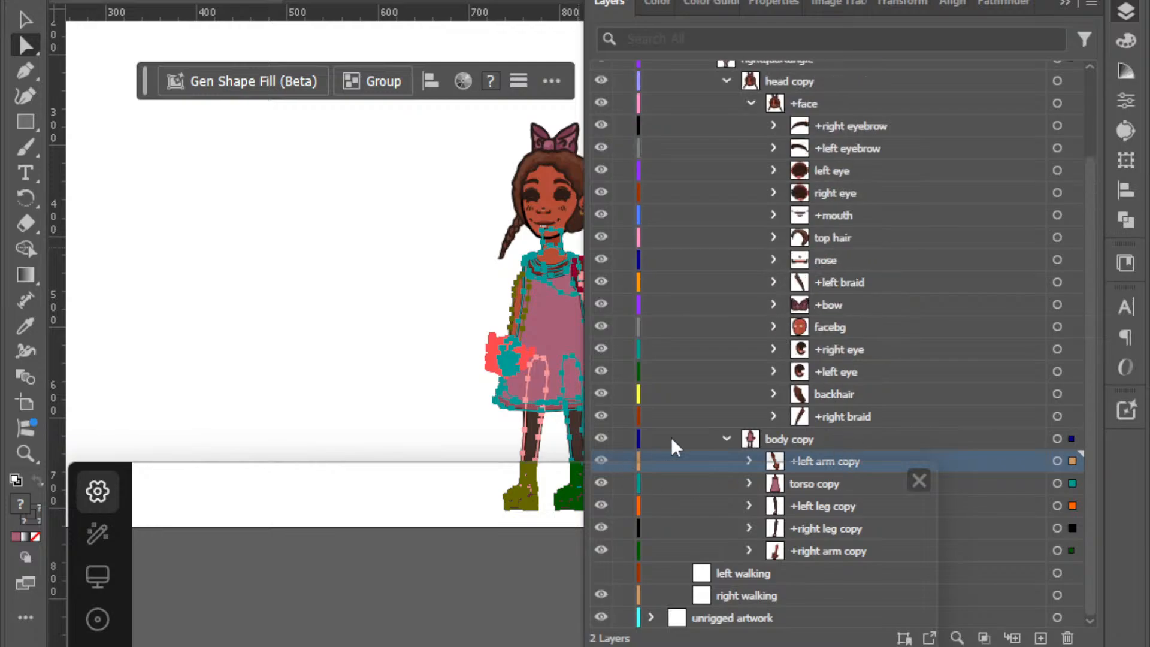
{"action": "left_click", "coordinate": [752, 107]}
Rename the "+left arm copy" layer inside body copy to "+right arm copy".
{"action": "double_click", "coordinate": [821, 251]}
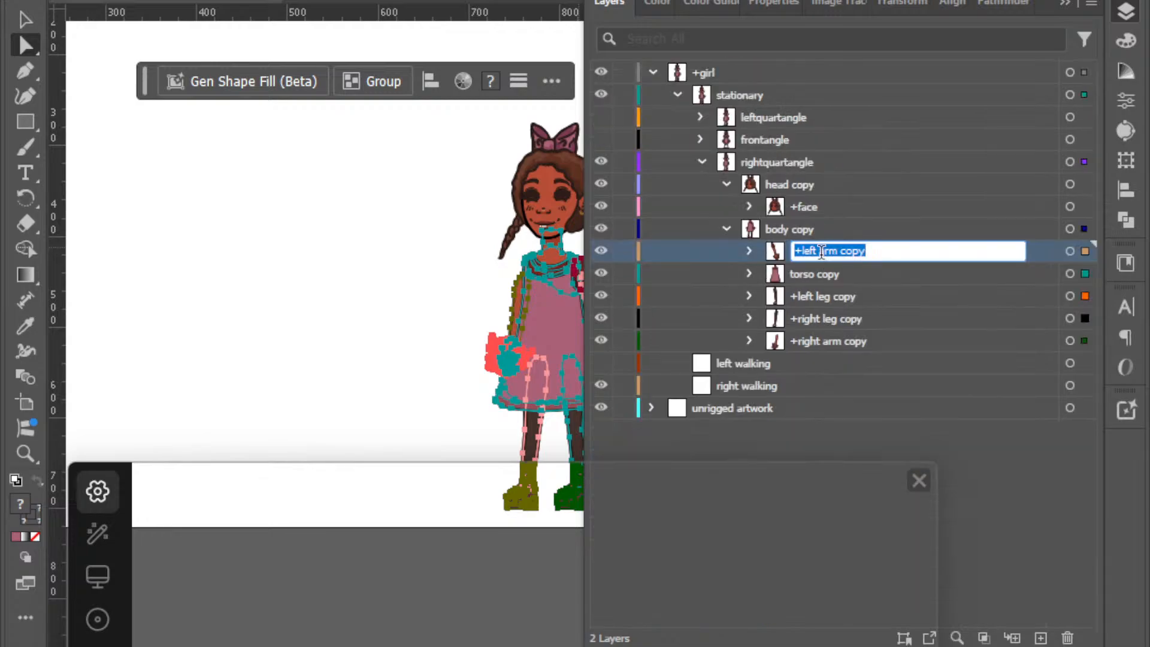
{"action": "key", "text": "Right"}
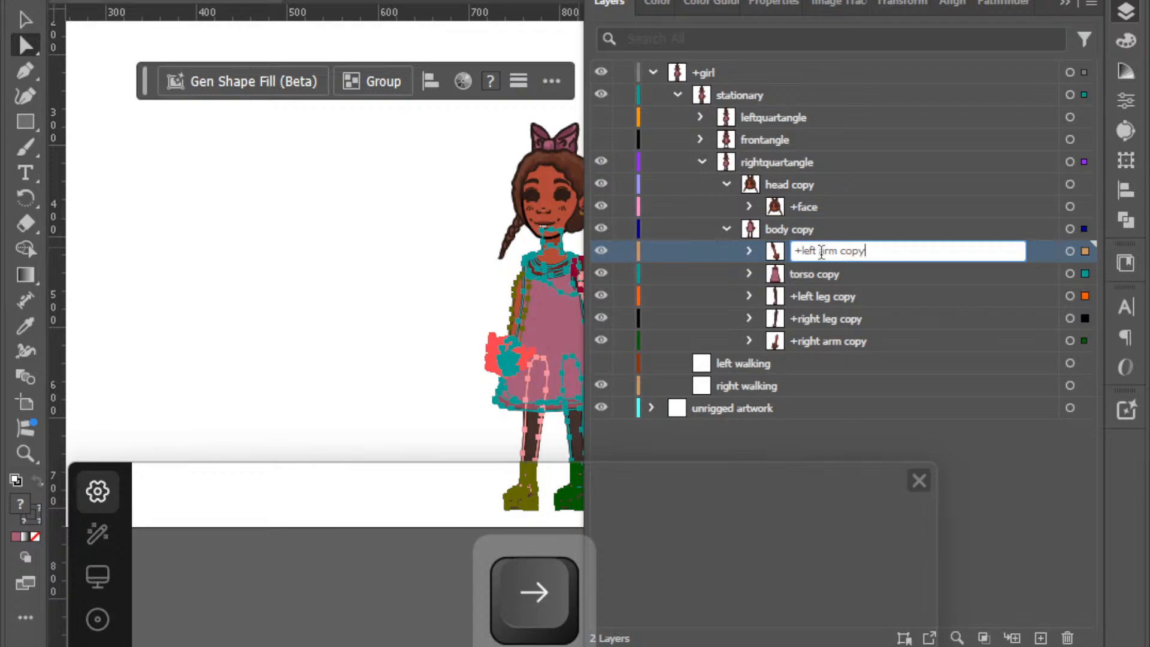
{"action": "key", "text": "ctrl+a"}
{"action": "type", "text": "+right"}
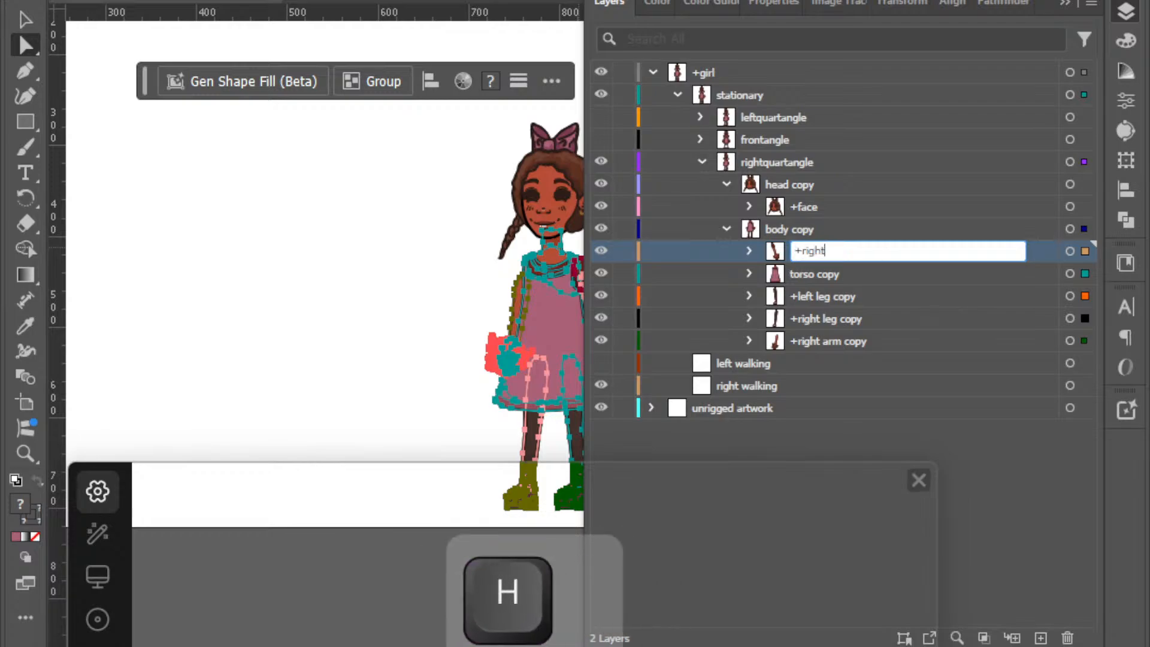
{"action": "type", "text": " arm copy"}
{"action": "key", "text": "Tab"}
Rename the "torso copy" layer inside body copy to "torso".
{"action": "key", "text": "Right"}
{"action": "key", "text": "BackSpace"}
{"action": "key", "text": "BackSpace"}
{"action": "key", "text": "BackSpace"}
{"action": "key", "text": "BackSpace"}
{"action": "key", "text": "BackSpace"}
{"action": "key", "text": "Tab"}
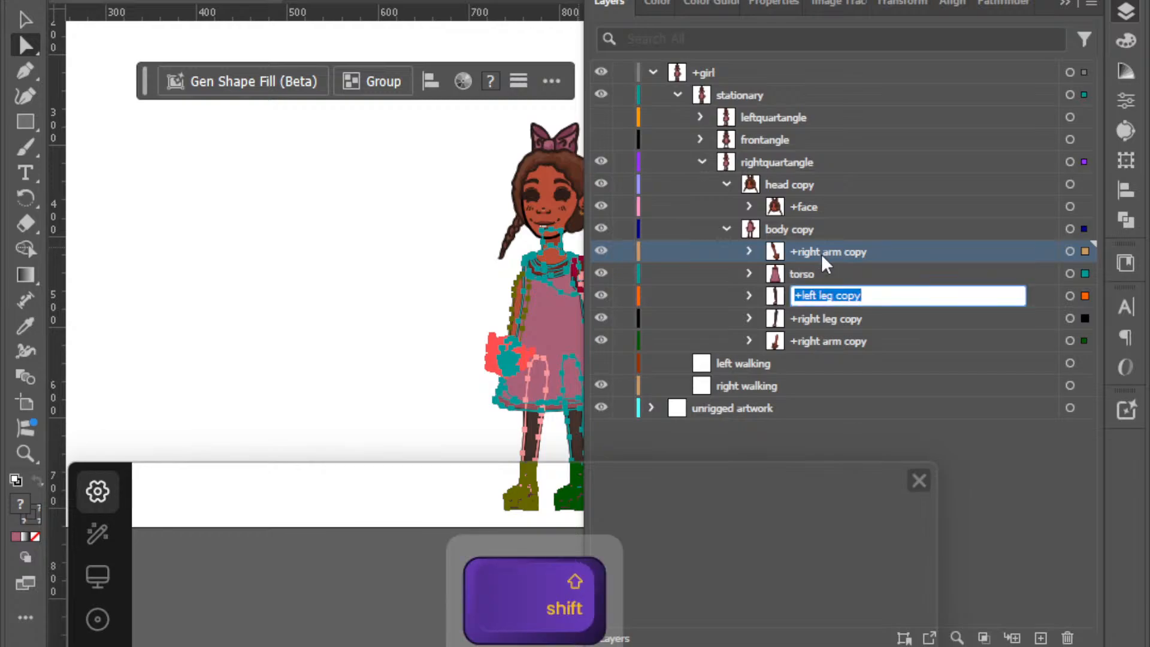
Rename the "+left leg copy" layer inside body copy to "+right leg".
{"action": "type", "text": "+right leg co"}
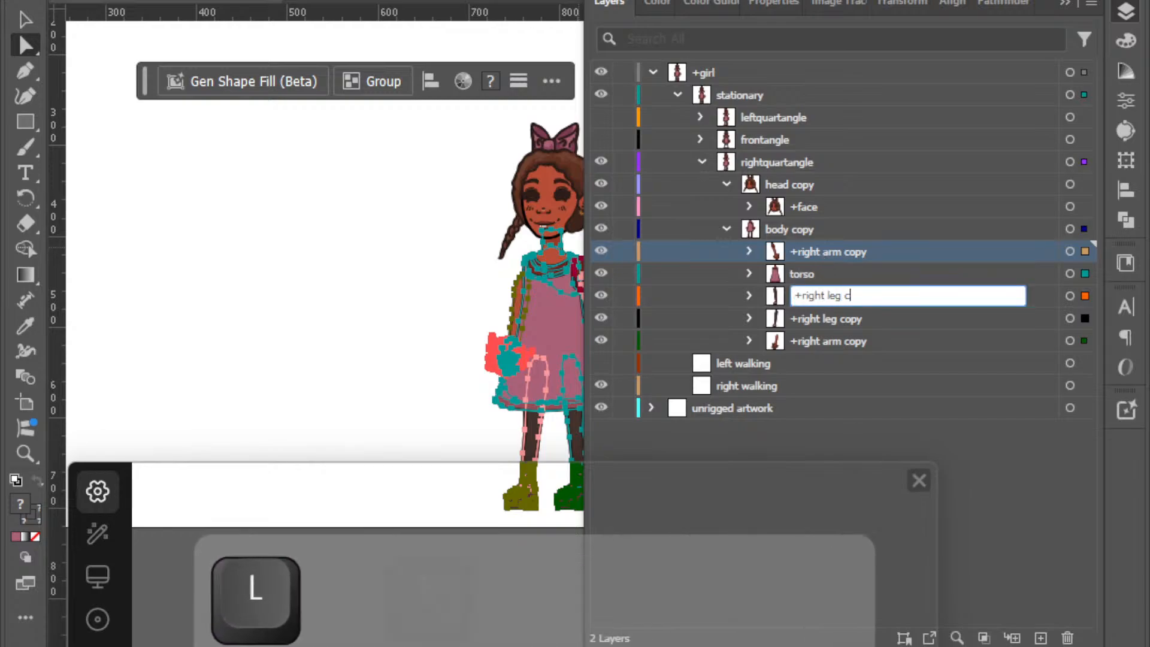
{"action": "key", "text": "BackSpace"}
{"action": "key", "text": "BackSpace"}
{"action": "key", "text": "BackSpace"}
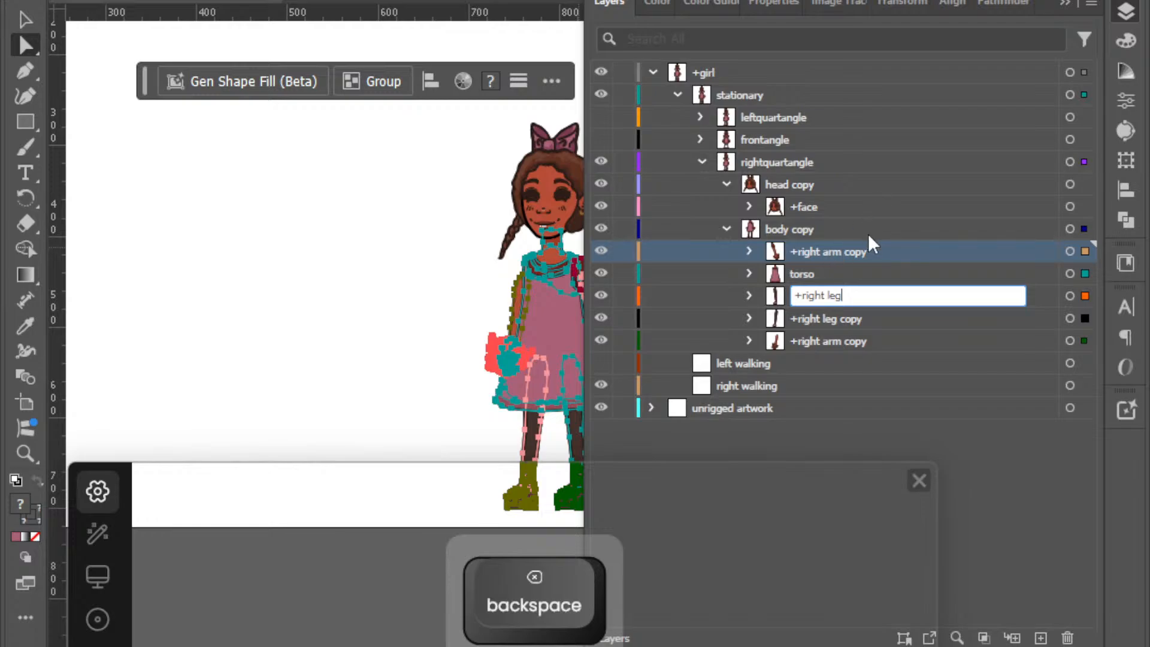
{"action": "left_click", "coordinate": [870, 252]}
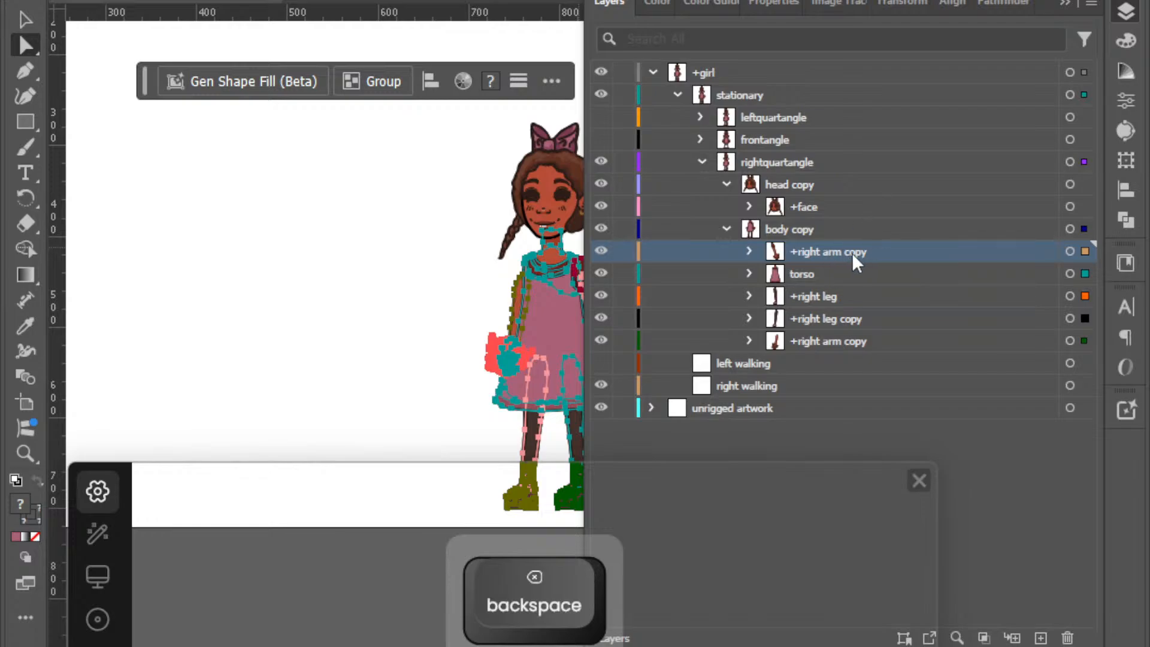
Rename the "+right arm copy" layer above torso to "+right arm".
{"action": "key", "text": "Return"}
{"action": "key", "text": "Right"}
{"action": "key", "text": "BackSpace"}
{"action": "key", "text": "BackSpace"}
{"action": "key", "text": "BackSpace"}
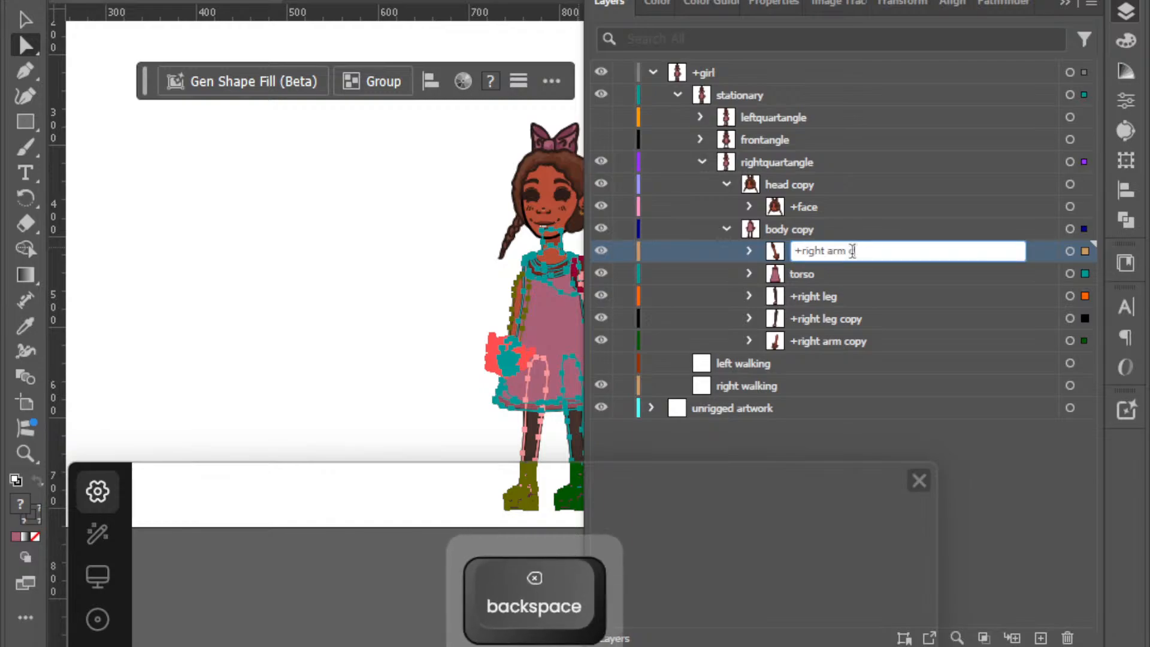
{"action": "key", "text": "BackSpace"}
{"action": "key", "text": "BackSpace"}
Rename the "+right leg copy" layer to "+left leg" and the remaining "+right arm copy" layer to "+left arm".
{"action": "left_click", "coordinate": [823, 320]}
{"action": "double_click", "coordinate": [823, 320]}
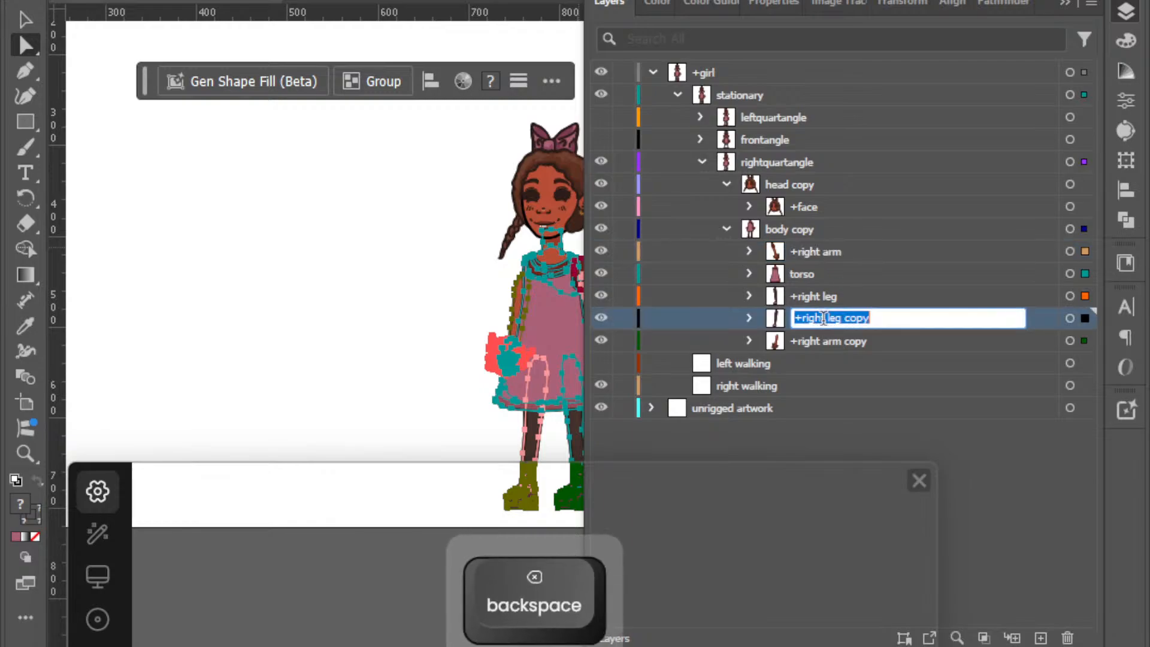
{"action": "type", "text": "+left leg"}
{"action": "key", "text": "Tab"}
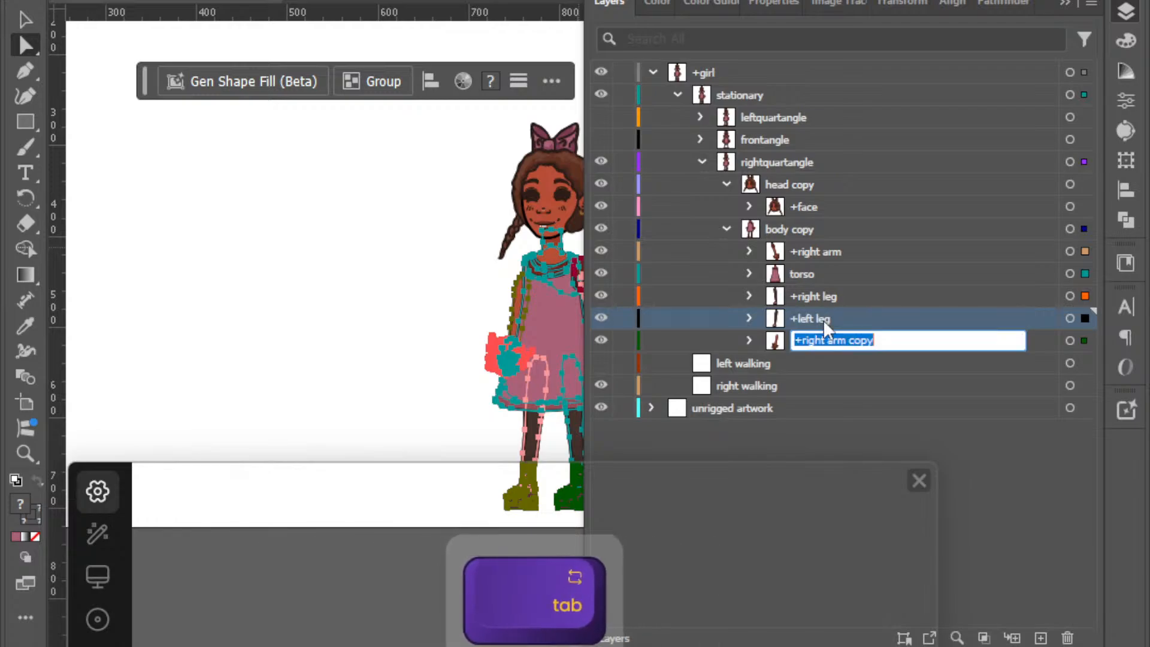
{"action": "type", "text": "+left arm"}
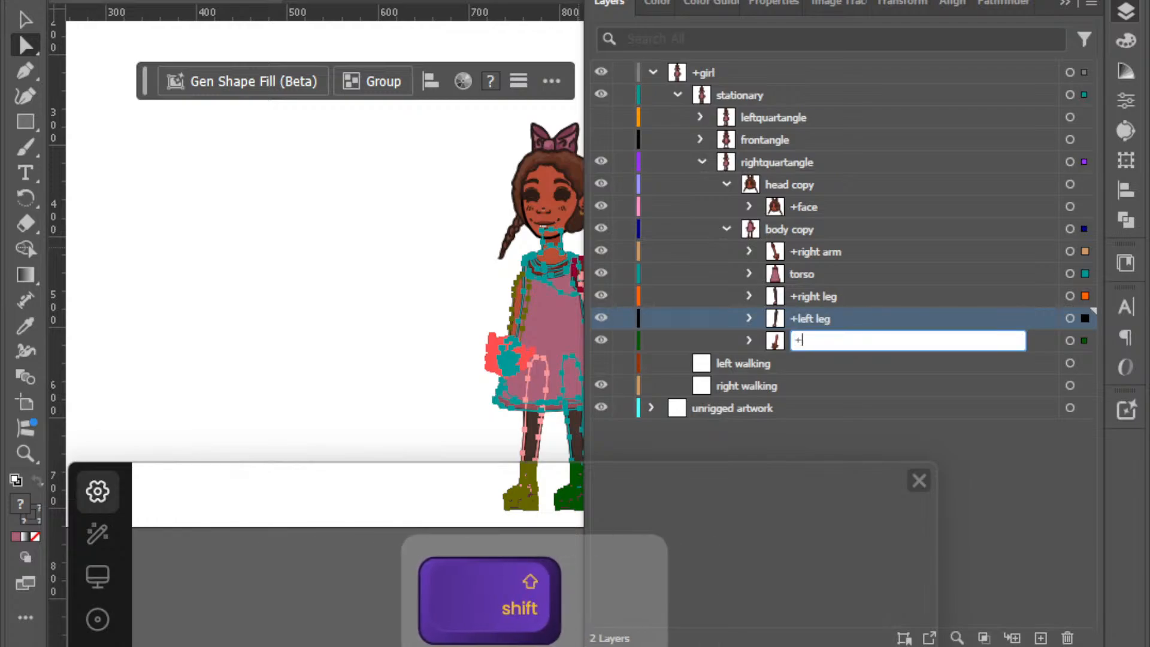
{"action": "key", "text": "Return"}
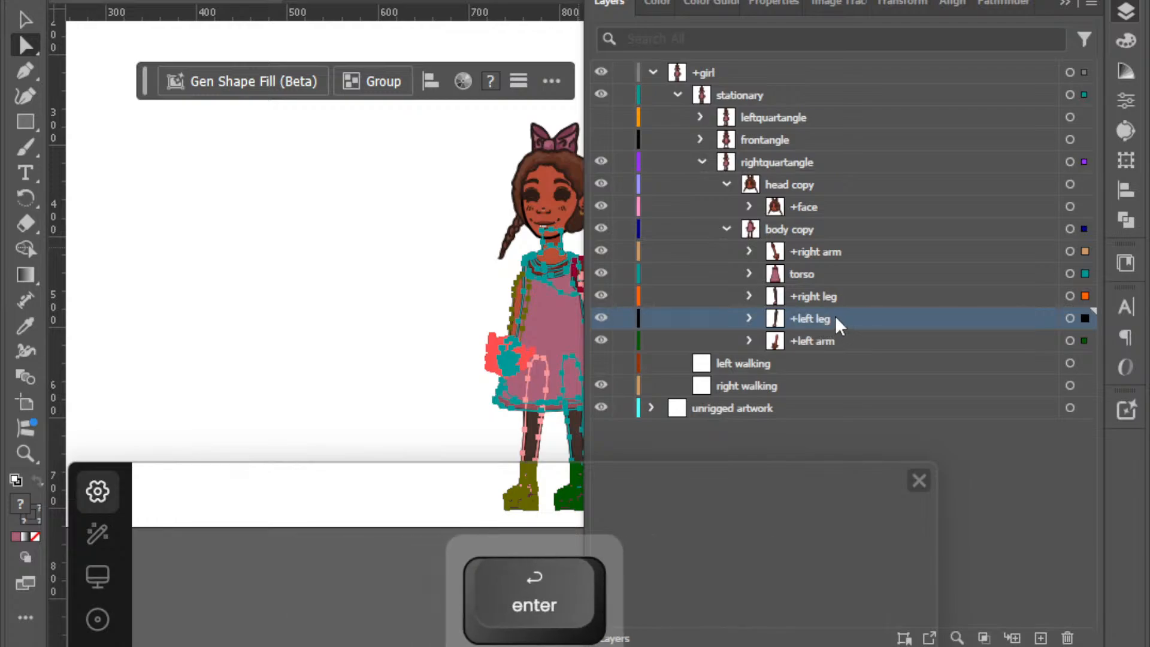
Rename the "head copy" layer inside rightquartangle to "head".
{"action": "left_click", "coordinate": [726, 185]}
{"action": "left_click", "coordinate": [808, 180]}
{"action": "double_click", "coordinate": [809, 183]}
{"action": "key", "text": "BackSpace"}
{"action": "key", "text": "BackSpace"}
{"action": "key", "text": "BackSpace"}
{"action": "key", "text": "BackSpace"}
{"action": "key", "text": "BackSpace"}
Rename the "body copy" layer inside rightquartangle to "body".
{"action": "key", "text": "Tab"}
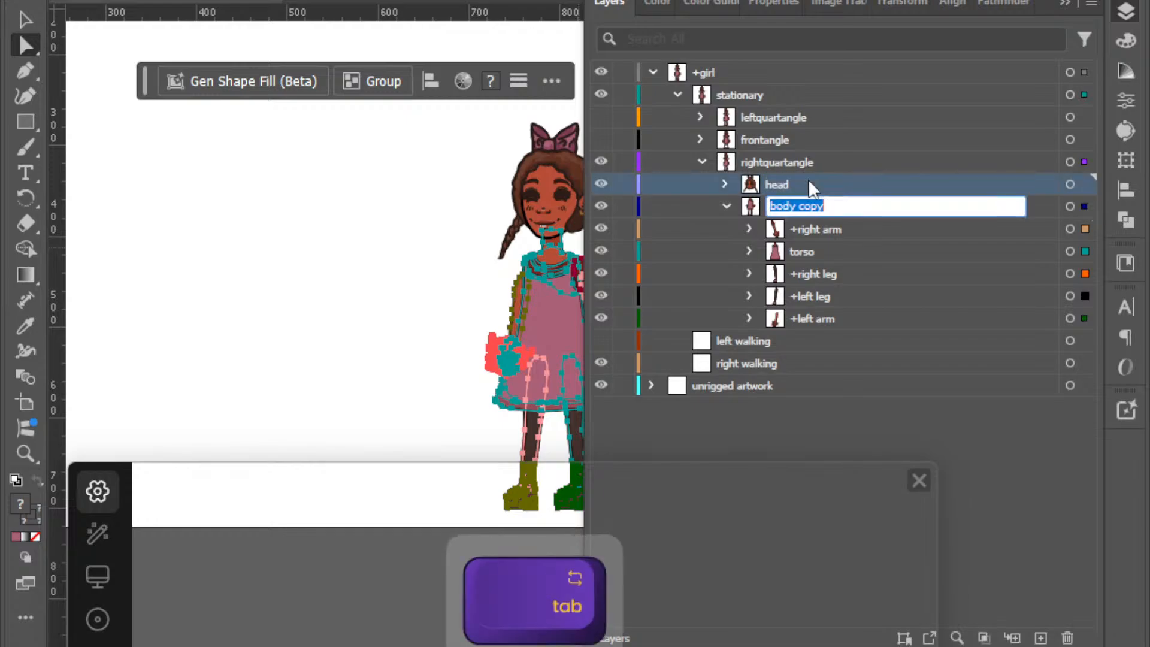
{"action": "key", "text": "Right"}
{"action": "key", "text": "BackSpace"}
{"action": "key", "text": "BackSpace"}
{"action": "key", "text": "BackSpace"}
{"action": "key", "text": "BackSpace"}
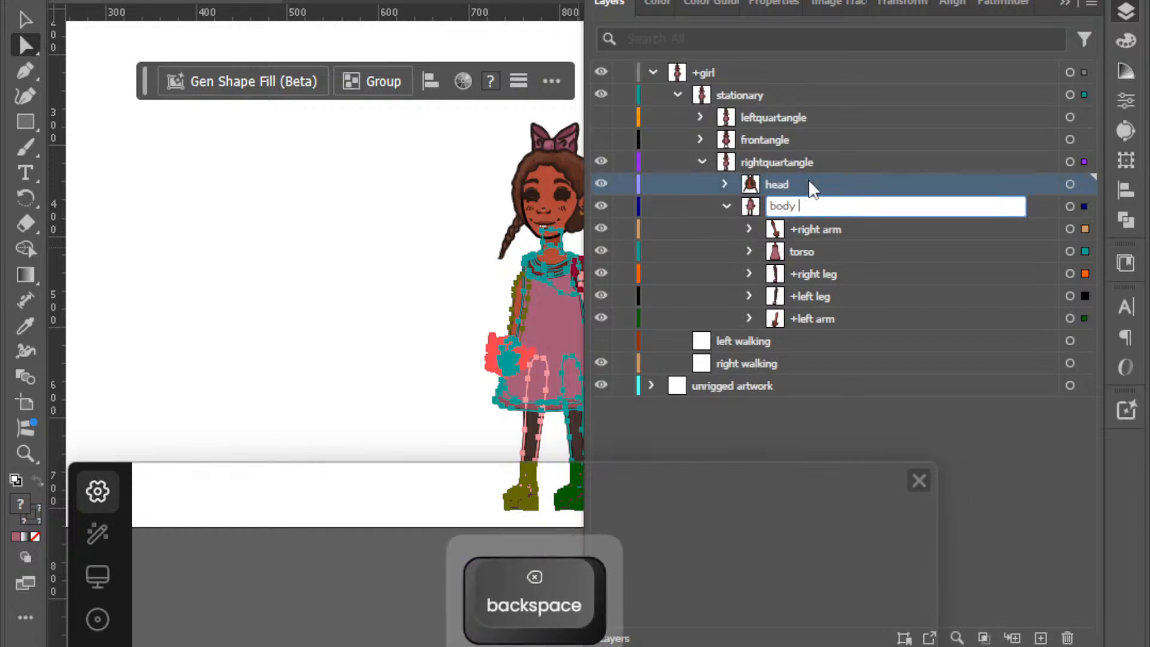
{"action": "key", "text": "Return"}
Collapse the body layer, deselect the artwork and expand +face inside rightquartangle's head.
{"action": "left_click", "coordinate": [726, 185]}
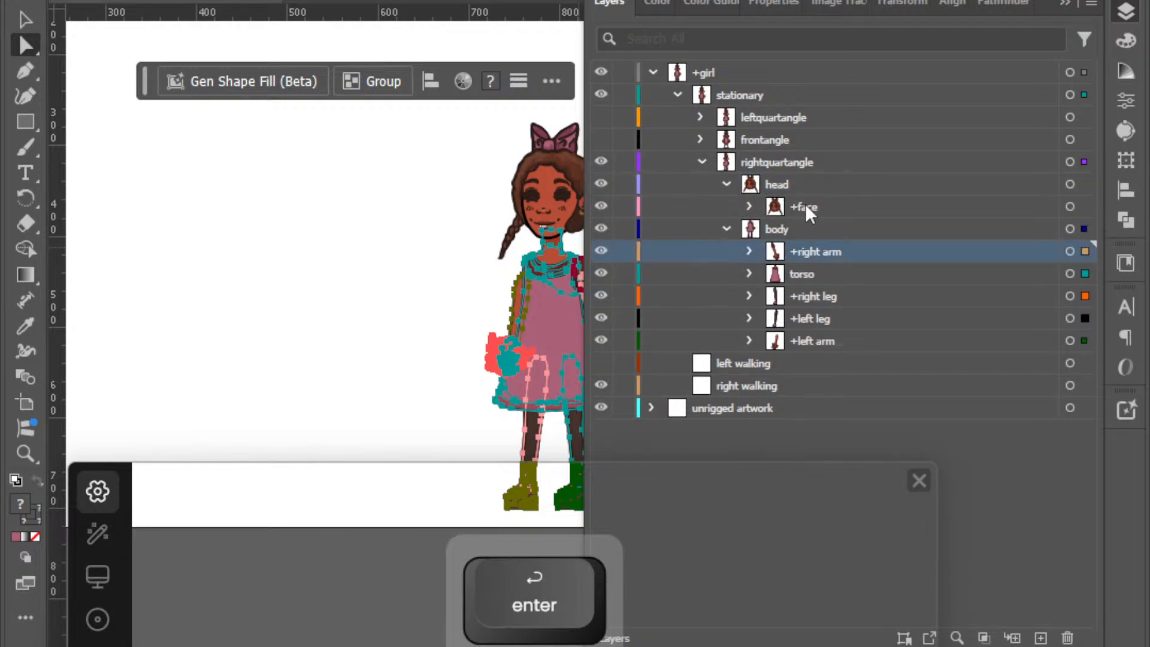
{"action": "left_click", "coordinate": [727, 229]}
{"action": "left_click", "coordinate": [367, 322]}
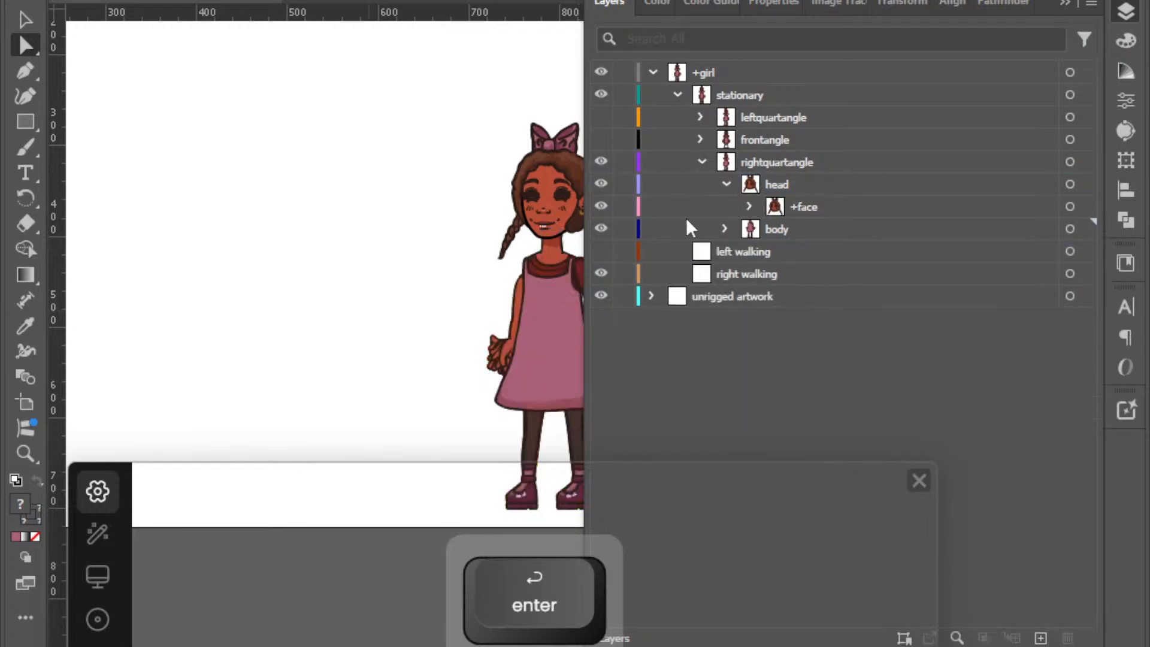
{"action": "left_click", "coordinate": [749, 206]}
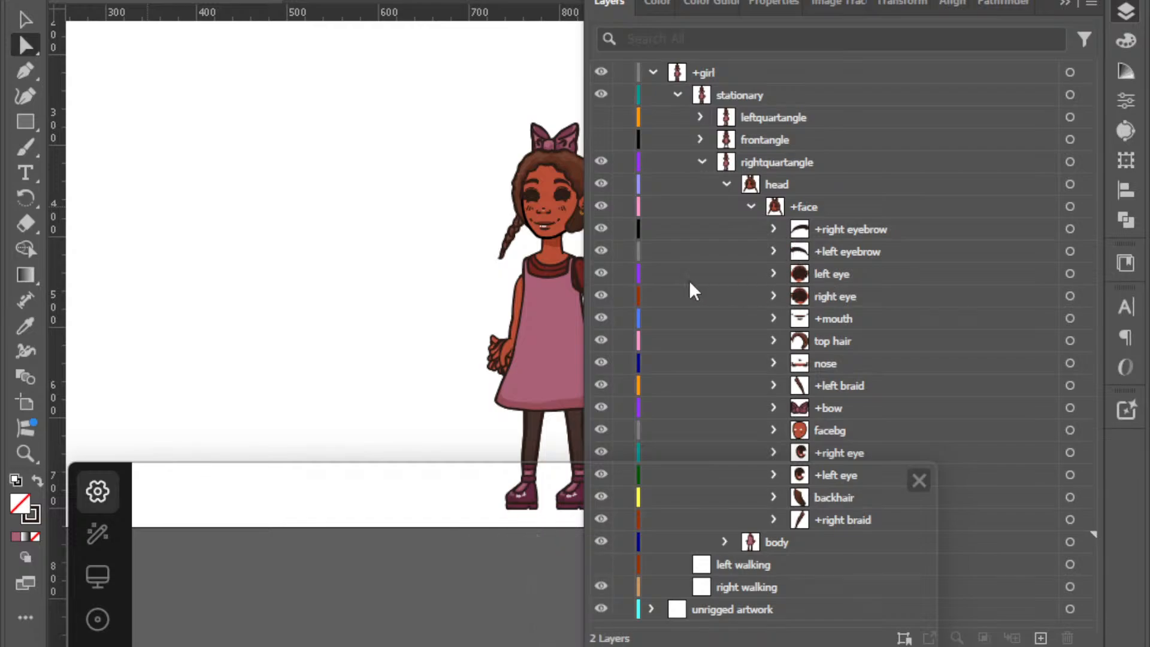
Toggle the visibility of the eye layers in rightquartangle's +face to check which side each one holds.
{"action": "left_click", "coordinate": [600, 273]}
{"action": "left_click", "coordinate": [601, 273]}
{"action": "left_click", "coordinate": [827, 276]}
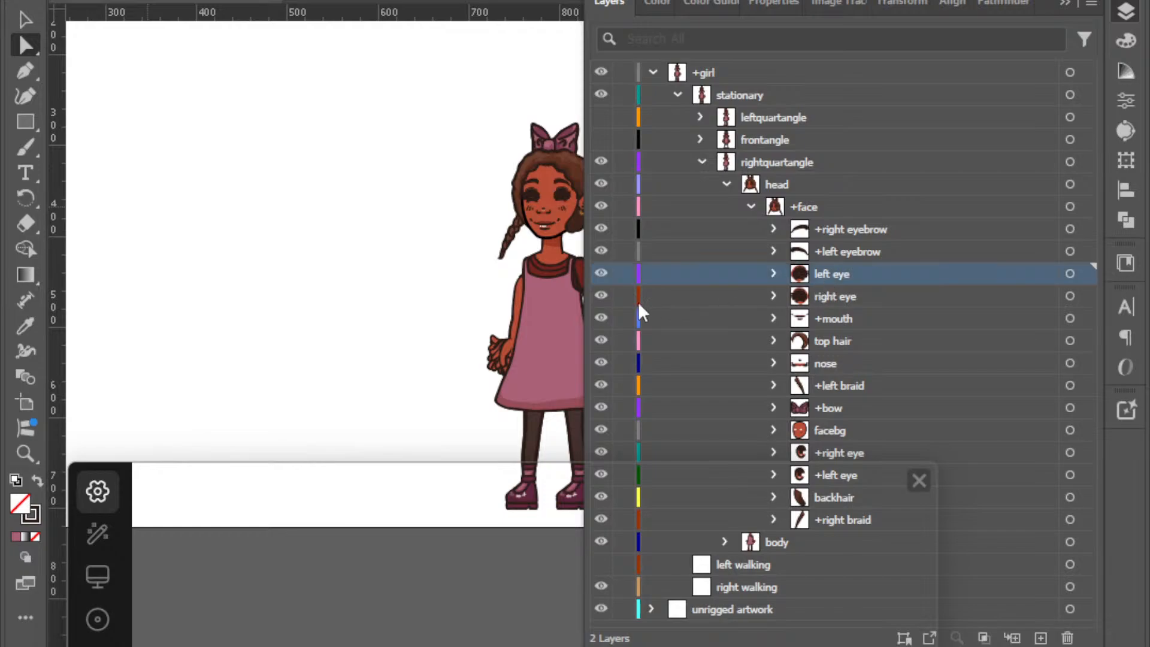
{"action": "left_click", "coordinate": [604, 297]}
{"action": "left_click", "coordinate": [604, 296]}
{"action": "left_click", "coordinate": [595, 298]}
{"action": "left_click", "coordinate": [601, 453]}
{"action": "left_click", "coordinate": [601, 295]}
Compare the leftquartangle head's layer names and artwork with the rightquartangle head.
{"action": "left_click", "coordinate": [601, 161]}
{"action": "left_click", "coordinate": [601, 117]}
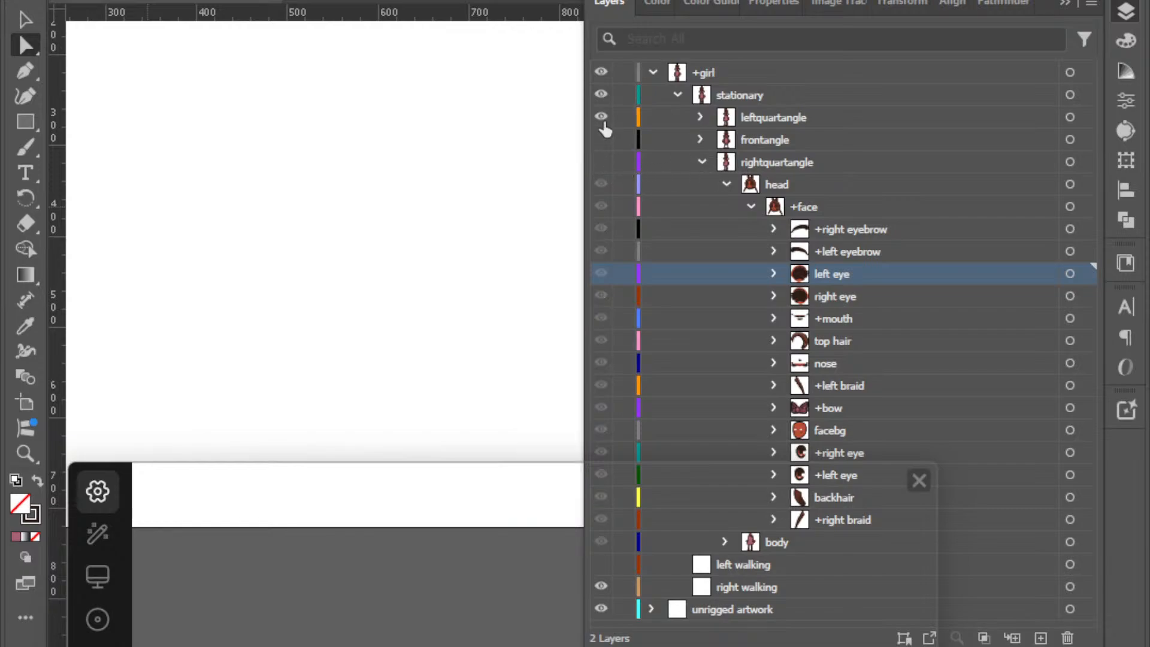
{"action": "left_click", "coordinate": [701, 118]}
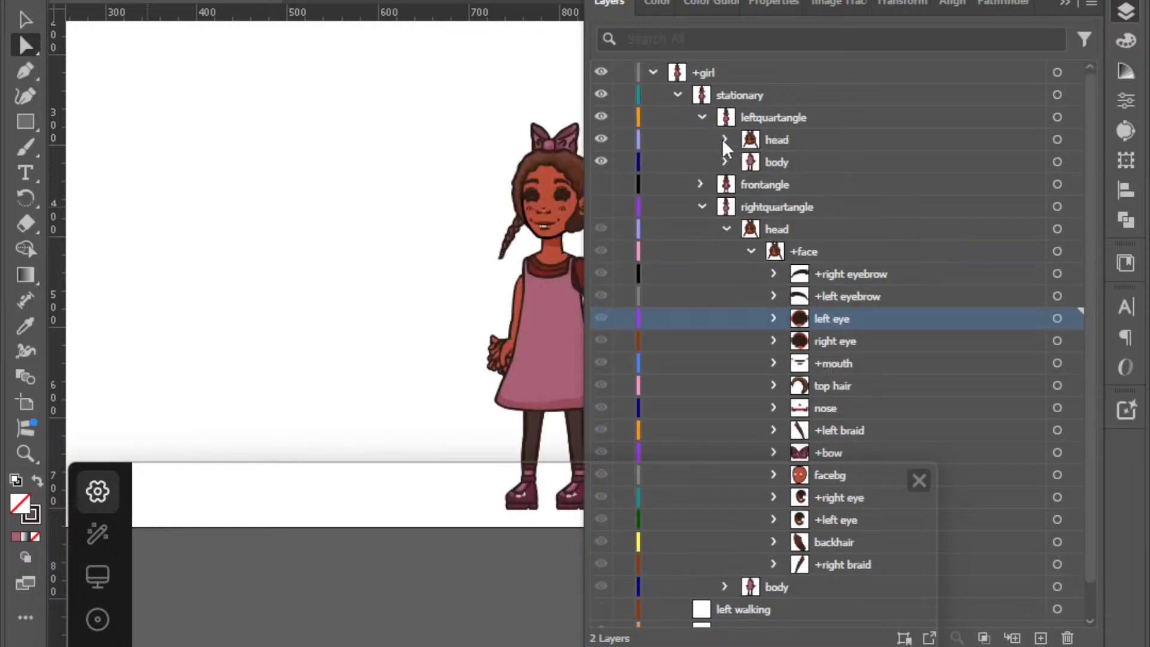
{"action": "left_click", "coordinate": [724, 139]}
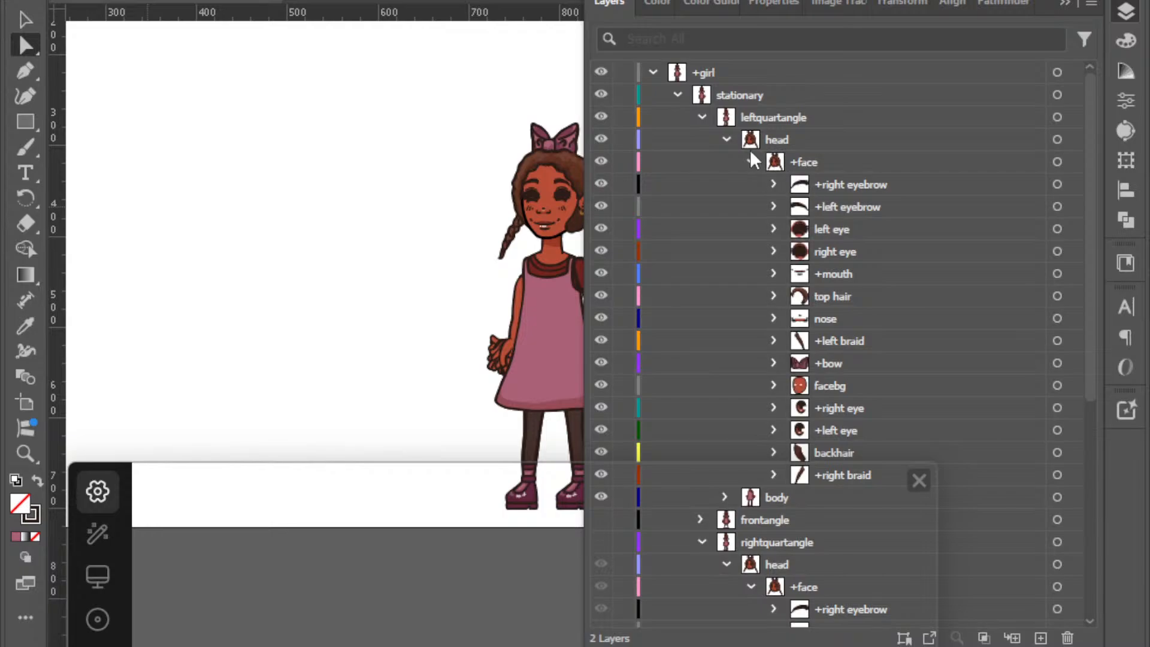
{"action": "left_click", "coordinate": [724, 139]}
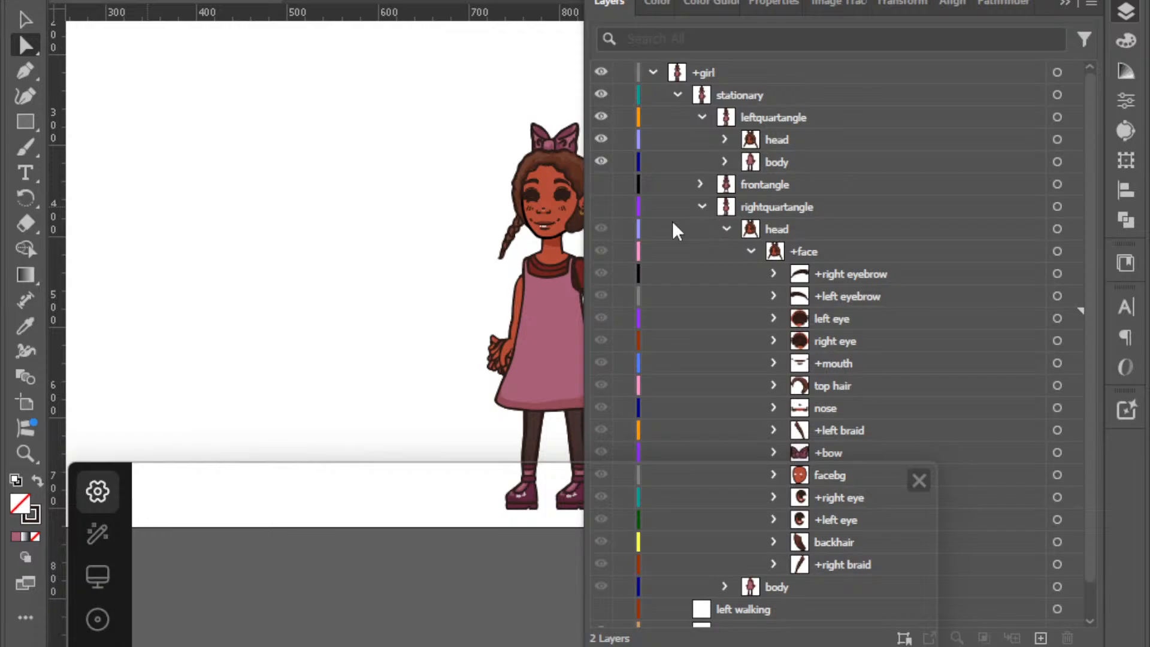
{"action": "left_click", "coordinate": [601, 207]}
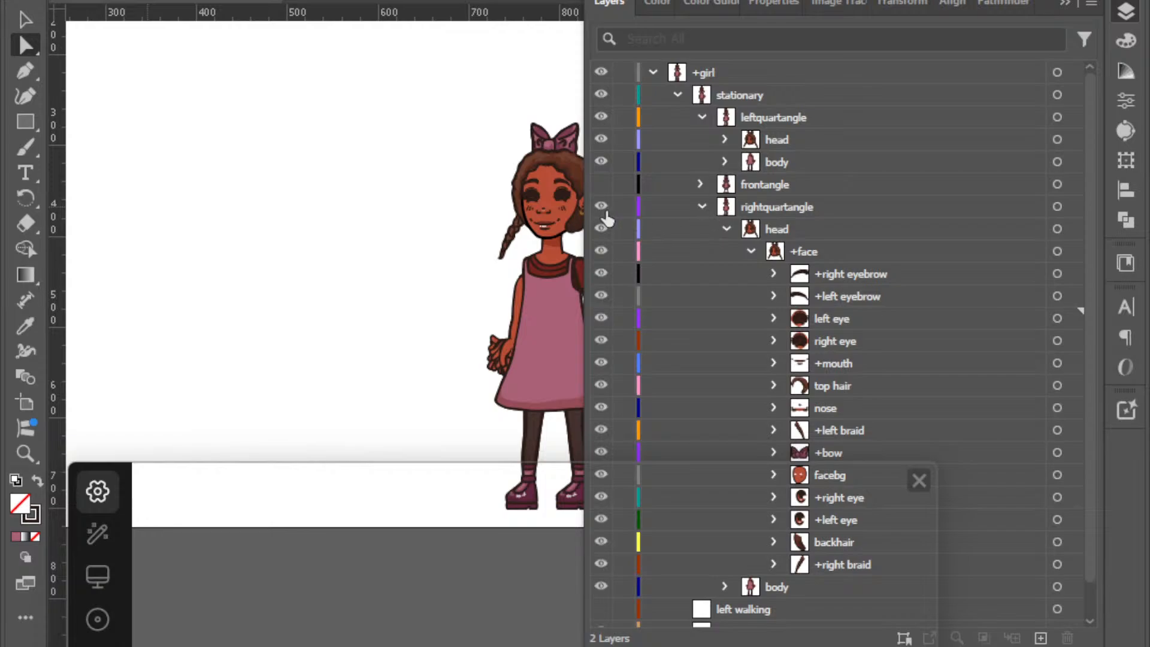
{"action": "left_click", "coordinate": [701, 206]}
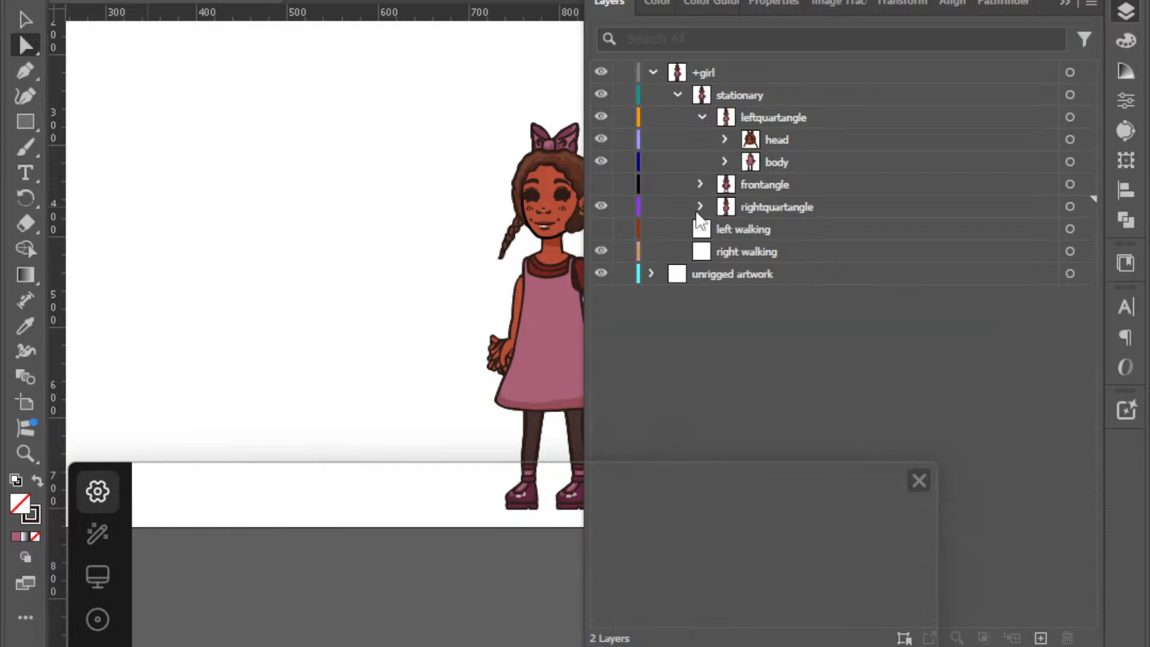
{"action": "left_click", "coordinate": [698, 207]}
{"action": "left_click", "coordinate": [702, 118]}
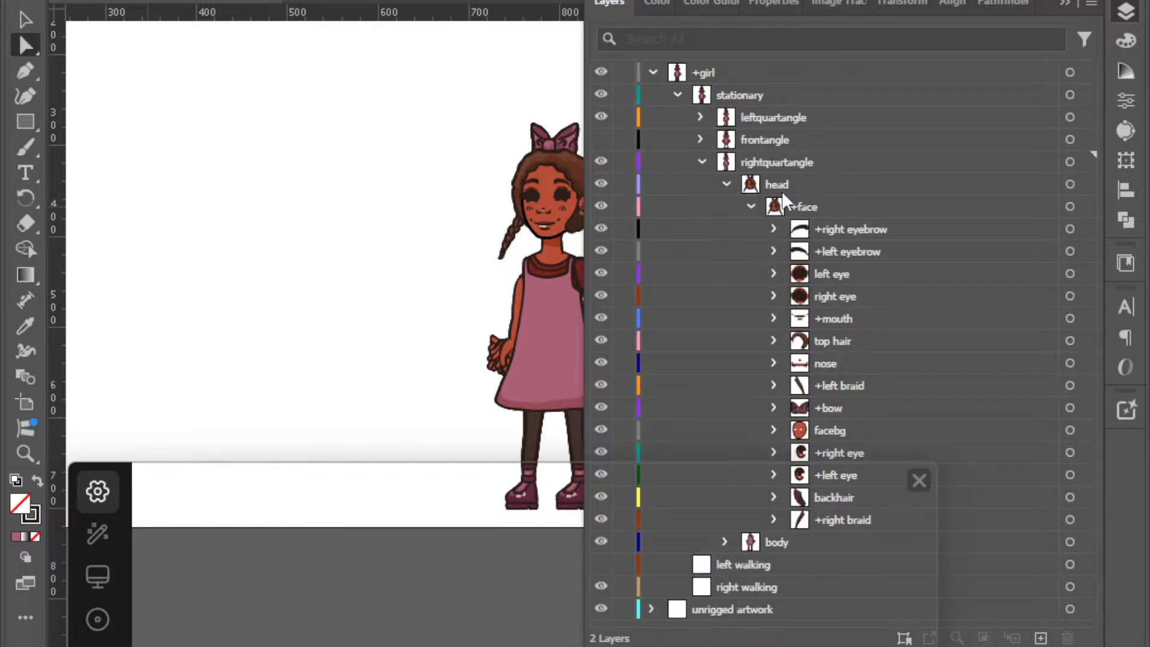
Check the eyebrow layer by toggling visibility, and leave rightquartangle as the only stationary angle shown.
{"action": "left_click", "coordinate": [601, 230]}
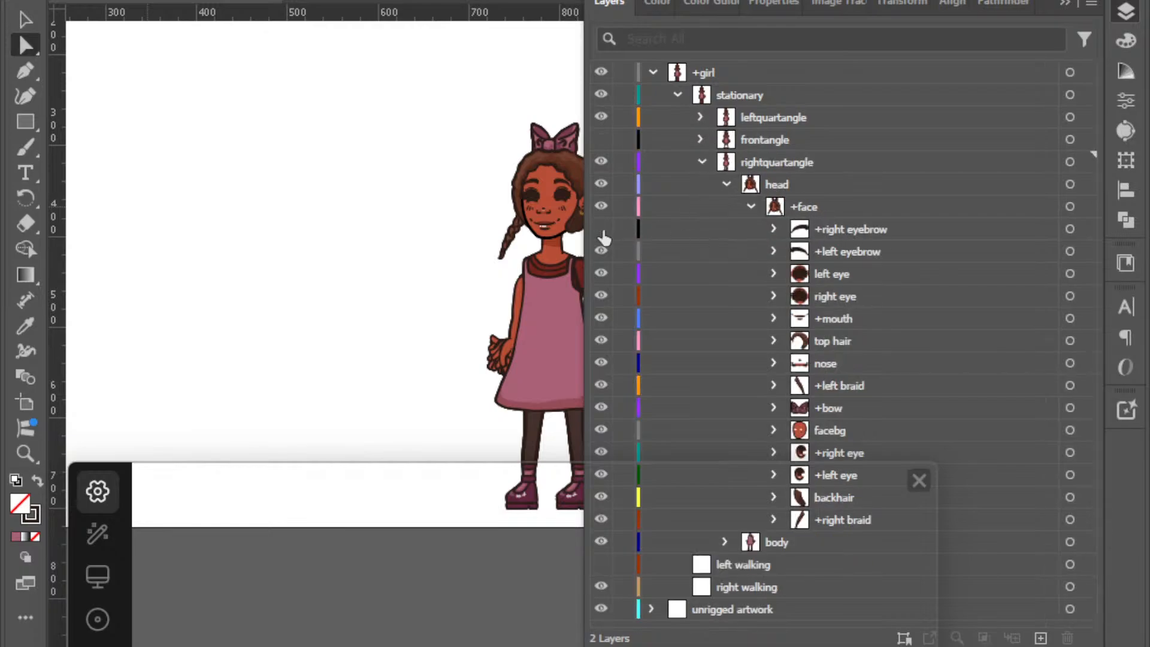
{"action": "left_click", "coordinate": [601, 162]}
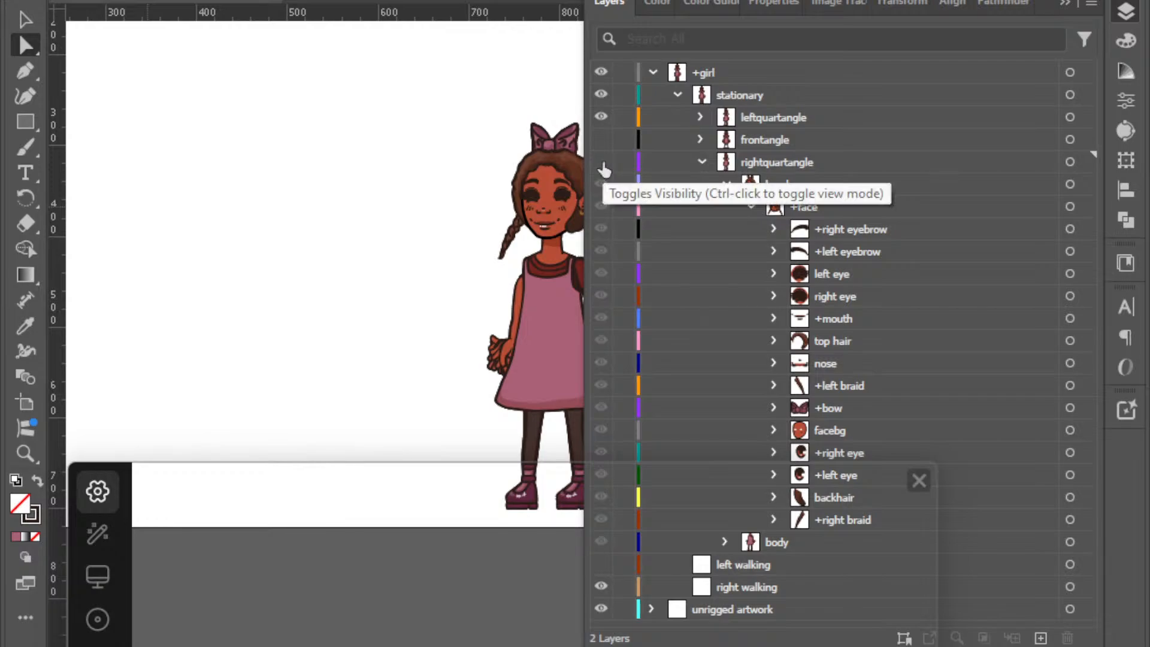
{"action": "left_click", "coordinate": [602, 96]}
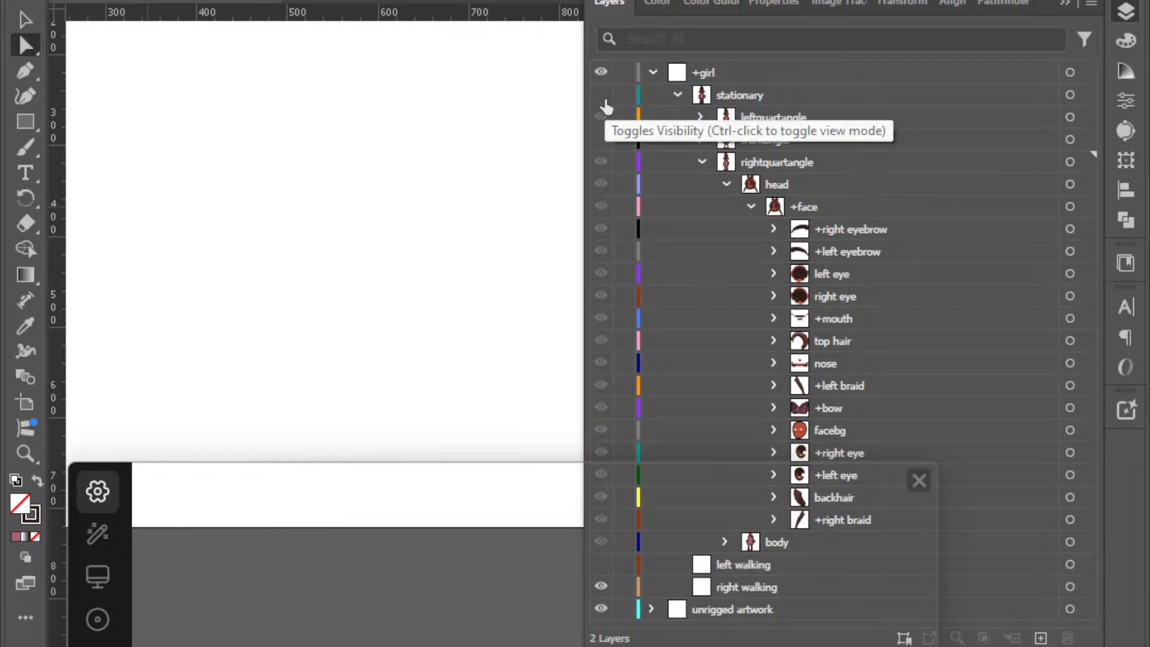
{"action": "left_click", "coordinate": [604, 96]}
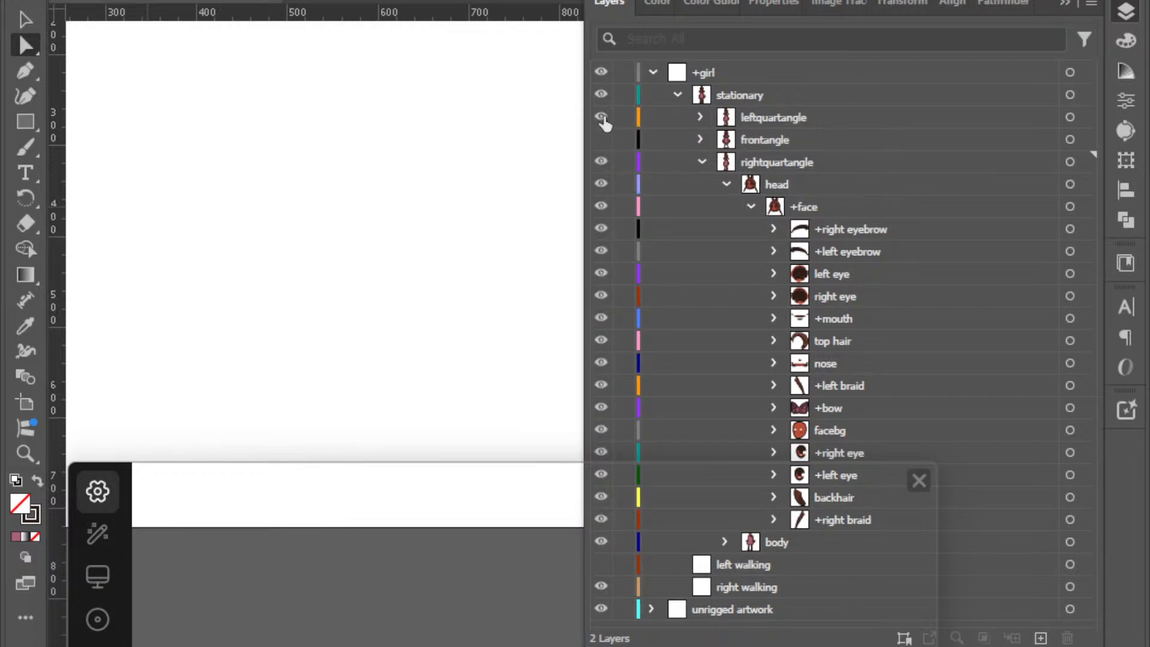
{"action": "left_click", "coordinate": [601, 163]}
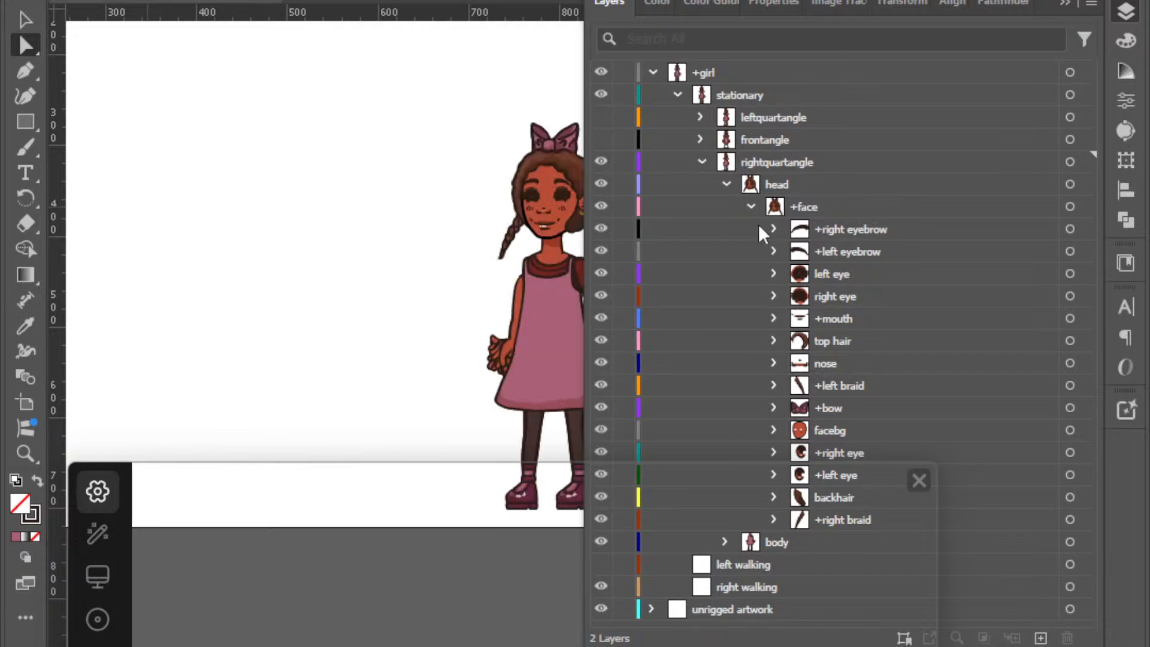
Rename the "+right eyebrow" layer in rightquartangle's +face to "+left eyebrow" and the original "+left eyebrow" to "+right eybrow".
{"action": "double_click", "coordinate": [851, 230]}
{"action": "type", "text": "+l"}
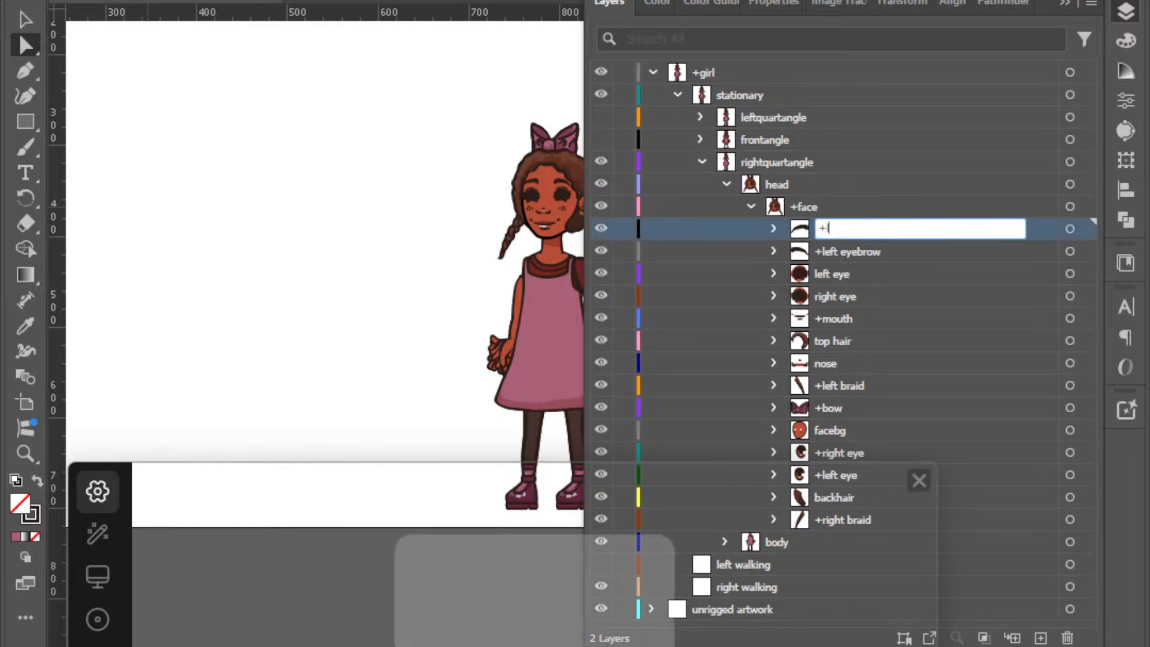
{"action": "type", "text": "eft eyebrow"}
{"action": "key", "text": "Tab"}
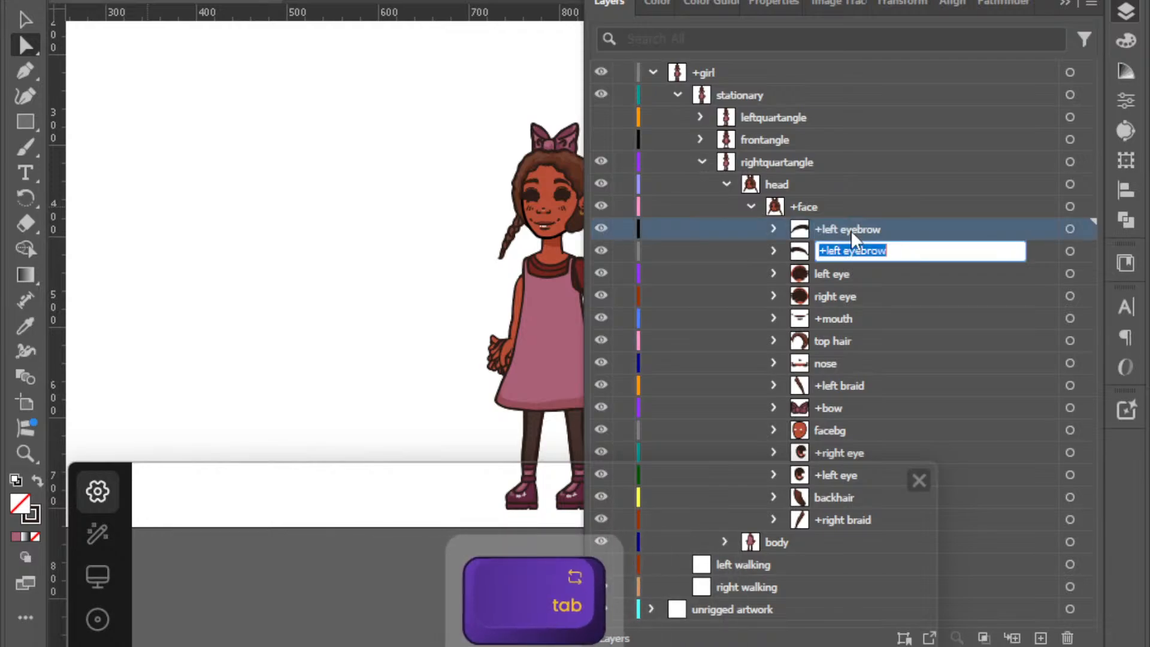
{"action": "type", "text": "+right "}
{"action": "type", "text": "eyeb"}
{"action": "key", "text": "BackSpace"}
{"action": "type", "text": "brow"}
Swap the names of the two eye layers above +mouth, renaming "left eye" to "right eye" and "right eye" to "left eye".
{"action": "key", "text": "Tab"}
{"action": "type", "text": "l"}
{"action": "key", "text": "BackSpace"}
{"action": "type", "text": "right eye"}
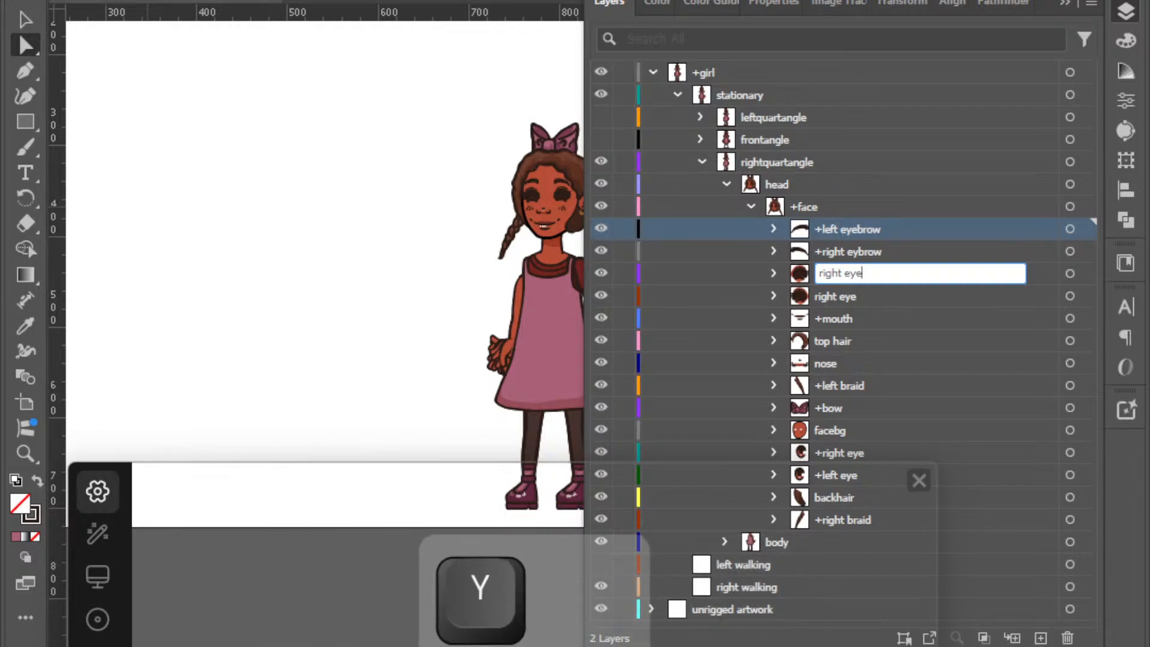
{"action": "key", "text": "Tab"}
{"action": "type", "text": "left eye"}
Rename the "+left braid" layer below nose to "+right braid".
{"action": "key", "text": "Tab"}
{"action": "key", "text": "Tab"}
{"action": "key", "text": "Tab"}
{"action": "key", "text": "Tab"}
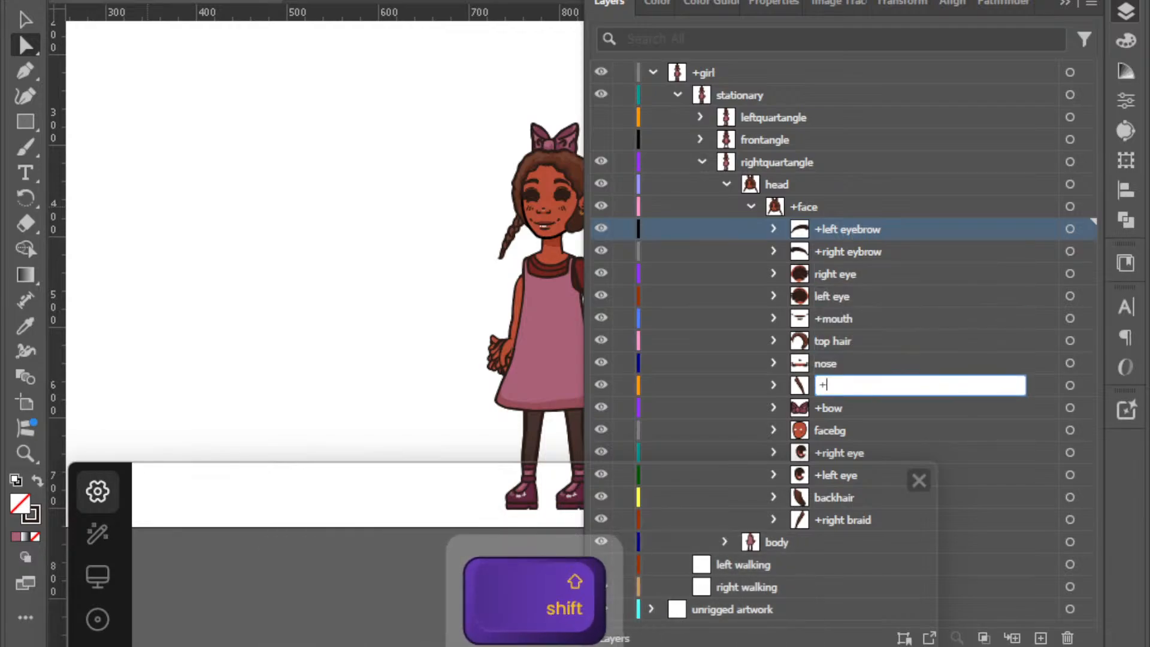
{"action": "type", "text": "+right braid"}
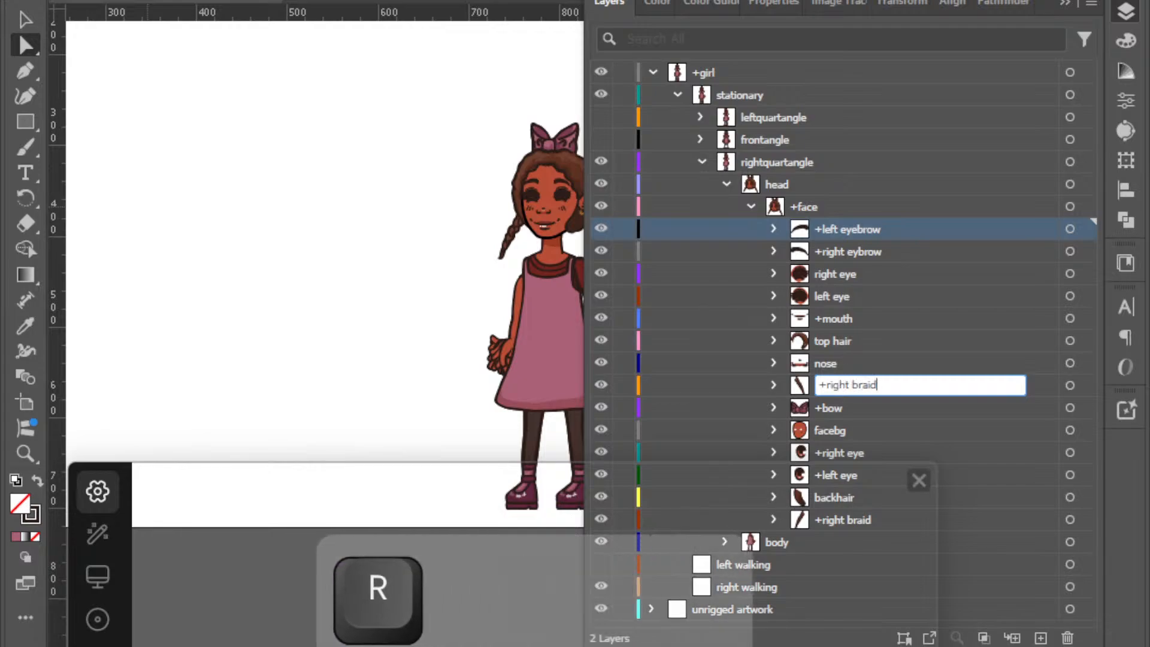
{"action": "key", "text": "Tab"}
Leave name editing and expand the +left eye and +right eye layers to show their pupil and eyeball sublayers.
{"action": "key", "text": "Tab"}
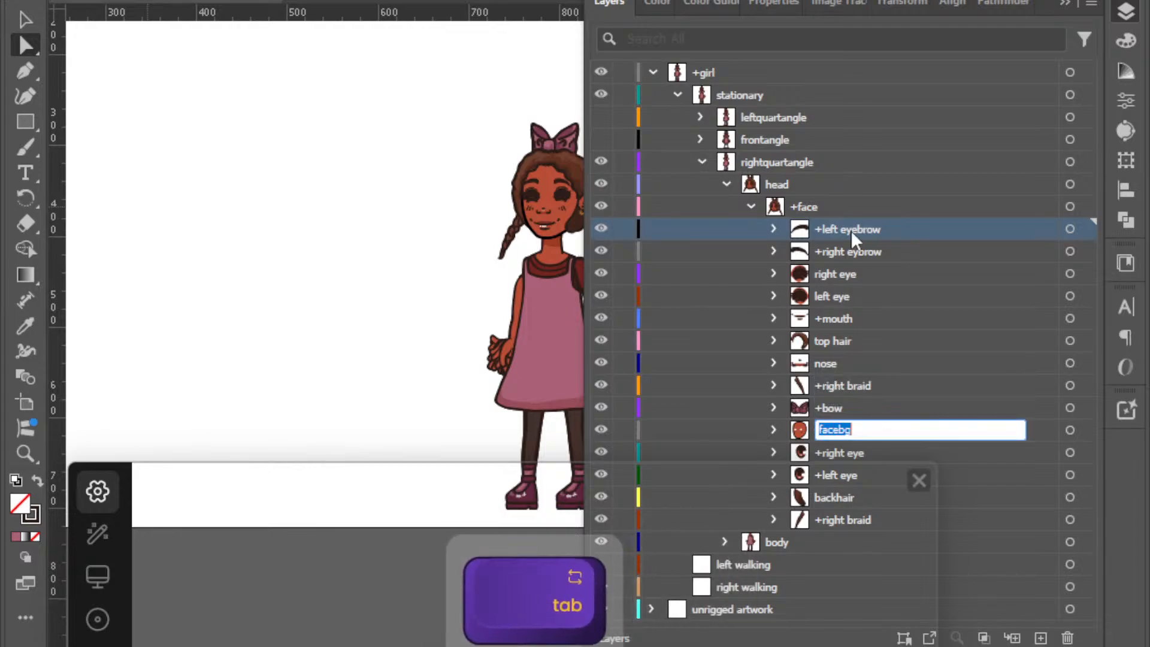
{"action": "key", "text": "Tab"}
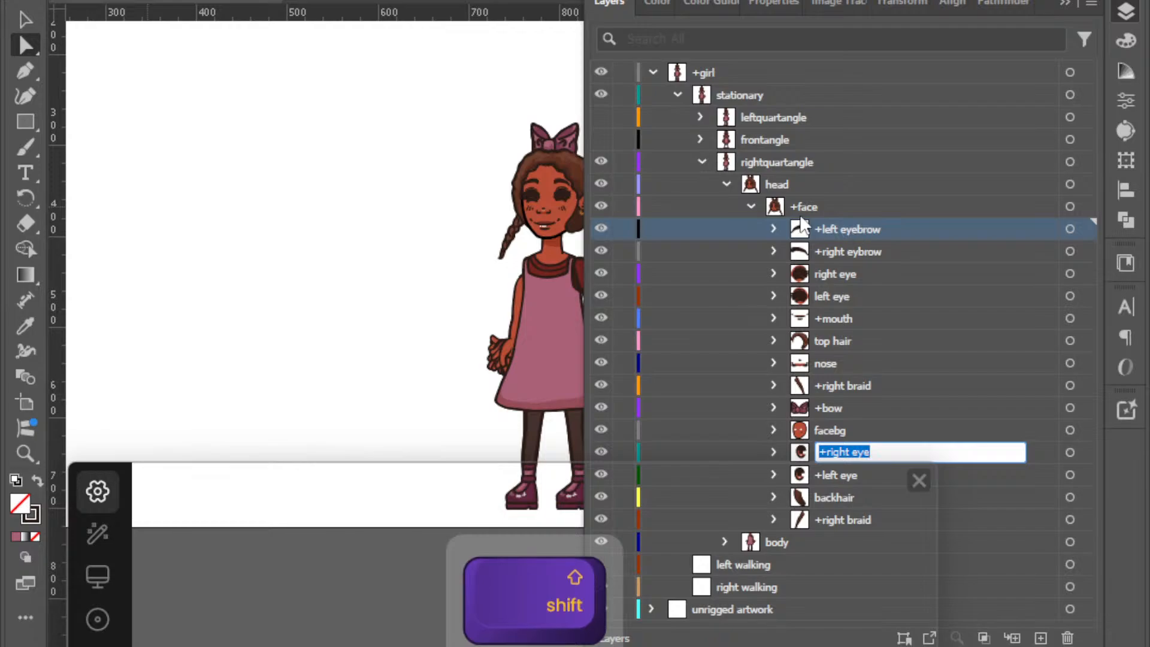
{"action": "left_click", "coordinate": [65, 565]}
{"action": "left_click", "coordinate": [772, 475]}
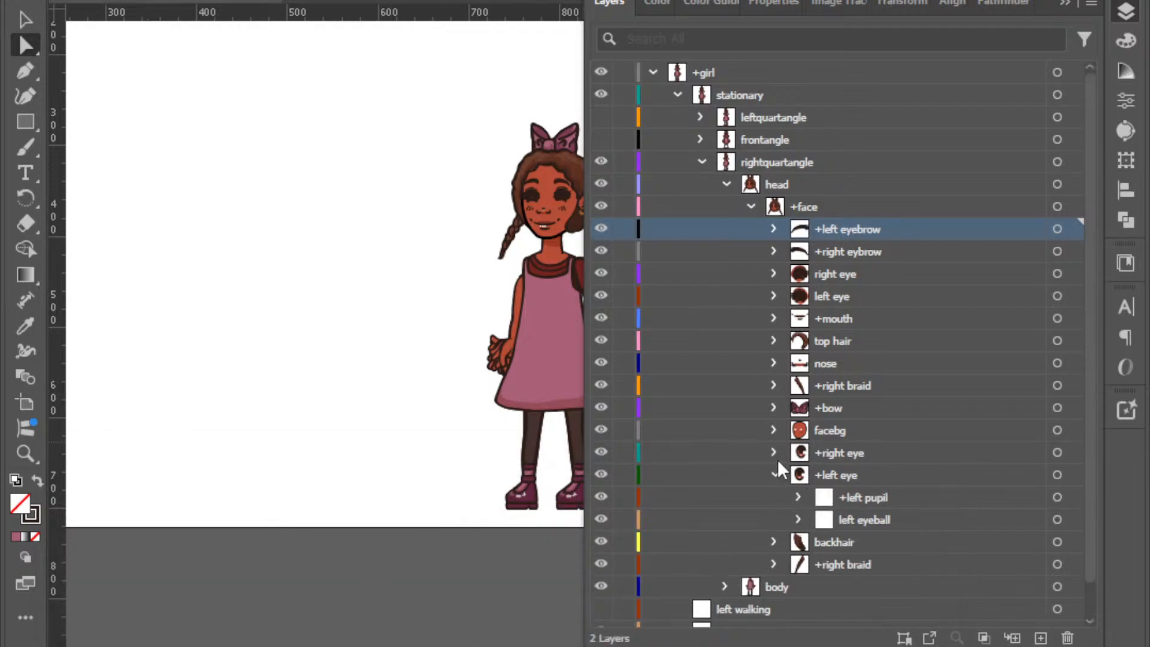
{"action": "left_click", "coordinate": [773, 452]}
{"action": "scroll", "coordinate": [773, 454], "scroll_direction": "down", "scroll_amount": 3}
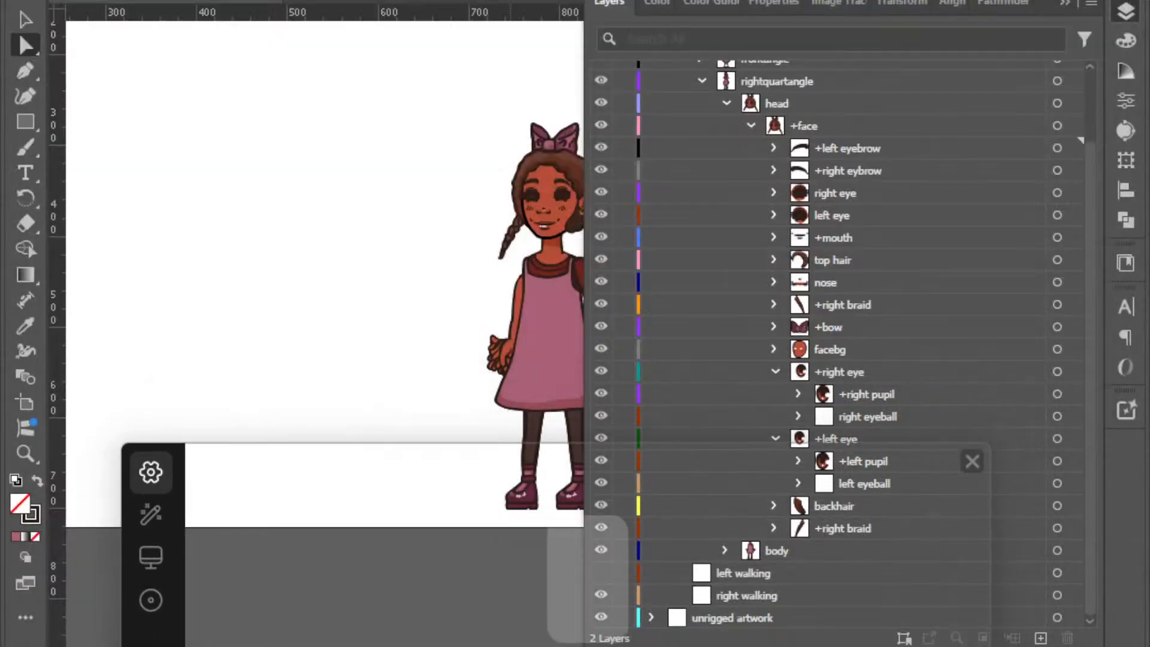
Rename the "+right eye" group below facebg to "+left eye" and its sublayers to "+left pupil" and "left eyeball".
{"action": "key", "text": "d"}
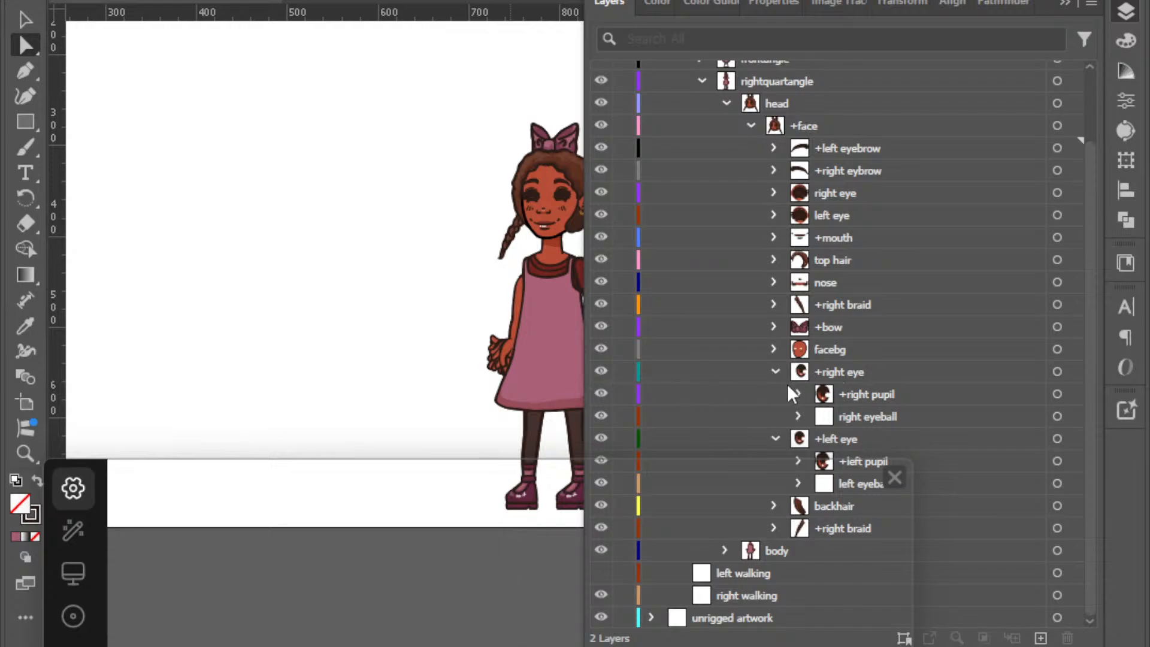
{"action": "left_click", "coordinate": [848, 377]}
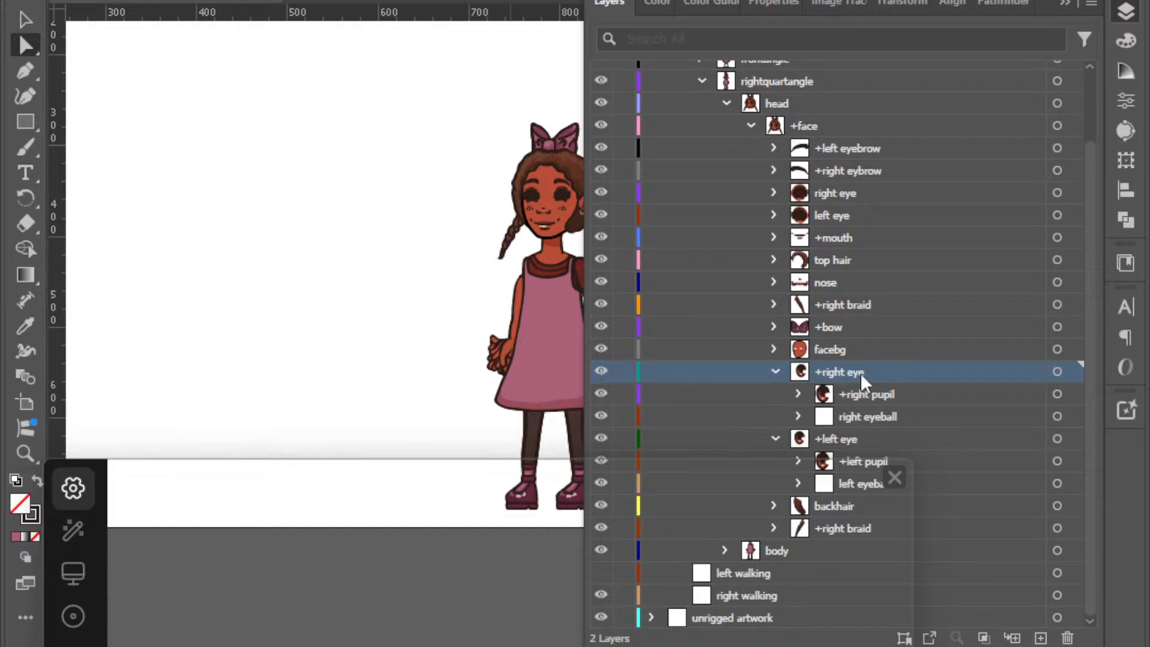
{"action": "double_click", "coordinate": [845, 372]}
{"action": "key", "text": "BackSpace"}
{"action": "type", "text": "+"}
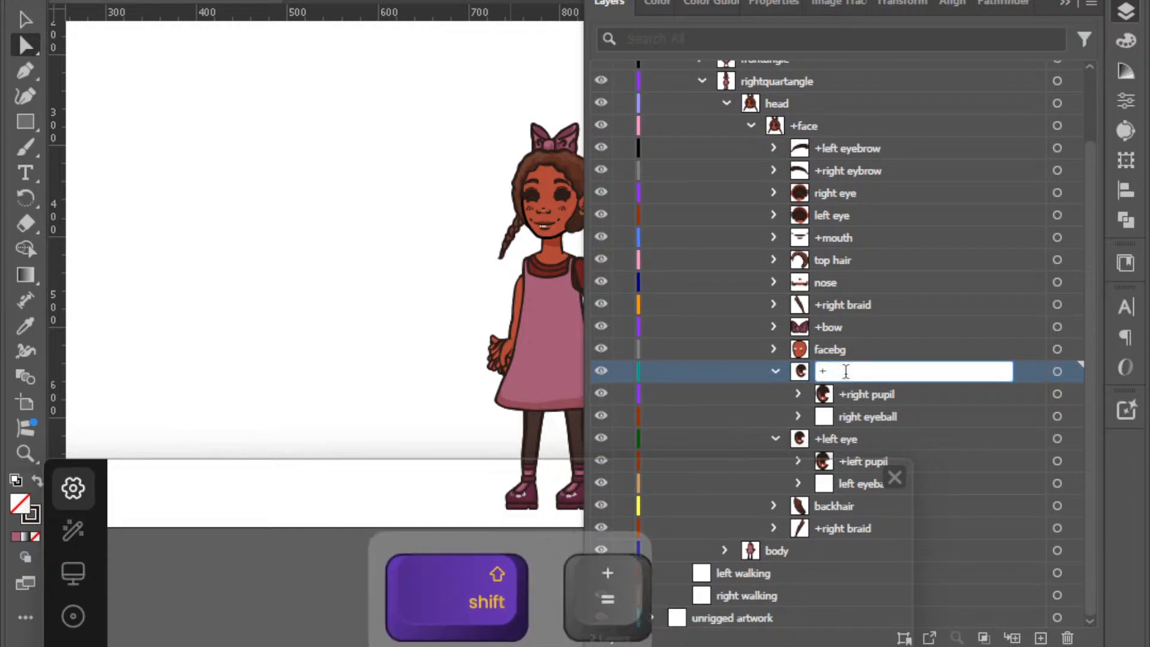
{"action": "type", "text": "left eye"}
{"action": "key", "text": "Tab"}
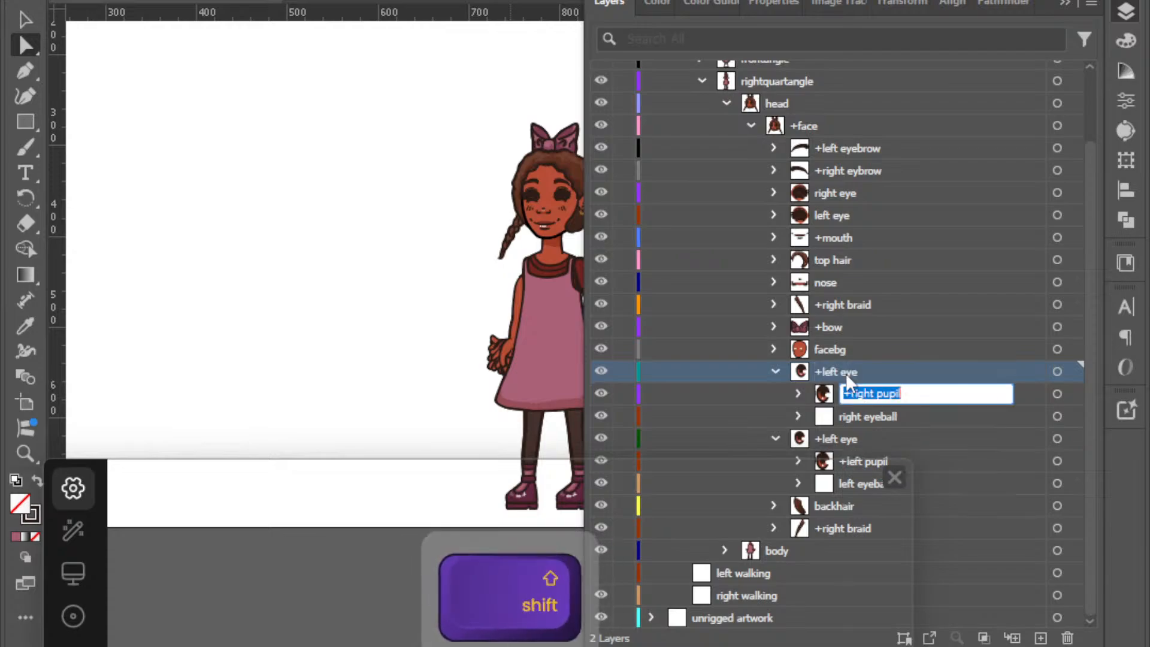
{"action": "type", "text": "+left pupil"}
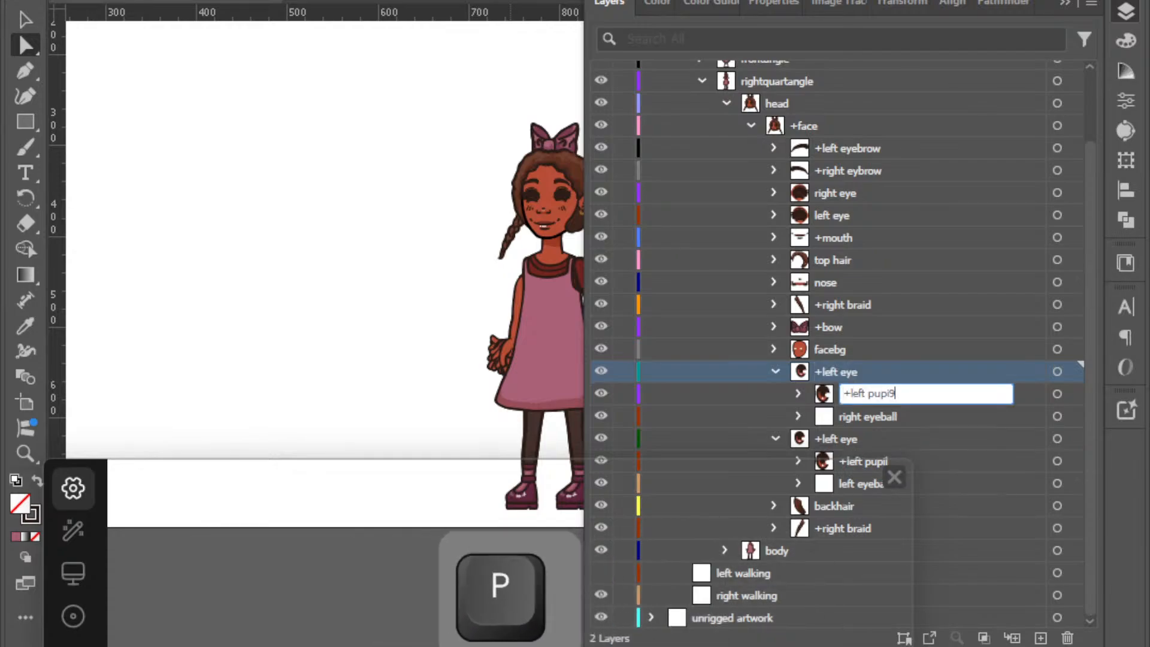
{"action": "key", "text": "BackSpace"}
{"action": "type", "text": "l"}
{"action": "key", "text": "Tab"}
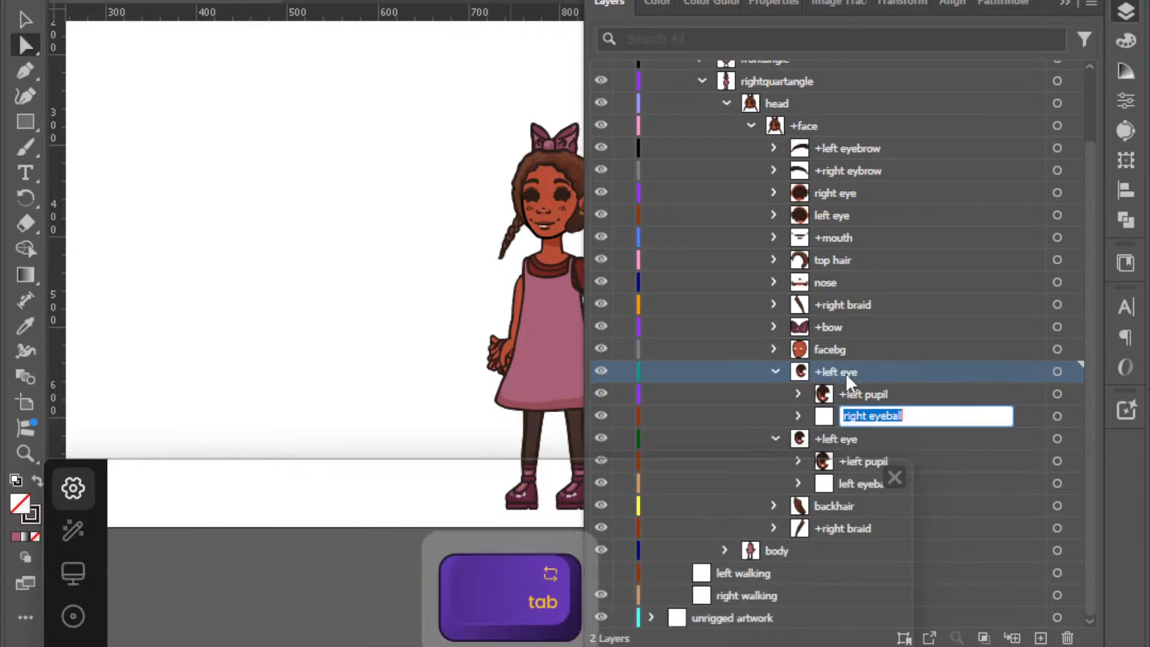
{"action": "type", "text": "left eyeball"}
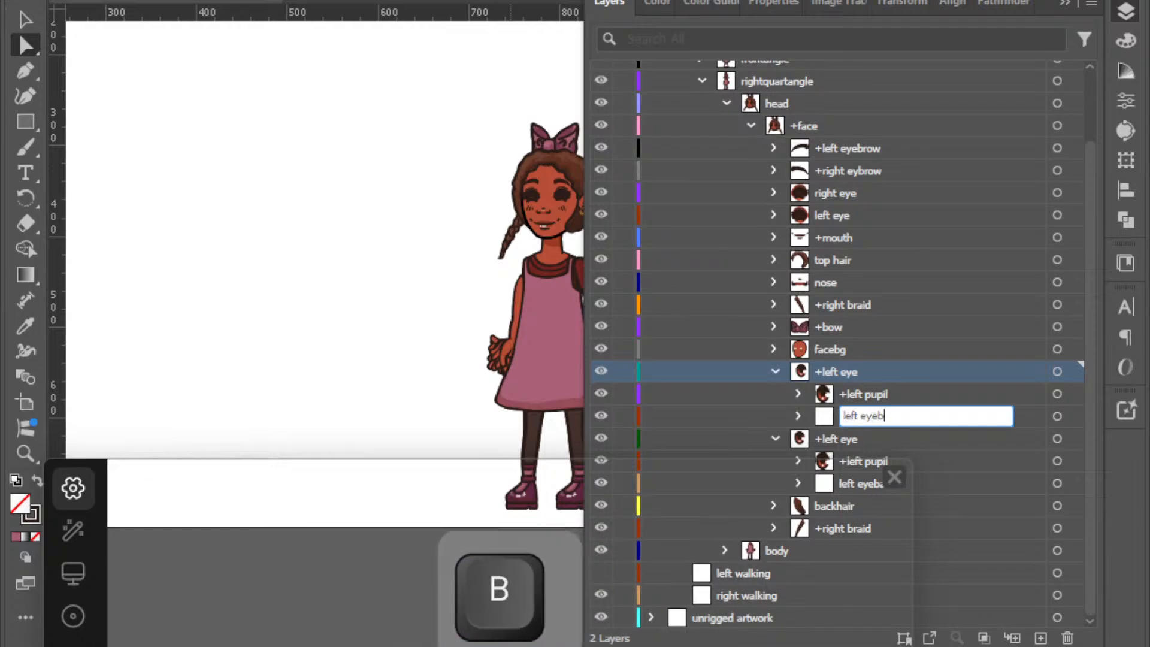
Rename the original "+left eye" group above backhair to "+right eye" and its sublayers to "+right pupil" and "right eyeball".
{"action": "key", "text": "Tab"}
{"action": "type", "text": "+"}
{"action": "key", "text": "BackSpace"}
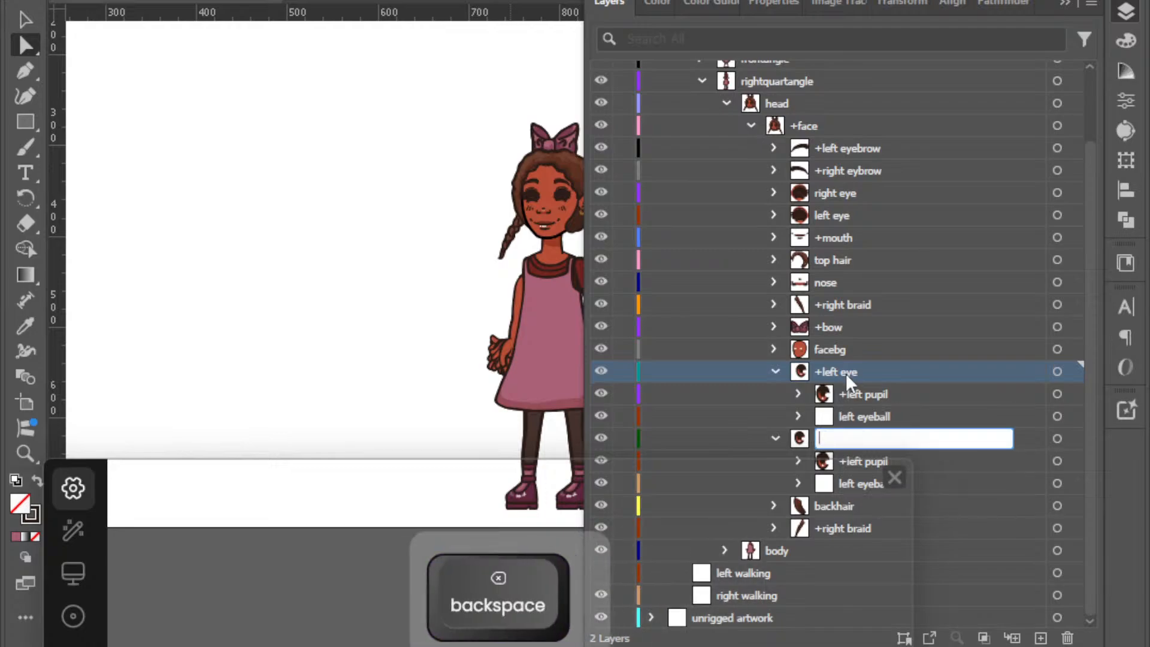
{"action": "type", "text": "+right eye"}
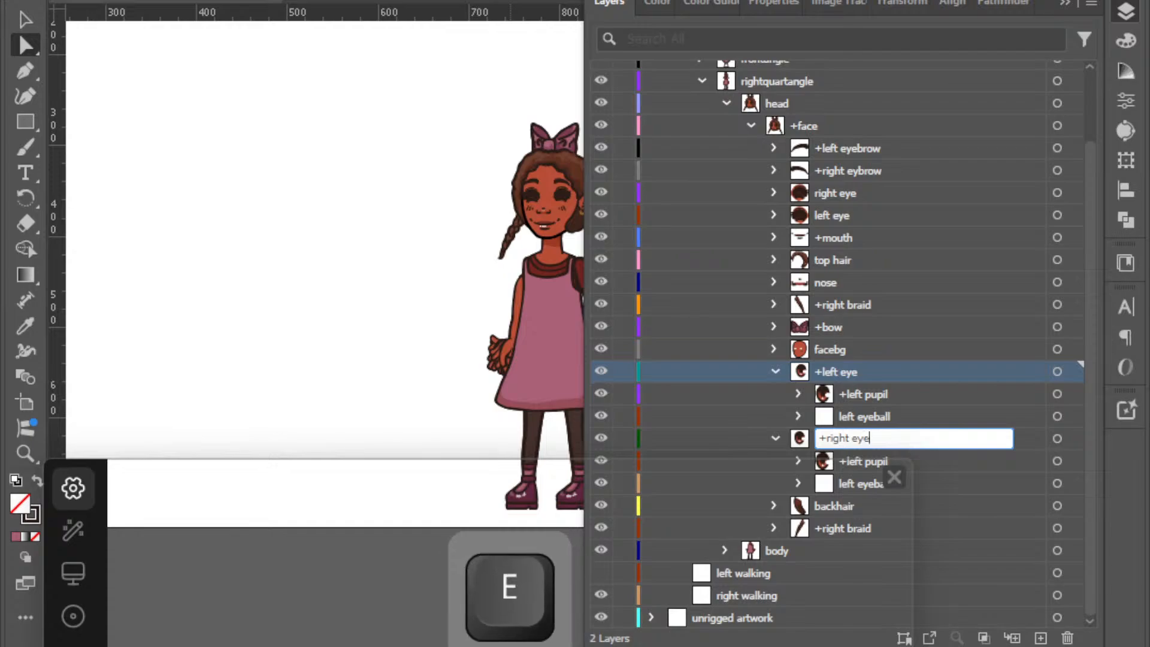
{"action": "key", "text": "Tab"}
{"action": "type", "text": "+righ"}
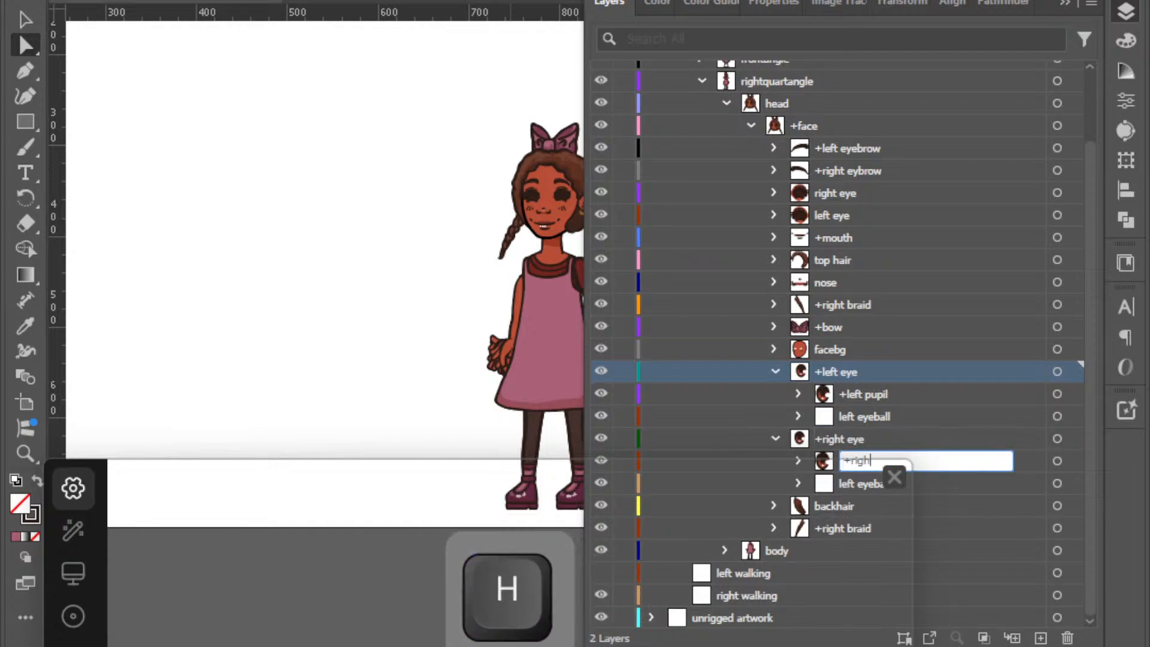
{"action": "type", "text": "t pupil"}
{"action": "key", "text": "Tab"}
{"action": "type", "text": "righ"}
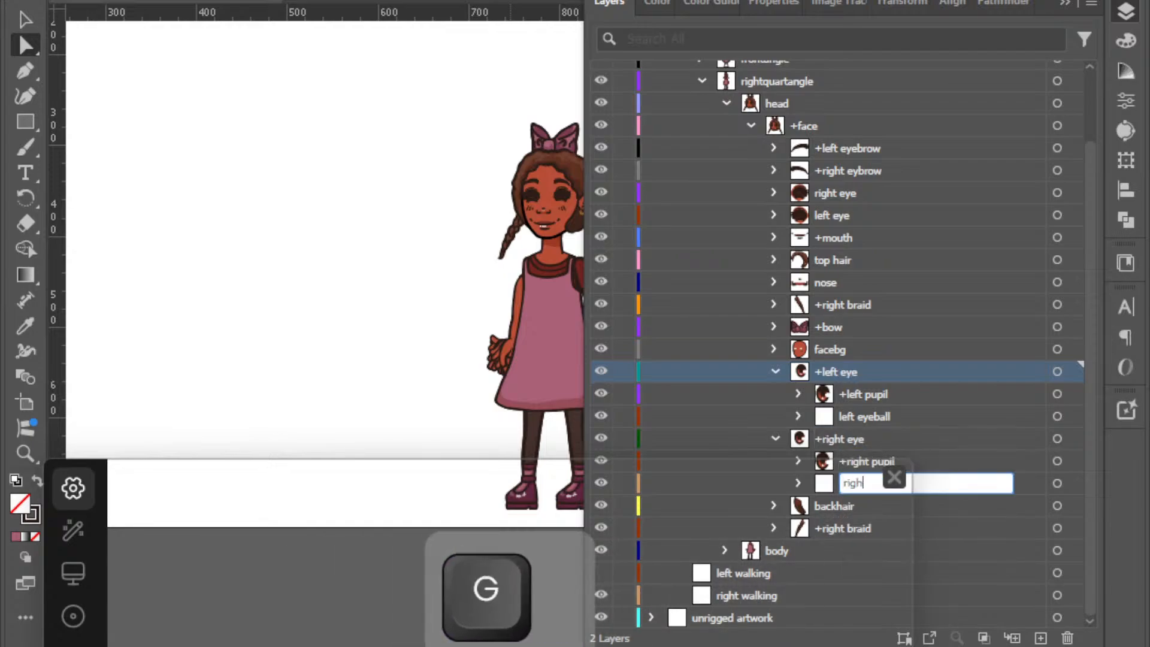
{"action": "type", "text": "t eyeball"}
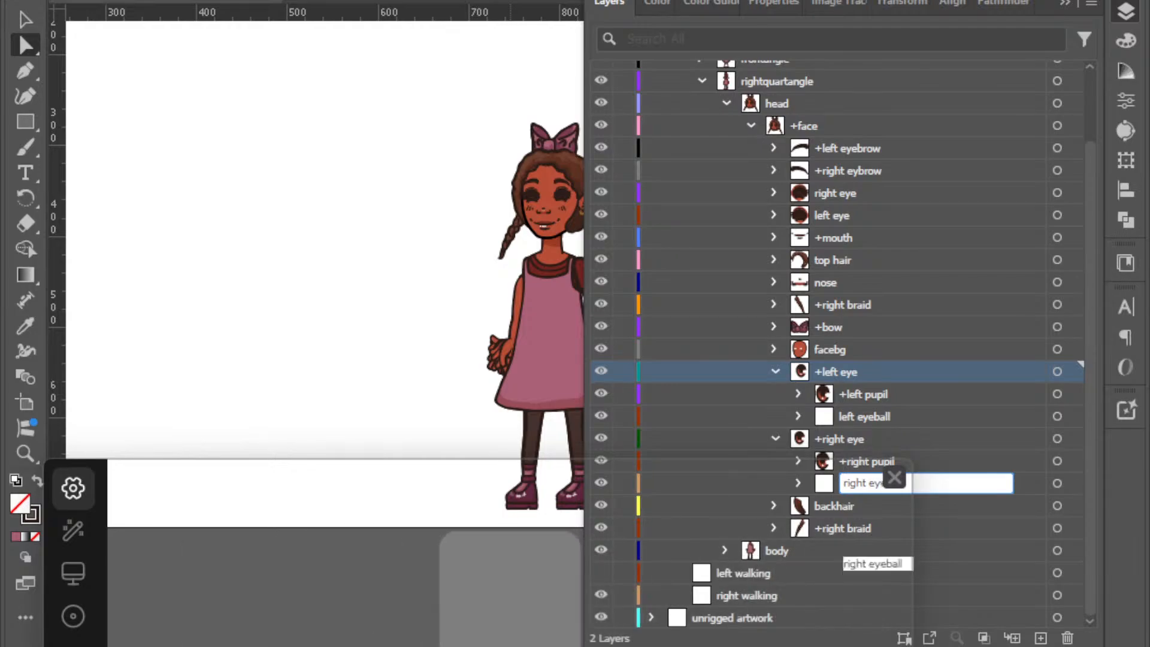
{"action": "key", "text": "Return"}
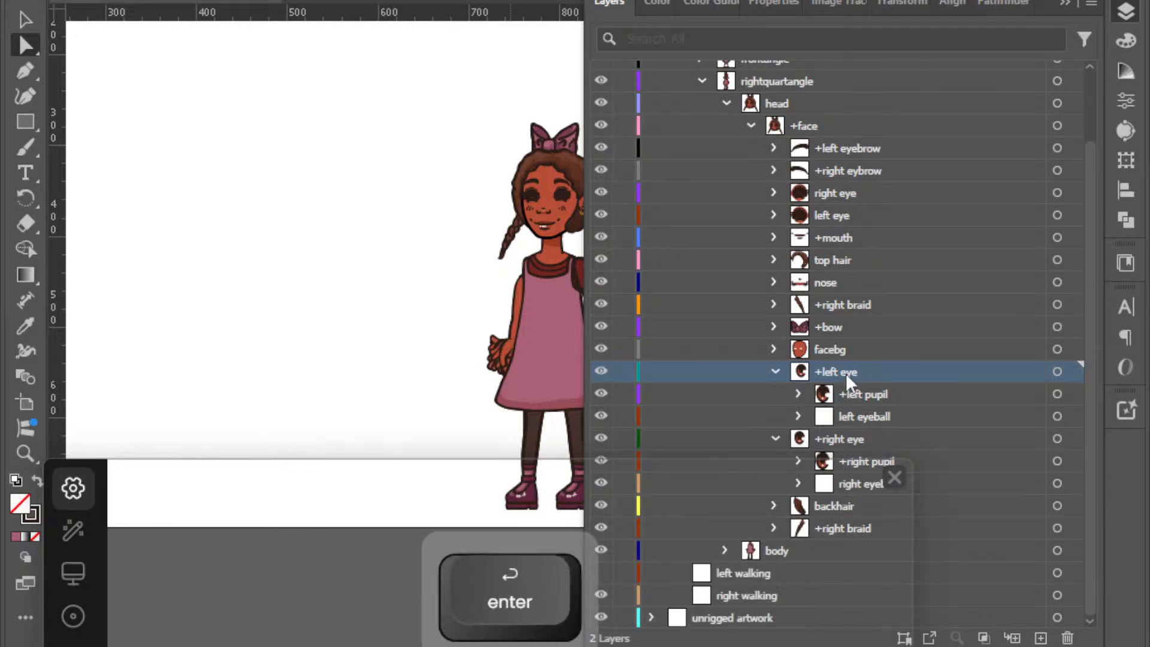
Rename the "+right braid" layer below backhair to "+left braid".
{"action": "double_click", "coordinate": [852, 434]}
{"action": "key", "text": "Tab"}
{"action": "key", "text": "Tab"}
{"action": "key", "text": "Tab"}
{"action": "key", "text": "Tab"}
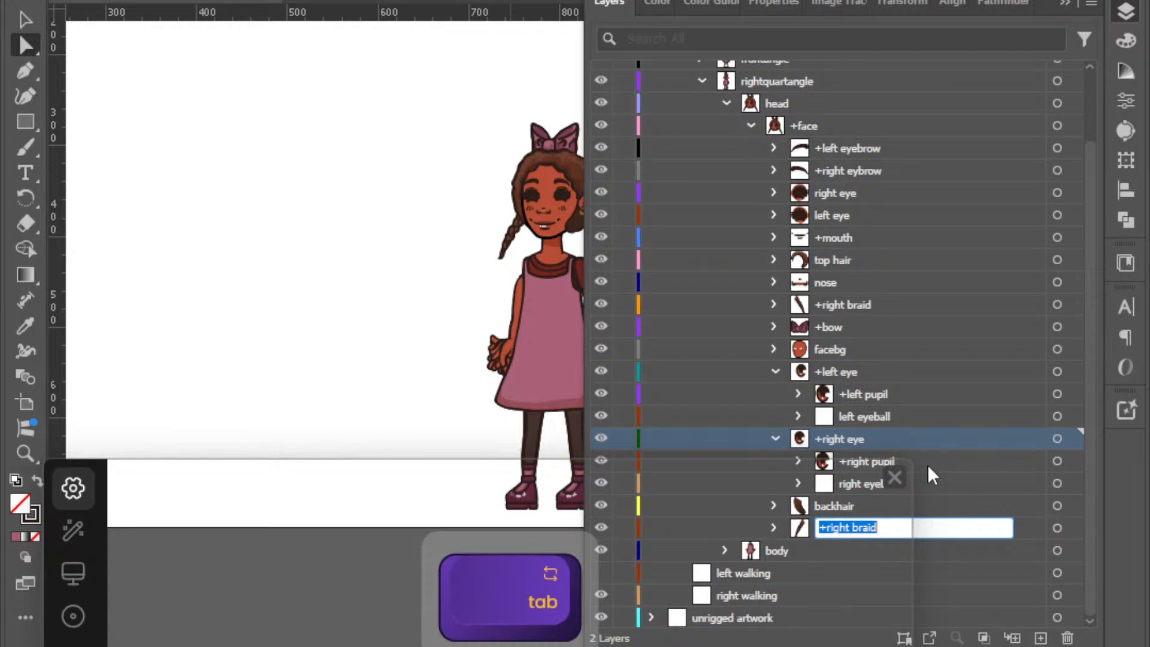
{"action": "type", "text": "a=lf"}
{"action": "key", "text": "BackSpace"}
{"action": "key", "text": "BackSpace"}
{"action": "key", "text": "BackSpace"}
{"action": "key", "text": "BackSpace"}
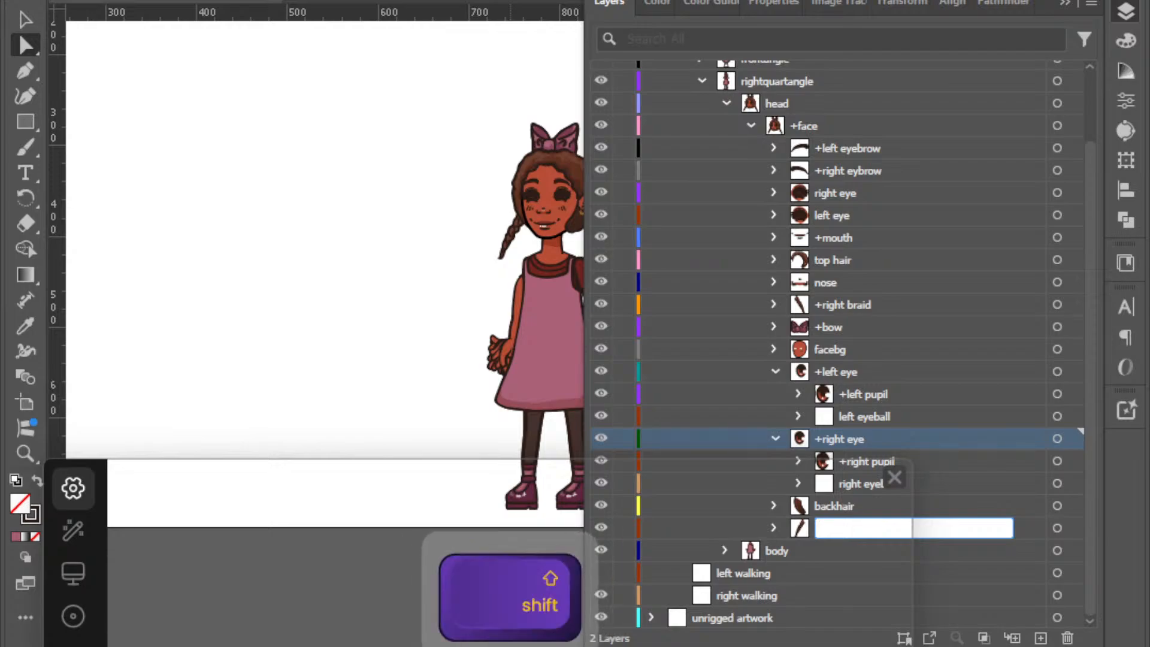
{"action": "type", "text": "+left braid"}
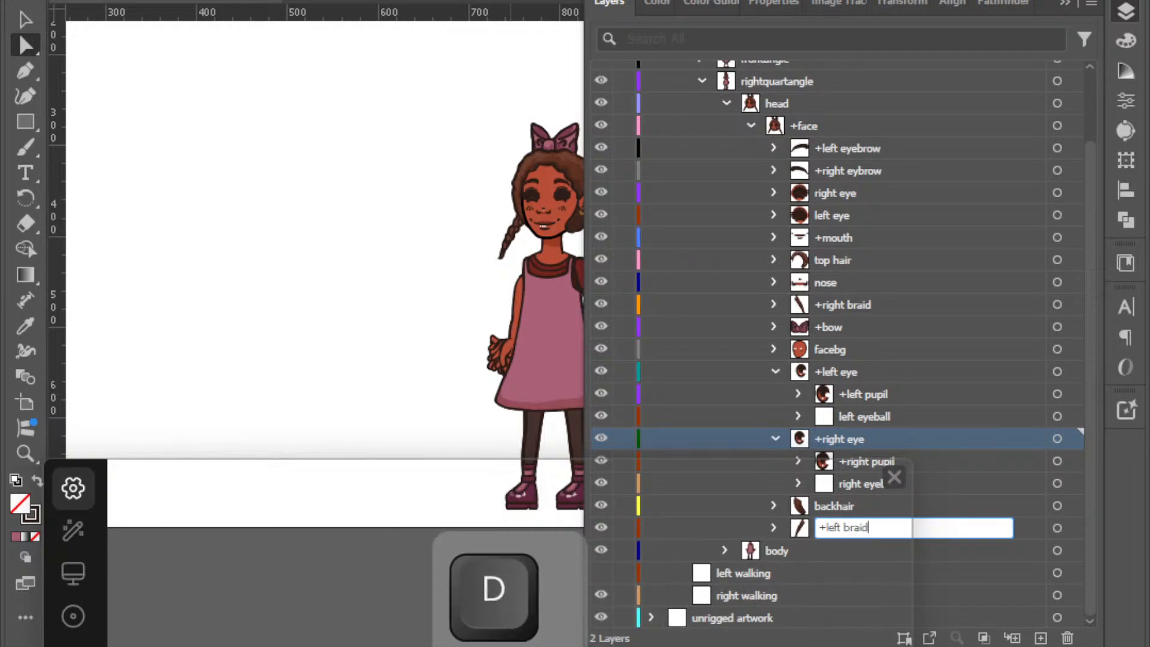
{"action": "key", "text": "Return"}
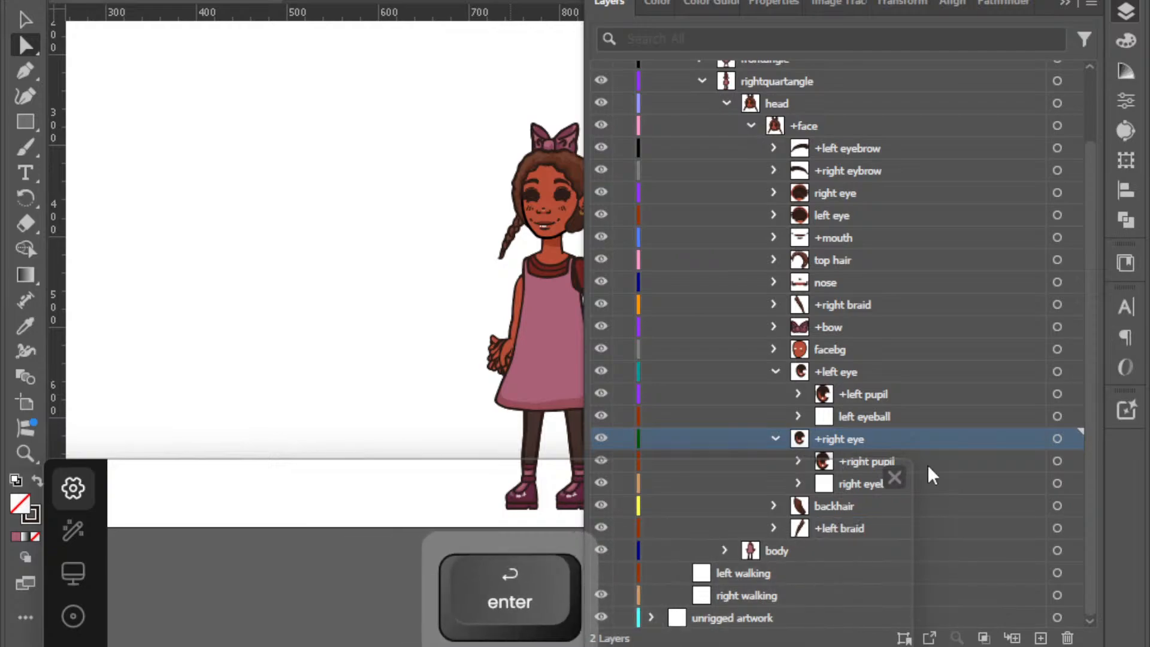
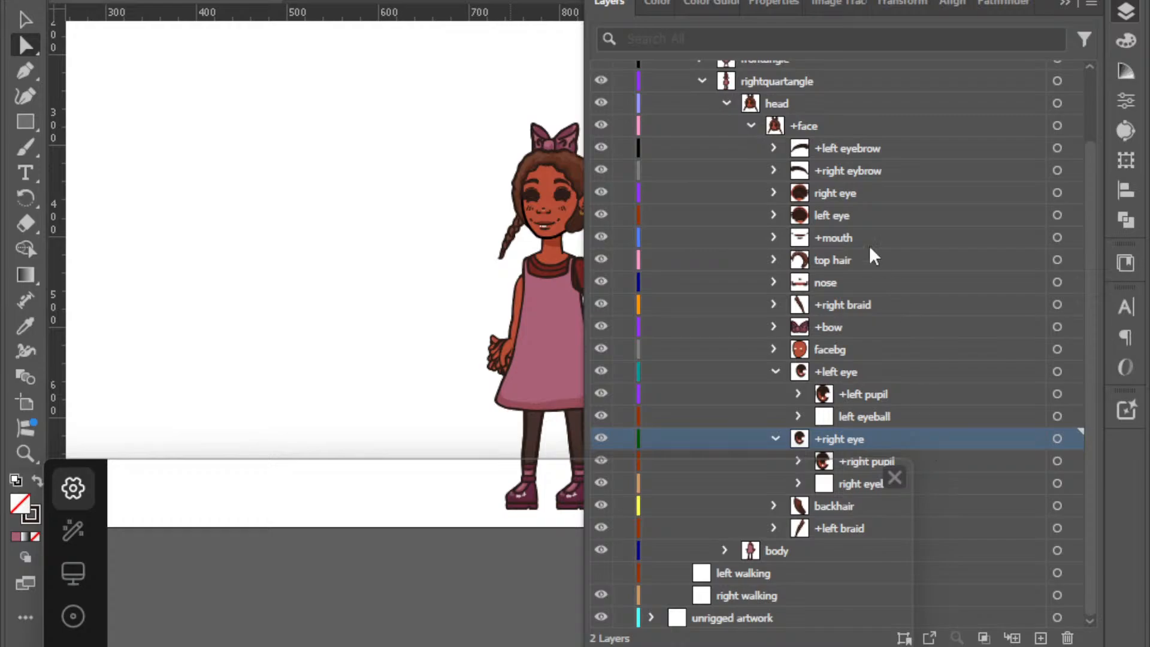
Collapse the +right eye, +left eye, +face, head and rightquartangle layers.
{"action": "left_click", "coordinate": [776, 438]}
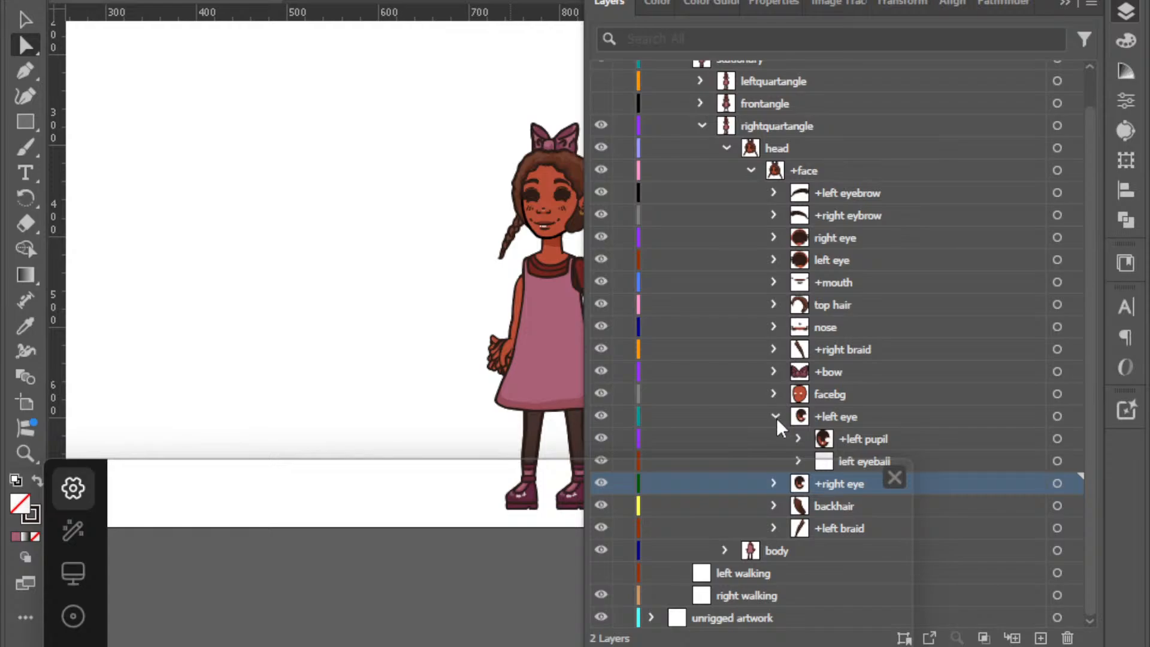
{"action": "left_click", "coordinate": [775, 417]}
{"action": "left_click", "coordinate": [746, 204]}
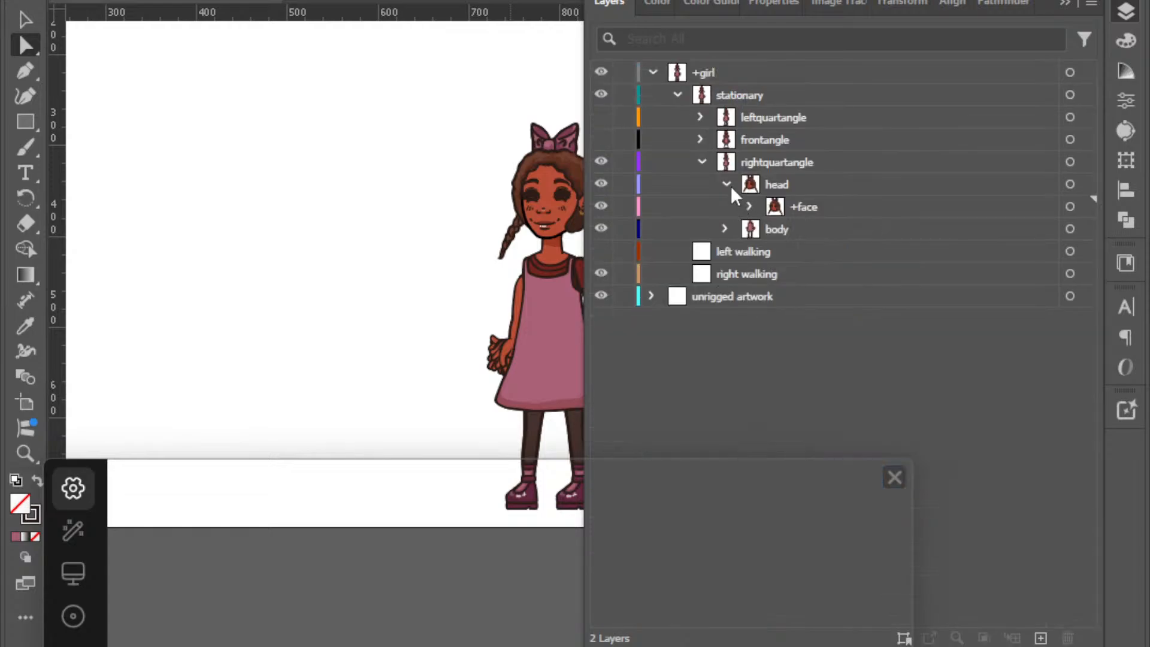
{"action": "left_click", "coordinate": [726, 185]}
{"action": "left_click", "coordinate": [701, 163]}
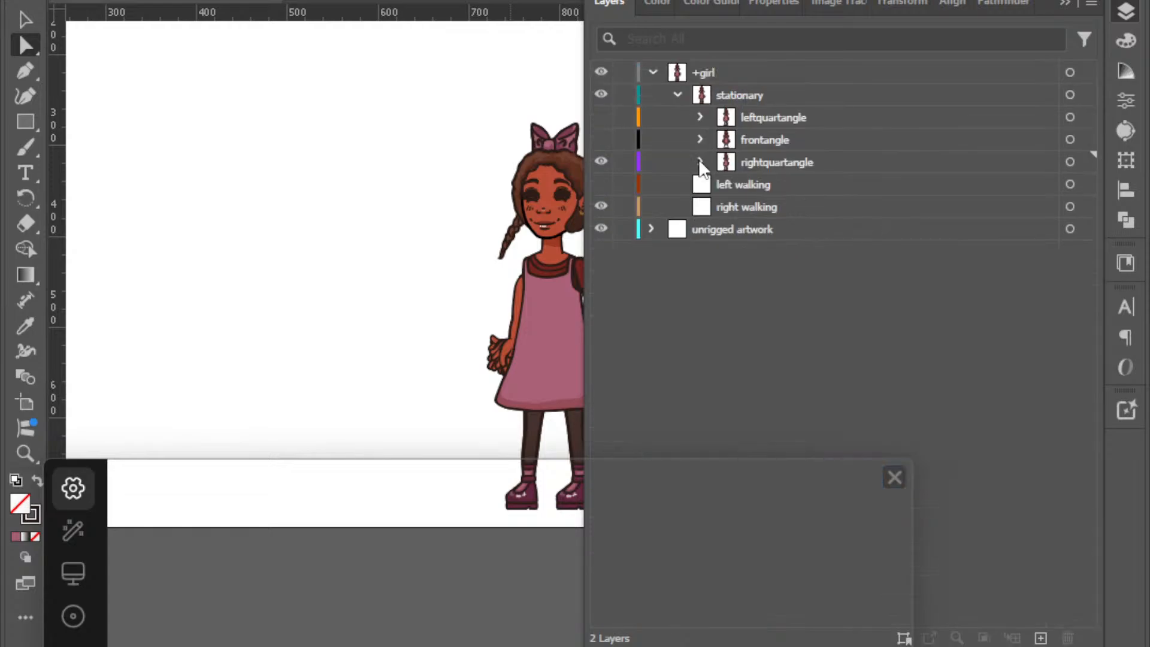
{"action": "left_click", "coordinate": [780, 117]}
{"action": "left_click", "coordinate": [777, 141]}
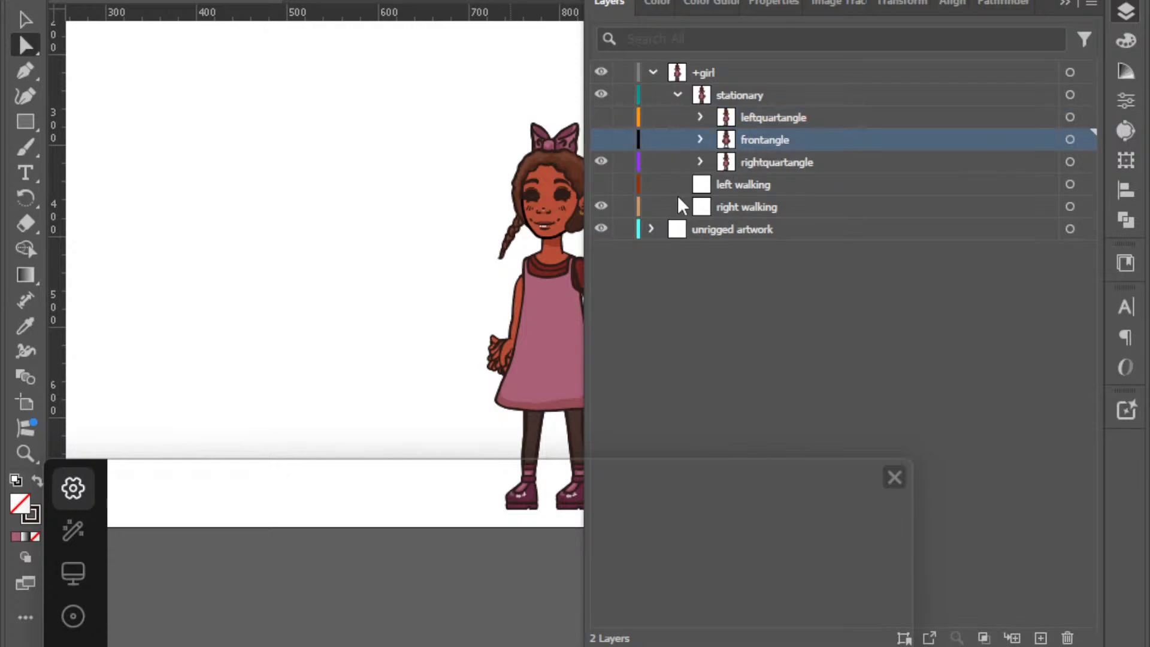
{"action": "left_click", "coordinate": [752, 185]}
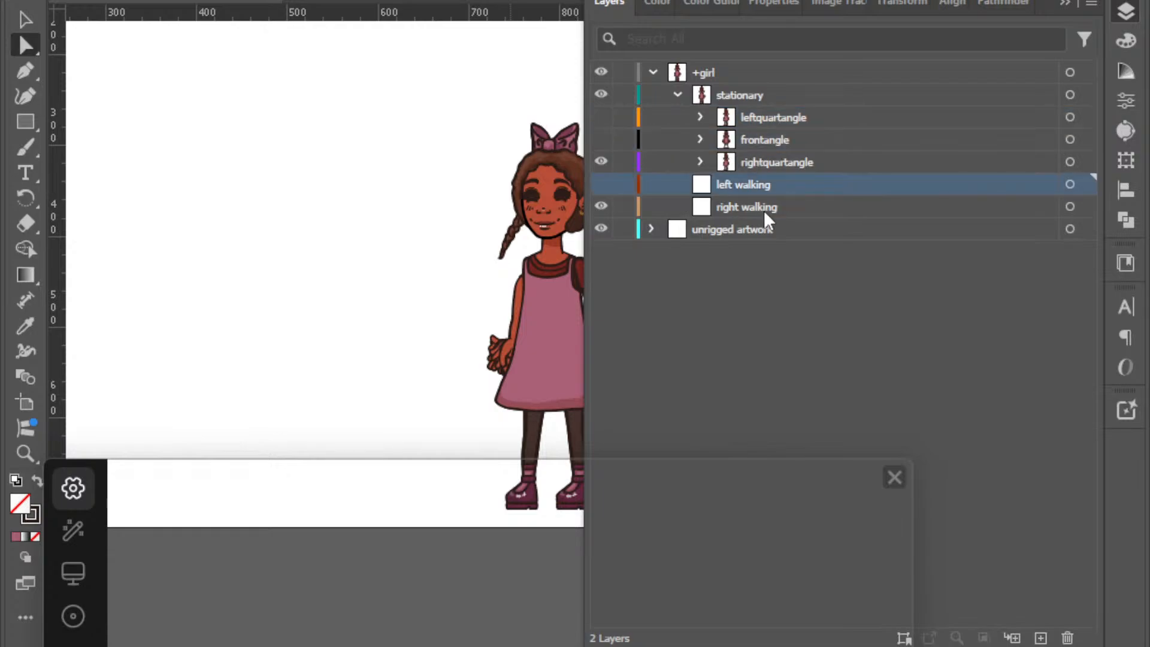
{"action": "left_click", "coordinate": [765, 210]}
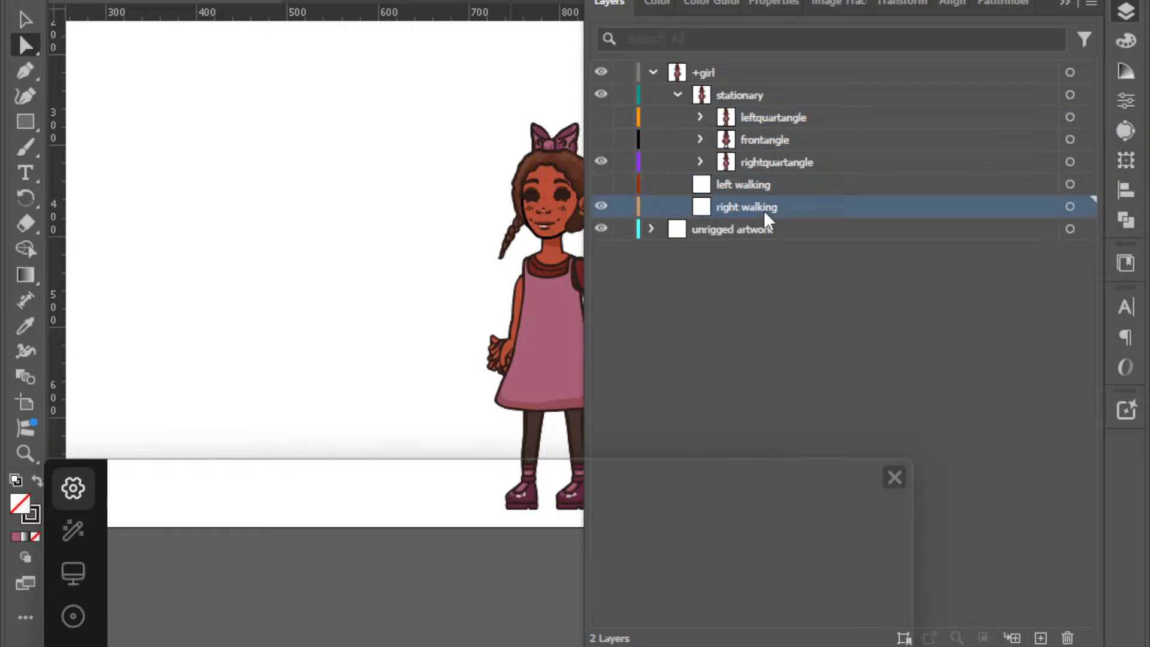
Show the left profile layer inside unrigged artwork and delete the right quarter and left quarter layers.
{"action": "left_click", "coordinate": [651, 230]}
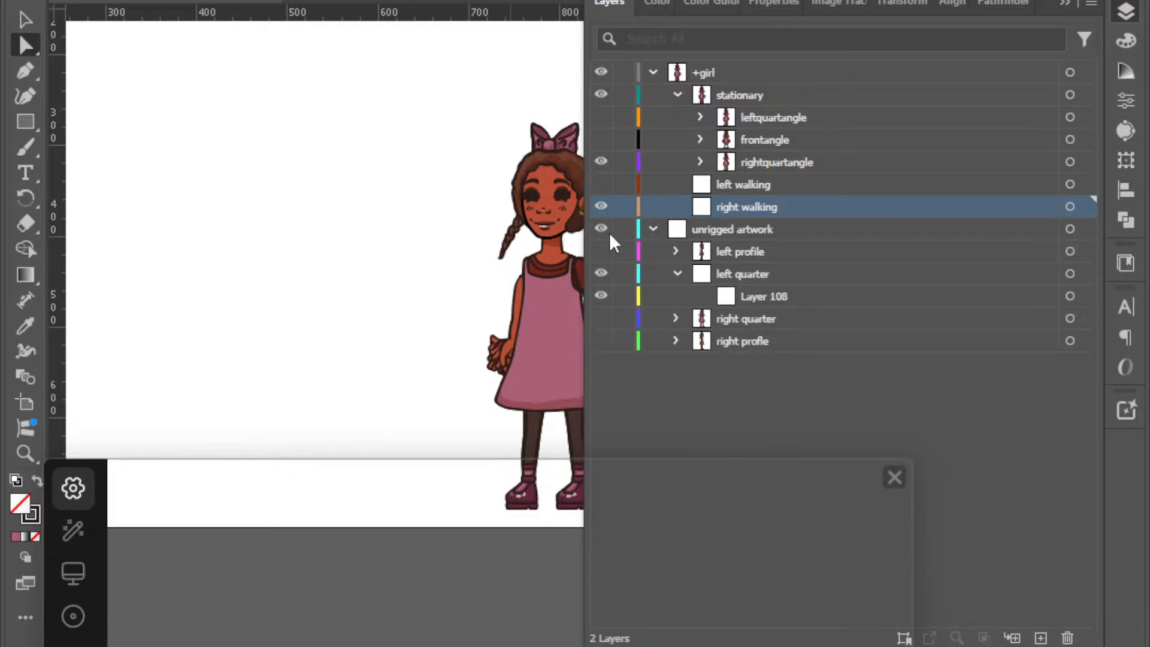
{"action": "left_click", "coordinate": [601, 251]}
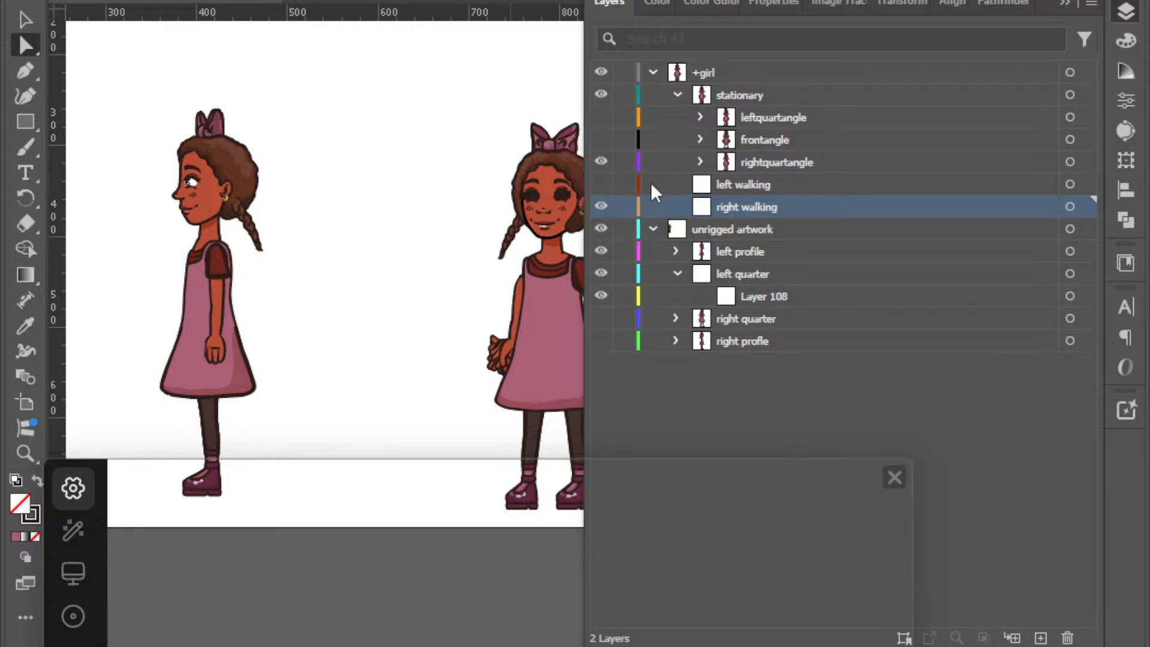
{"action": "left_click_drag", "start_coordinate": [740, 318], "coordinate": [1067, 638]}
{"action": "left_click", "coordinate": [678, 274]}
{"action": "left_click_drag", "start_coordinate": [732, 275], "coordinate": [1068, 637]}
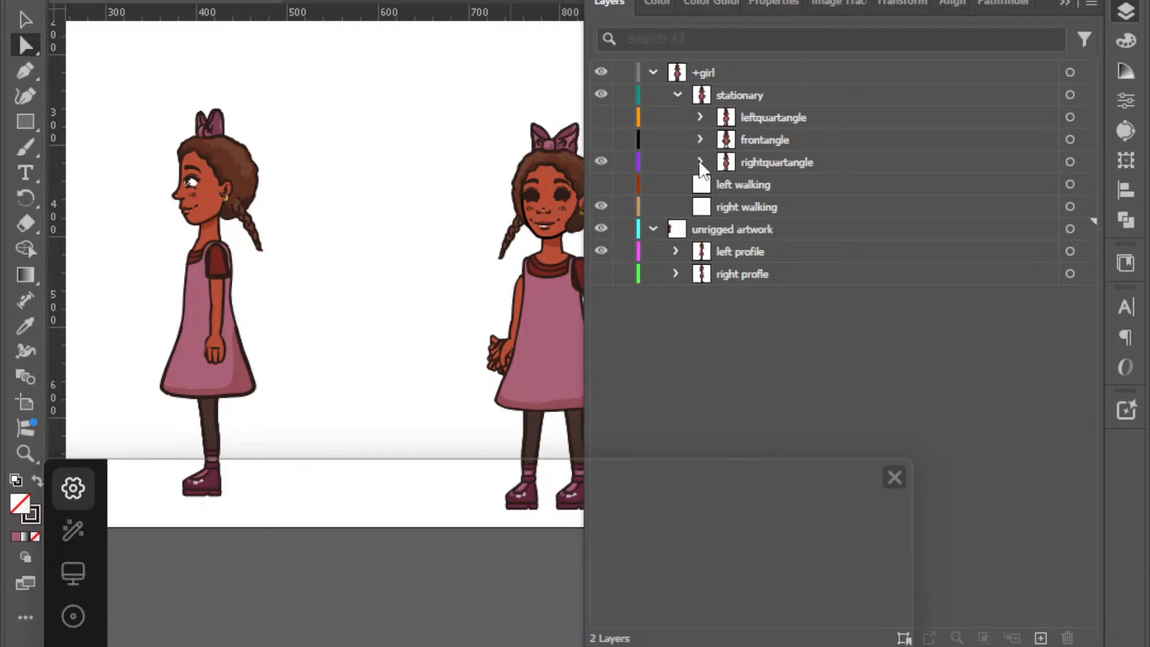
Expand the left profile layer to show its group and delete the "right profle" layer from unrigged artwork.
{"action": "left_click", "coordinate": [741, 186]}
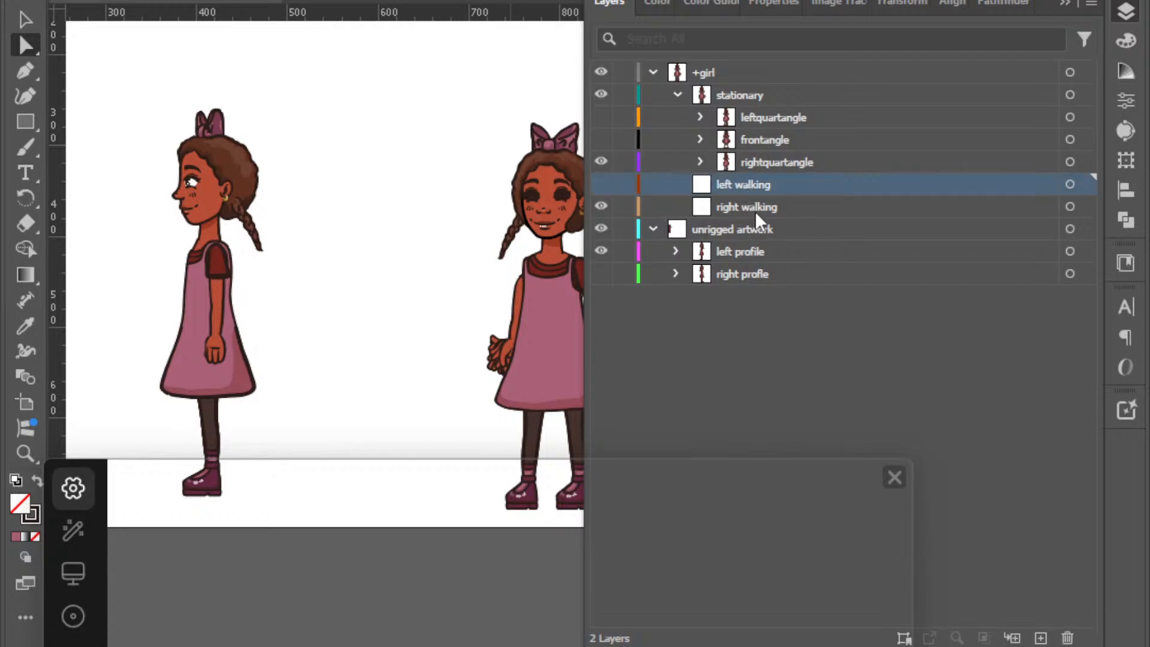
{"action": "left_click", "coordinate": [759, 210]}
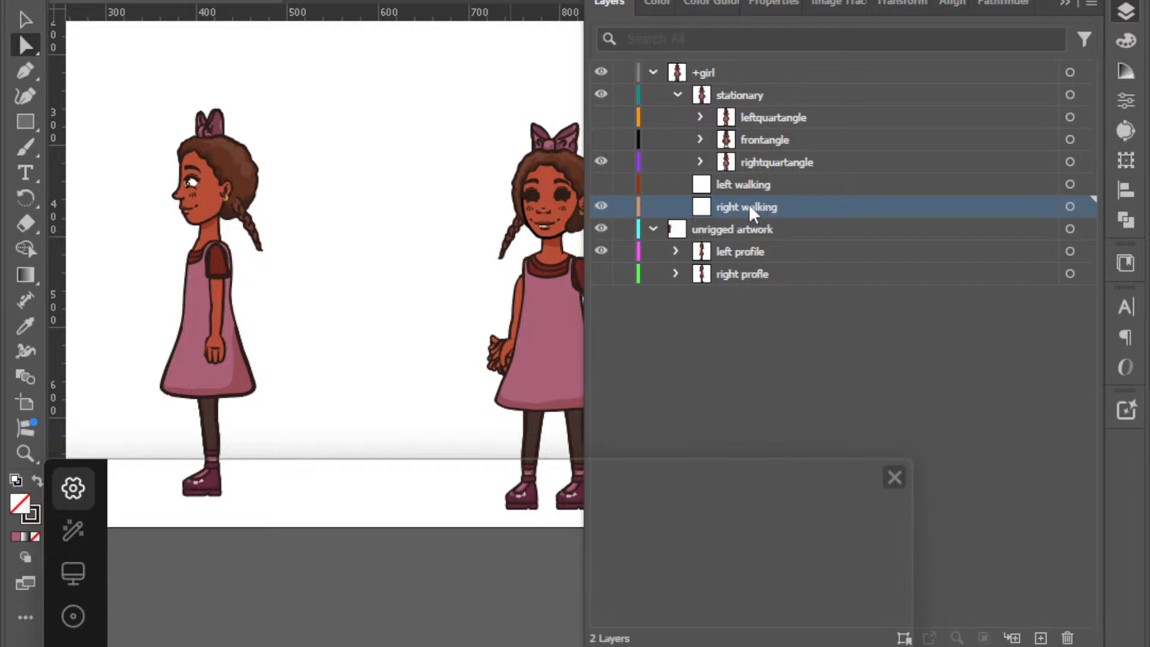
{"action": "left_click", "coordinate": [677, 252]}
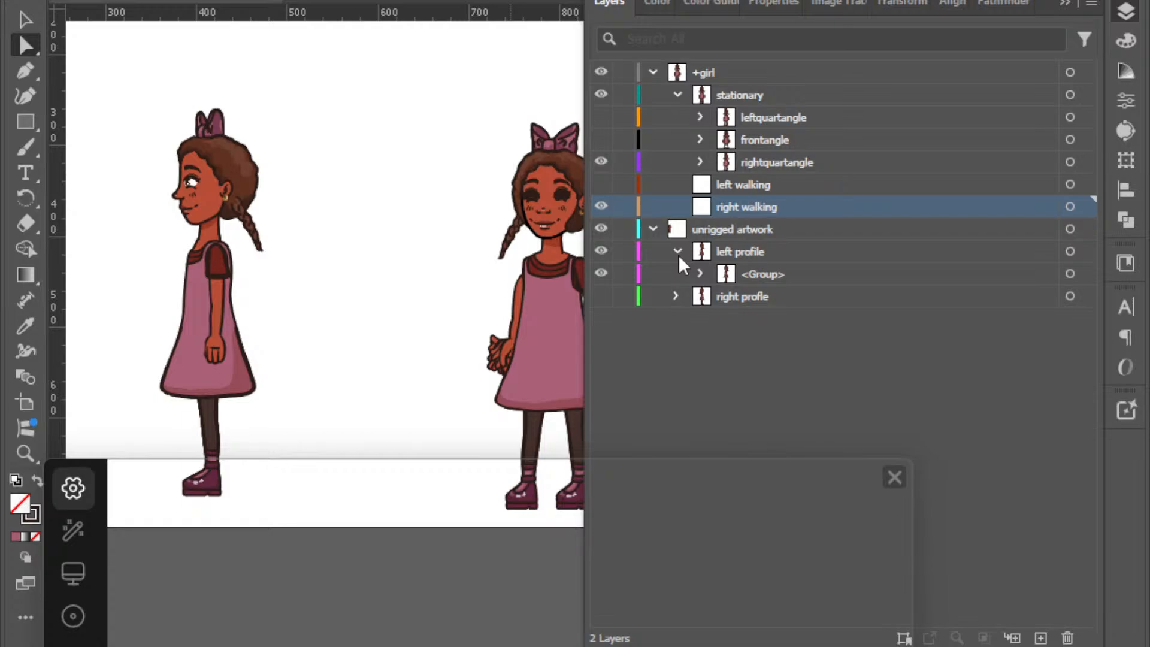
{"action": "left_click", "coordinate": [735, 297]}
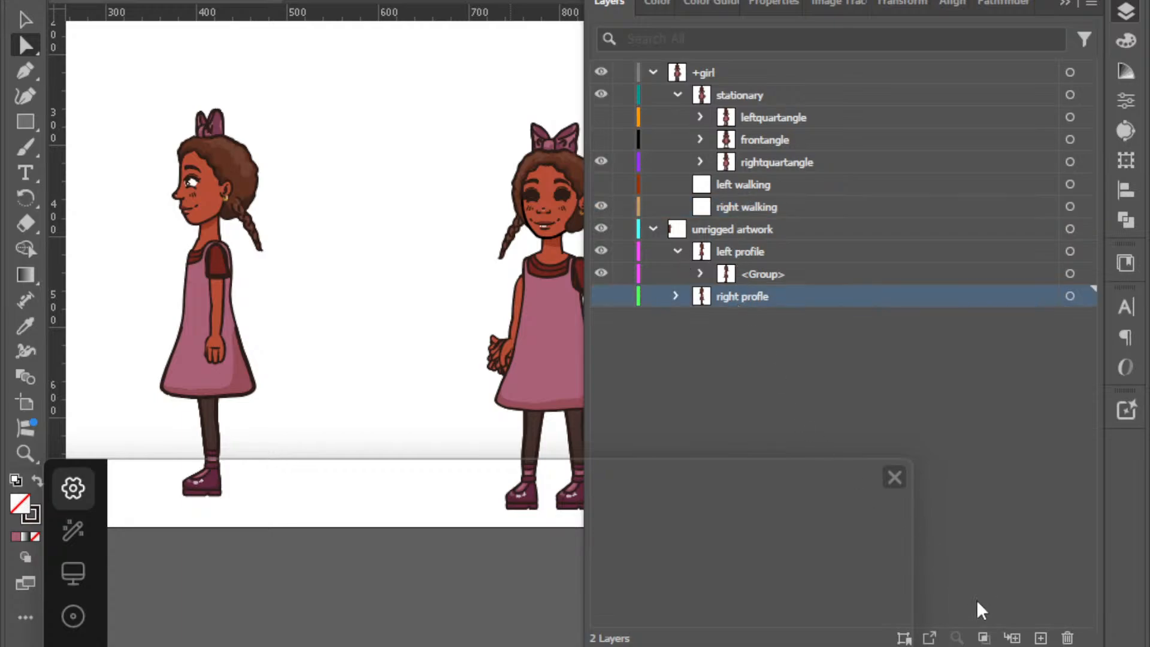
{"action": "left_click", "coordinate": [1065, 638]}
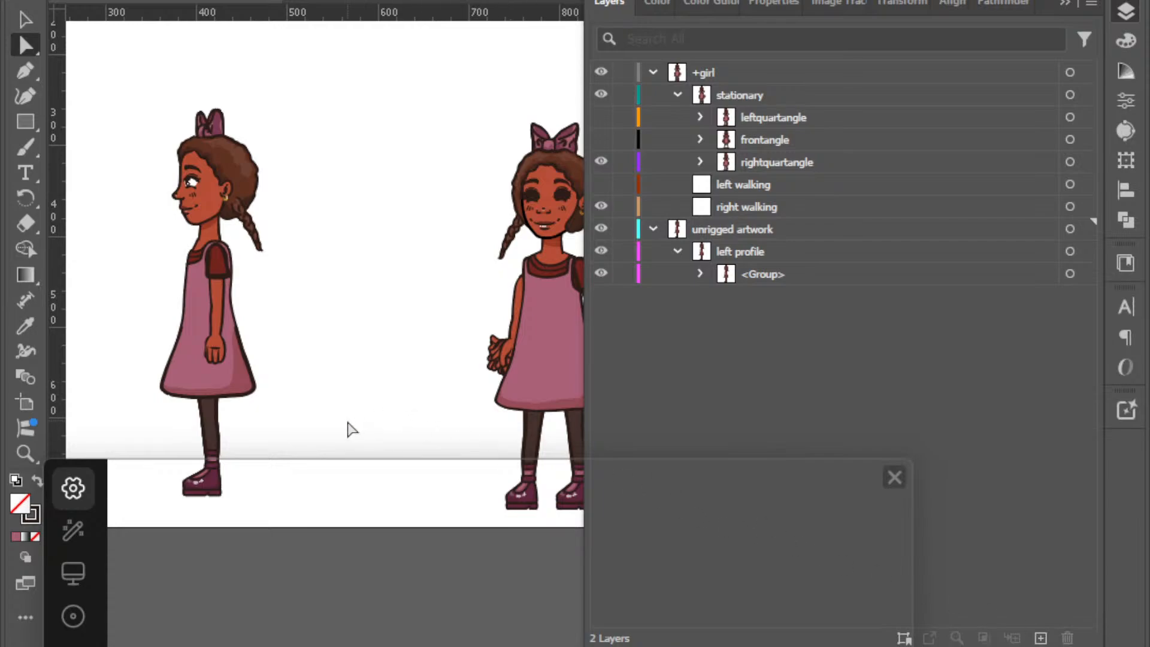
Bring the left profile artwork of the girl into view on the artboard.
{"action": "scroll", "coordinate": [352, 429], "scroll_direction": "down", "scroll_amount": 1}
{"action": "key", "text": "alt"}
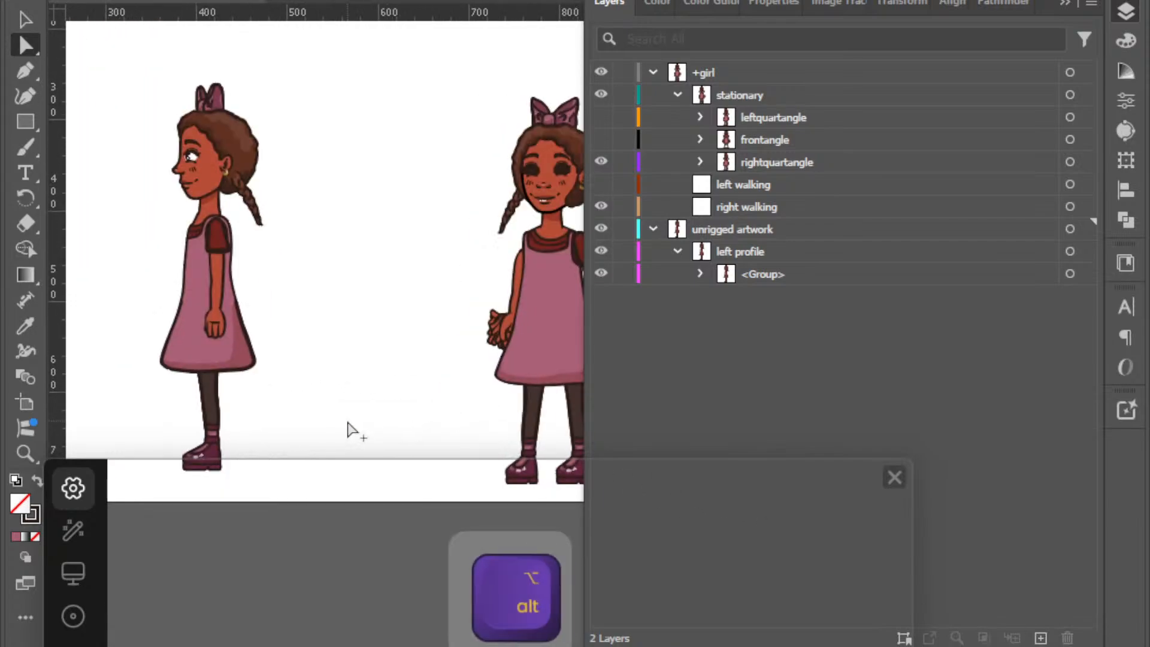
{"action": "scroll", "coordinate": [348, 423], "scroll_direction": "down", "scroll_amount": 2}
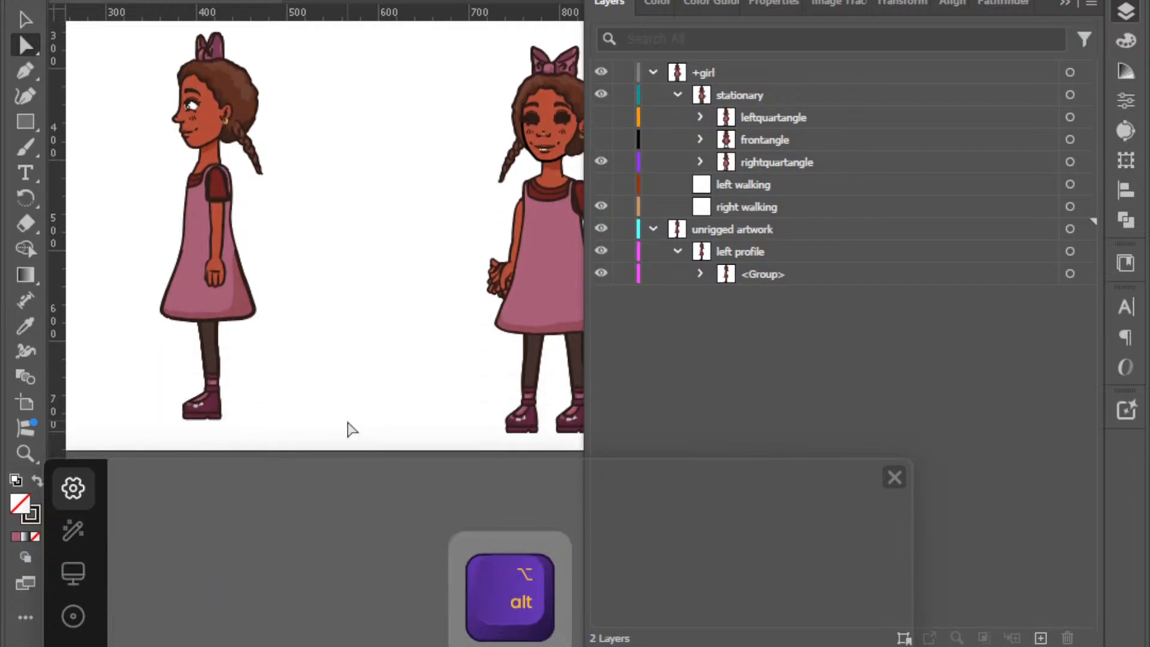
{"action": "scroll", "coordinate": [347, 423], "scroll_direction": "left", "scroll_amount": 1}
{"action": "scroll", "coordinate": [347, 423], "scroll_direction": "left", "scroll_amount": 4}
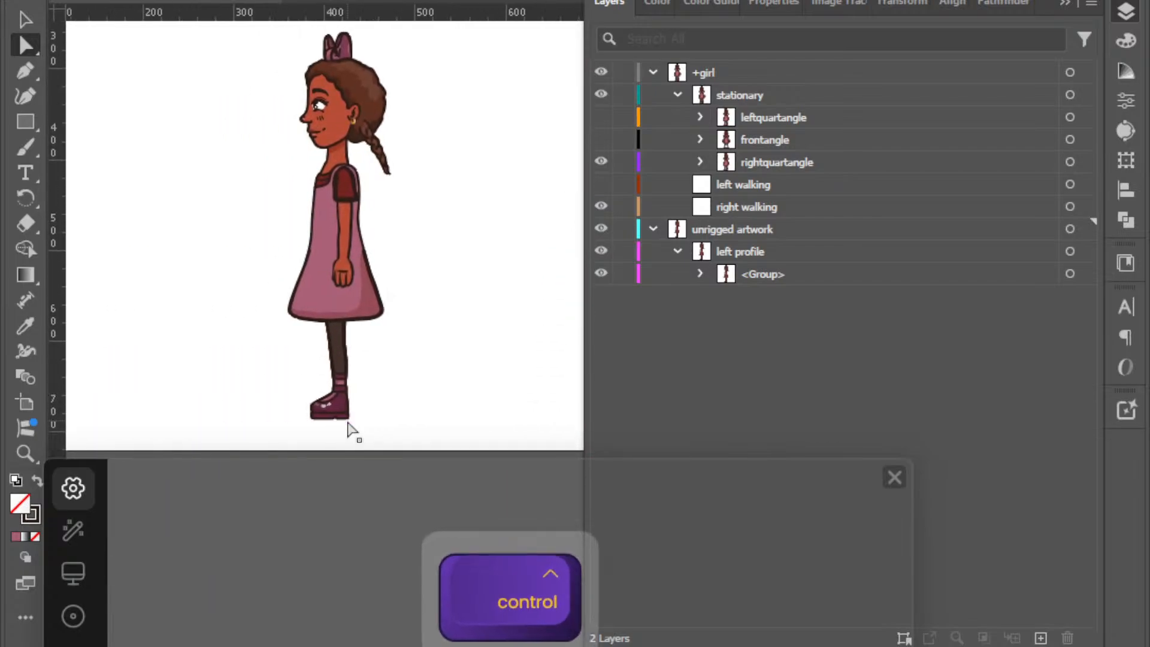
Expand the group inside the left profile layer to list its individual paths.
{"action": "left_click", "coordinate": [700, 274]}
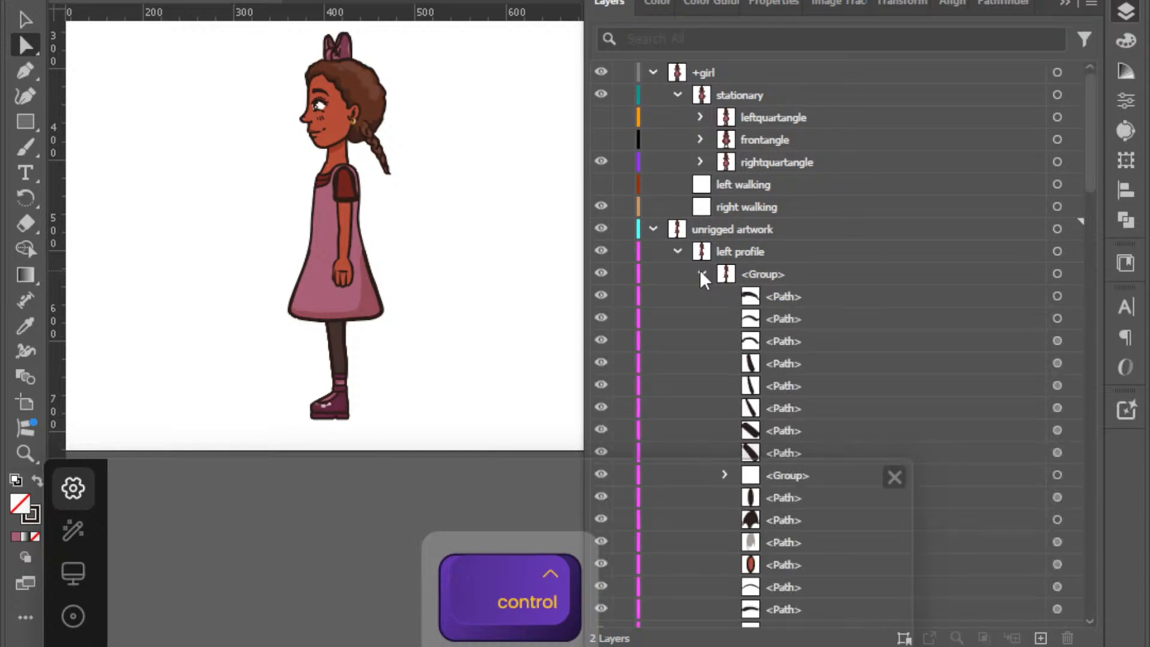
{"action": "left_click", "coordinate": [701, 274]}
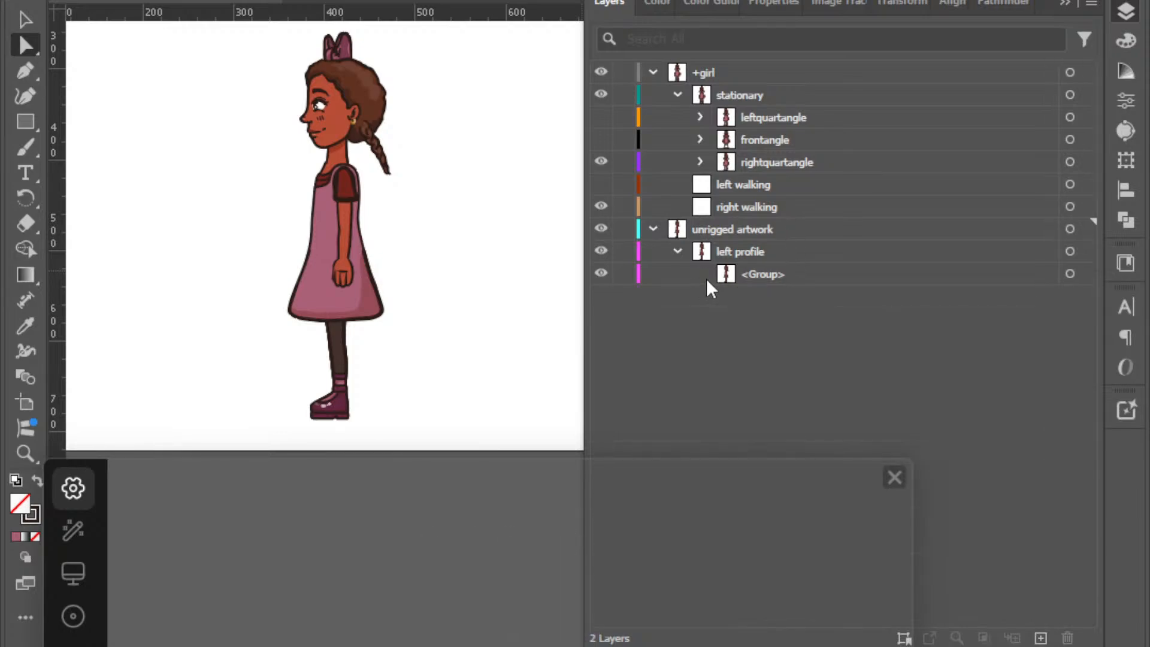
{"action": "left_click", "coordinate": [699, 273]}
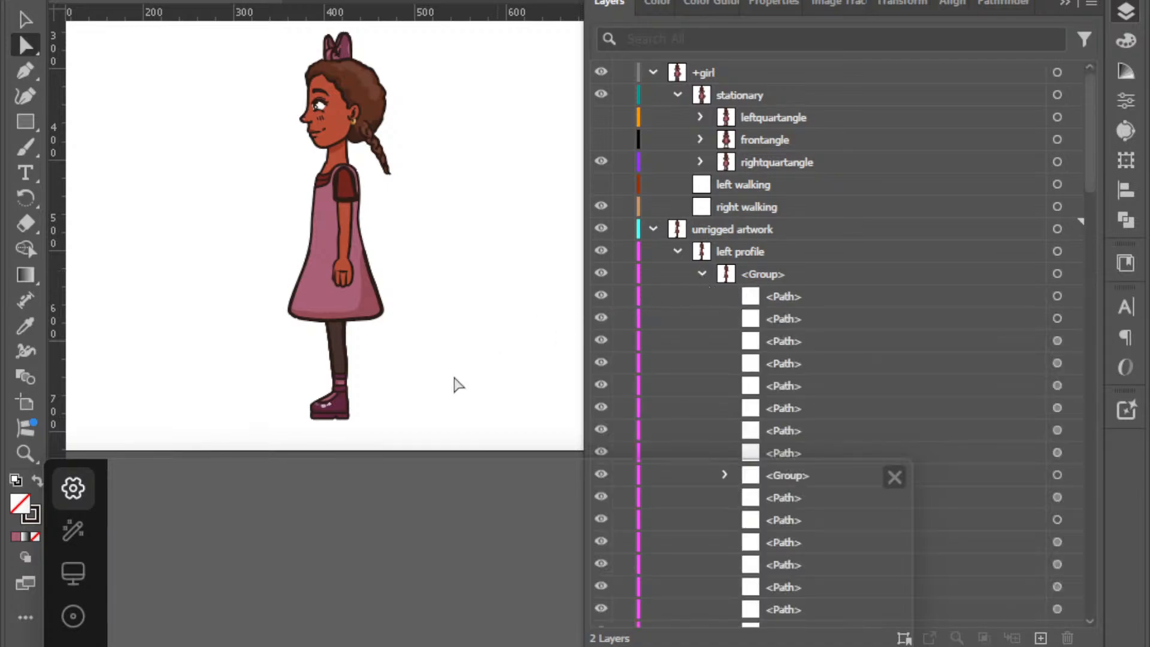
Try pulling the dark and skin-coloured leg shapes out beside the girl, undo both moves and clear the selection.
{"action": "left_click_drag", "start_coordinate": [353, 372], "coordinate": [533, 366]}
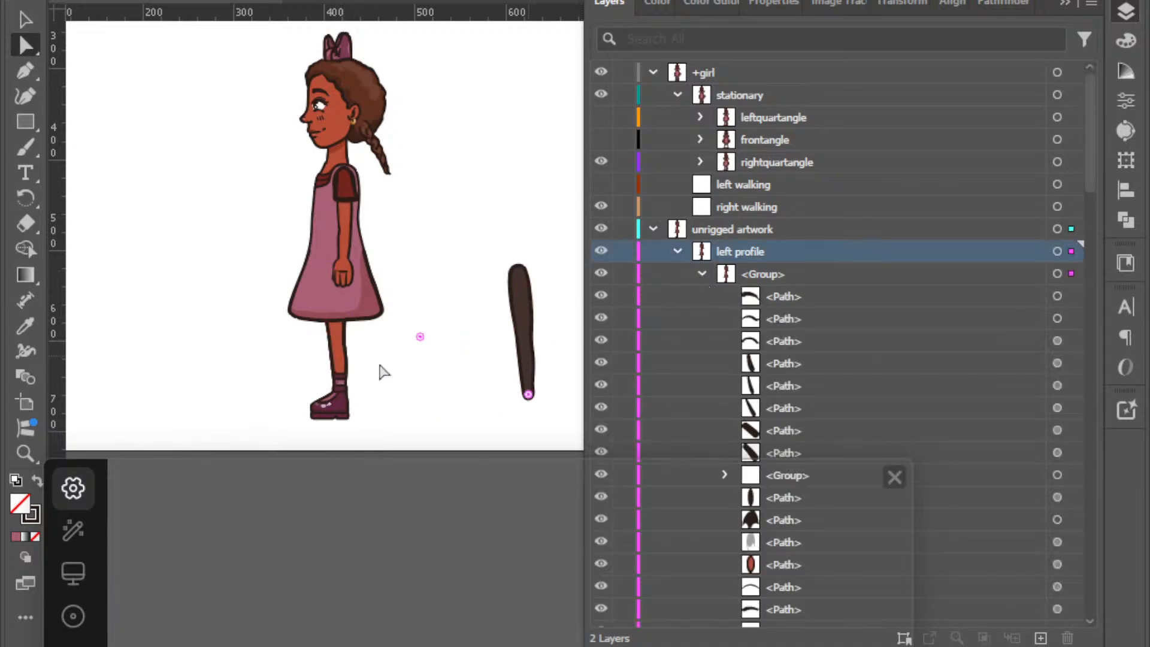
{"action": "left_click_drag", "start_coordinate": [352, 377], "coordinate": [471, 371]}
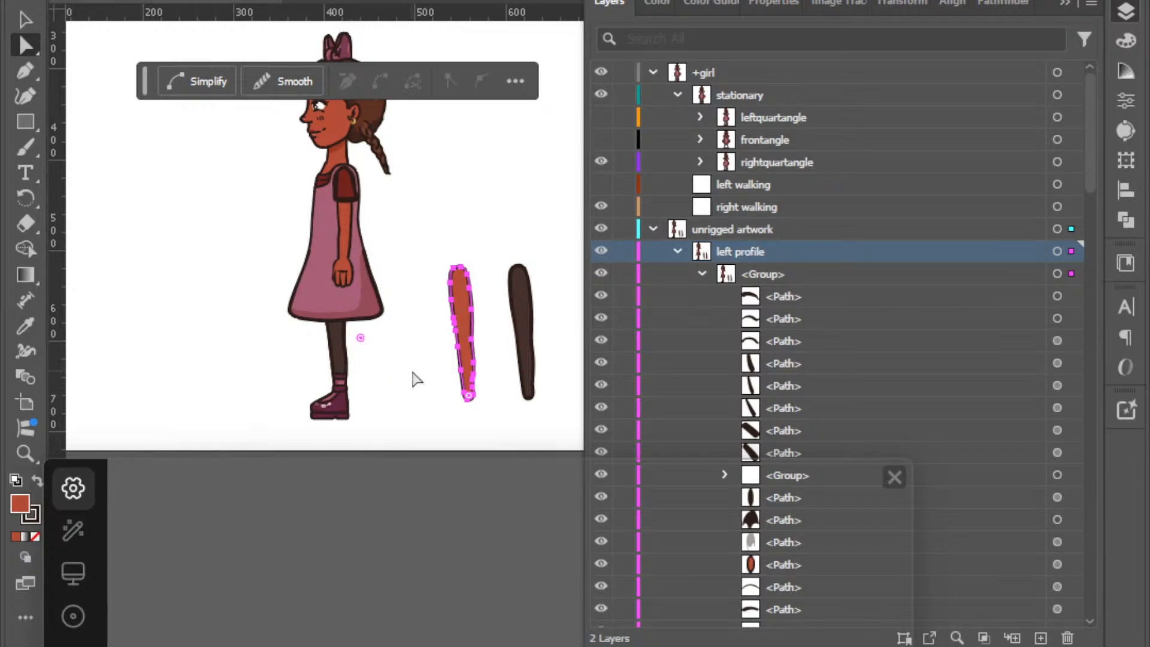
{"action": "key", "text": "ctrl+z"}
{"action": "key", "text": "ctrl+z"}
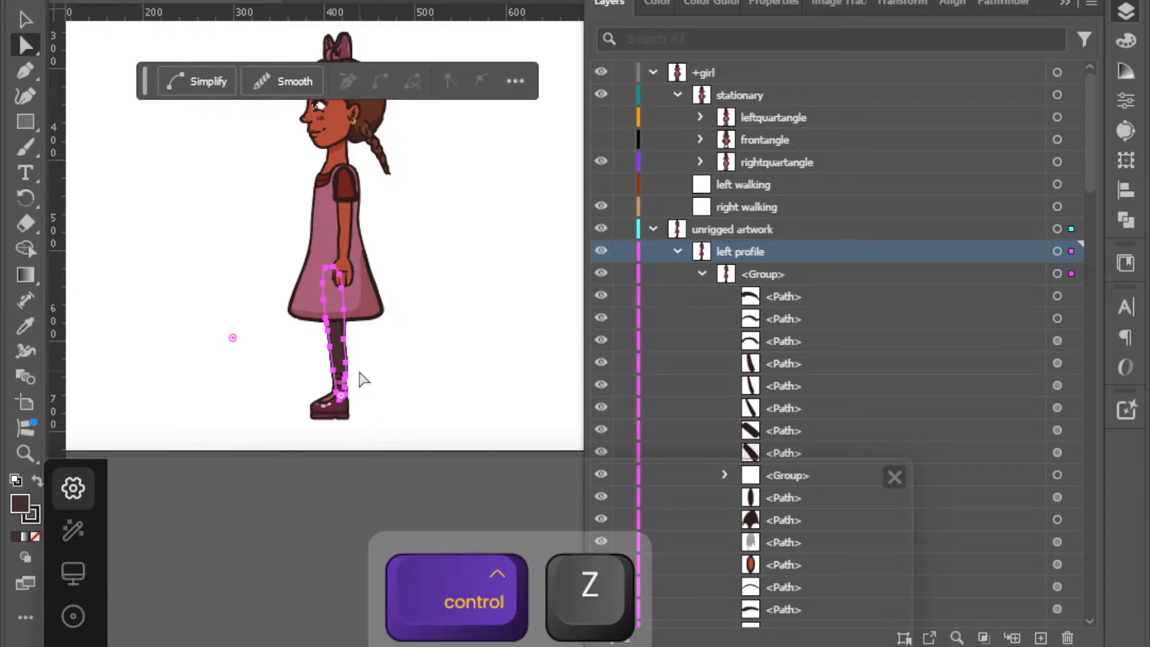
{"action": "left_click", "coordinate": [382, 309]}
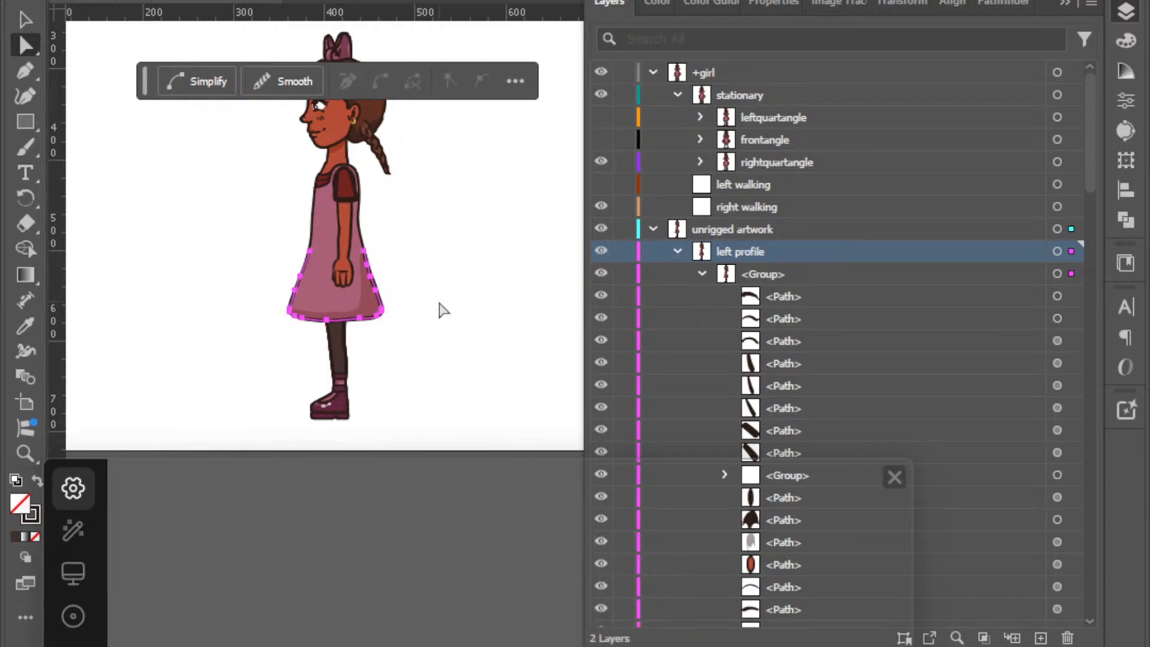
{"action": "left_click", "coordinate": [441, 310]}
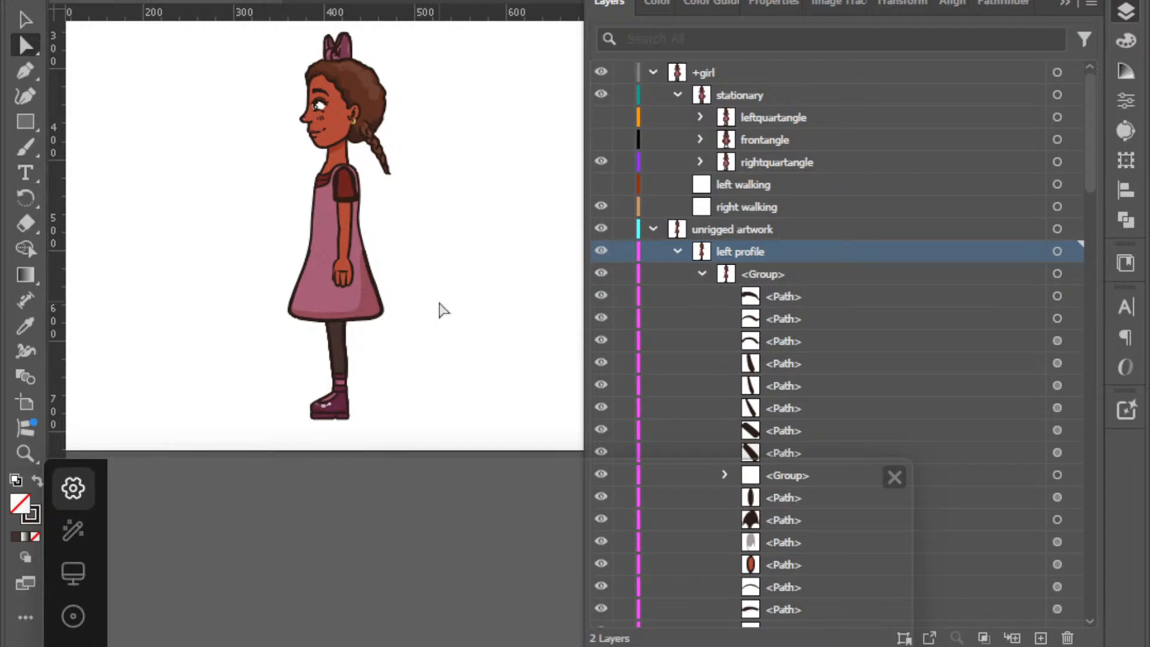
Select the dark leg path below the dress and highlight its entry among the left profile group's paths.
{"action": "key", "text": "ctrl+equal"}
{"action": "key", "text": "ctrl+equal"}
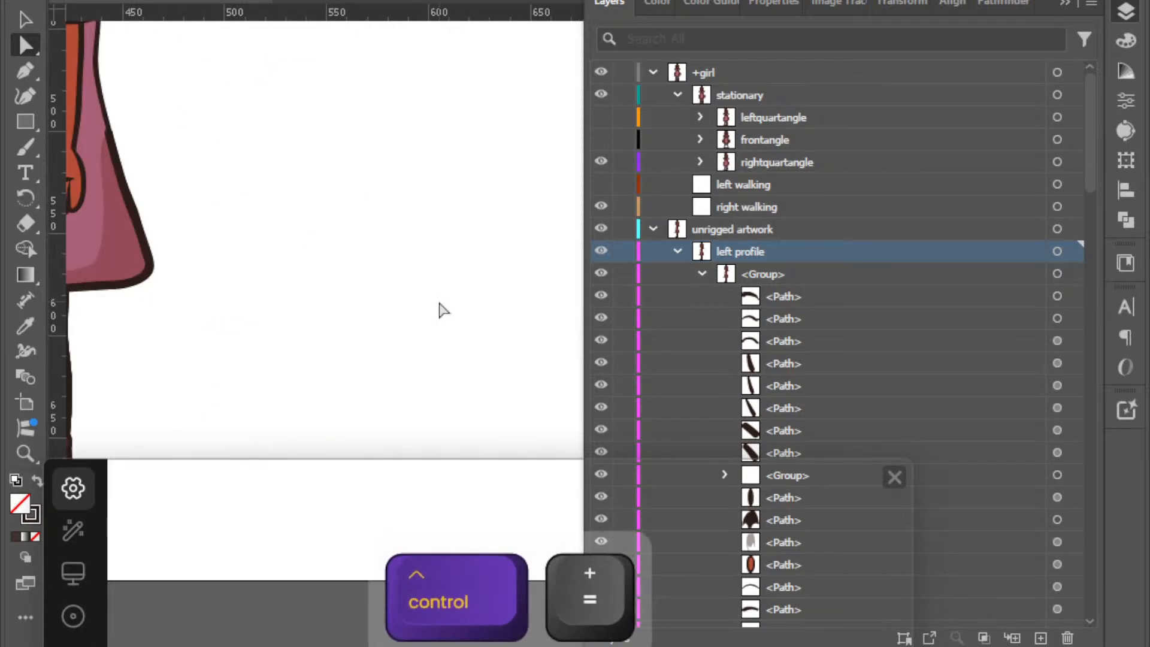
{"action": "scroll", "coordinate": [439, 302], "scroll_direction": "left", "scroll_amount": 5}
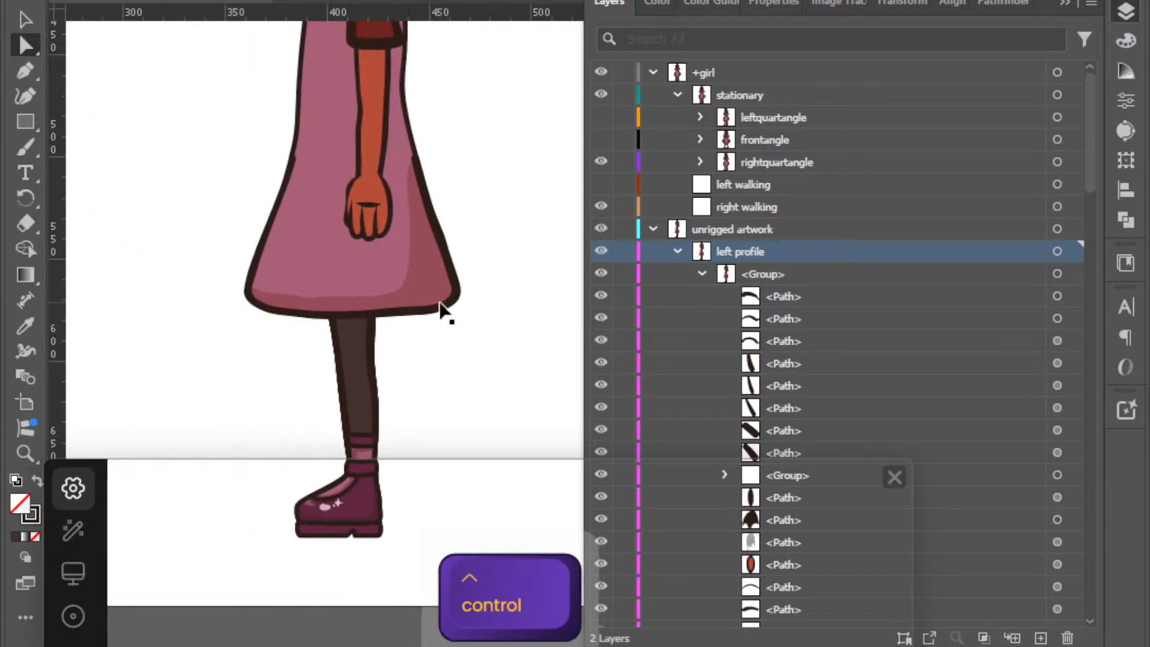
{"action": "scroll", "coordinate": [443, 305], "scroll_direction": "down", "scroll_amount": 3}
{"action": "scroll", "coordinate": [448, 315], "scroll_direction": "up", "scroll_amount": 2}
{"action": "left_click", "coordinate": [354, 242]}
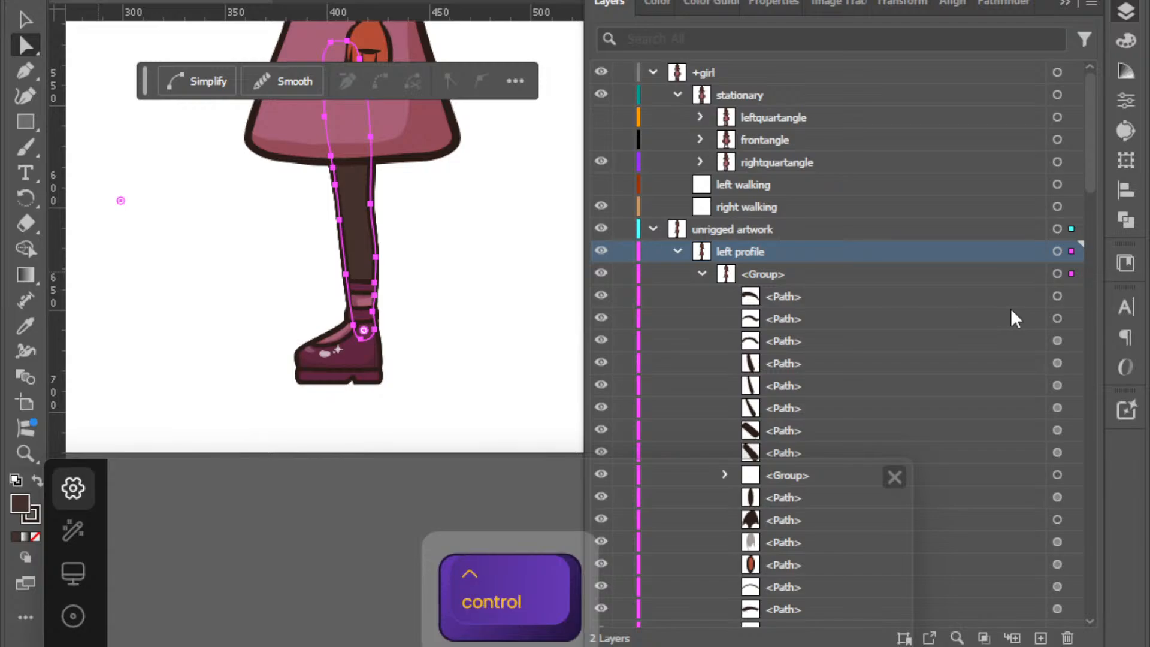
{"action": "scroll", "coordinate": [1011, 308], "scroll_direction": "down", "scroll_amount": 5}
{"action": "scroll", "coordinate": [1012, 312], "scroll_direction": "down", "scroll_amount": 10}
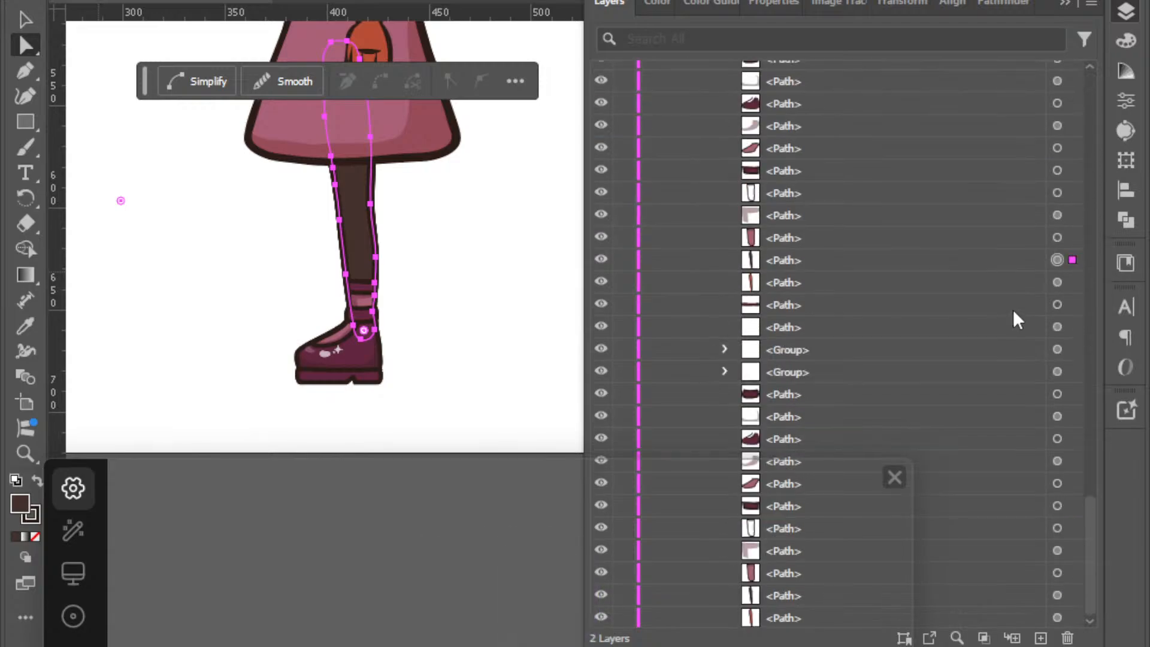
{"action": "left_click", "coordinate": [832, 296]}
{"action": "left_click", "coordinate": [831, 284]}
{"action": "left_click", "coordinate": [854, 267]}
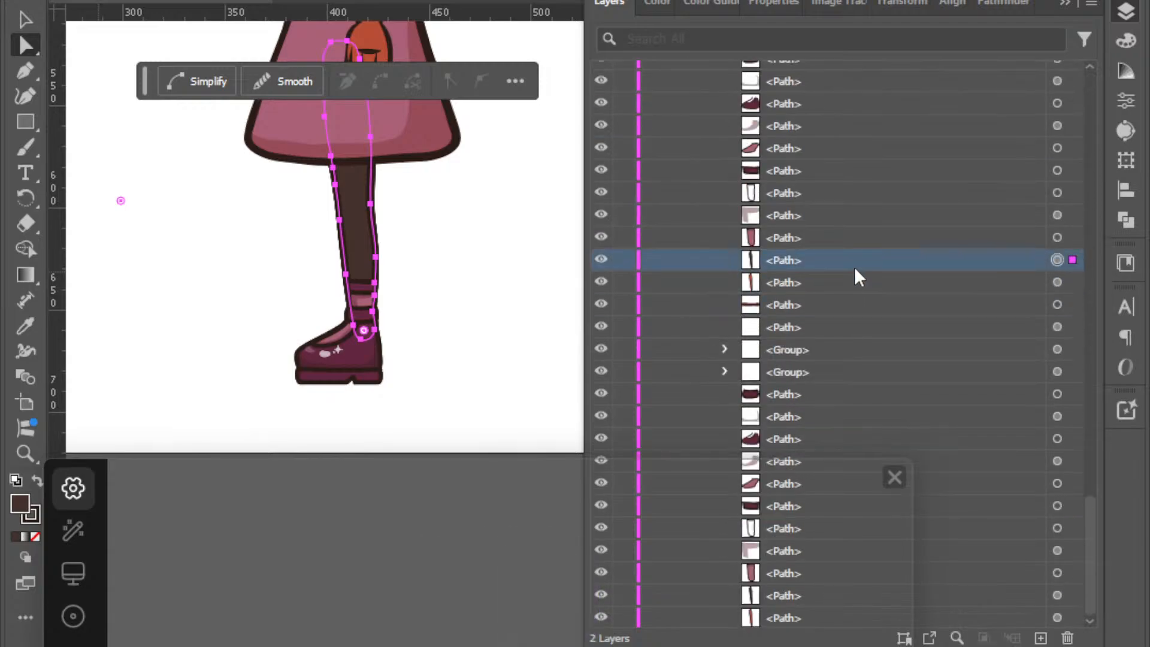
Hide and reshow the highlighted dark leg path and the paths just below it to check which leg they form.
{"action": "scroll", "coordinate": [861, 264], "scroll_direction": "up", "scroll_amount": 1}
{"action": "left_click", "coordinate": [601, 326]}
{"action": "left_click", "coordinate": [600, 349]}
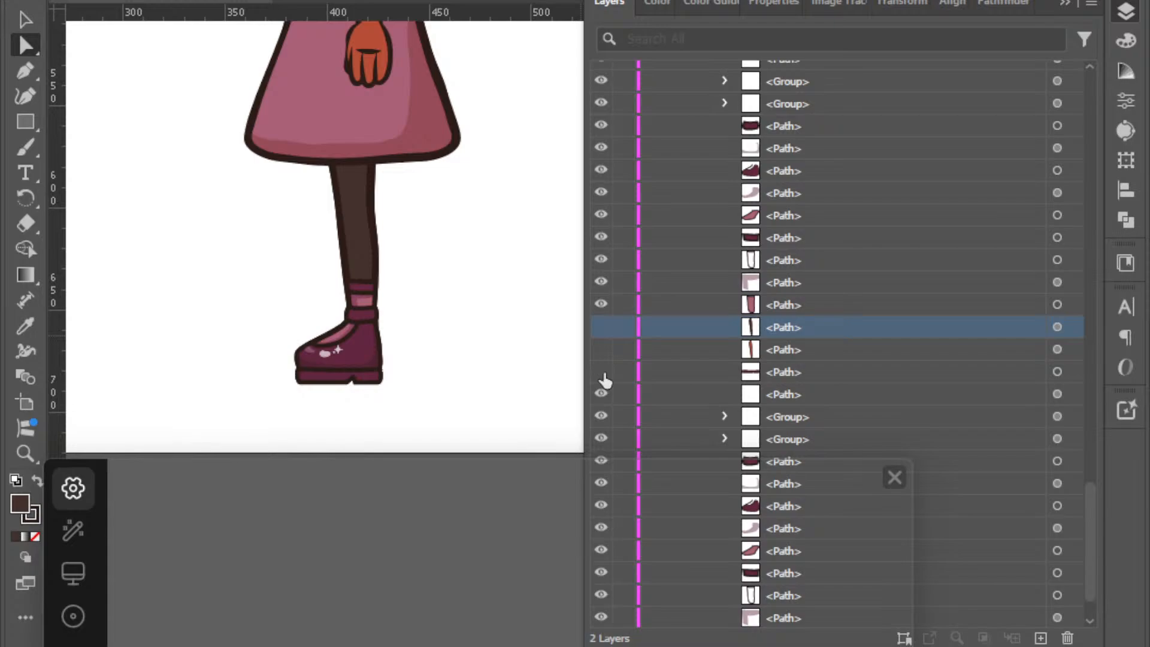
{"action": "left_click", "coordinate": [601, 349]}
{"action": "left_click", "coordinate": [601, 327]}
{"action": "scroll", "coordinate": [803, 389], "scroll_direction": "down", "scroll_amount": 1}
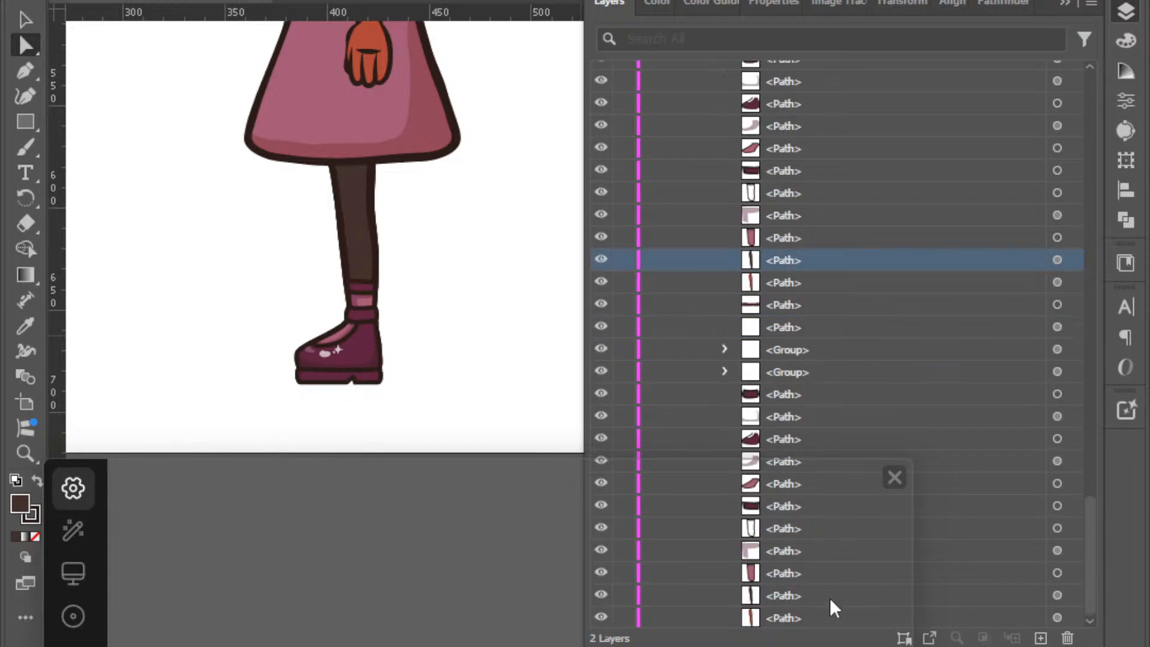
Select the artwork of every item from the highlighted dark leg path down to the last path and group it.
{"action": "left_click", "coordinate": [1005, 617], "text": "shift"}
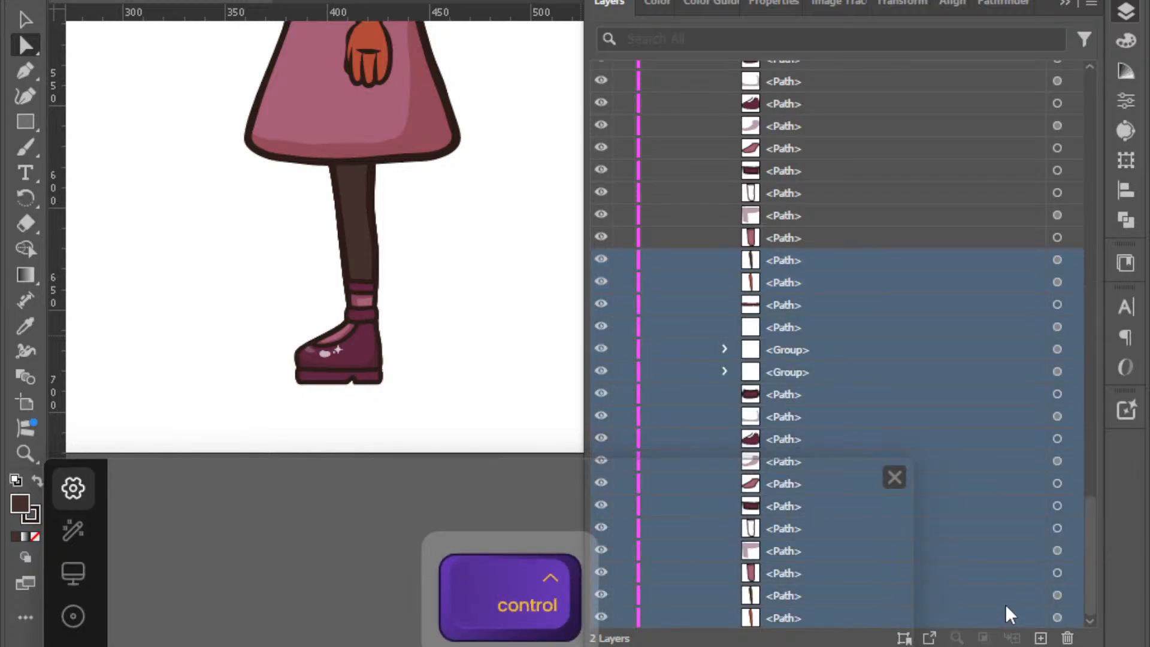
{"action": "key", "text": "ctrl+g"}
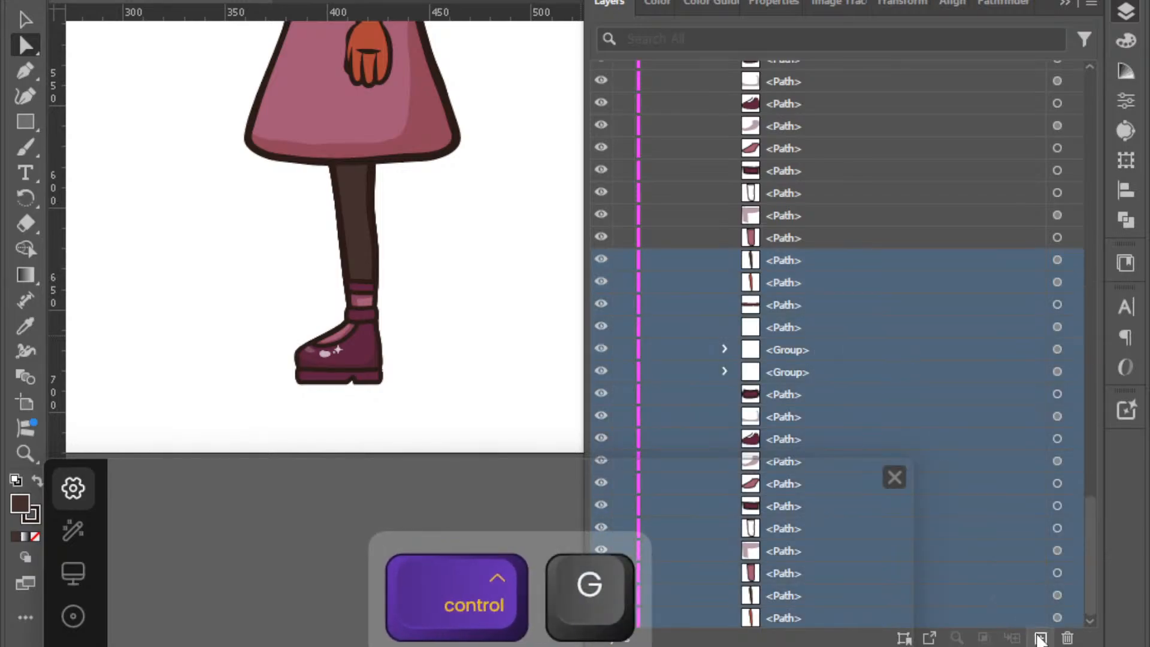
{"action": "left_click", "coordinate": [1072, 615], "text": "shift"}
{"action": "left_click", "coordinate": [1073, 595], "text": "shift"}
{"action": "left_click", "coordinate": [1072, 573], "text": "shift"}
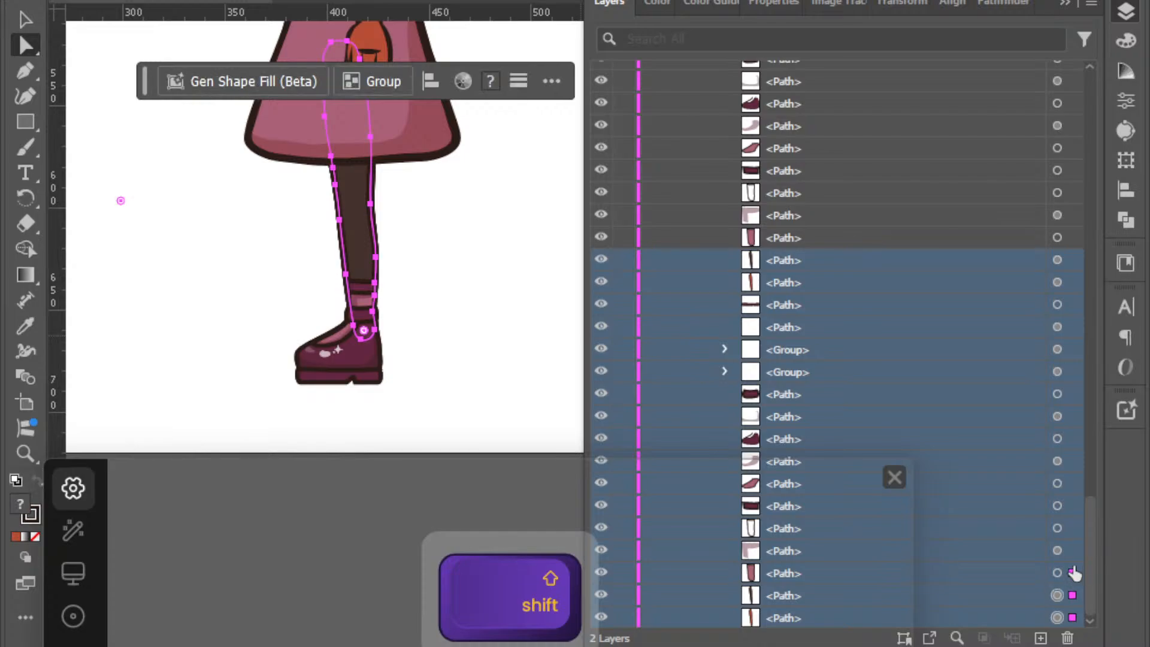
{"action": "left_click", "coordinate": [1073, 550], "text": "shift"}
{"action": "left_click", "coordinate": [1072, 528], "text": "shift"}
{"action": "left_click", "coordinate": [1072, 505], "text": "shift"}
{"action": "left_click", "coordinate": [1073, 483], "text": "shift"}
{"action": "left_click", "coordinate": [1072, 461], "text": "shift"}
{"action": "left_click", "coordinate": [1073, 439], "text": "shift"}
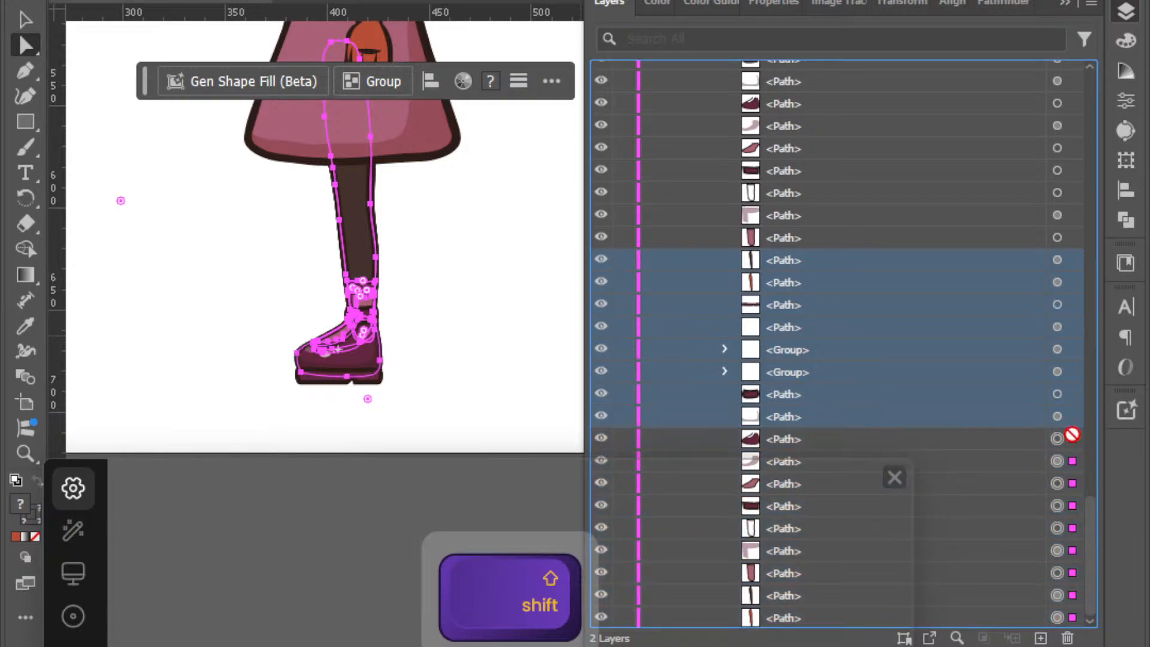
{"action": "left_click", "coordinate": [1073, 416], "text": "shift"}
{"action": "left_click", "coordinate": [1072, 394], "text": "shift"}
{"action": "left_click", "coordinate": [1072, 372], "text": "shift"}
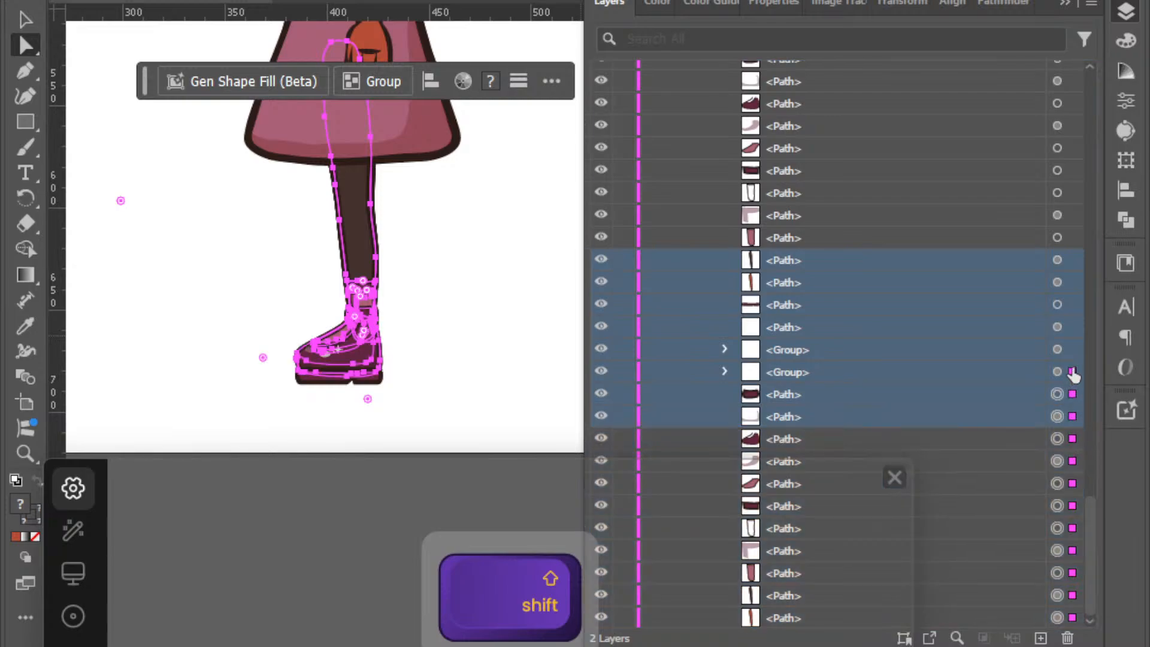
{"action": "left_click", "coordinate": [1073, 350], "text": "shift"}
{"action": "left_click", "coordinate": [1072, 327], "text": "shift"}
{"action": "left_click", "coordinate": [1072, 305], "text": "shift"}
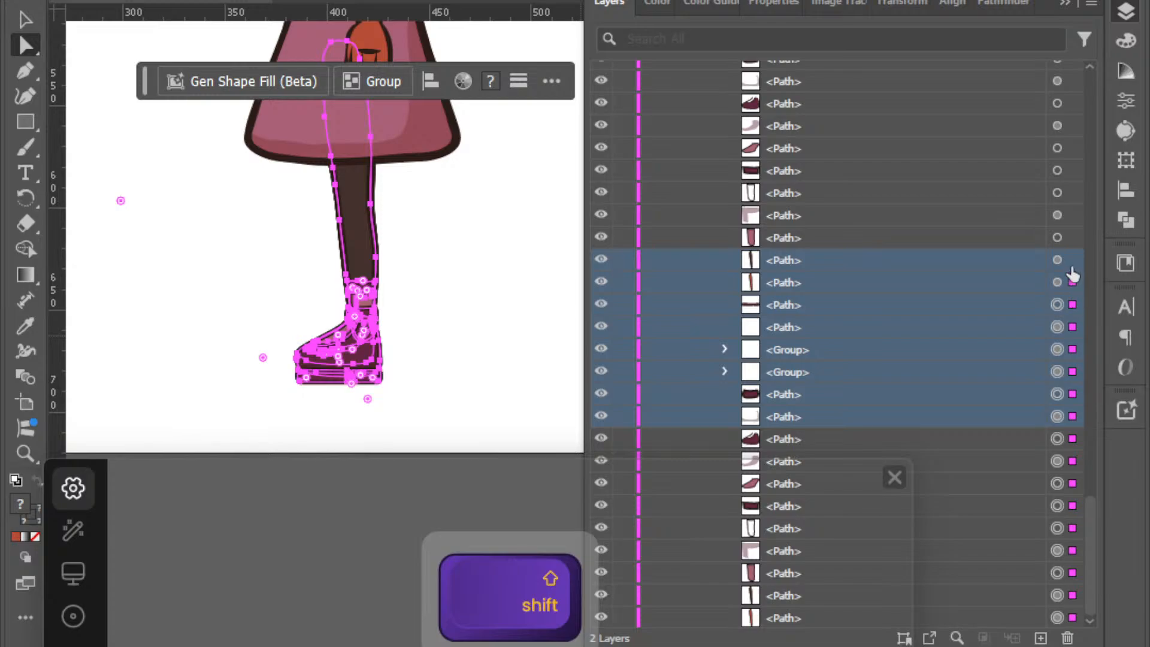
{"action": "key", "text": "ctrl+g"}
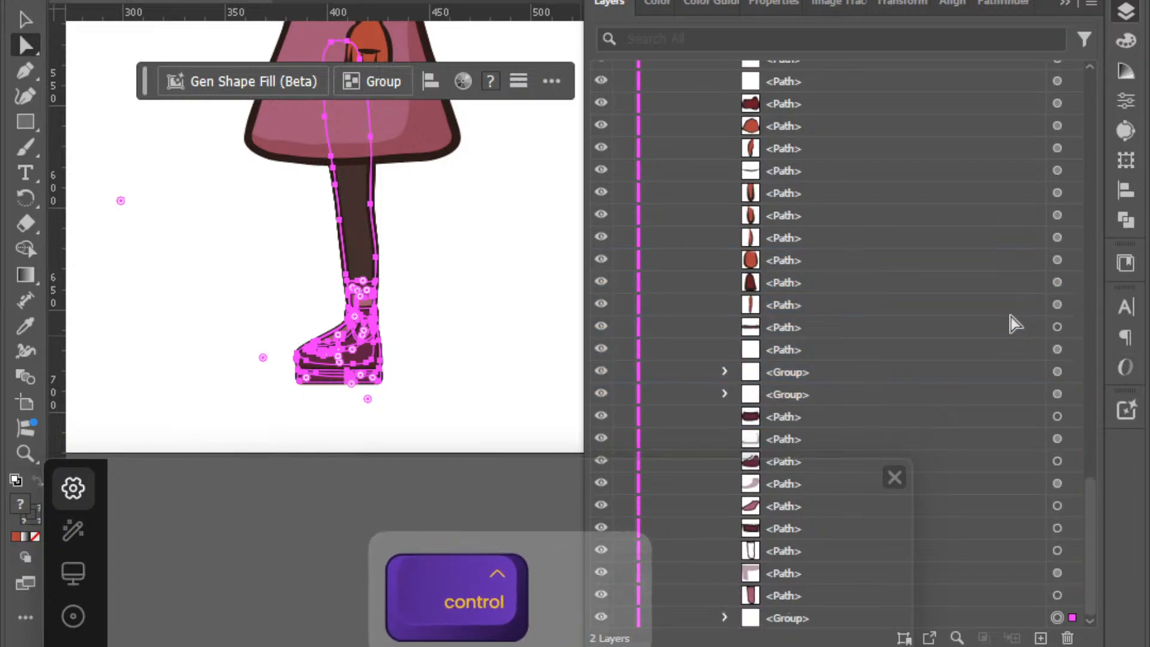
{"action": "key", "text": "ctrl+g"}
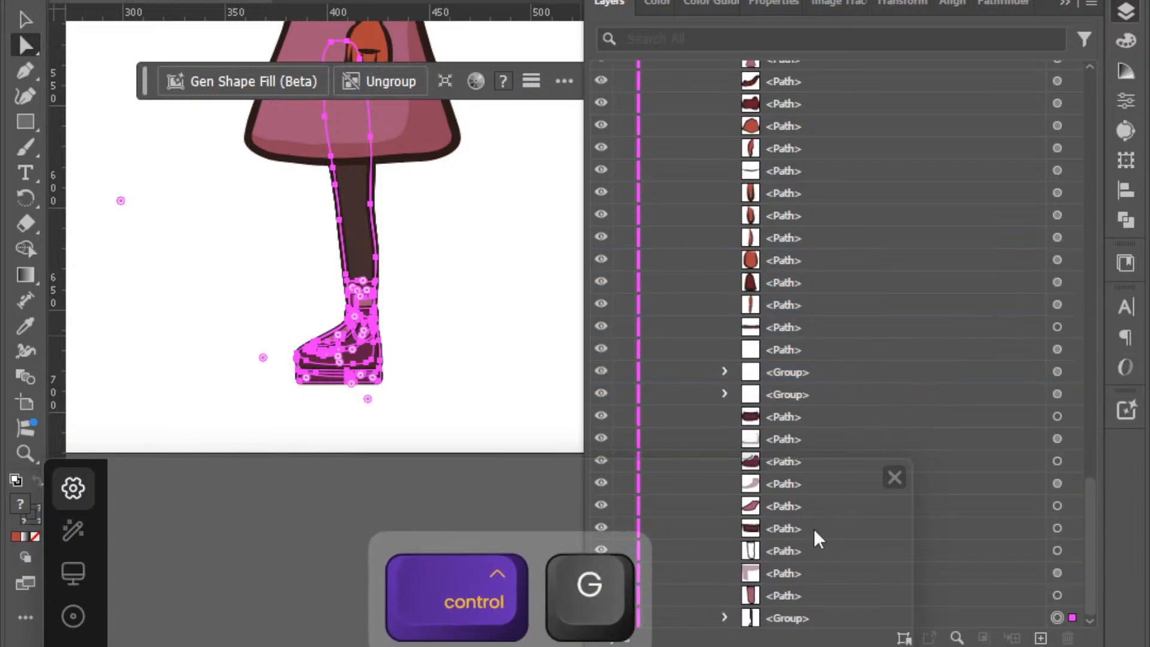
Check the new leg group's visibility, expand it and hide its uppermost dark and skin-coloured leg paths to inspect what lies behind.
{"action": "left_click_drag", "start_coordinate": [994, 619], "coordinate": [955, 618]}
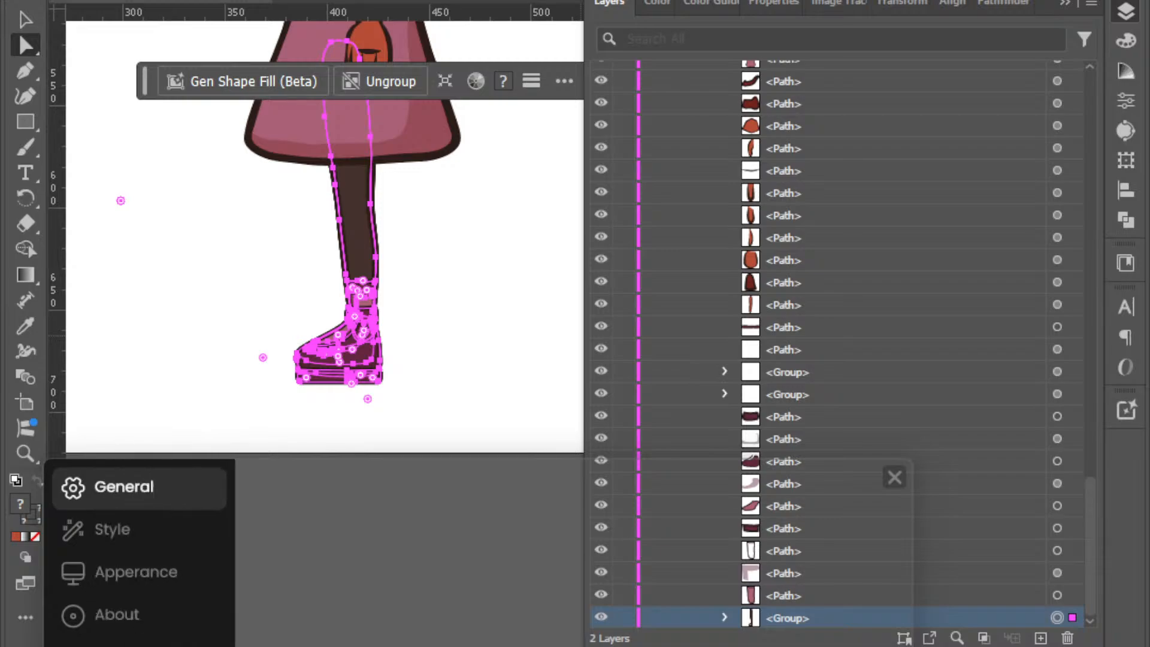
{"action": "left_click", "coordinate": [602, 619]}
{"action": "left_click", "coordinate": [602, 618]}
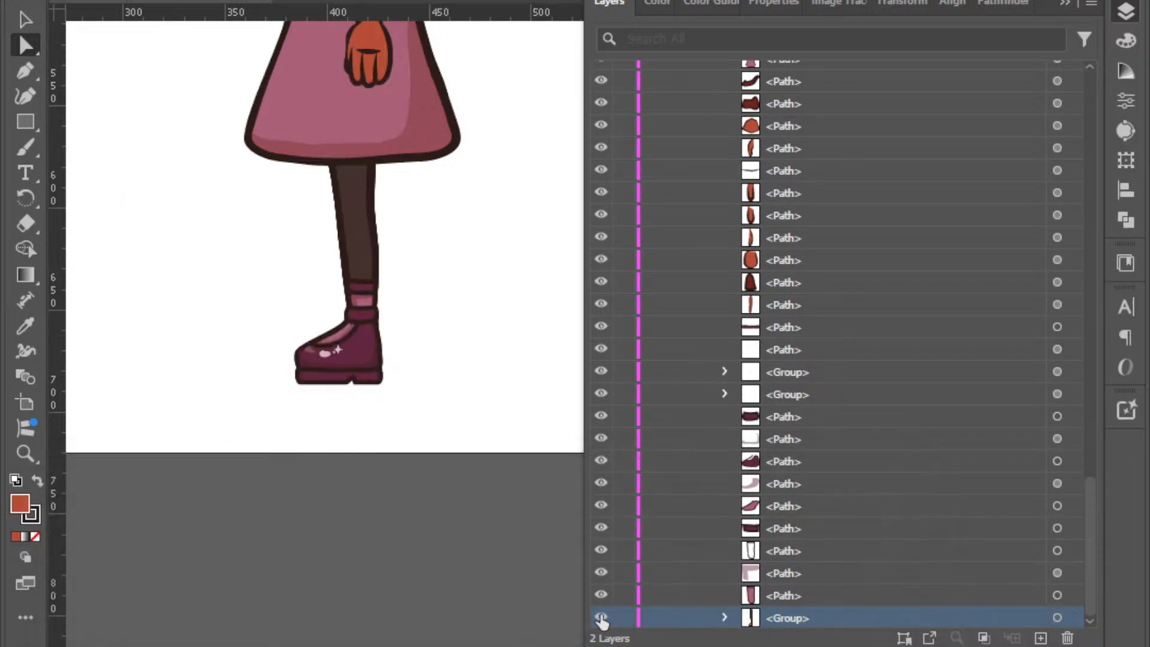
{"action": "left_click", "coordinate": [724, 617]}
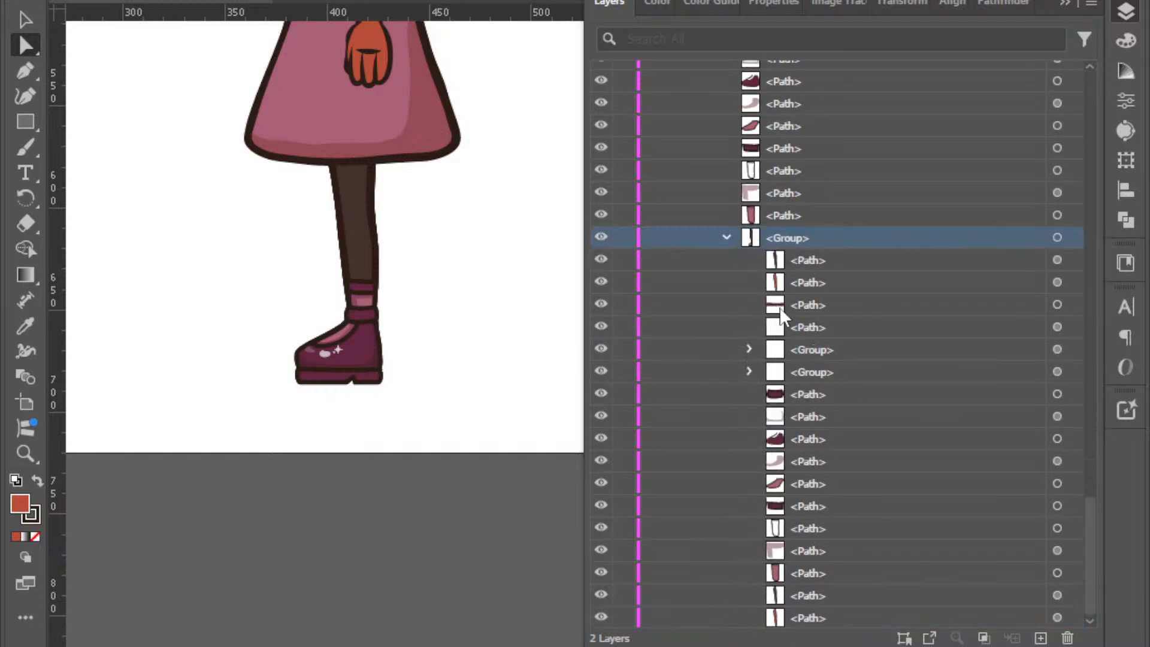
{"action": "left_click", "coordinate": [601, 265]}
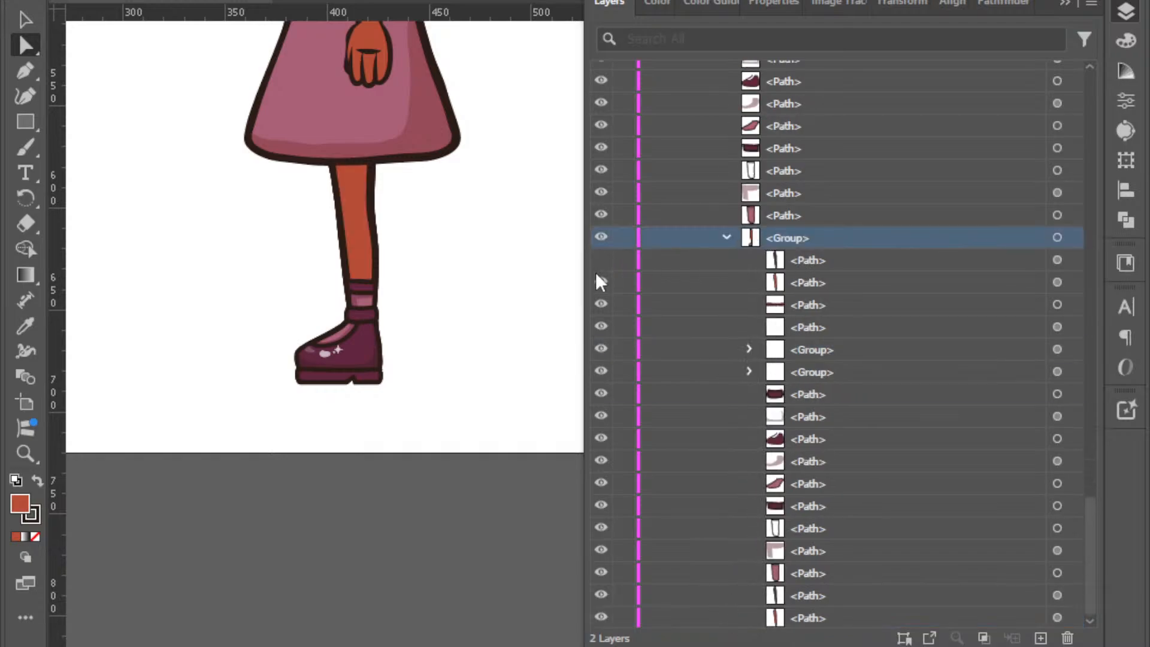
{"action": "left_click", "coordinate": [600, 285]}
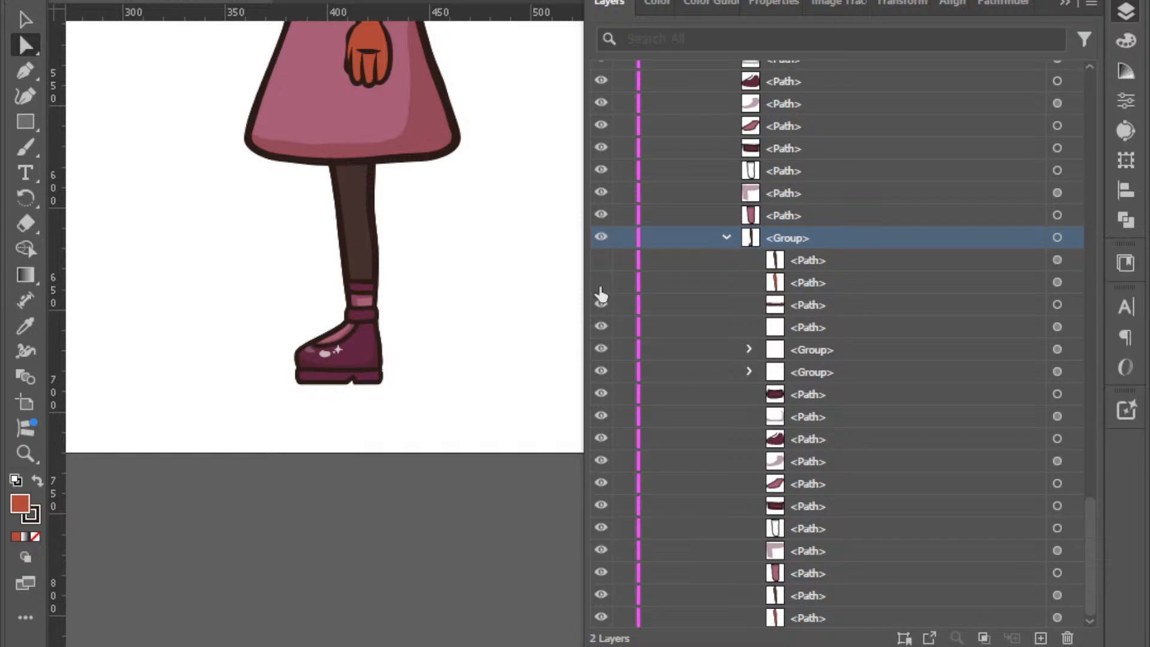
Move the two lowest leg paths, dark and skin-coloured, out of the new group to directly above it.
{"action": "left_click", "coordinate": [817, 598]}
{"action": "left_click", "coordinate": [814, 617], "text": "shift"}
{"action": "left_click_drag", "start_coordinate": [813, 617], "coordinate": [757, 224]}
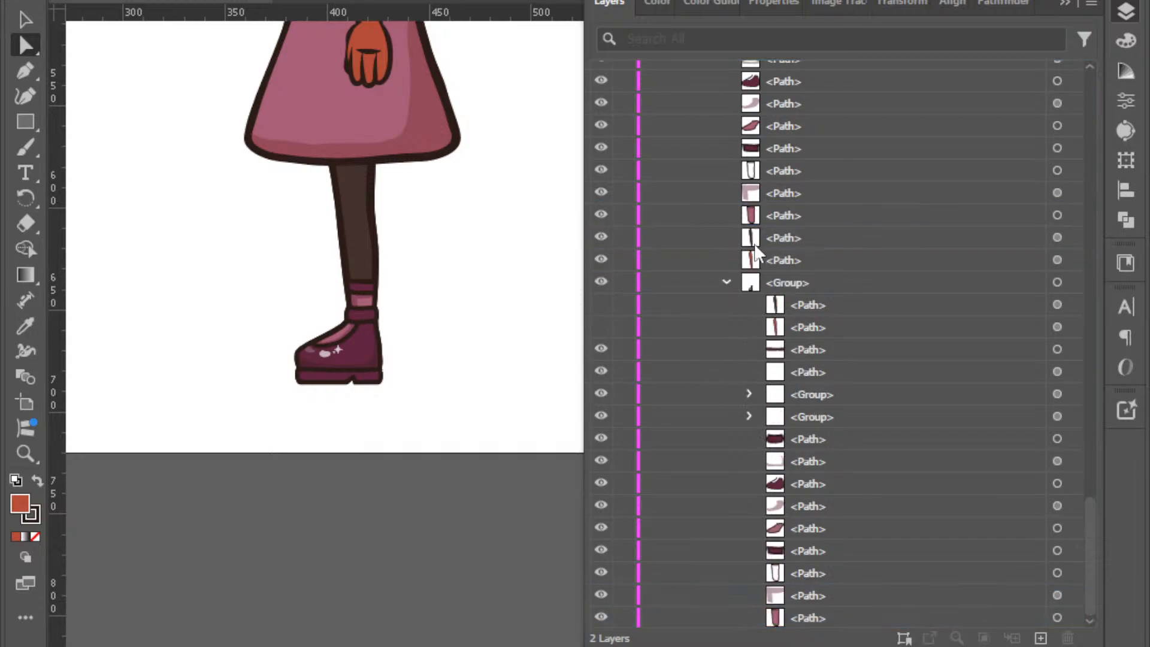
Show the two hidden leg paths again, hide the whole leg group and collapse it.
{"action": "left_click_drag", "start_coordinate": [598, 329], "coordinate": [601, 286]}
{"action": "left_click", "coordinate": [601, 287]}
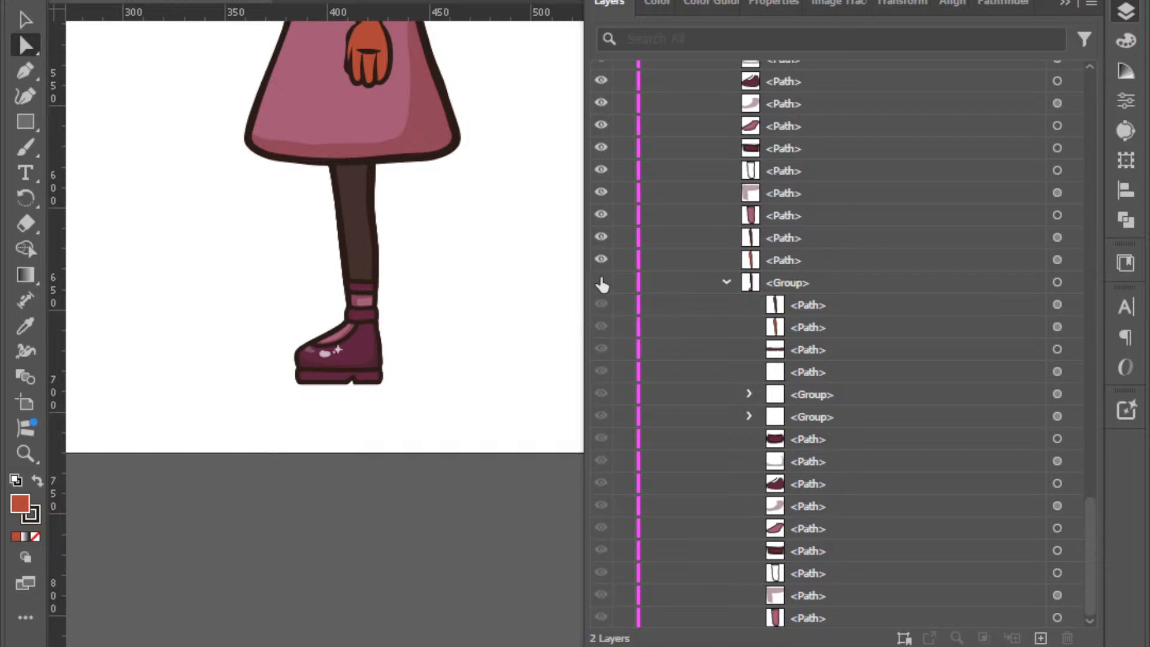
{"action": "left_click", "coordinate": [727, 281]}
Add a new layer inside unrigged artwork, directly above the left profile layer.
{"action": "scroll", "coordinate": [764, 320], "scroll_direction": "up", "scroll_amount": 5}
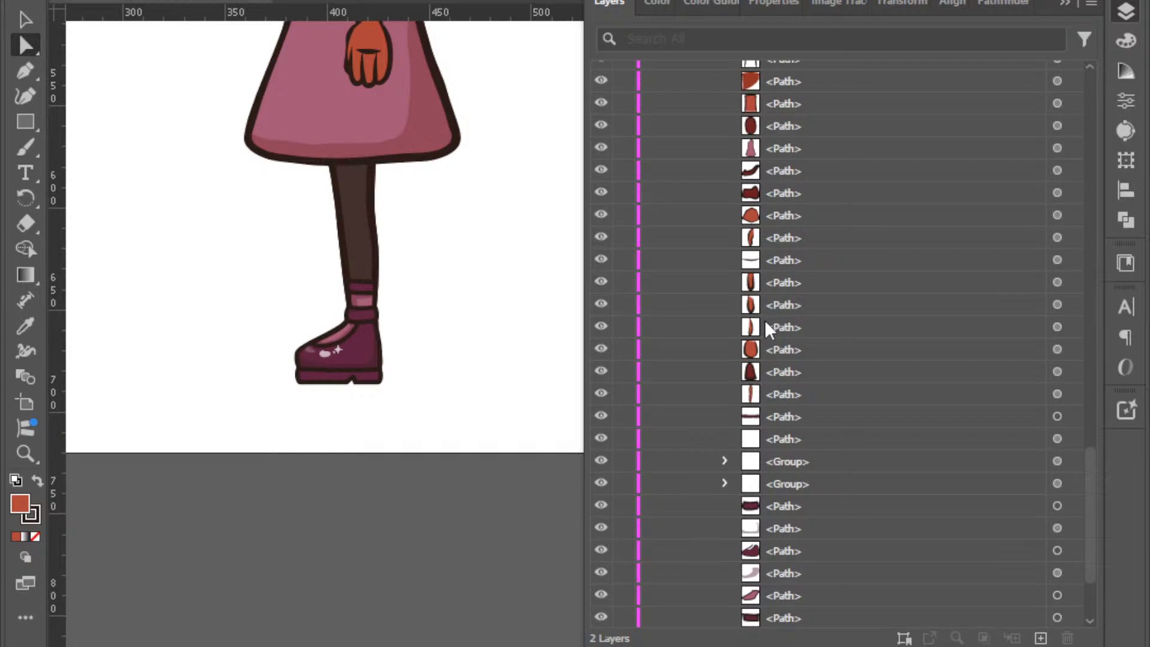
{"action": "scroll", "coordinate": [864, 264], "scroll_direction": "up", "scroll_amount": 10}
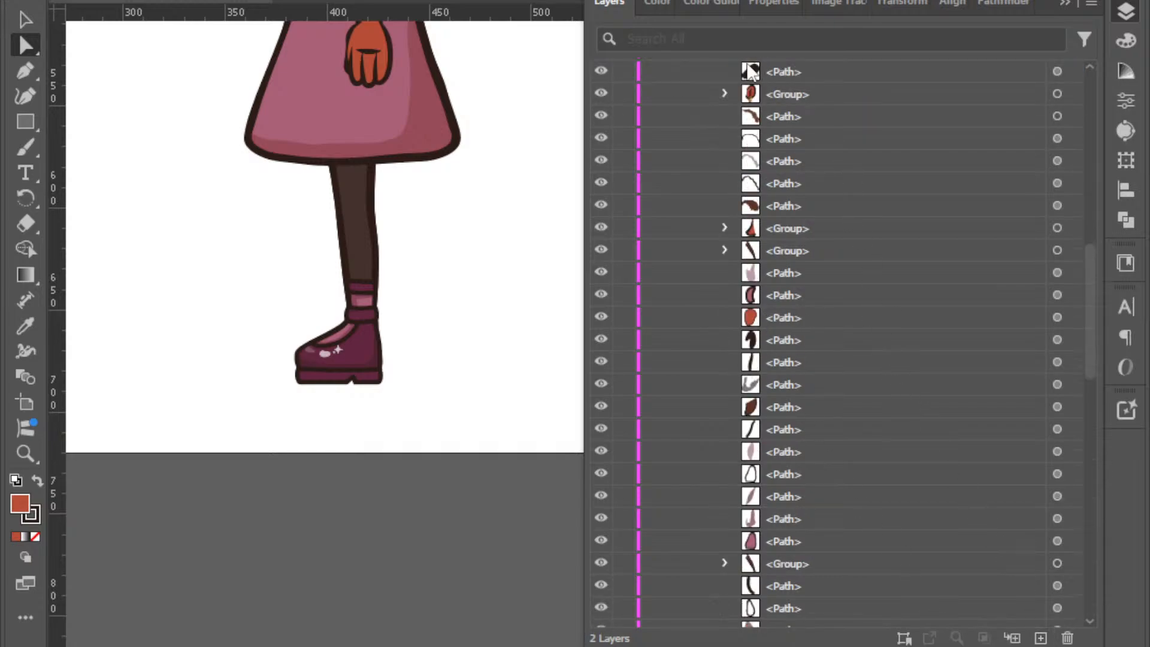
{"action": "scroll", "coordinate": [827, 158], "scroll_direction": "up", "scroll_amount": 5}
{"action": "left_click_drag", "start_coordinate": [731, 265], "coordinate": [806, 413]}
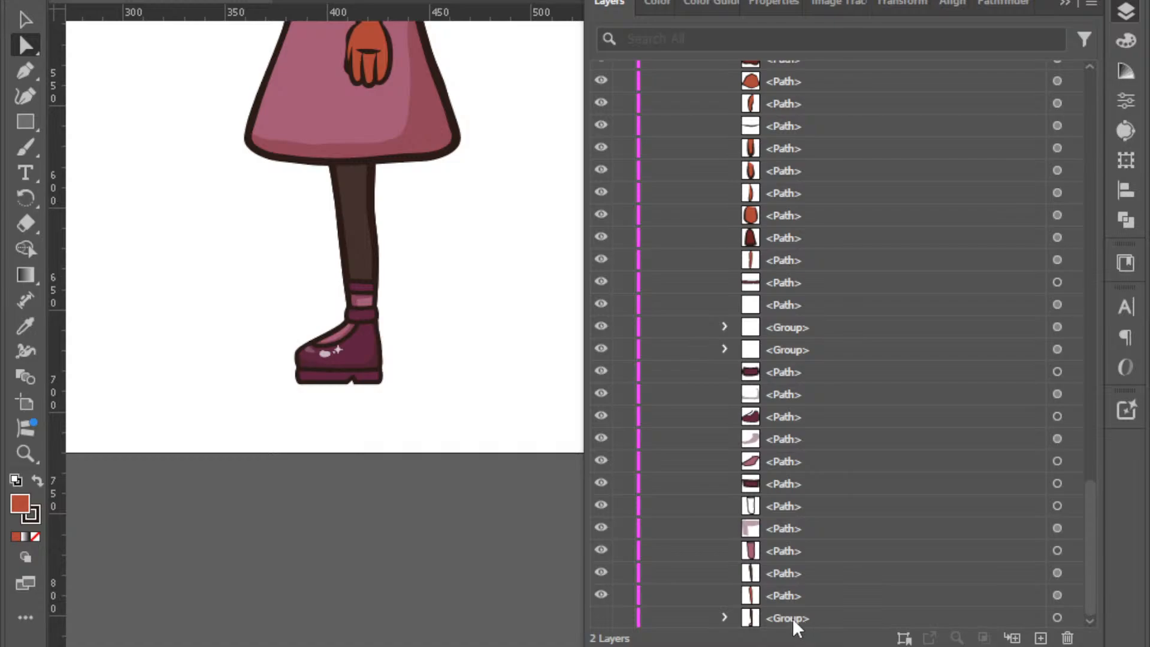
{"action": "scroll", "coordinate": [800, 528], "scroll_direction": "up", "scroll_amount": 8}
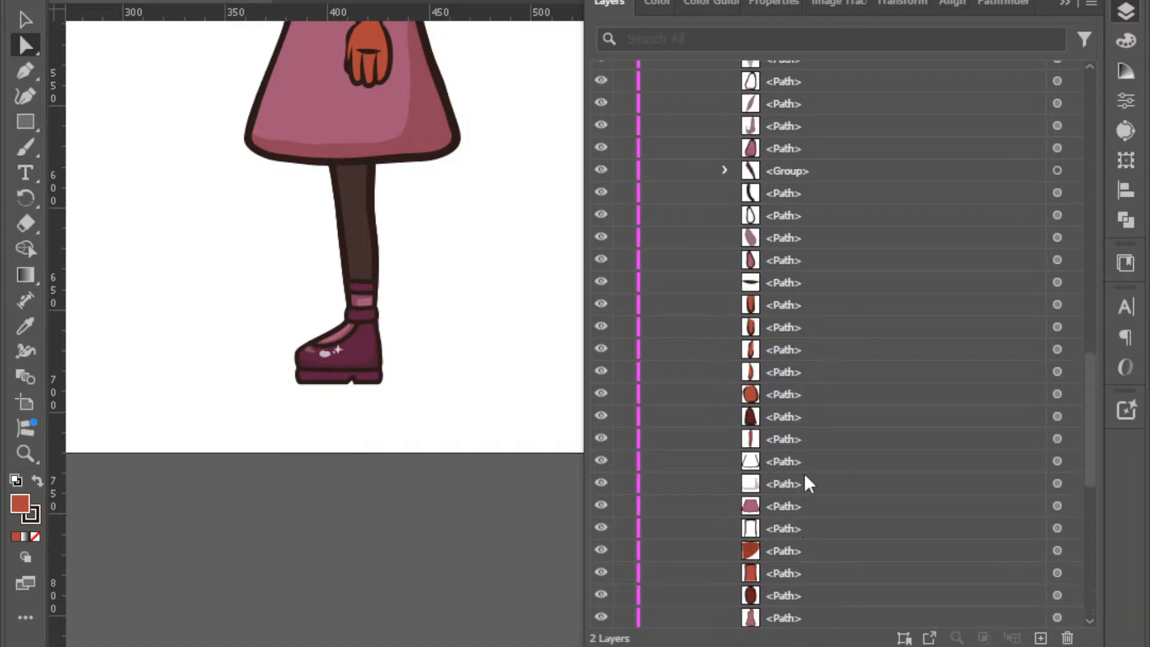
{"action": "scroll", "coordinate": [804, 473], "scroll_direction": "up", "scroll_amount": 15}
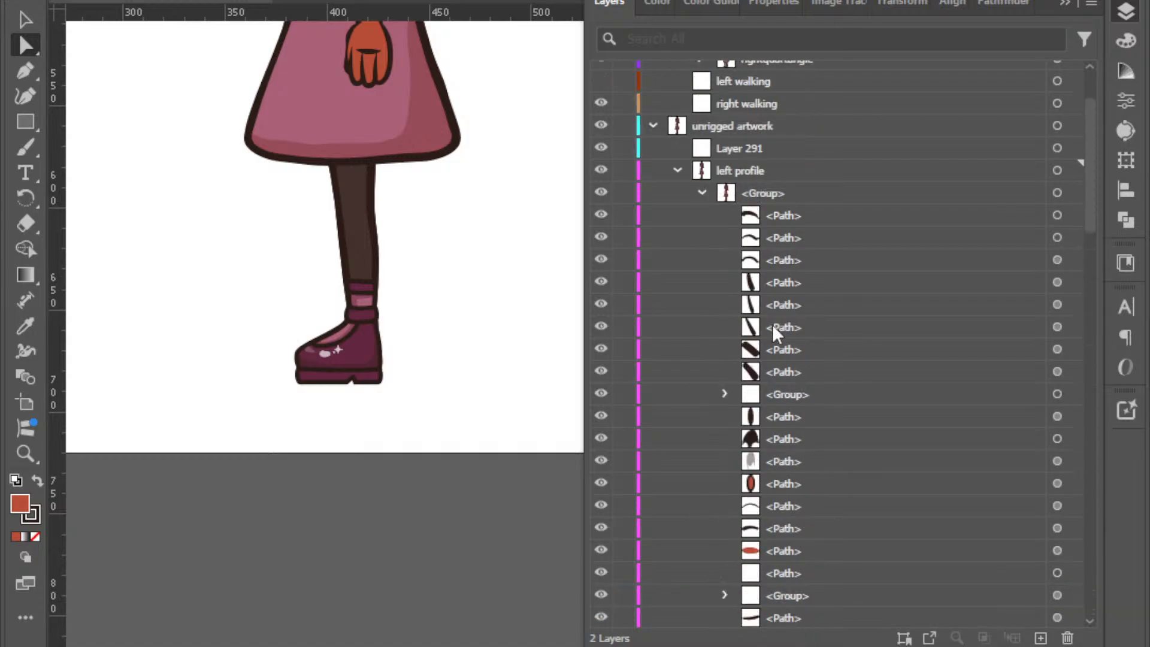
Try to move all paths and groups from the left profile group straight into Layer 291 and expand that layer.
{"action": "scroll", "coordinate": [761, 216], "scroll_direction": "up", "scroll_amount": 2}
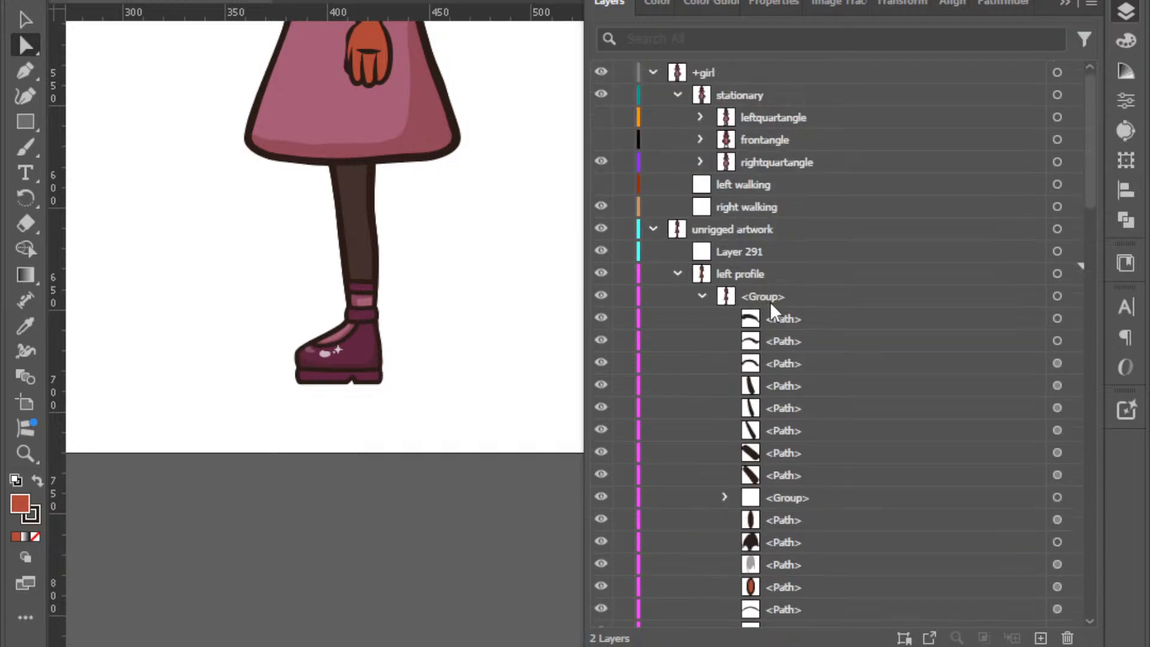
{"action": "mouse_move", "coordinate": [779, 309]}
{"action": "left_mouse_down"}
{"action": "mouse_move", "coordinate": [768, 282]}
{"action": "mouse_move", "coordinate": [771, 321]}
{"action": "left_mouse_up"}
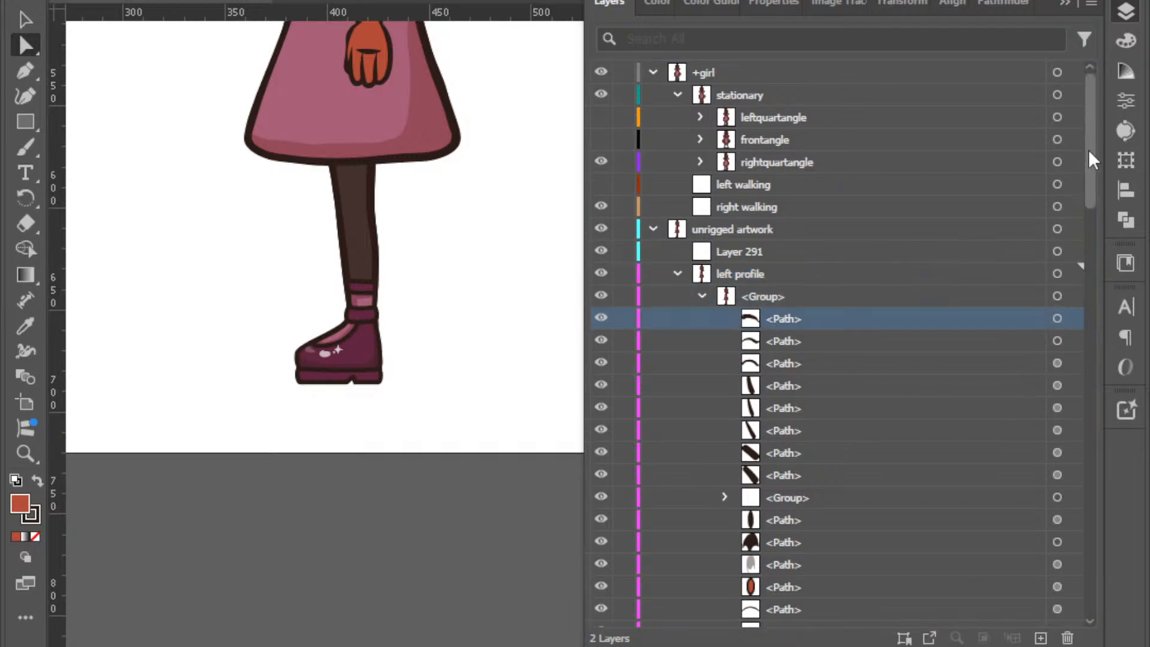
{"action": "left_click_drag", "start_coordinate": [1091, 161], "coordinate": [1092, 569]}
{"action": "left_click", "coordinate": [761, 614], "text": "shift"}
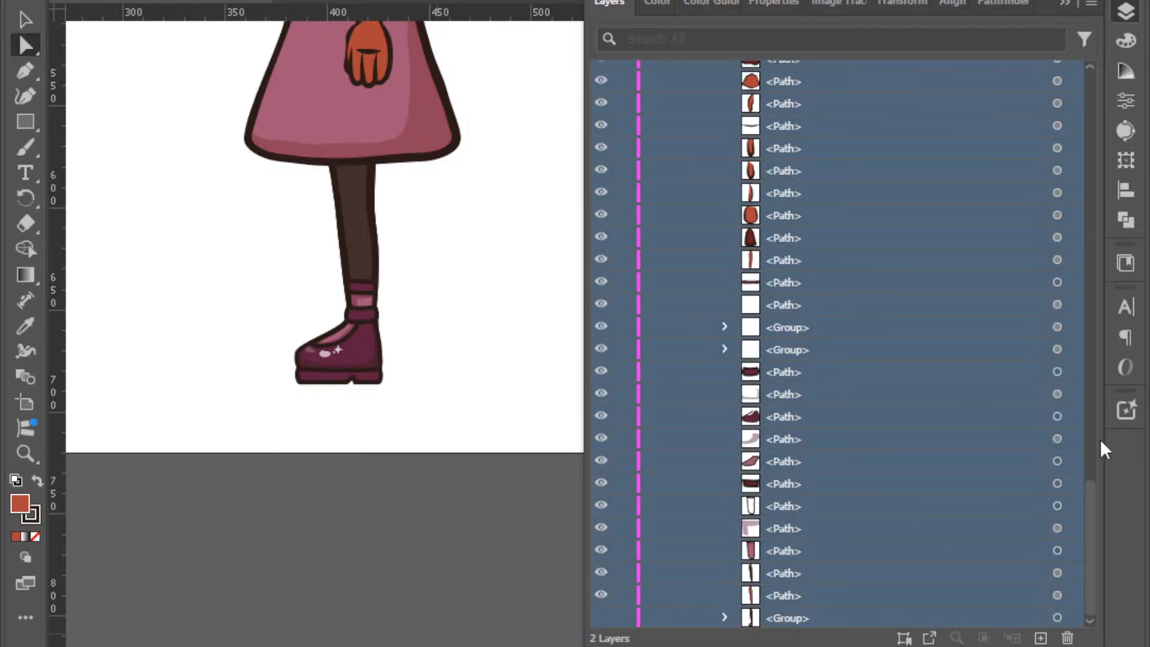
{"action": "left_click_drag", "start_coordinate": [1090, 487], "coordinate": [1085, 69]}
{"action": "left_click_drag", "start_coordinate": [787, 307], "coordinate": [731, 253]}
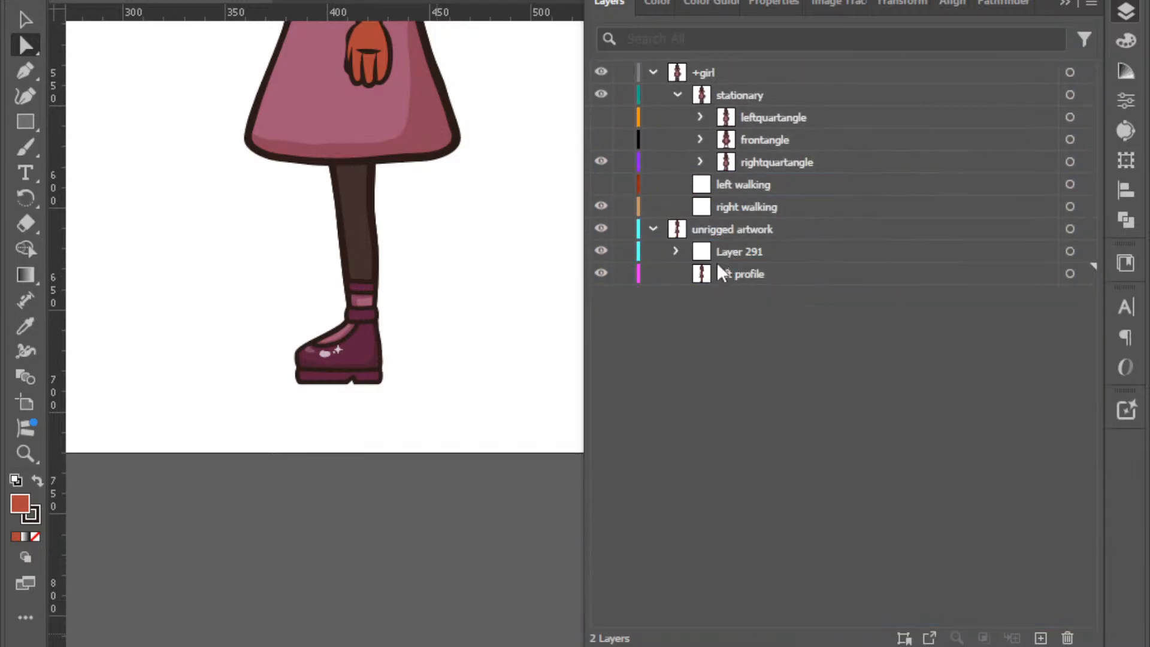
{"action": "left_click", "coordinate": [734, 256]}
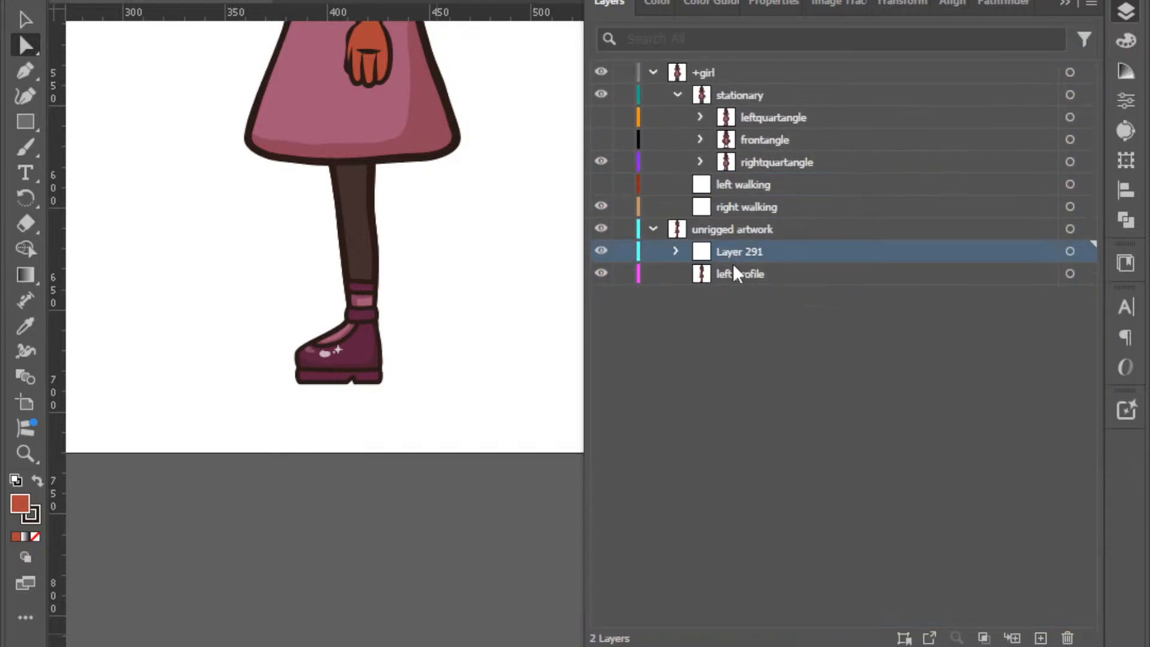
{"action": "left_click", "coordinate": [678, 251]}
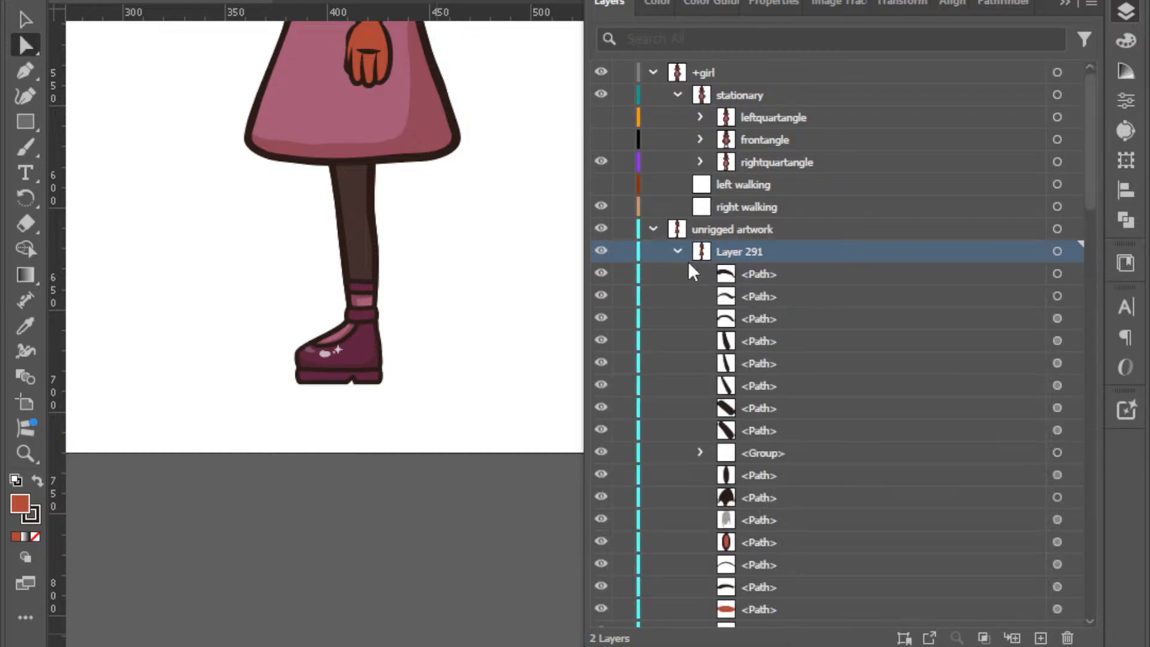
Try placing the left profile layer above Layer 291, and undo both that reordering and the previous move of the paths.
{"action": "left_click", "coordinate": [679, 252]}
{"action": "left_click_drag", "start_coordinate": [737, 273], "coordinate": [734, 239]}
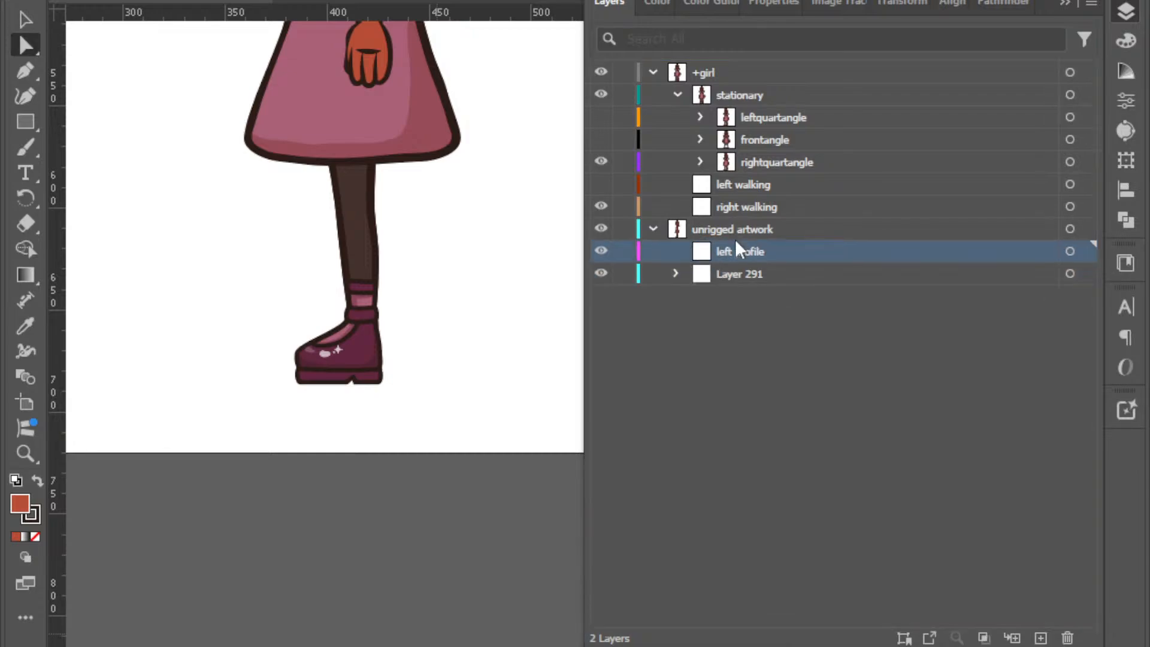
{"action": "key", "text": "ctrl+z"}
{"action": "key", "text": "ctrl+z"}
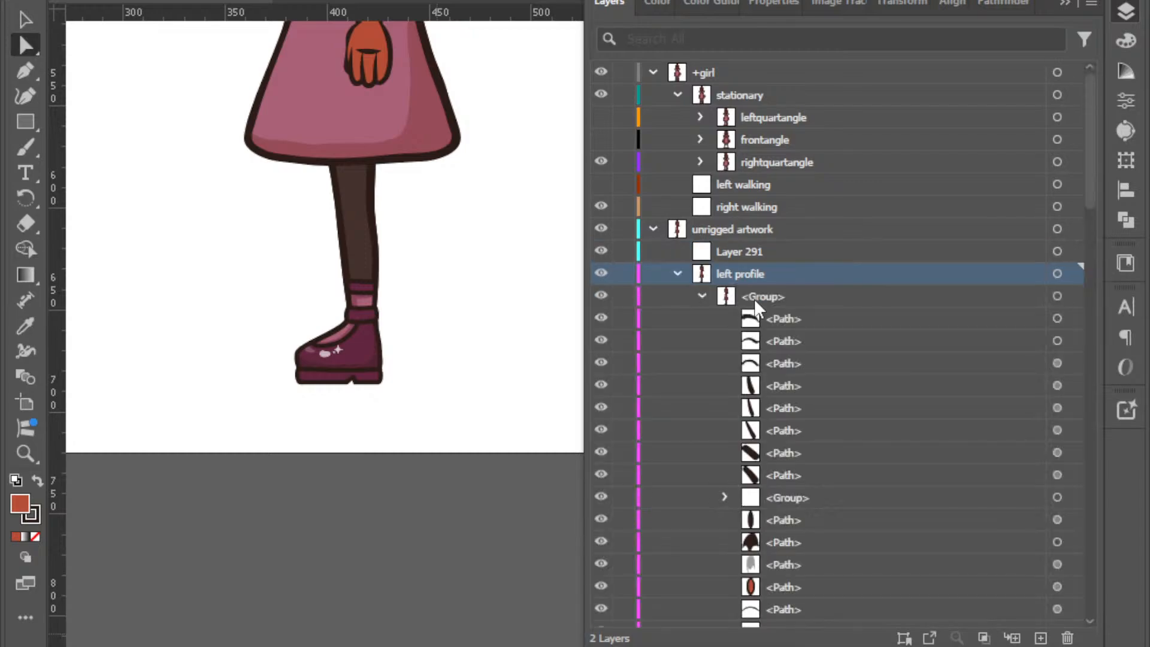
Move the left profile artwork group into Layer 291 and take all its paths and subgroups out of the group, directly into that layer.
{"action": "left_click_drag", "start_coordinate": [756, 299], "coordinate": [739, 270]}
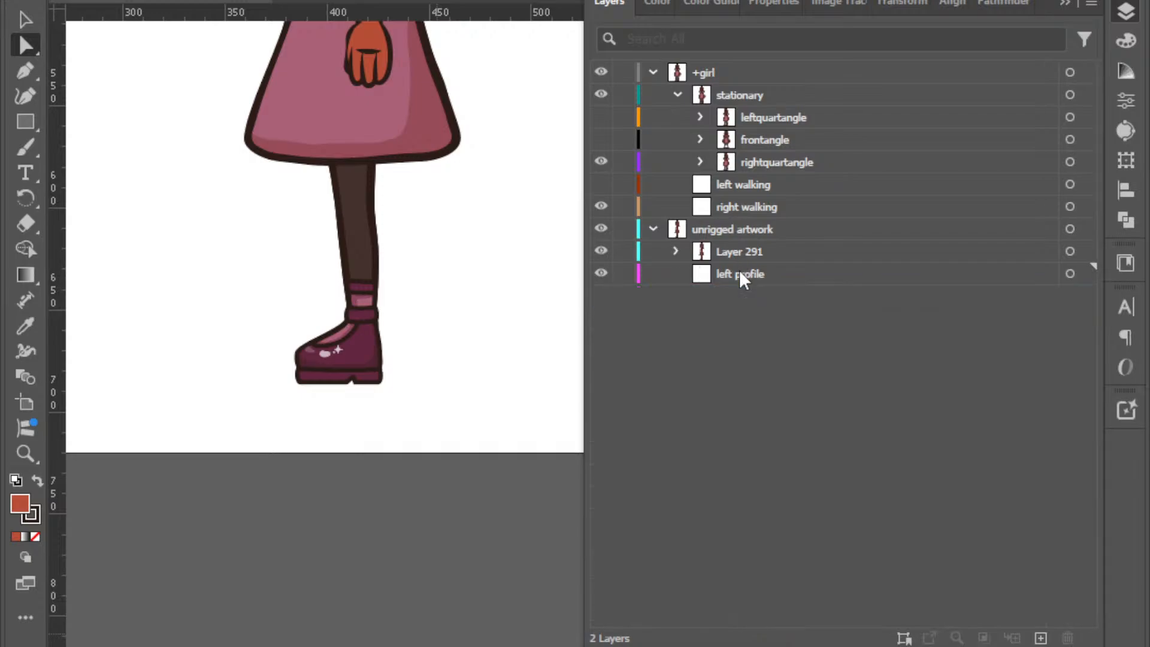
{"action": "left_click", "coordinate": [676, 251]}
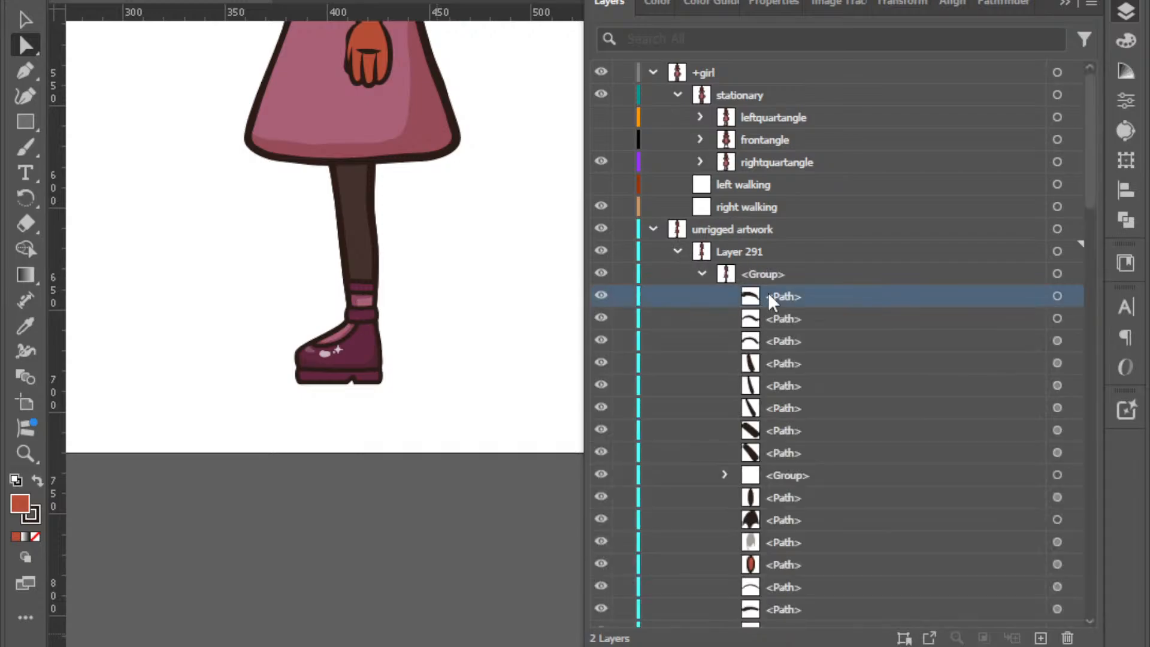
{"action": "scroll", "coordinate": [796, 336], "scroll_direction": "down", "scroll_amount": 5}
{"action": "left_click", "coordinate": [799, 596], "text": "shift"}
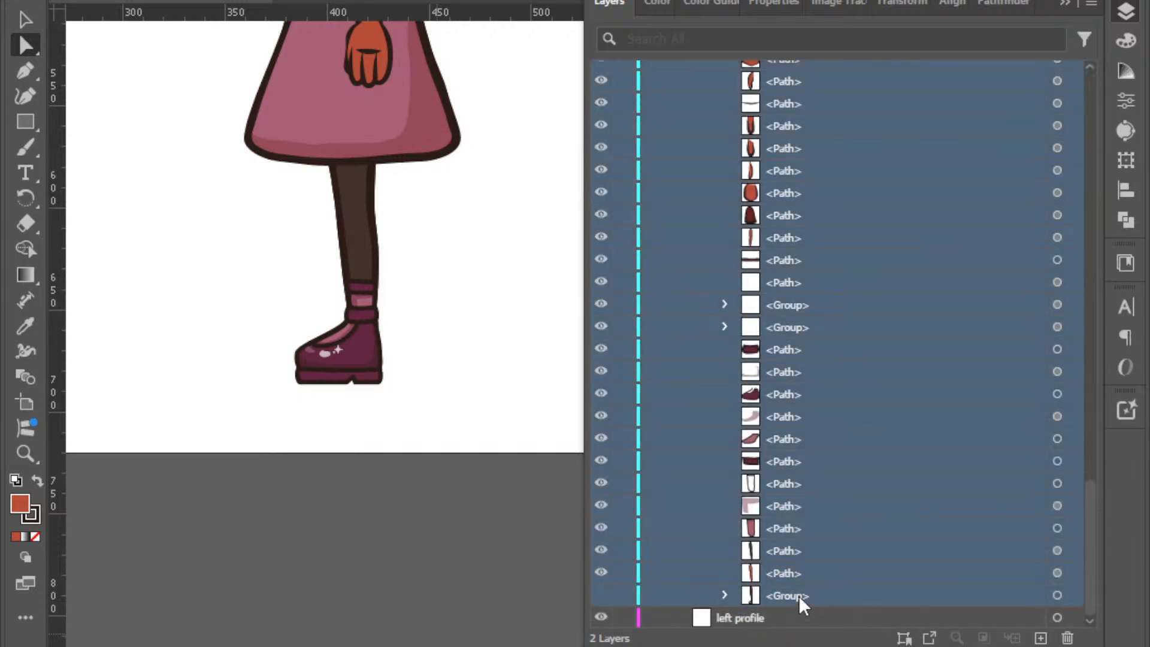
{"action": "scroll", "coordinate": [814, 446], "scroll_direction": "up", "scroll_amount": 10}
{"action": "left_click_drag", "start_coordinate": [781, 309], "coordinate": [742, 252]}
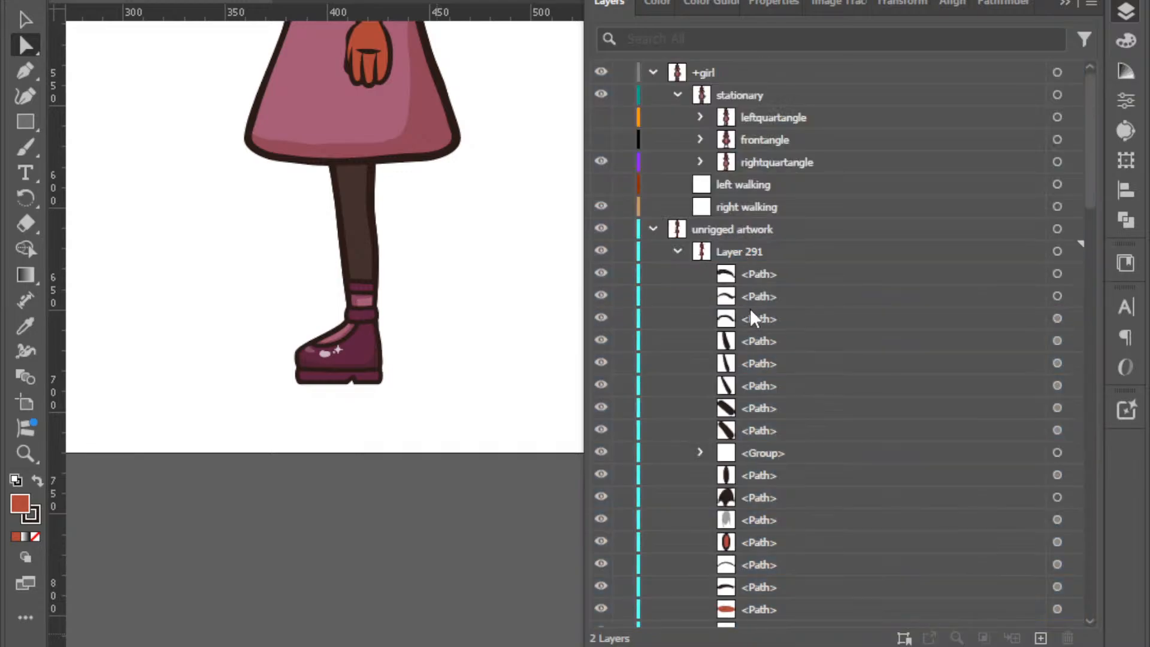
Create two new layers and place them inside Layer 291, above all of its paths.
{"action": "scroll", "coordinate": [750, 306], "scroll_direction": "down", "scroll_amount": 10}
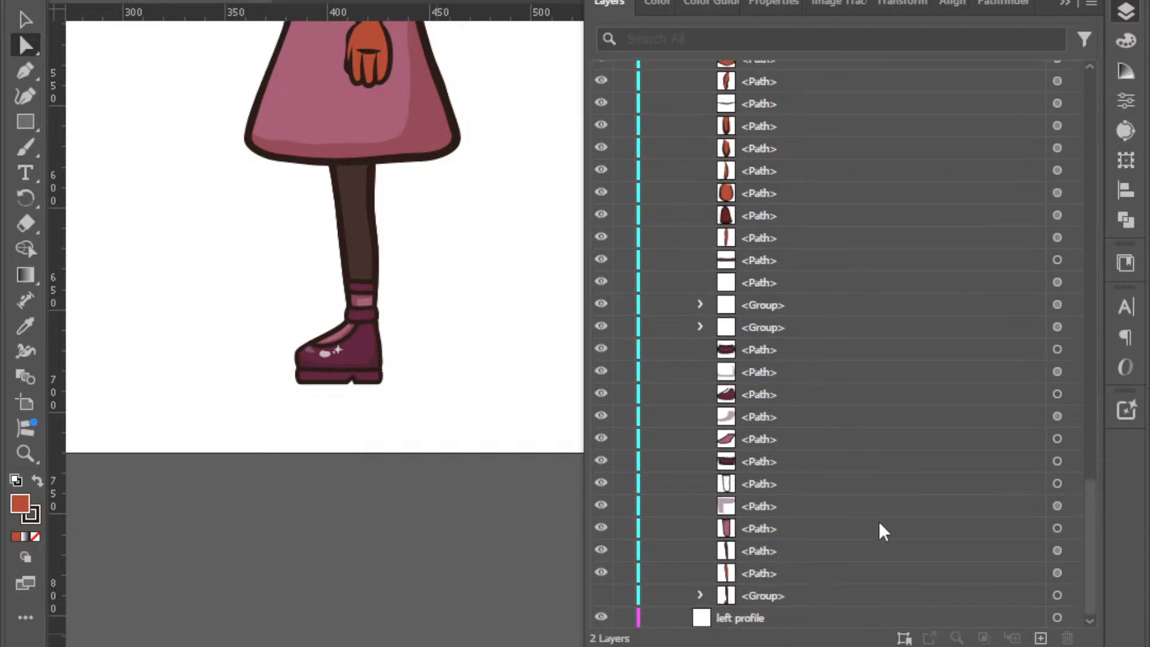
{"action": "left_click", "coordinate": [1040, 638]}
{"action": "left_click", "coordinate": [1040, 638]}
{"action": "scroll", "coordinate": [817, 340], "scroll_direction": "up", "scroll_amount": 3}
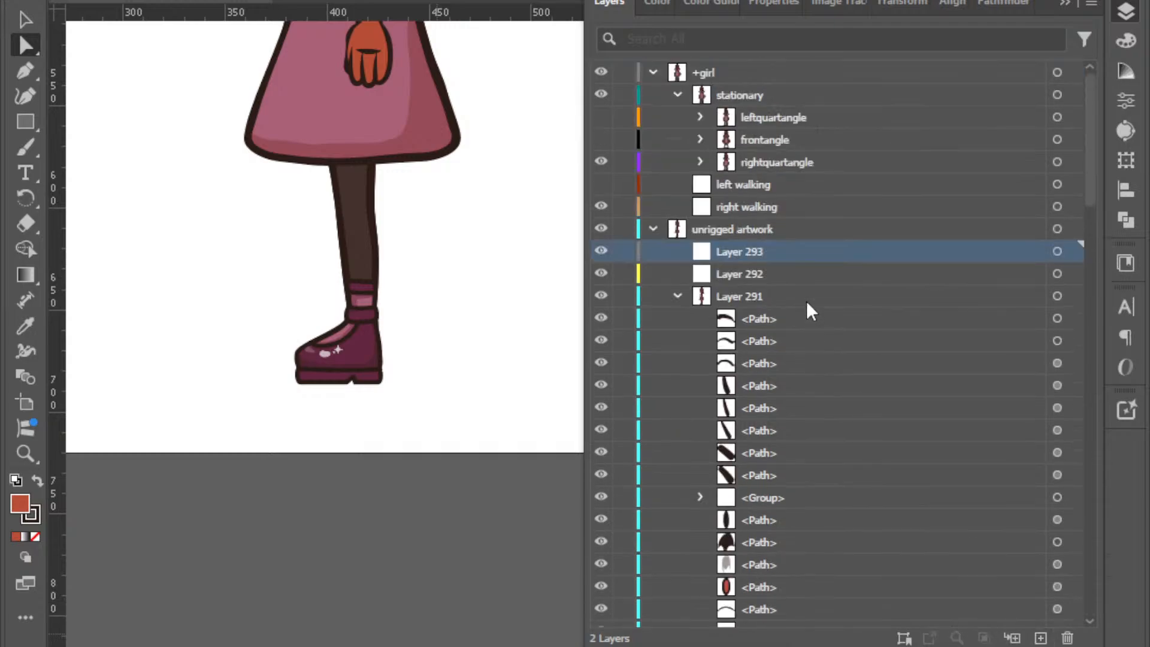
{"action": "left_click", "coordinate": [742, 273], "text": "shift"}
{"action": "left_click_drag", "start_coordinate": [742, 285], "coordinate": [739, 309]}
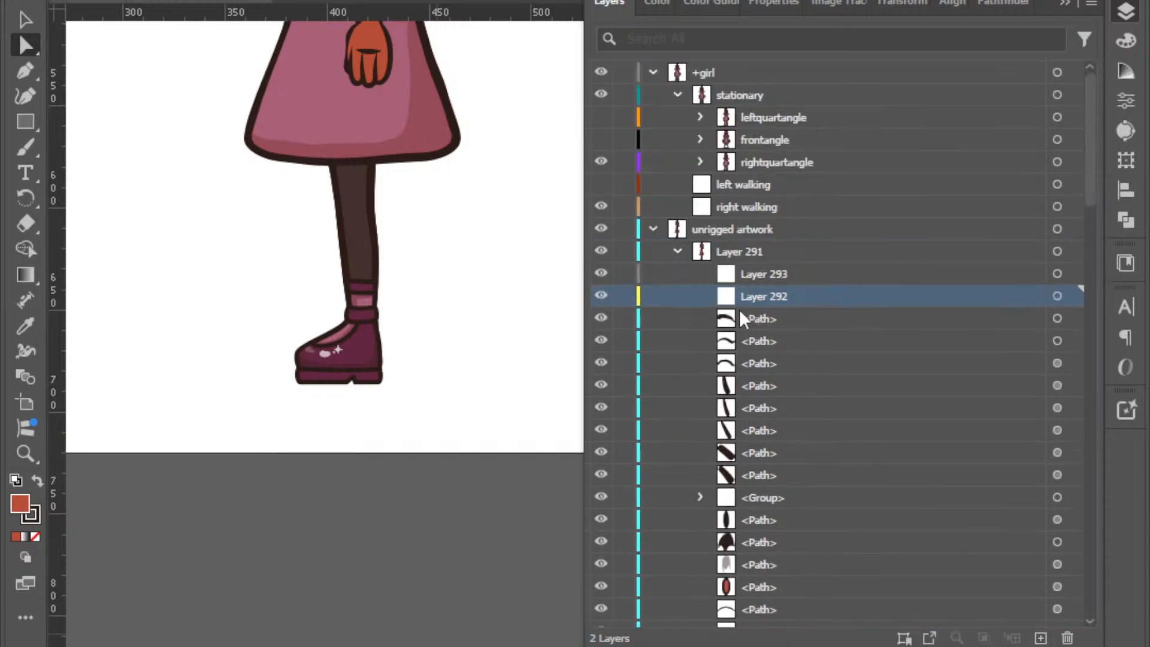
Move the two new sublayers below all the loose paths in Layer 291, directly above the hidden leg group.
{"action": "left_click", "coordinate": [749, 321]}
{"action": "scroll", "coordinate": [769, 359], "scroll_direction": "down", "scroll_amount": 6}
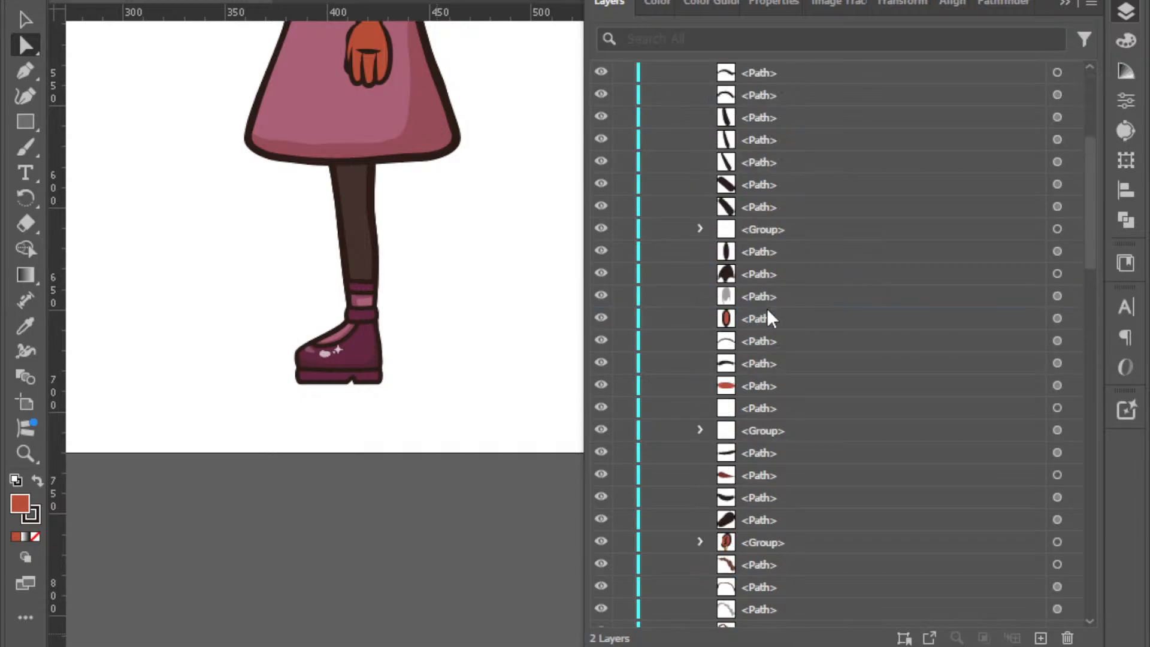
{"action": "scroll", "coordinate": [772, 300], "scroll_direction": "up", "scroll_amount": 5}
{"action": "scroll", "coordinate": [781, 300], "scroll_direction": "up", "scroll_amount": 1}
{"action": "left_click", "coordinate": [765, 274]}
{"action": "left_click", "coordinate": [768, 295], "text": "shift"}
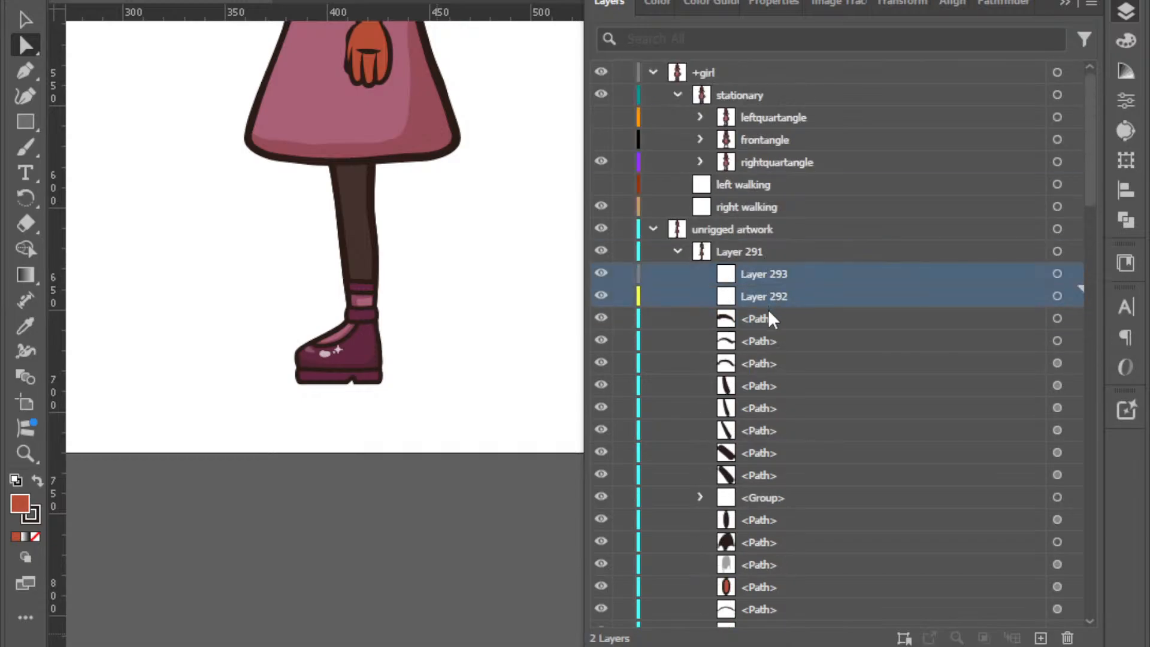
{"action": "left_click_drag", "start_coordinate": [769, 299], "coordinate": [772, 576]}
Move all contents of the hidden leg group into the lower new sublayer, Layer 292.
{"action": "left_click", "coordinate": [794, 619]}
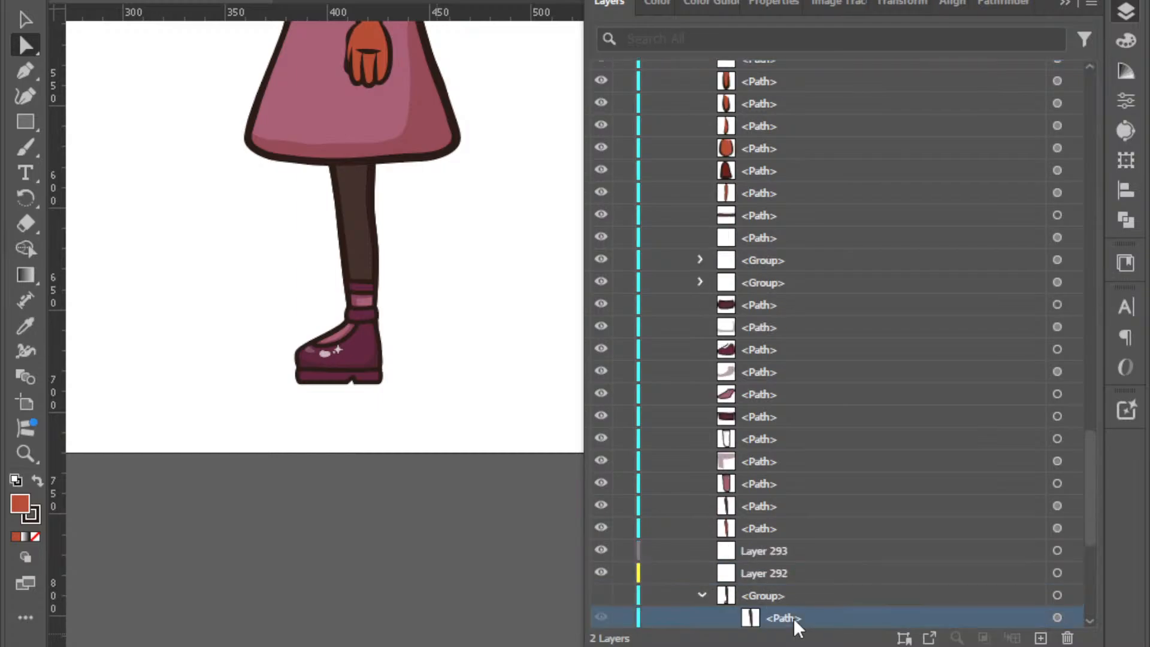
{"action": "scroll", "coordinate": [831, 560], "scroll_direction": "down", "scroll_amount": 5}
{"action": "left_click", "coordinate": [810, 594], "text": "shift"}
{"action": "left_click_drag", "start_coordinate": [779, 289], "coordinate": [766, 241]}
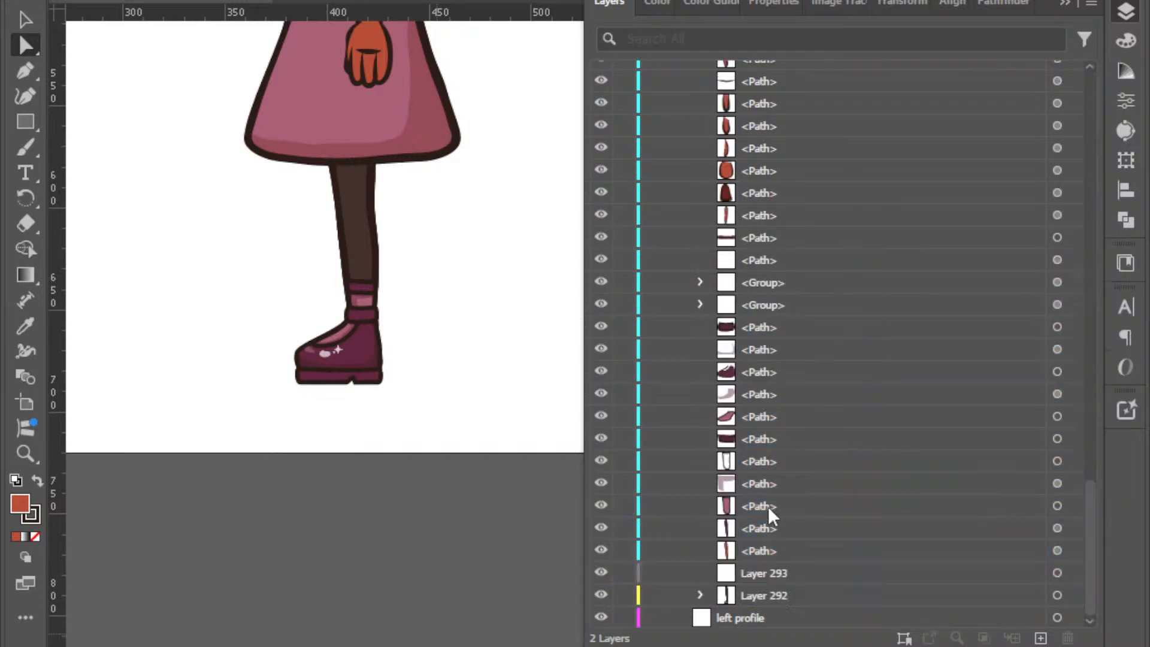
Hide Layer 292 and move the remaining leg and shoe paths and groups directly above the new sublayers into Layer 293.
{"action": "left_click", "coordinate": [761, 550]}
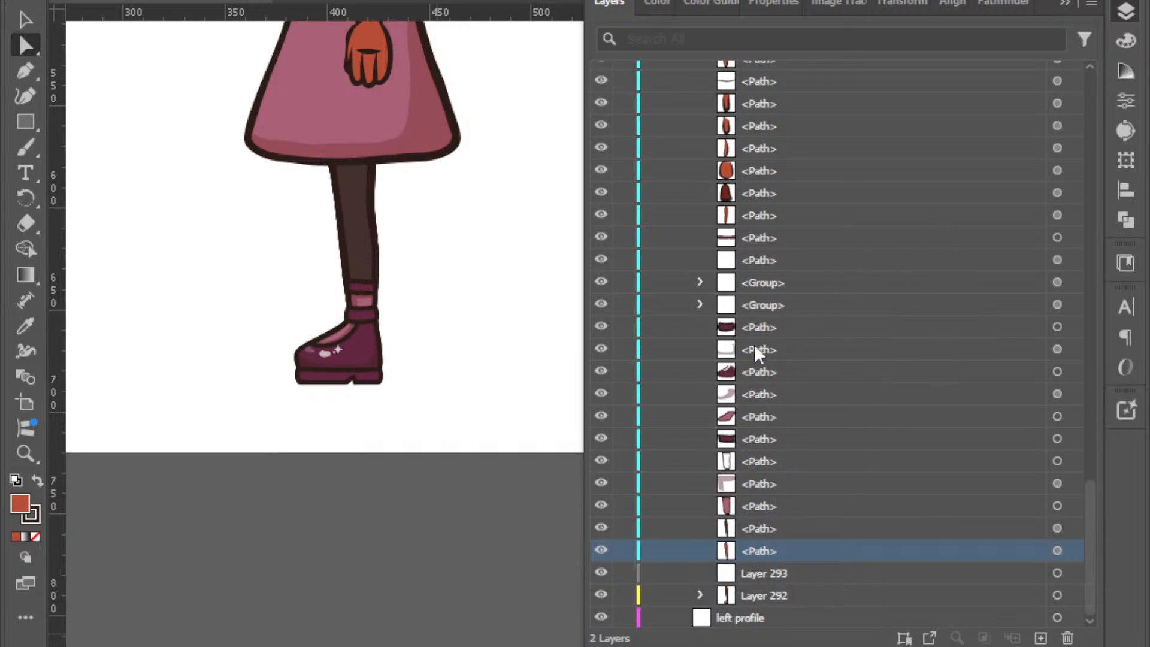
{"action": "left_click", "coordinate": [753, 239], "text": "shift"}
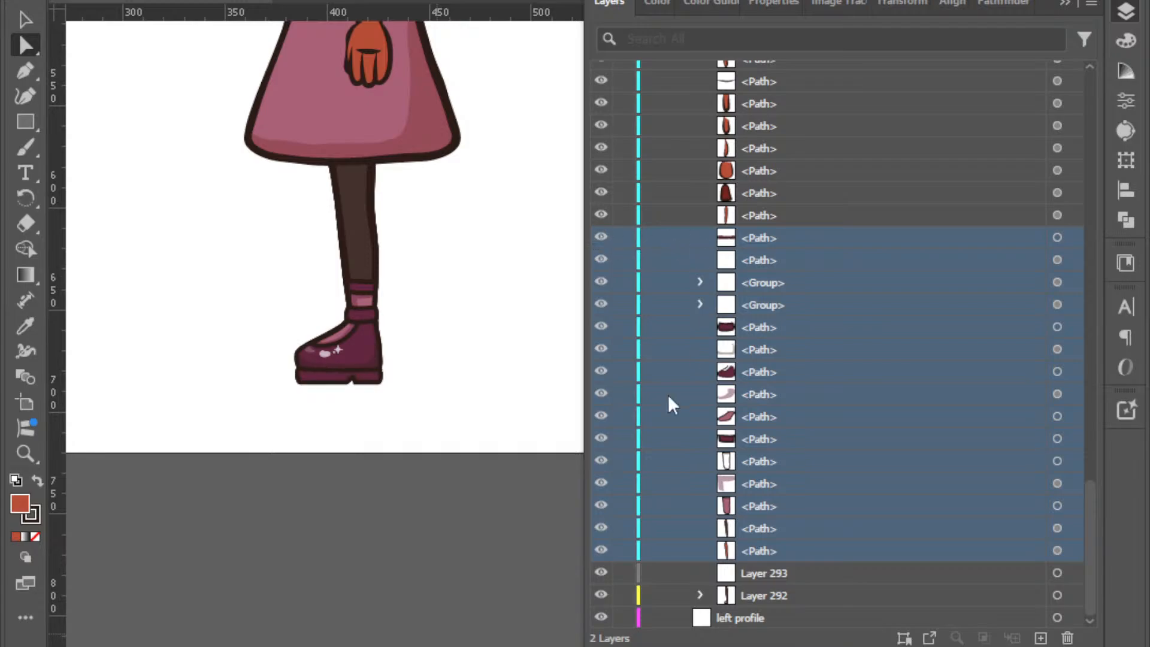
{"action": "left_click", "coordinate": [601, 596]}
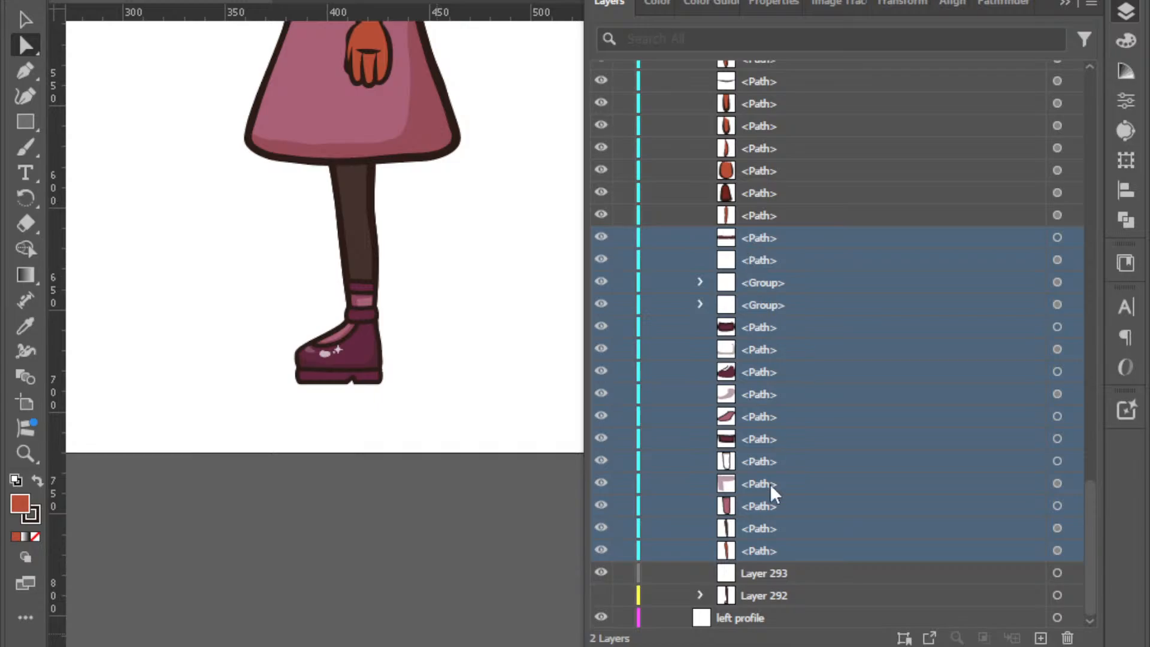
{"action": "left_click_drag", "start_coordinate": [767, 551], "coordinate": [768, 570]}
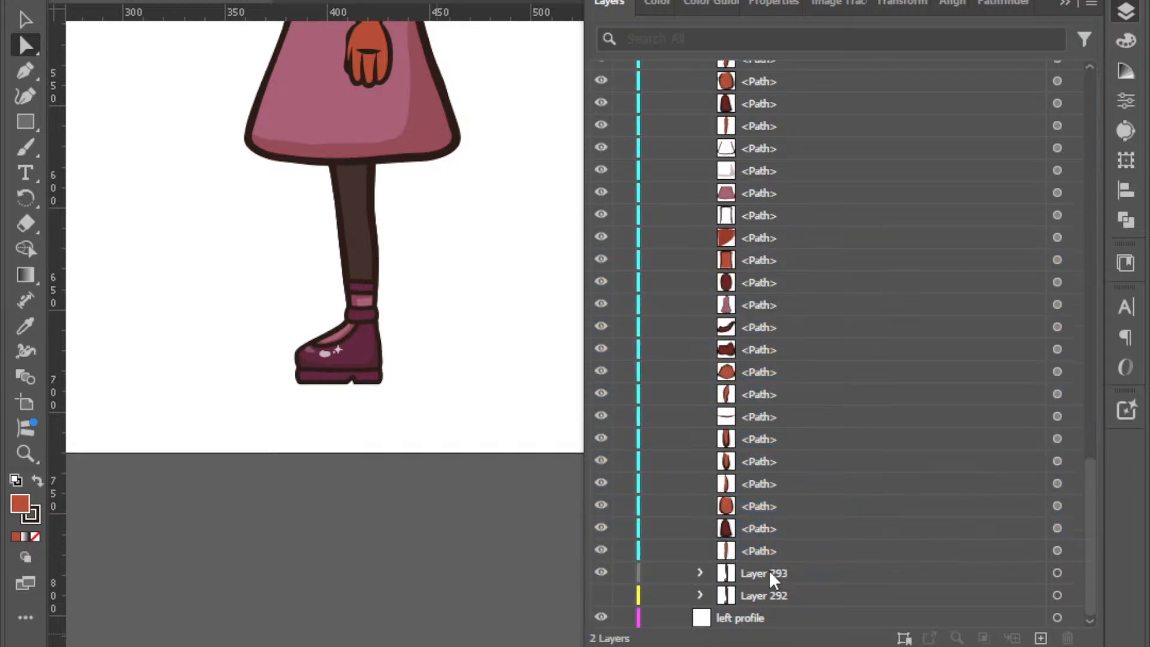
Toggle Layer 293's visibility to check its leg artwork, and show both leg sublayers again.
{"action": "left_click", "coordinate": [600, 575]}
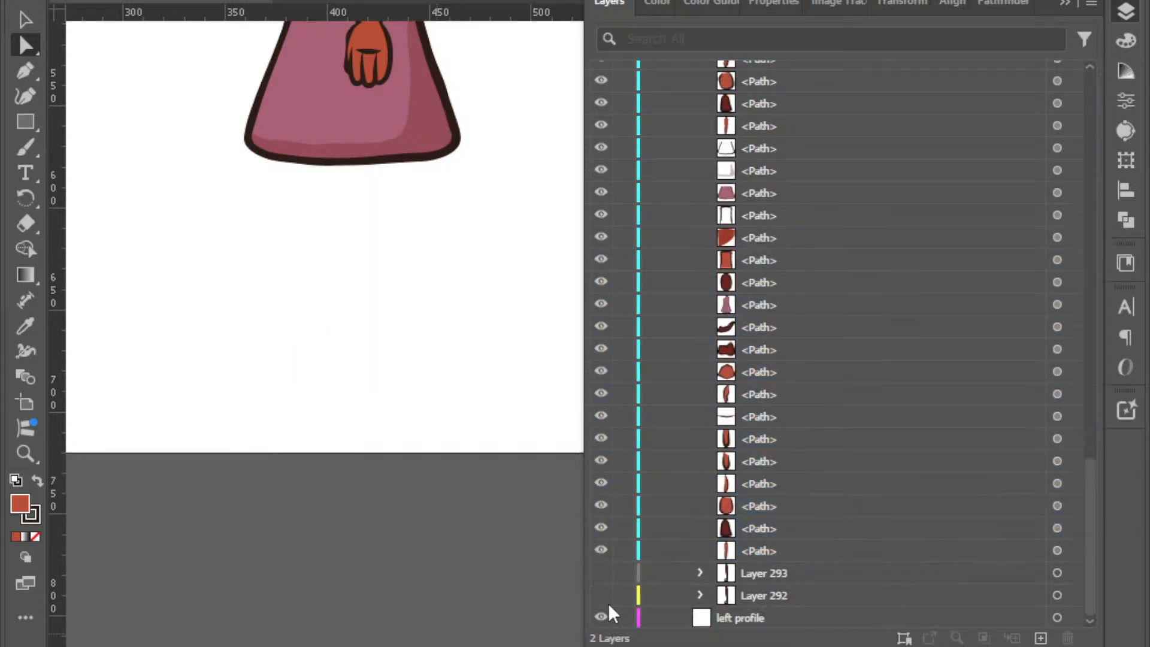
{"action": "left_click", "coordinate": [600, 574]}
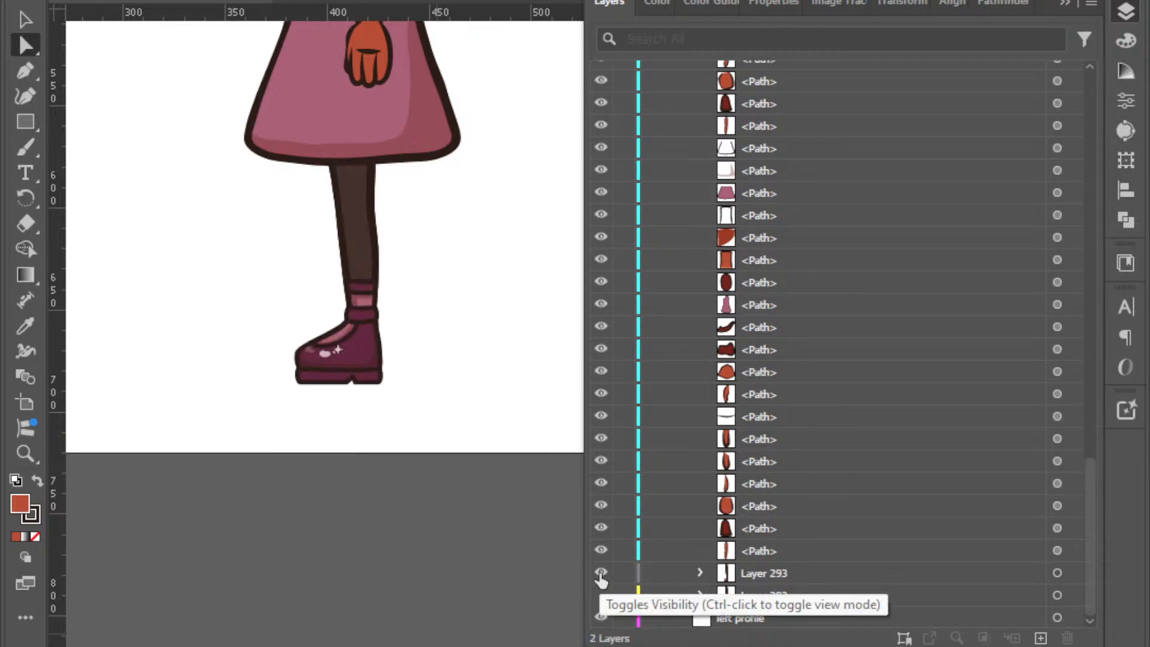
{"action": "left_click", "coordinate": [601, 574]}
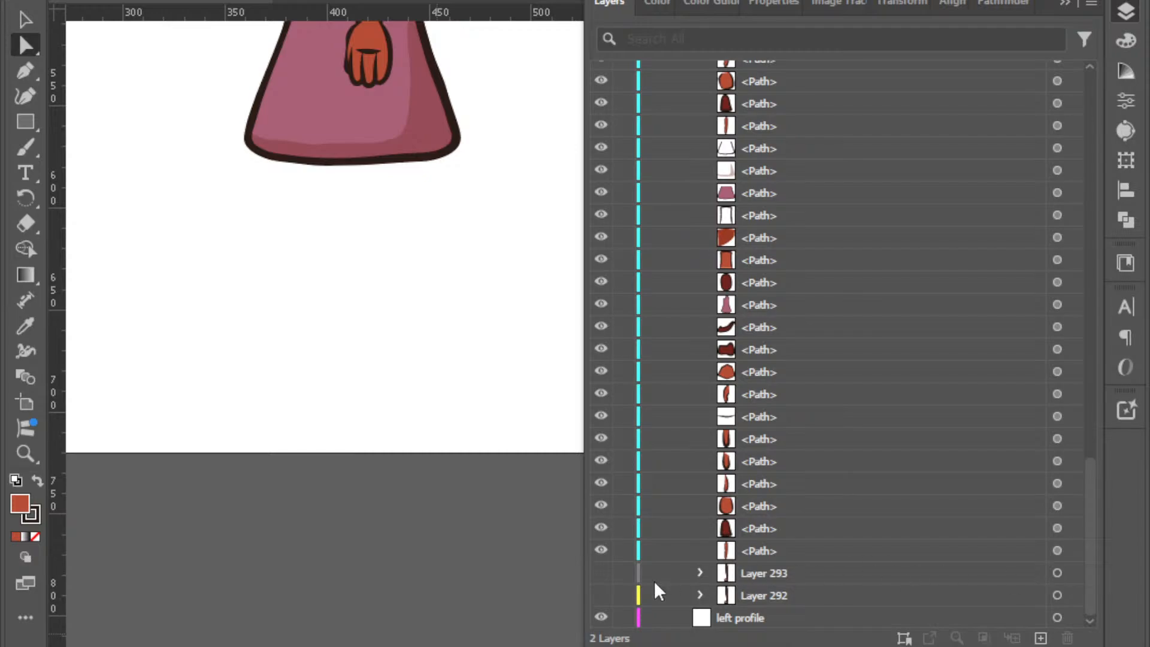
{"action": "left_click", "coordinate": [600, 573]}
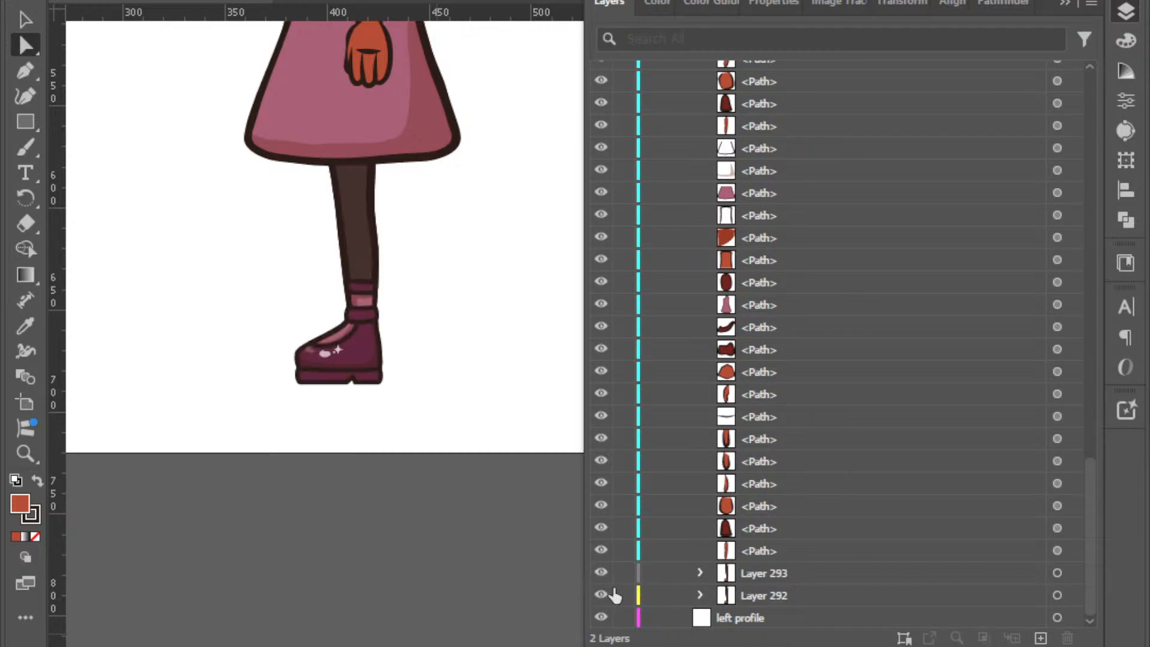
Select the artwork of Layer 293 and then of Layer 292 to compare the two profile legs on the artboard.
{"action": "left_click", "coordinate": [1072, 573]}
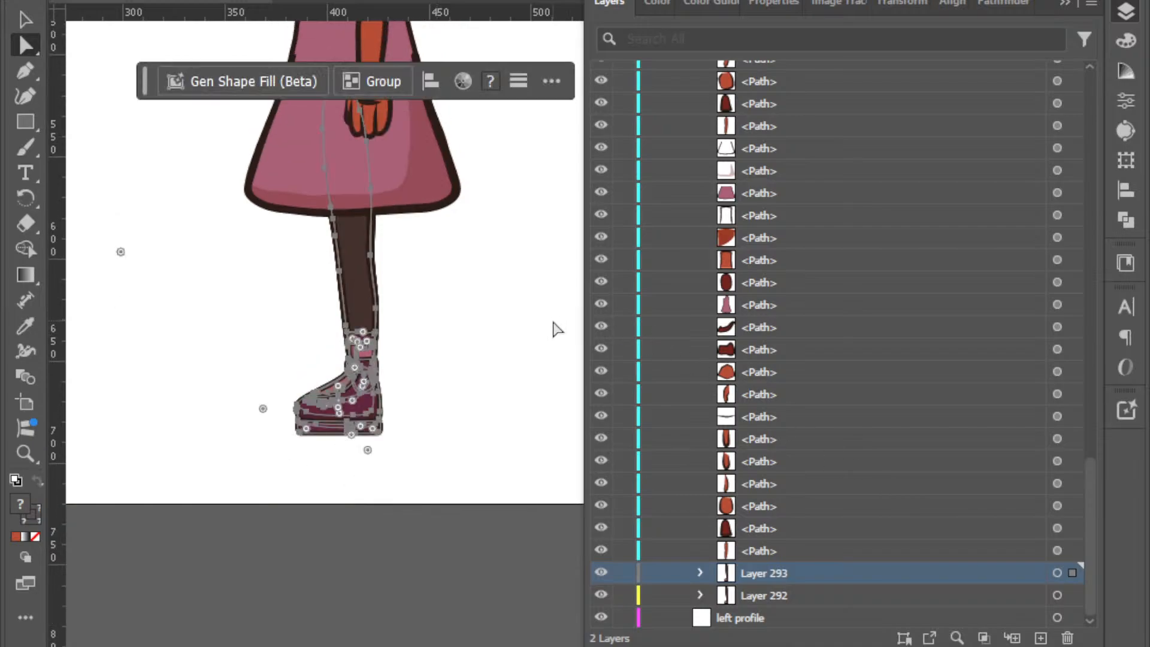
{"action": "scroll", "coordinate": [552, 319], "scroll_direction": "down", "scroll_amount": 4}
{"action": "scroll", "coordinate": [551, 324], "scroll_direction": "down", "scroll_amount": 2}
{"action": "scroll", "coordinate": [505, 519], "scroll_direction": "left", "scroll_amount": 5}
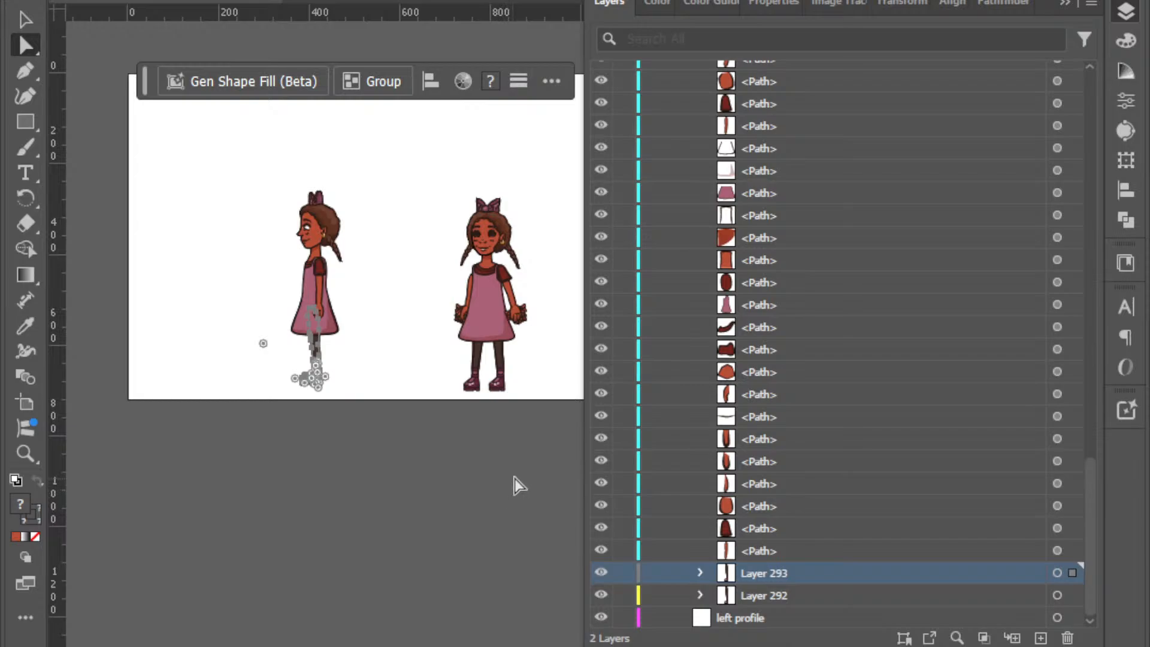
{"action": "left_click", "coordinate": [1072, 596]}
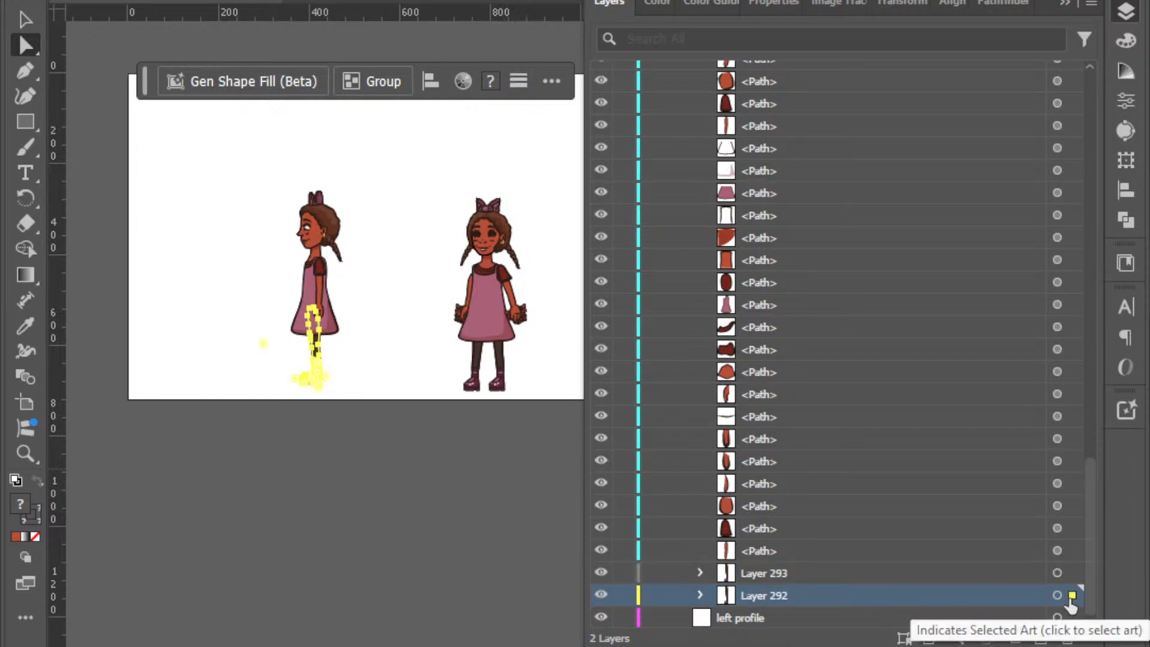
Locate the quarter-angle girl's layer from her shoe, deselect it, then hide and collapse the rightquartangle layer.
{"action": "left_click", "coordinate": [498, 389]}
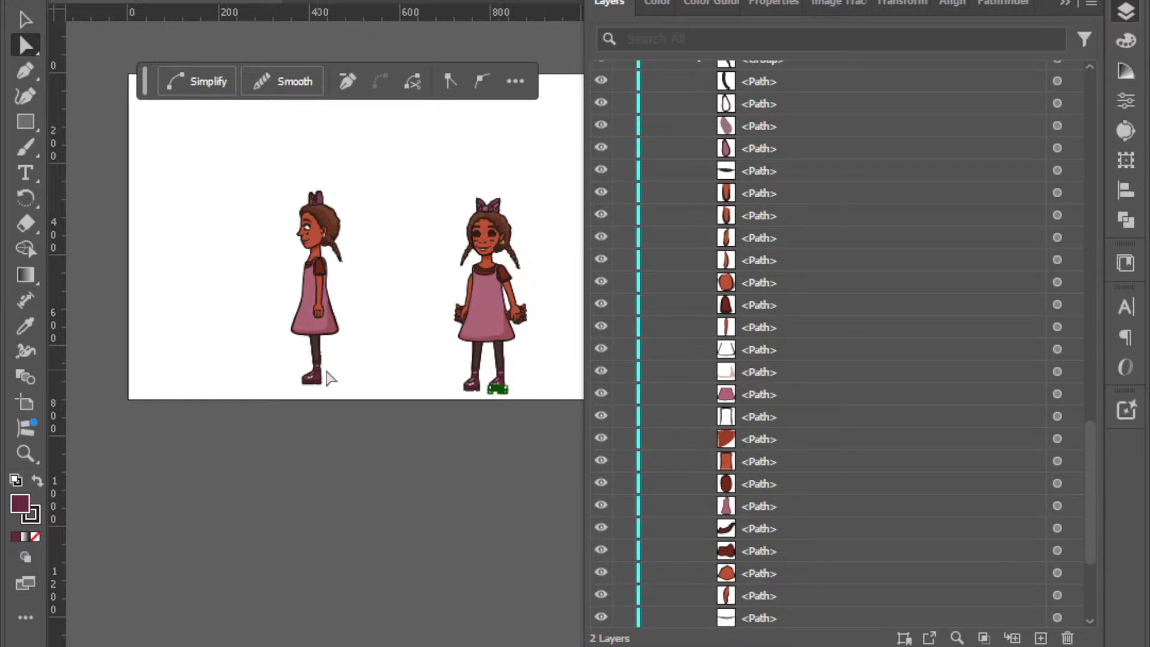
{"action": "left_click", "coordinate": [569, 242]}
{"action": "scroll", "coordinate": [698, 239], "scroll_direction": "up", "scroll_amount": 3}
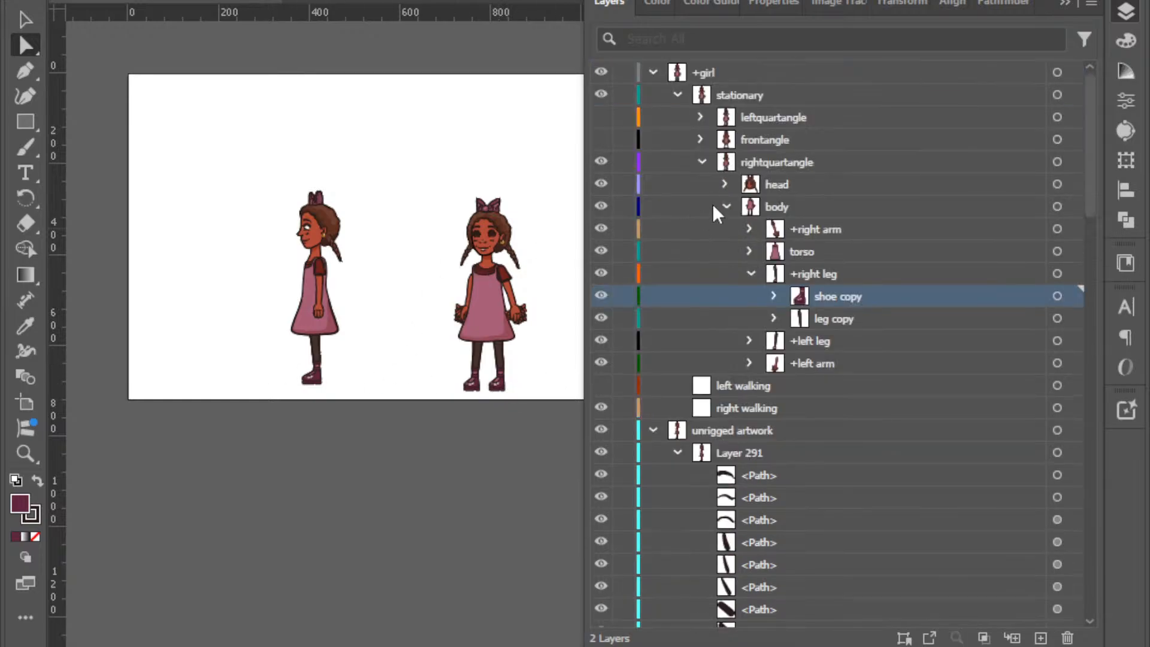
{"action": "left_click", "coordinate": [600, 161]}
{"action": "left_click", "coordinate": [703, 165]}
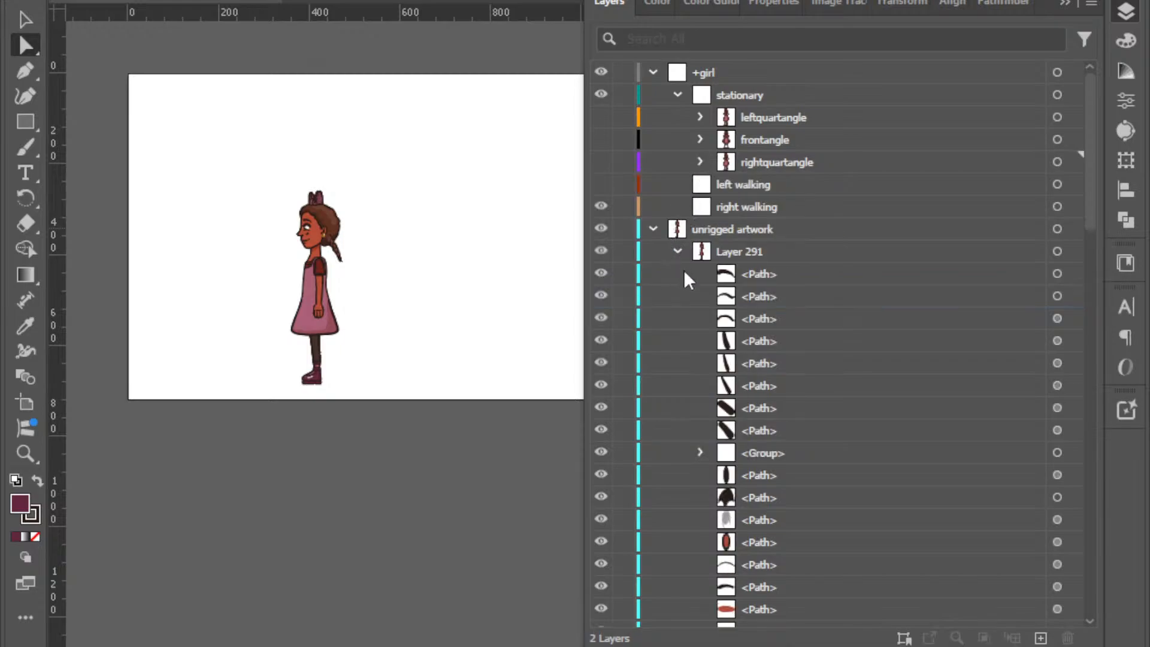
Rename Layer 293 as +left leg and Layer 292 as +right leg, and hide both leg layers.
{"action": "scroll", "coordinate": [702, 293], "scroll_direction": "down", "scroll_amount": 10}
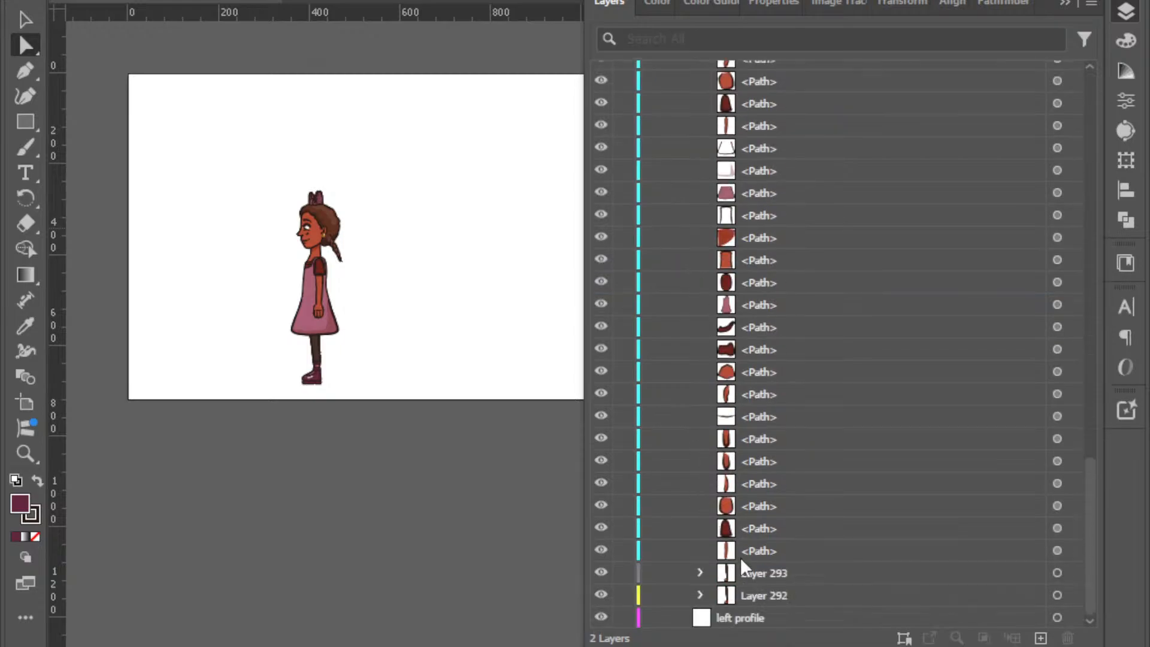
{"action": "double_click", "coordinate": [760, 573]}
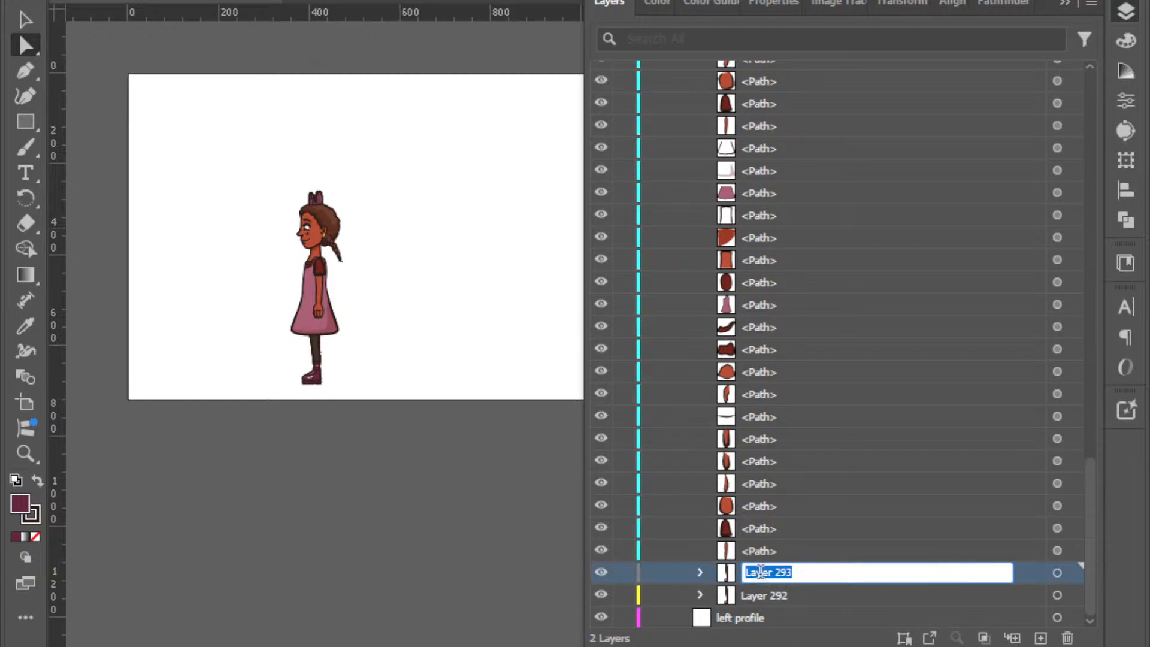
{"action": "type", "text": "+left leg"}
{"action": "key", "text": "Tab"}
{"action": "type", "text": "+rig"}
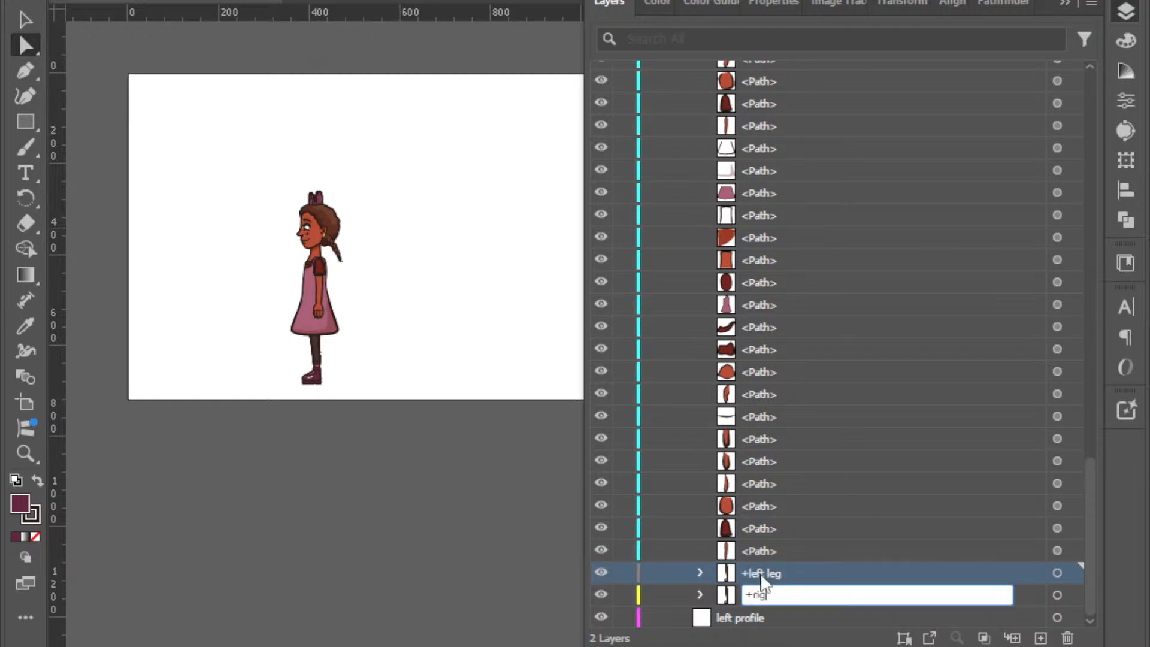
{"action": "type", "text": "ht leg"}
{"action": "key", "text": "Return"}
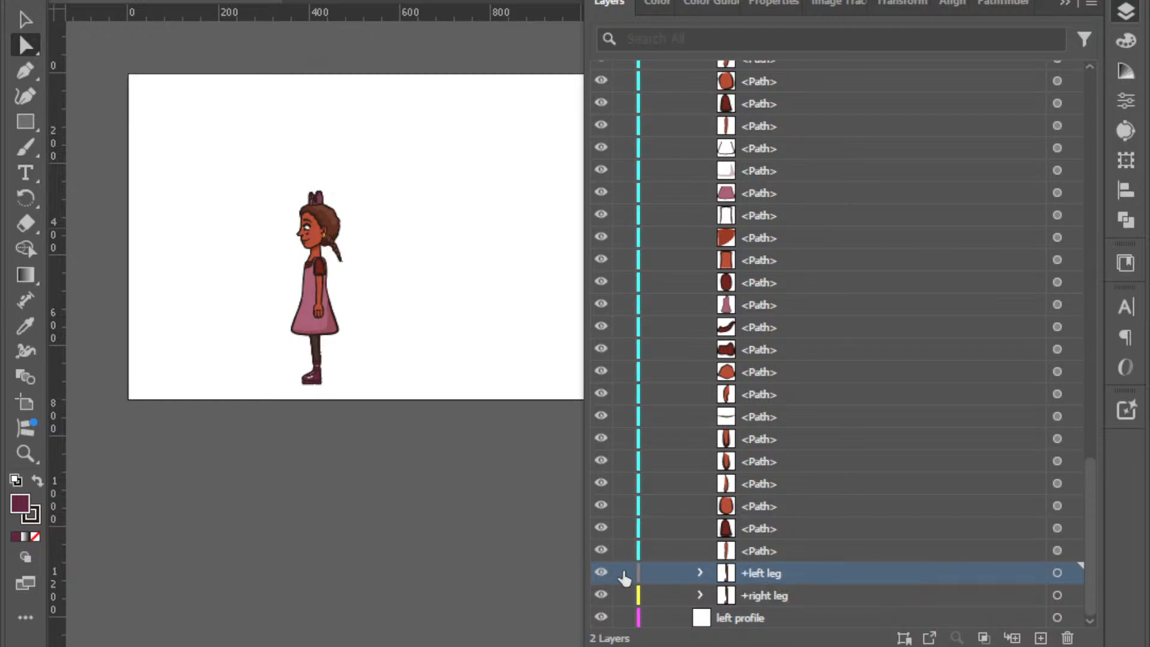
{"action": "left_click_drag", "start_coordinate": [602, 573], "coordinate": [600, 596]}
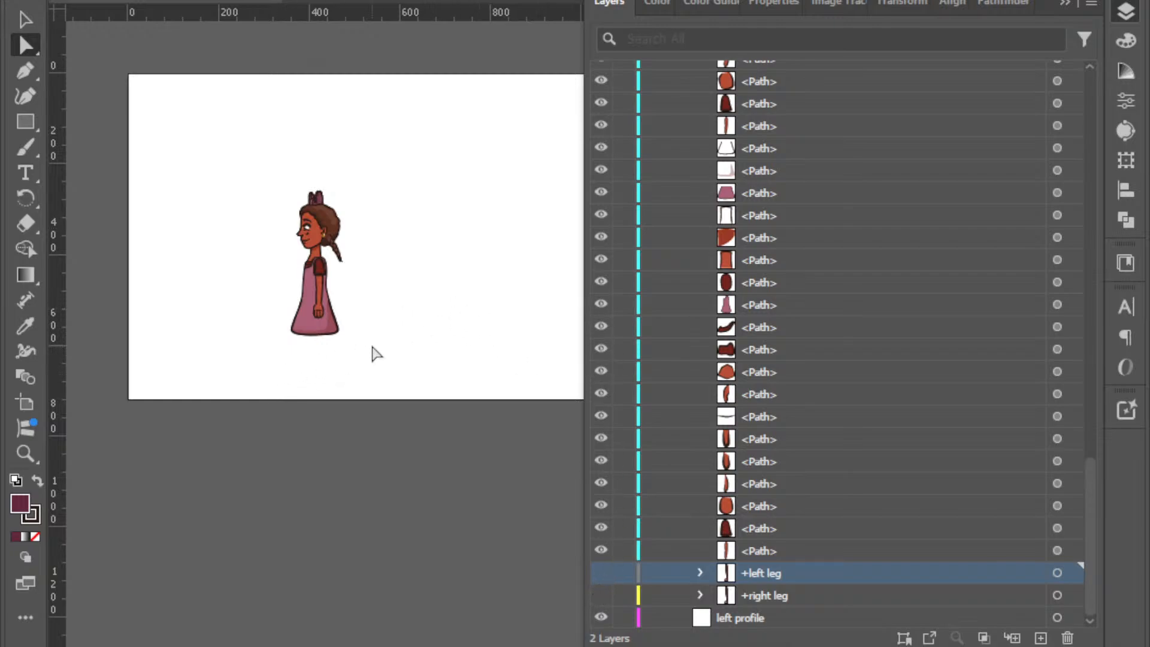
Group the profile girl's dress, neck and collar paths, and hide the new group.
{"action": "mouse_move", "coordinate": [277, 319]}
{"action": "left_mouse_down"}
{"action": "mouse_move", "coordinate": [251, 322]}
{"action": "mouse_move", "coordinate": [291, 335]}
{"action": "left_mouse_up"}
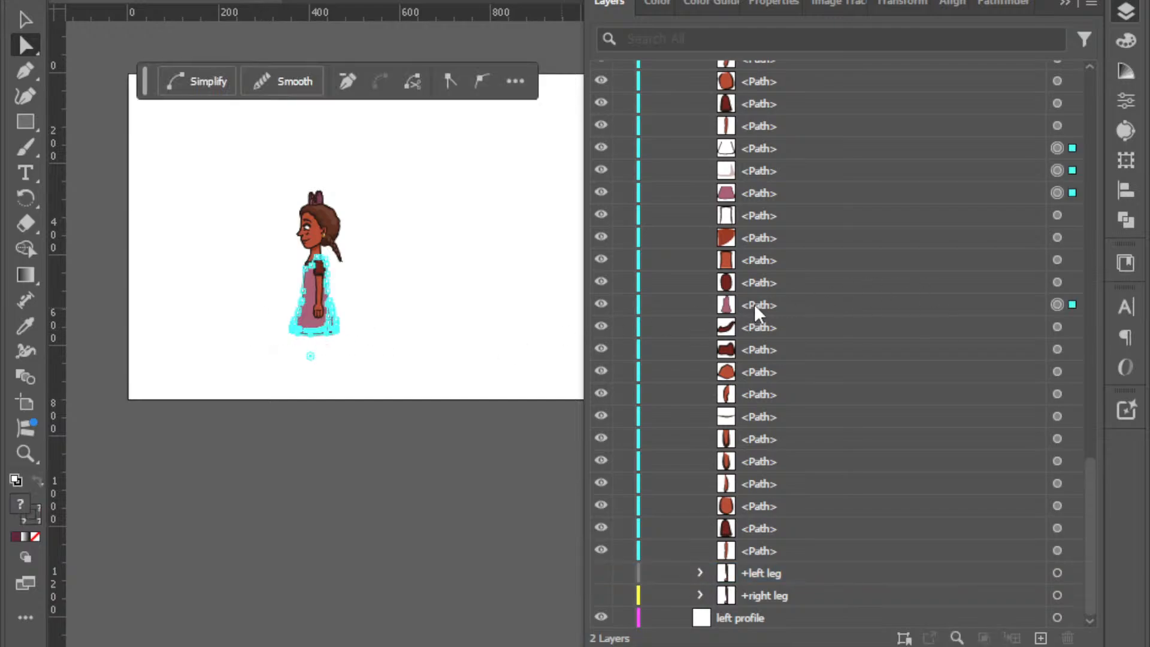
{"action": "key", "text": "ctrl+plus"}
{"action": "key", "text": "ctrl+plus"}
{"action": "key", "text": "ctrl+plus"}
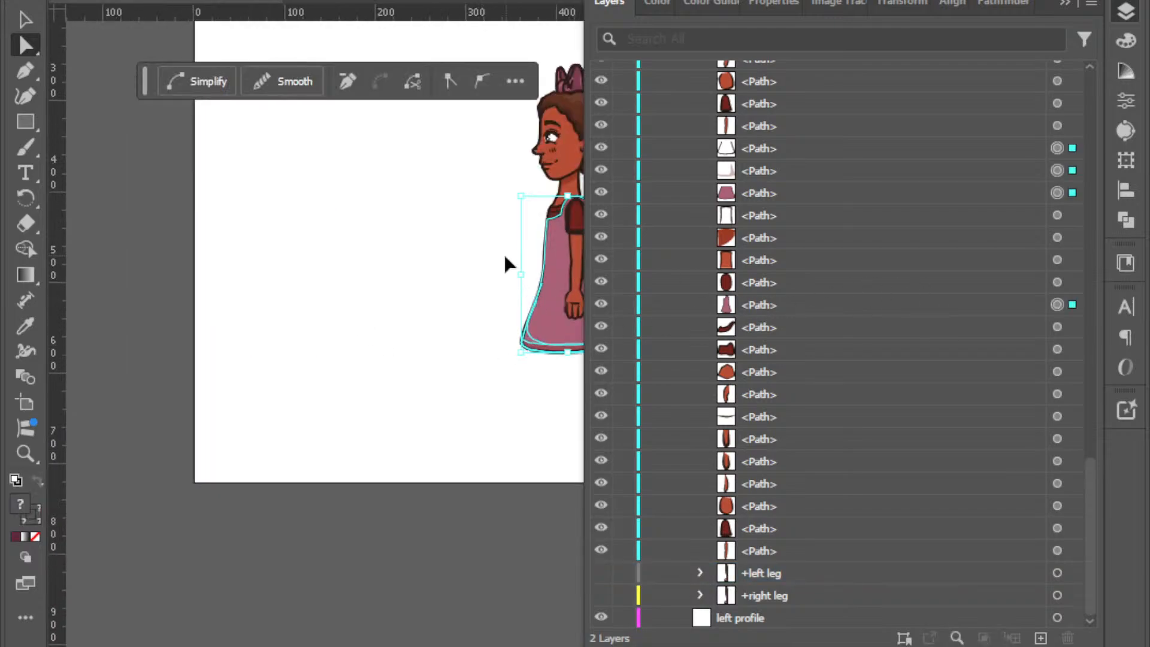
{"action": "key", "text": "ctrl+minus"}
{"action": "key", "text": "ctrl+minus"}
{"action": "key", "text": "ctrl+plus"}
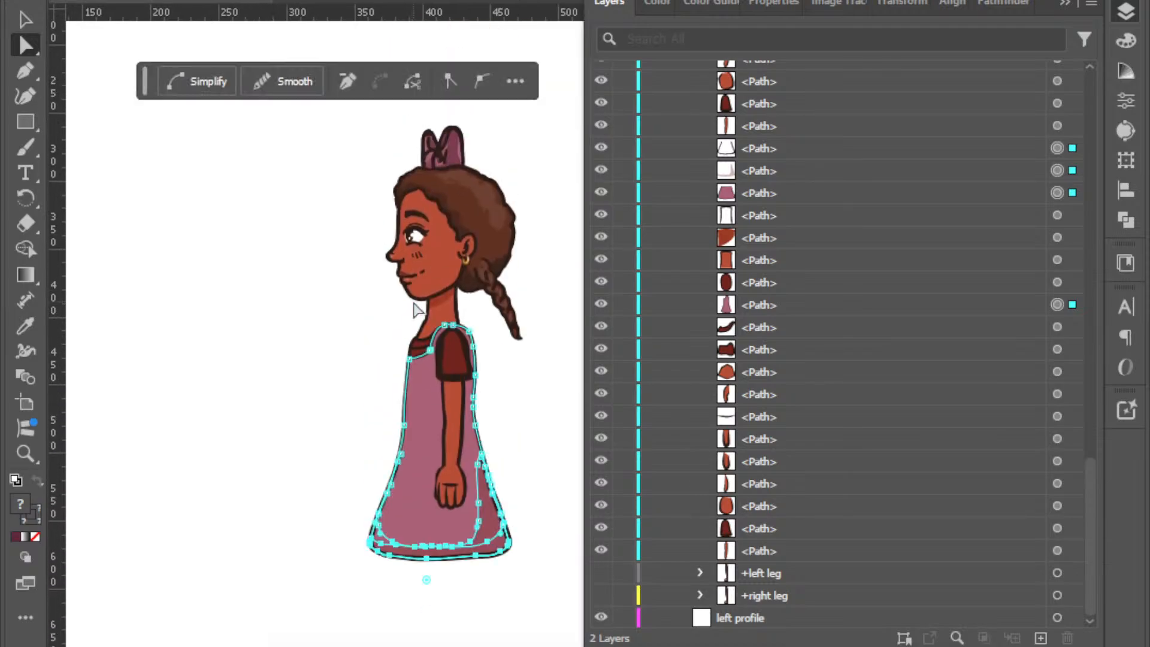
{"action": "scroll", "coordinate": [414, 303], "scroll_direction": "right", "scroll_amount": 2}
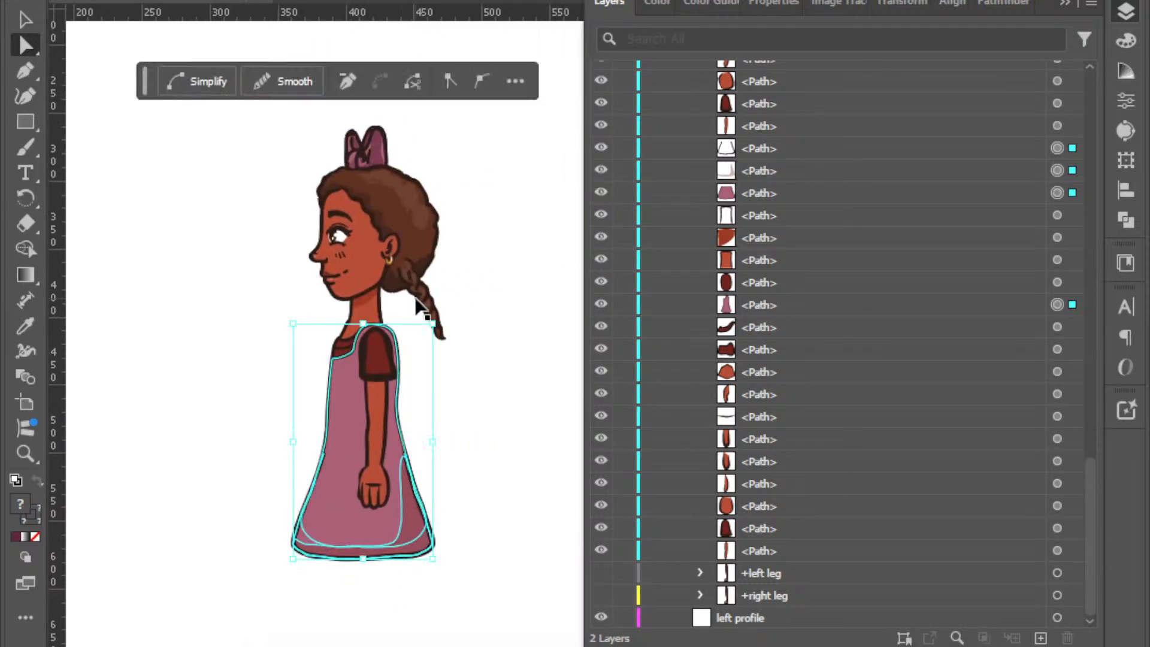
{"action": "key", "text": "ctrl+plus"}
{"action": "key", "text": "ctrl+plus"}
{"action": "scroll", "coordinate": [414, 300], "scroll_direction": "left", "scroll_amount": 5}
{"action": "scroll", "coordinate": [411, 304], "scroll_direction": "down", "scroll_amount": 5}
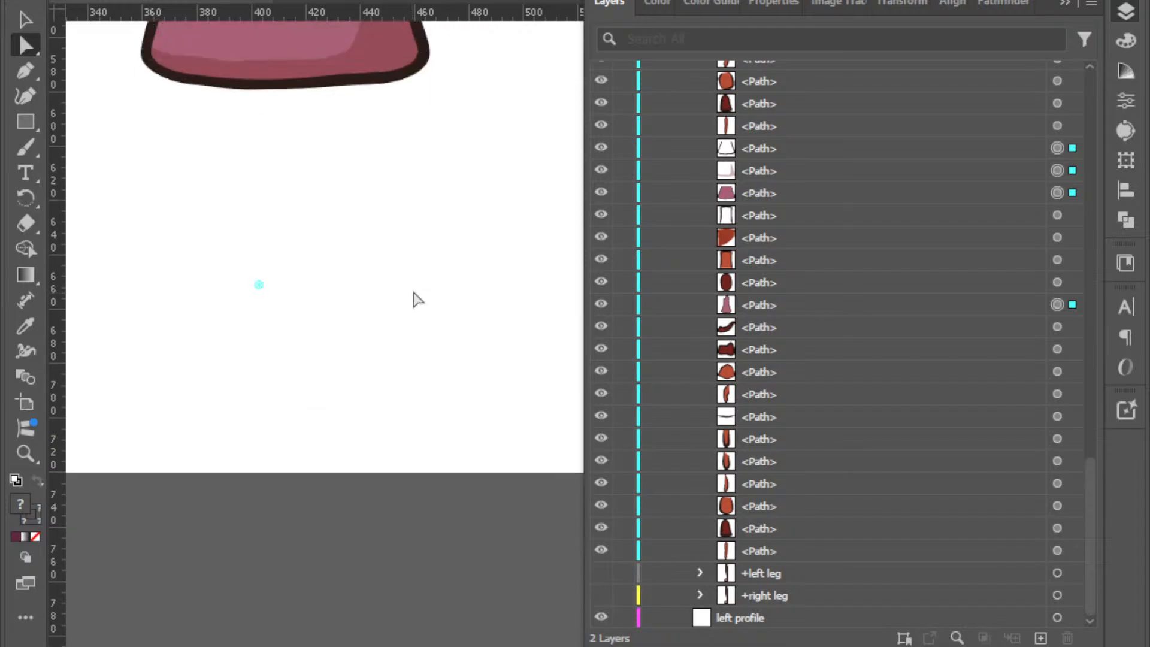
{"action": "scroll", "coordinate": [413, 293], "scroll_direction": "up", "scroll_amount": 6}
{"action": "scroll", "coordinate": [418, 291], "scroll_direction": "up", "scroll_amount": 10}
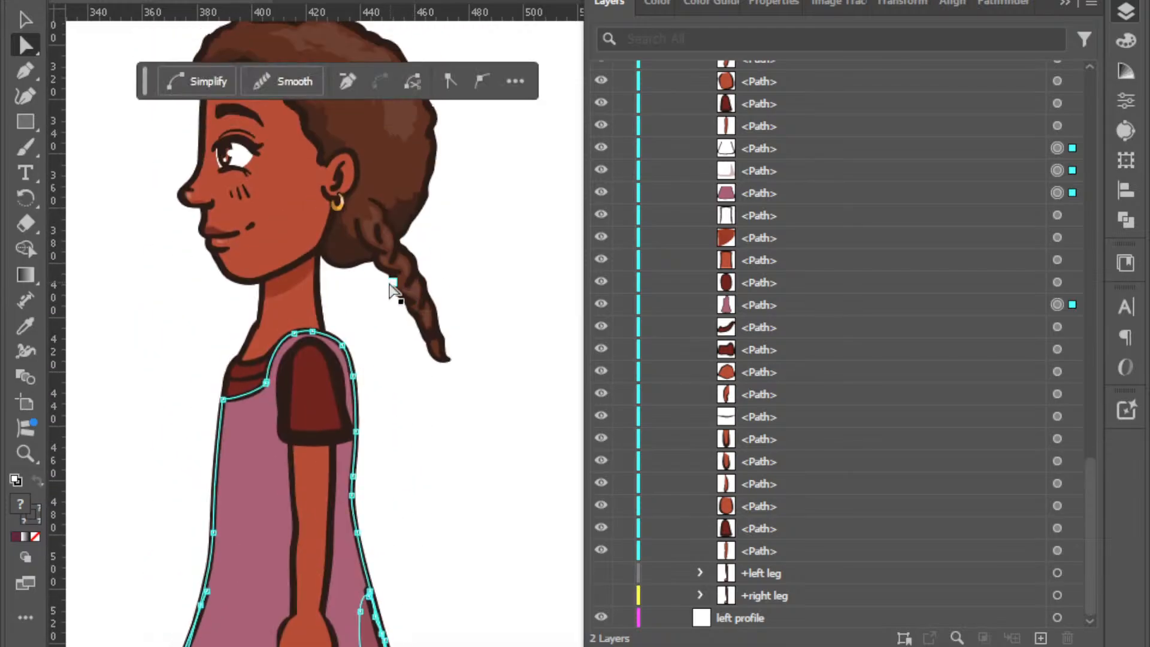
{"action": "left_click", "coordinate": [278, 315], "text": "shift"}
{"action": "left_click", "coordinate": [253, 351], "text": "shift"}
{"action": "left_click", "coordinate": [277, 284], "text": "shift"}
{"action": "left_click", "coordinate": [233, 396], "text": "shift"}
{"action": "left_click", "coordinate": [262, 367], "text": "shift"}
{"action": "key", "text": "ctrl+g"}
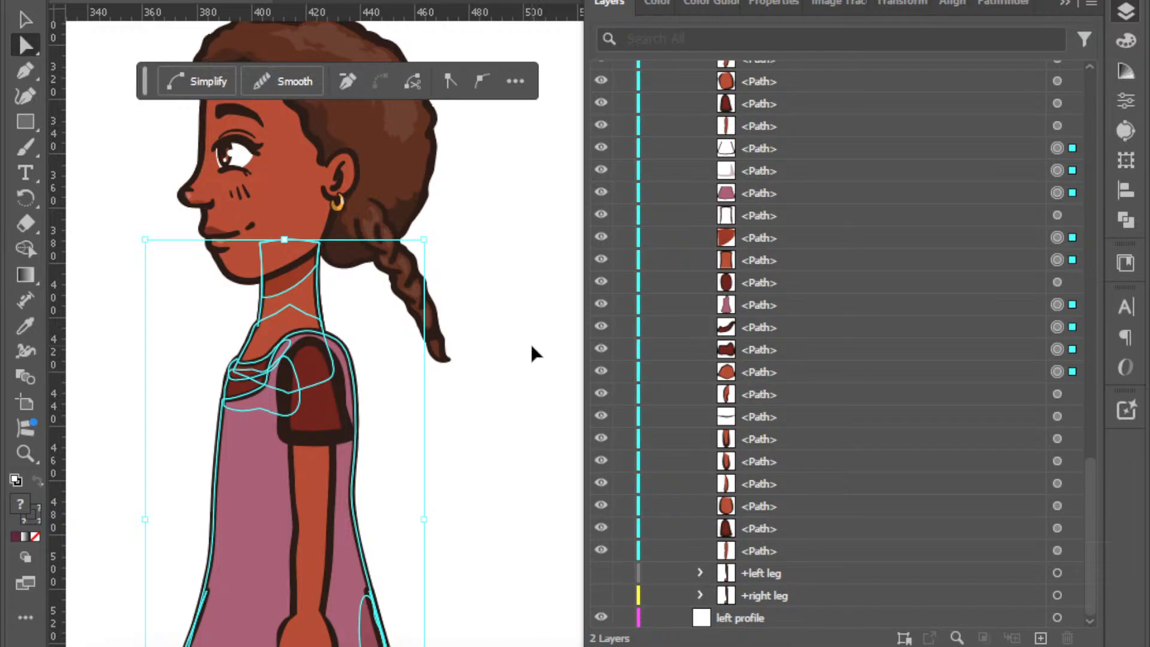
{"action": "left_click", "coordinate": [601, 326]}
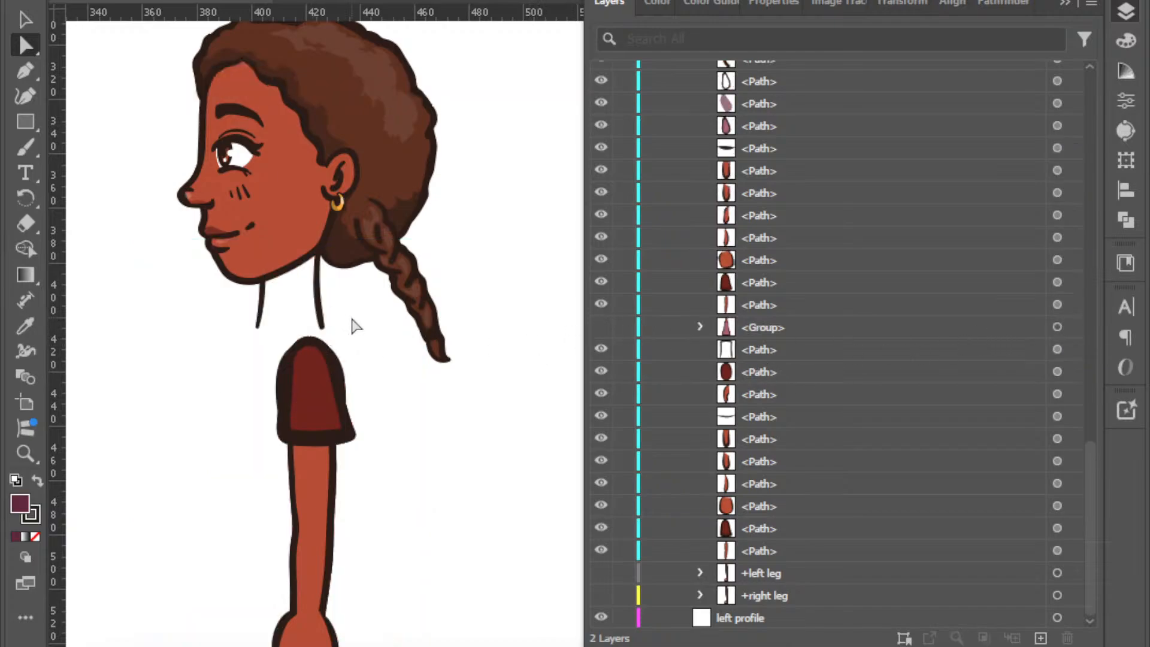
Move the leftover neck outline path into the hidden dress-and-neck group, and show the group briefly to check it before hiding it again.
{"action": "left_click_drag", "start_coordinate": [226, 326], "coordinate": [377, 318]}
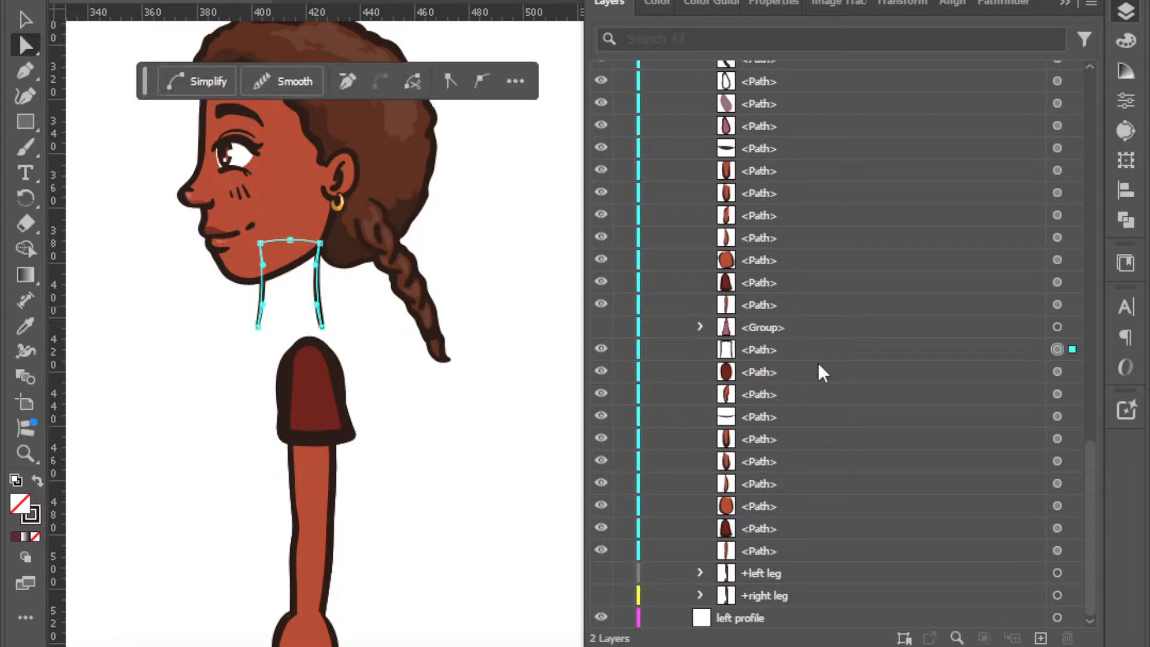
{"action": "left_click", "coordinate": [771, 348]}
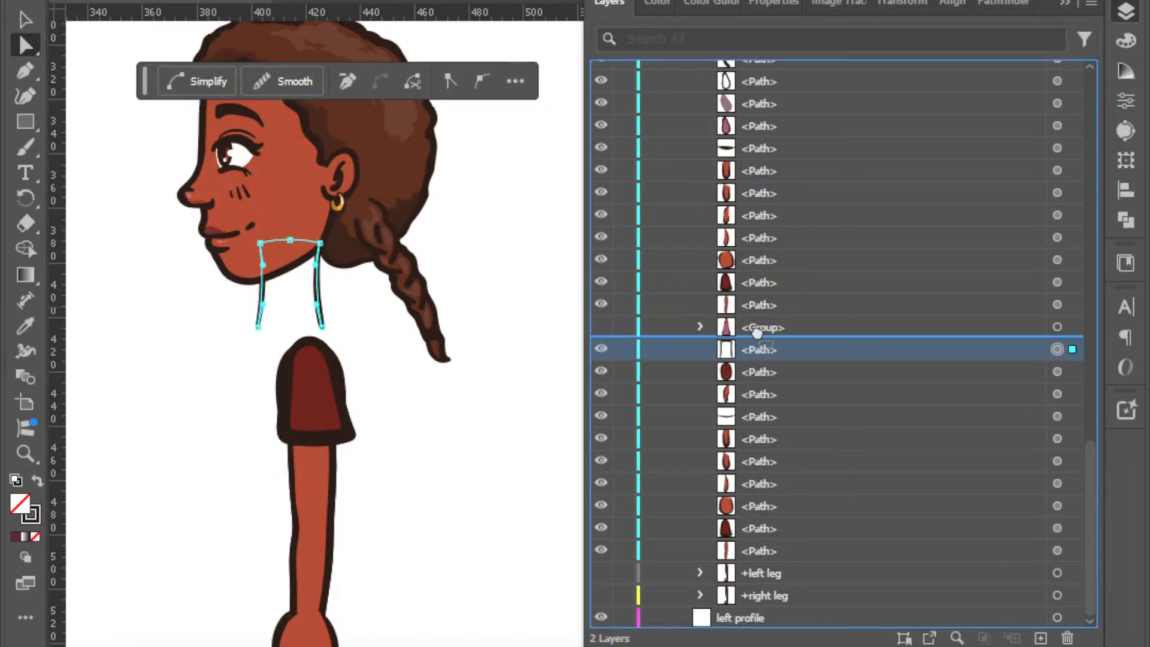
{"action": "key", "text": "Delete"}
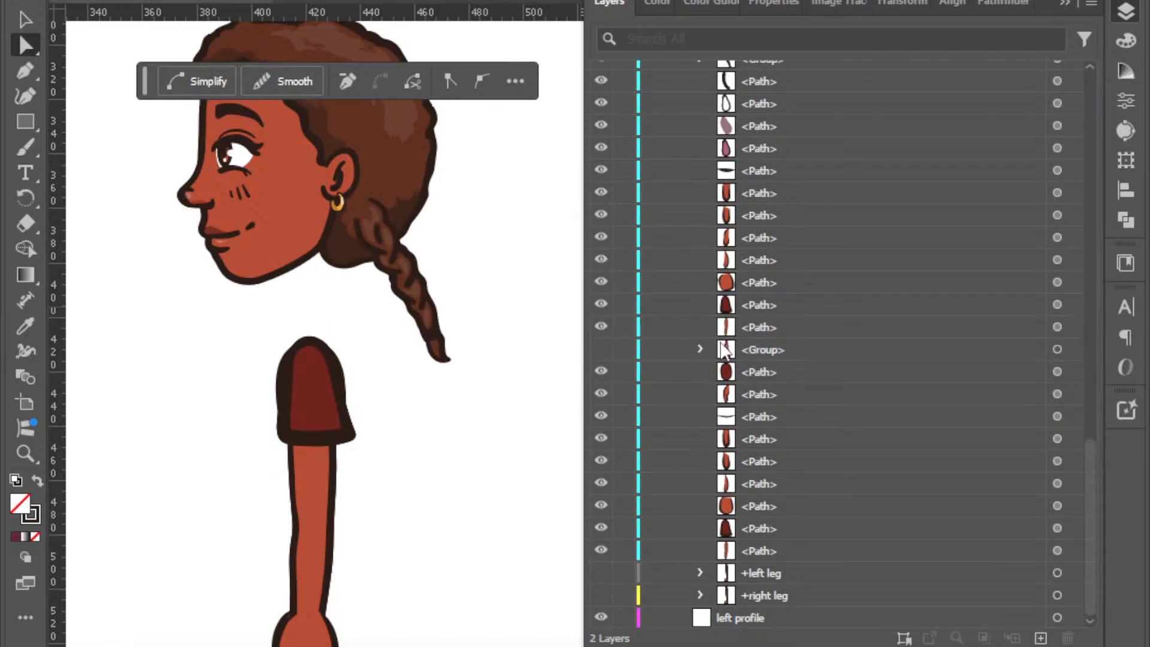
{"action": "left_click", "coordinate": [602, 351]}
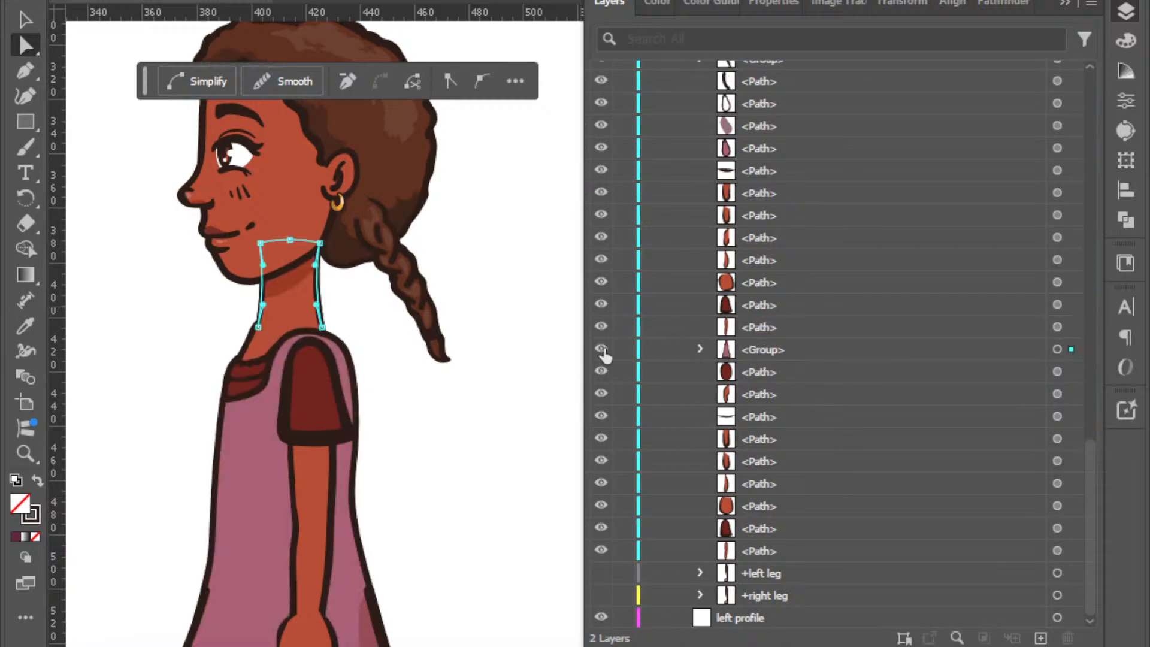
{"action": "left_click", "coordinate": [436, 411]}
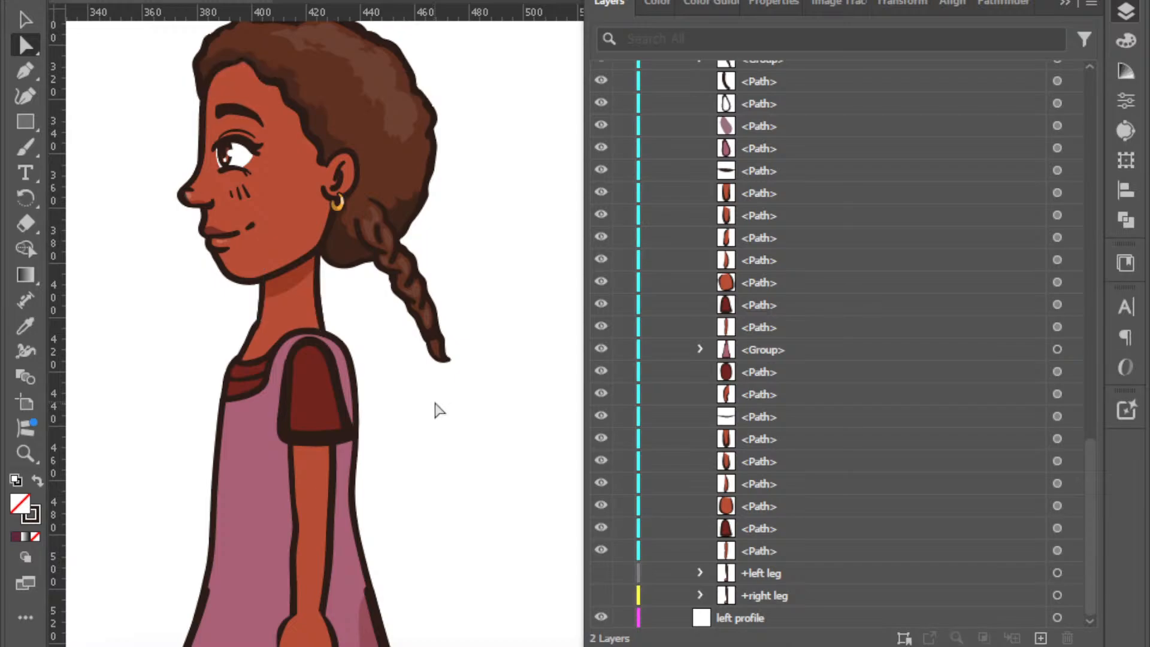
{"action": "left_click", "coordinate": [752, 352]}
{"action": "left_click", "coordinate": [602, 351]}
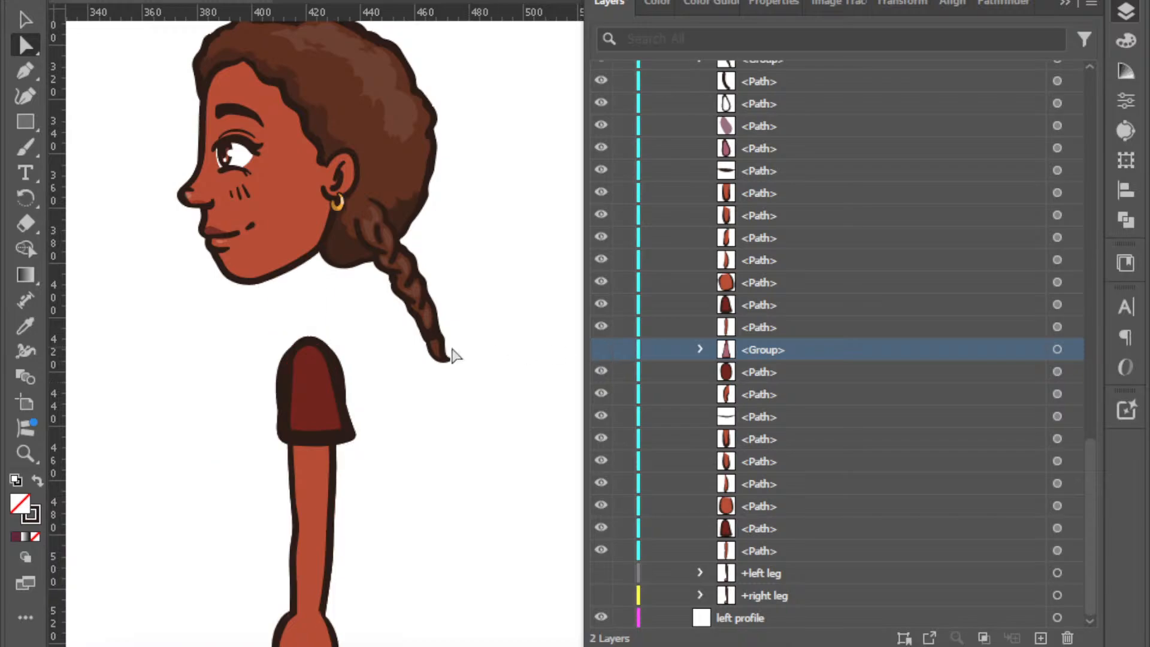
Select the overlapping arm artwork, try moving one forearm path away from the rest, and undo the move.
{"action": "scroll", "coordinate": [249, 355], "scroll_direction": "down", "scroll_amount": 2}
{"action": "left_click_drag", "start_coordinate": [239, 247], "coordinate": [423, 632]}
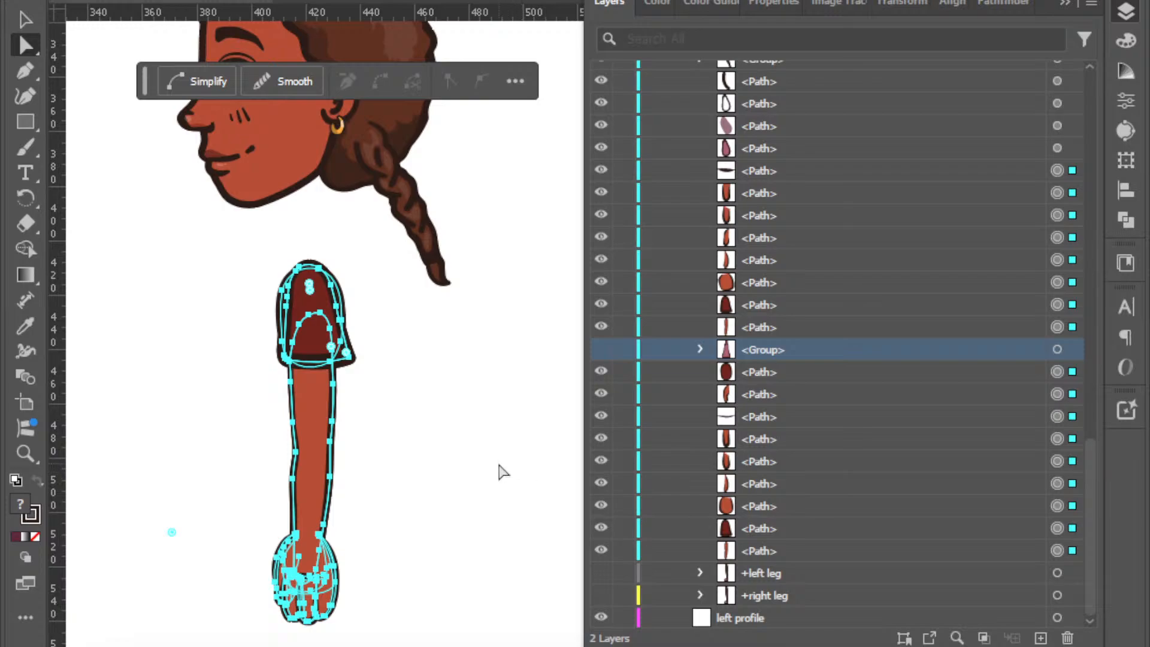
{"action": "left_click_drag", "start_coordinate": [314, 414], "coordinate": [489, 462]}
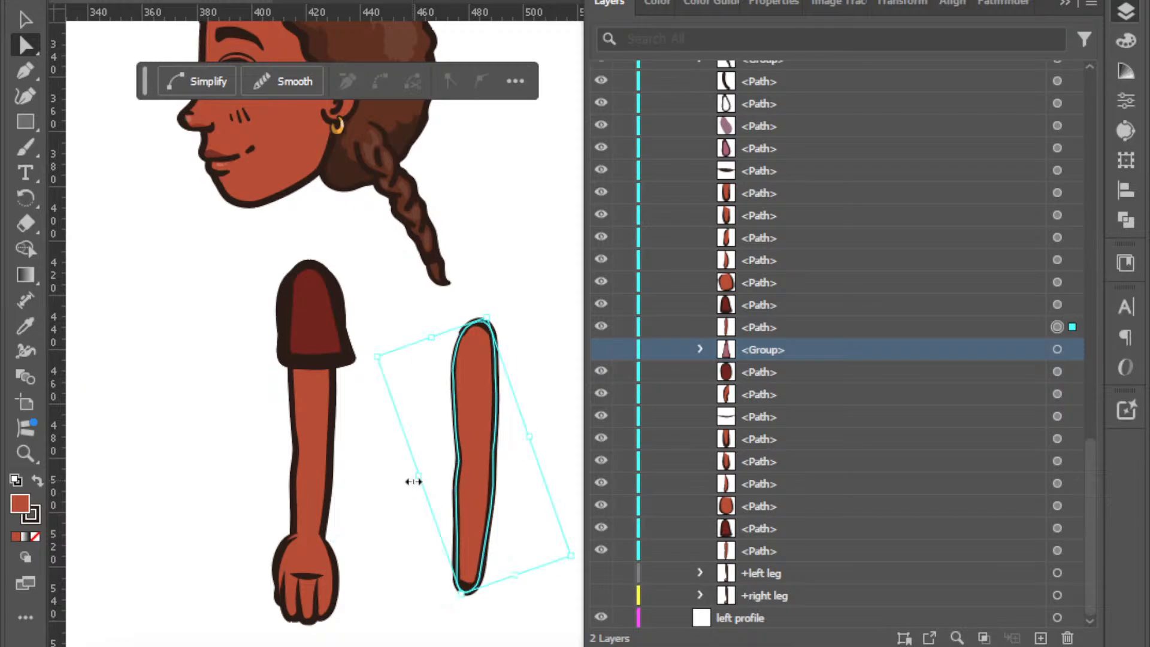
{"action": "key", "text": "ctrl+z"}
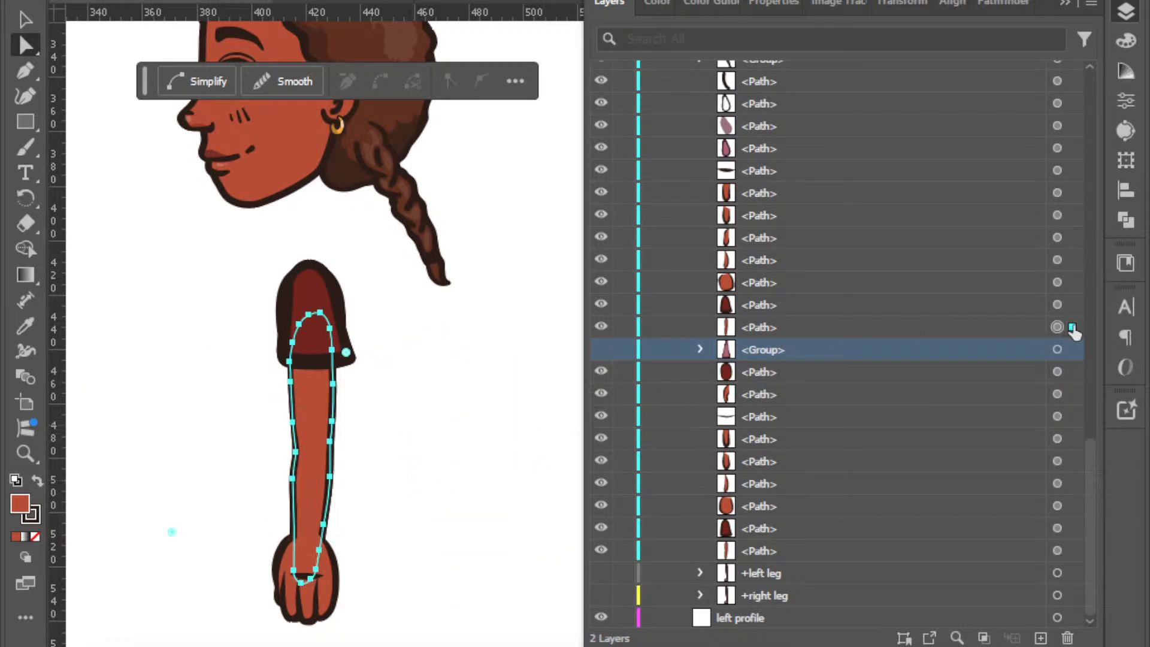
Group the sleeve, forearm and hand paths of the front arm, stacked directly above the dress group, and hide the new group.
{"action": "left_click", "coordinate": [1072, 305], "text": "shift"}
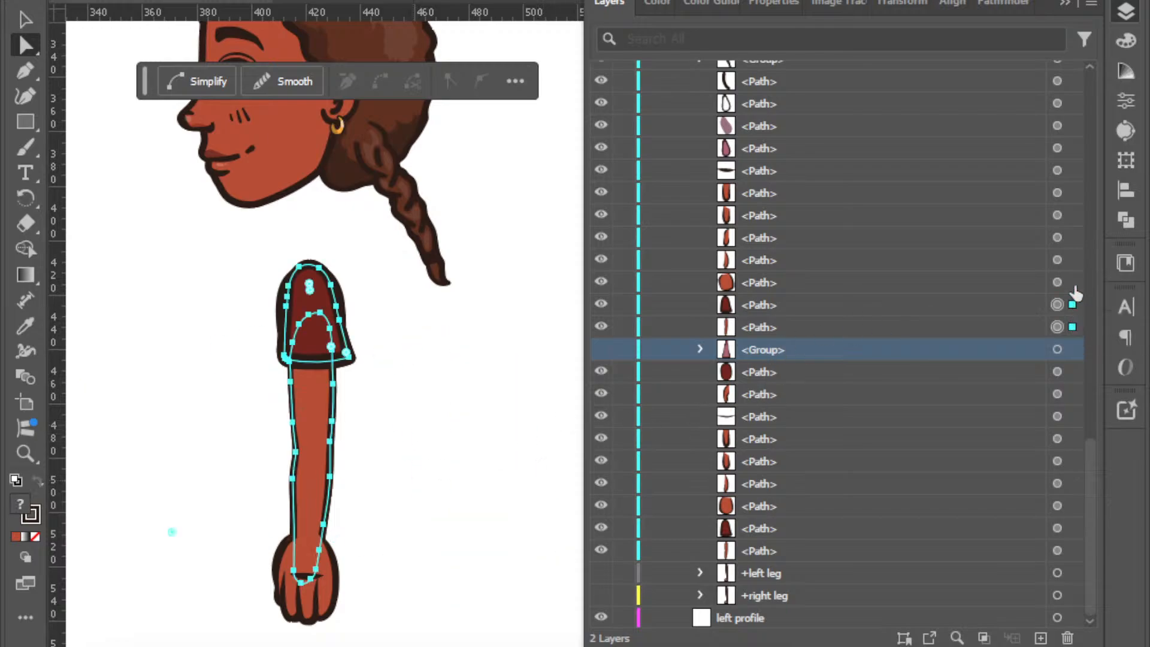
{"action": "left_click", "coordinate": [1072, 282], "text": "shift"}
{"action": "left_click", "coordinate": [1073, 260], "text": "shift"}
{"action": "left_click", "coordinate": [1073, 238], "text": "shift"}
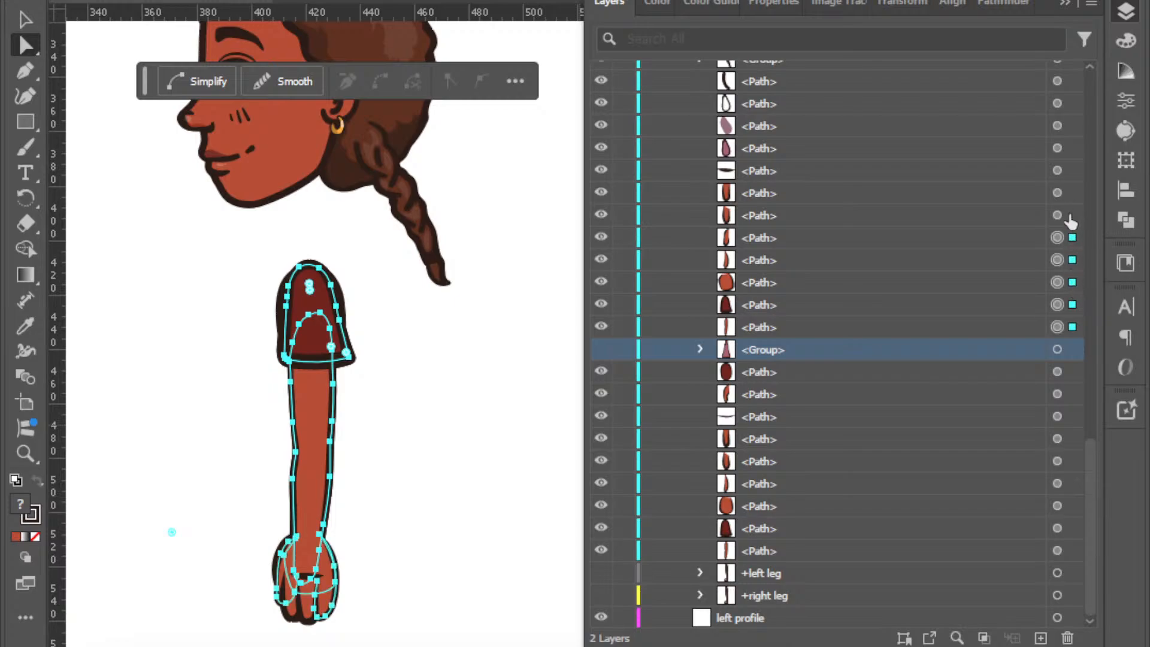
{"action": "left_click", "coordinate": [1072, 193], "text": "shift"}
{"action": "left_click", "coordinate": [1072, 181], "text": "shift"}
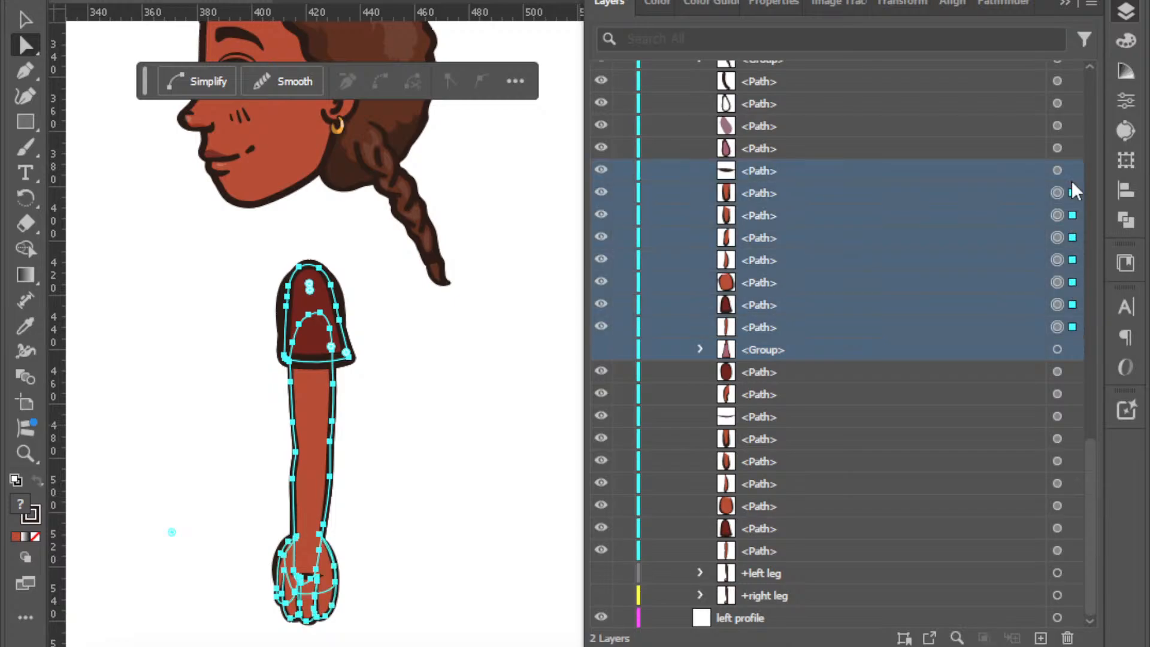
{"action": "scroll", "coordinate": [857, 282], "scroll_direction": "up", "scroll_amount": 3}
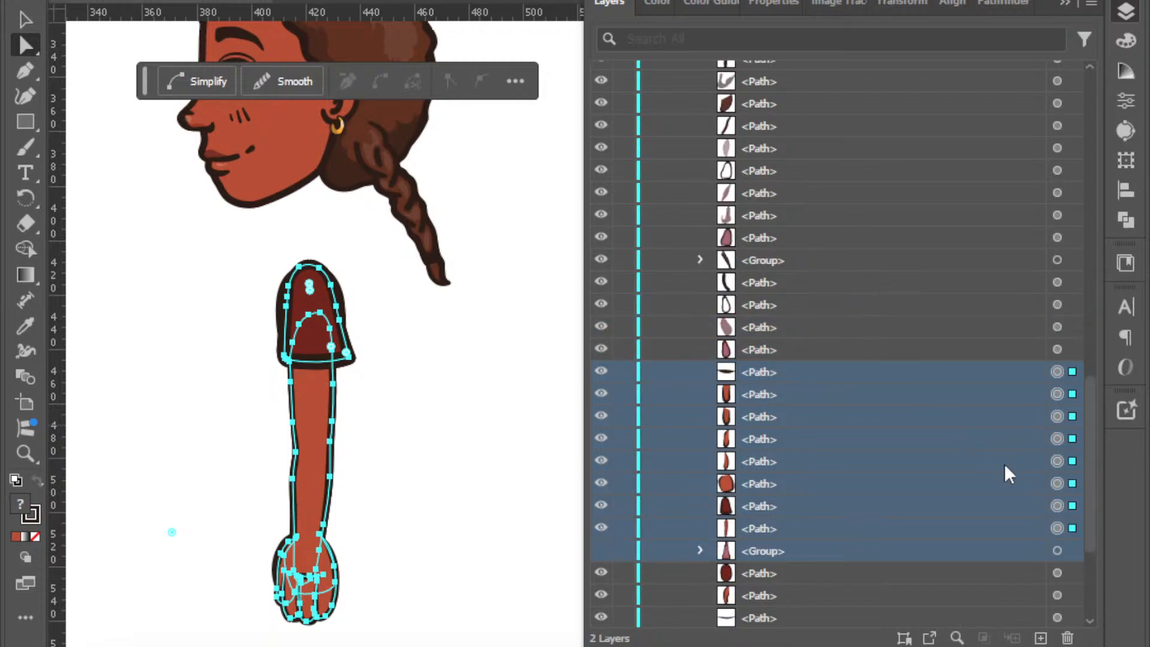
{"action": "left_click", "coordinate": [992, 551]}
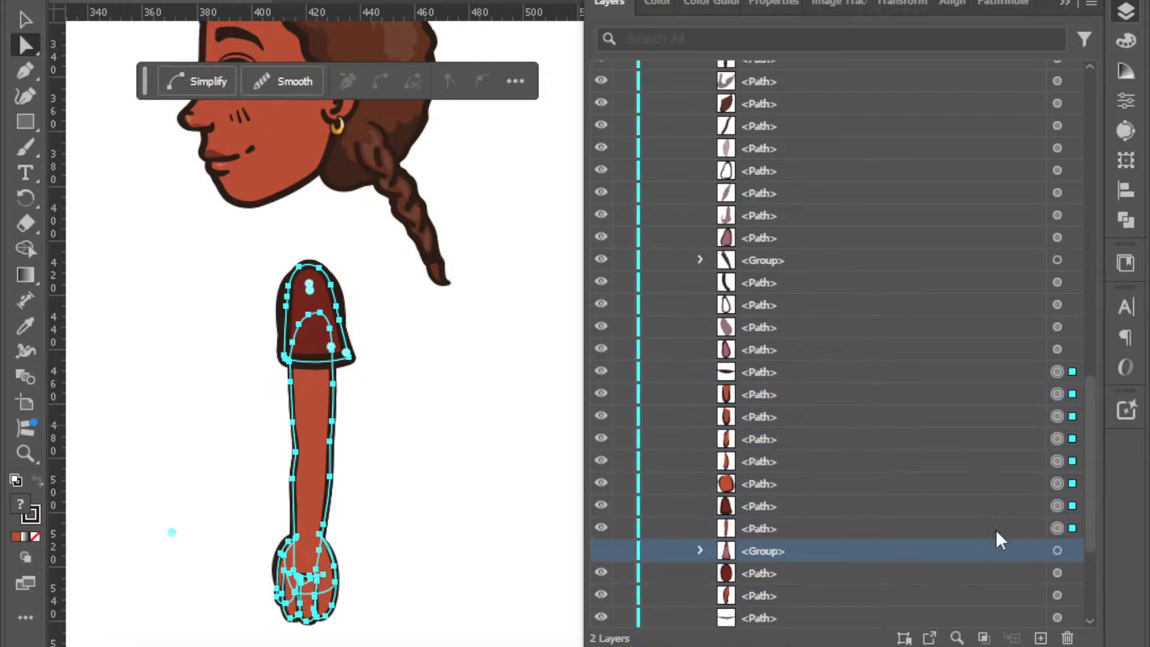
{"action": "left_click", "coordinate": [989, 529]}
{"action": "left_click", "coordinate": [956, 372], "text": "shift"}
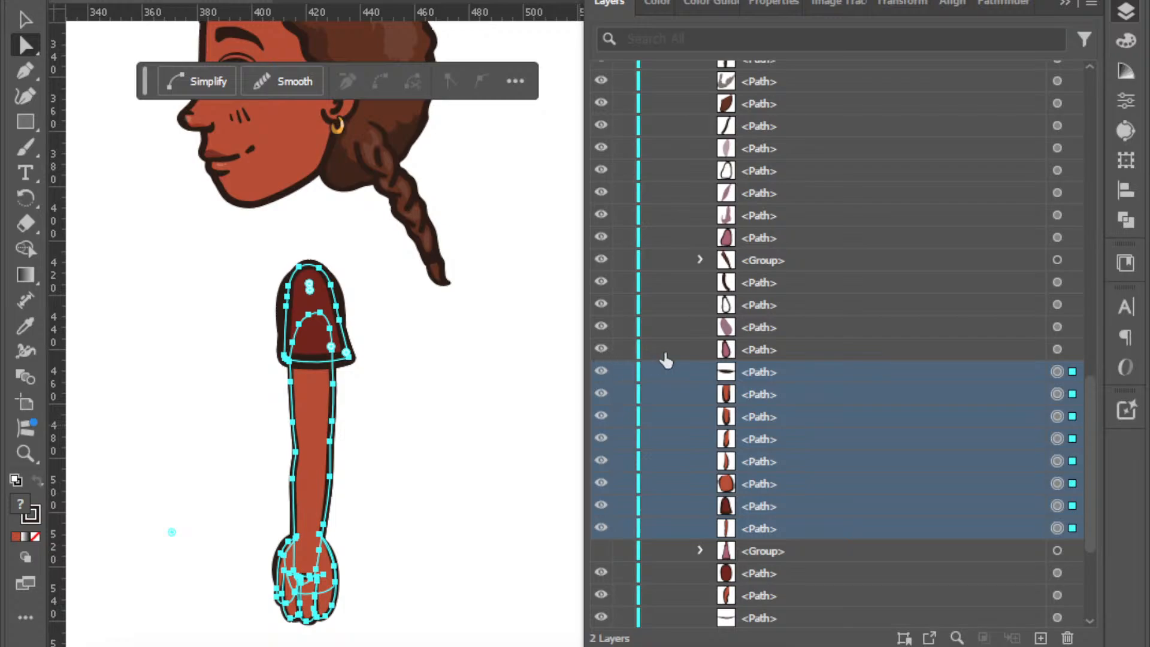
{"action": "key", "text": "ctrl+g"}
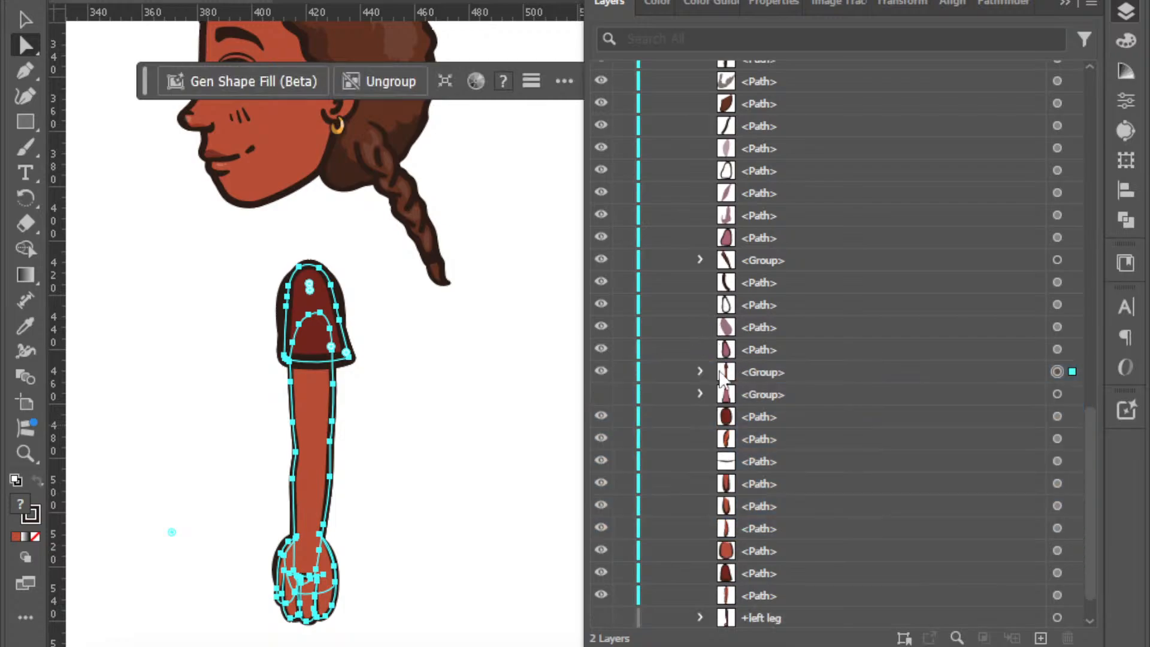
{"action": "left_click", "coordinate": [602, 373]}
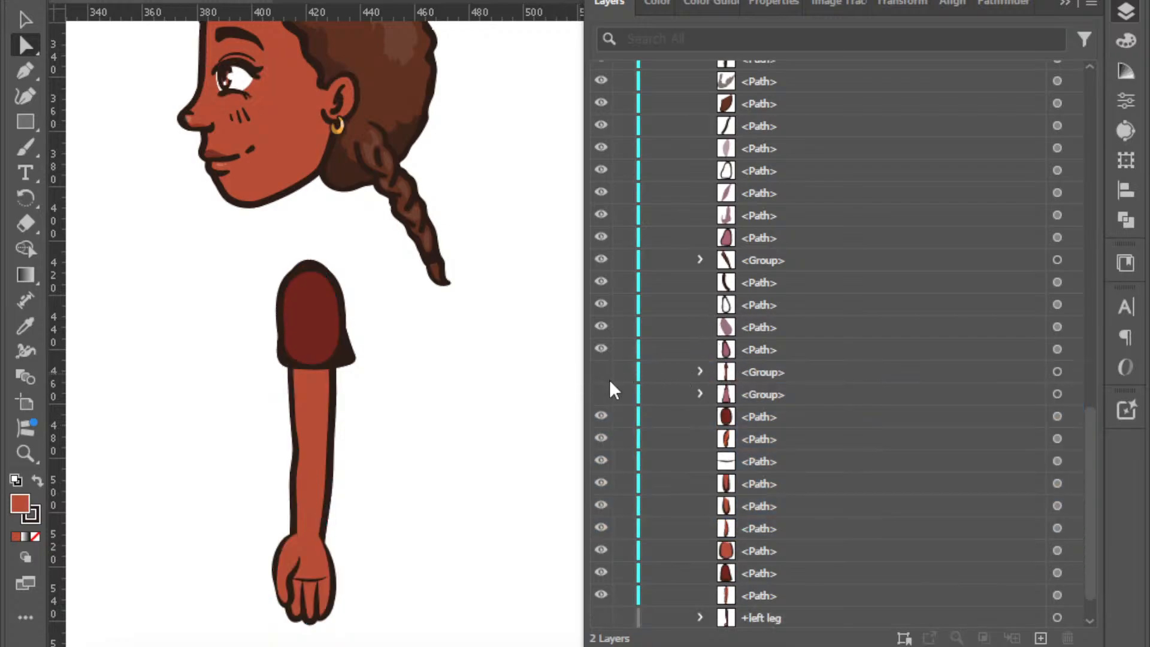
Group all paths of the remaining arm below the dress group, and hide that group.
{"action": "left_click", "coordinate": [597, 375]}
{"action": "left_click", "coordinate": [598, 380]}
{"action": "left_click_drag", "start_coordinate": [380, 275], "coordinate": [211, 603]}
{"action": "key", "text": "ctrl+g"}
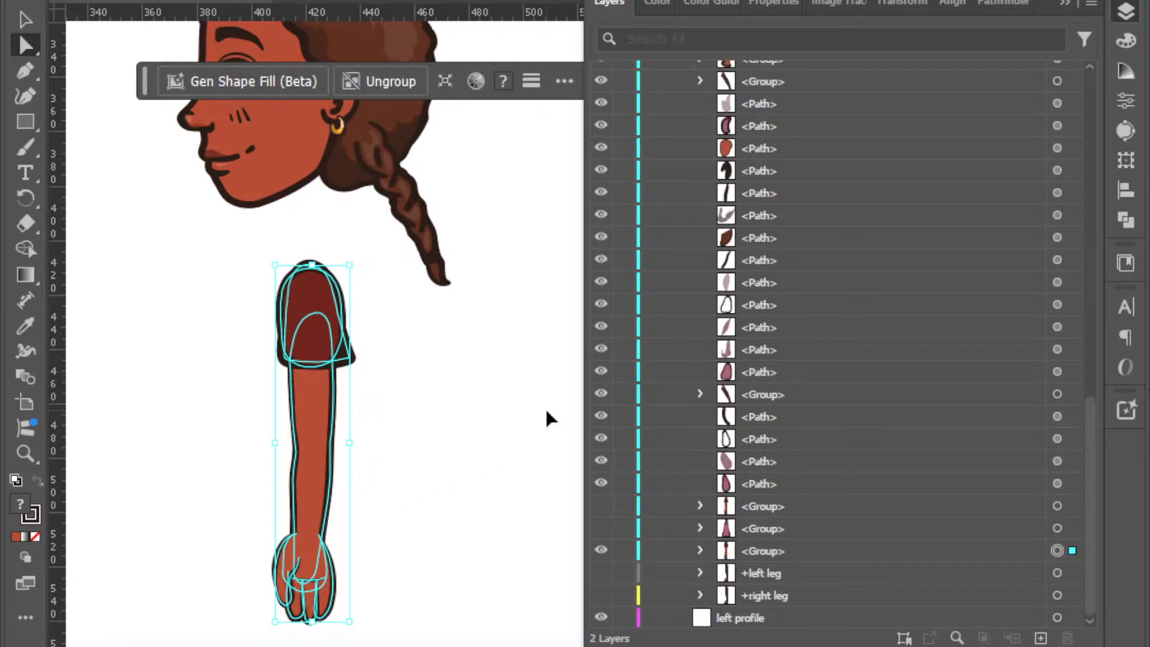
{"action": "left_click", "coordinate": [601, 550]}
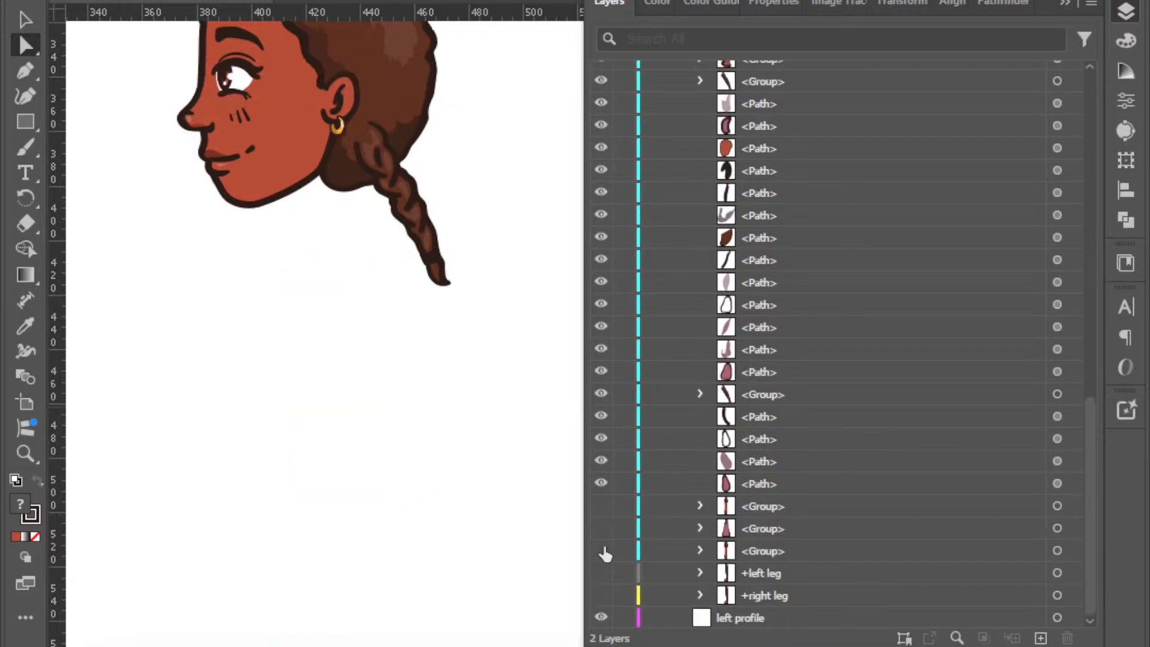
Show both arm groups to compare the two hands, and hide the front arm group again.
{"action": "left_click", "coordinate": [601, 506]}
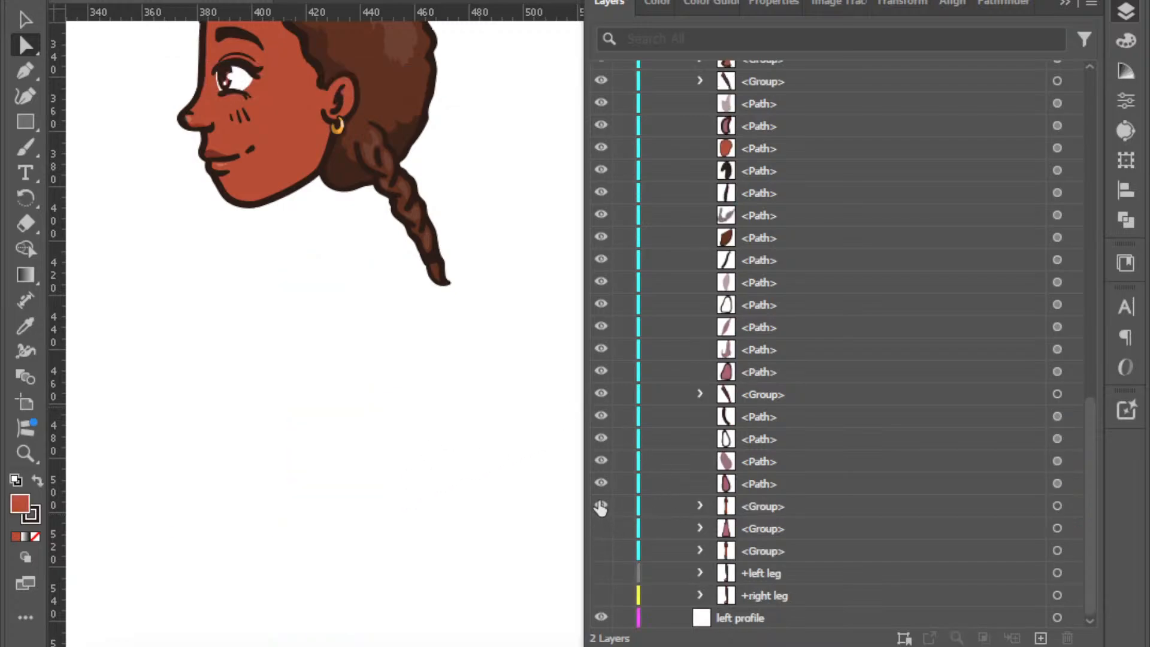
{"action": "left_click", "coordinate": [601, 551]}
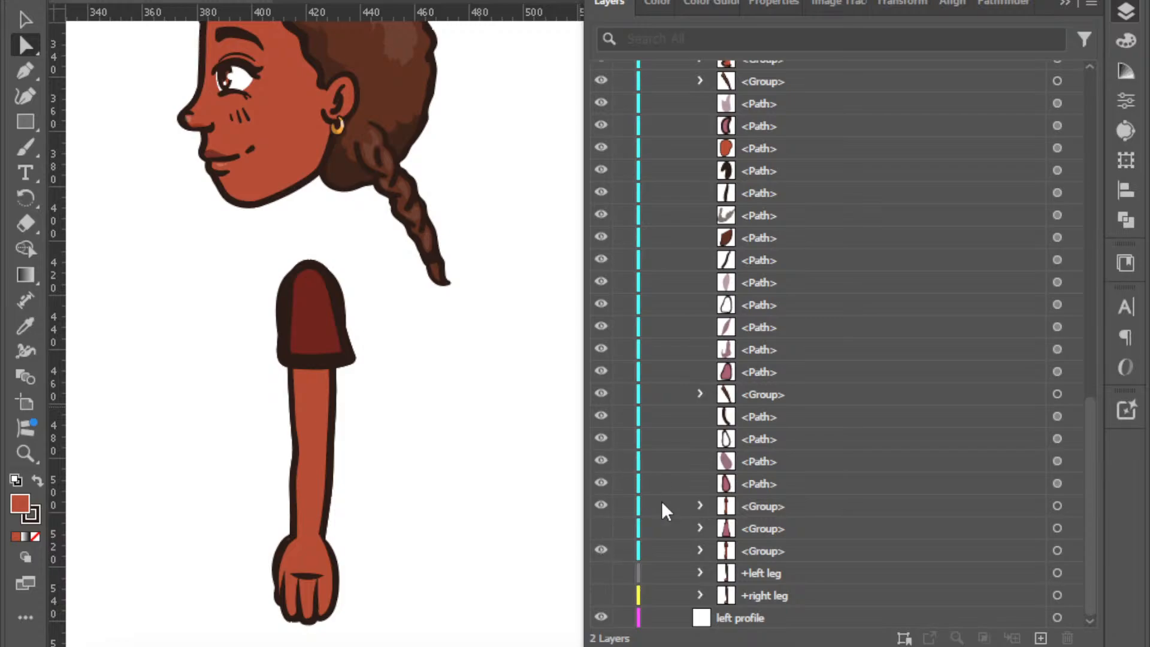
{"action": "left_click", "coordinate": [604, 506]}
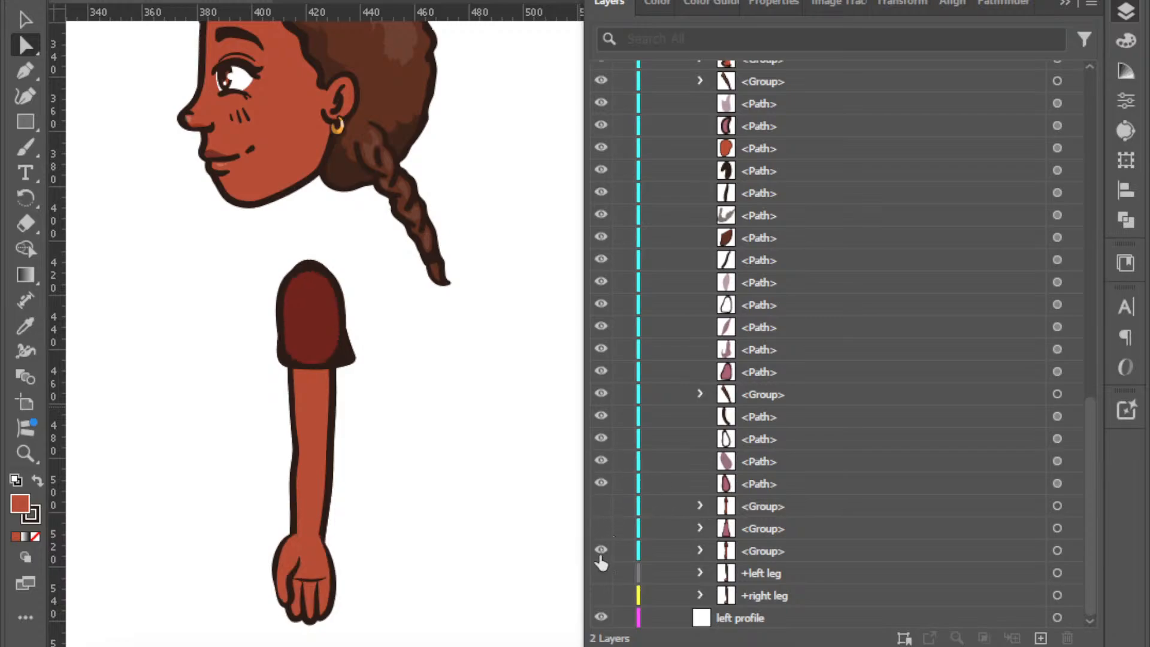
Hide the rear arm group, create three new layers, and place them directly above the arm and dress groups.
{"action": "left_click", "coordinate": [602, 552]}
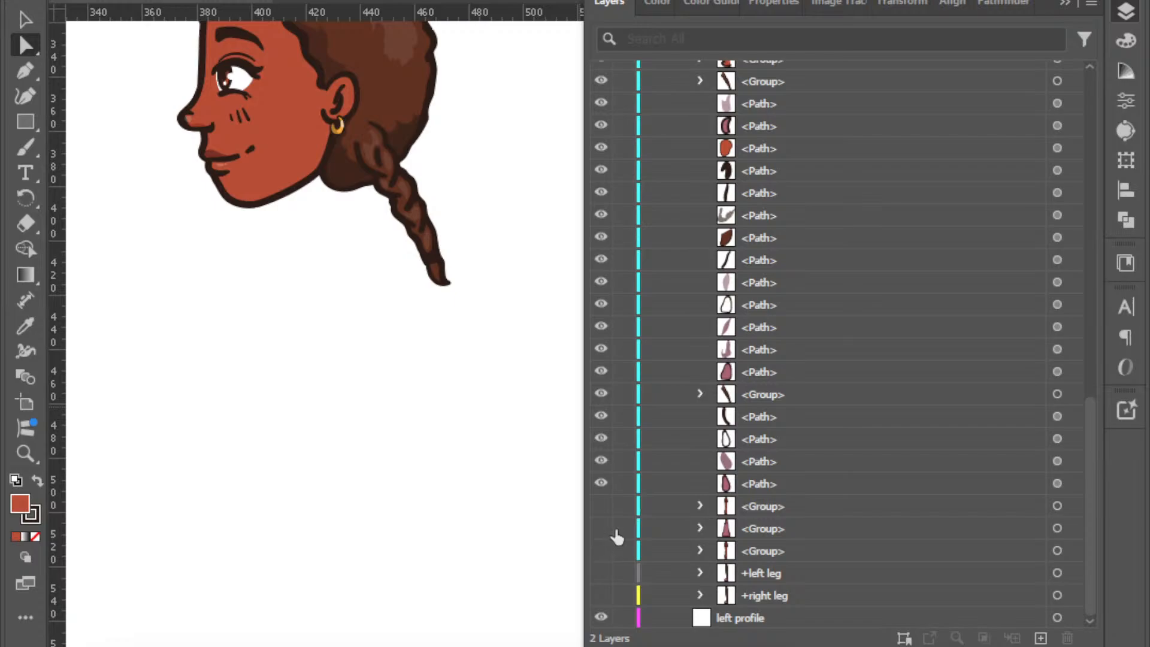
{"action": "scroll", "coordinate": [406, 467], "scroll_direction": "up", "scroll_amount": 4}
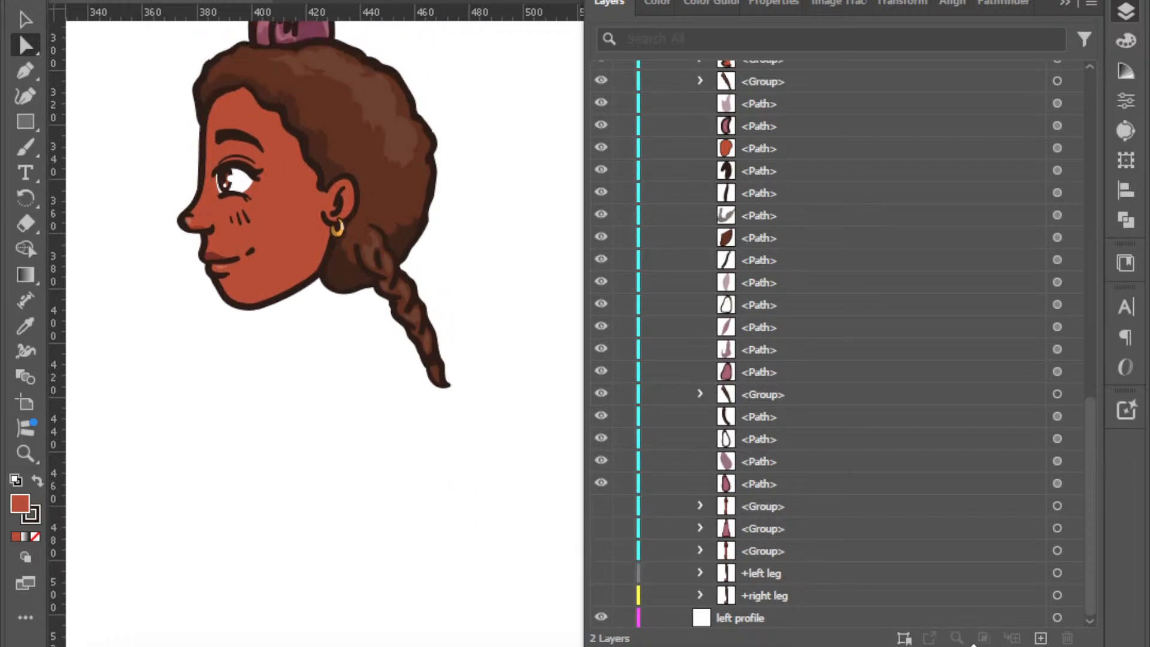
{"action": "left_click", "coordinate": [1040, 638]}
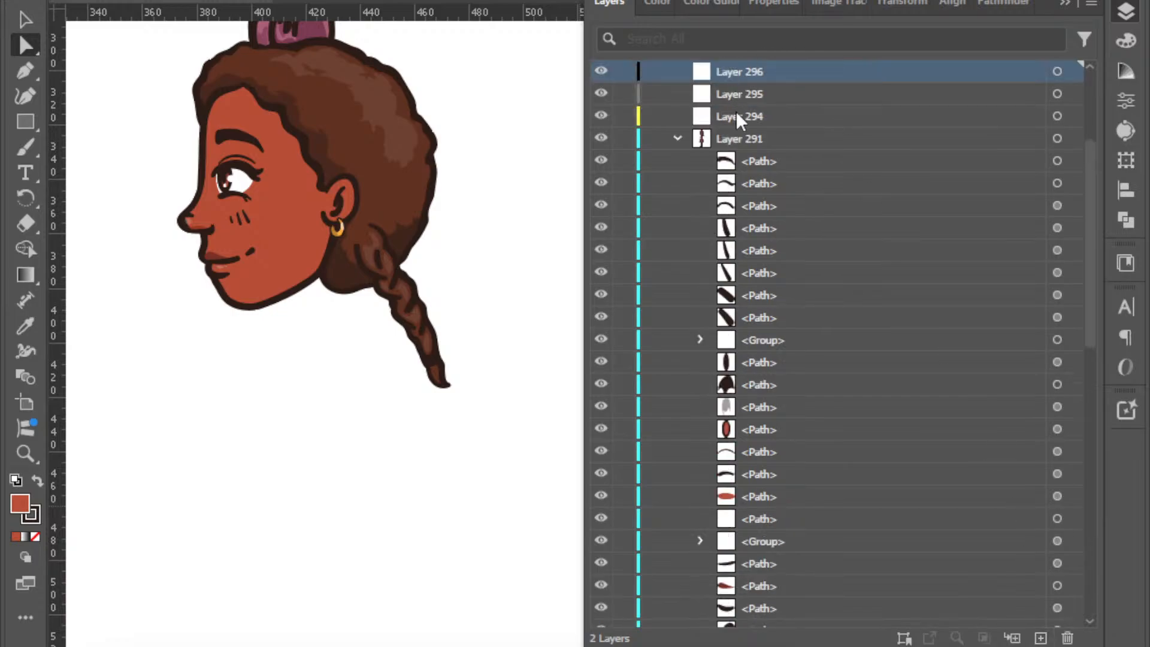
{"action": "left_click", "coordinate": [736, 111], "text": "shift"}
{"action": "left_click_drag", "start_coordinate": [736, 110], "coordinate": [768, 523]}
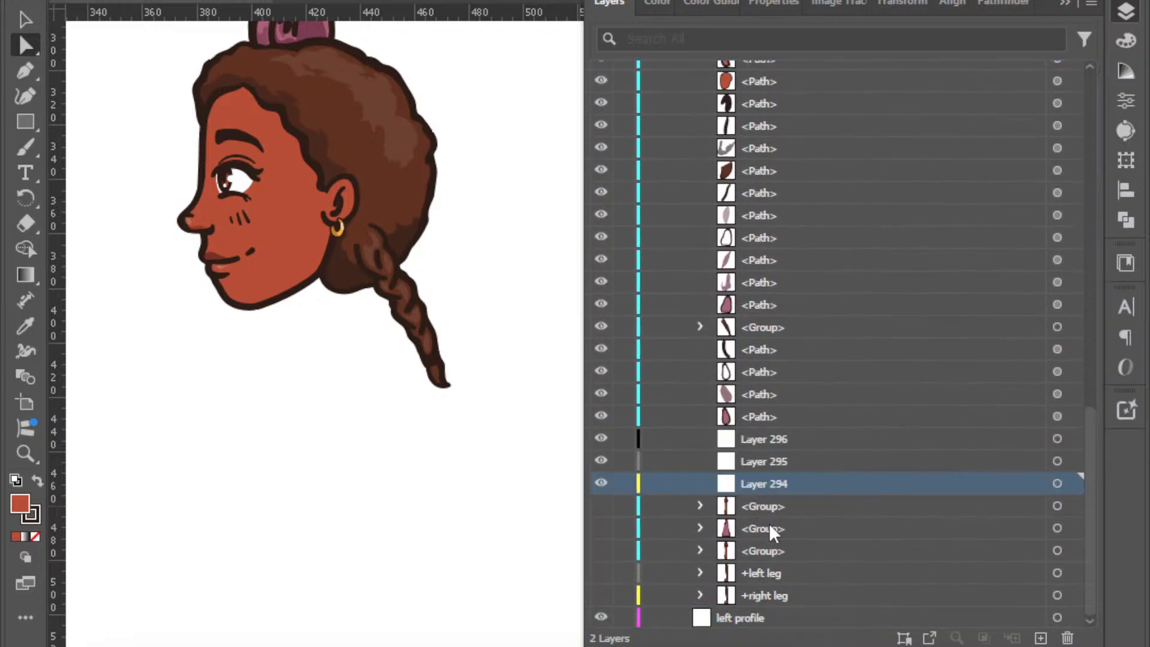
Move all paths of the rear arm group into Layer 294, checking the move with an undo and redo.
{"action": "left_click", "coordinate": [774, 552]}
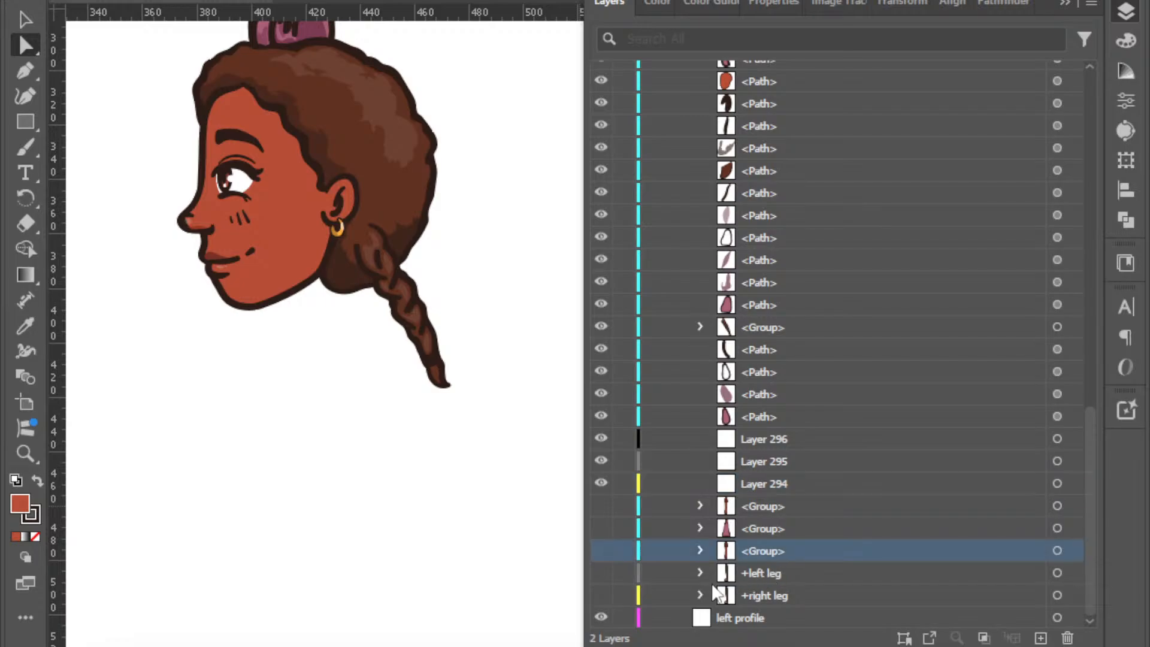
{"action": "left_click", "coordinate": [700, 550]}
{"action": "left_click", "coordinate": [782, 573]}
{"action": "scroll", "coordinate": [781, 593], "scroll_direction": "down", "scroll_amount": 3}
{"action": "left_click", "coordinate": [778, 550], "text": "shift"}
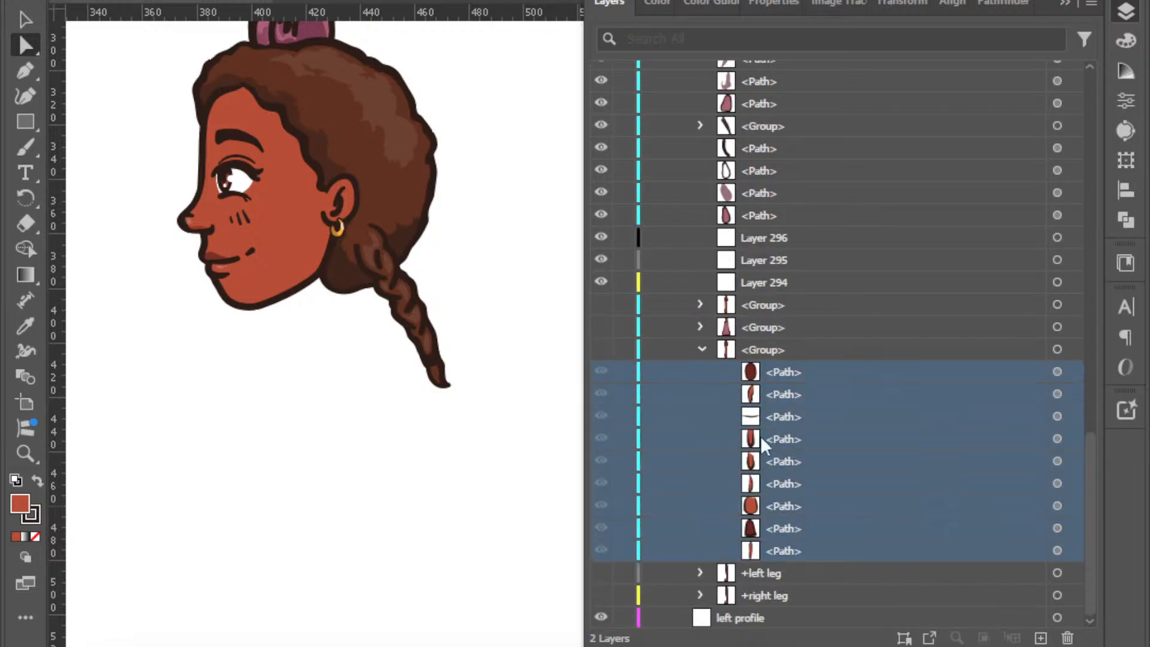
{"action": "left_click_drag", "start_coordinate": [785, 372], "coordinate": [770, 282]}
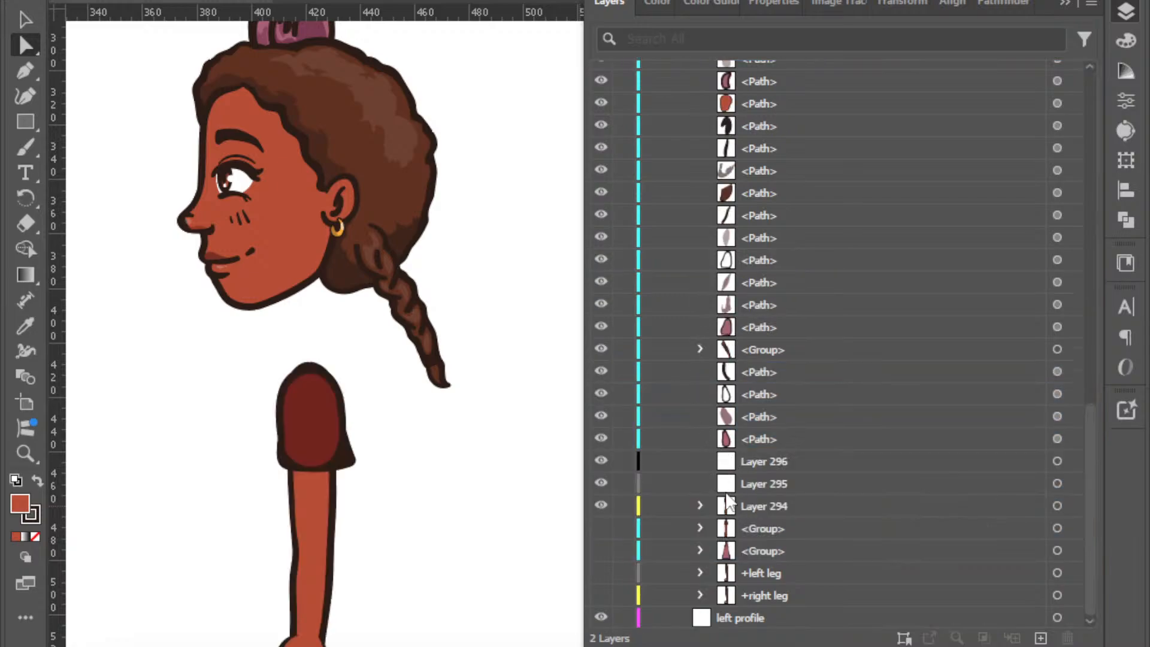
{"action": "key", "text": "ctrl+z"}
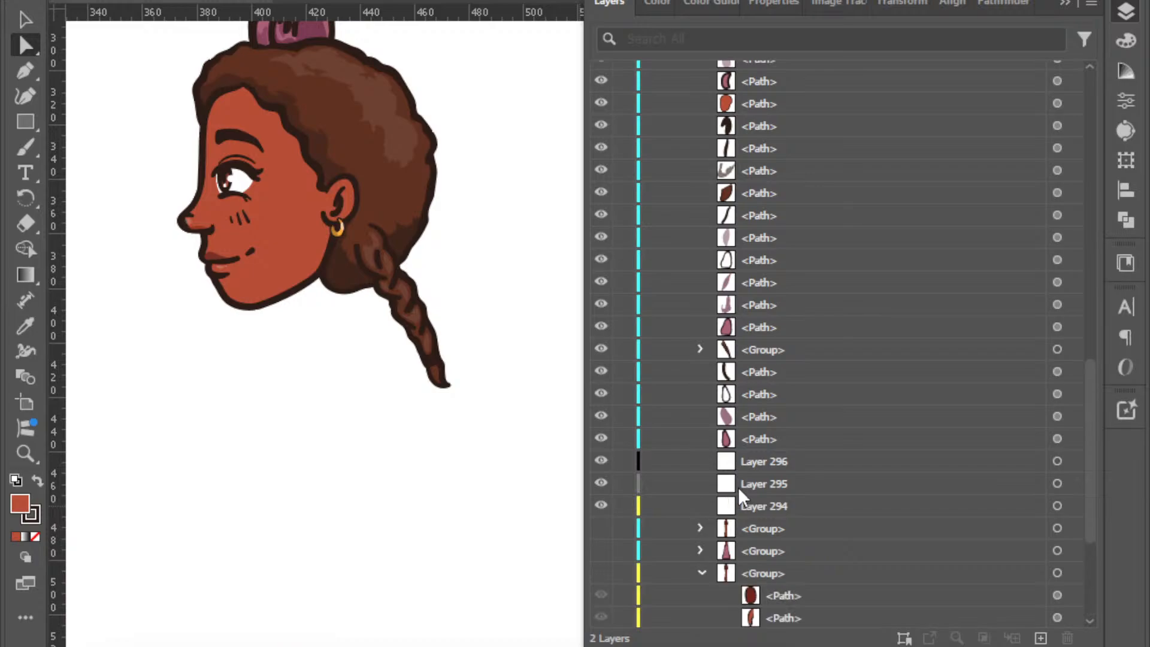
{"action": "key", "text": "ctrl+shift+z"}
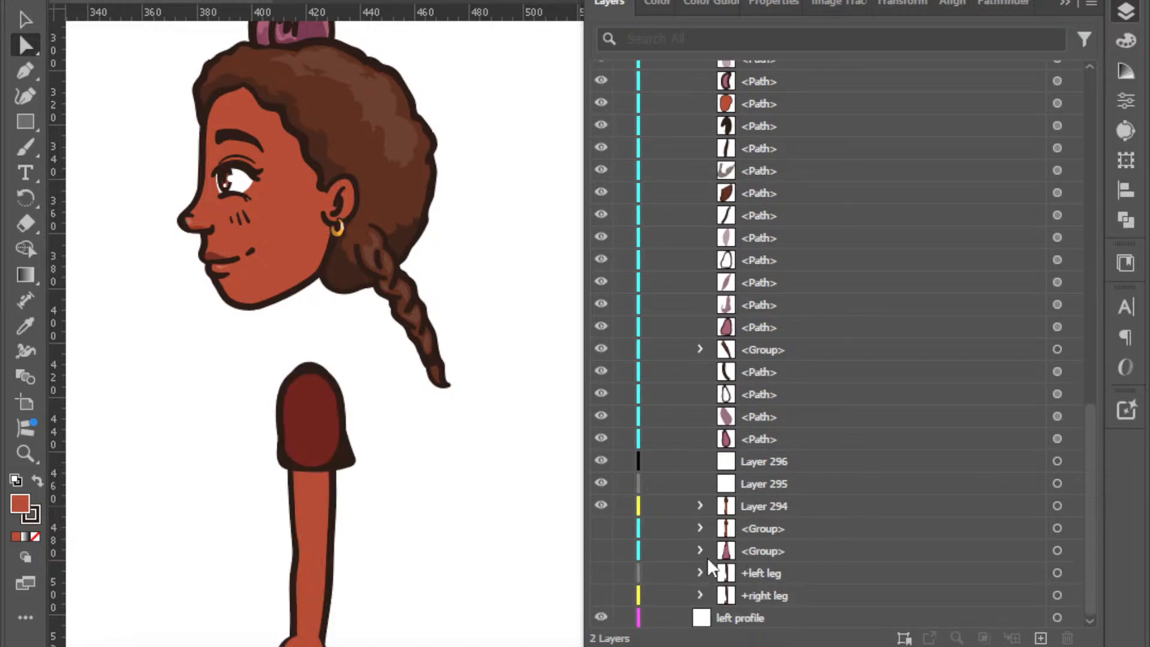
Move all paths of the dress and neck group into Layer 295.
{"action": "left_click", "coordinate": [707, 556]}
{"action": "scroll", "coordinate": [740, 566], "scroll_direction": "down", "scroll_amount": 3}
{"action": "scroll", "coordinate": [737, 568], "scroll_direction": "down", "scroll_amount": 1}
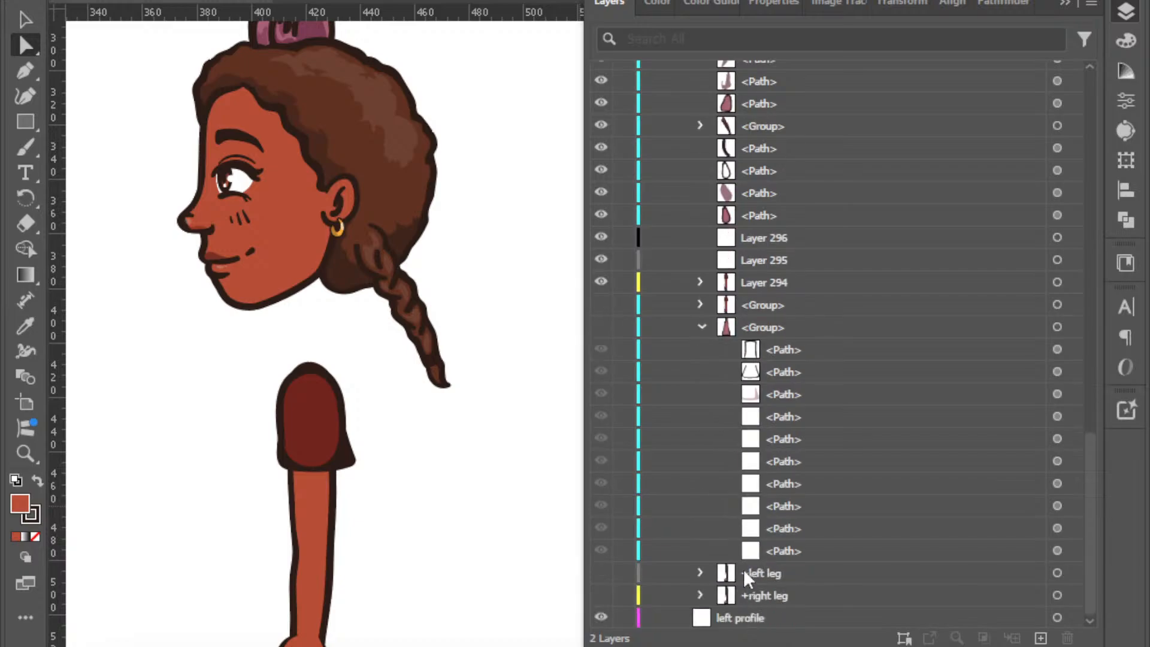
{"action": "left_click", "coordinate": [766, 328]}
{"action": "left_click", "coordinate": [777, 350]}
{"action": "left_click", "coordinate": [793, 550], "text": "shift"}
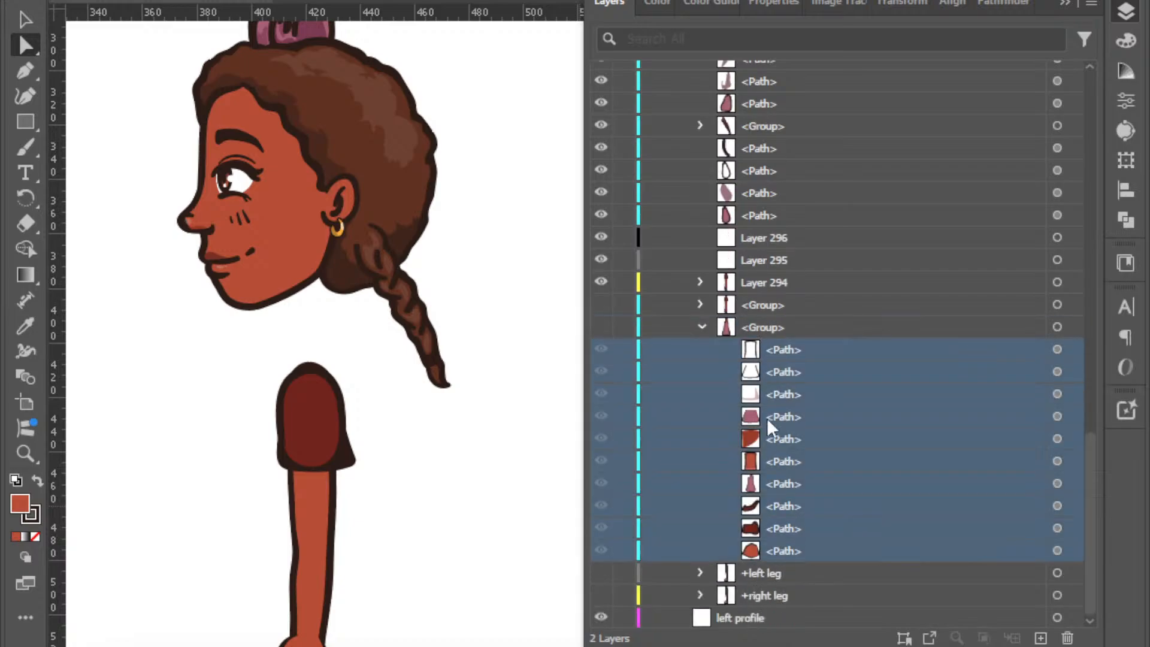
{"action": "left_click_drag", "start_coordinate": [774, 357], "coordinate": [775, 260]}
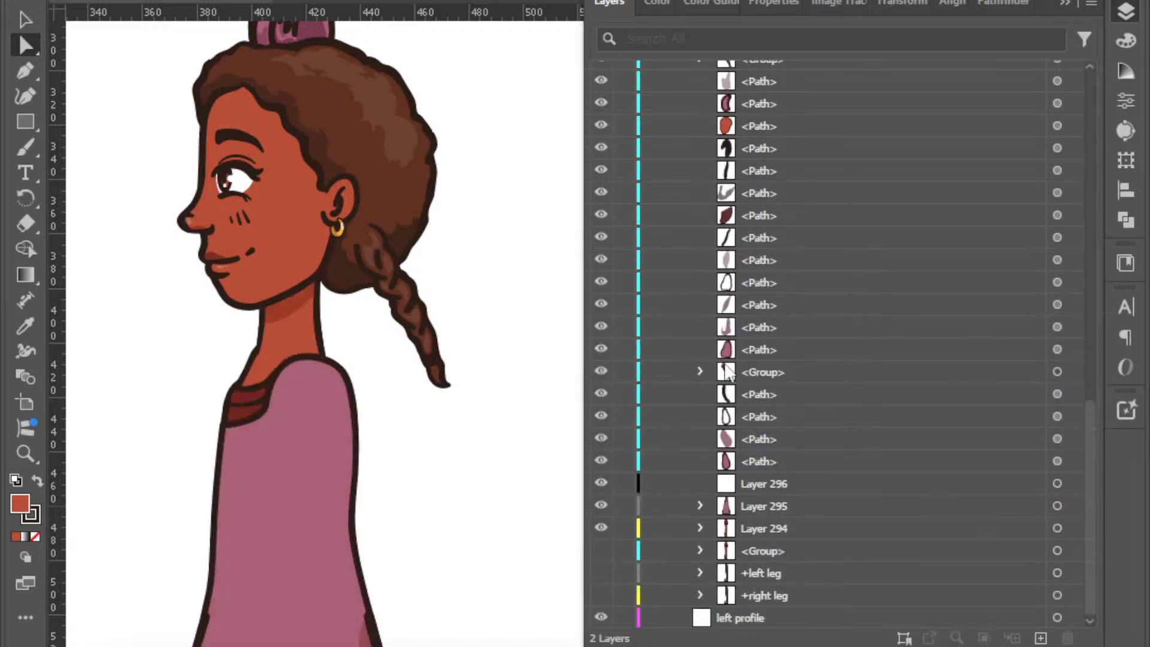
Move all paths of the front arm group into Layer 296.
{"action": "left_click", "coordinate": [699, 550]}
{"action": "left_click", "coordinate": [800, 570]}
{"action": "scroll", "coordinate": [796, 551], "scroll_direction": "down", "scroll_amount": 3}
{"action": "left_click", "coordinate": [786, 551], "text": "shift"}
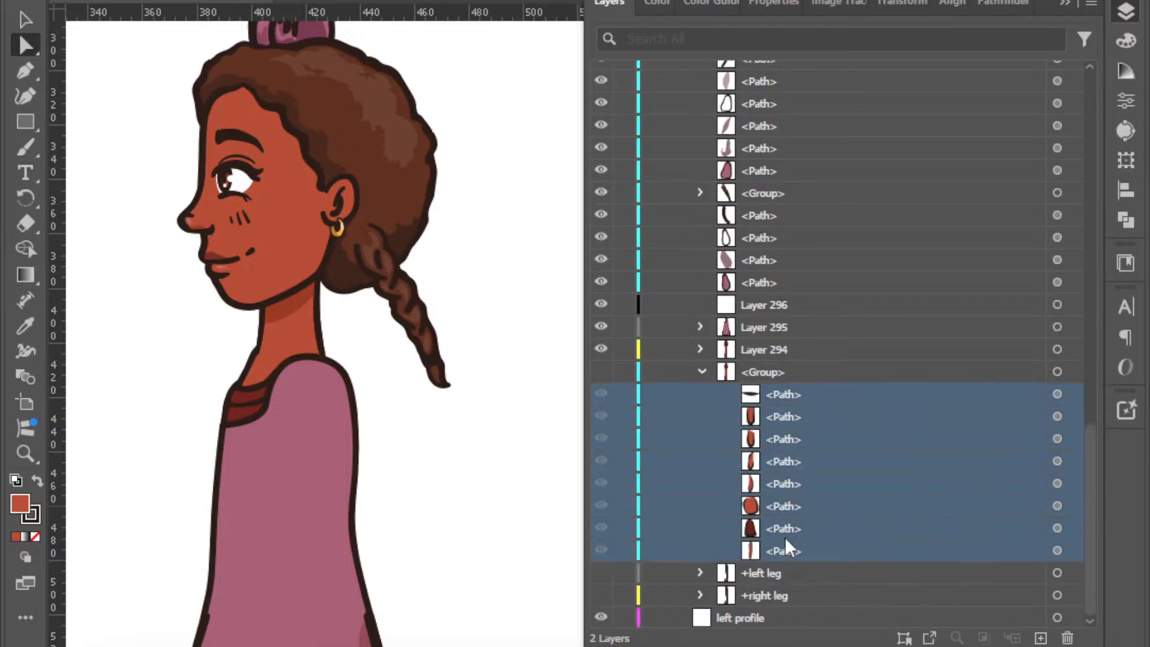
{"action": "left_click_drag", "start_coordinate": [776, 397], "coordinate": [776, 301]}
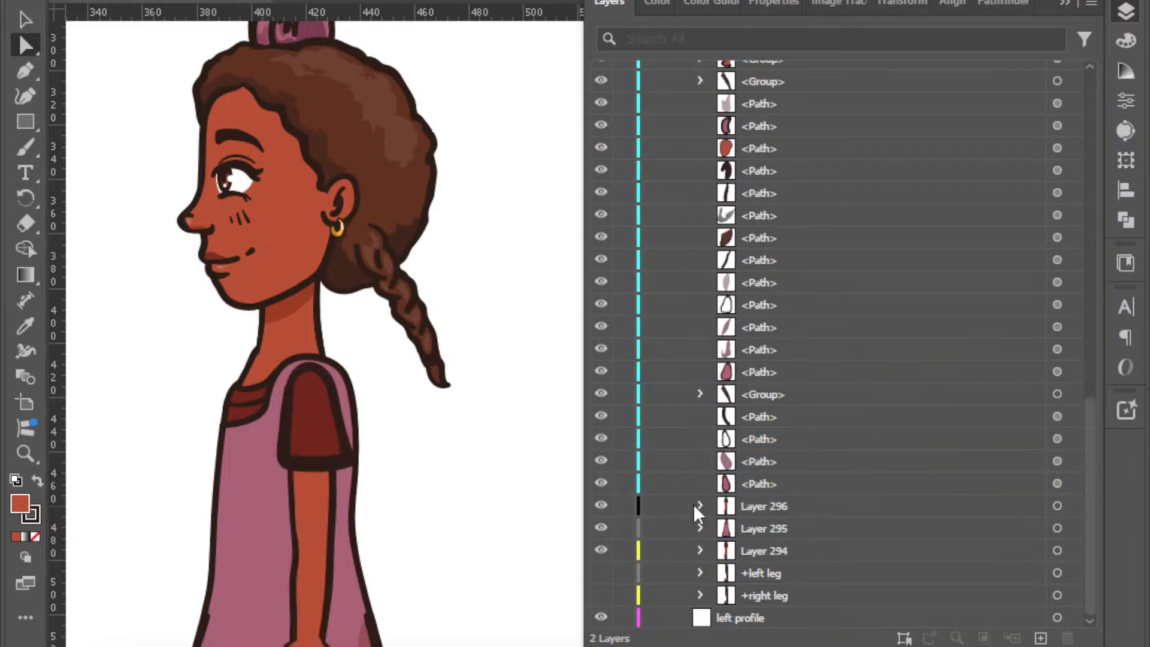
Hide the front arm, dress and rear arm layers, keeping all of the head artwork visible.
{"action": "left_click_drag", "start_coordinate": [604, 511], "coordinate": [608, 557]}
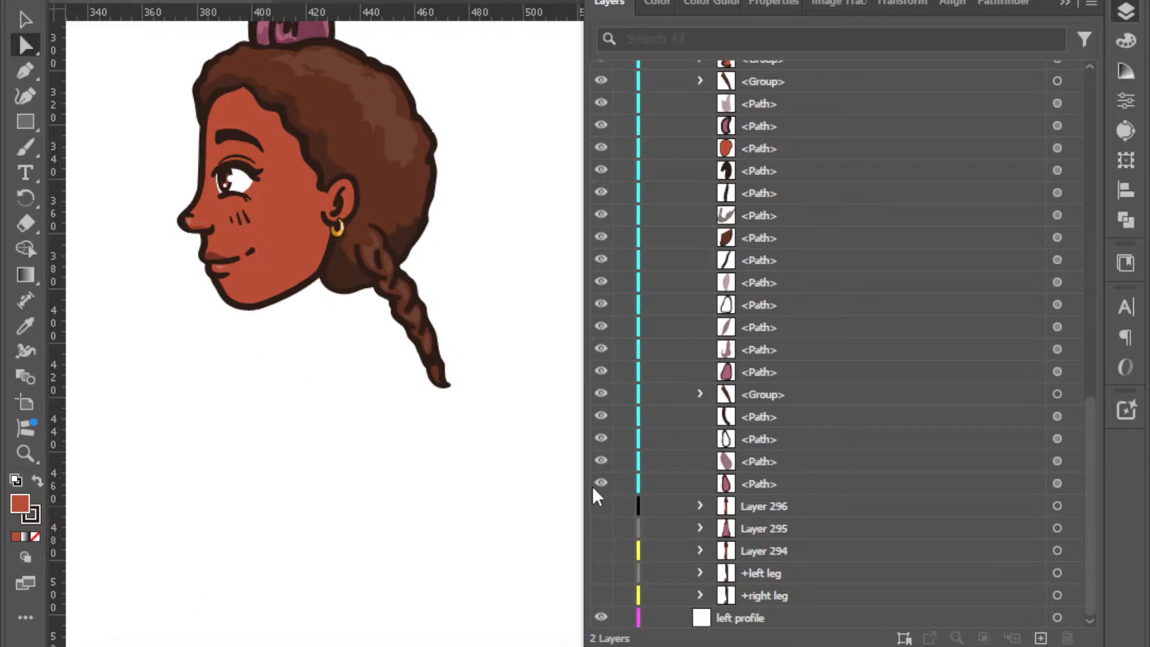
{"action": "scroll", "coordinate": [406, 495], "scroll_direction": "up", "scroll_amount": 5}
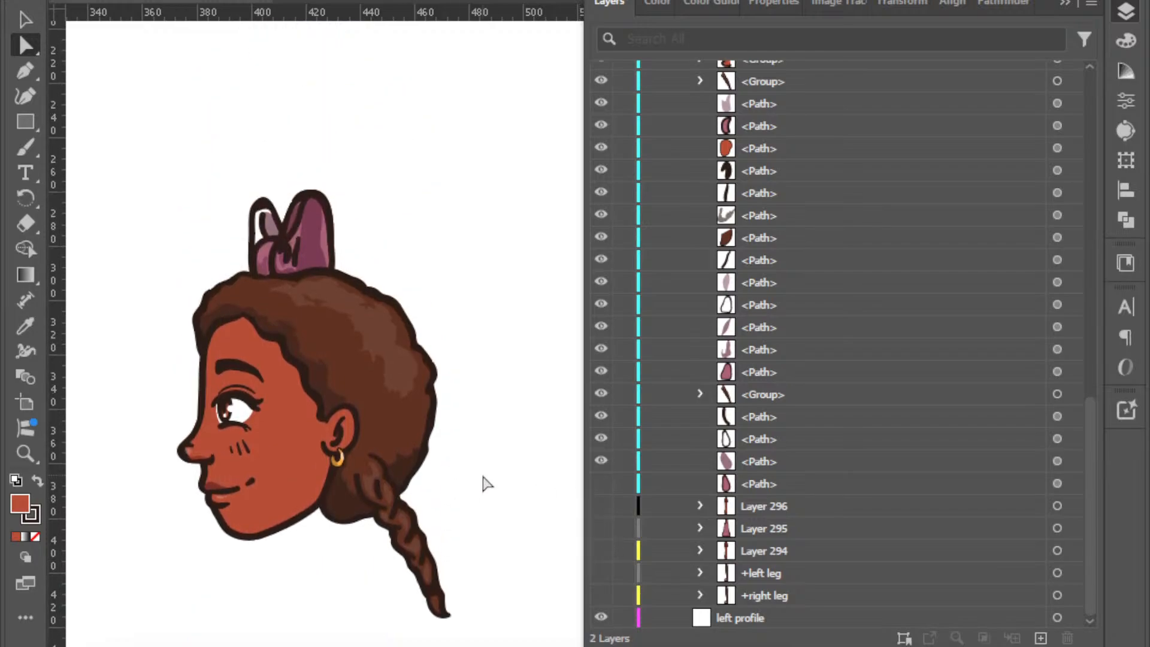
{"action": "left_click", "coordinate": [601, 484]}
Group all paths of the bow on top of the head, and hide the bow group.
{"action": "left_click_drag", "start_coordinate": [215, 142], "coordinate": [375, 242]}
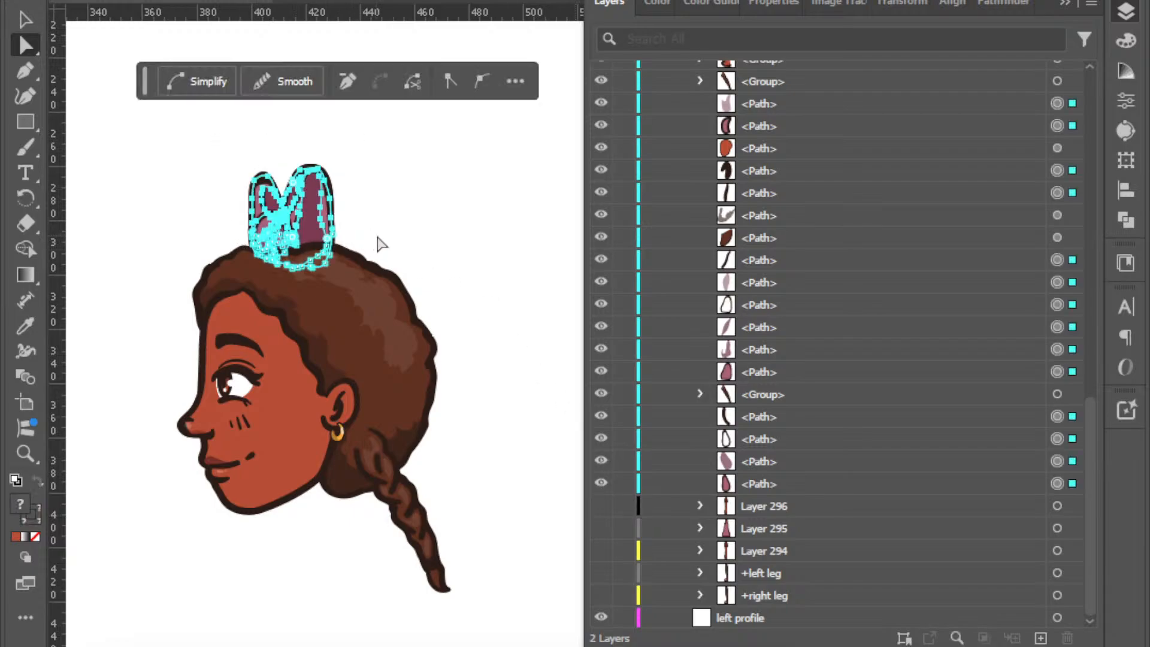
{"action": "key", "text": "ctrl+g"}
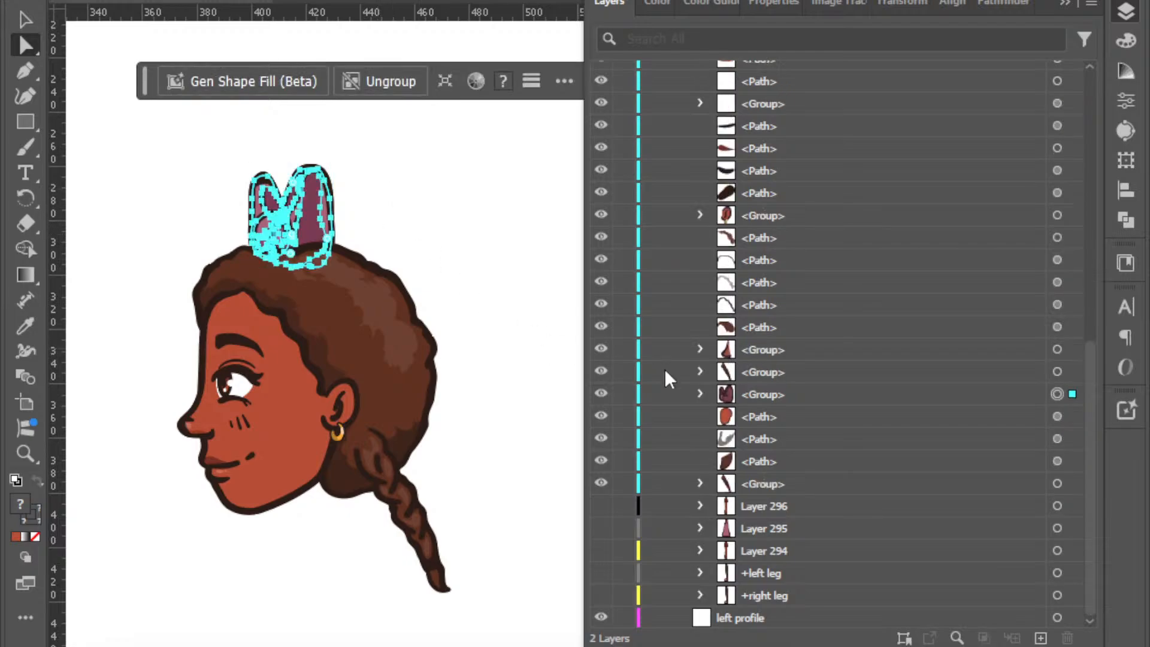
{"action": "left_click", "coordinate": [602, 396]}
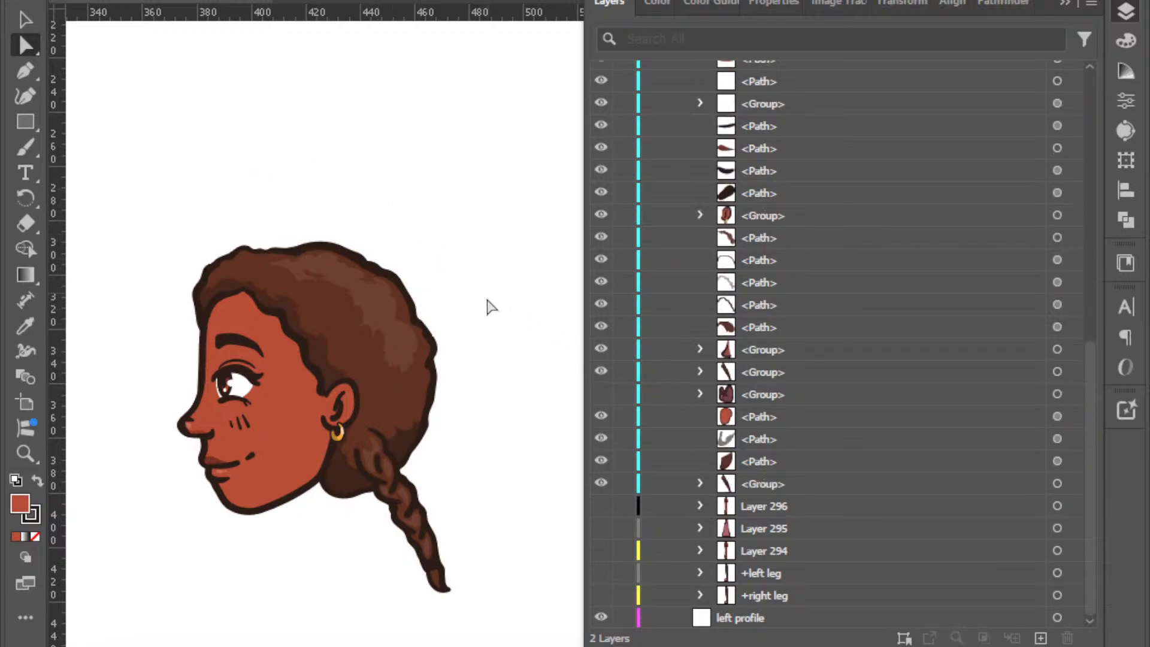
Select the braid artwork to locate its two groups, and hide both braid groups.
{"action": "left_click_drag", "start_coordinate": [515, 609], "coordinate": [359, 503]}
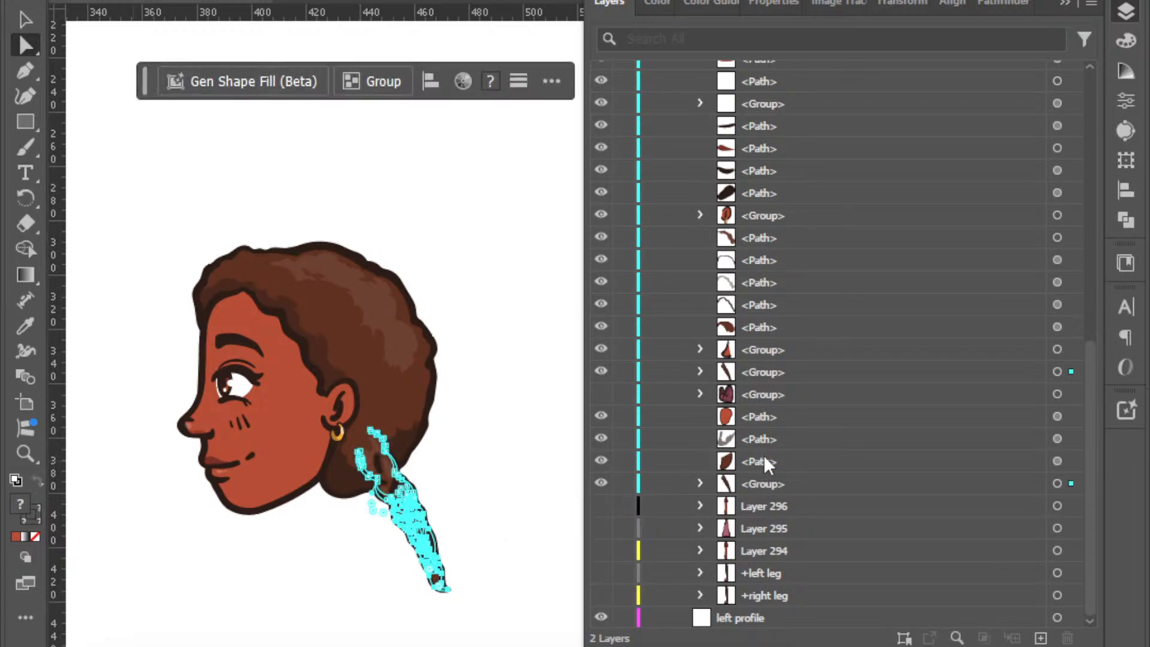
{"action": "left_click", "coordinate": [601, 483]}
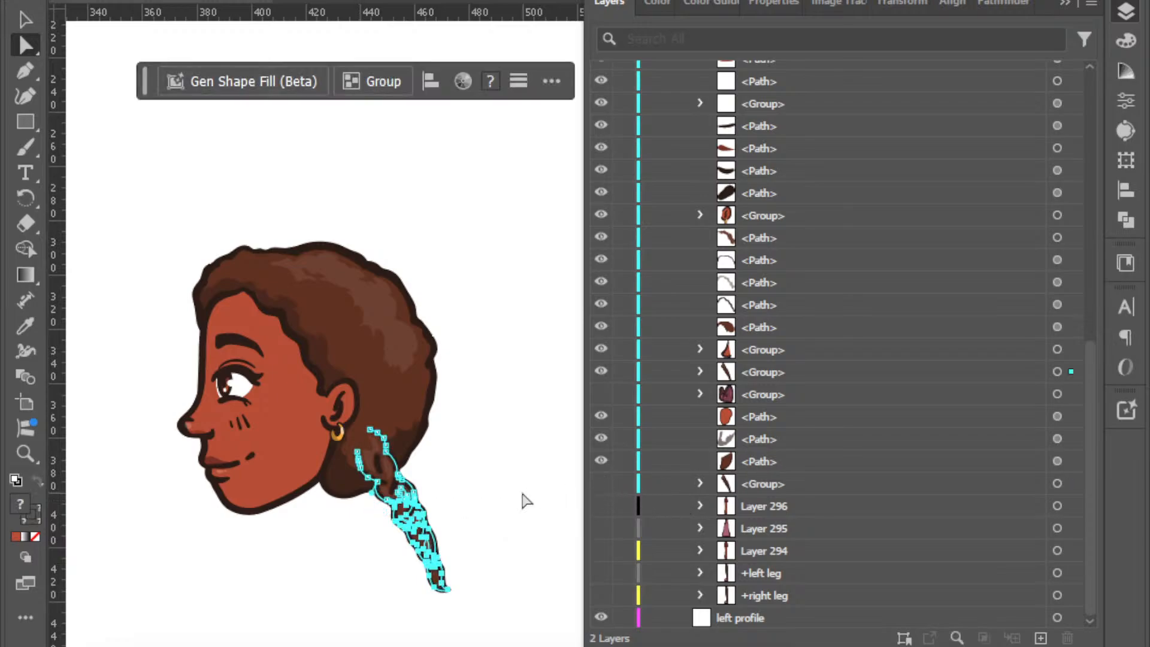
{"action": "left_click", "coordinate": [523, 498]}
{"action": "left_click", "coordinate": [601, 372]}
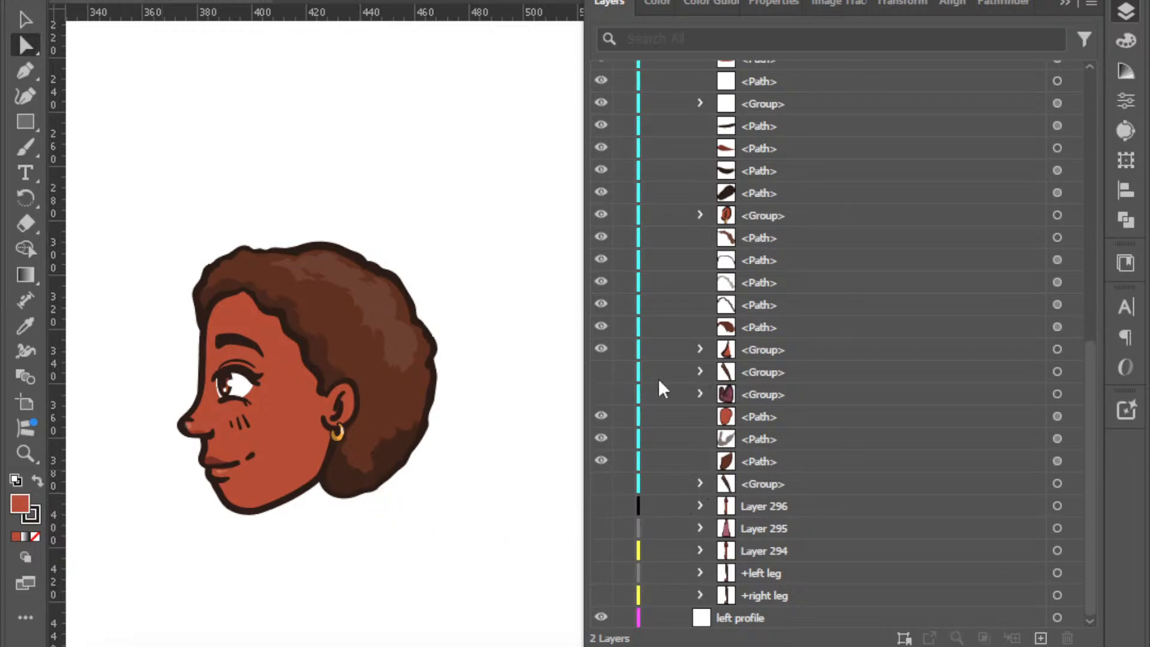
Try nesting the front braid group inside the rear braid group, and move it back out above that group.
{"action": "mouse_move", "coordinate": [756, 481]}
{"action": "left_mouse_down"}
{"action": "mouse_move", "coordinate": [755, 371]}
{"action": "mouse_move", "coordinate": [752, 488]}
{"action": "left_mouse_up"}
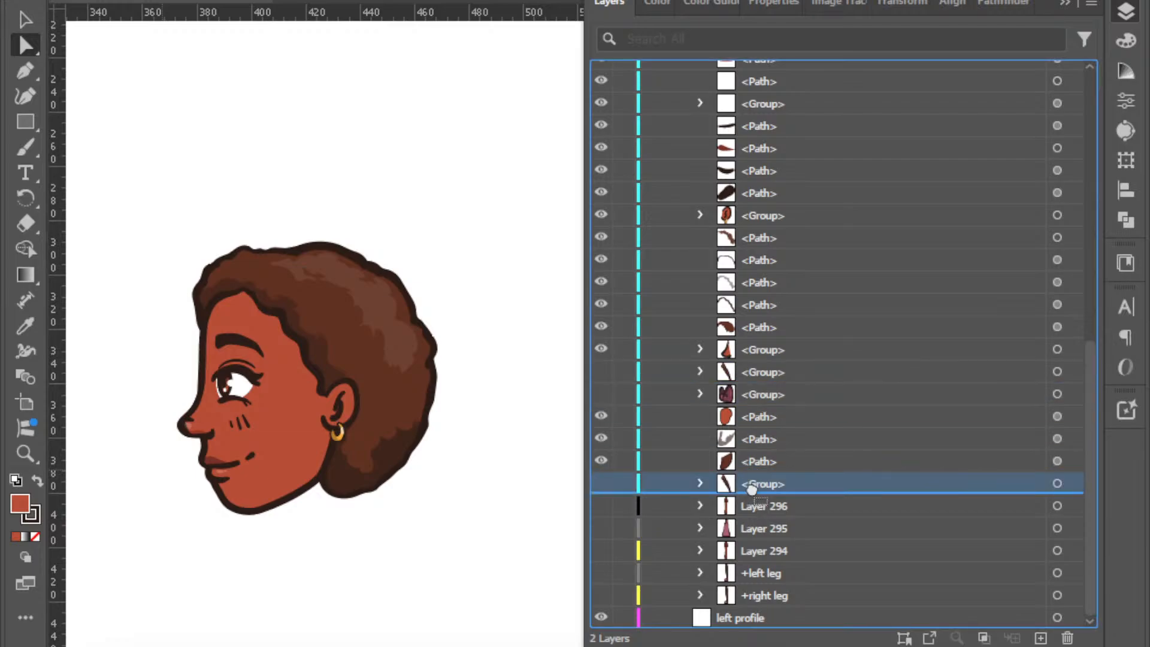
{"action": "left_click", "coordinate": [760, 372]}
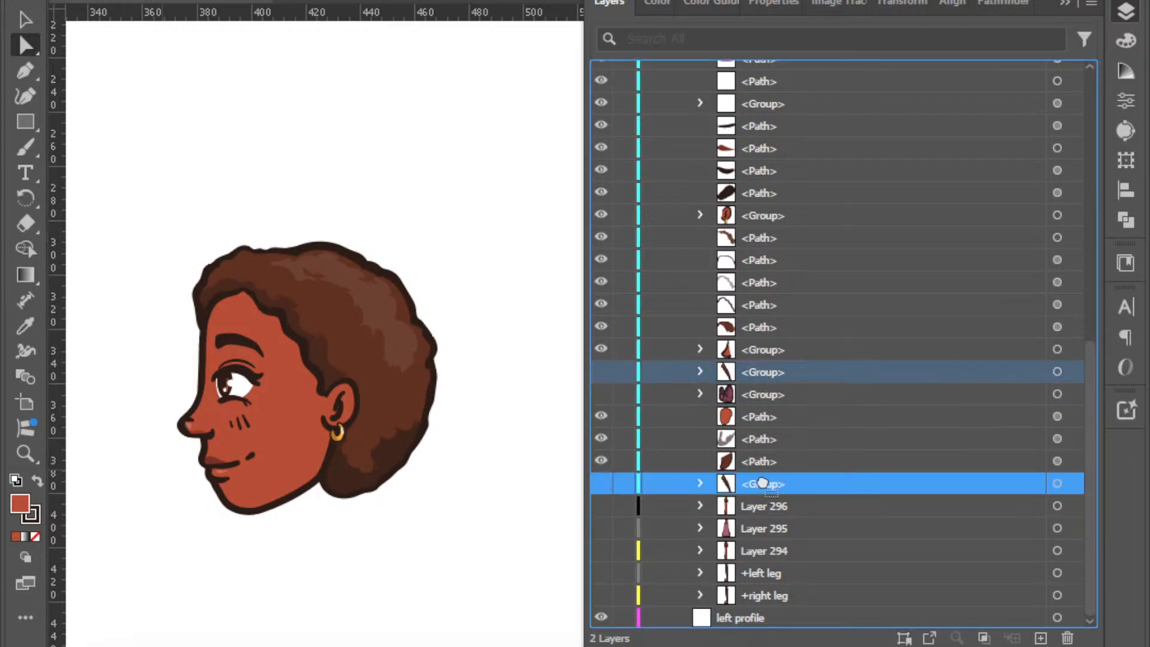
{"action": "key", "text": "Delete"}
{"action": "left_click", "coordinate": [600, 484]}
{"action": "left_click", "coordinate": [698, 482]}
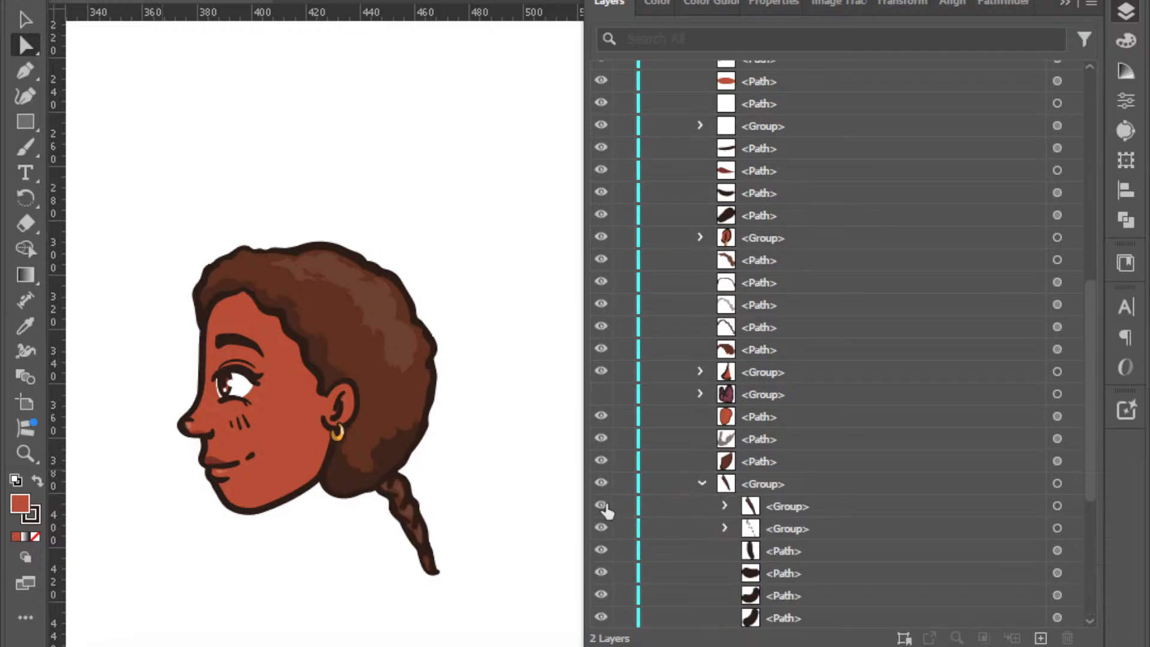
{"action": "left_click", "coordinate": [602, 506]}
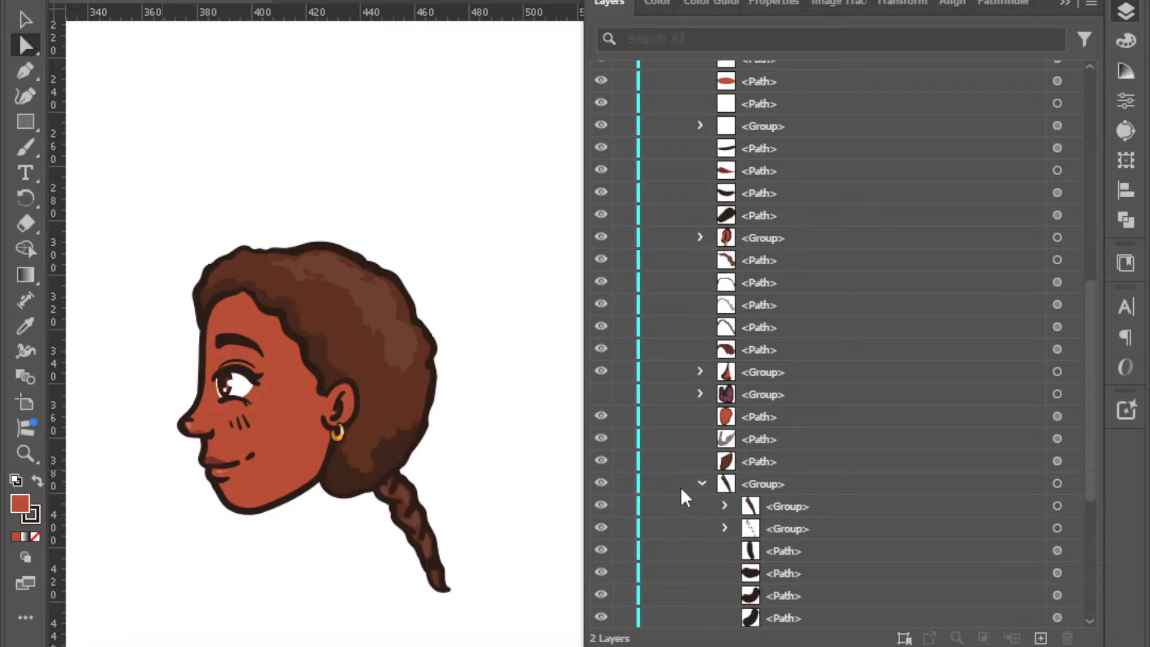
{"action": "left_click_drag", "start_coordinate": [777, 505], "coordinate": [769, 475]}
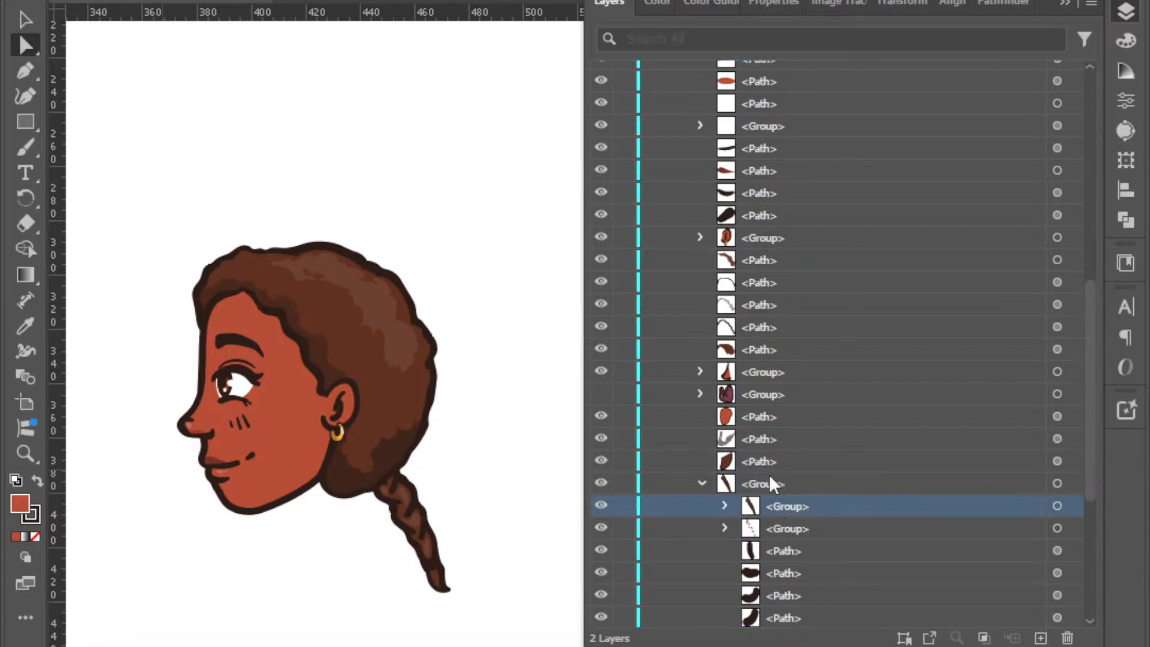
{"action": "left_click", "coordinate": [702, 505]}
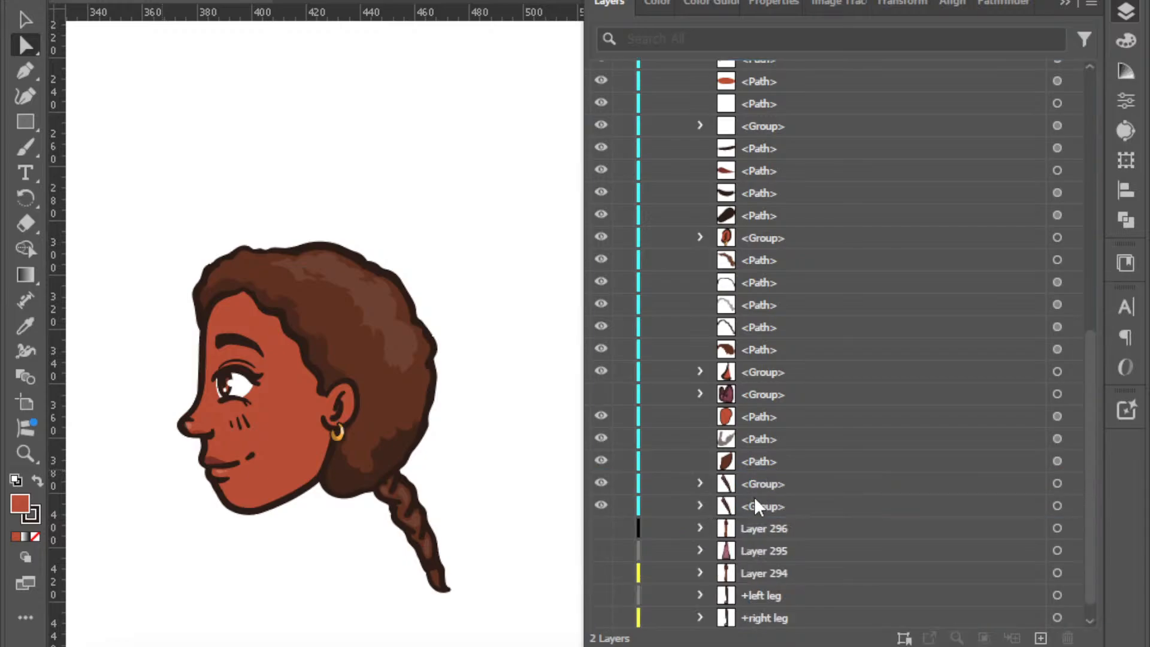
Undo the braid nesting and the hiding of the front braid group.
{"action": "key", "text": "ctrl+z"}
{"action": "key", "text": "ctrl+z"}
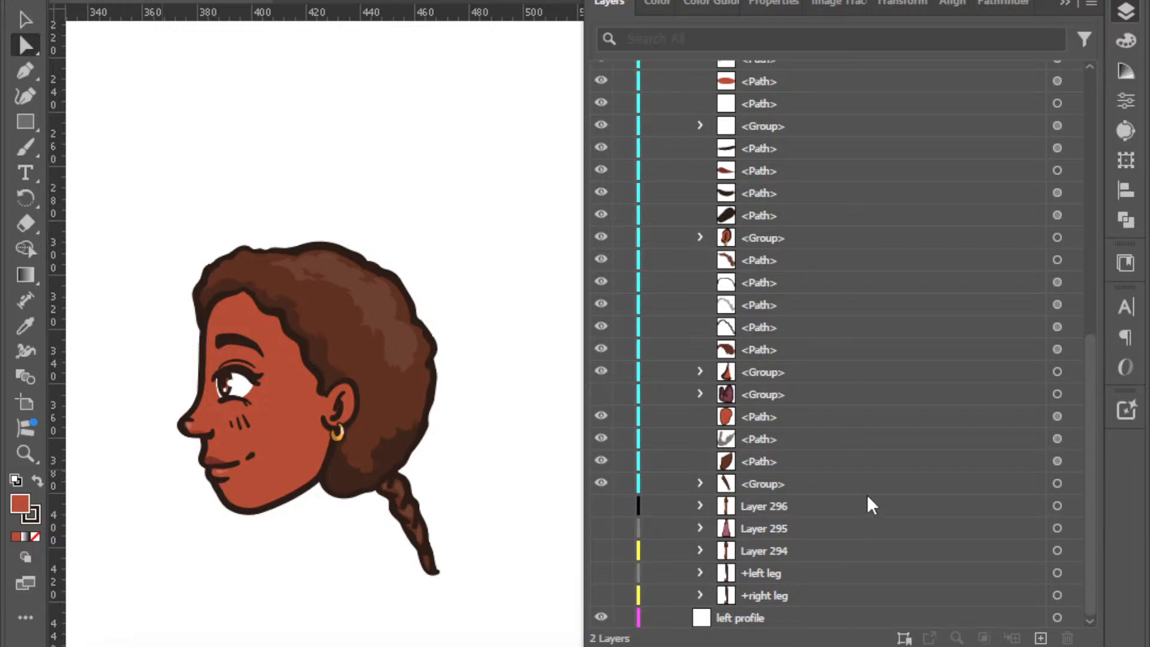
{"action": "key", "text": "ctrl+z"}
{"action": "key", "text": "ctrl+z"}
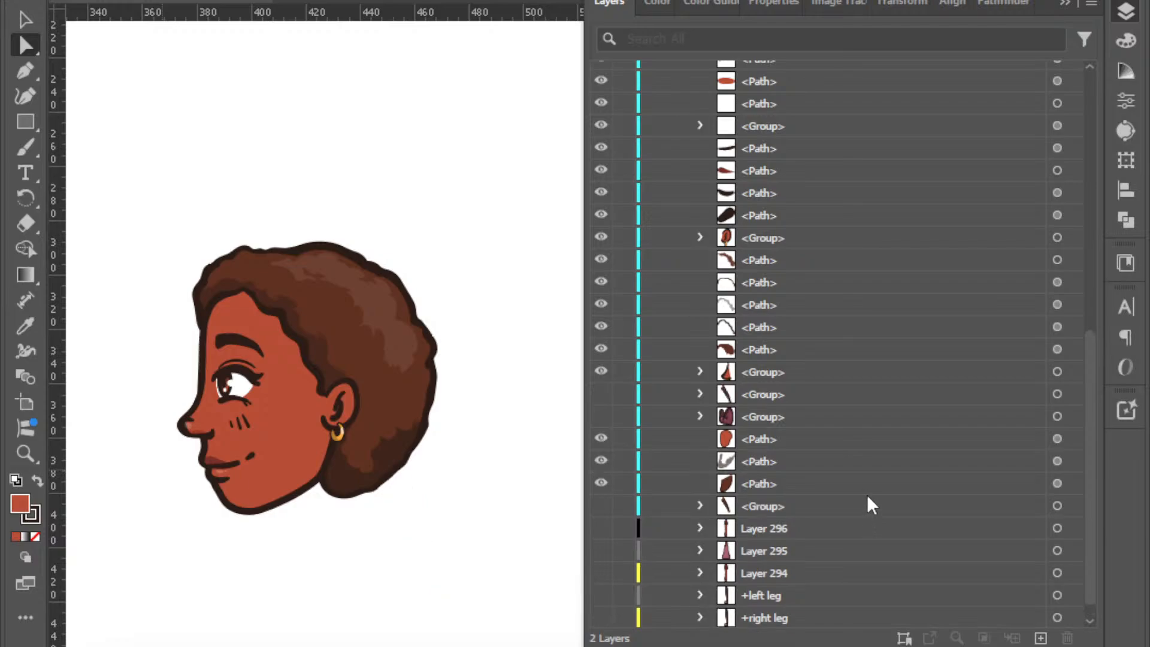
{"action": "key", "text": "ctrl+z"}
{"action": "key", "text": "ctrl+shift+z"}
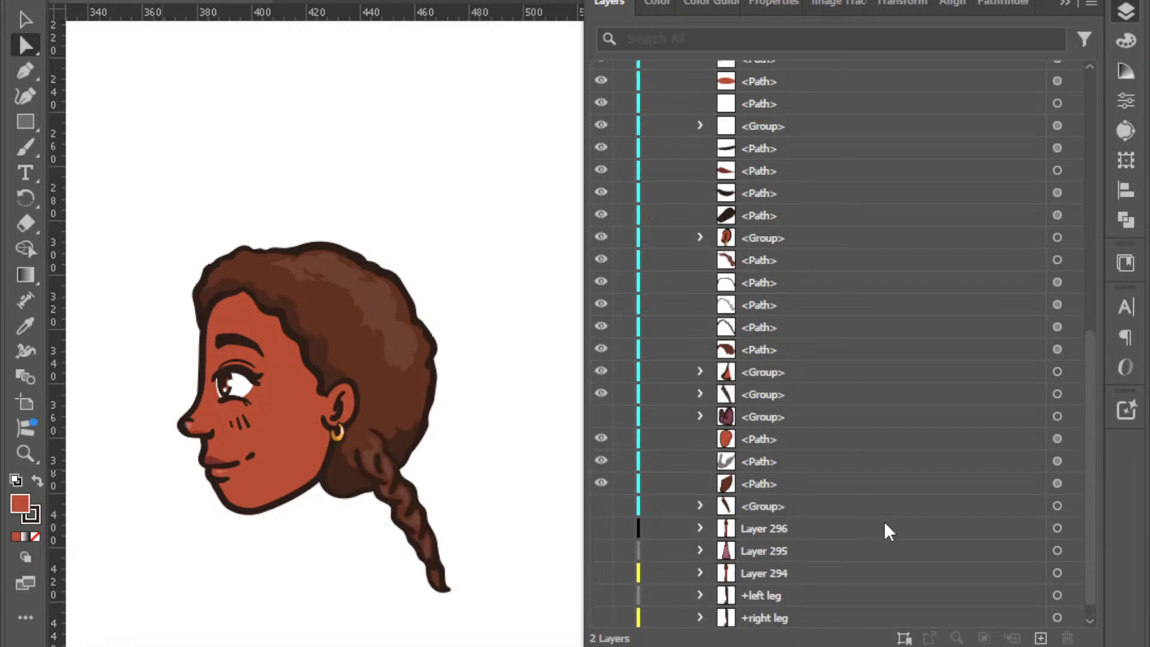
Create two new layers beside the braid groups, moving the rear braid into Layer 297 and the front braid into Layer 298.
{"action": "left_click", "coordinate": [1040, 638]}
{"action": "left_click", "coordinate": [1040, 638]}
{"action": "left_click", "coordinate": [750, 98], "text": "shift"}
{"action": "left_click_drag", "start_coordinate": [750, 98], "coordinate": [760, 345]}
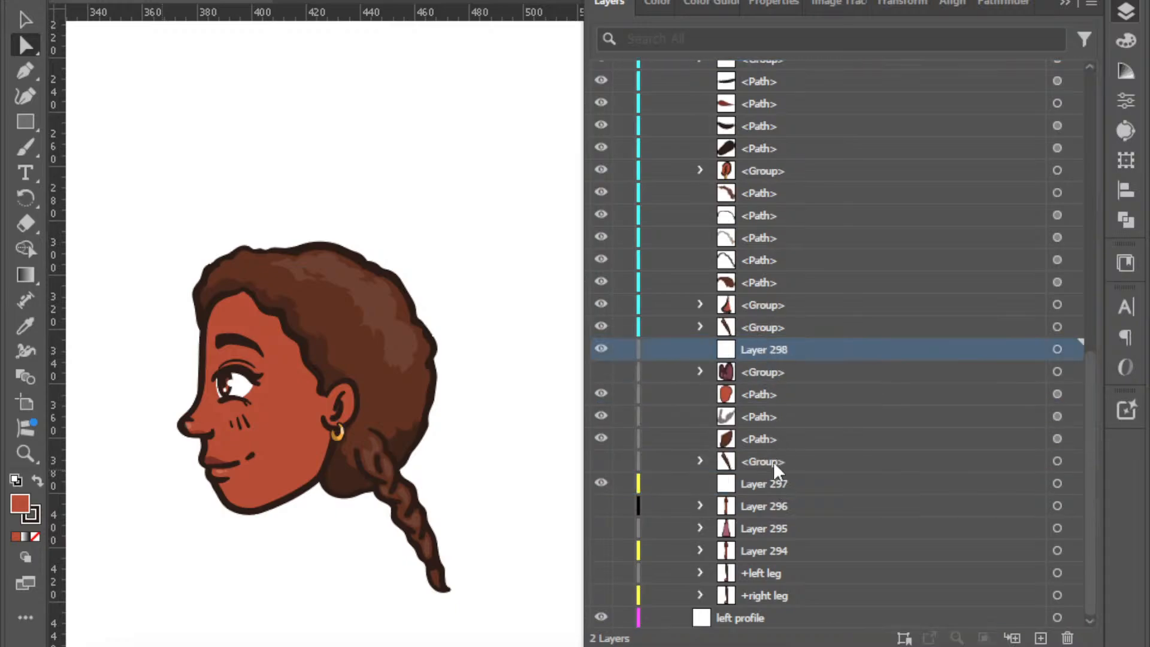
{"action": "left_click_drag", "start_coordinate": [758, 458], "coordinate": [762, 482]}
{"action": "left_click_drag", "start_coordinate": [764, 350], "coordinate": [761, 372]}
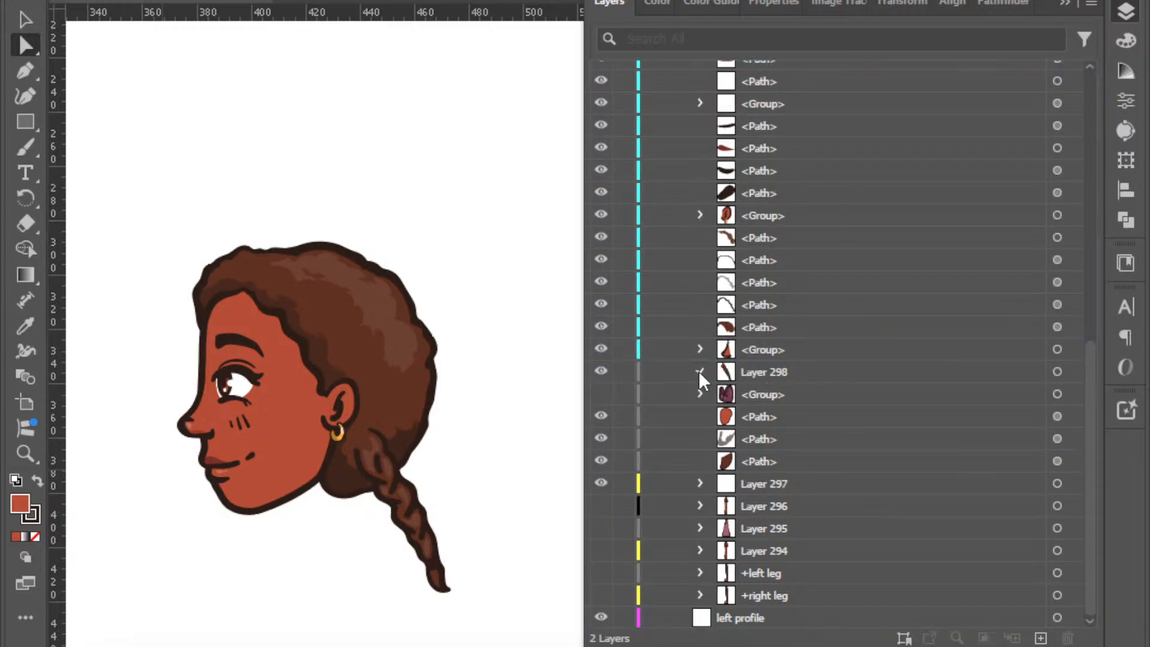
Ungroup the front braid in Layer 298, placing its paths and highlight group directly in the layer.
{"action": "left_click", "coordinate": [699, 371]}
{"action": "left_click", "coordinate": [725, 394]}
{"action": "left_click", "coordinate": [795, 419]}
{"action": "scroll", "coordinate": [807, 447], "scroll_direction": "down", "scroll_amount": 4}
{"action": "left_click", "coordinate": [793, 375], "text": "shift"}
{"action": "scroll", "coordinate": [797, 371], "scroll_direction": "up", "scroll_amount": 3}
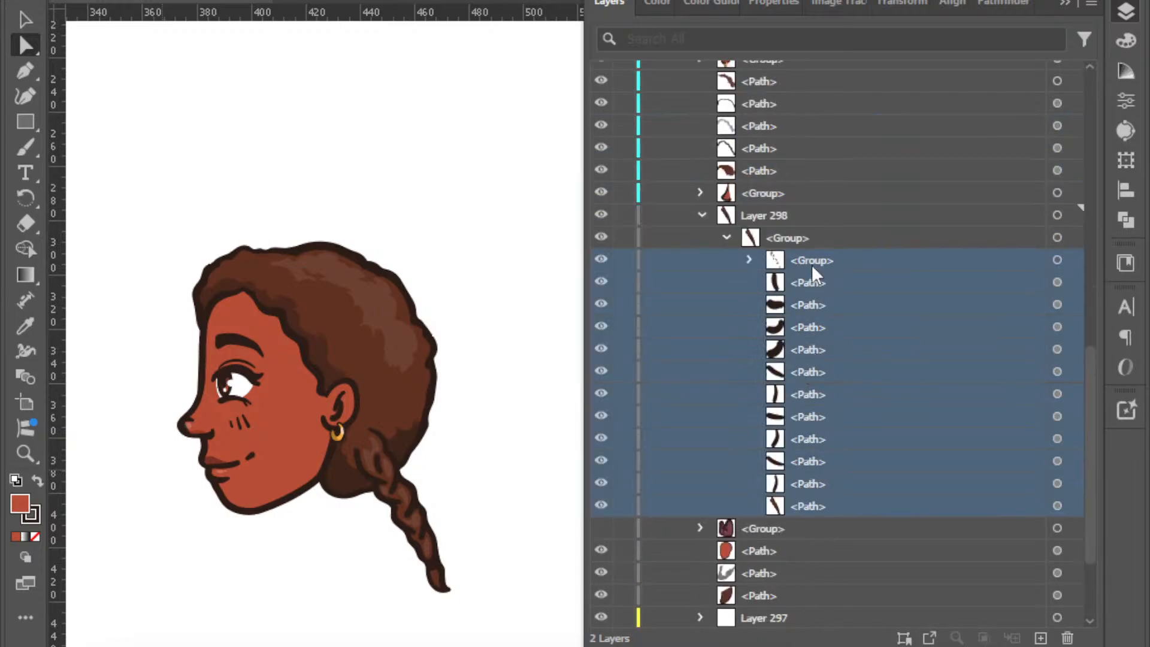
{"action": "key", "text": "ctrl+shift+g"}
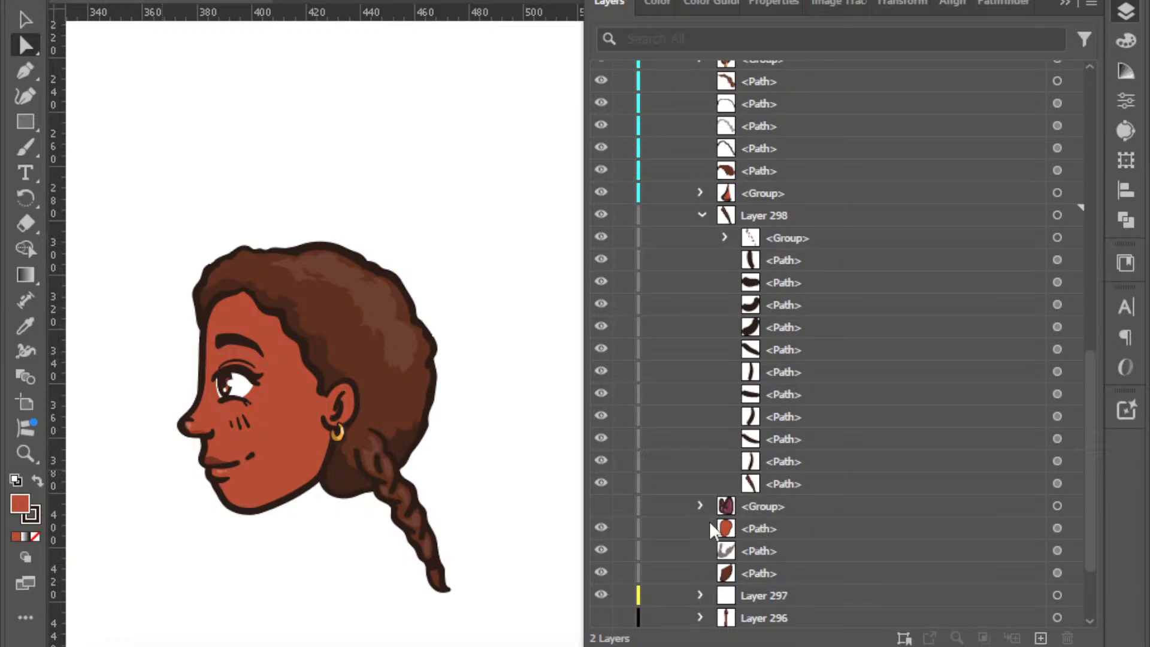
Ungroup the rear braid in Layer 297, placing its paths and highlight group directly in the layer, and collapse both braid layers.
{"action": "scroll", "coordinate": [716, 593], "scroll_direction": "down", "scroll_amount": 3}
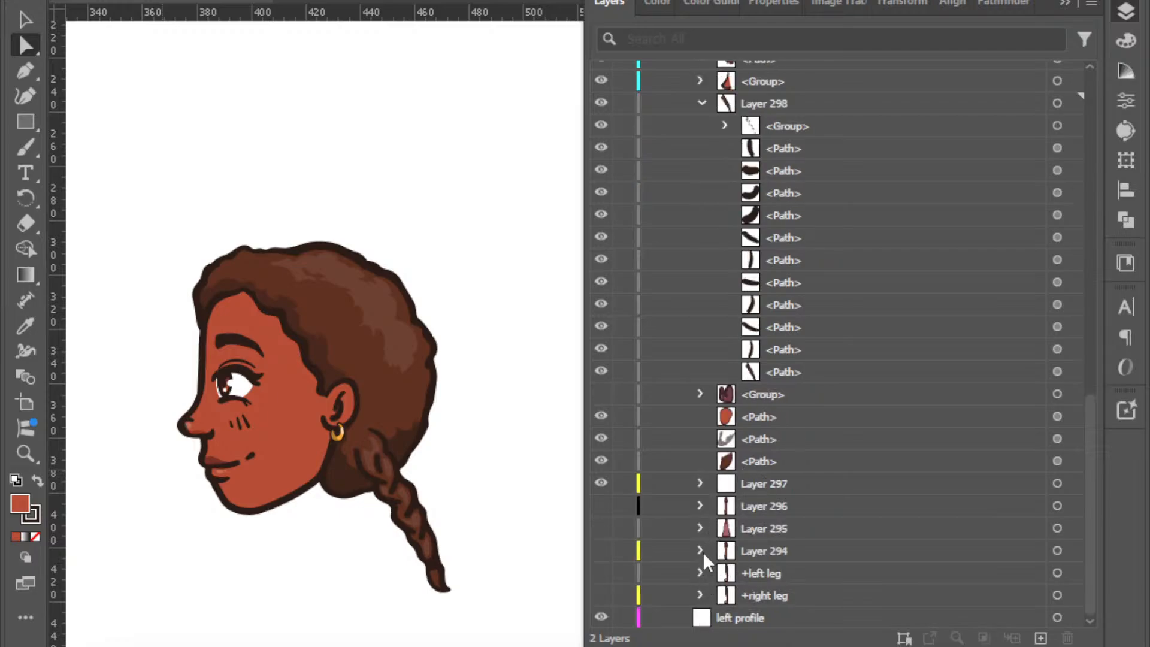
{"action": "left_click", "coordinate": [696, 483]}
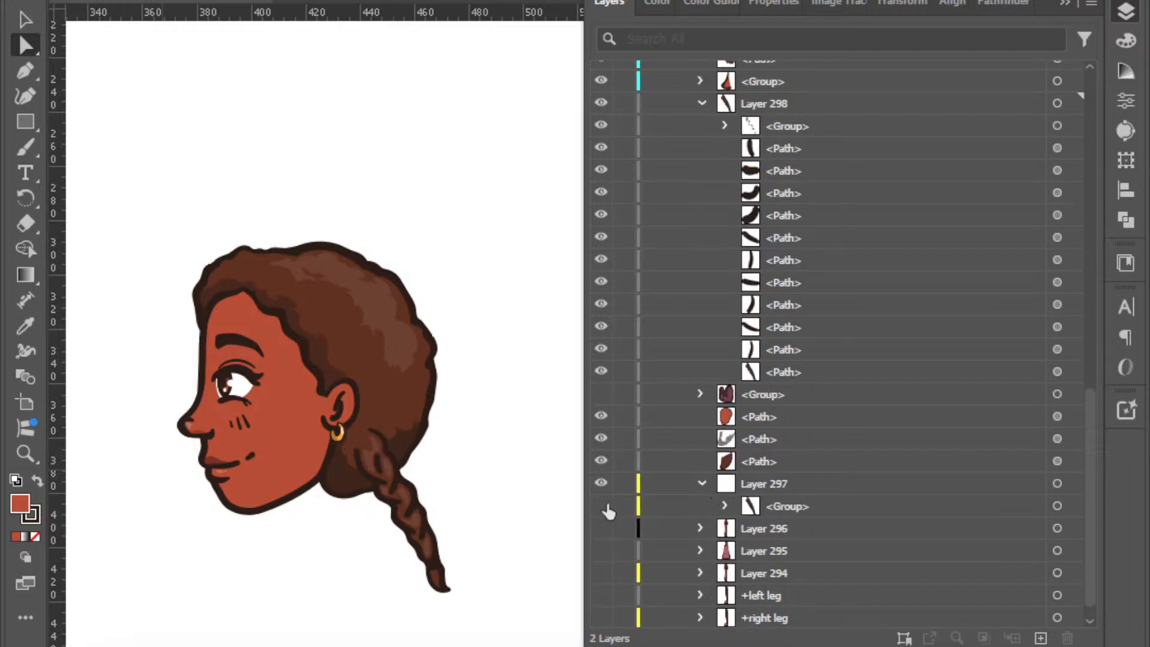
{"action": "left_click", "coordinate": [725, 506]}
{"action": "scroll", "coordinate": [779, 515], "scroll_direction": "down", "scroll_amount": 5}
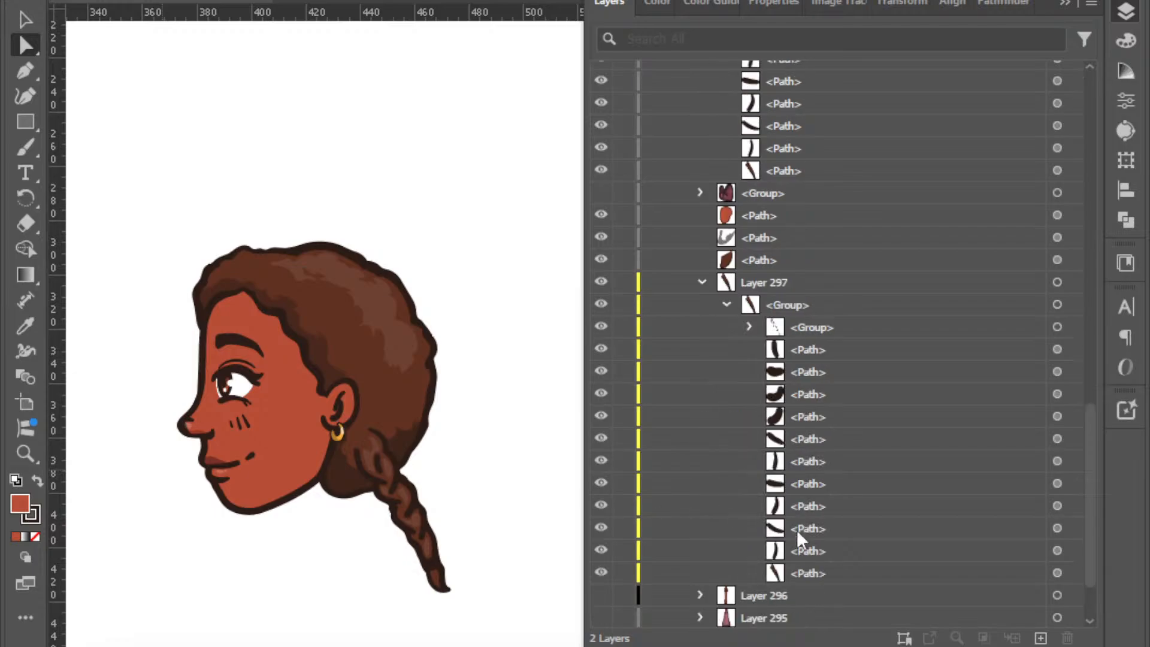
{"action": "left_click", "coordinate": [812, 574]}
{"action": "left_click", "coordinate": [806, 331], "text": "shift"}
{"action": "left_click_drag", "start_coordinate": [806, 332], "coordinate": [786, 297]}
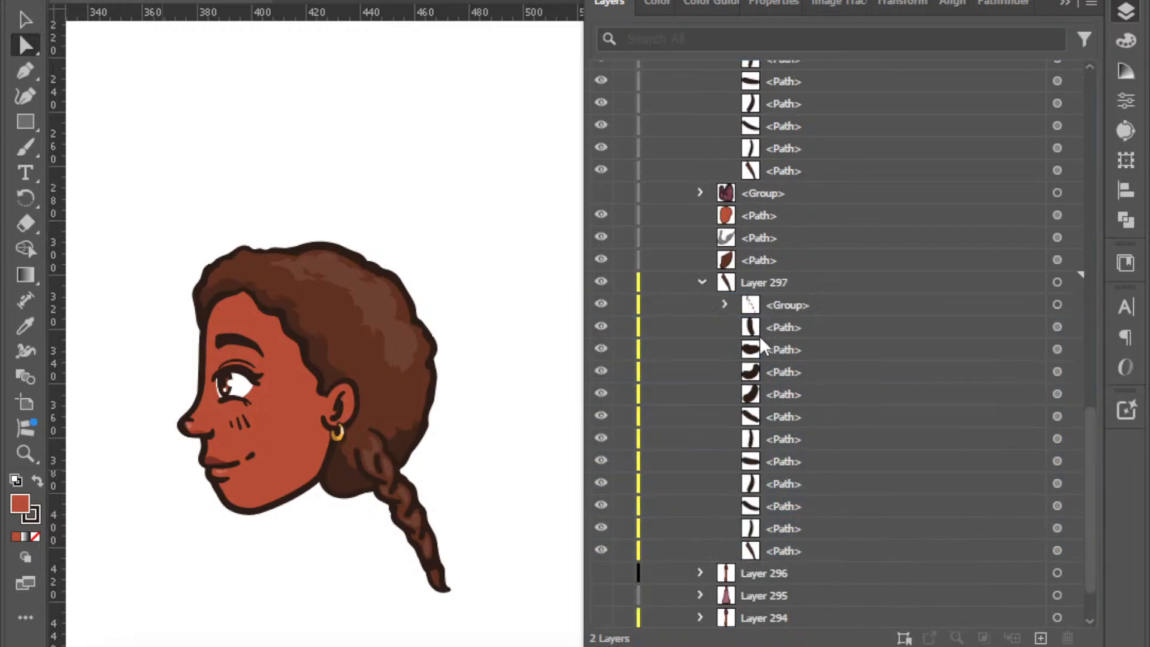
{"action": "left_click", "coordinate": [704, 279]}
{"action": "scroll", "coordinate": [706, 180], "scroll_direction": "up", "scroll_amount": 2}
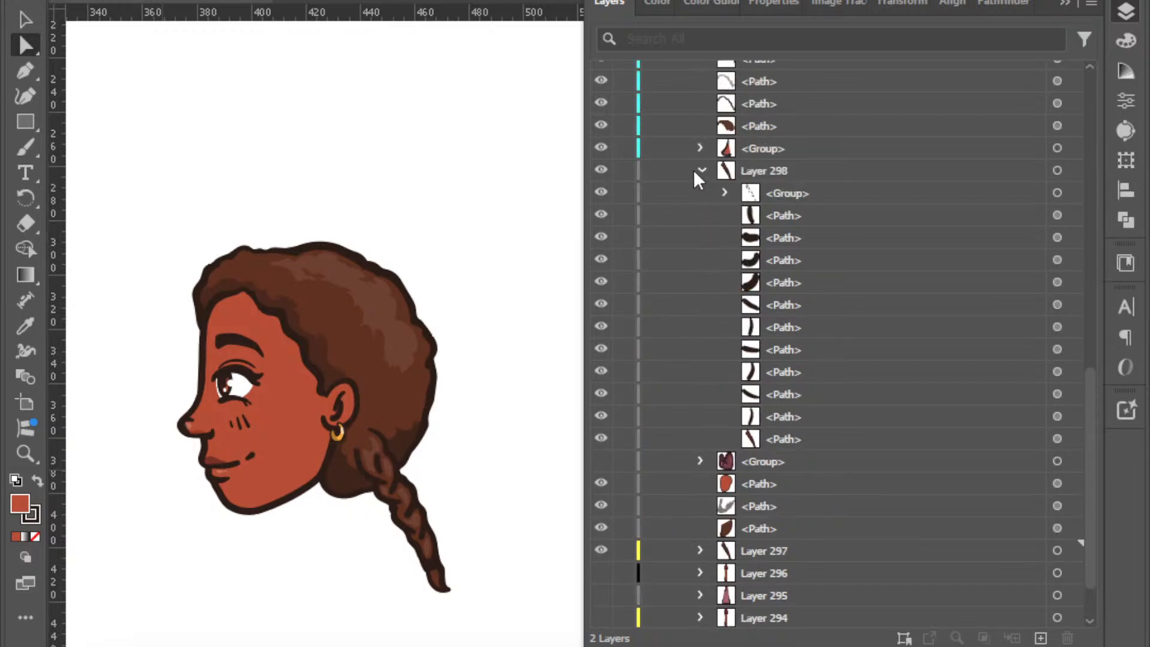
{"action": "left_click", "coordinate": [693, 171]}
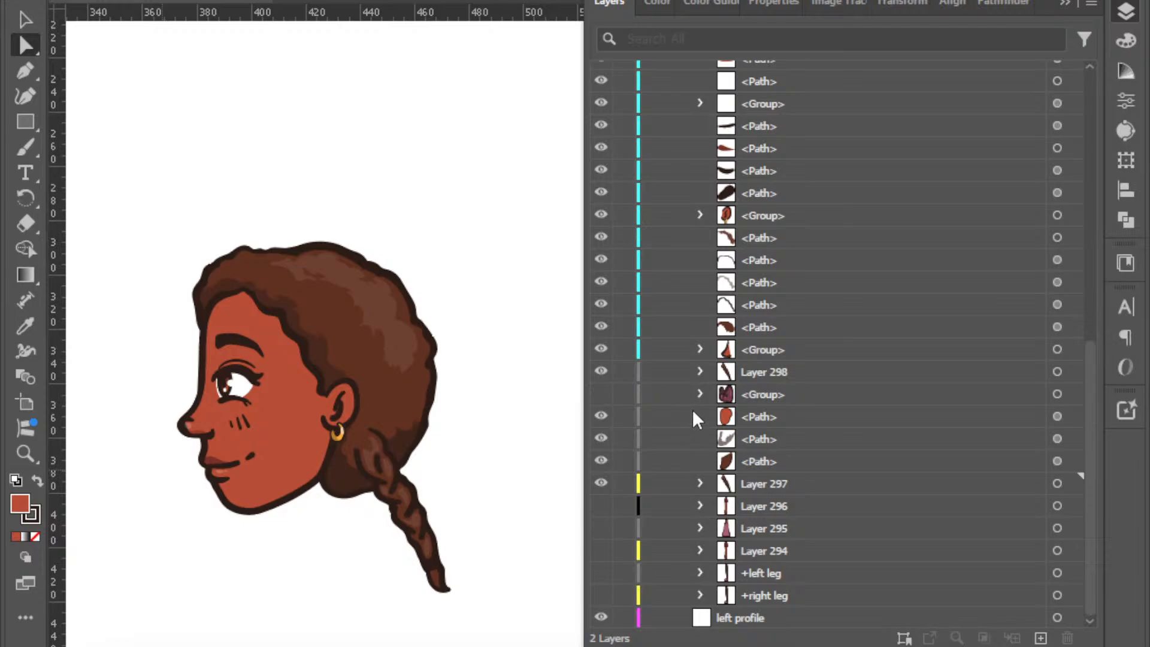
Hide braid Layers 297 and 298, then group the girl's hair fill and shading paths and hide that group.
{"action": "left_click", "coordinate": [602, 485]}
{"action": "scroll", "coordinate": [752, 372], "scroll_direction": "up", "scroll_amount": 1}
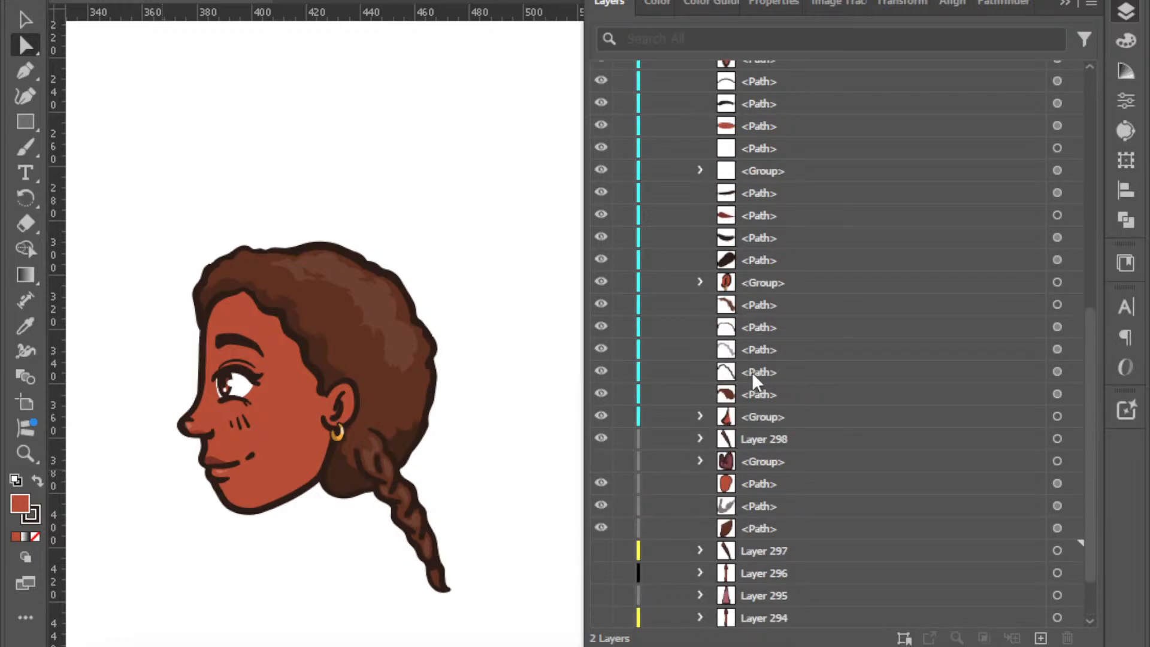
{"action": "left_click", "coordinate": [601, 438]}
{"action": "left_click_drag", "start_coordinate": [500, 531], "coordinate": [372, 231]}
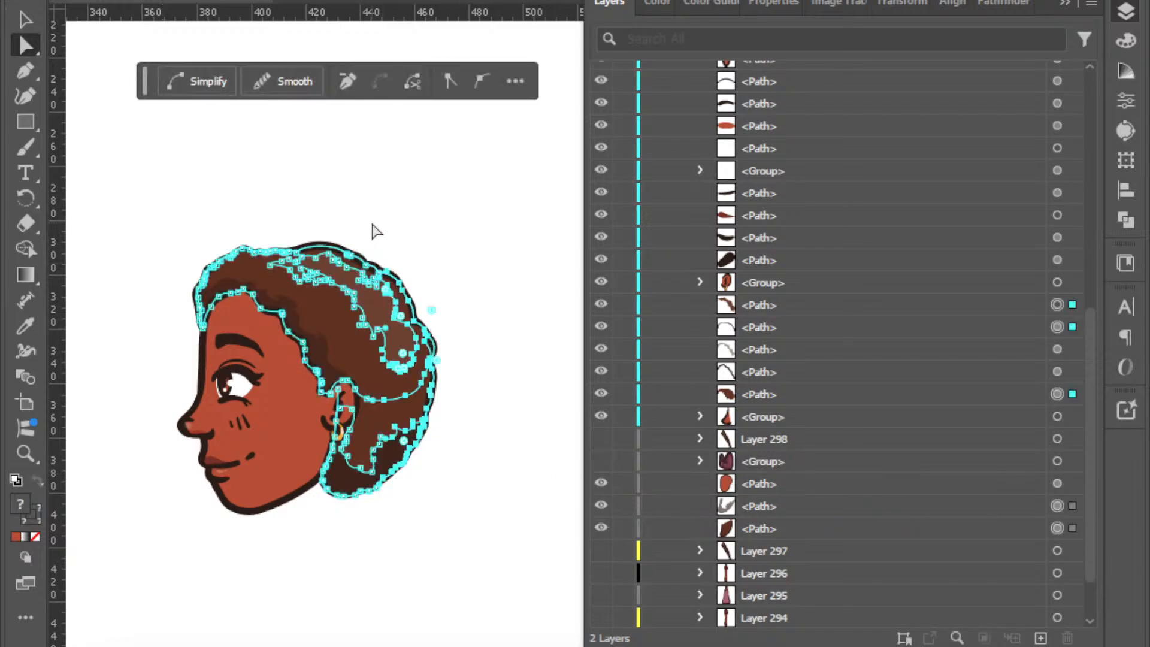
{"action": "left_click", "coordinate": [299, 324], "text": "shift"}
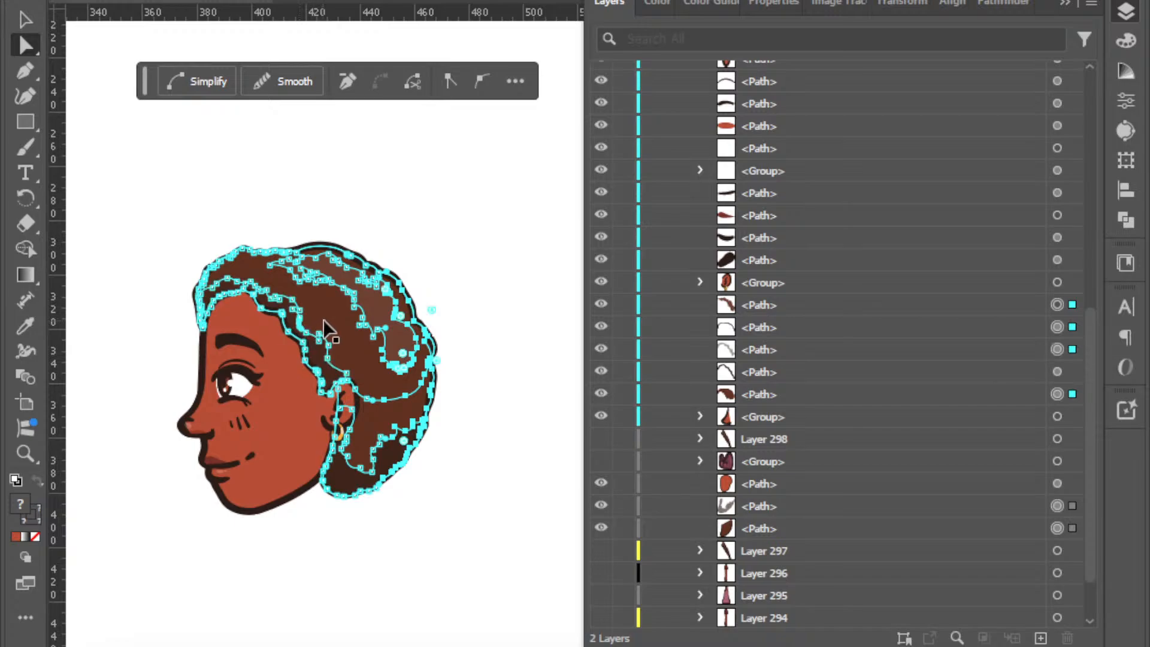
{"action": "key", "text": "ctrl+g"}
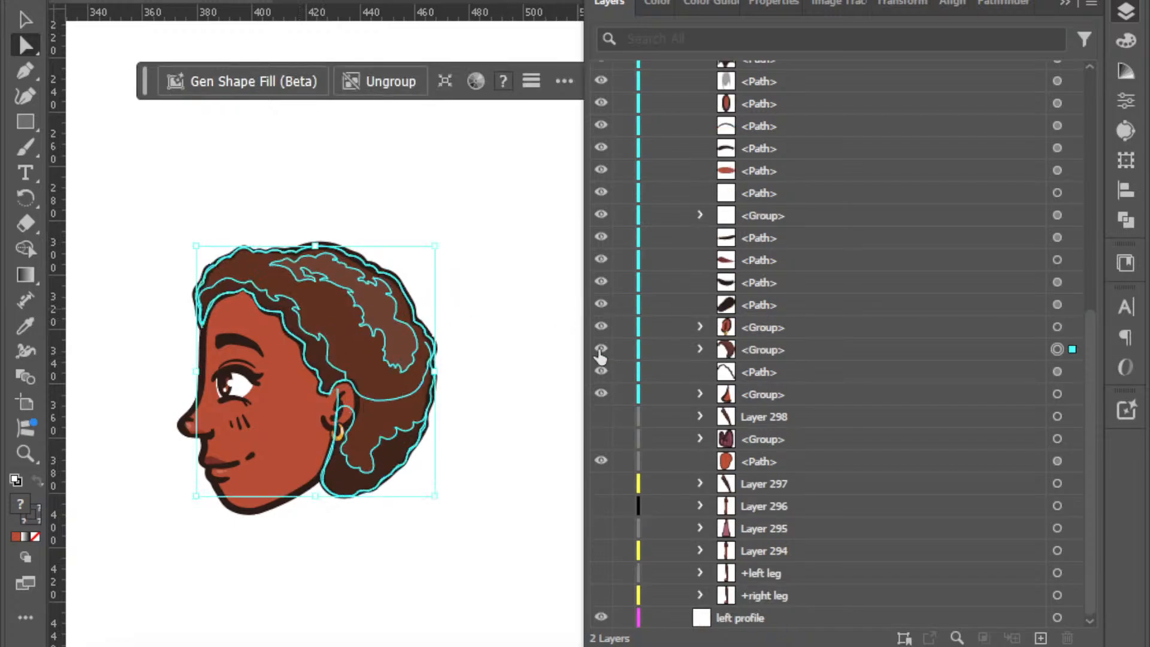
{"action": "left_click", "coordinate": [601, 350]}
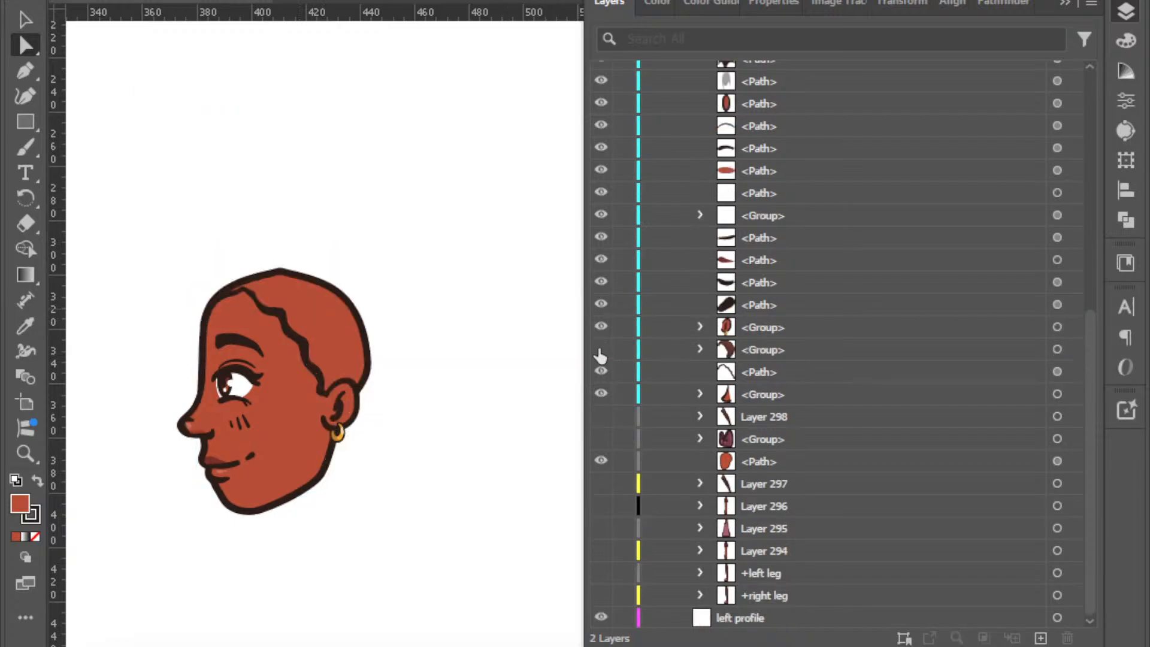
Move the hairline outline path above the forehead into the hidden hair group.
{"action": "left_click", "coordinate": [311, 366]}
{"action": "left_click", "coordinate": [750, 350]}
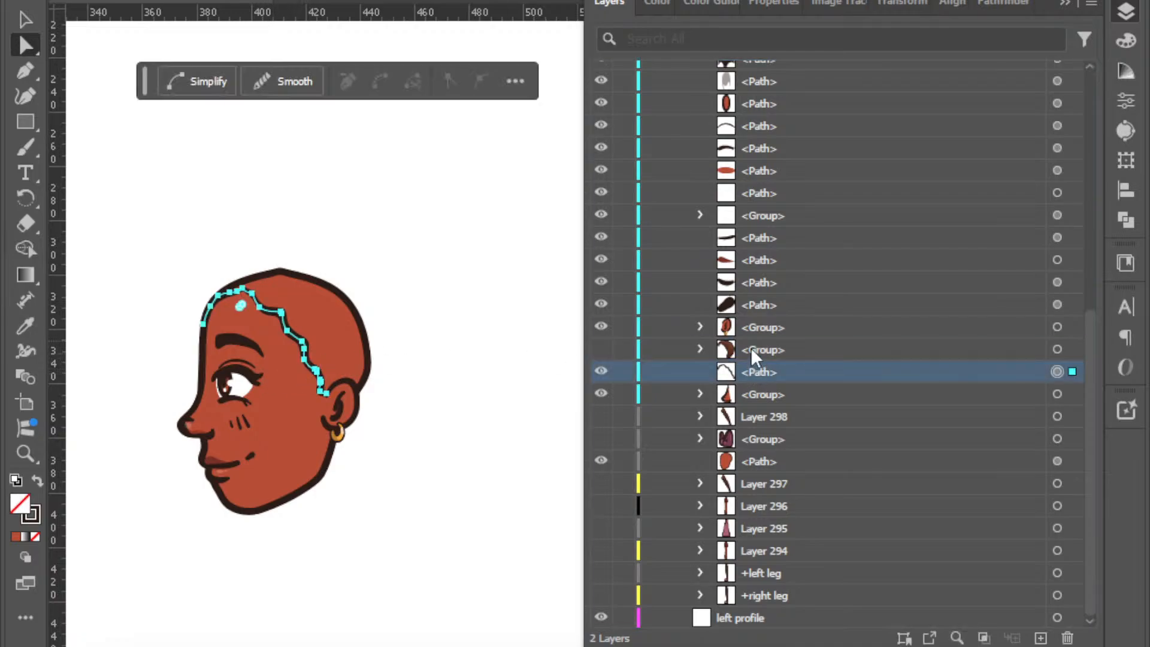
{"action": "key", "text": "Delete"}
Create Layer 299 directly above the hair group and move all of the group's paths into it.
{"action": "left_click", "coordinate": [1040, 638]}
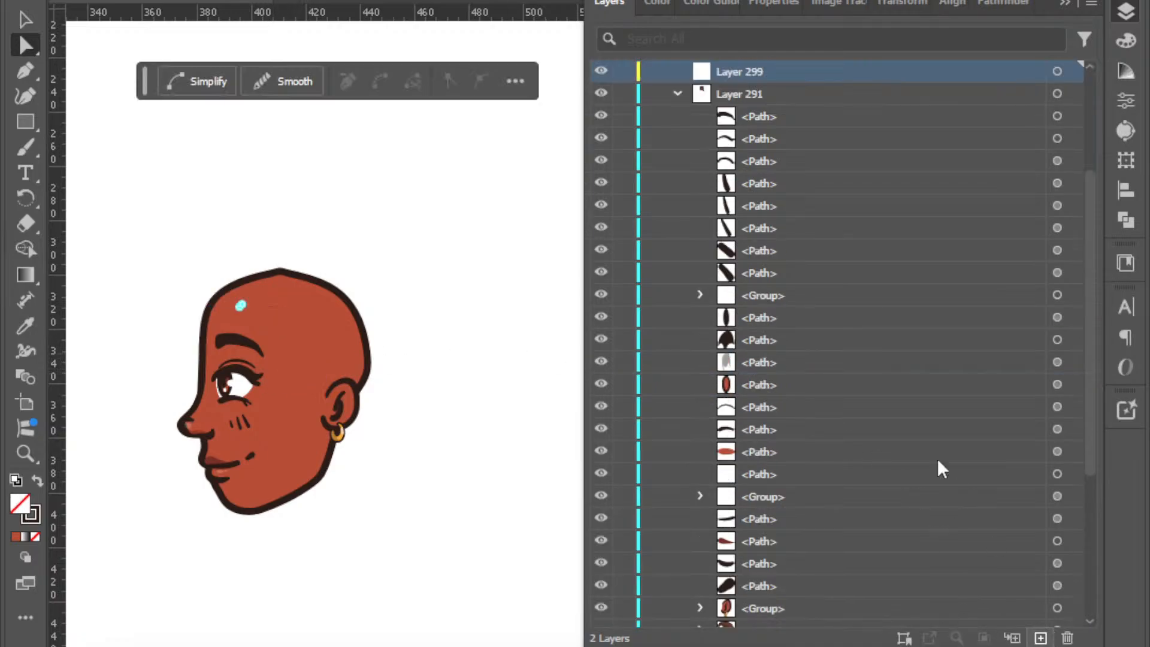
{"action": "left_click_drag", "start_coordinate": [770, 73], "coordinate": [773, 227]}
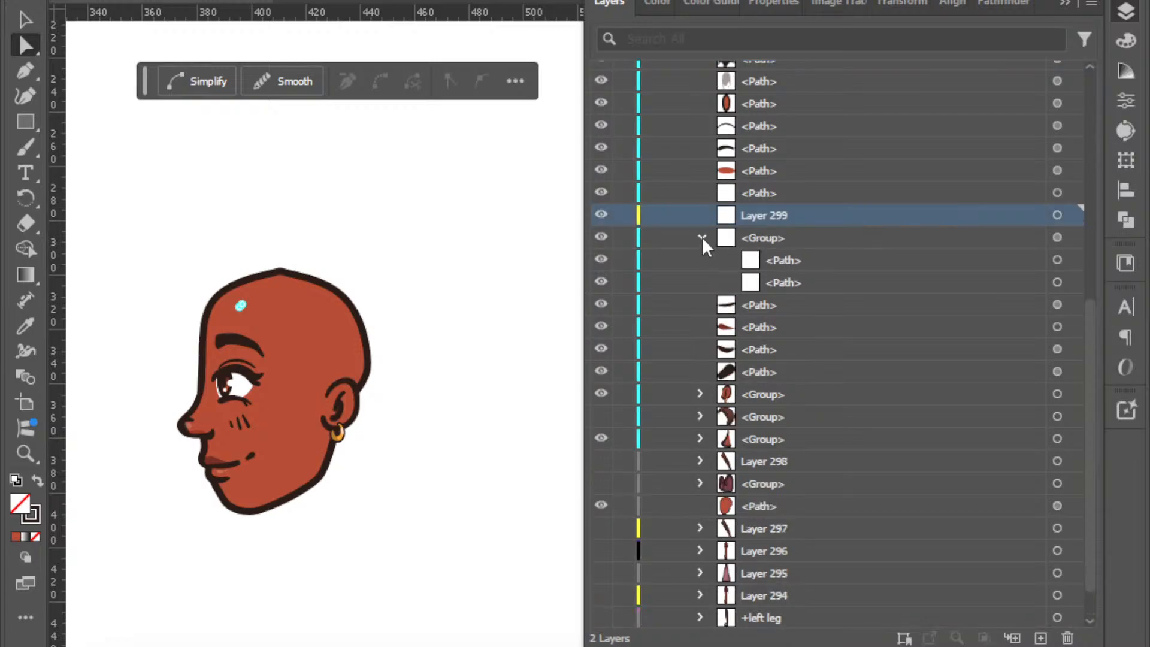
{"action": "left_click", "coordinate": [701, 237]}
{"action": "left_click_drag", "start_coordinate": [763, 216], "coordinate": [712, 362]}
{"action": "left_click", "coordinate": [700, 372]}
{"action": "left_click", "coordinate": [777, 395]}
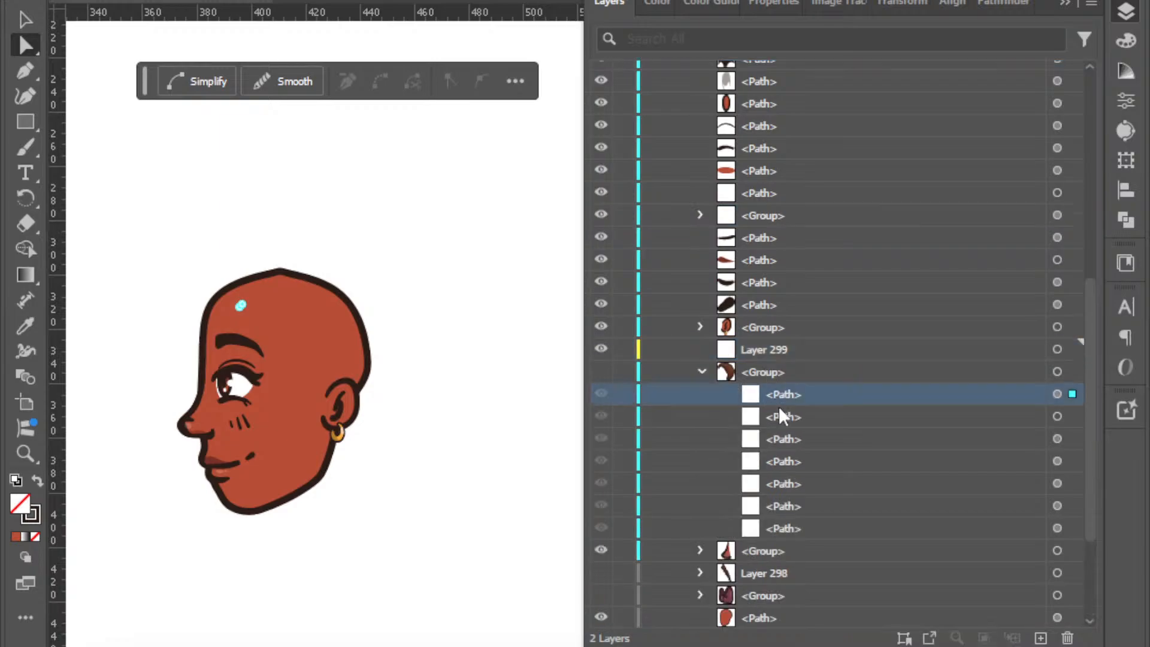
{"action": "left_click", "coordinate": [800, 529], "text": "shift"}
{"action": "left_click_drag", "start_coordinate": [775, 413], "coordinate": [774, 350]}
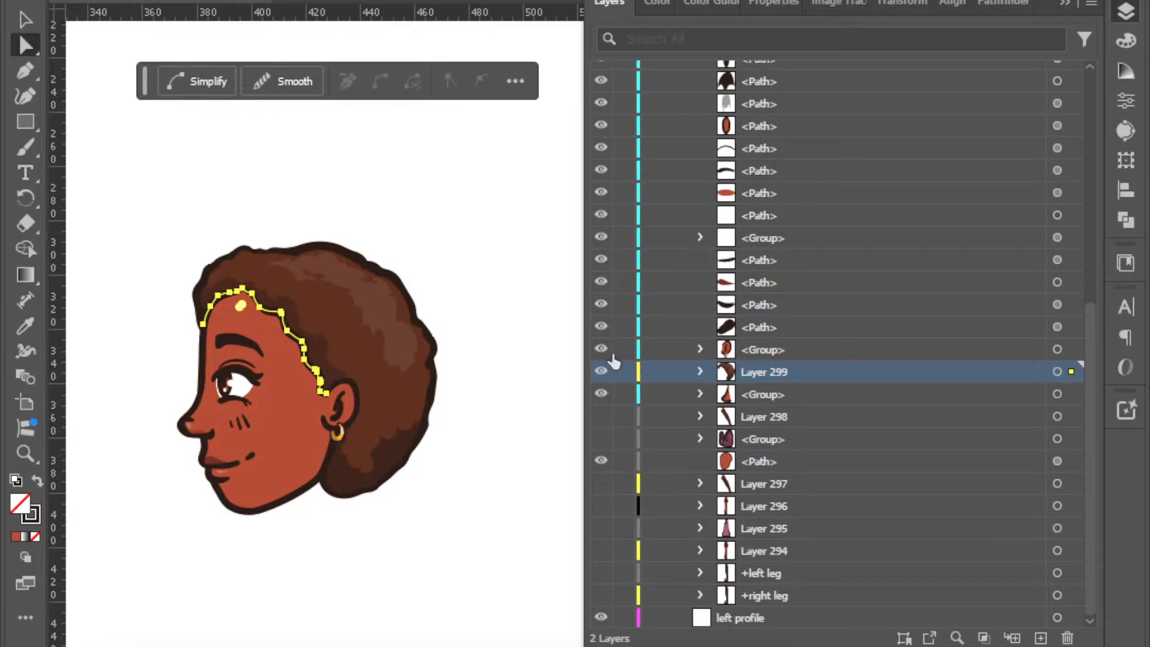
{"action": "left_click", "coordinate": [563, 317]}
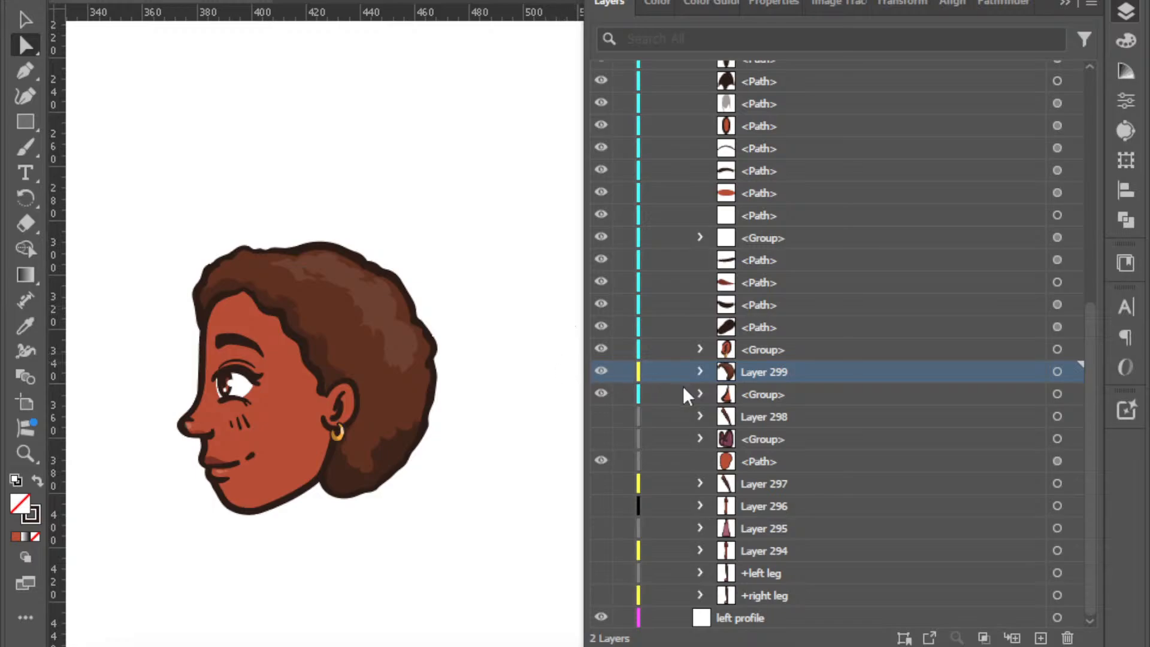
Hide hair Layer 299 and toggle the ear group's visibility to check which artwork it contains.
{"action": "left_click", "coordinate": [601, 372]}
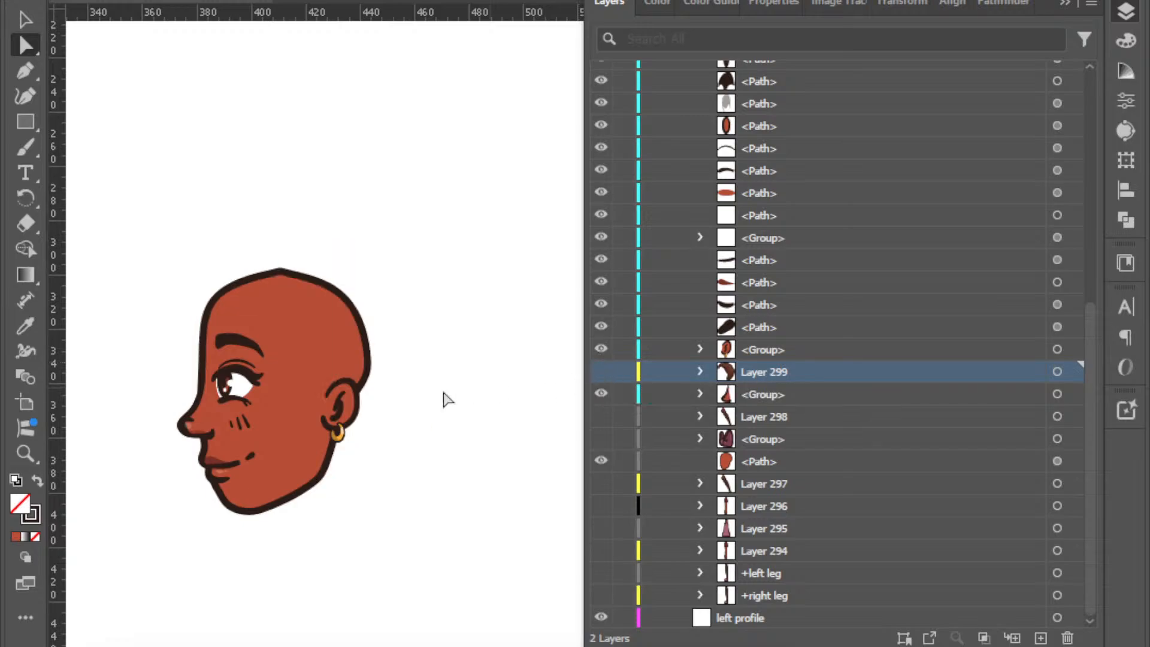
{"action": "left_click", "coordinate": [341, 427]}
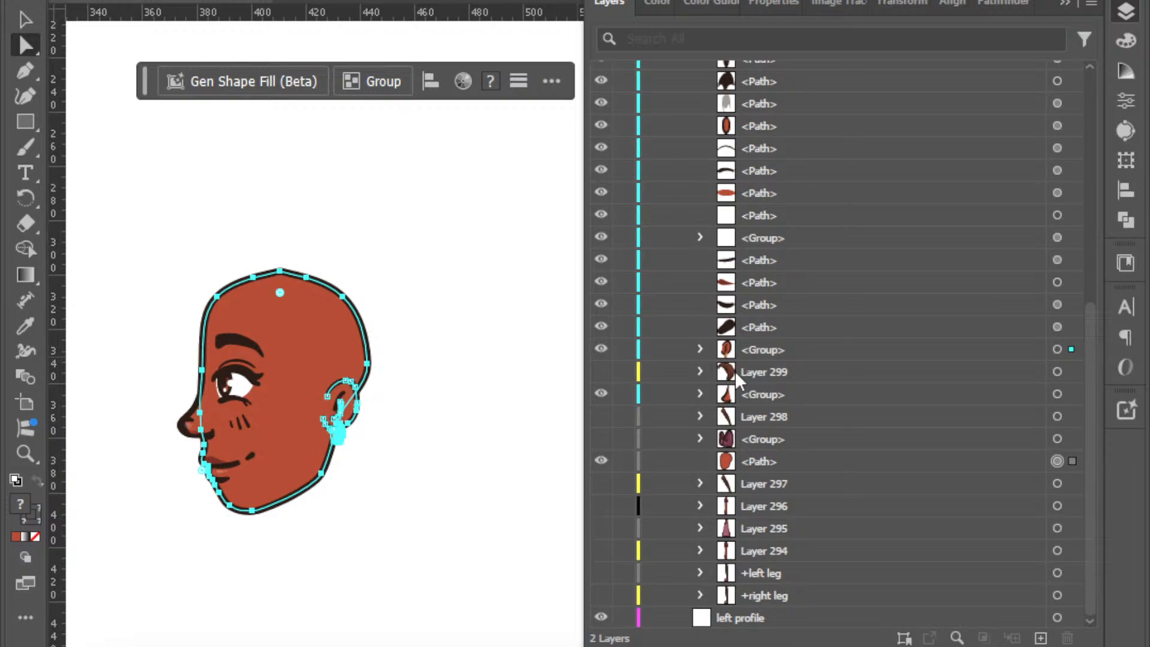
{"action": "left_click", "coordinate": [602, 349]}
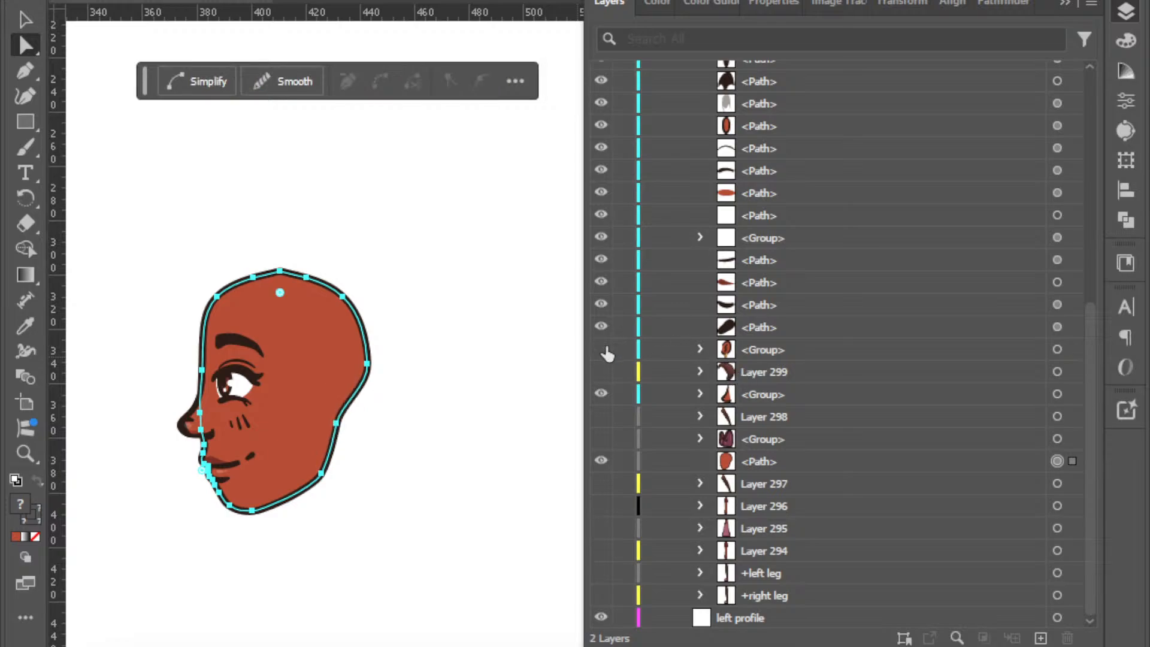
{"action": "left_click", "coordinate": [603, 349]}
{"action": "left_click", "coordinate": [479, 355]}
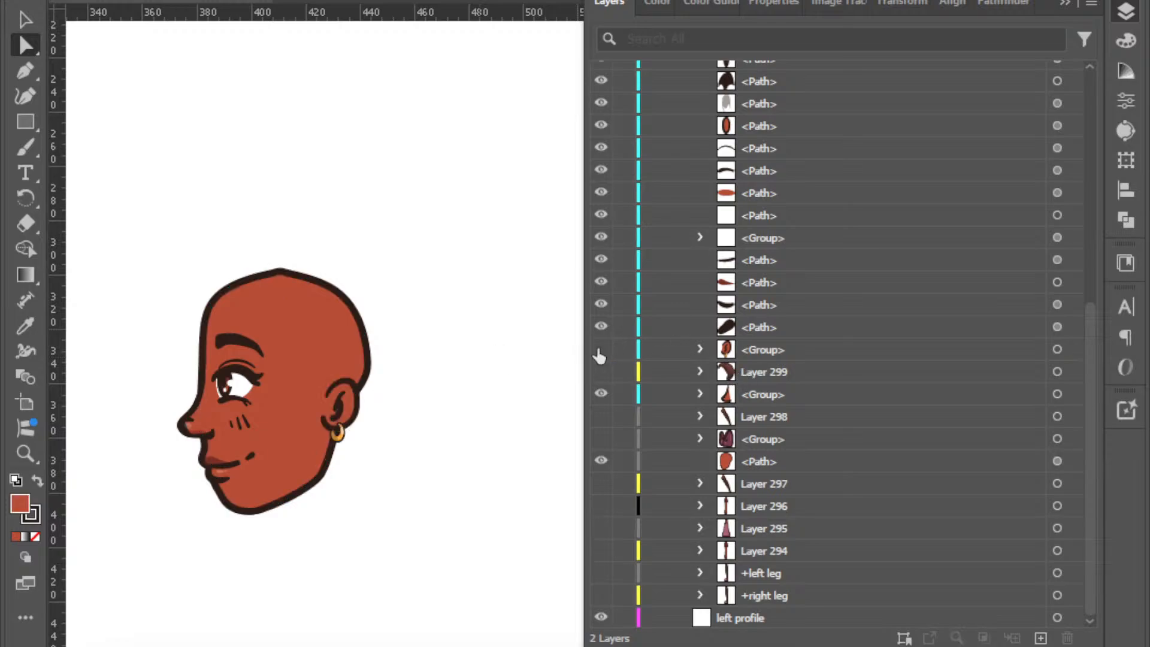
{"action": "left_click", "coordinate": [600, 352]}
{"action": "left_click", "coordinate": [599, 352]}
Create Layer 300 directly above the ear group and move all of the group's ear and earring paths into it.
{"action": "left_click", "coordinate": [1040, 638]}
{"action": "left_click_drag", "start_coordinate": [754, 71], "coordinate": [735, 566]}
{"action": "left_click", "coordinate": [700, 565]}
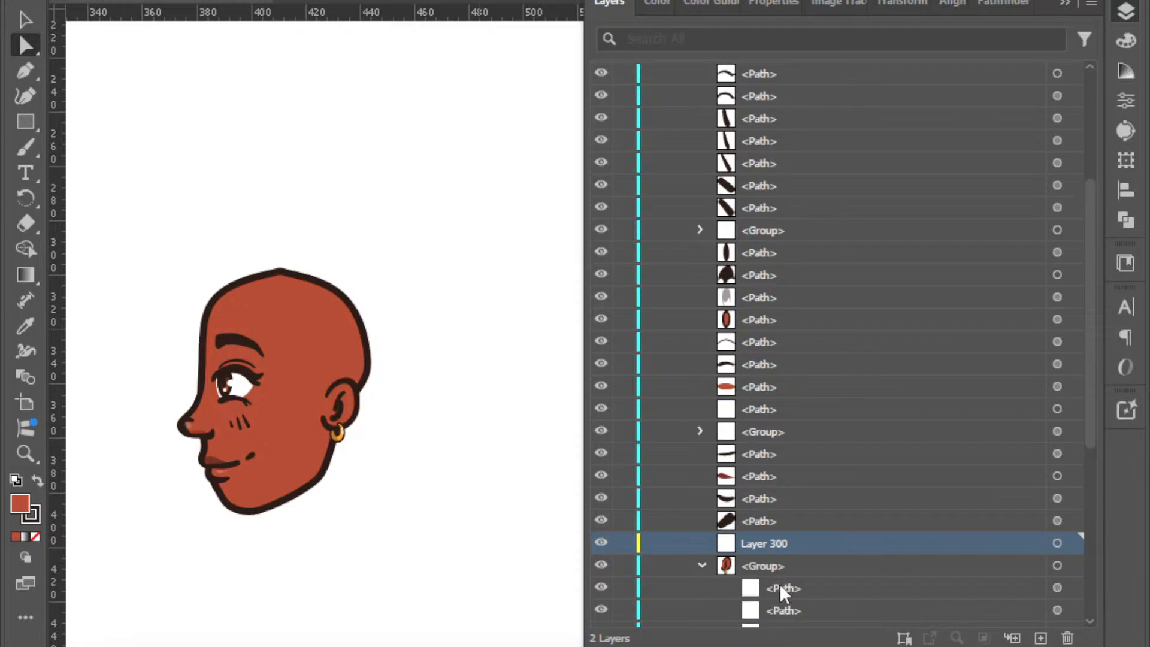
{"action": "left_click", "coordinate": [782, 585]}
{"action": "scroll", "coordinate": [796, 539], "scroll_direction": "down", "scroll_amount": 3}
{"action": "left_click", "coordinate": [785, 499], "text": "shift"}
{"action": "left_click_drag", "start_coordinate": [776, 387], "coordinate": [772, 342]}
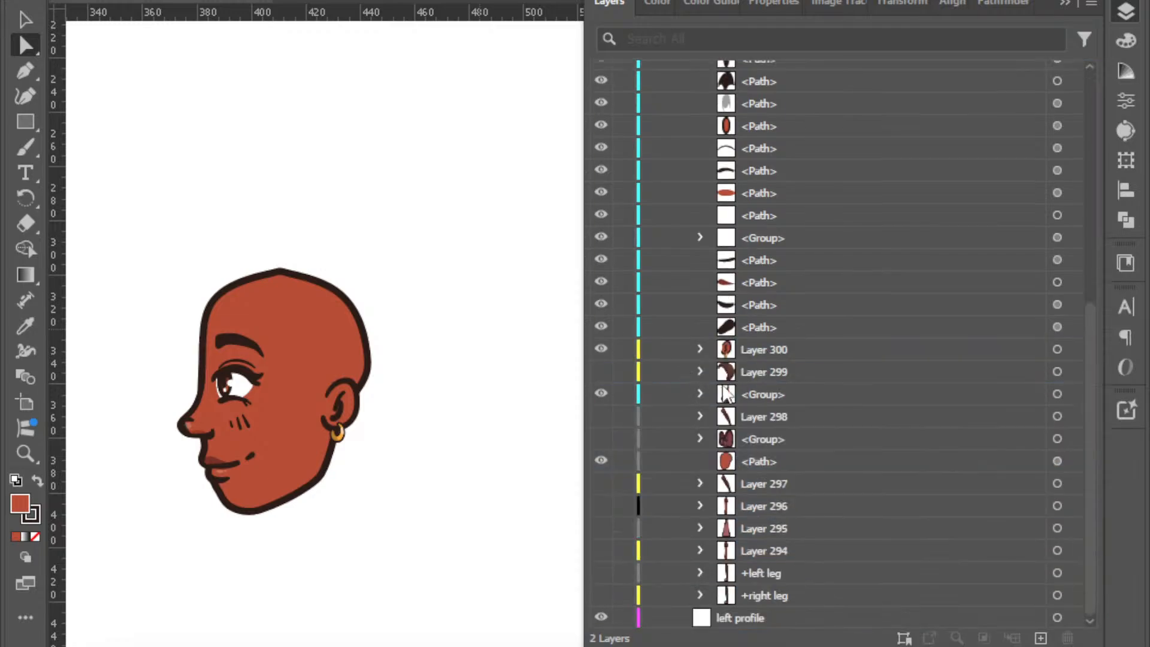
Hide ear Layer 300 and duplicate the head shape path in place.
{"action": "left_click", "coordinate": [601, 349]}
{"action": "left_click_drag", "start_coordinate": [379, 494], "coordinate": [302, 483]}
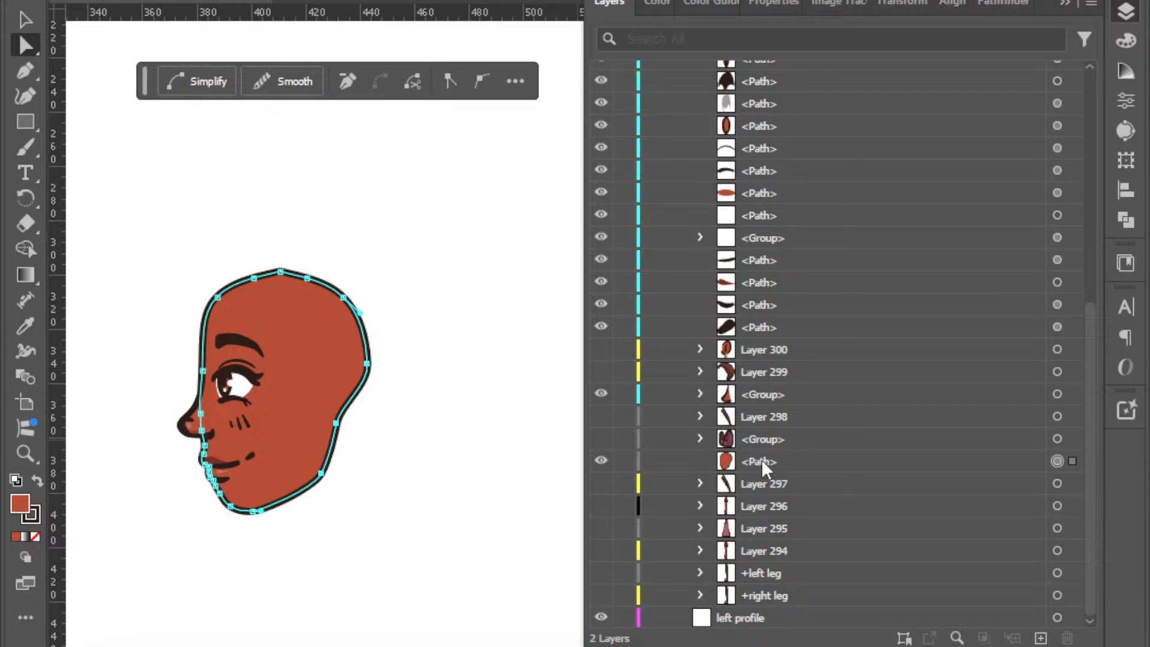
{"action": "left_click_drag", "start_coordinate": [760, 459], "coordinate": [793, 465]}
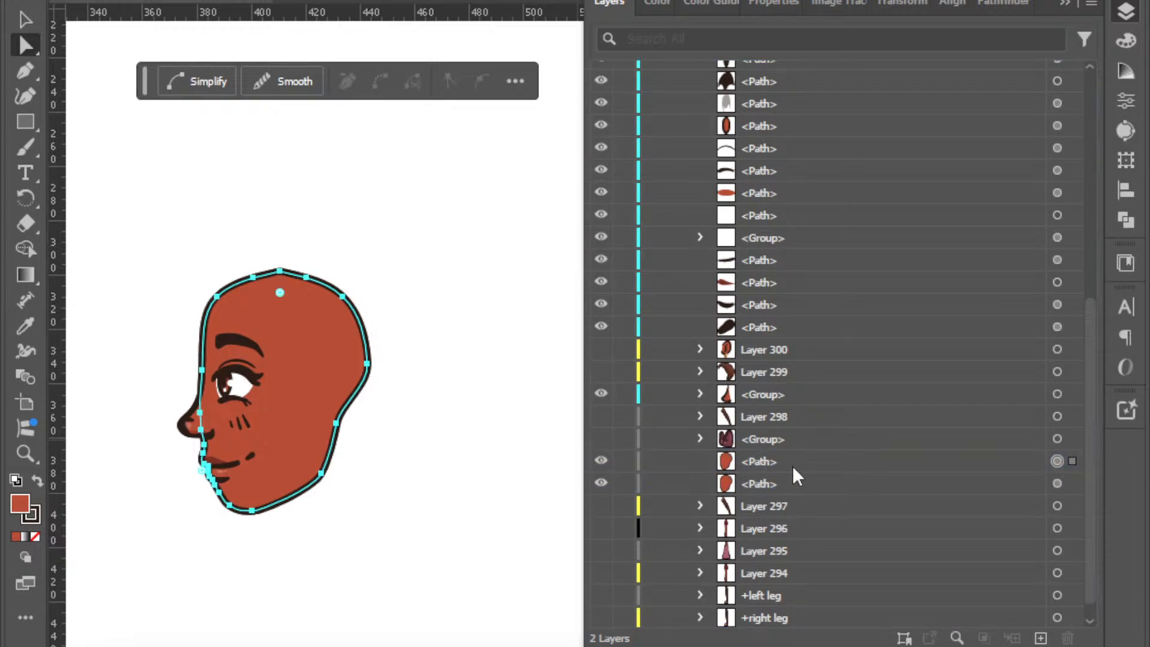
Remove the stroke from the lower head path and the fill from the upper copy, separating fill and outline.
{"action": "left_click", "coordinate": [803, 483]}
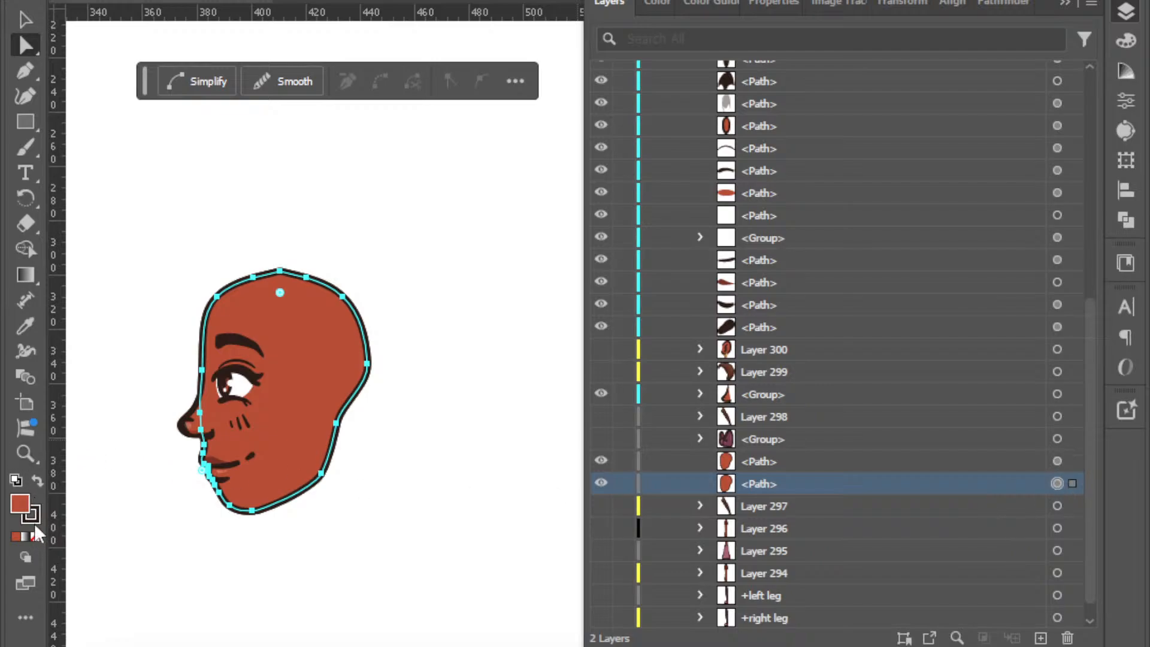
{"action": "left_click", "coordinate": [34, 521]}
{"action": "left_click", "coordinate": [35, 537]}
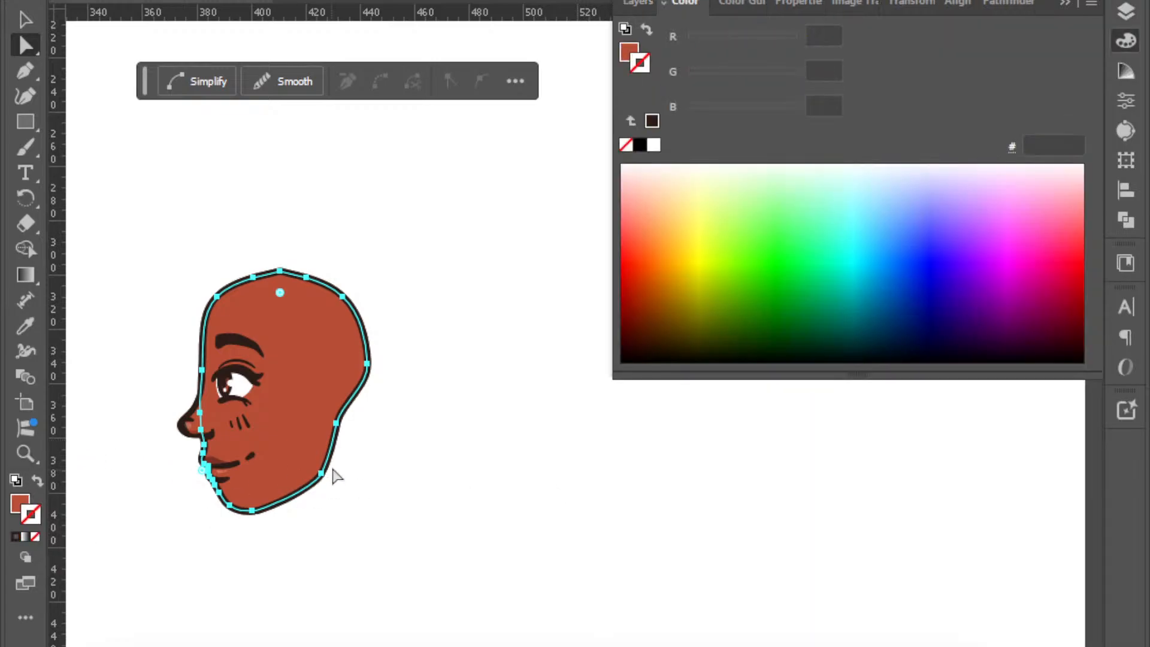
{"action": "left_click", "coordinate": [1125, 11]}
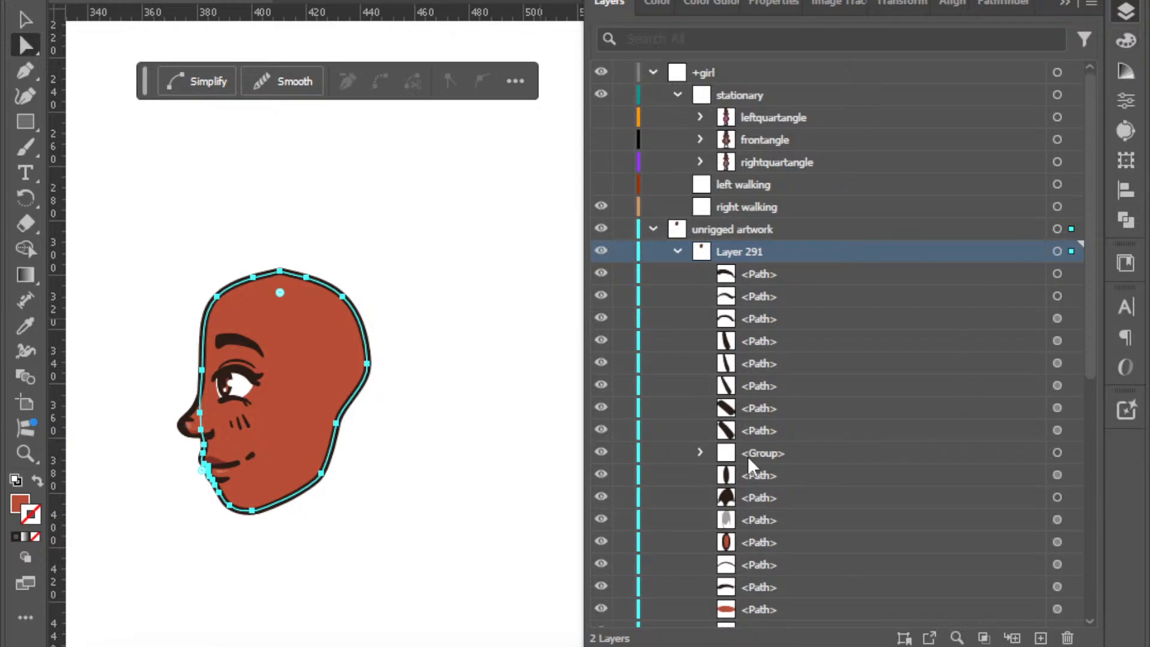
{"action": "scroll", "coordinate": [779, 447], "scroll_direction": "down", "scroll_amount": 5}
{"action": "left_click", "coordinate": [797, 442]}
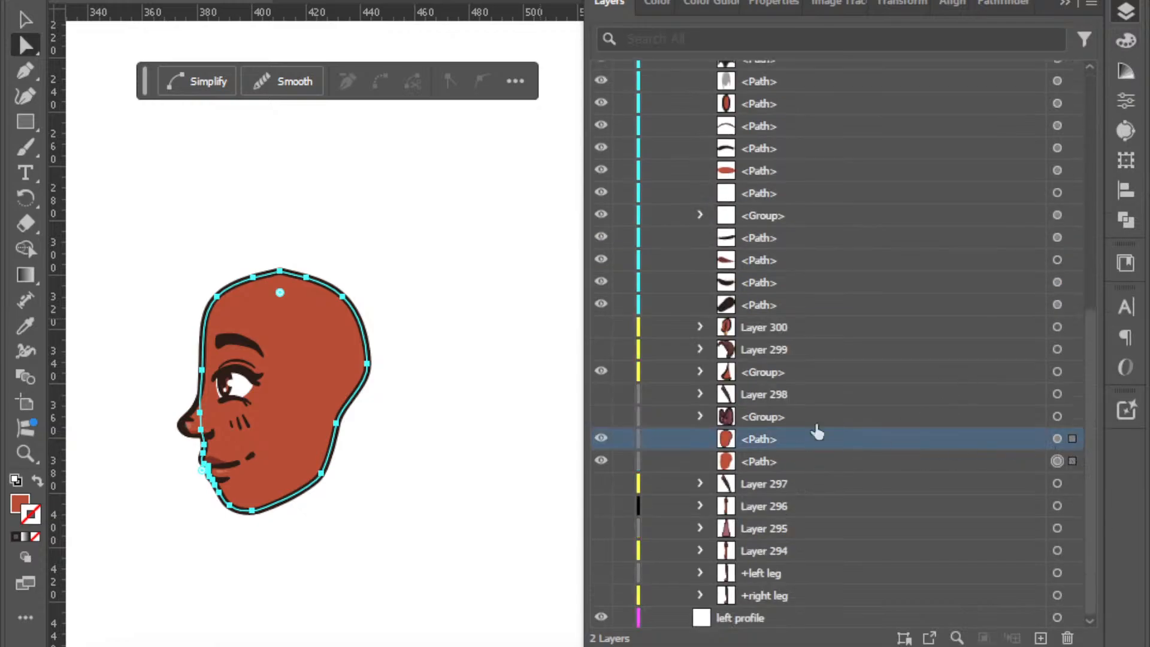
{"action": "left_click", "coordinate": [19, 506]}
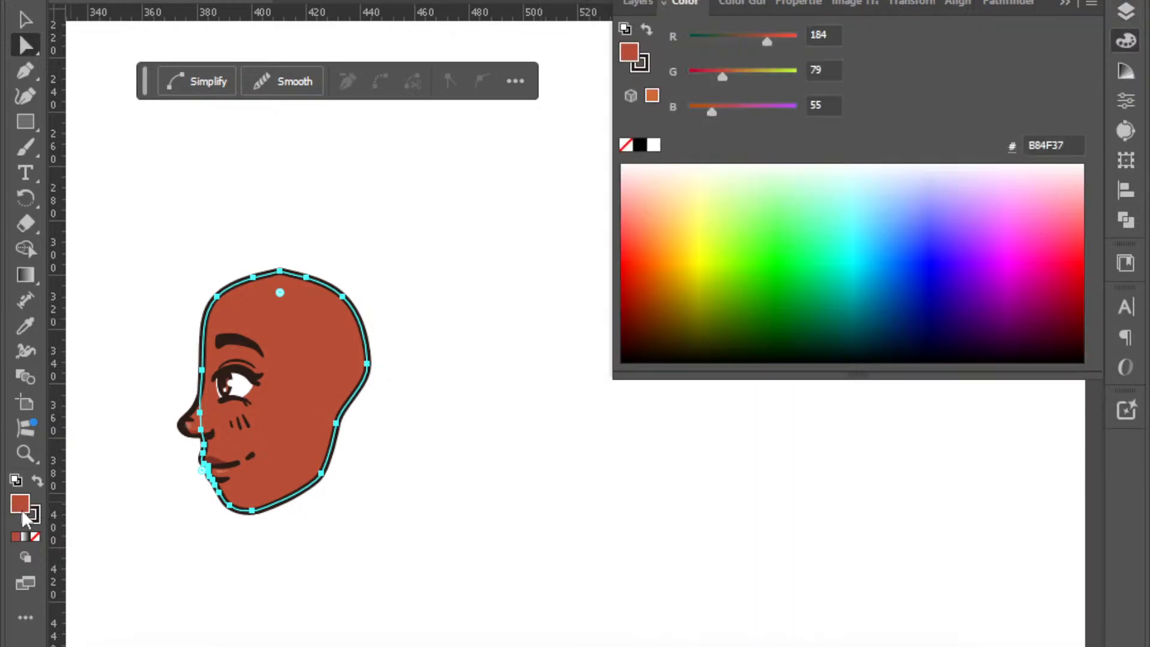
{"action": "left_click", "coordinate": [37, 534]}
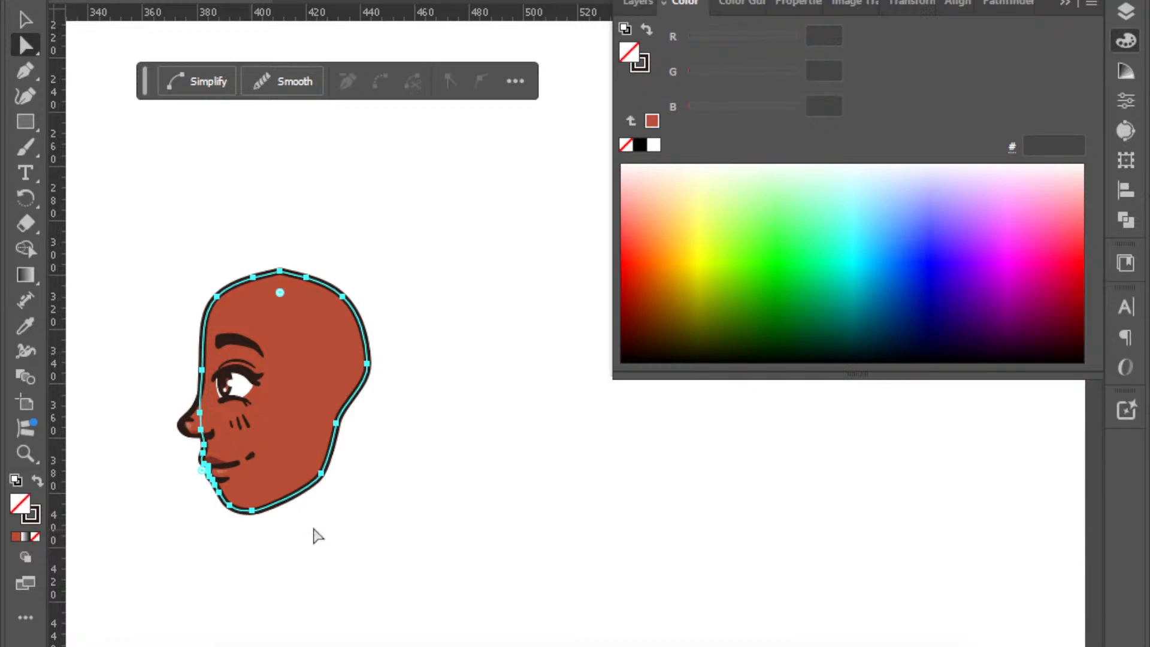
{"action": "left_click", "coordinate": [537, 488]}
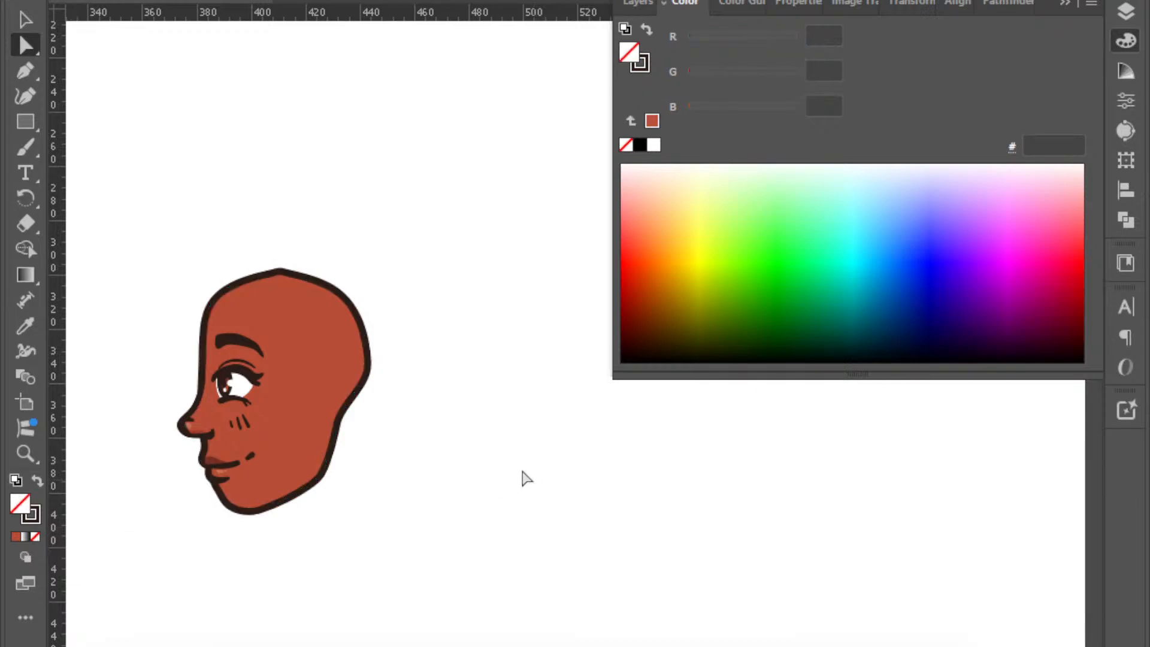
Round off the pointed crown of the head on both the outline path and the fill path.
{"action": "left_click", "coordinate": [278, 280]}
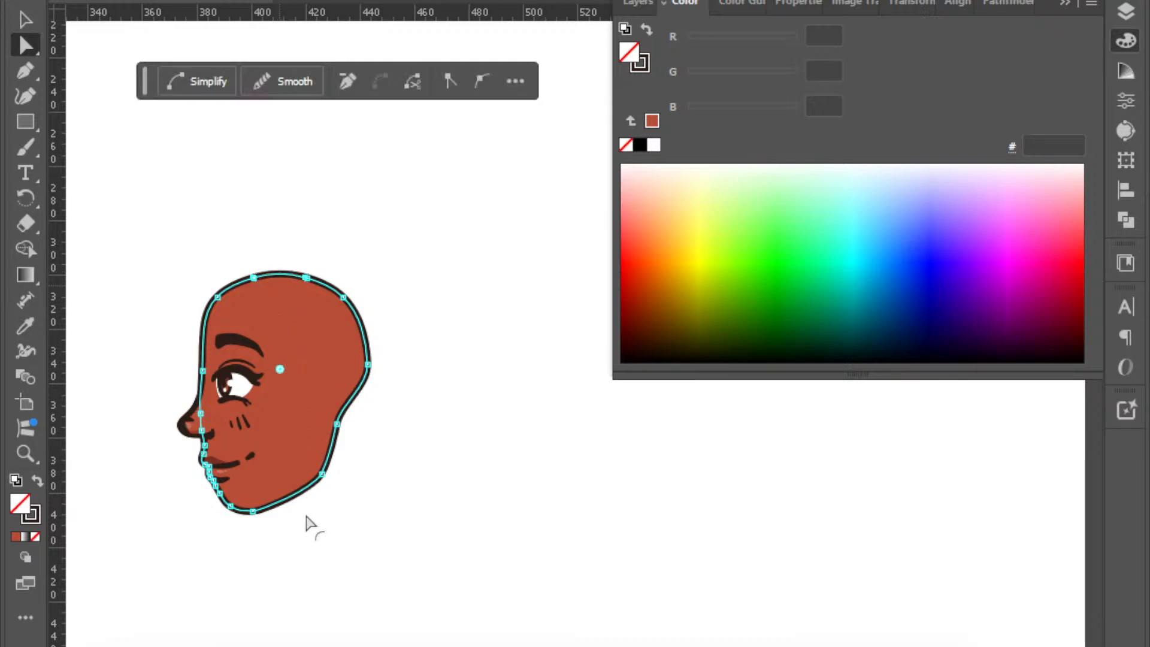
{"action": "left_click", "coordinate": [270, 344]}
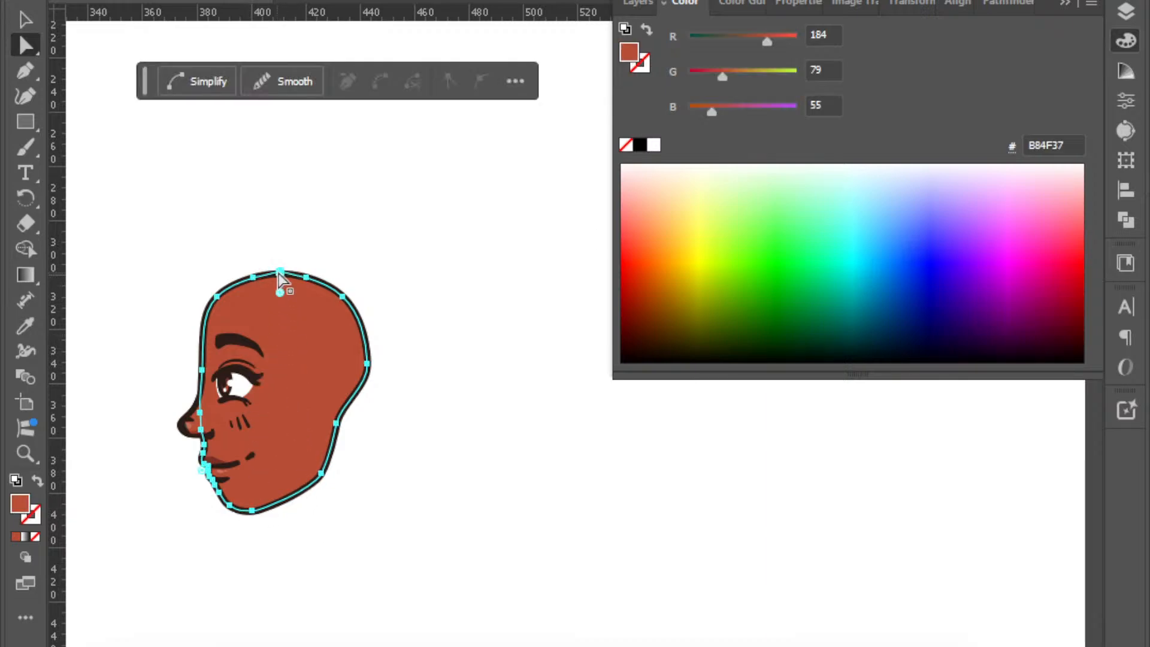
{"action": "left_click_drag", "start_coordinate": [284, 315], "coordinate": [272, 280]}
{"action": "left_click", "coordinate": [280, 271]}
{"action": "left_click_drag", "start_coordinate": [281, 297], "coordinate": [291, 350]}
{"action": "left_click", "coordinate": [490, 447]}
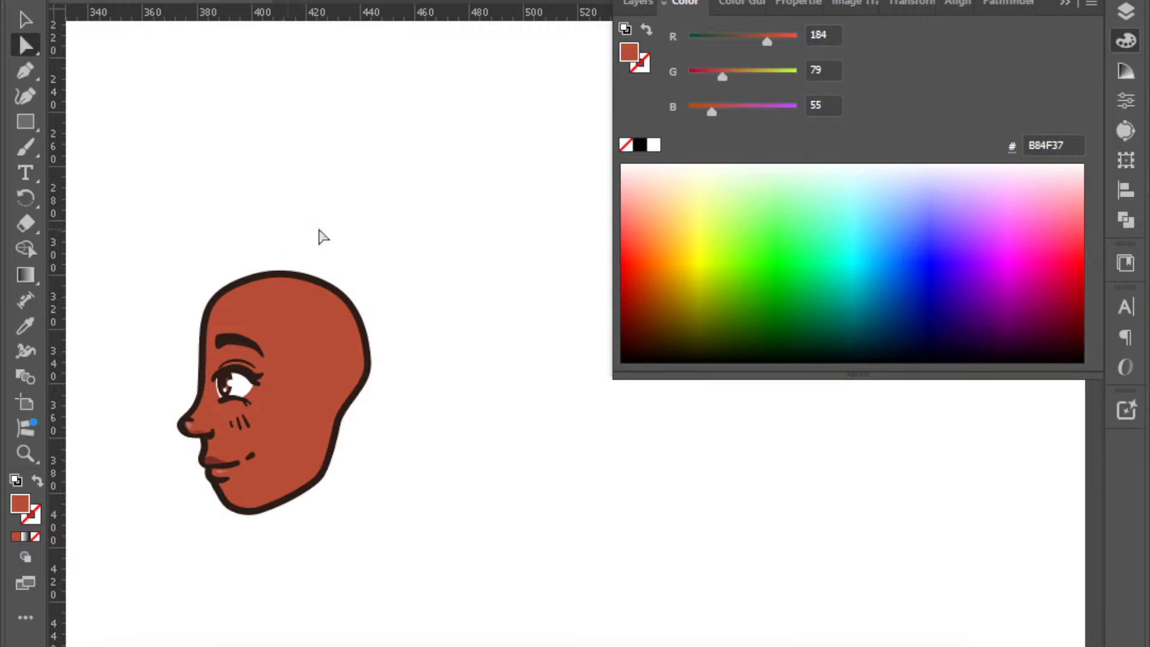
Create Layer 301 directly below the bow group and move the head outline and head fill paths into it.
{"action": "left_click", "coordinate": [1126, 12]}
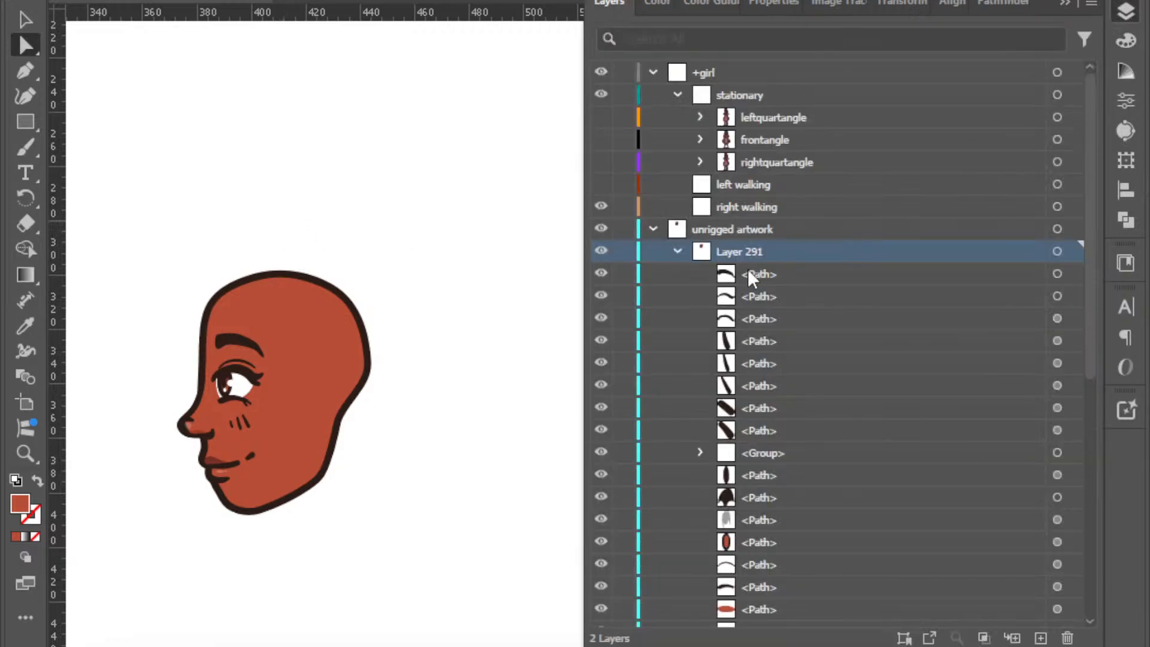
{"action": "scroll", "coordinate": [623, 478], "scroll_direction": "down", "scroll_amount": 10}
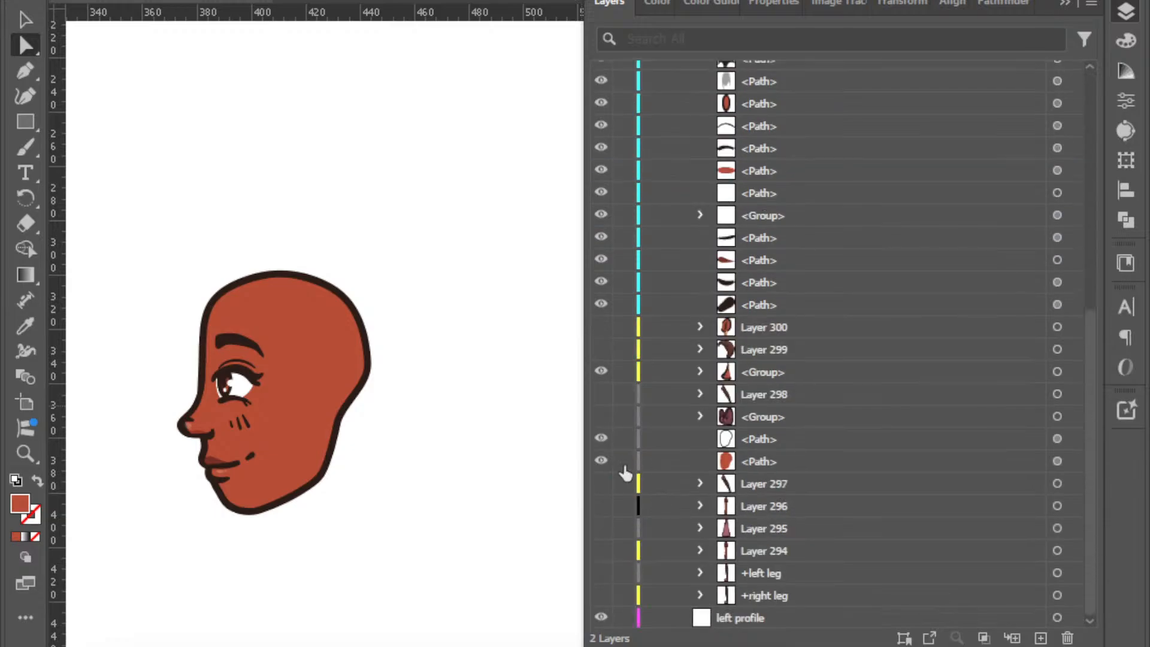
{"action": "left_click_drag", "start_coordinate": [484, 298], "coordinate": [343, 407]}
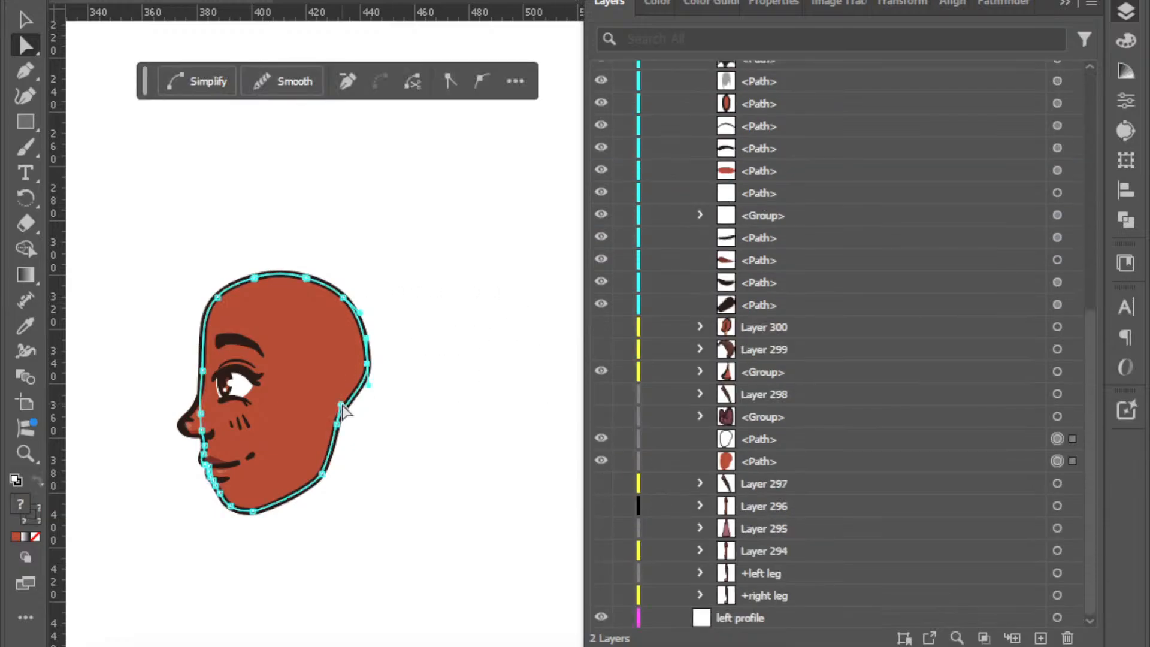
{"action": "left_click", "coordinate": [1040, 637]}
{"action": "scroll", "coordinate": [817, 220], "scroll_direction": "up", "scroll_amount": 3}
{"action": "left_click_drag", "start_coordinate": [758, 244], "coordinate": [776, 601]}
{"action": "left_click_drag", "start_coordinate": [777, 617], "coordinate": [760, 413]}
{"action": "left_click", "coordinate": [765, 469]}
{"action": "left_click", "coordinate": [760, 443], "text": "shift"}
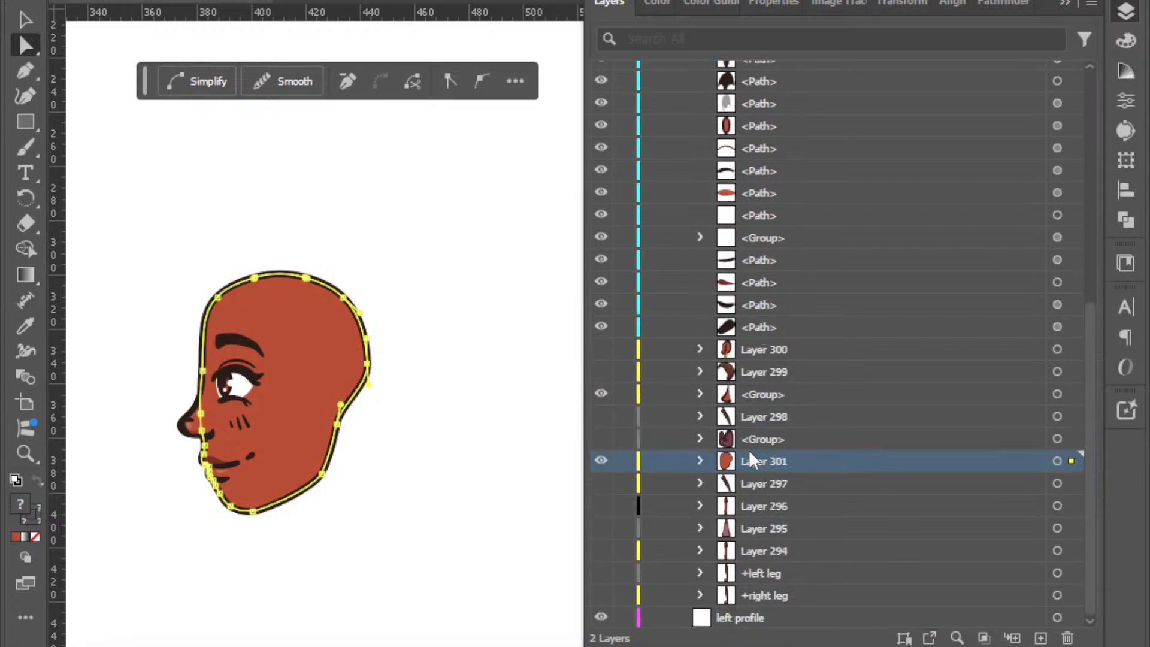
Move ear Layer 300 into hair Layer 299 and hide head Layer 301.
{"action": "left_click_drag", "start_coordinate": [762, 351], "coordinate": [766, 368]}
{"action": "left_click", "coordinate": [700, 348]}
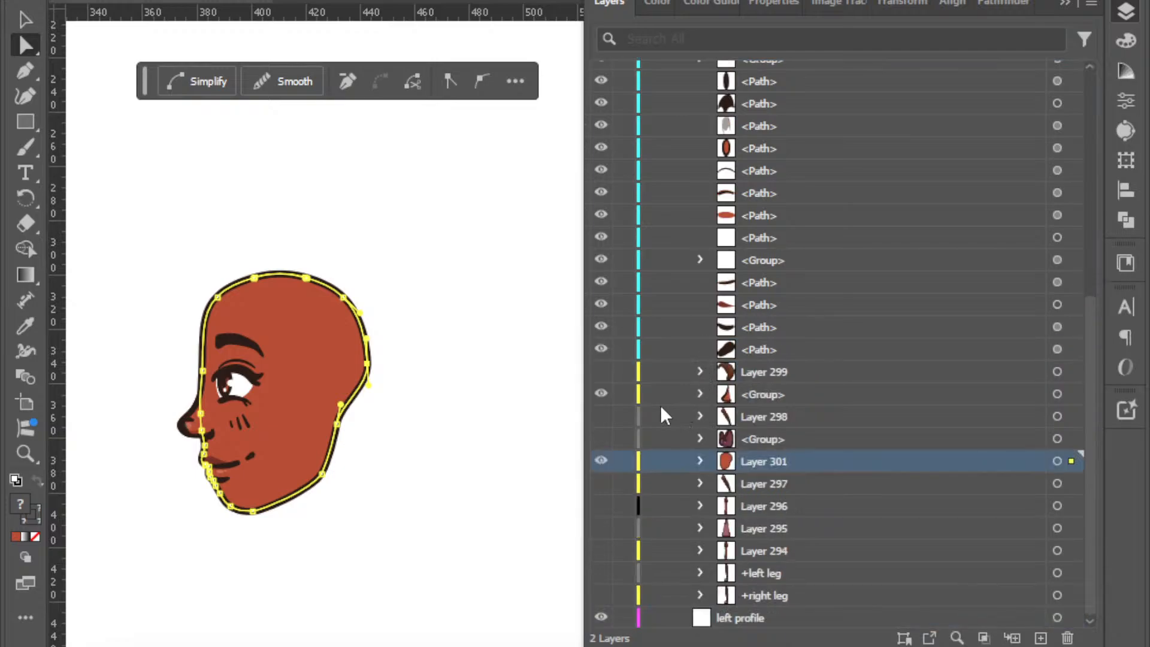
{"action": "left_click", "coordinate": [600, 461]}
Create Layer 302 above the three cheek mark paths, move them into it and hide the layer.
{"action": "left_click_drag", "start_coordinate": [286, 425], "coordinate": [226, 445]}
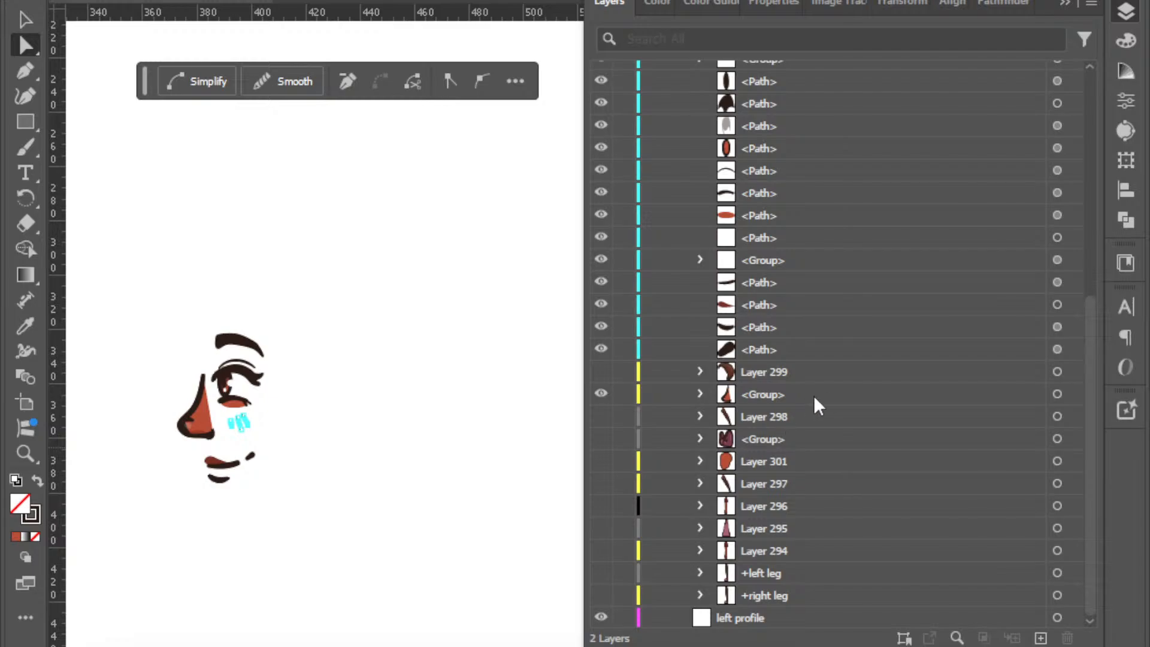
{"action": "scroll", "coordinate": [815, 396], "scroll_direction": "up", "scroll_amount": 6}
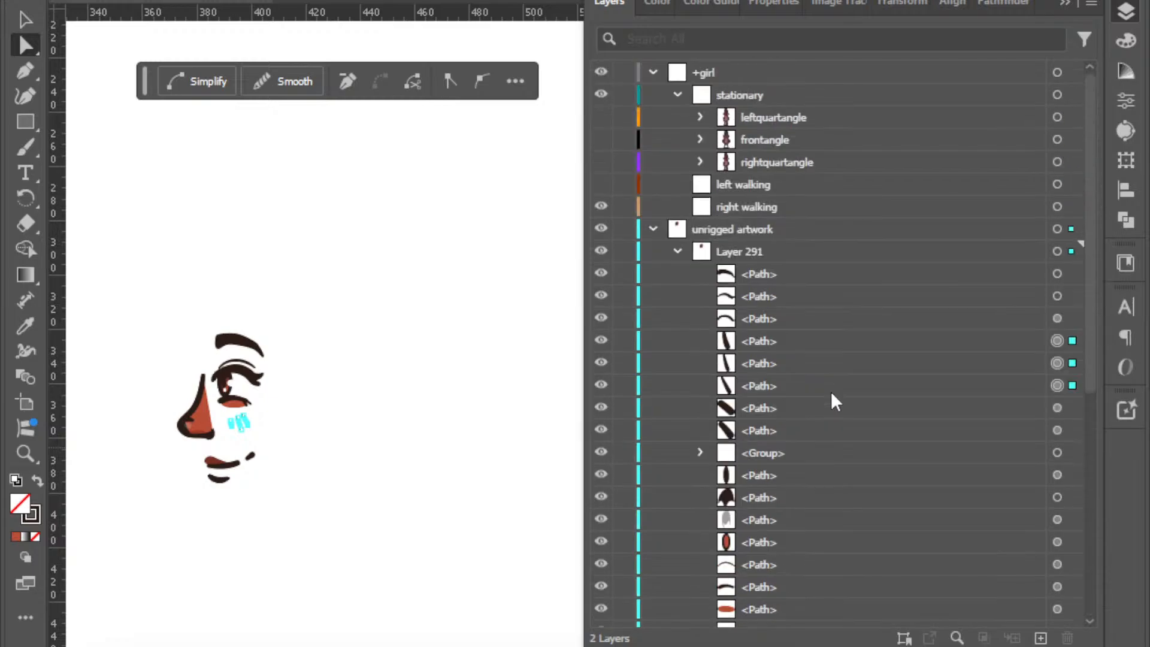
{"action": "left_click", "coordinate": [1040, 638]}
{"action": "left_click_drag", "start_coordinate": [929, 254], "coordinate": [873, 358]}
{"action": "left_click", "coordinate": [856, 365]}
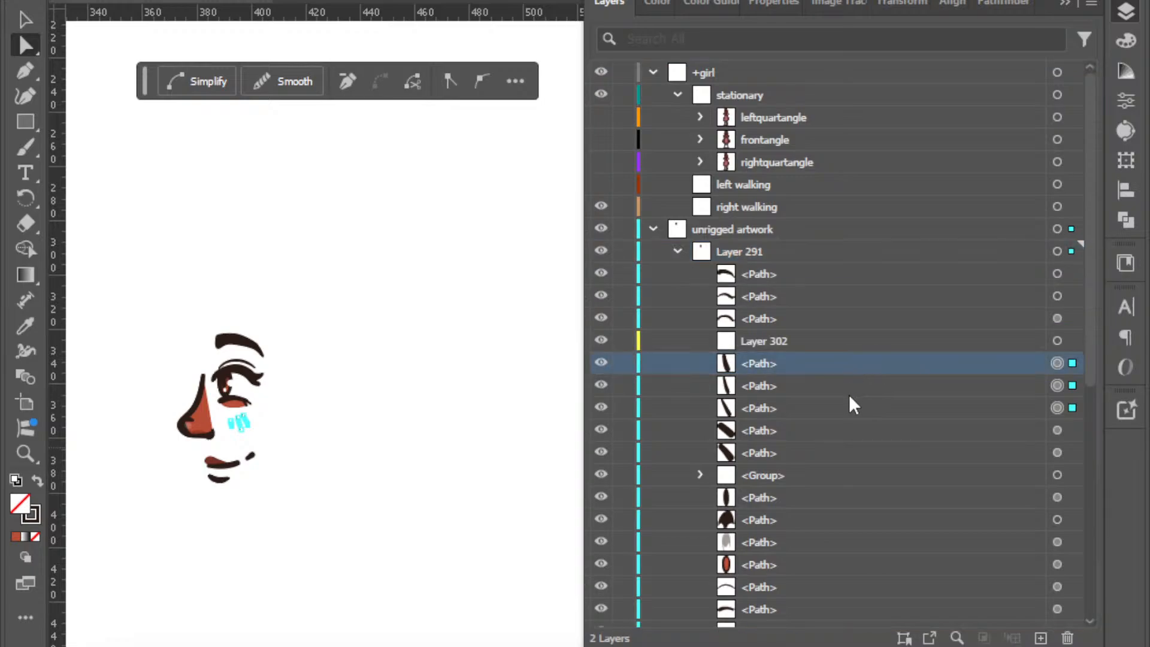
{"action": "left_click", "coordinate": [850, 398], "text": "shift"}
{"action": "left_click_drag", "start_coordinate": [800, 368], "coordinate": [755, 343]}
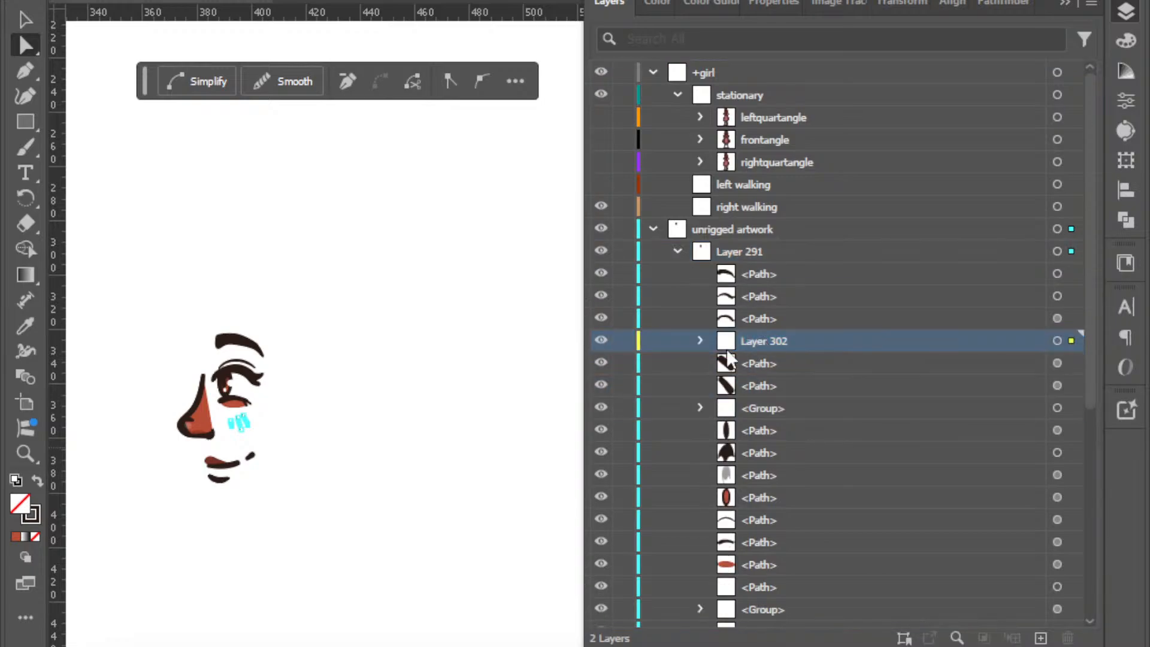
{"action": "left_click", "coordinate": [600, 340]}
Hide the nose group, create Layer 303 directly above it and move all five nose paths into the new layer.
{"action": "left_click_drag", "start_coordinate": [159, 397], "coordinate": [214, 439]}
{"action": "scroll", "coordinate": [788, 294], "scroll_direction": "down", "scroll_amount": 5}
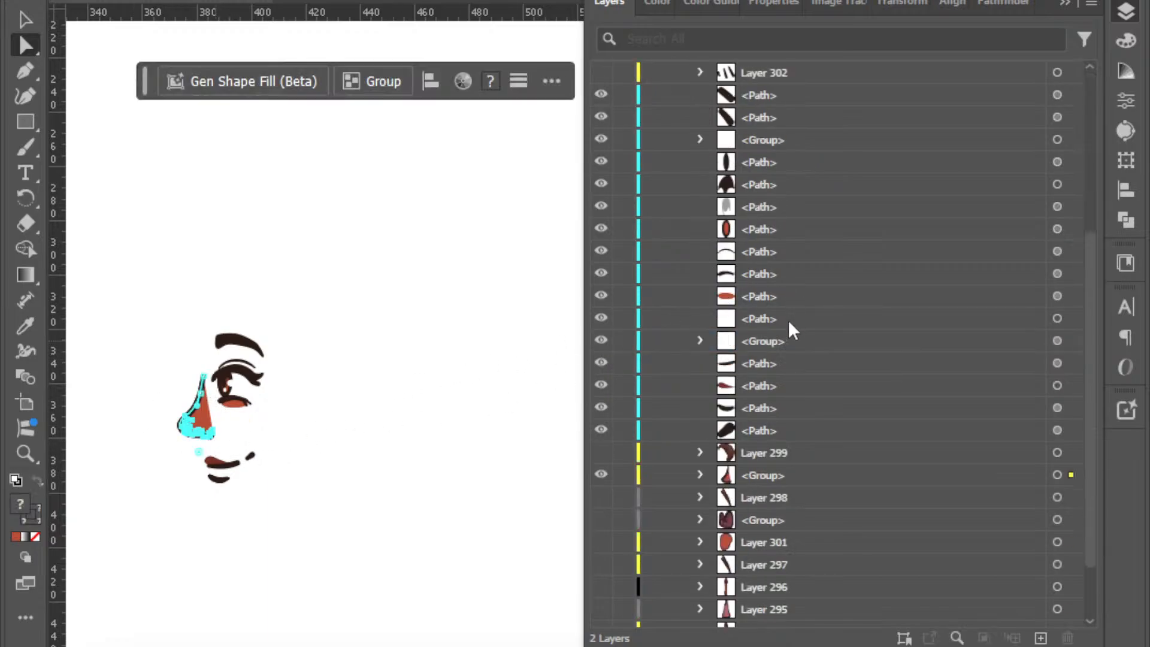
{"action": "left_click", "coordinate": [601, 474]}
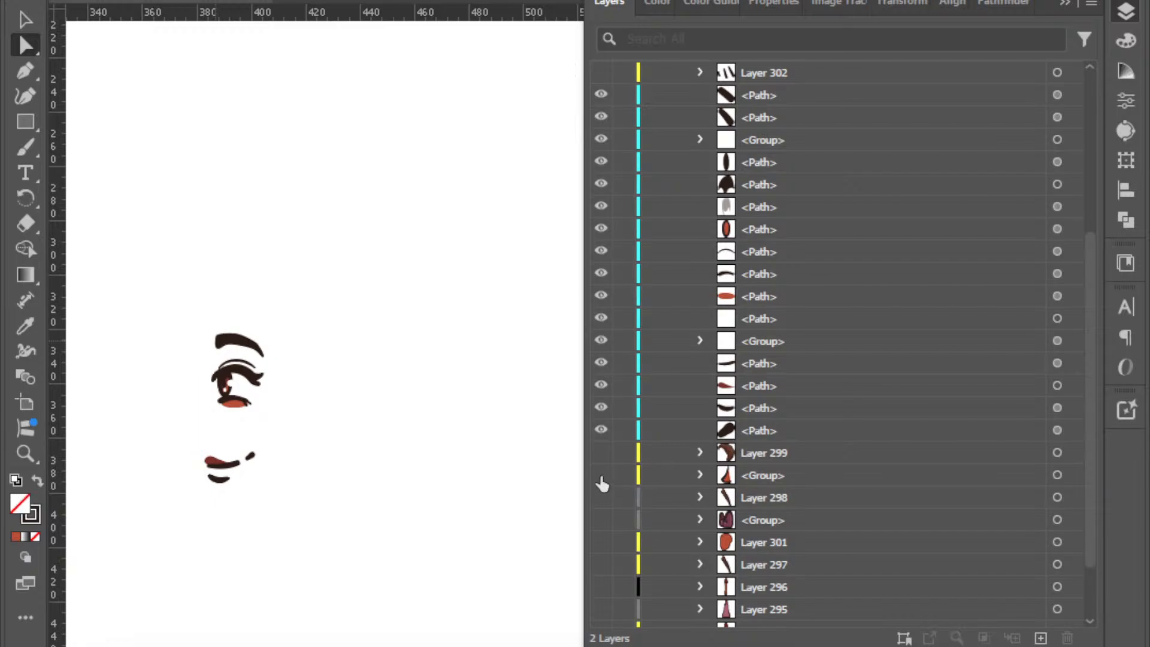
{"action": "left_click", "coordinate": [1040, 638]}
{"action": "left_click_drag", "start_coordinate": [763, 68], "coordinate": [776, 570]}
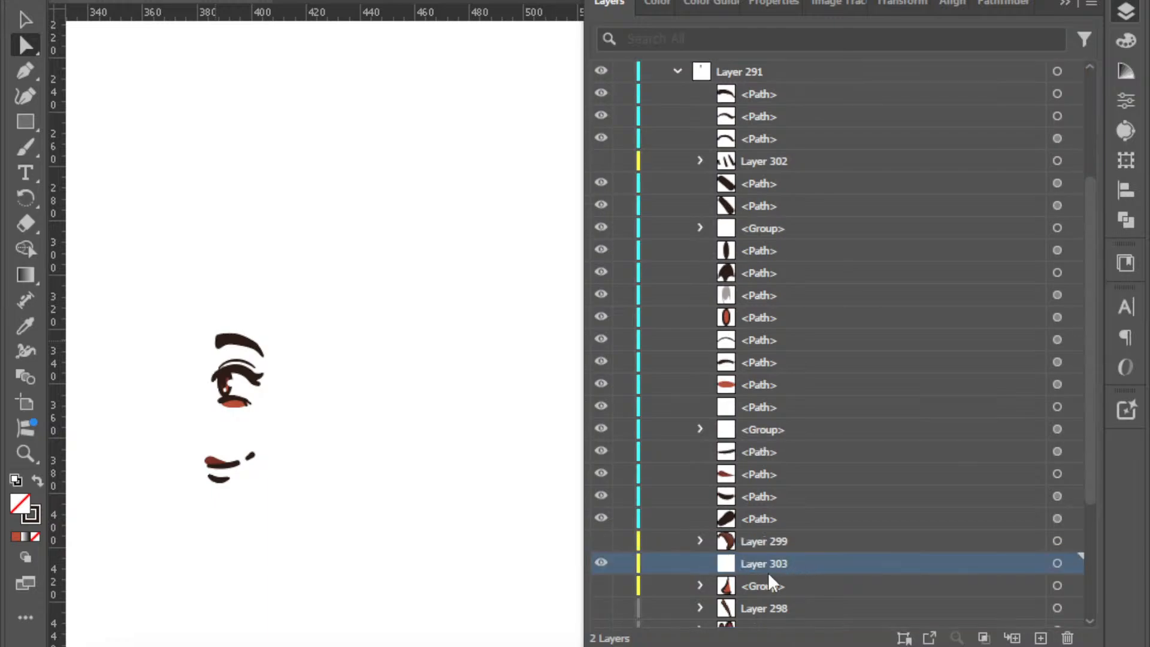
{"action": "left_click", "coordinate": [700, 586]}
{"action": "left_click", "coordinate": [773, 602]}
{"action": "scroll", "coordinate": [822, 484], "scroll_direction": "down", "scroll_amount": 5}
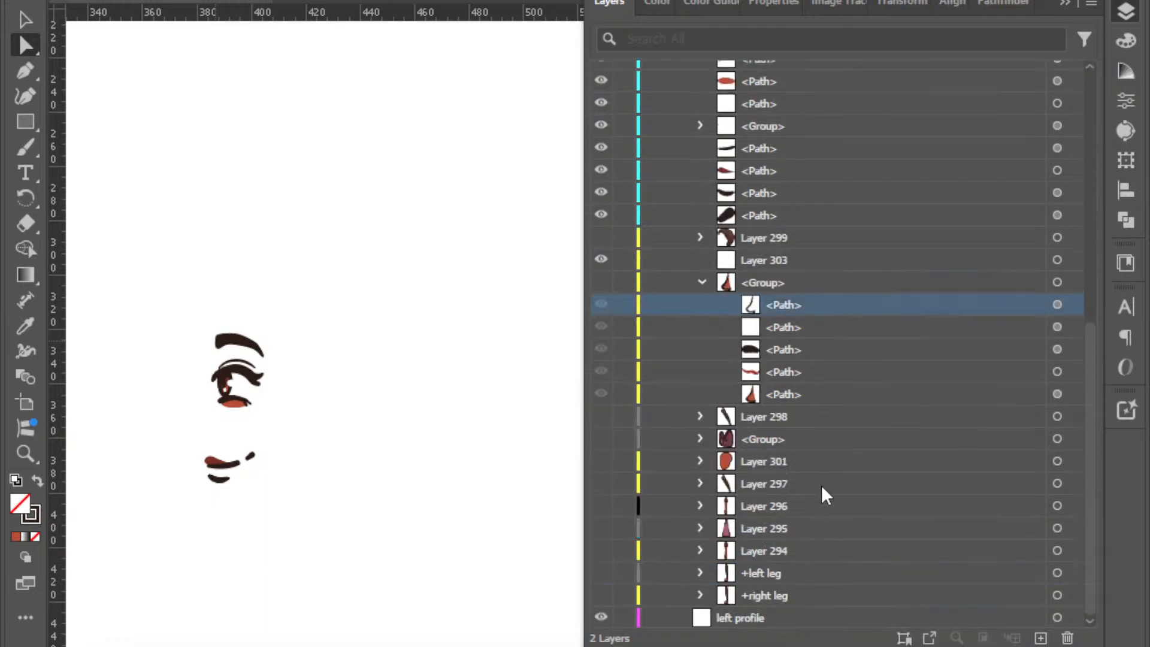
{"action": "left_click", "coordinate": [779, 396]}
{"action": "left_click", "coordinate": [772, 307], "text": "shift"}
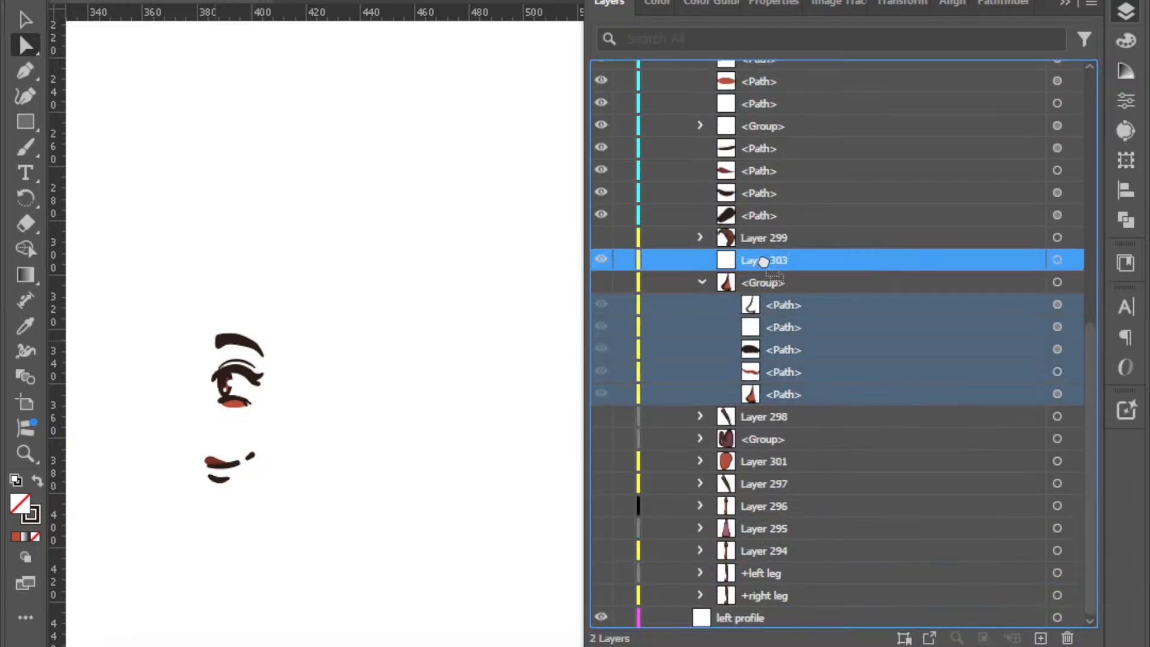
{"action": "left_click_drag", "start_coordinate": [763, 260], "coordinate": [761, 261]}
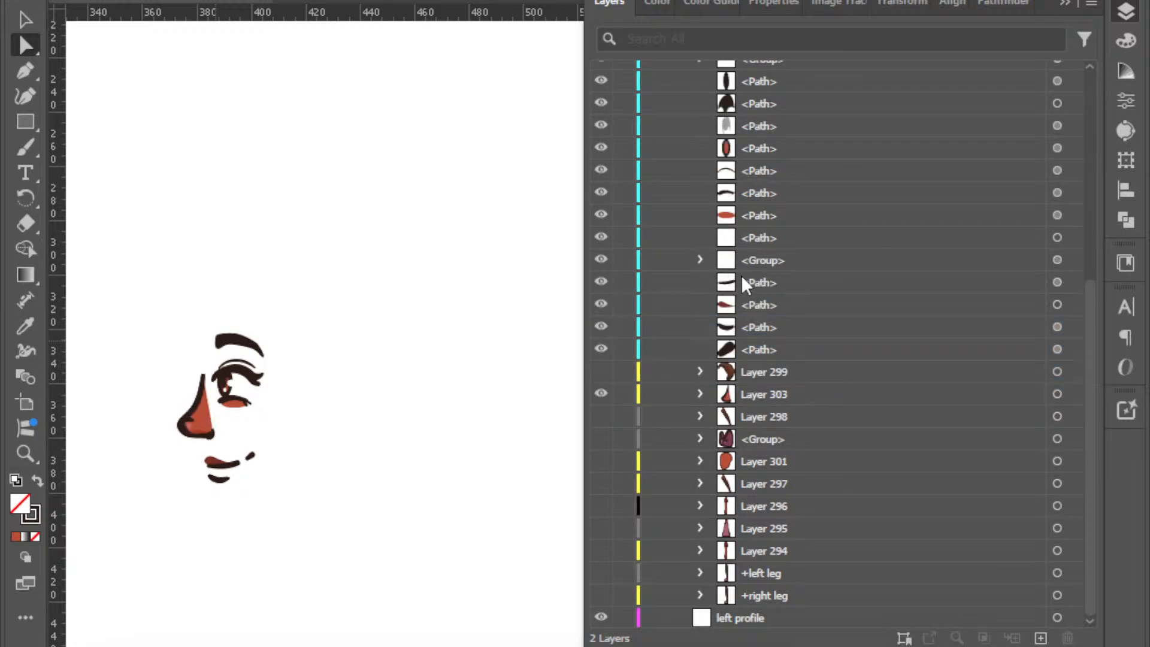
Hide nose Layer 303 and group all the mouth artwork.
{"action": "left_click", "coordinate": [601, 393]}
{"action": "left_click_drag", "start_coordinate": [340, 493], "coordinate": [114, 453]}
{"action": "key", "text": "ctrl+g"}
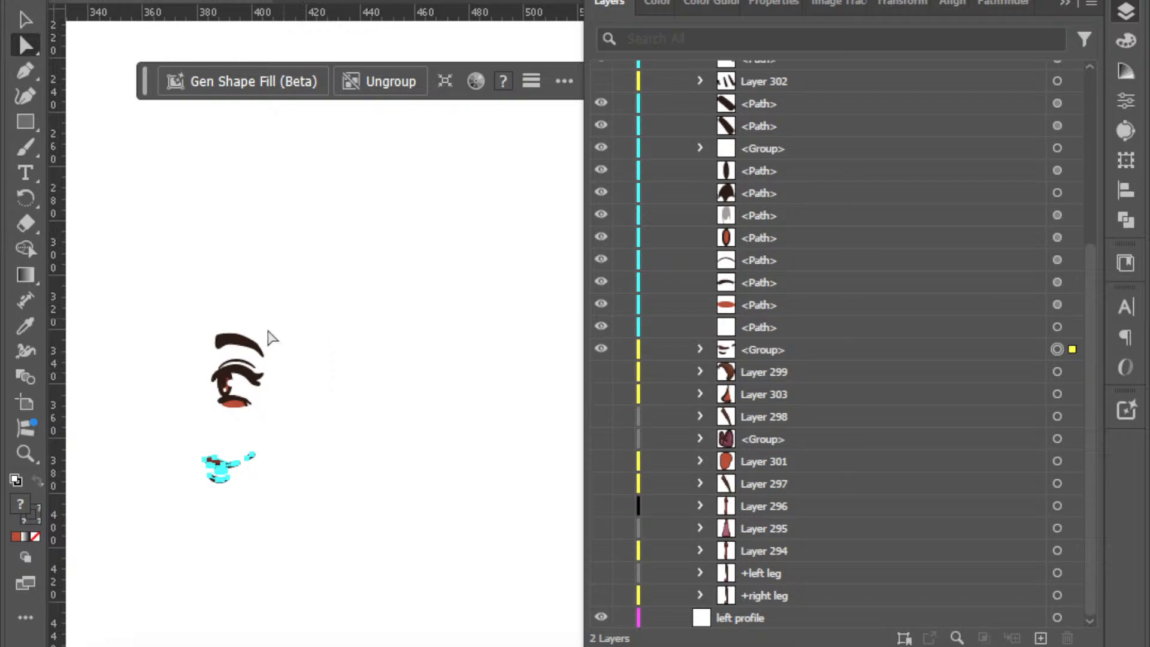
Create Layer 304 at the top of Layer 291, move the eyebrow path into it and hide it.
{"action": "left_click", "coordinate": [247, 343]}
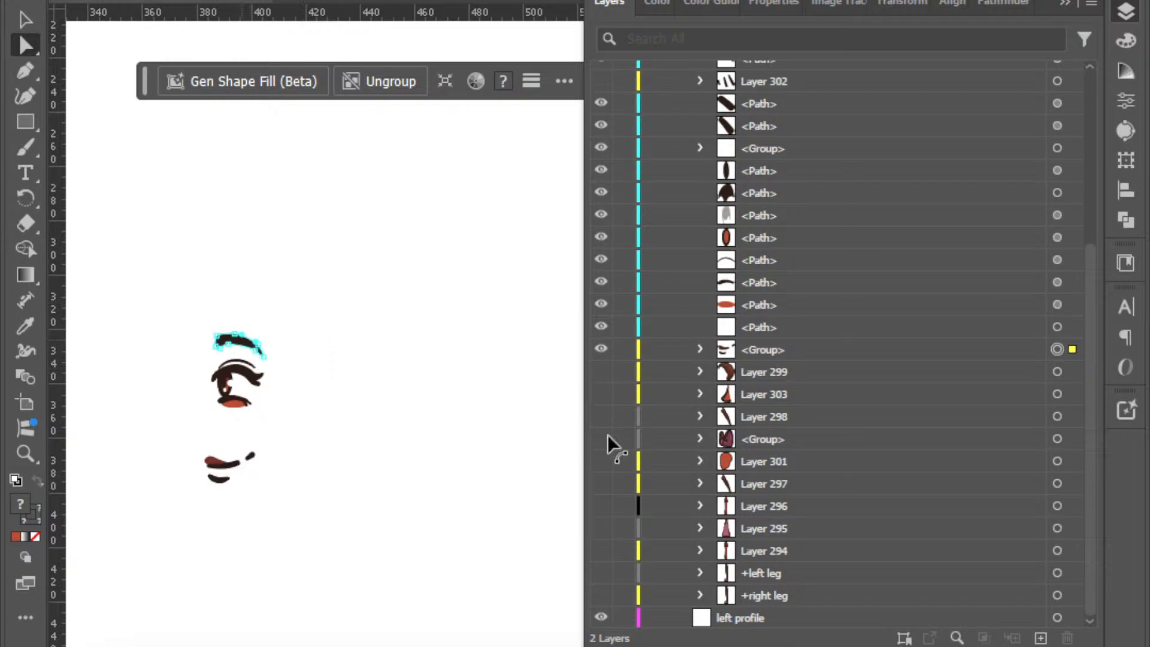
{"action": "left_click", "coordinate": [1041, 638]}
{"action": "mouse_move", "coordinate": [763, 71]}
{"action": "left_mouse_down"}
{"action": "mouse_move", "coordinate": [761, 118]}
{"action": "mouse_move", "coordinate": [763, 92]}
{"action": "left_mouse_up"}
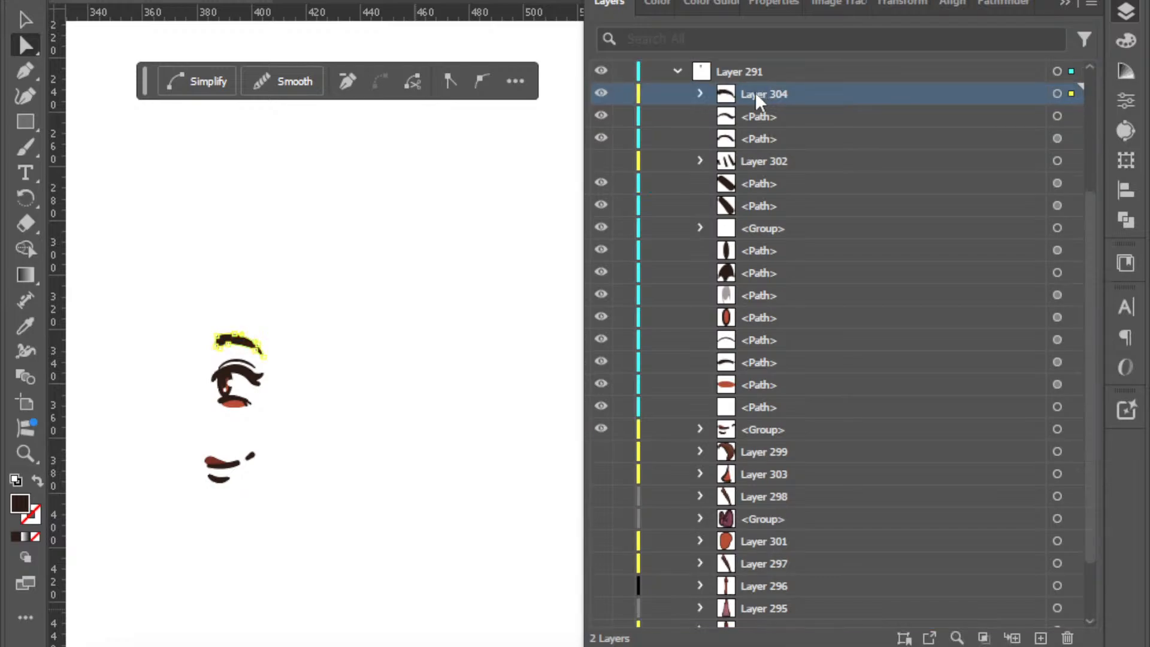
{"action": "left_click", "coordinate": [601, 93]}
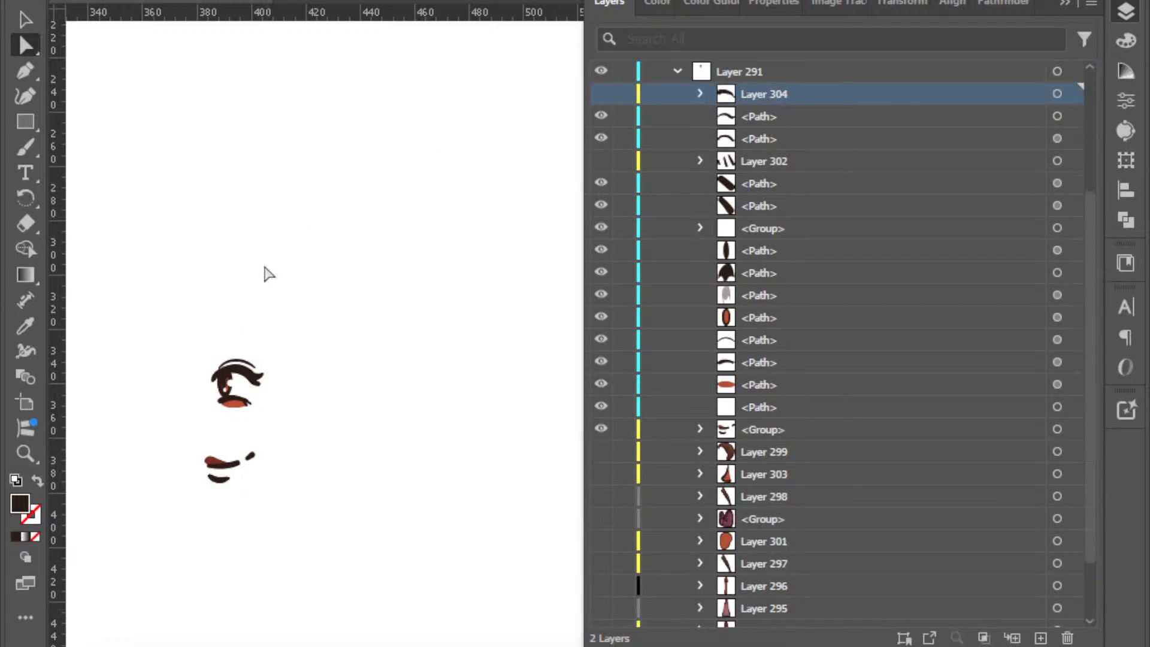
Group the upper eyelid and eyelash paths without the eye white, and hide the group.
{"action": "left_click_drag", "start_coordinate": [341, 367], "coordinate": [436, 348]}
{"action": "left_click", "coordinate": [299, 388]}
{"action": "left_click_drag", "start_coordinate": [368, 300], "coordinate": [247, 392]}
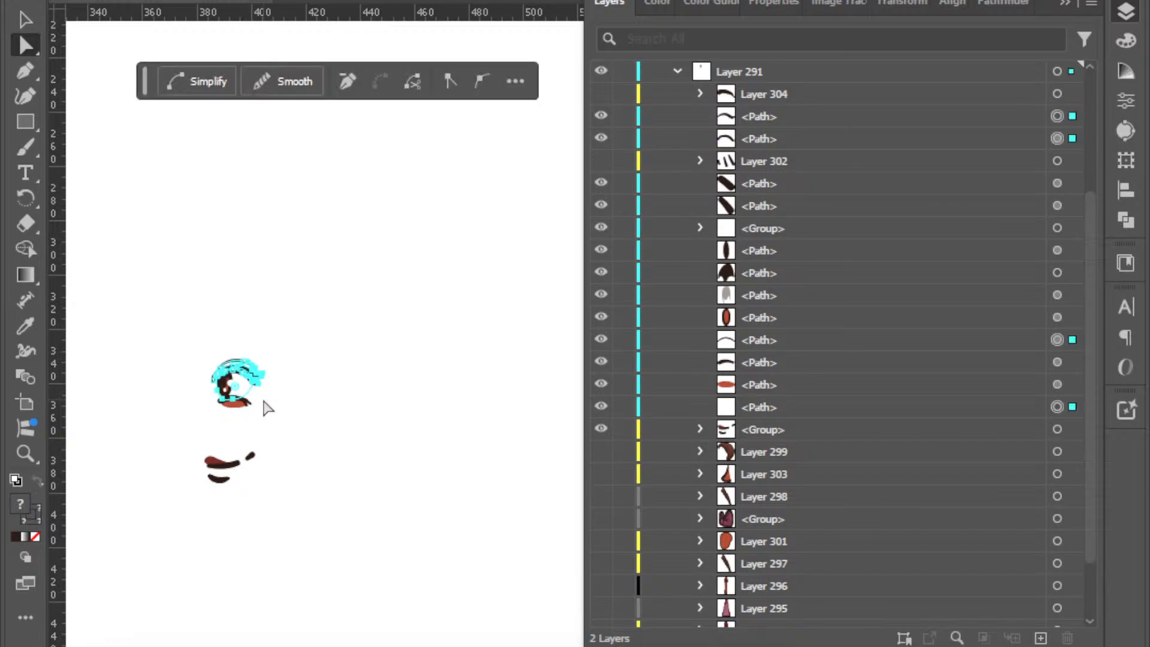
{"action": "left_click", "coordinate": [248, 394], "text": "shift"}
{"action": "key", "text": "ctrl+g"}
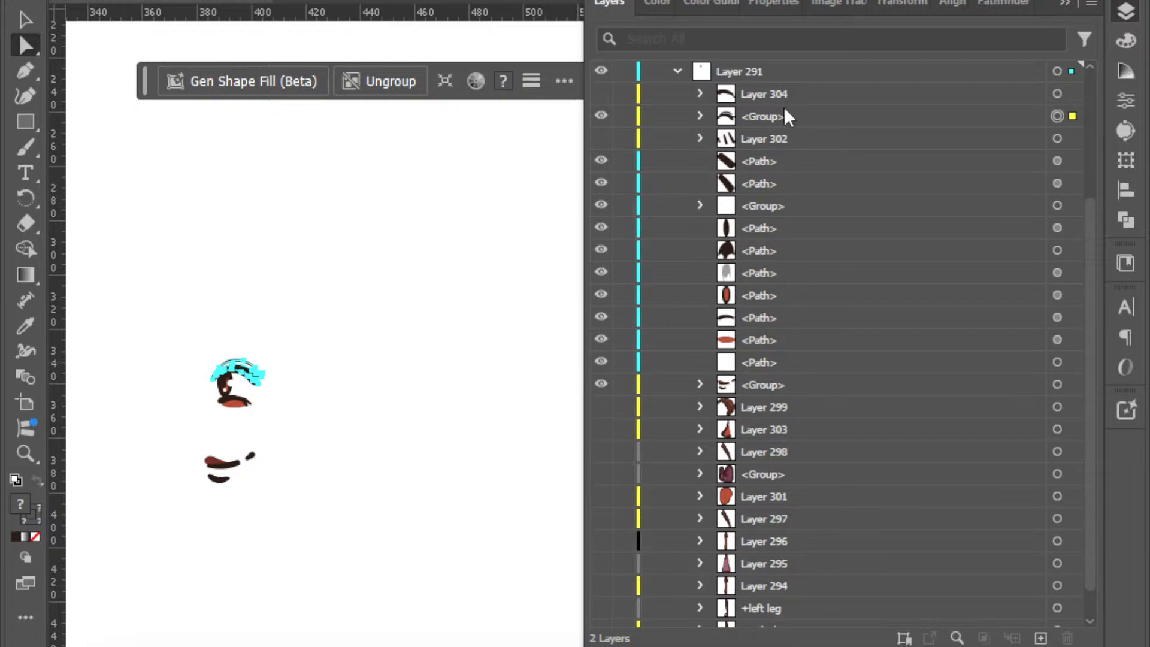
{"action": "left_click", "coordinate": [600, 115]}
Group the lower eyelid and lash paths without the eye white, and hide the group.
{"action": "left_click_drag", "start_coordinate": [332, 424], "coordinate": [249, 389]}
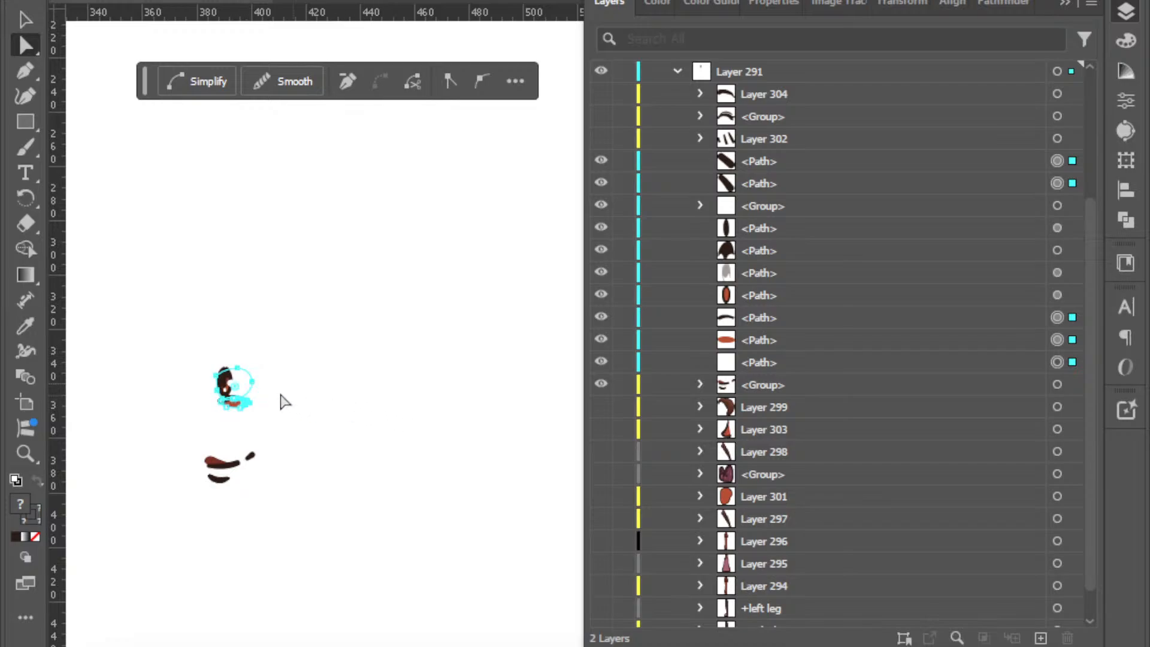
{"action": "left_click", "coordinate": [242, 386], "text": "shift"}
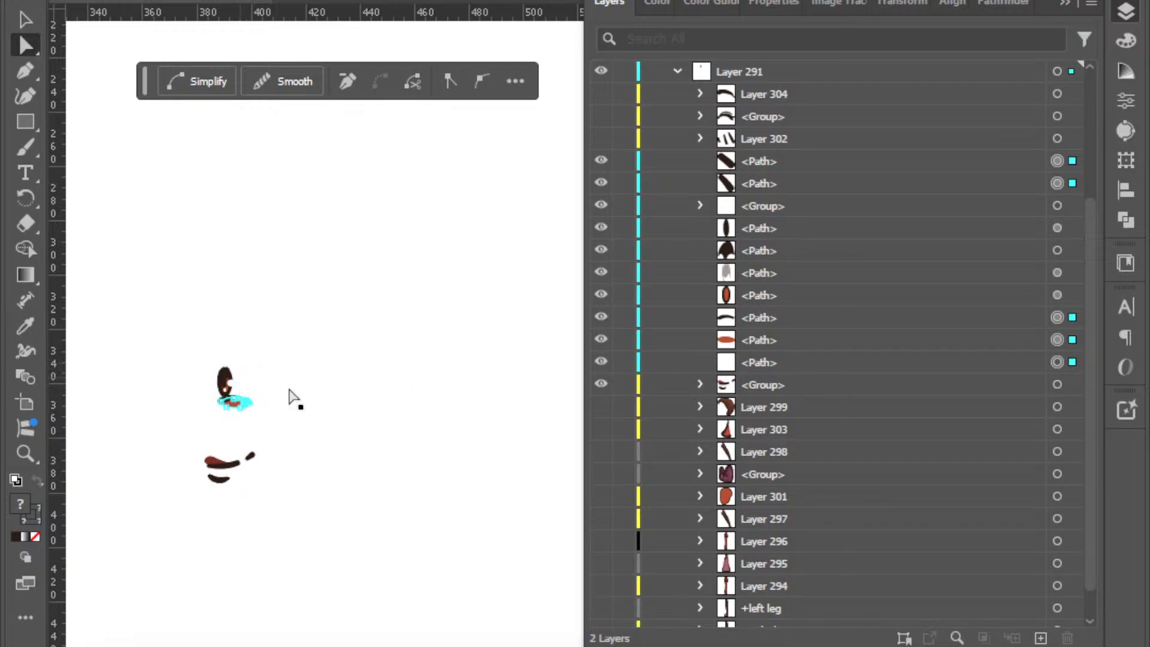
{"action": "key", "text": "ctrl+g"}
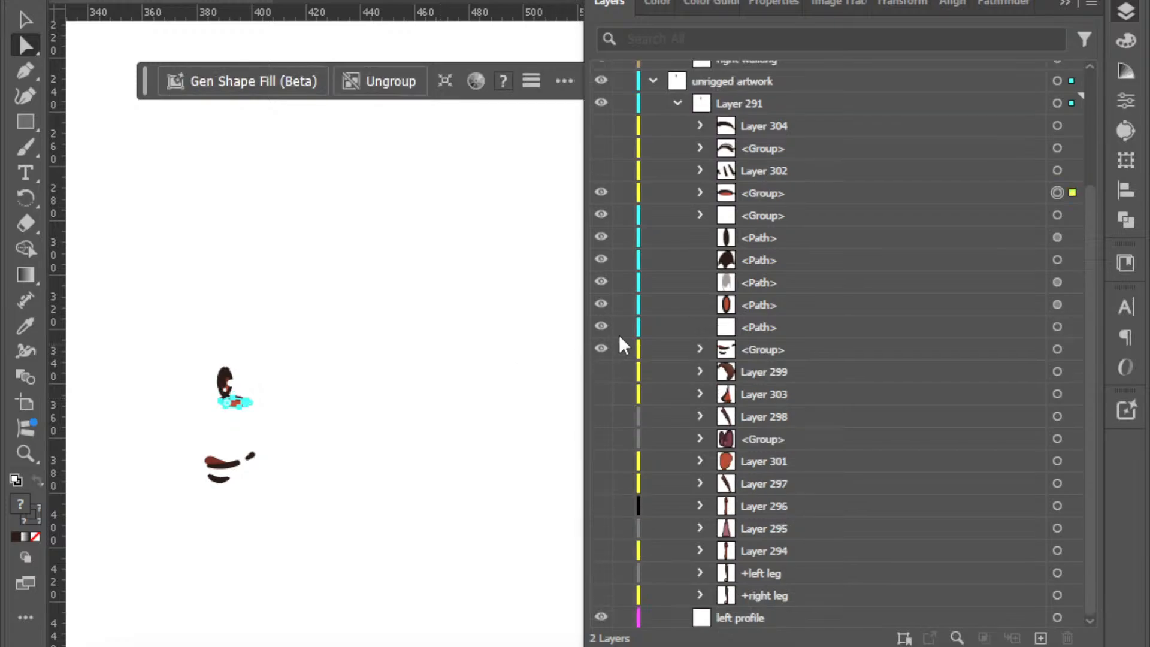
{"action": "left_click", "coordinate": [601, 192]}
Hide the eye white path and group the remaining iris, pupil and highlight artwork.
{"action": "left_click", "coordinate": [250, 384]}
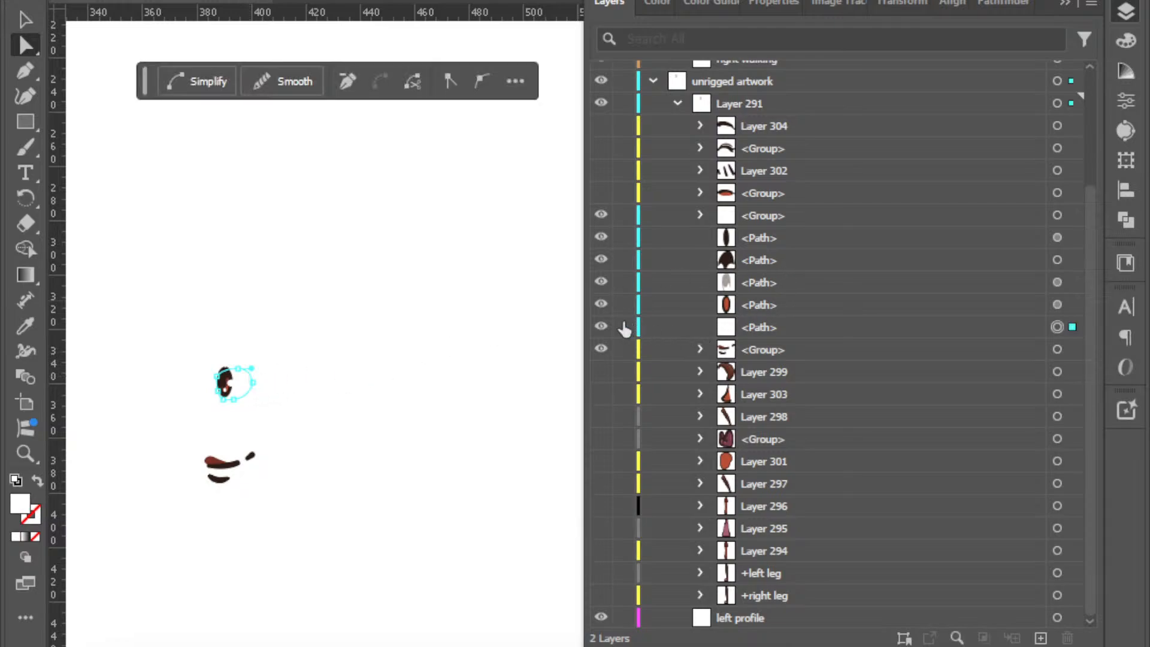
{"action": "left_click", "coordinate": [601, 327]}
{"action": "left_click_drag", "start_coordinate": [392, 296], "coordinate": [200, 413]}
{"action": "key", "text": "ctrl+g"}
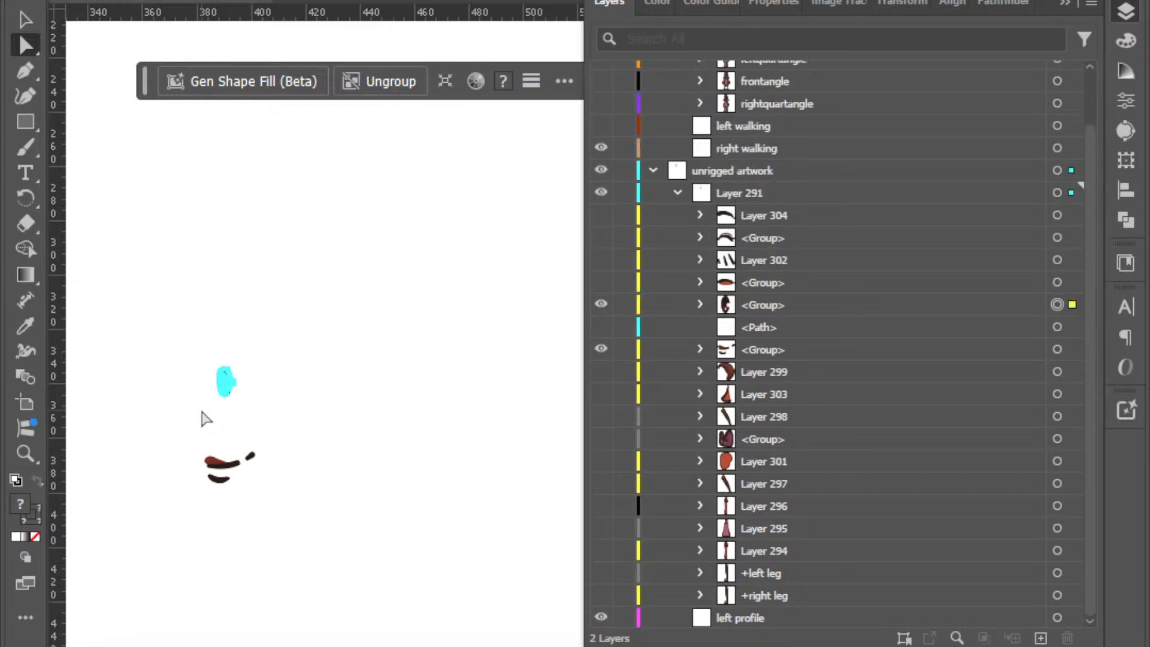
Show all the hidden body-part layers and groups in Layer 291 and check the complete left profile figure.
{"action": "left_click_drag", "start_coordinate": [602, 217], "coordinate": [616, 595]}
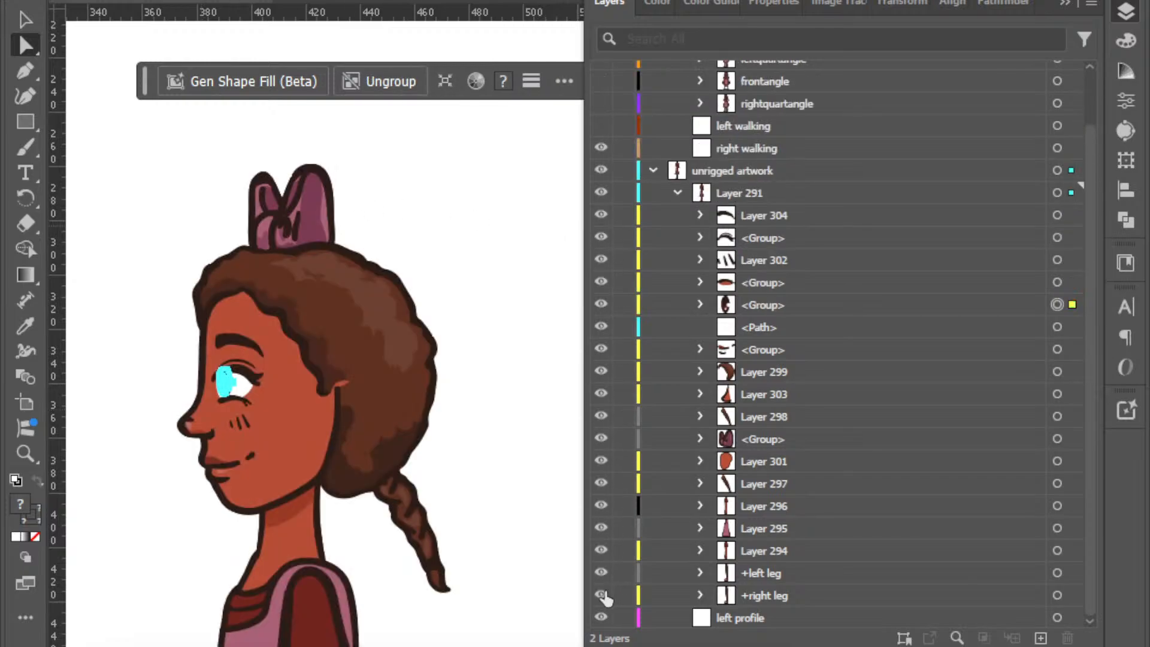
{"action": "left_click", "coordinate": [532, 508]}
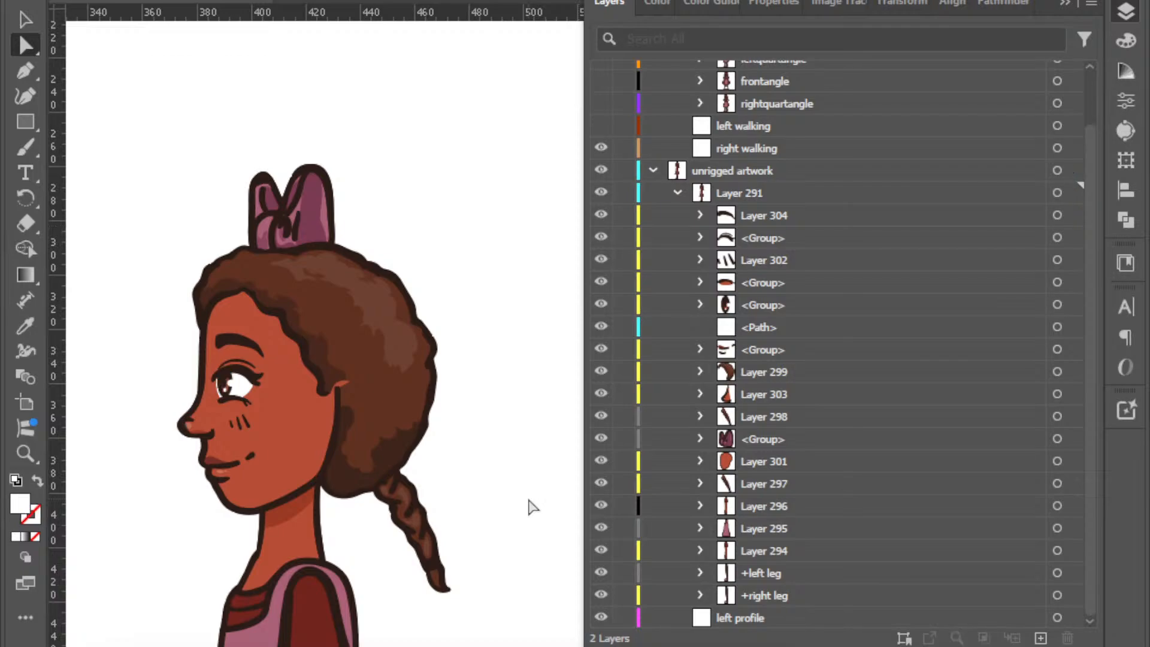
{"action": "scroll", "coordinate": [532, 507], "scroll_direction": "down", "scroll_amount": 2}
{"action": "scroll", "coordinate": [532, 507], "scroll_direction": "down", "scroll_amount": 3}
{"action": "scroll", "coordinate": [532, 507], "scroll_direction": "right", "scroll_amount": 4}
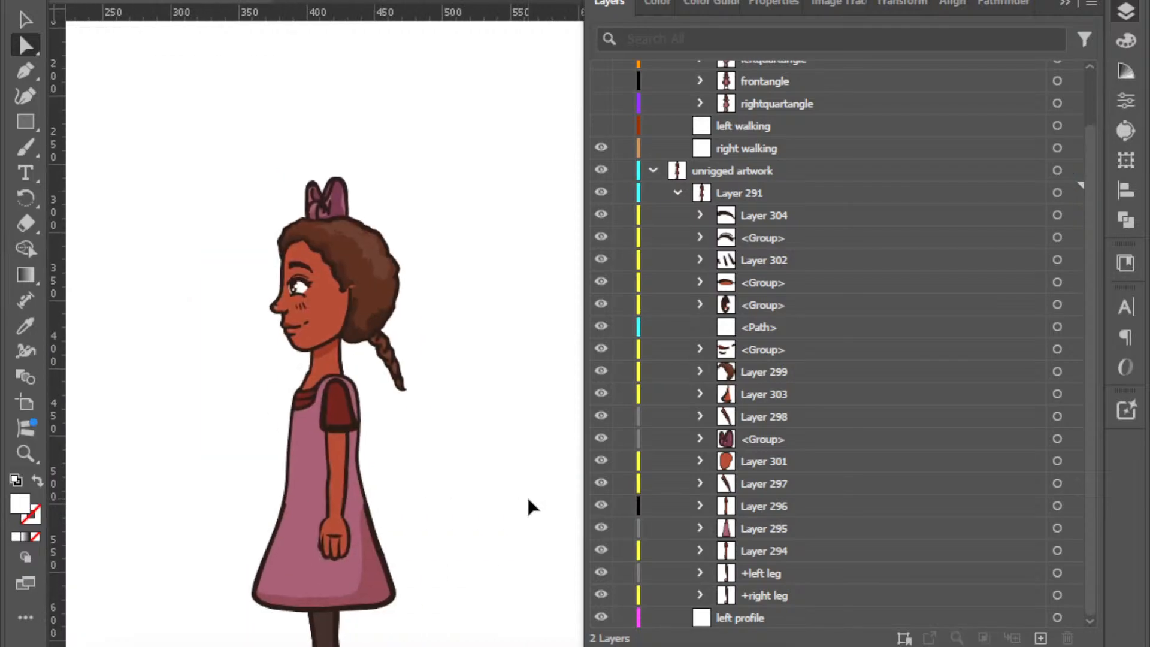
{"action": "scroll", "coordinate": [532, 507], "scroll_direction": "down", "scroll_amount": 5}
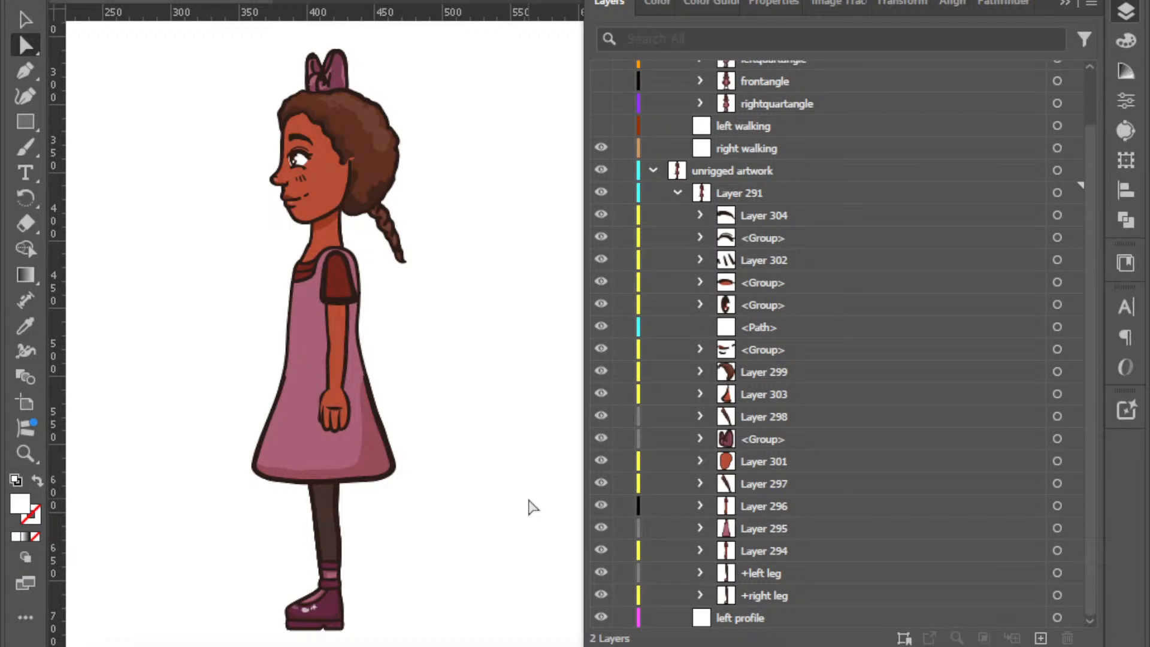